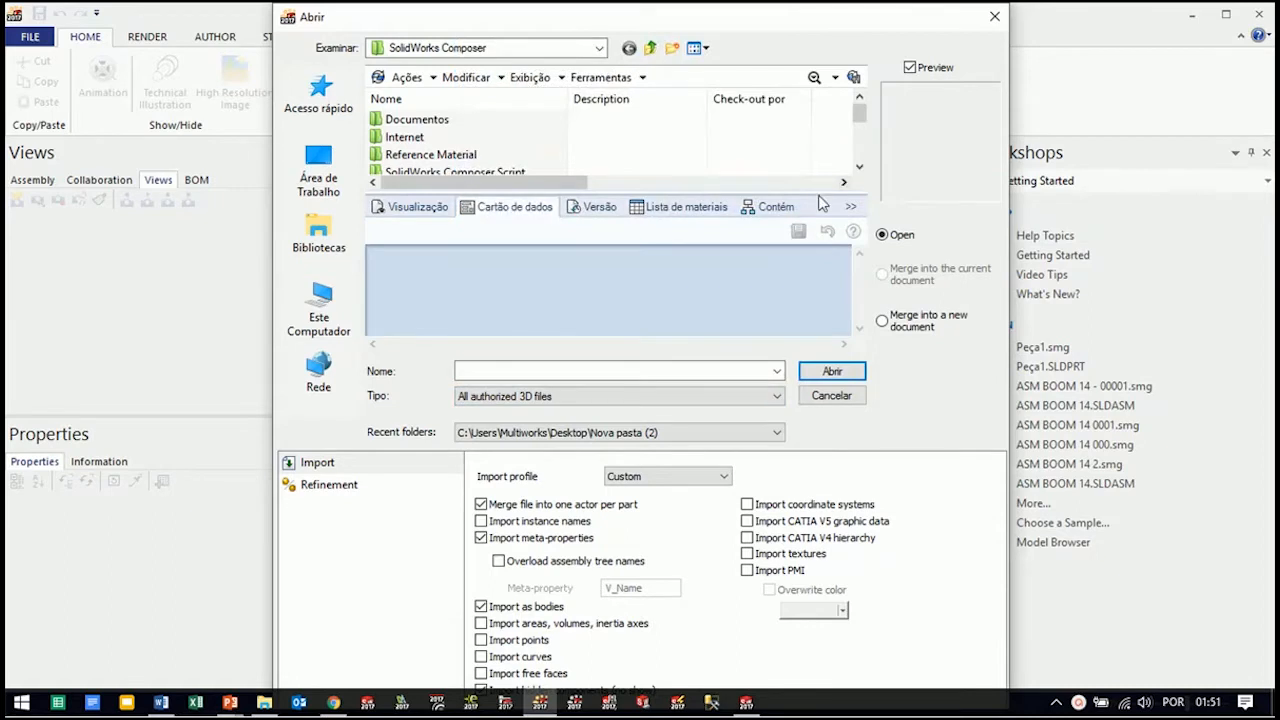
Open the assembly ASM BOOM 14.SLDASM from the SolidWorks Composer folder with the Custom import profile
{"action": "left_click_drag", "start_coordinate": [820, 200], "coordinate": [828, 282]}
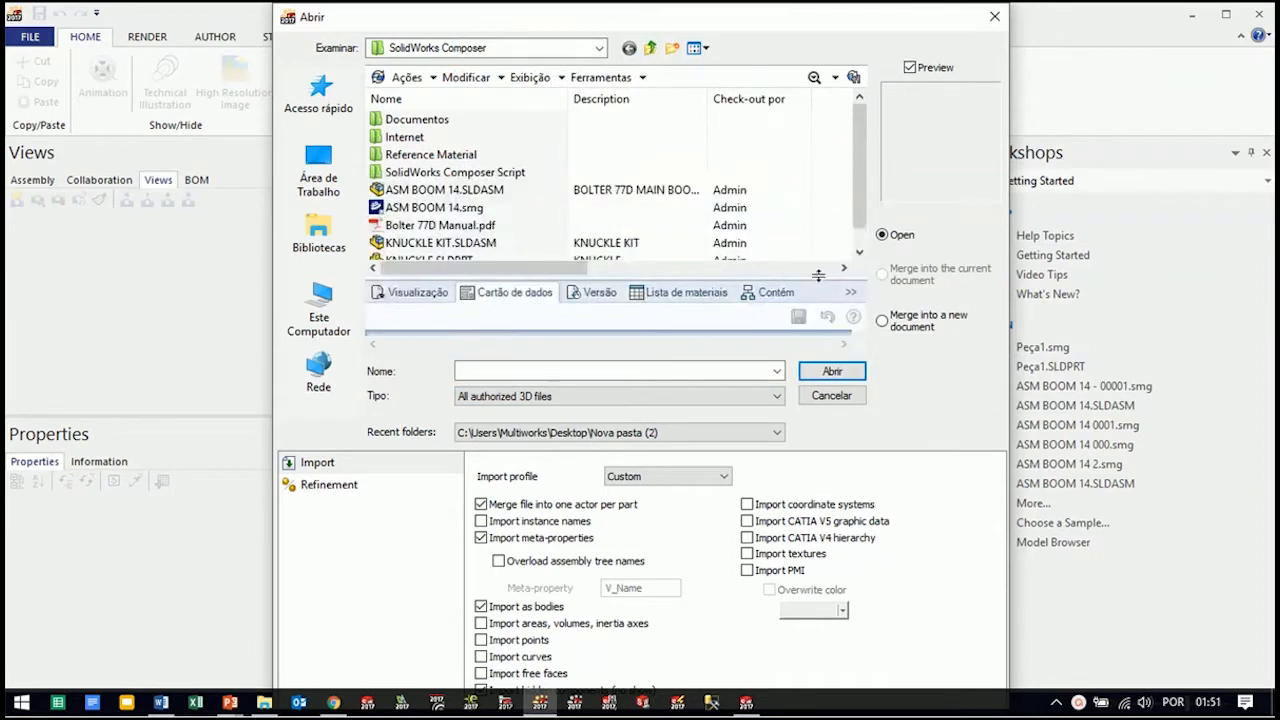
{"action": "left_click", "coordinate": [434, 192]}
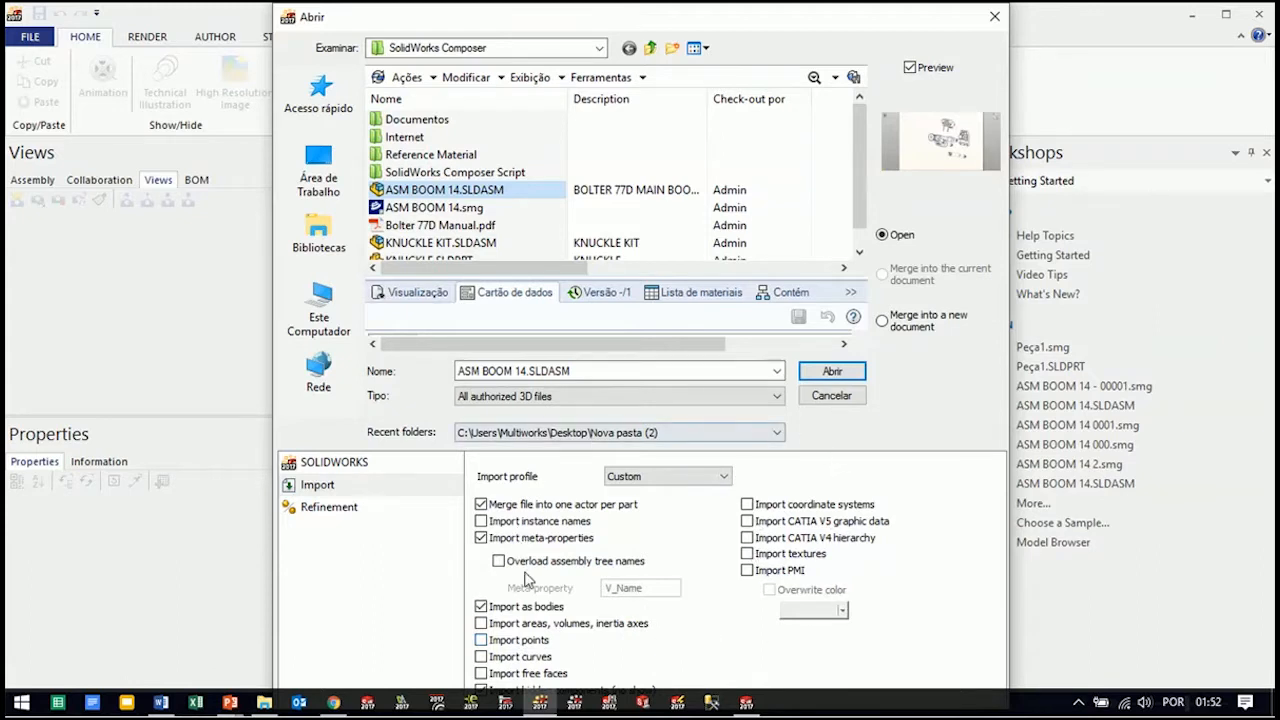
{"action": "left_click", "coordinate": [836, 373]}
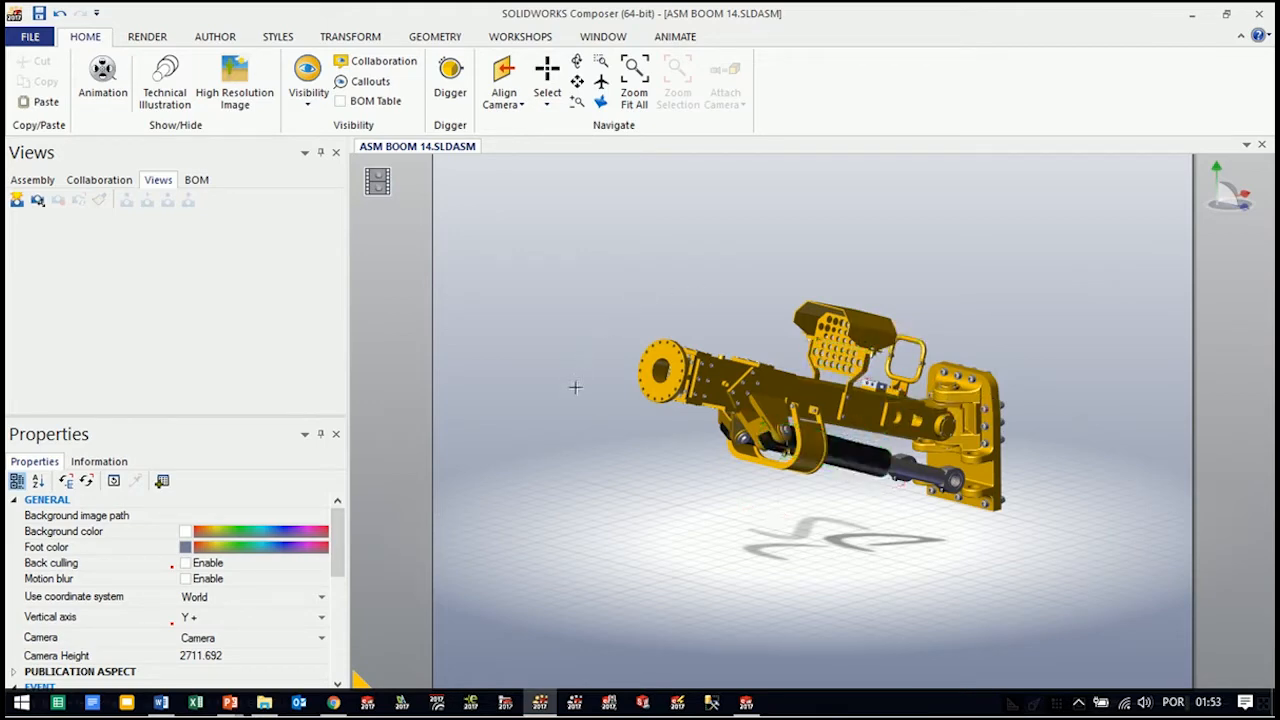
Try the Smooth with Outline and Silhouette render modes on the boom assembly
{"action": "mouse_move", "coordinate": [571, 398]}
{"action": "left_mouse_down"}
{"action": "mouse_move", "coordinate": [683, 409]}
{"action": "mouse_move", "coordinate": [797, 398]}
{"action": "mouse_move", "coordinate": [431, 403]}
{"action": "mouse_move", "coordinate": [657, 394]}
{"action": "mouse_move", "coordinate": [563, 397]}
{"action": "mouse_move", "coordinate": [587, 413]}
{"action": "left_mouse_up"}
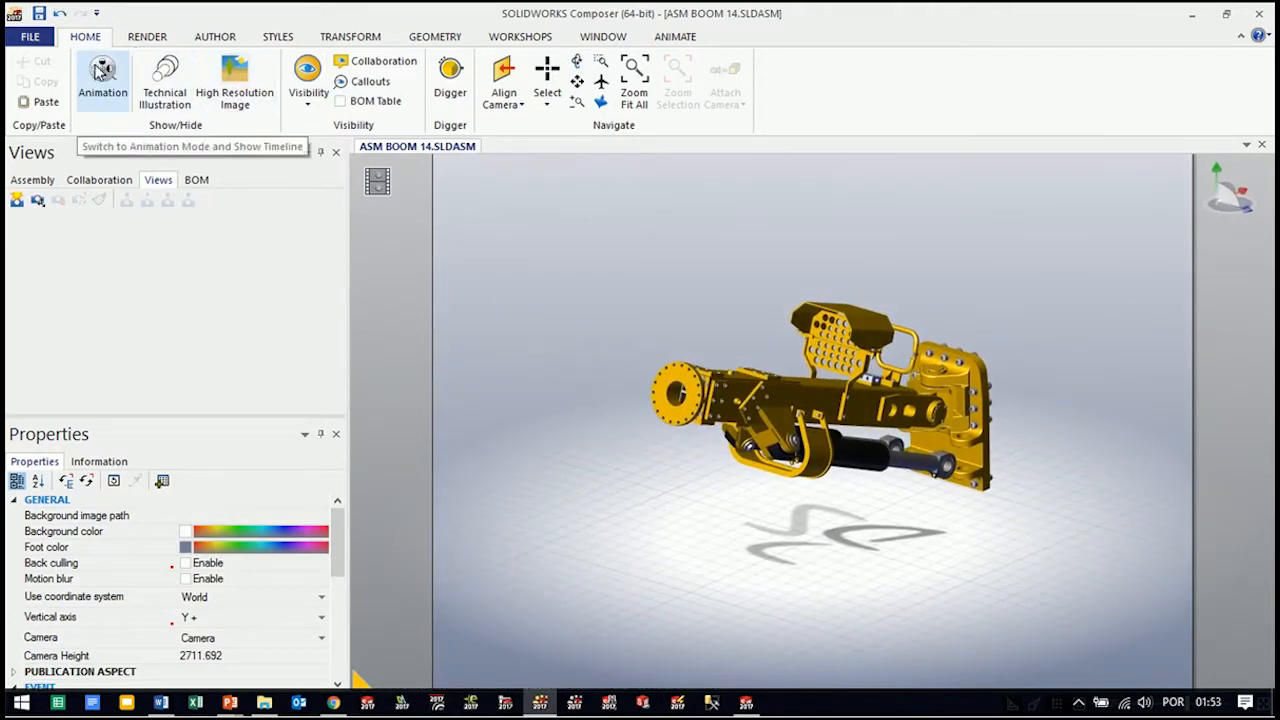
{"action": "left_click", "coordinate": [147, 38]}
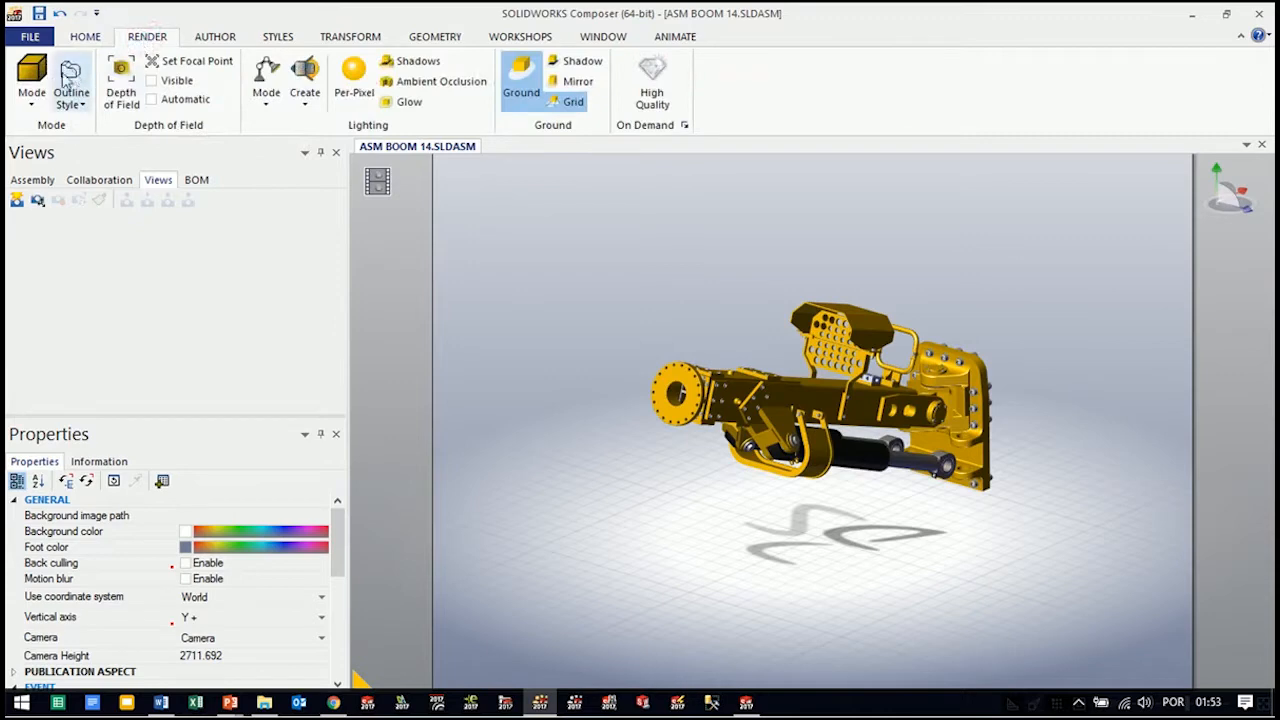
{"action": "left_click", "coordinate": [33, 100]}
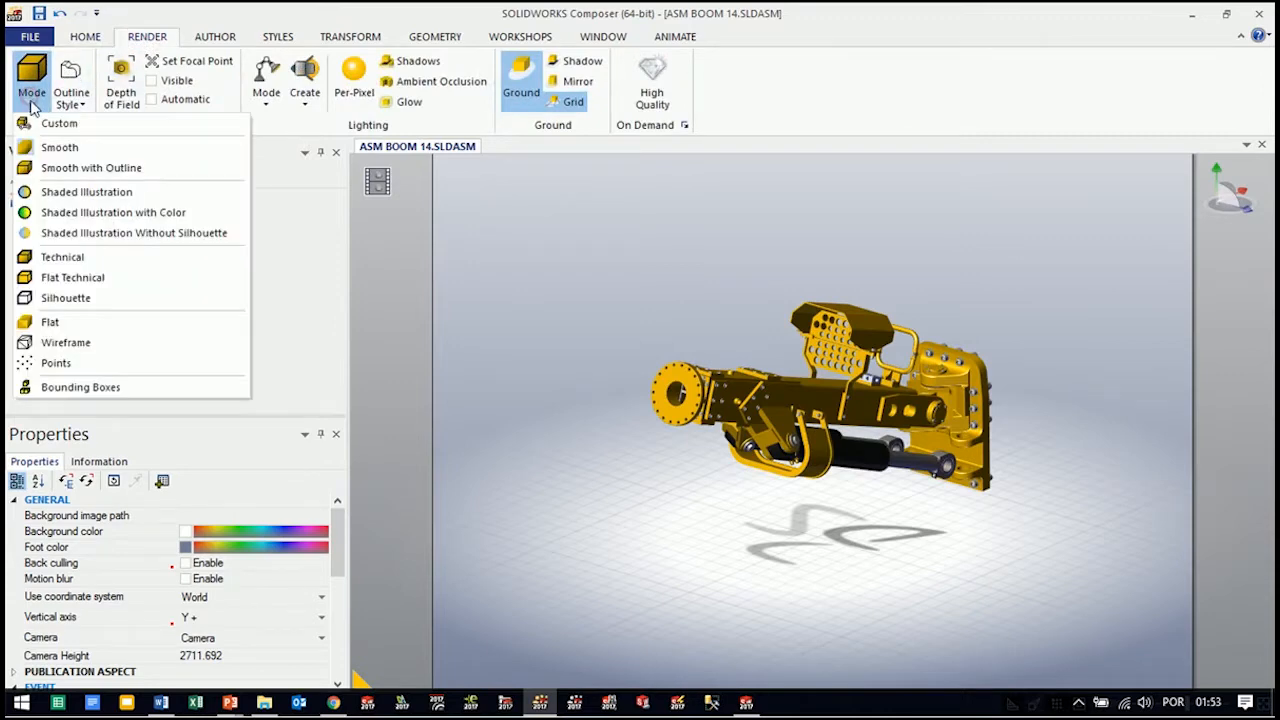
{"action": "left_click", "coordinate": [50, 170]}
{"action": "left_click", "coordinate": [31, 90]}
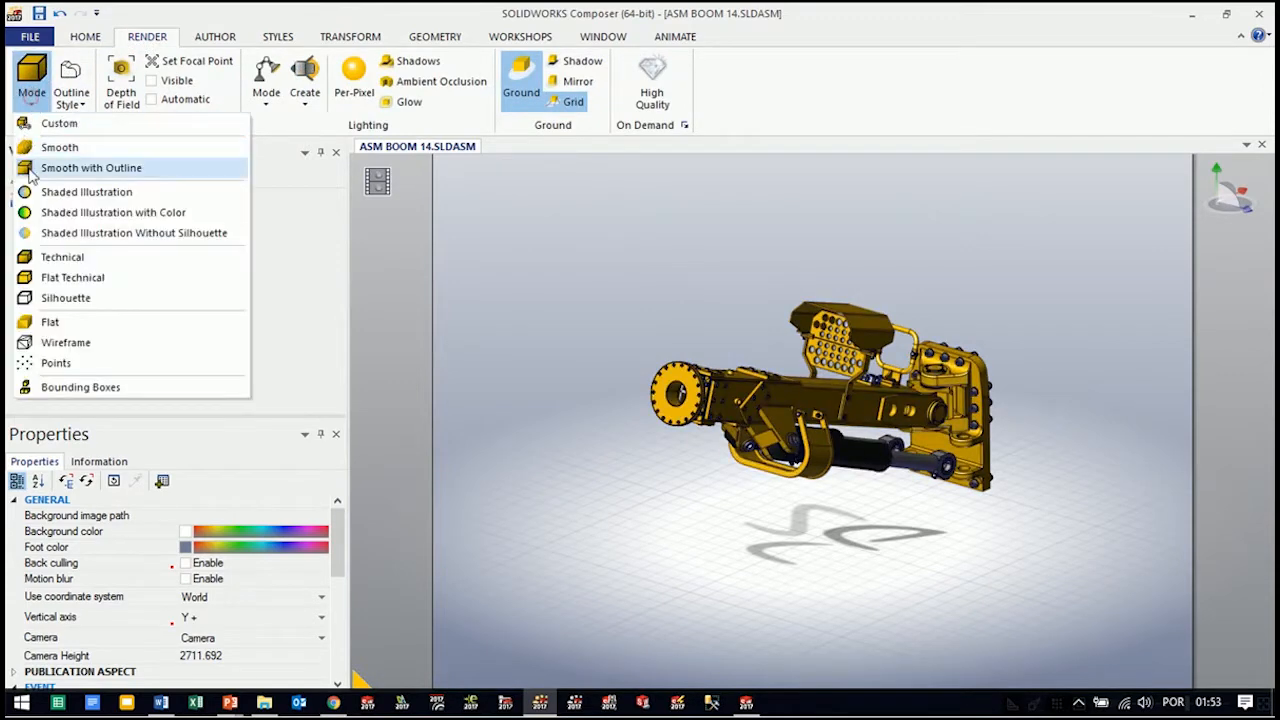
{"action": "left_click", "coordinate": [32, 108]}
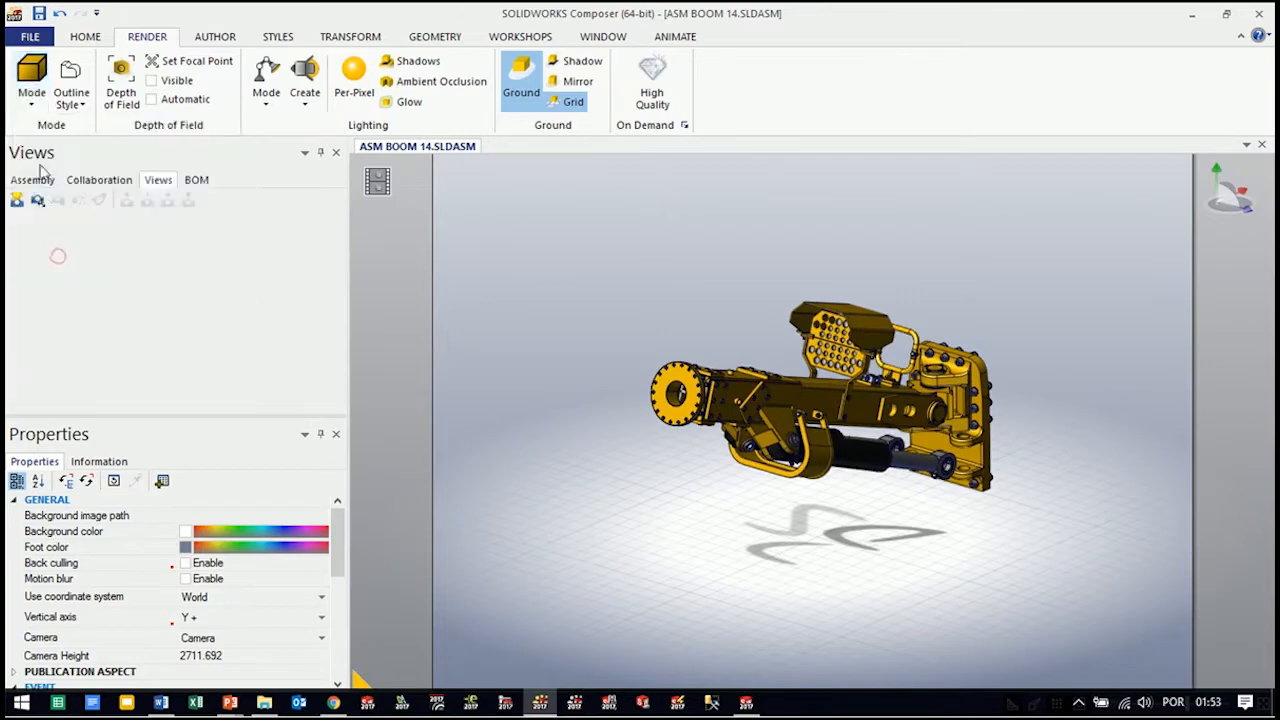
{"action": "left_click", "coordinate": [32, 108]}
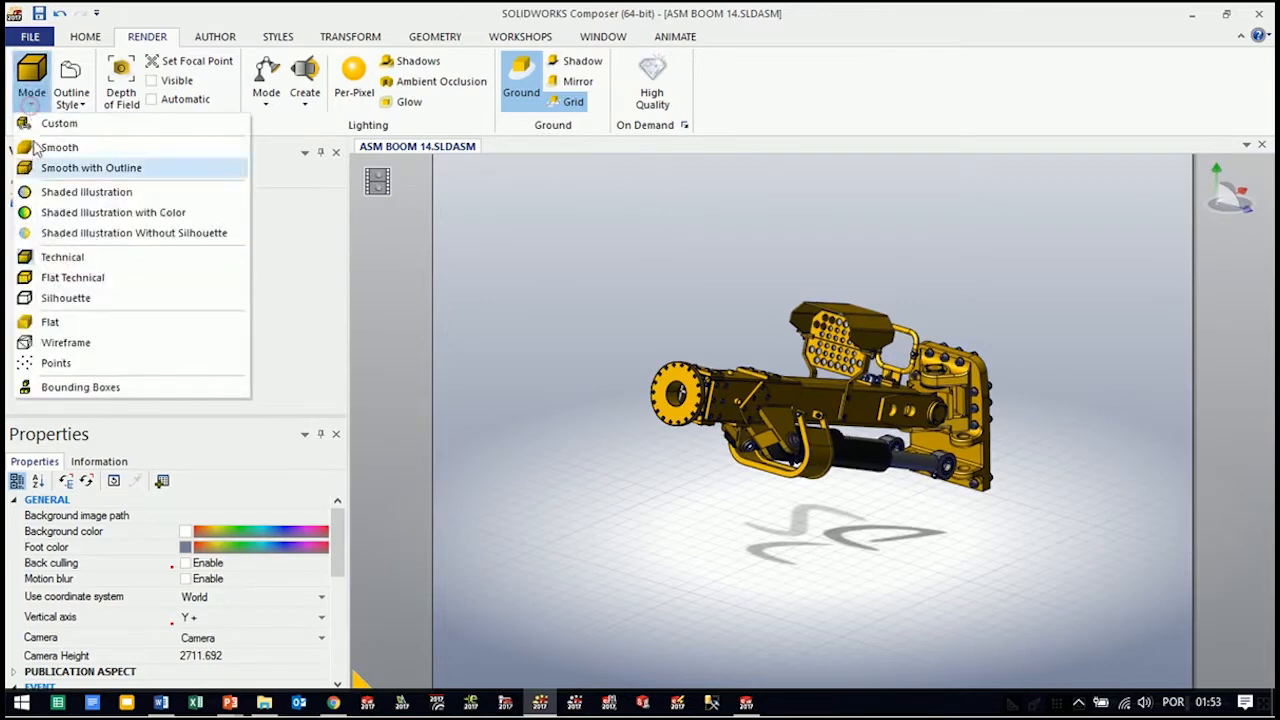
{"action": "left_click", "coordinate": [70, 300]}
Set the render mode of the boom assembly to Technical
{"action": "left_click", "coordinate": [31, 92]}
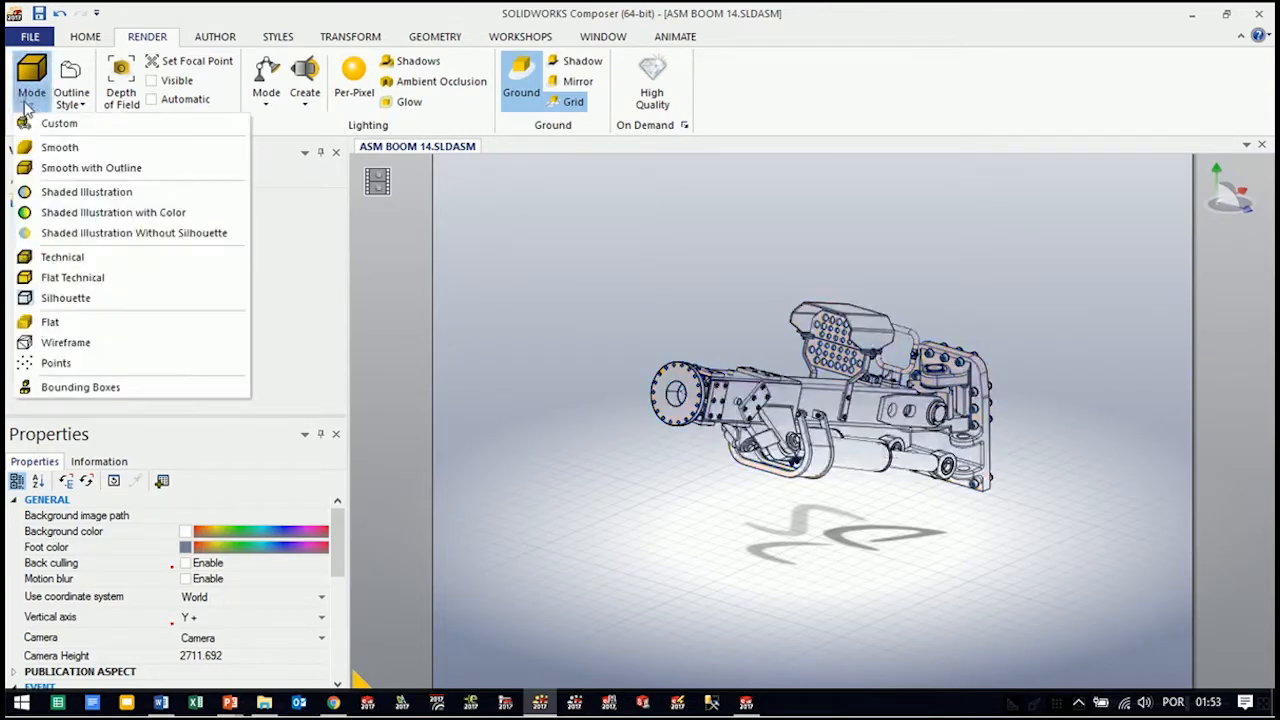
{"action": "left_click", "coordinate": [53, 256]}
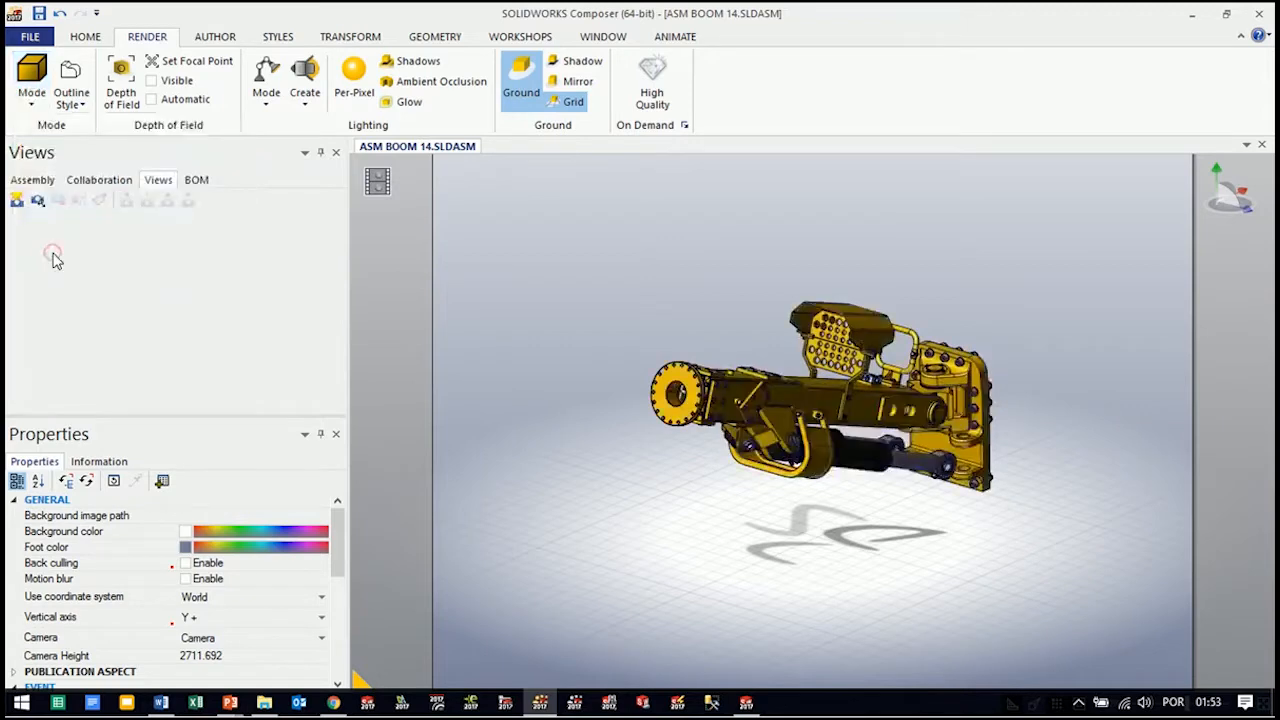
{"action": "mouse_move", "coordinate": [876, 538]}
{"action": "middle_mouse_down"}
{"action": "mouse_move", "coordinate": [870, 498]}
{"action": "mouse_move", "coordinate": [862, 540]}
{"action": "mouse_move", "coordinate": [857, 521]}
{"action": "middle_mouse_up"}
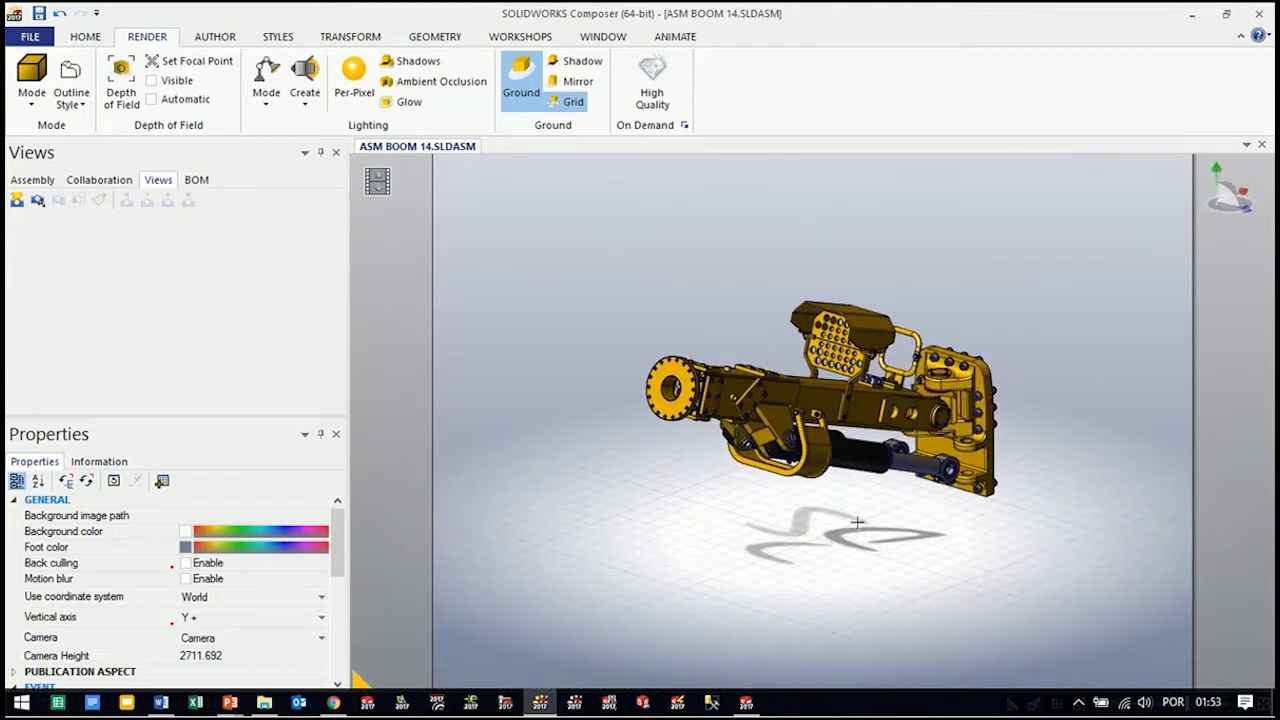
Turn off the ground and its grid, and switch the document from Animation mode to View mode
{"action": "left_click", "coordinate": [569, 103]}
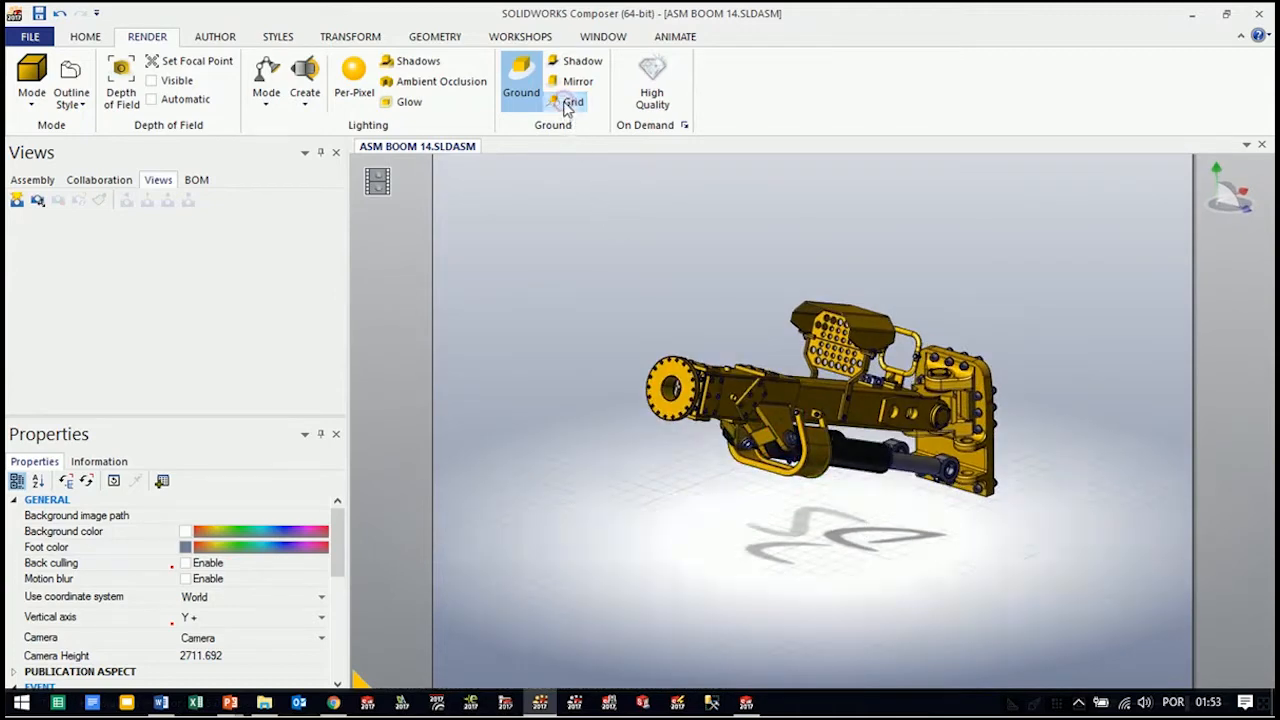
{"action": "left_click", "coordinate": [520, 82]}
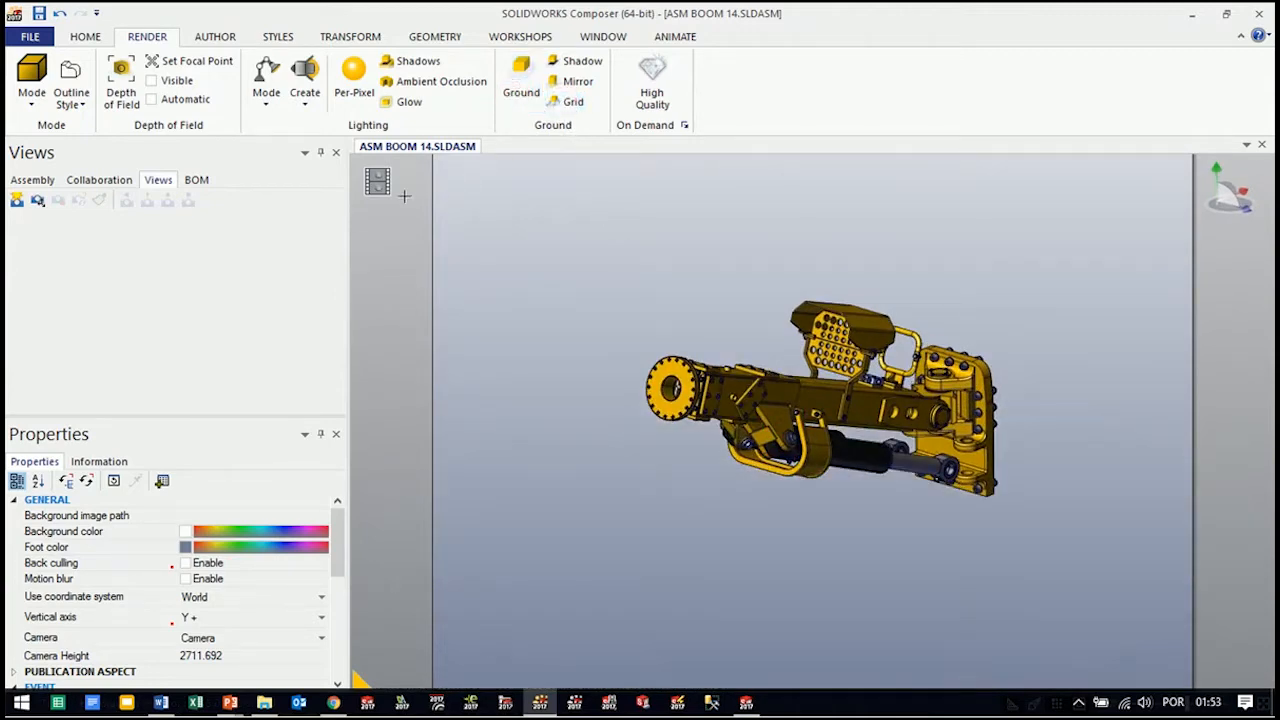
{"action": "left_click", "coordinate": [377, 181]}
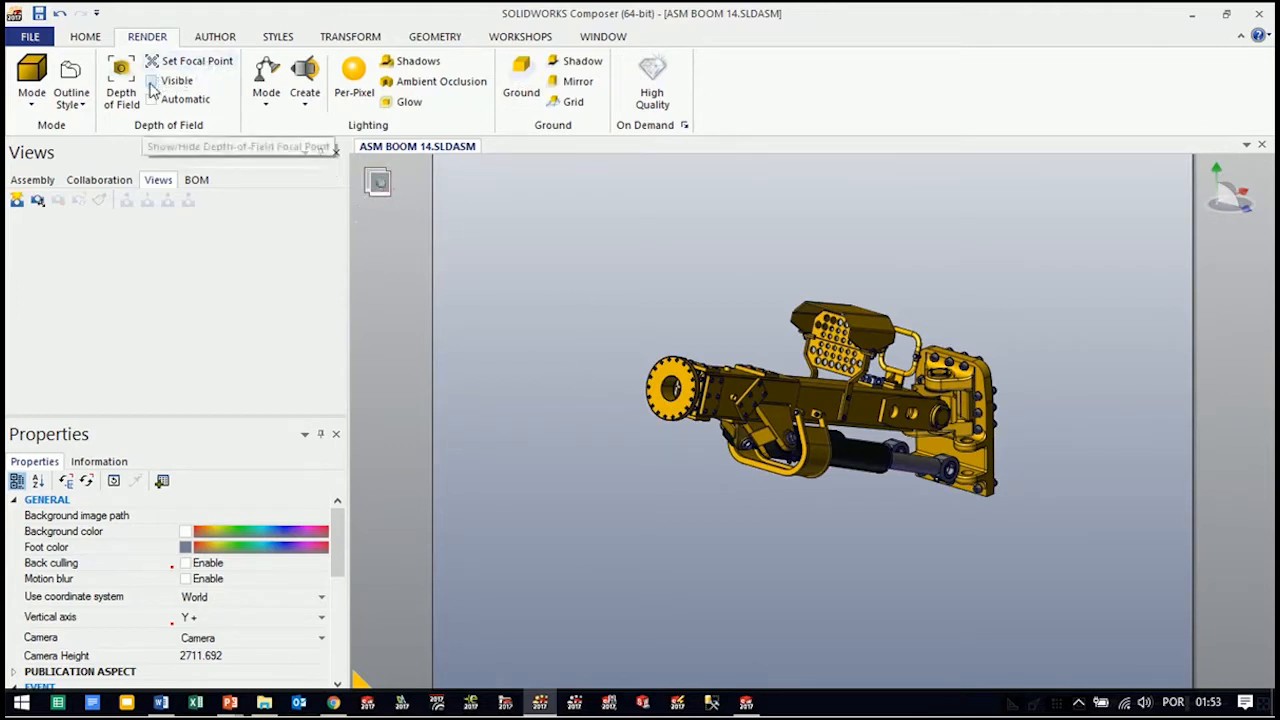
Enable ambient occlusion and per-pixel lighting for the scene
{"action": "left_click", "coordinate": [443, 85]}
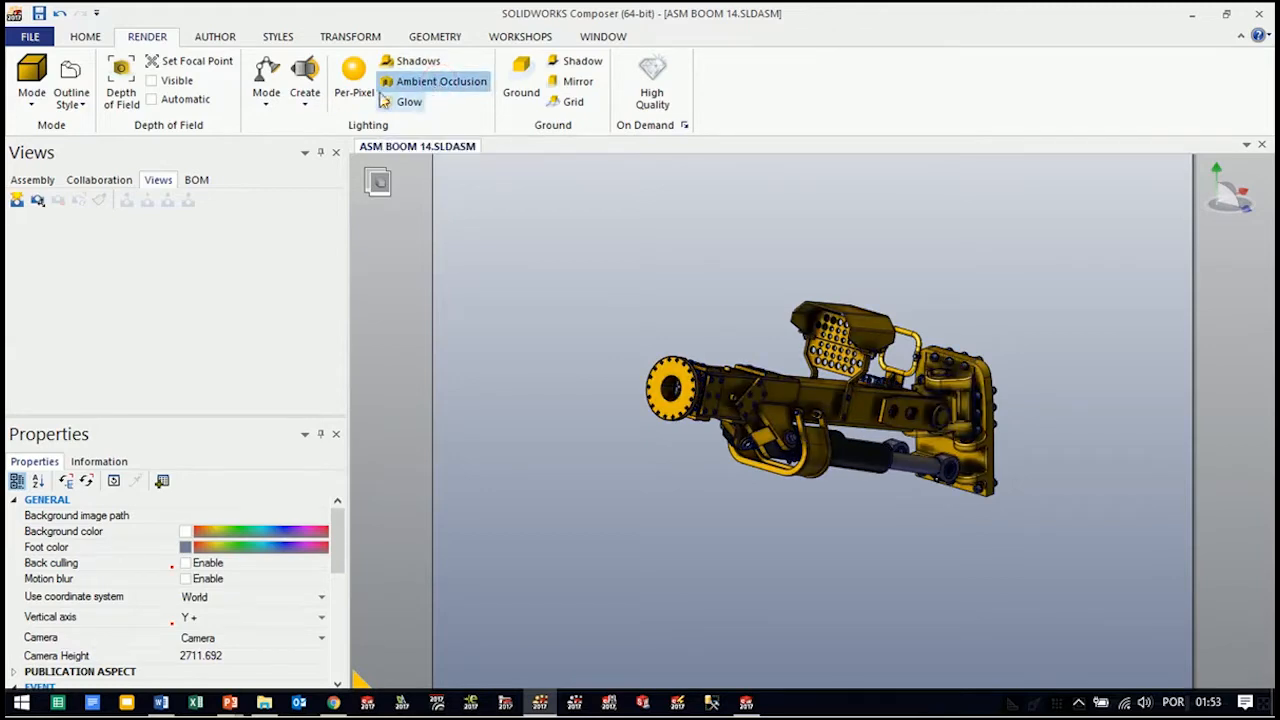
{"action": "left_click", "coordinate": [355, 88]}
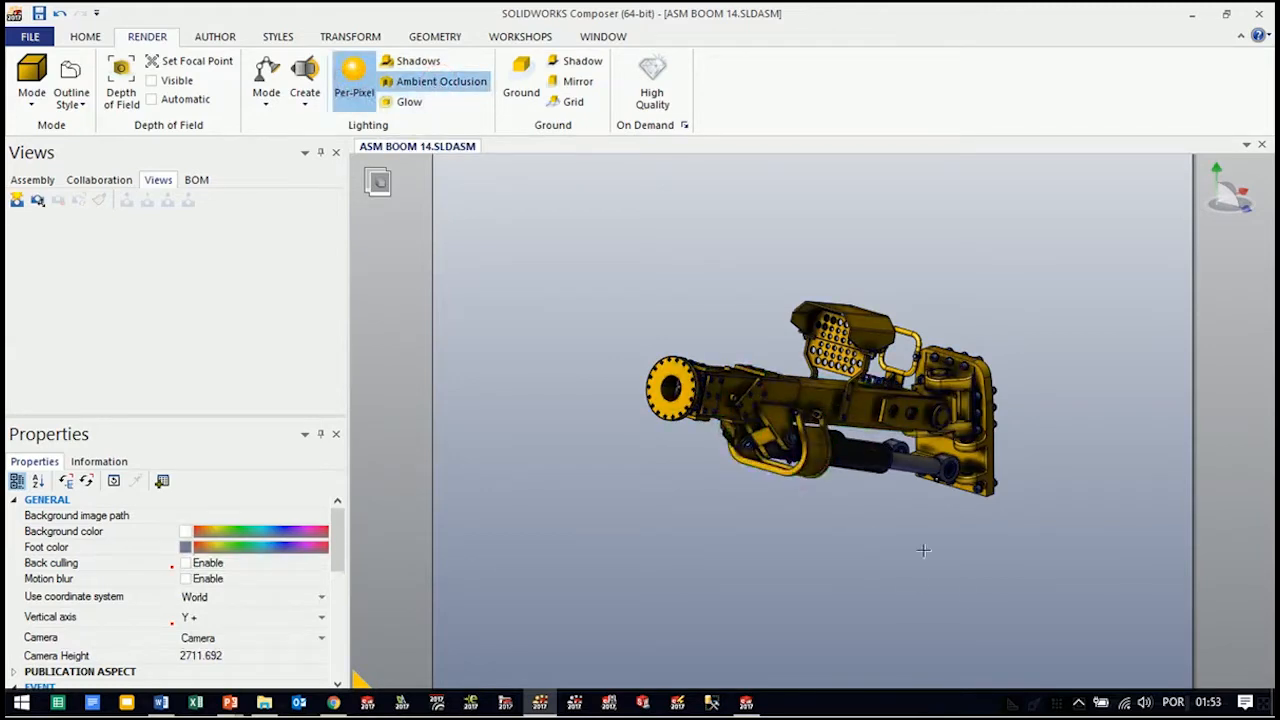
Set the viewport's foot color to white so it matches the background color
{"action": "scroll", "coordinate": [865, 410], "scroll_direction": "down", "scroll_amount": 4}
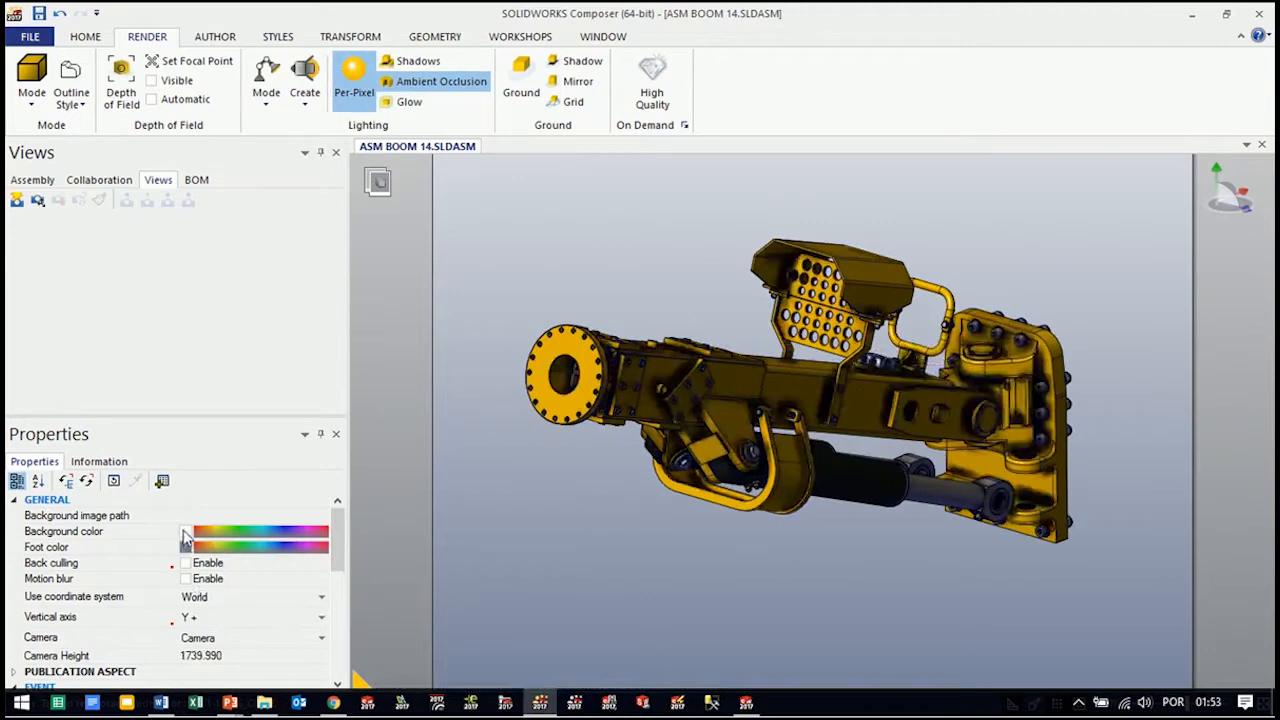
{"action": "left_click", "coordinate": [186, 547]}
{"action": "left_click", "coordinate": [192, 600]}
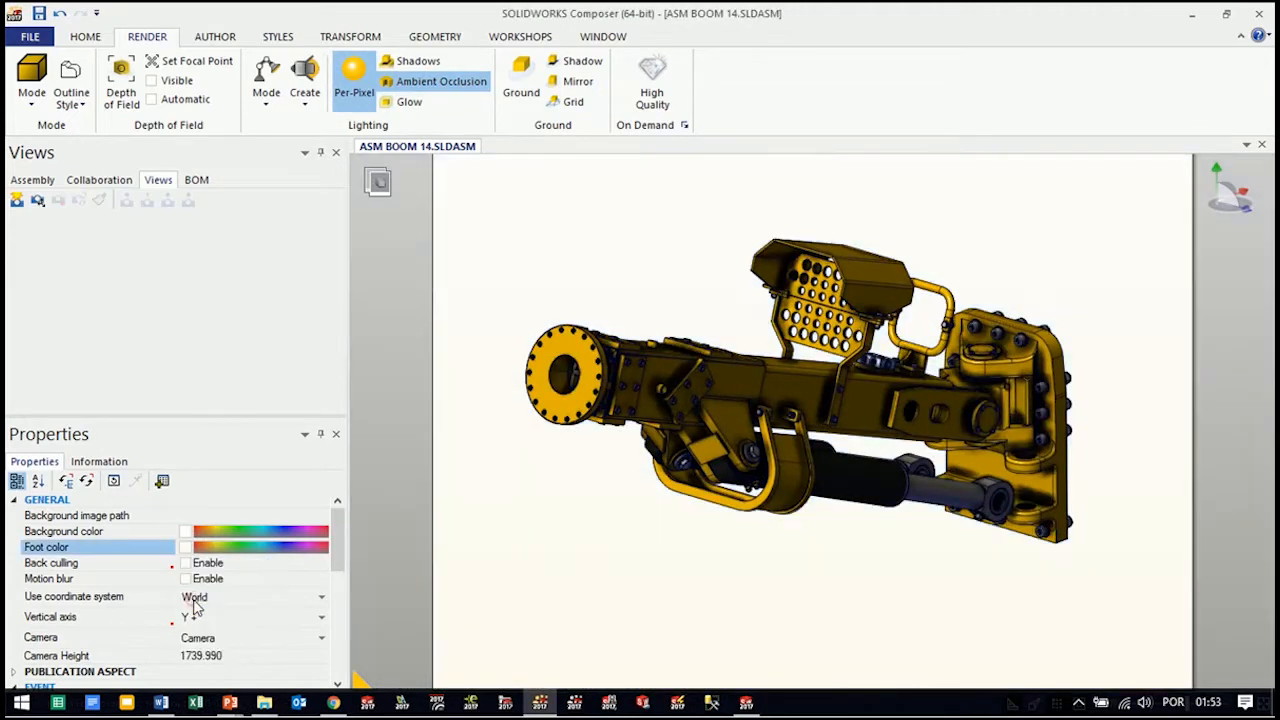
Turn off ambient occlusion while keeping per-pixel lighting enabled
{"action": "left_click_drag", "start_coordinate": [749, 527], "coordinate": [838, 566]}
{"action": "right_click_drag", "start_coordinate": [861, 567], "coordinate": [981, 550]}
{"action": "scroll", "coordinate": [863, 549], "scroll_direction": "down", "scroll_amount": 2}
{"action": "left_click_drag", "start_coordinate": [984, 550], "coordinate": [974, 594]}
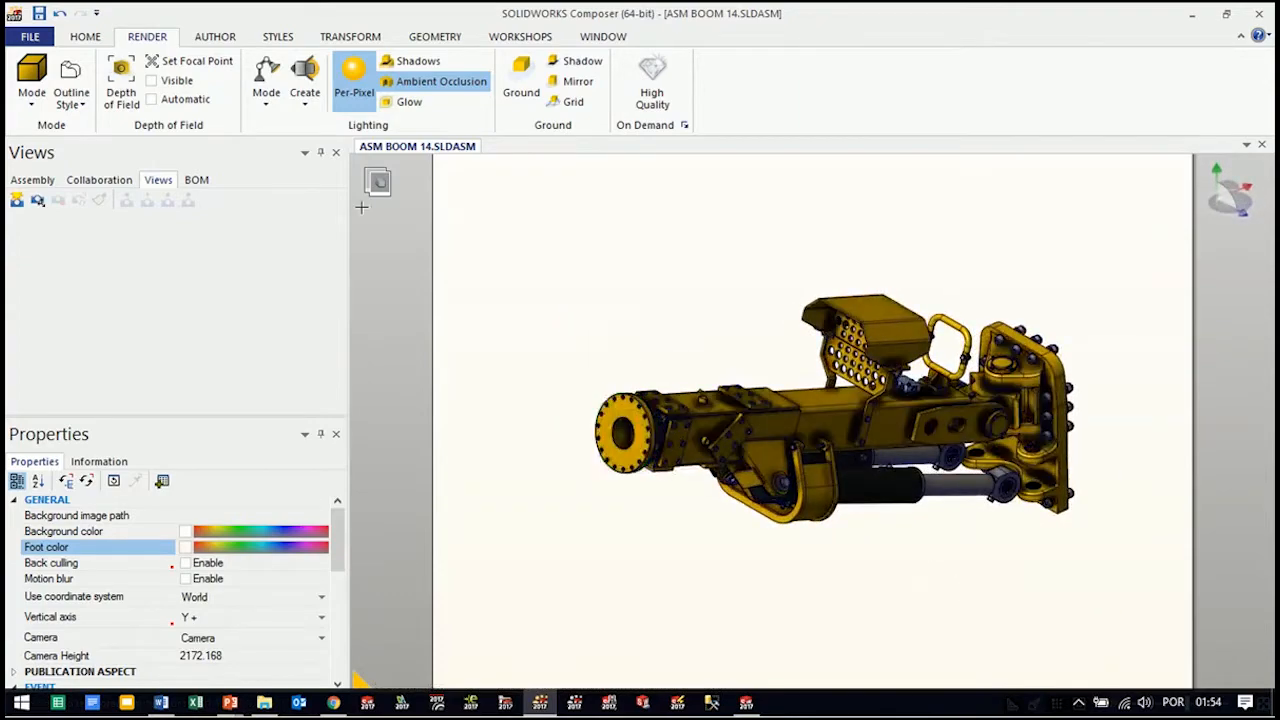
{"action": "left_click", "coordinate": [426, 85]}
Orient the boom assembly in the viewport, capture it as a new view, and name the view Padrão
{"action": "mouse_move", "coordinate": [866, 520]}
{"action": "right_mouse_down"}
{"action": "mouse_move", "coordinate": [873, 472]}
{"action": "mouse_move", "coordinate": [877, 514]}
{"action": "mouse_move", "coordinate": [949, 566]}
{"action": "right_mouse_up"}
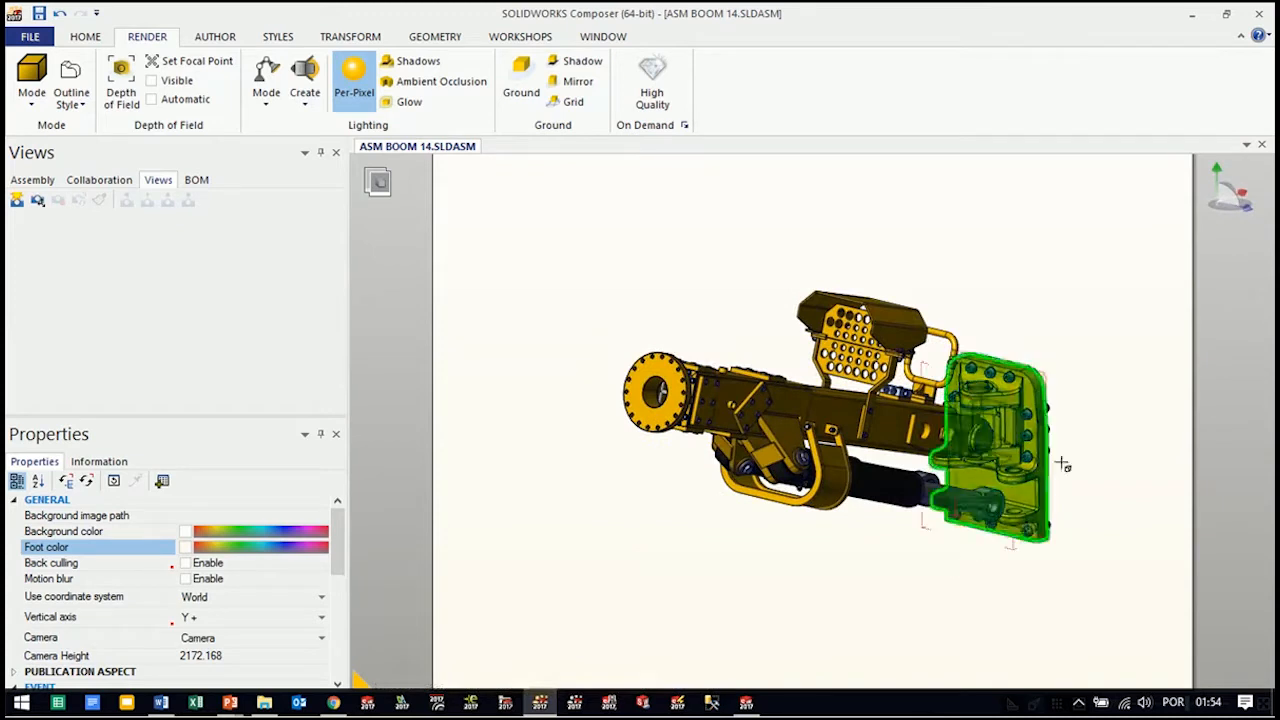
{"action": "scroll", "coordinate": [1067, 441], "scroll_direction": "up", "scroll_amount": 2}
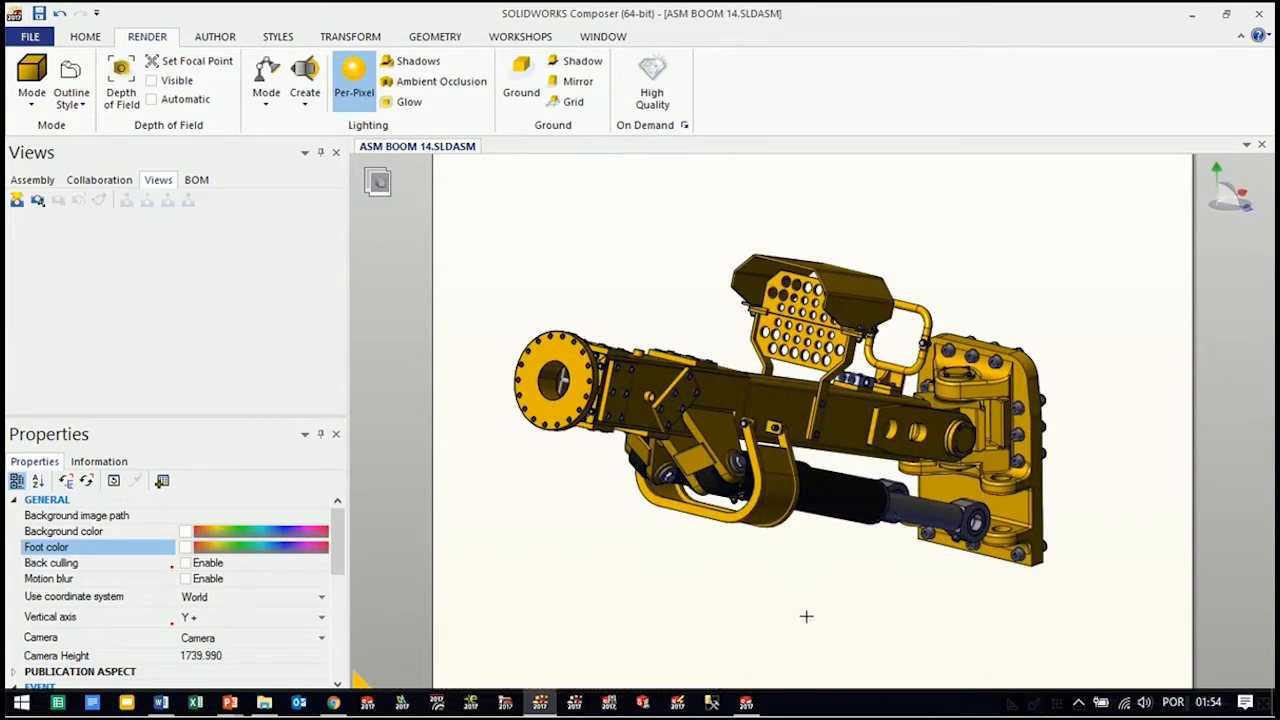
{"action": "left_click", "coordinate": [17, 203]}
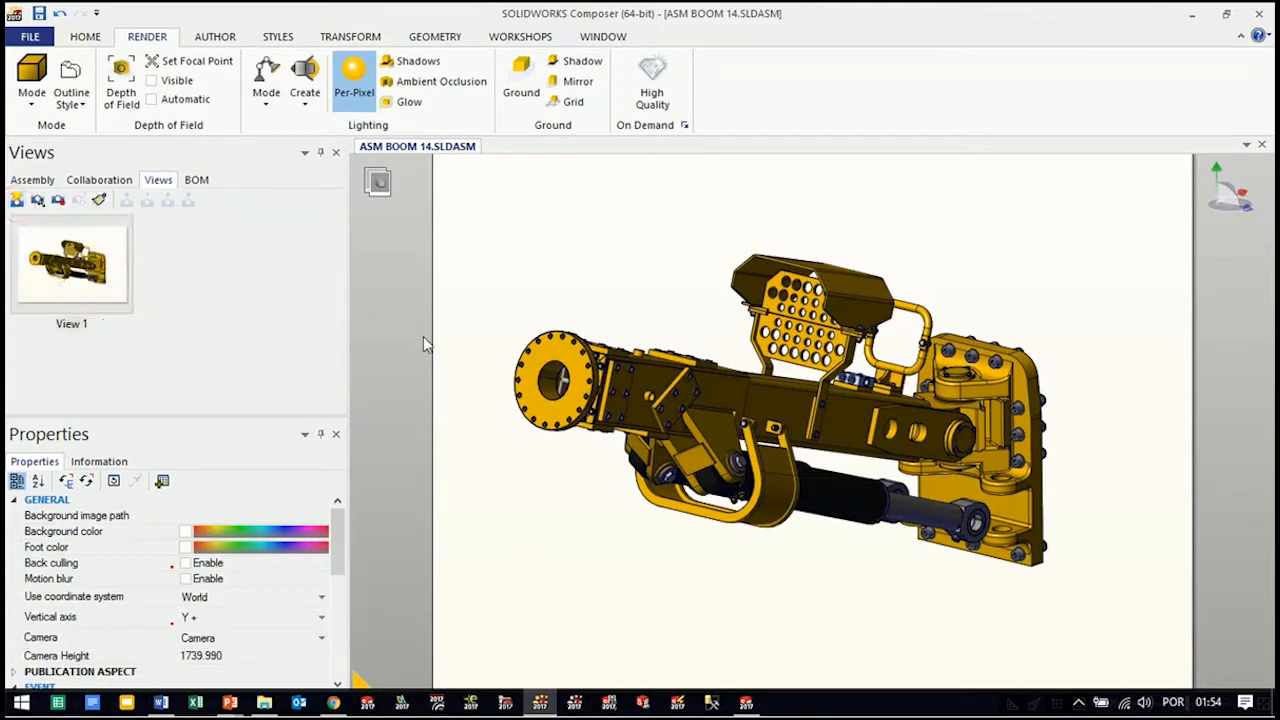
{"action": "left_click", "coordinate": [78, 326]}
{"action": "type", "text": "Padrão"}
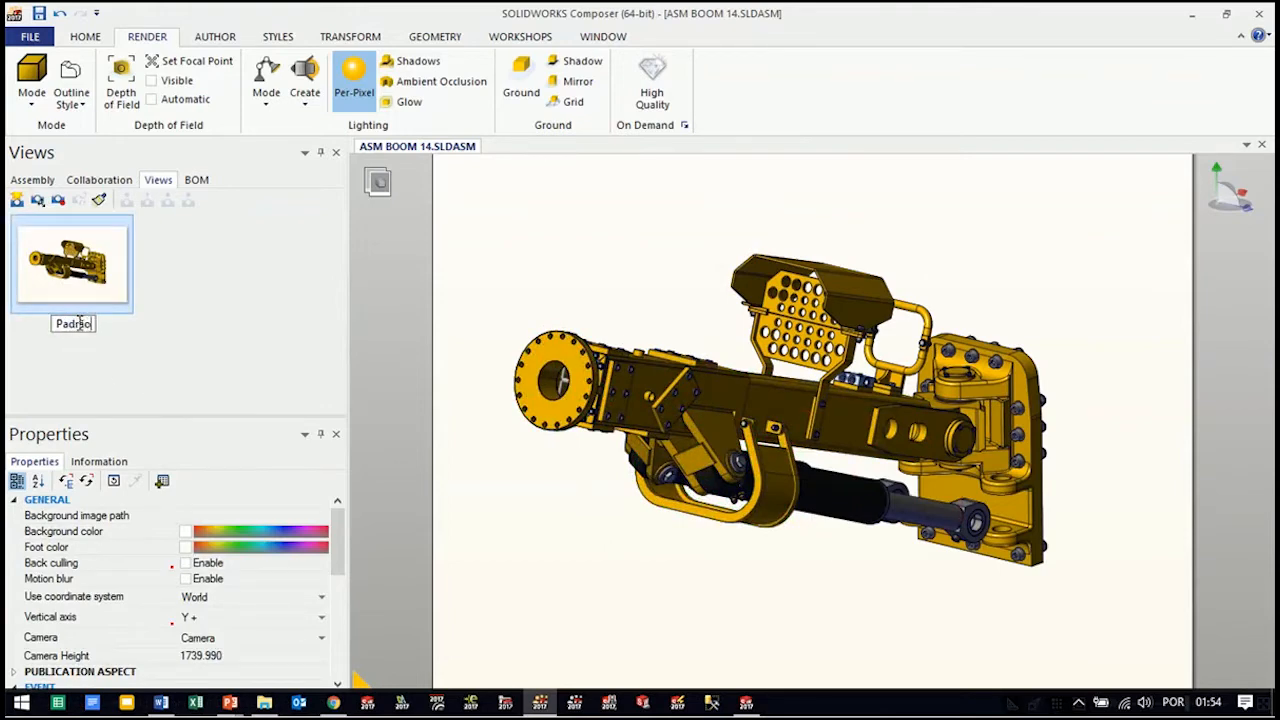
{"action": "left_click", "coordinate": [440, 307]}
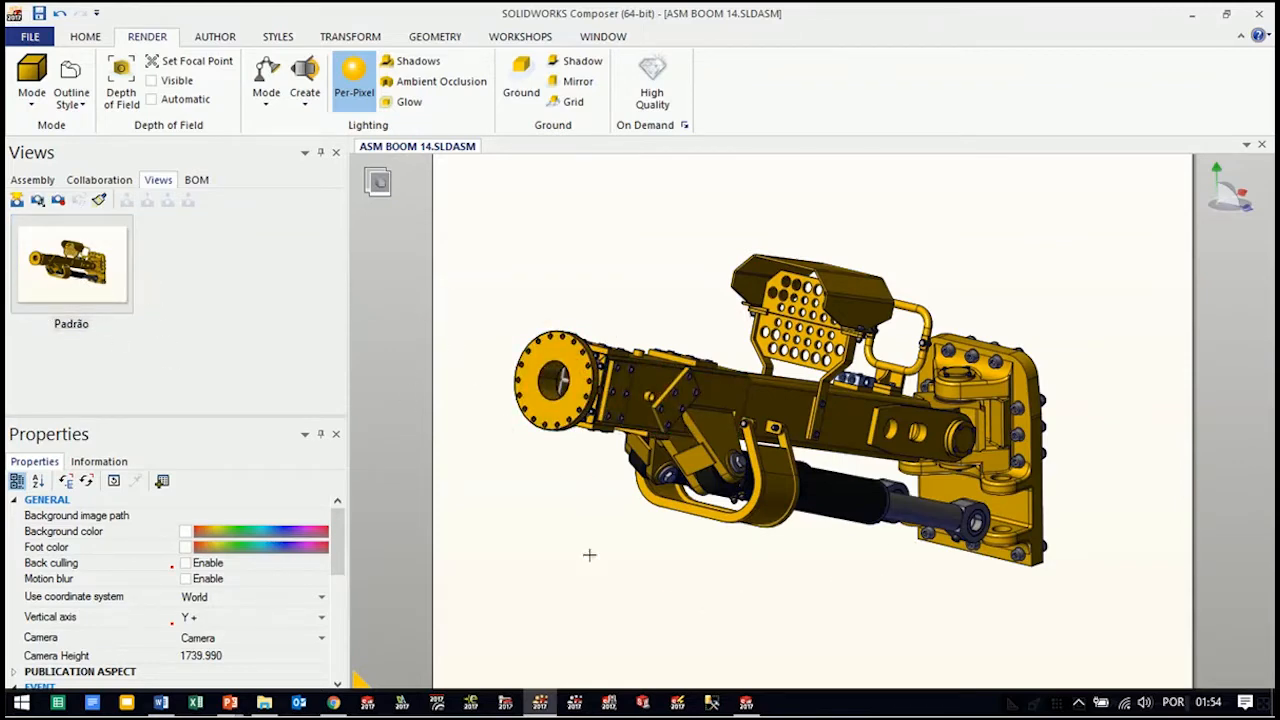
Activate the Padrão view and inspect individual parts of the boom in the viewport
{"action": "left_click", "coordinate": [793, 455]}
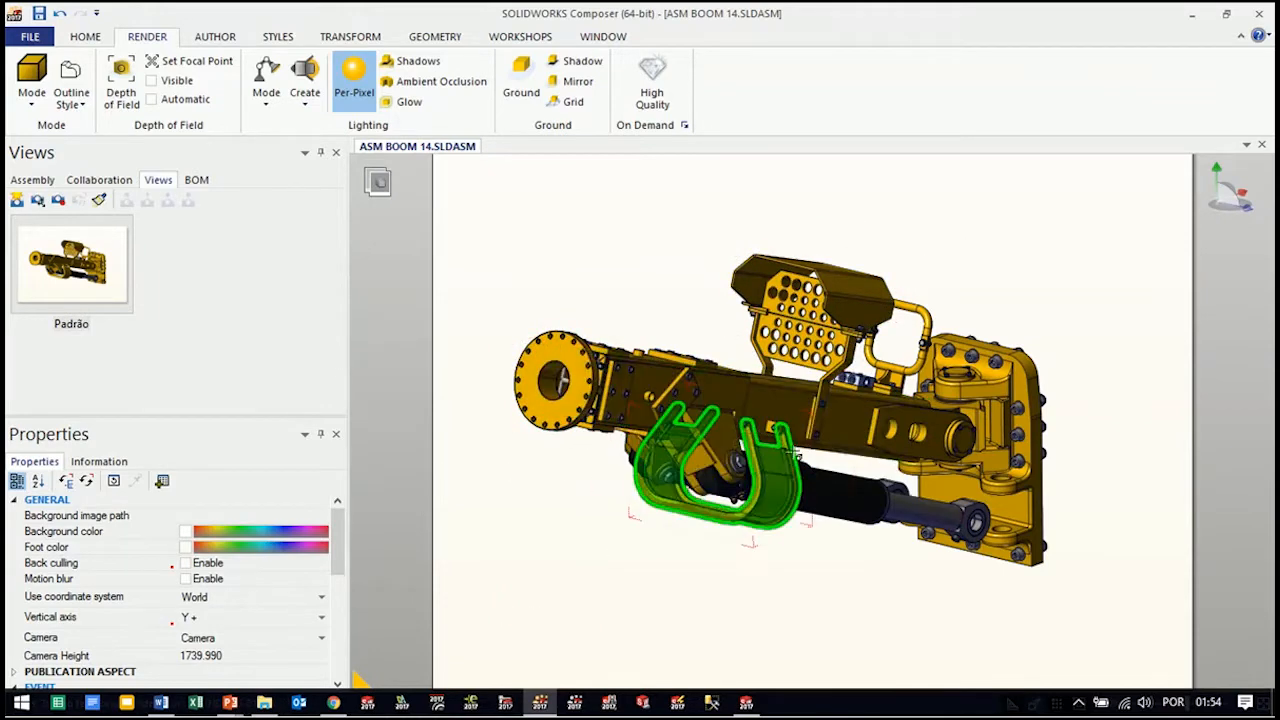
{"action": "left_click", "coordinate": [62, 280]}
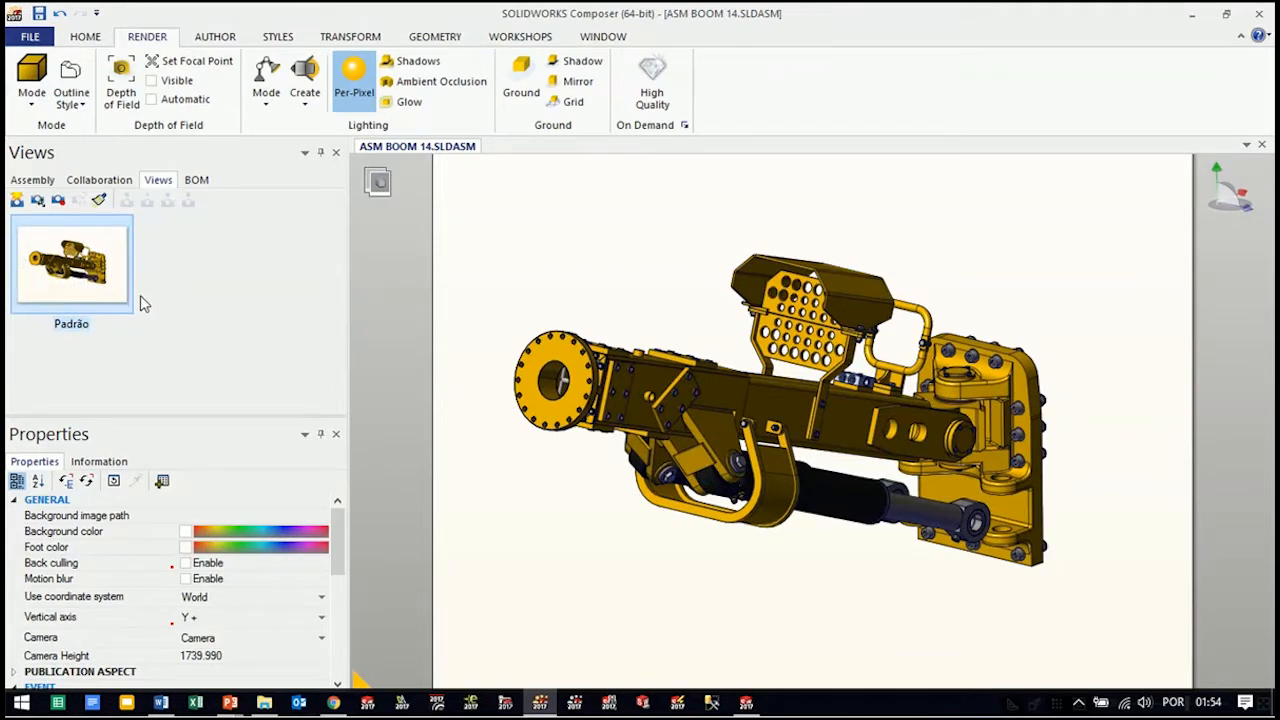
{"action": "left_click", "coordinate": [957, 369]}
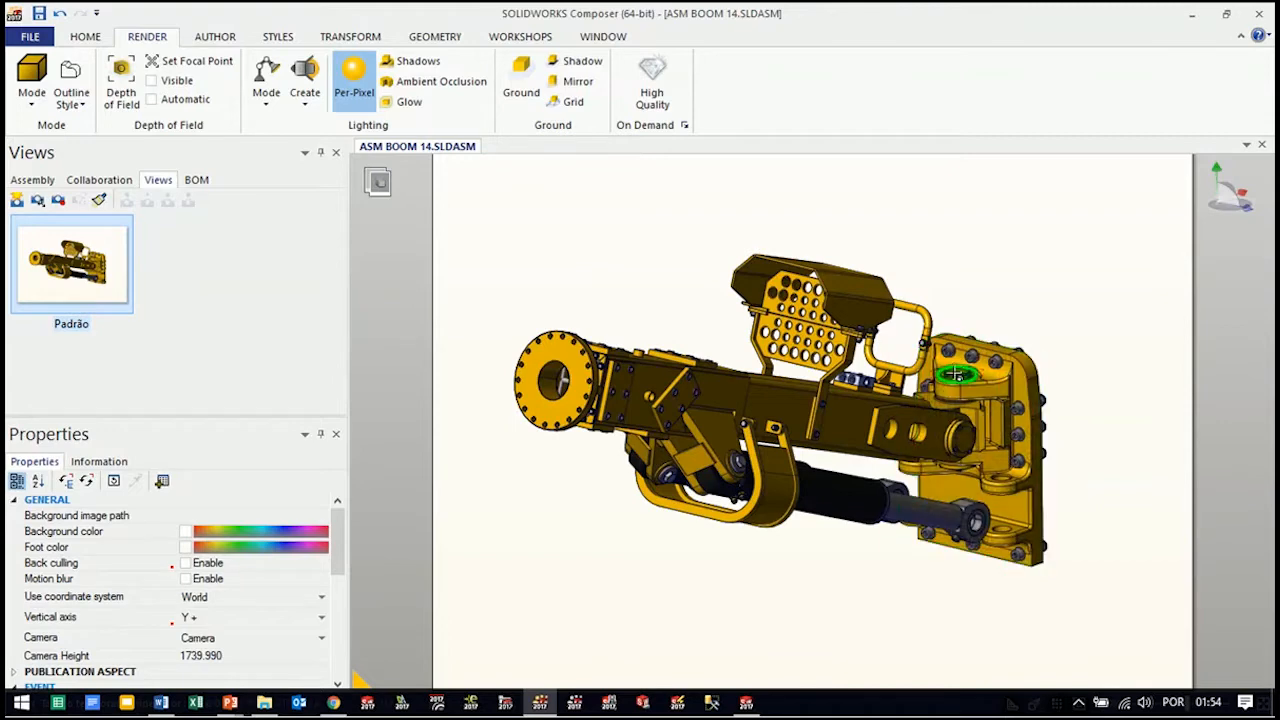
{"action": "mouse_move", "coordinate": [955, 371]}
{"action": "right_mouse_down"}
{"action": "mouse_move", "coordinate": [996, 358]}
{"action": "mouse_move", "coordinate": [943, 376]}
{"action": "right_mouse_up"}
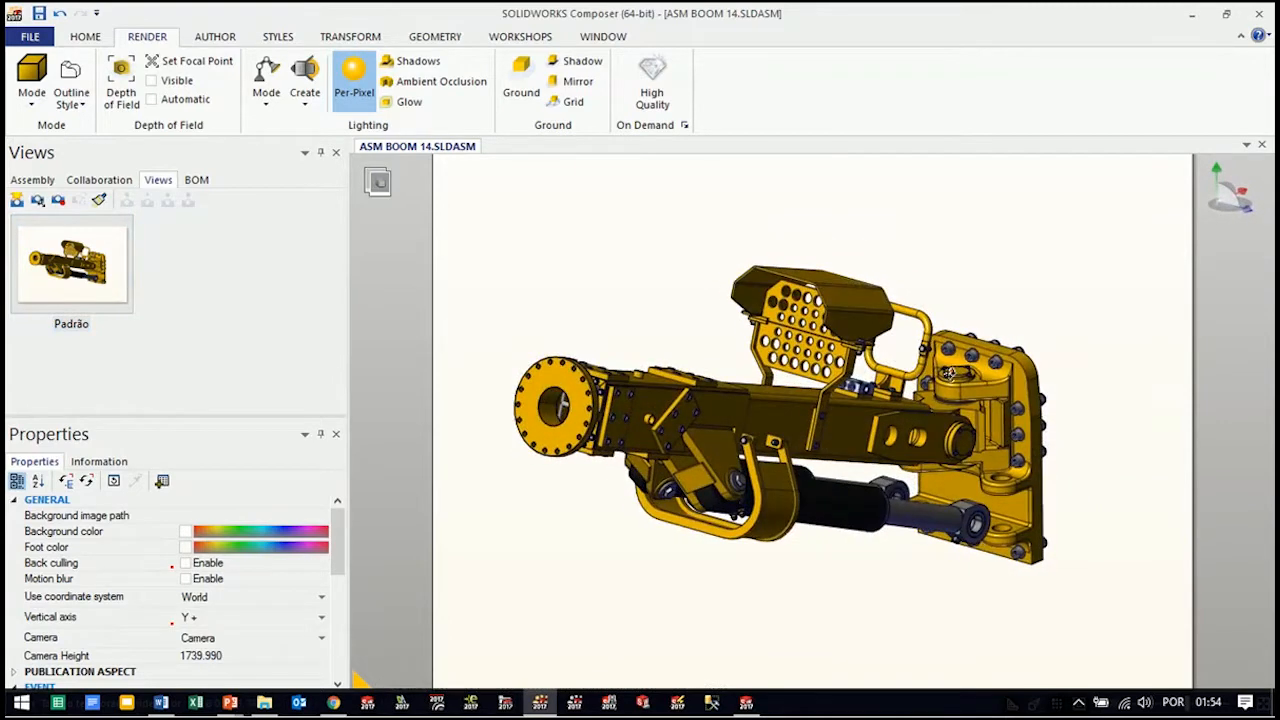
Examine the ASM BOOM 14 structure by selecting components from 0315_ENSAMBLE BUT 28 to 0108 05001_TAPA Ø120x26 to locate each in the model
{"action": "left_click", "coordinate": [32, 180]}
{"action": "mouse_move", "coordinate": [340, 244]}
{"action": "left_mouse_down"}
{"action": "mouse_move", "coordinate": [343, 360]}
{"action": "mouse_move", "coordinate": [345, 238]}
{"action": "left_mouse_up"}
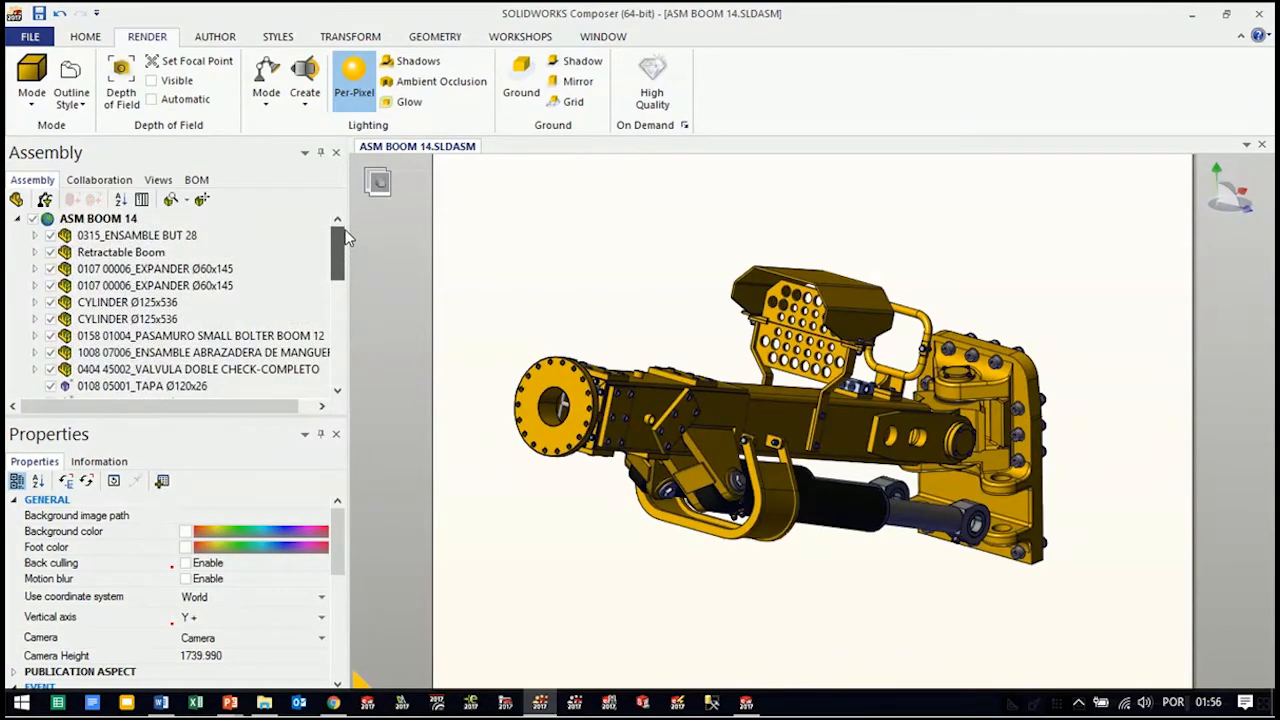
{"action": "left_click", "coordinate": [165, 236]}
{"action": "left_click", "coordinate": [135, 255]}
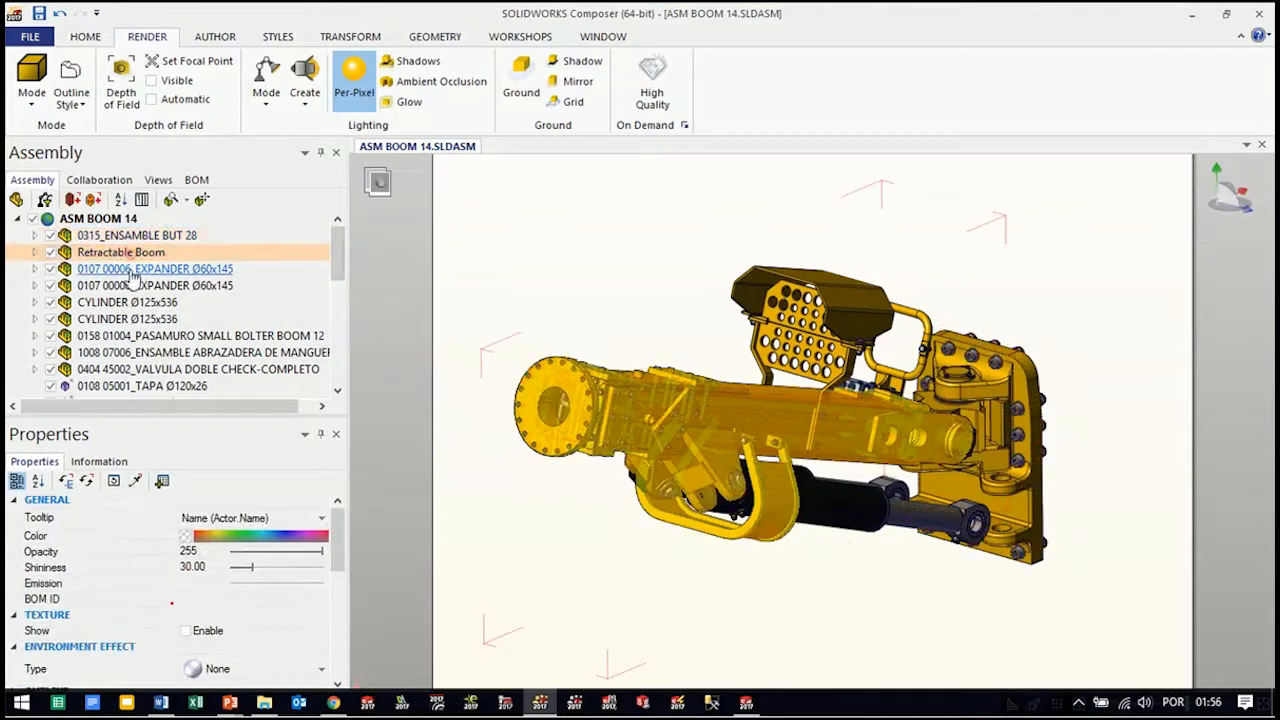
{"action": "left_click", "coordinate": [132, 269]}
{"action": "left_click", "coordinate": [135, 286]}
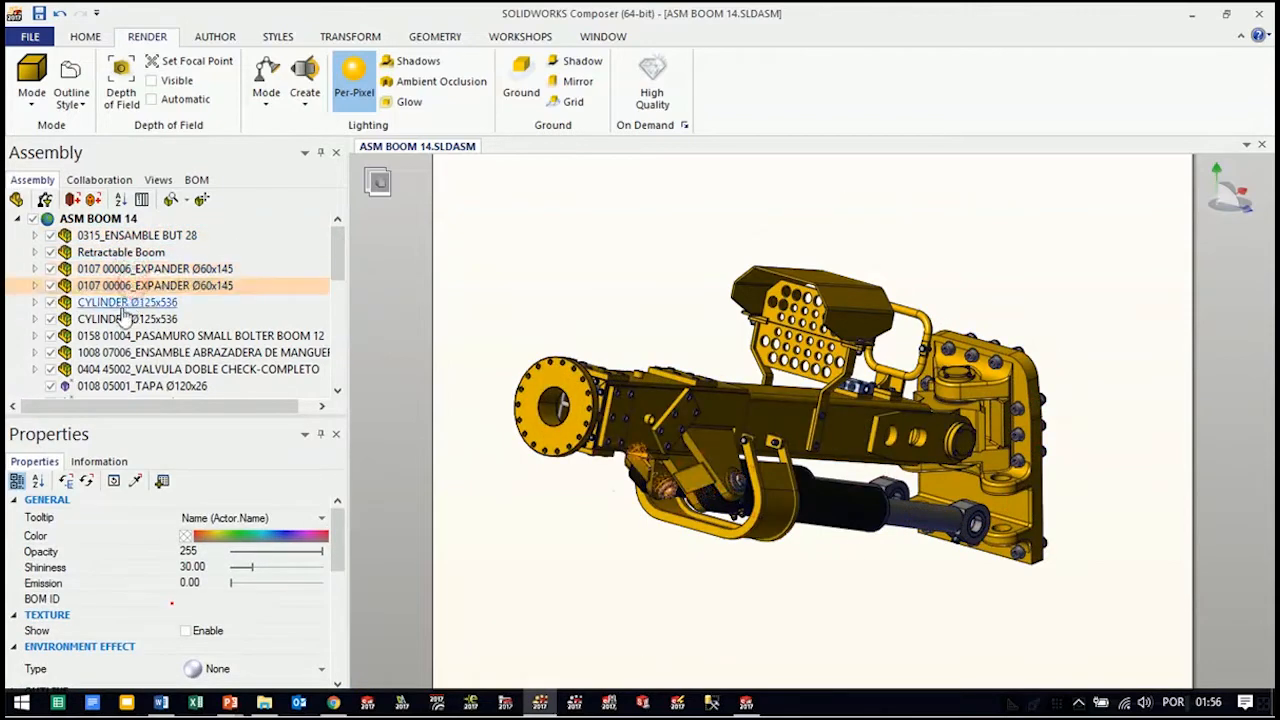
{"action": "left_click", "coordinate": [125, 302]}
{"action": "left_click", "coordinate": [125, 319]}
{"action": "left_click", "coordinate": [126, 336]}
{"action": "left_click", "coordinate": [127, 352]}
{"action": "left_click", "coordinate": [128, 369]}
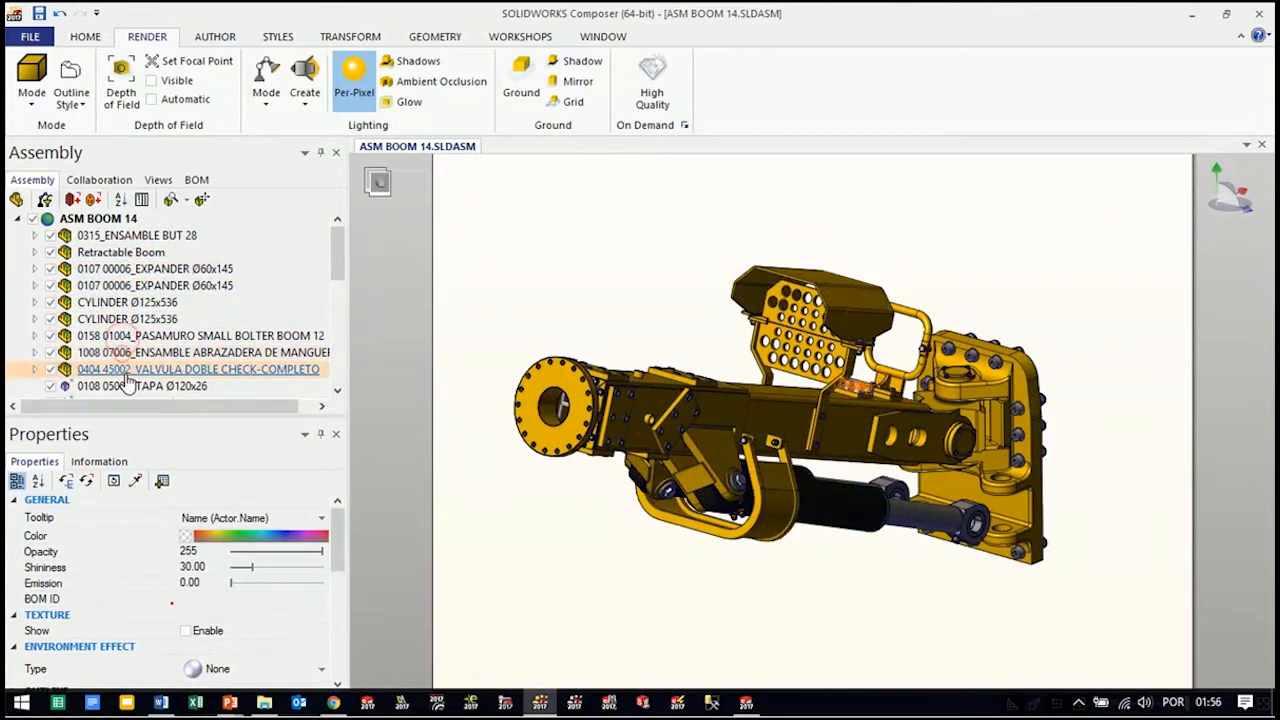
{"action": "left_click", "coordinate": [128, 386]}
{"action": "left_click", "coordinate": [128, 336]}
{"action": "left_click", "coordinate": [130, 252]}
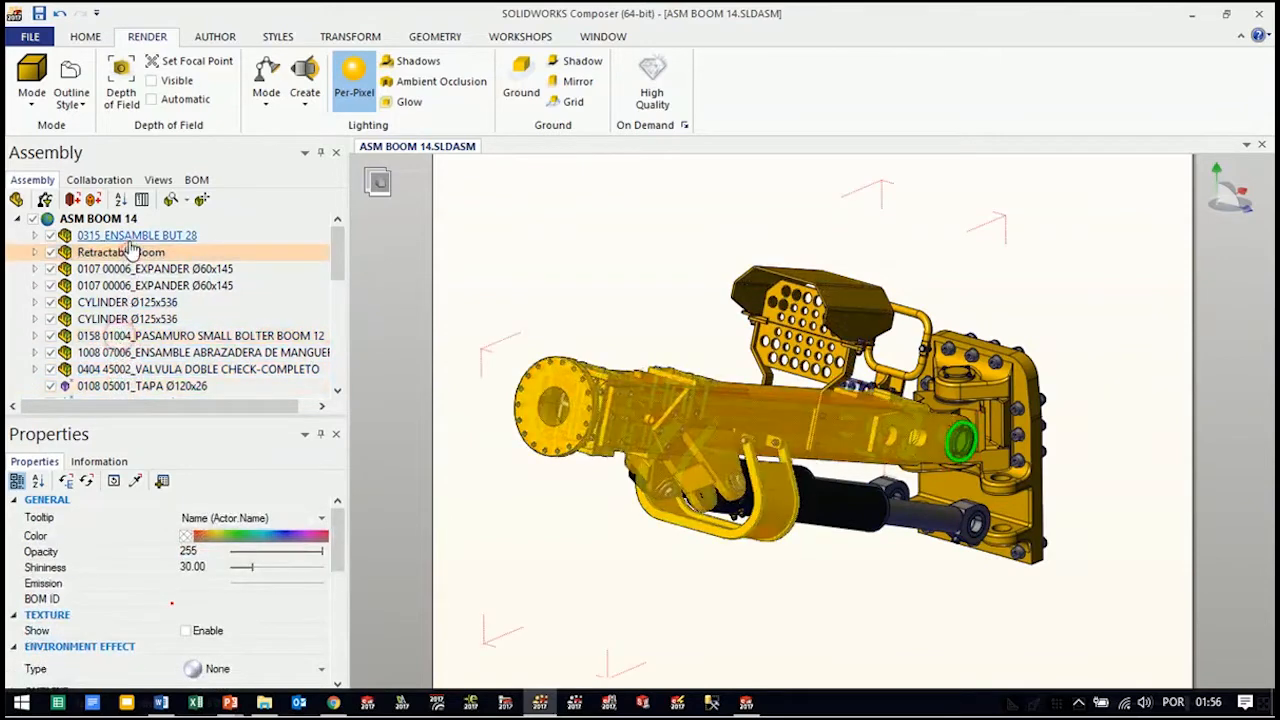
{"action": "left_click", "coordinate": [128, 236]}
Look through the document's collaboration items, saved views and bill of materials
{"action": "left_click", "coordinate": [110, 180]}
{"action": "left_click", "coordinate": [157, 180]}
{"action": "left_click", "coordinate": [196, 180]}
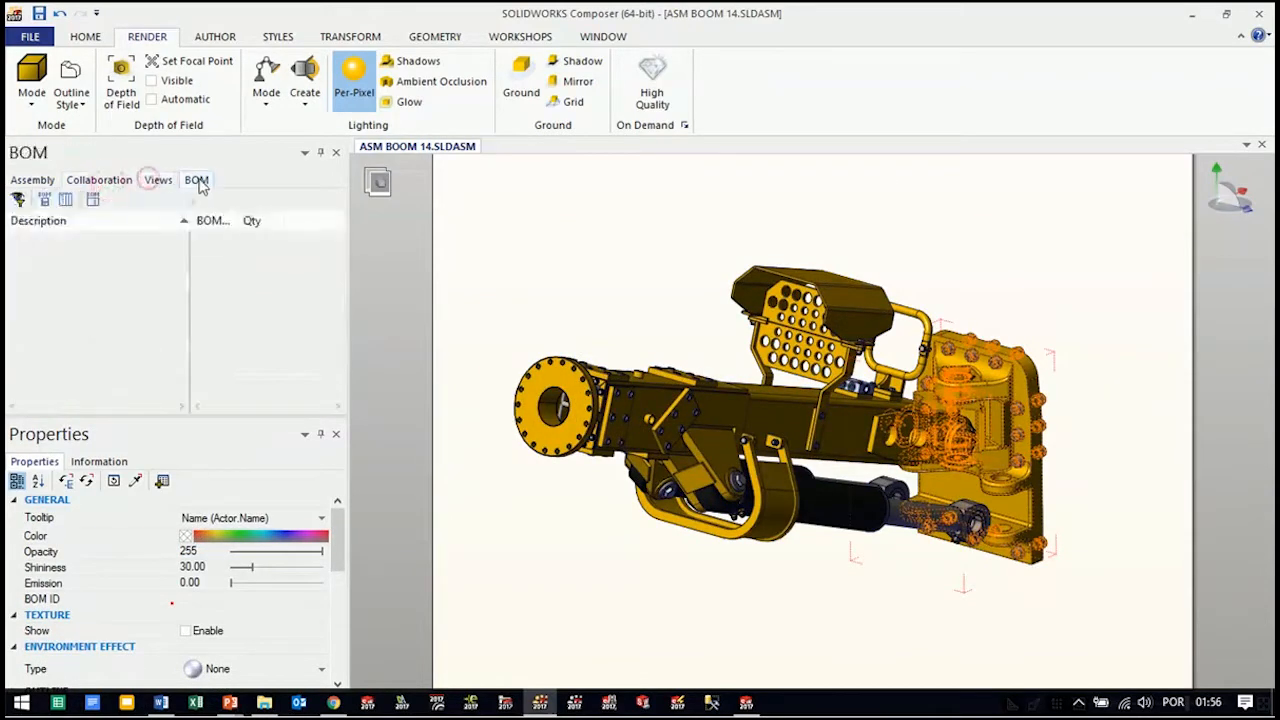
Switch to the PowerPoint presentation and advance it to the Listas de Peças slide
{"action": "left_click", "coordinate": [32, 180]}
{"action": "left_click", "coordinate": [99, 180]}
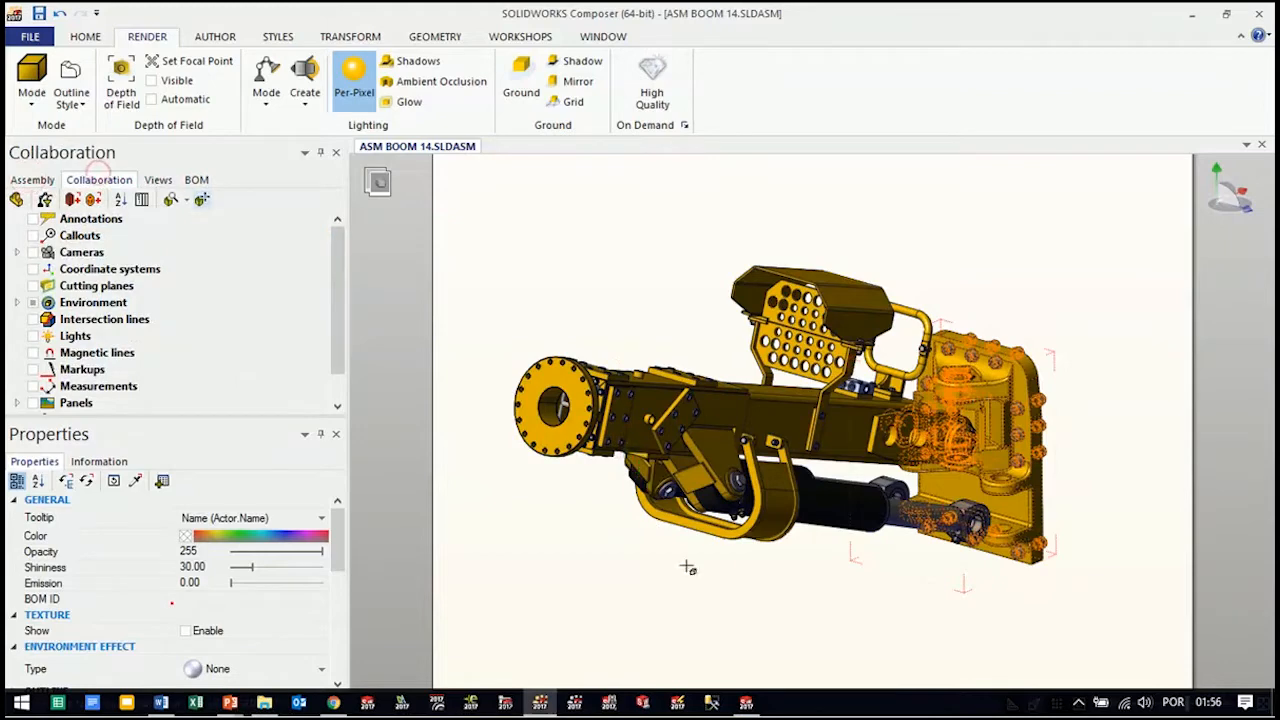
{"action": "left_click", "coordinate": [228, 707]}
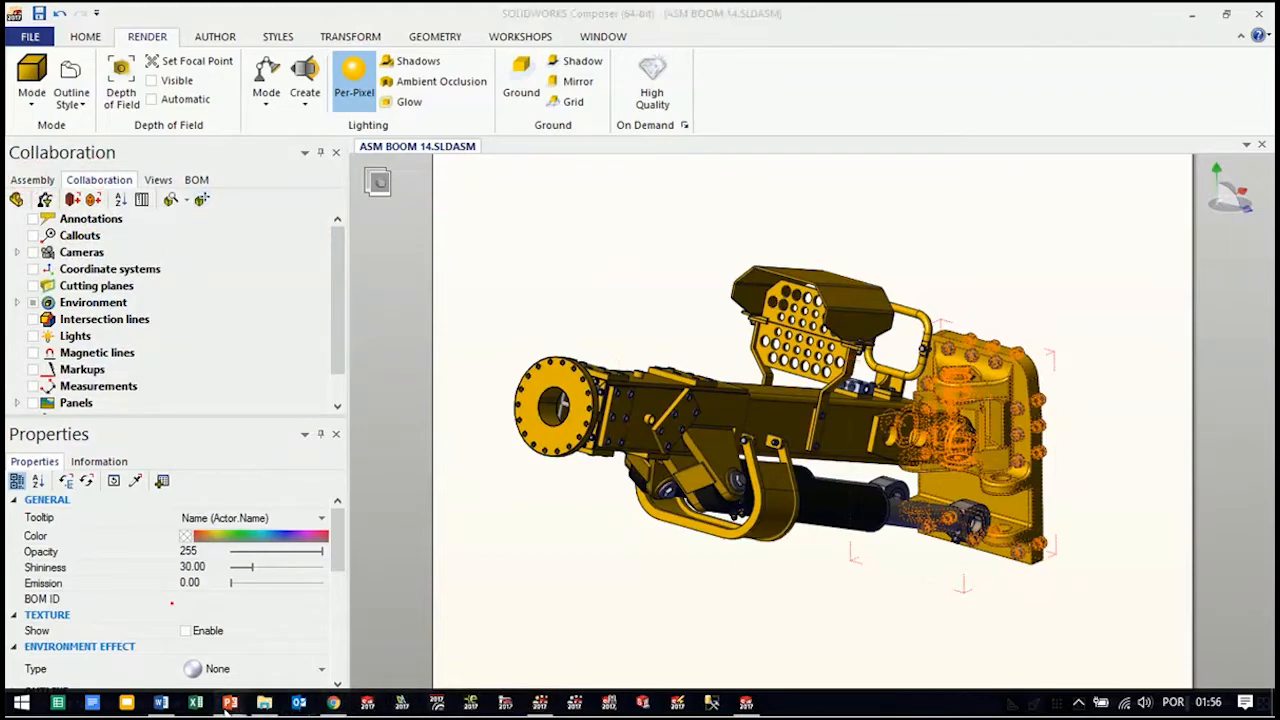
{"action": "left_click", "coordinate": [345, 632]}
{"action": "left_click", "coordinate": [674, 405]}
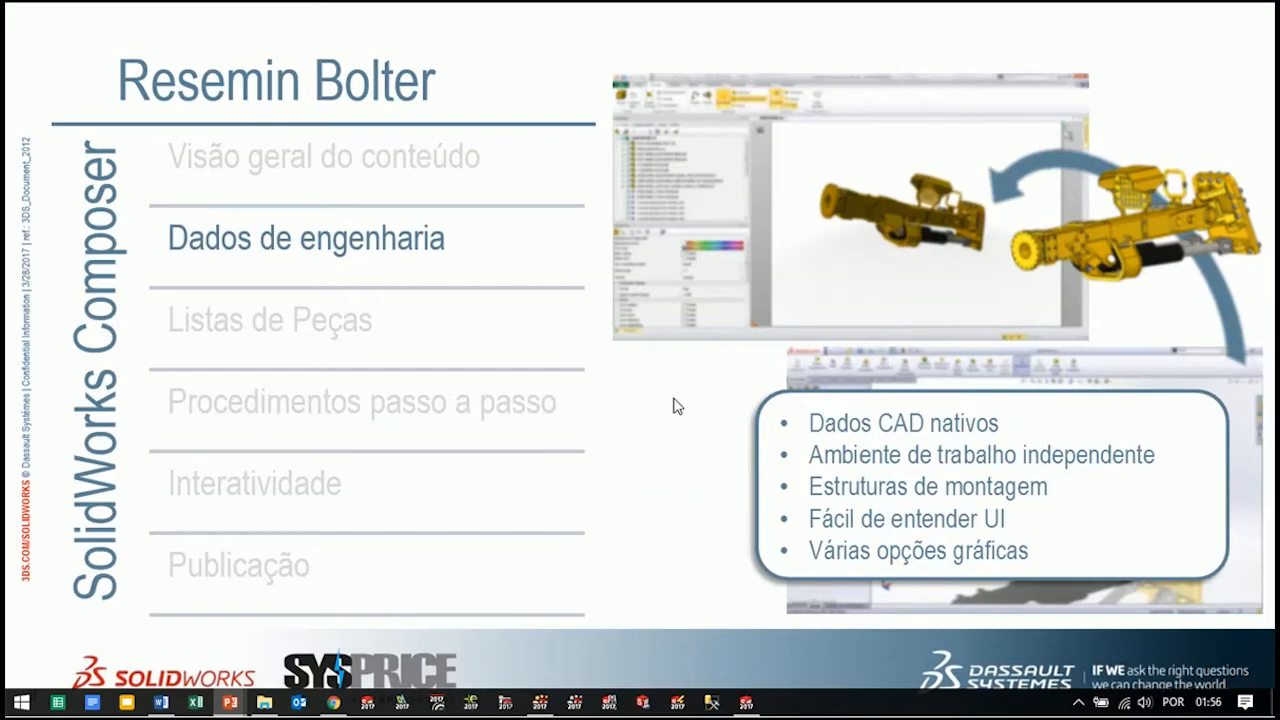
{"action": "left_click", "coordinate": [678, 407]}
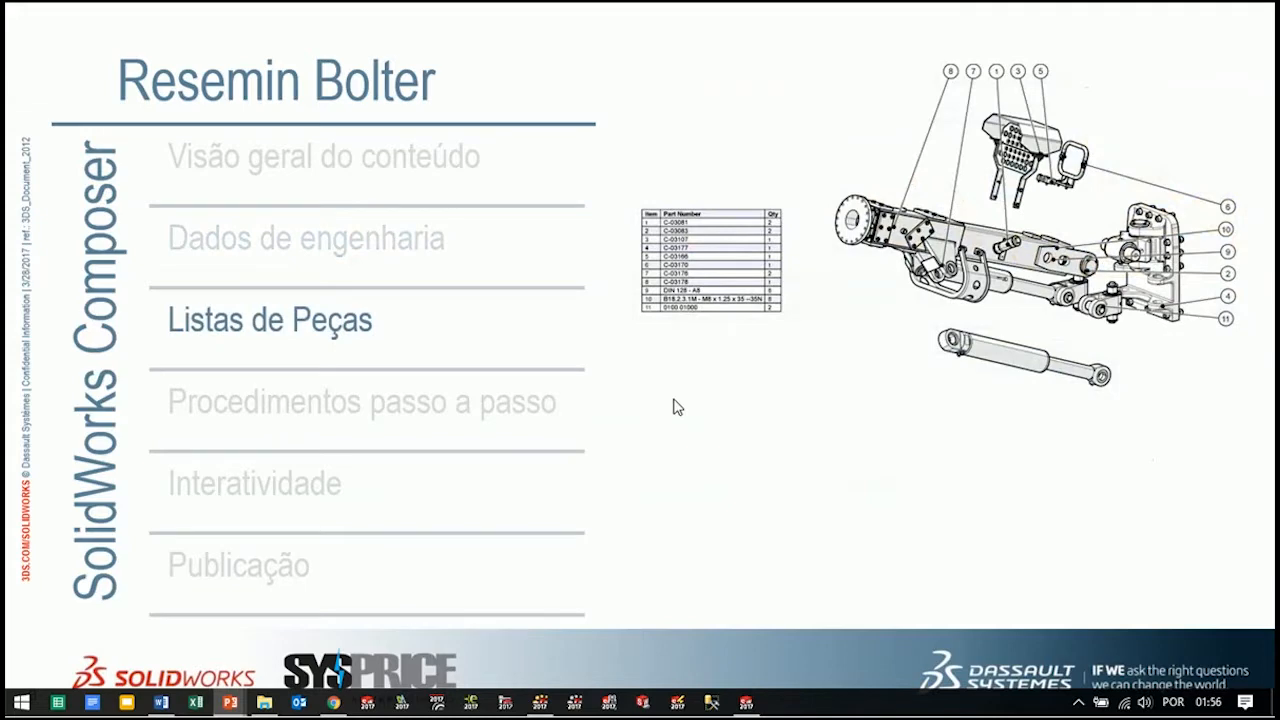
Return to SOLIDWORKS Composer, clear the component selection, and create a new view named Lista de Materiais
{"action": "left_click", "coordinate": [541, 705]}
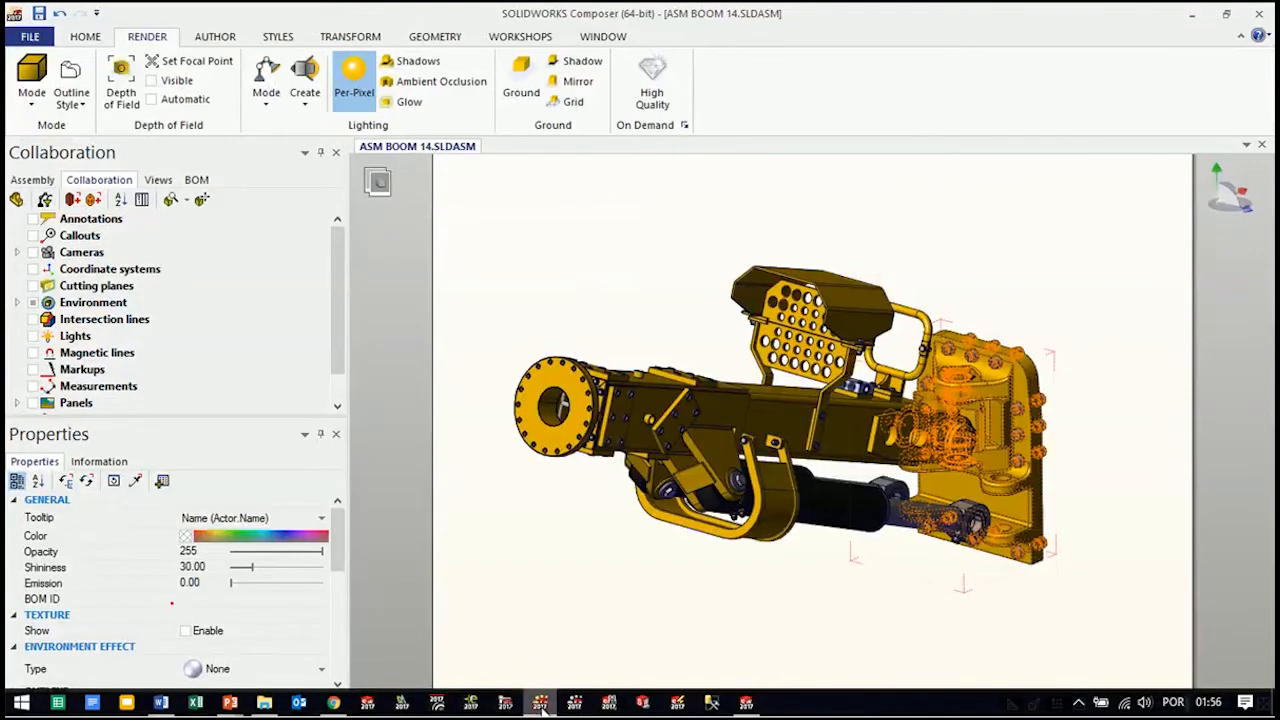
{"action": "left_click", "coordinate": [160, 182]}
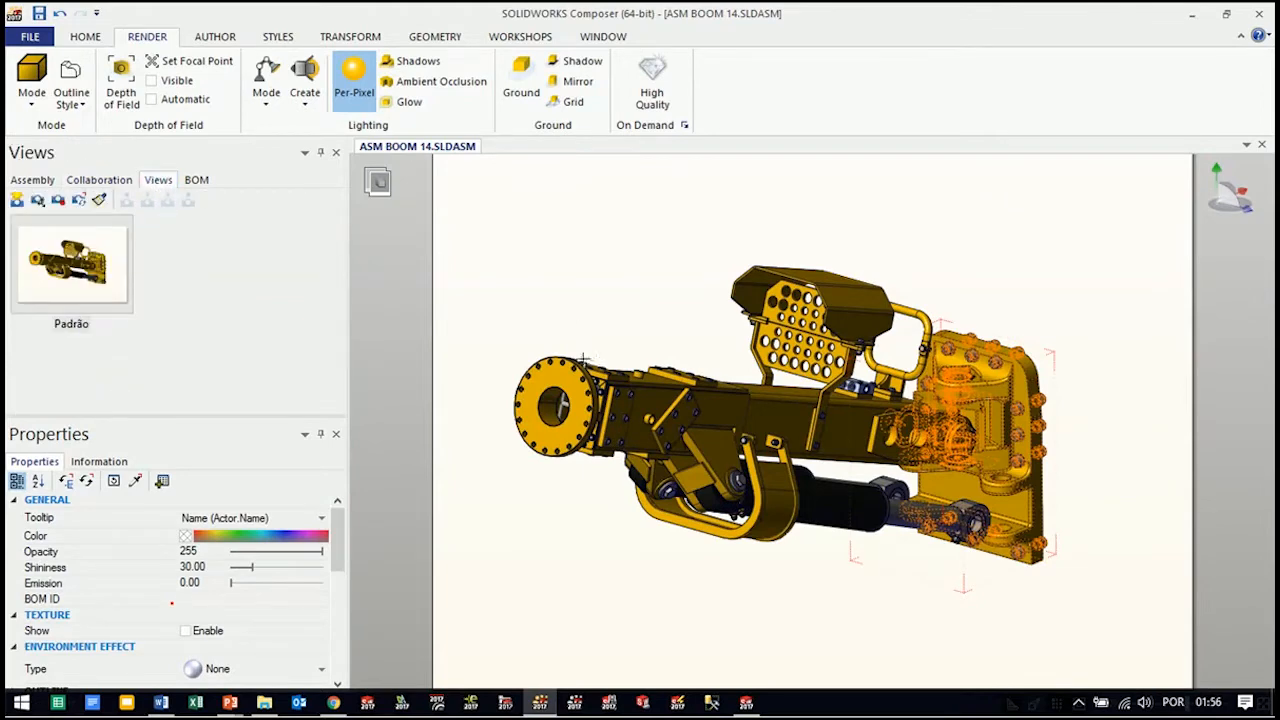
{"action": "left_click", "coordinate": [640, 273]}
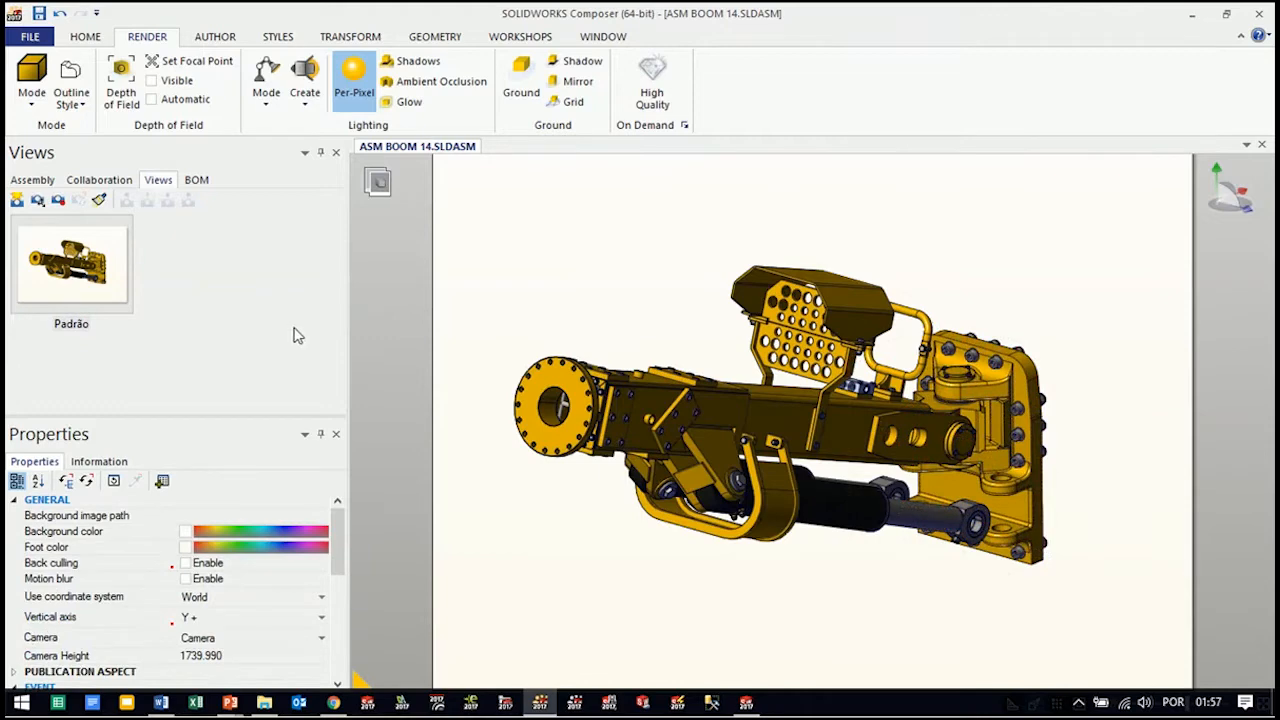
{"action": "left_click", "coordinate": [17, 200]}
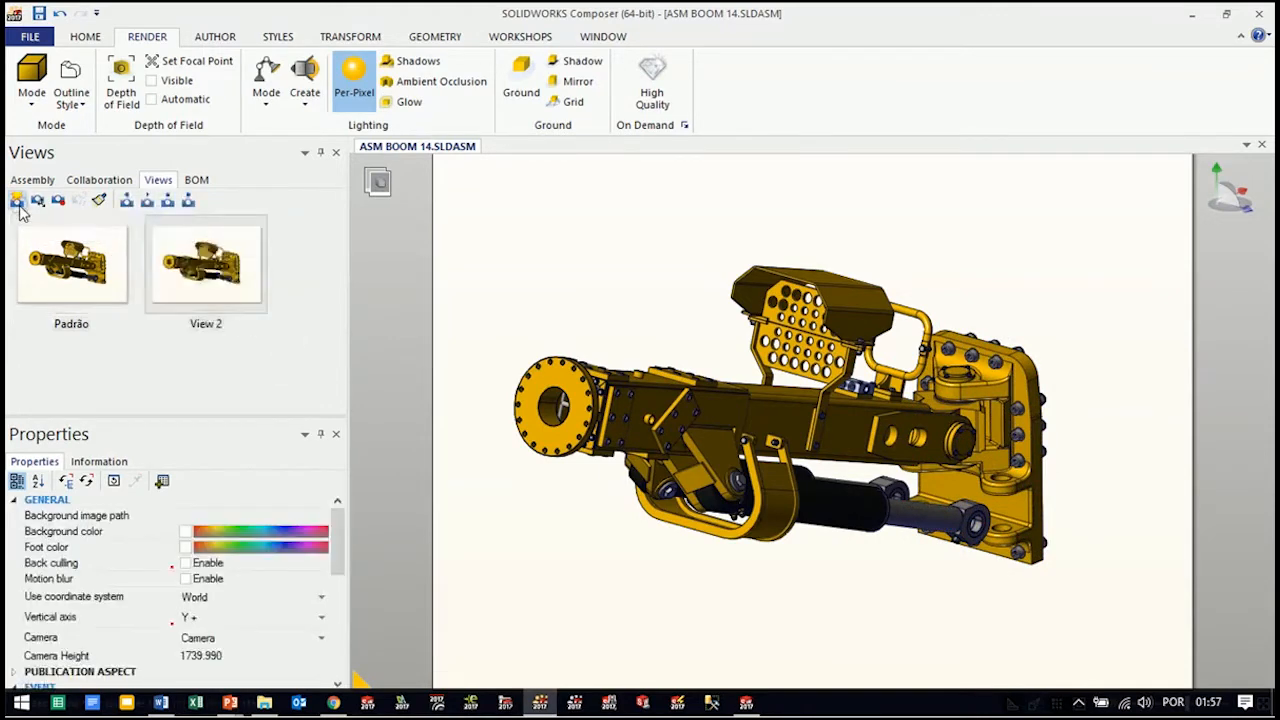
{"action": "left_click", "coordinate": [206, 324]}
{"action": "left_click", "coordinate": [208, 322]}
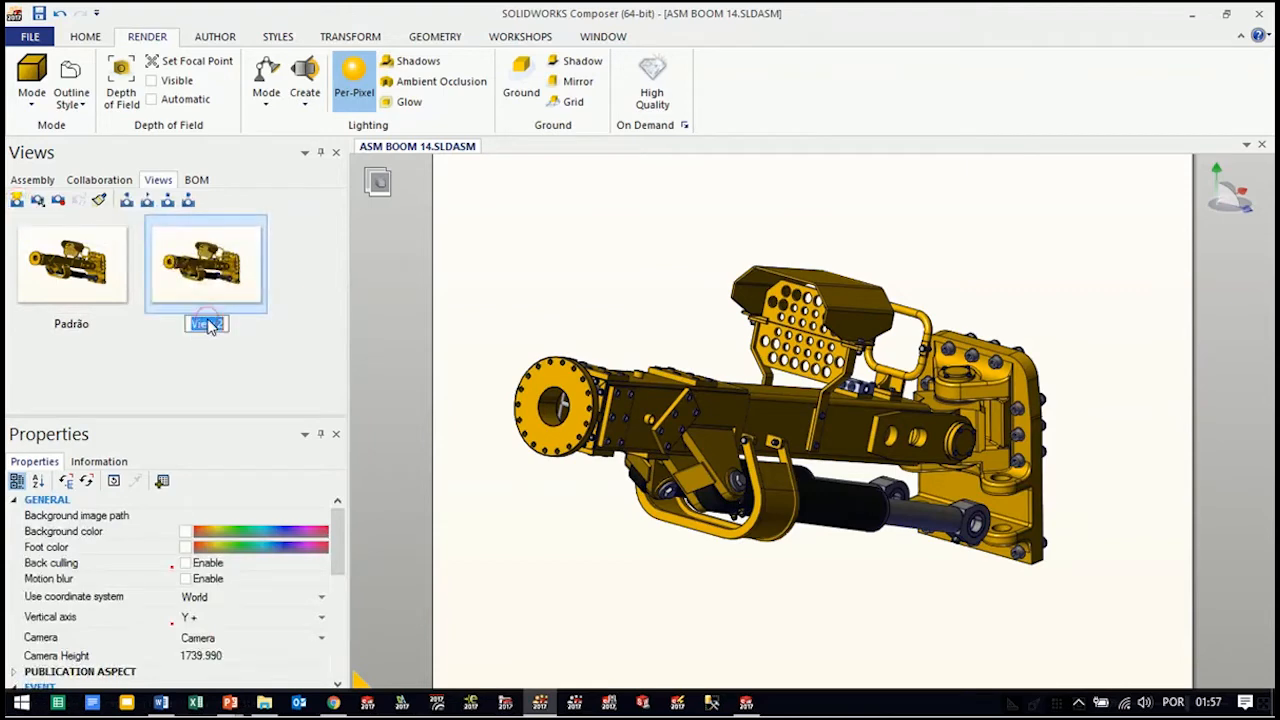
{"action": "type", "text": "Lista de Materiais"}
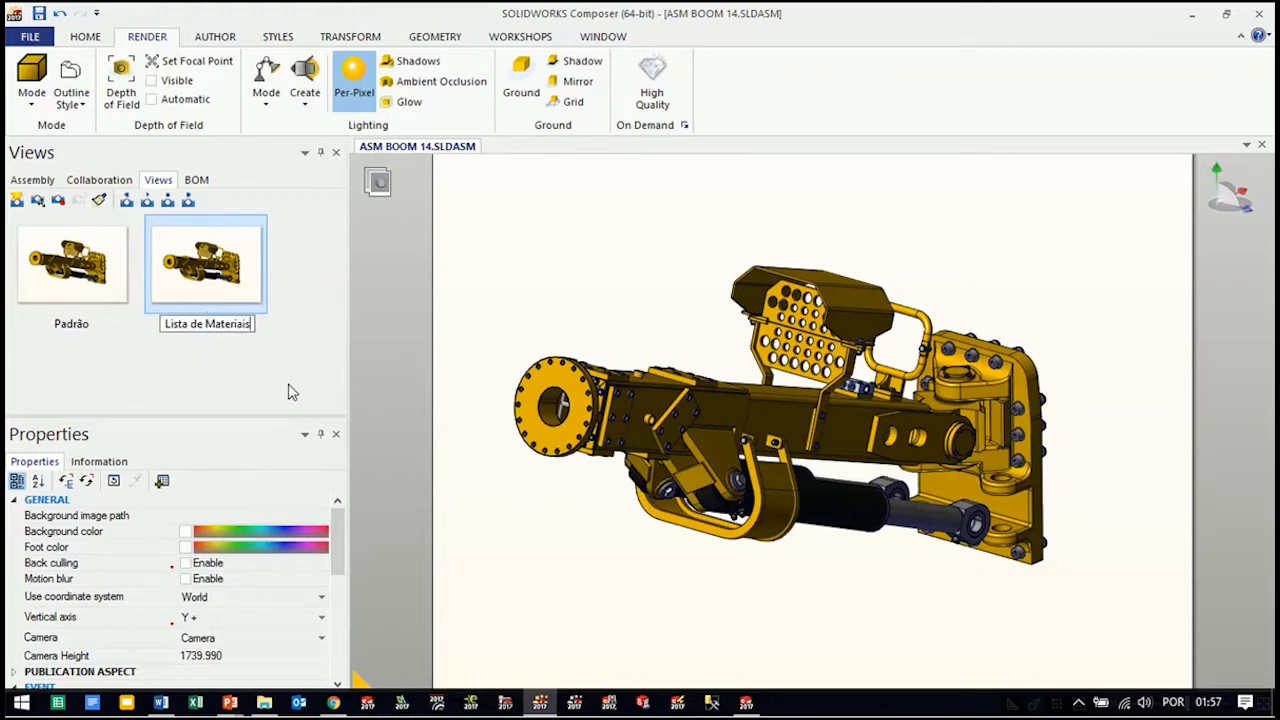
{"action": "left_click", "coordinate": [416, 268]}
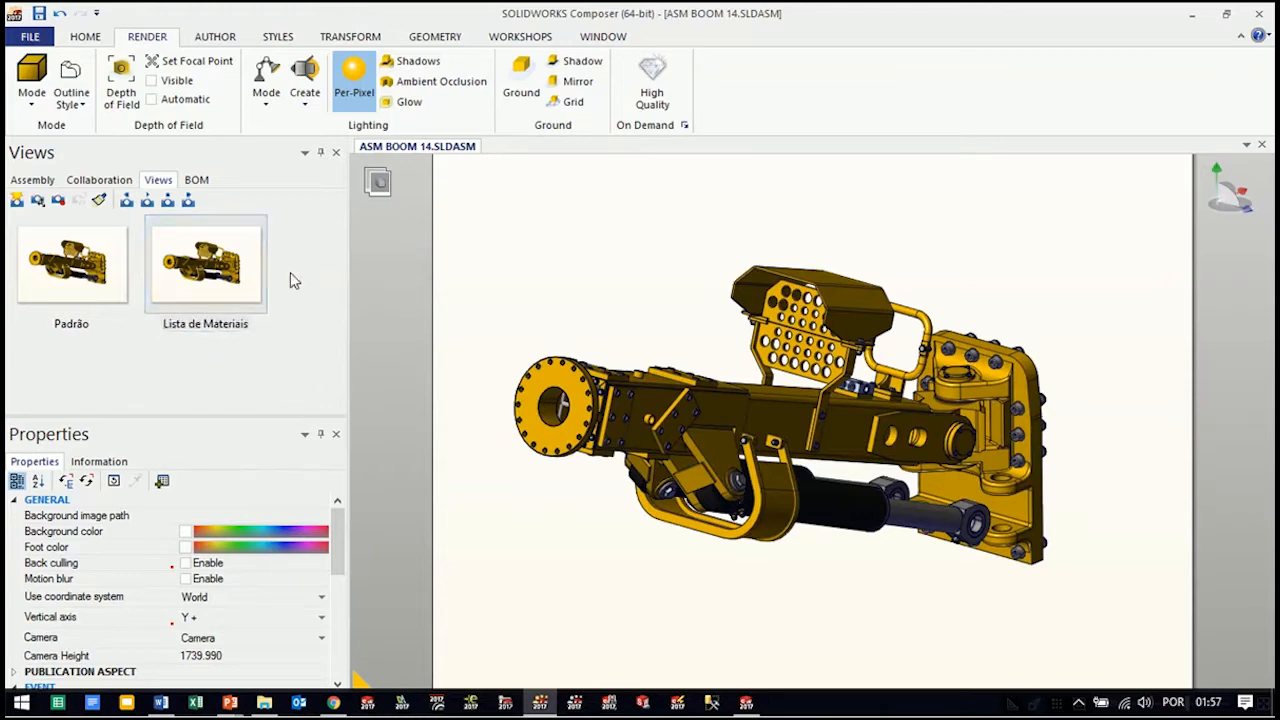
Set the render mode of the boom assembly to Silhouette
{"action": "left_click", "coordinate": [32, 95]}
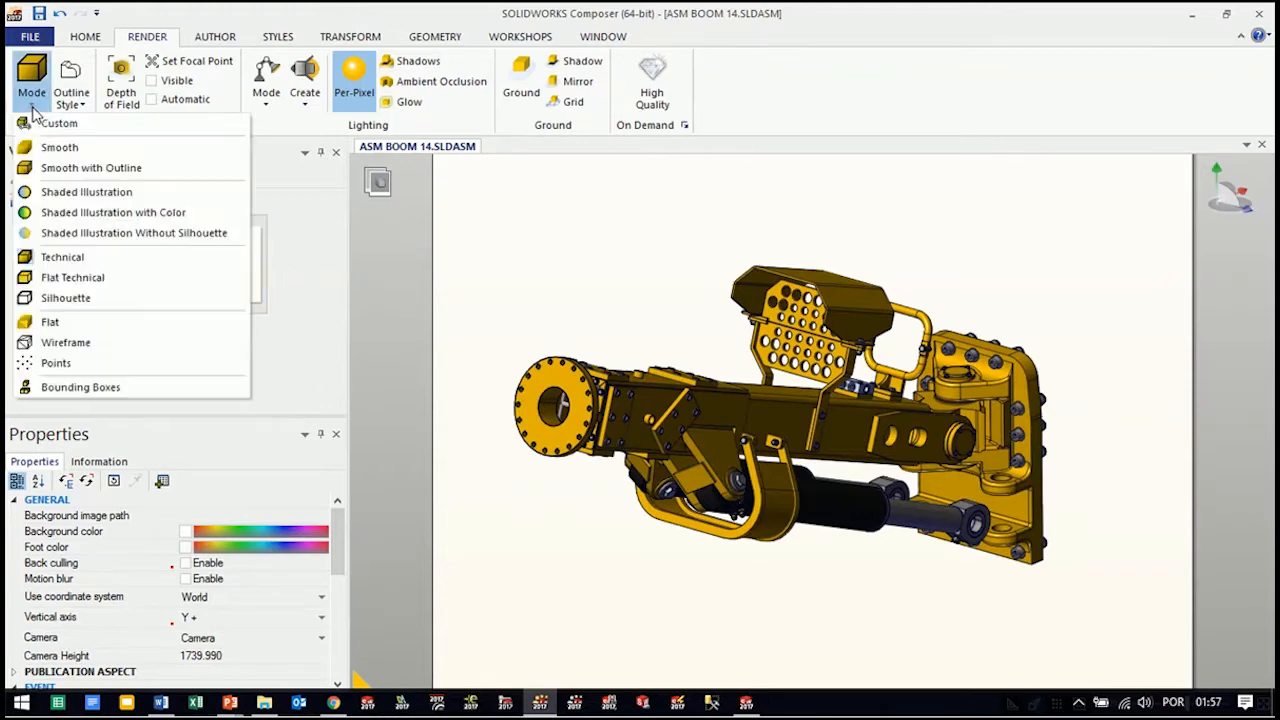
{"action": "left_click", "coordinate": [65, 298]}
Try the Sharp Edges and Smart Outlines outline styles on the boom, and return to Construction Edges
{"action": "left_click", "coordinate": [72, 104]}
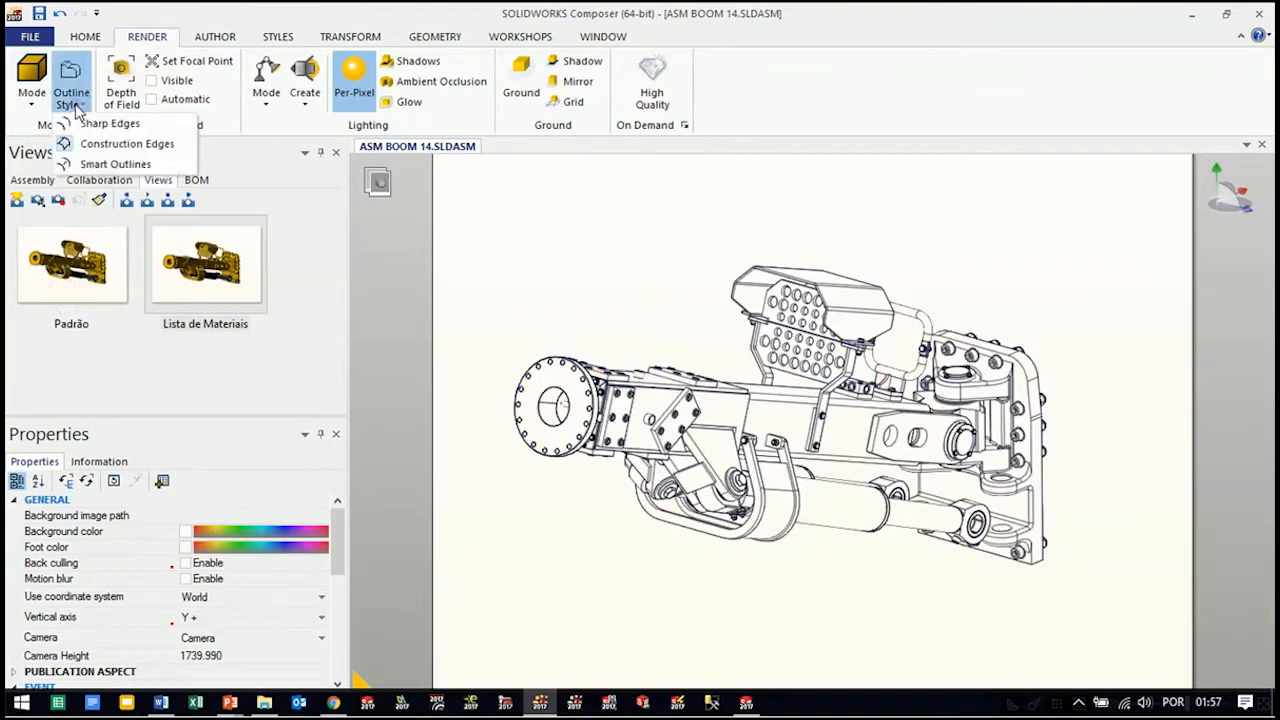
{"action": "left_click", "coordinate": [98, 123]}
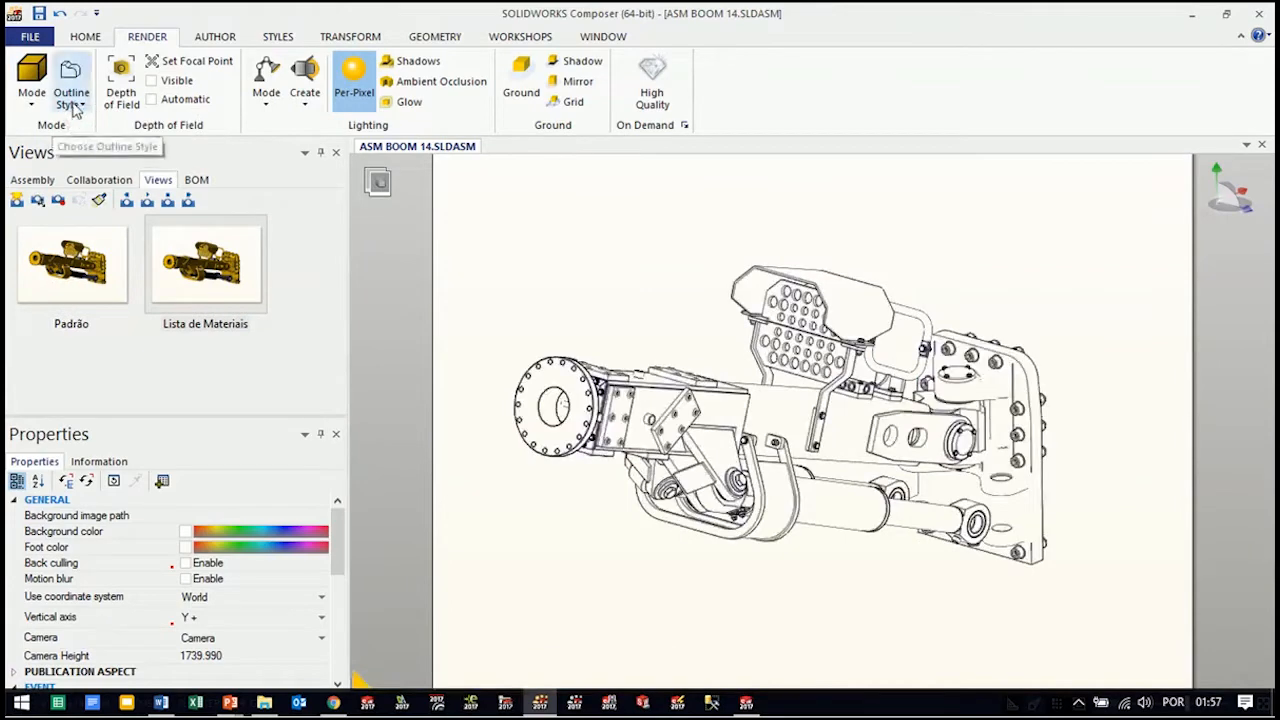
{"action": "left_click", "coordinate": [72, 104]}
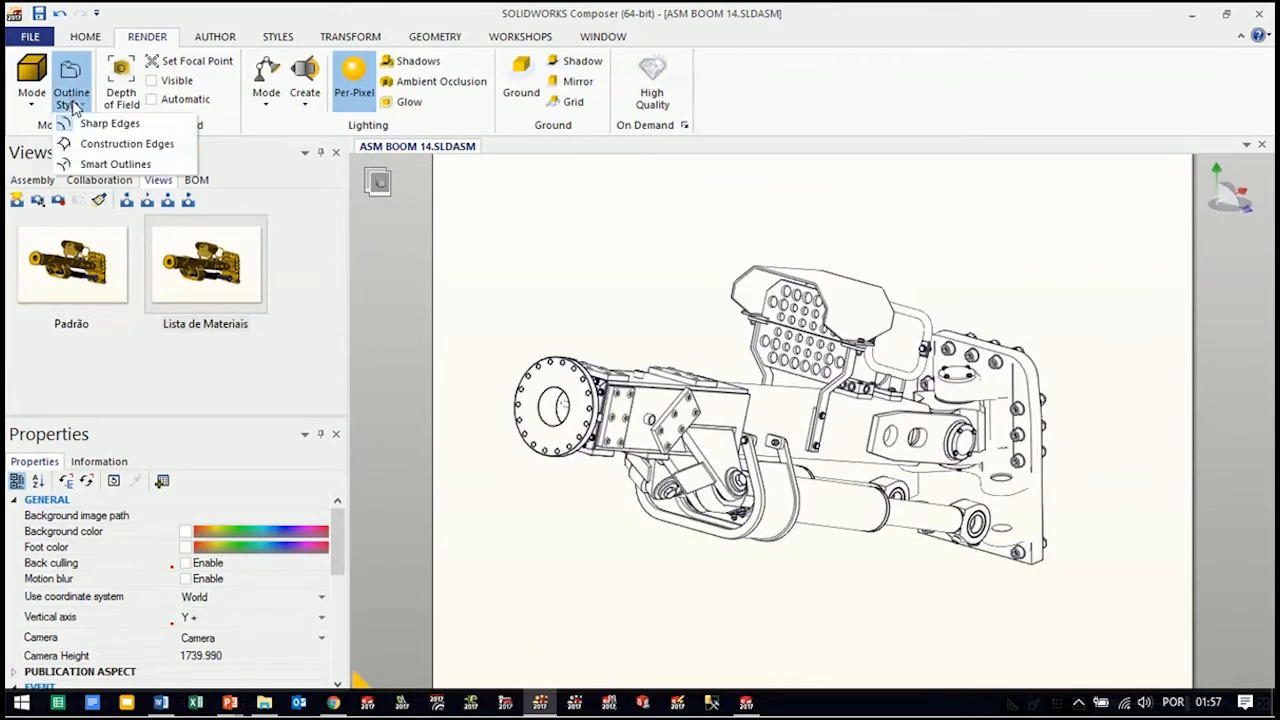
{"action": "left_click", "coordinate": [98, 164]}
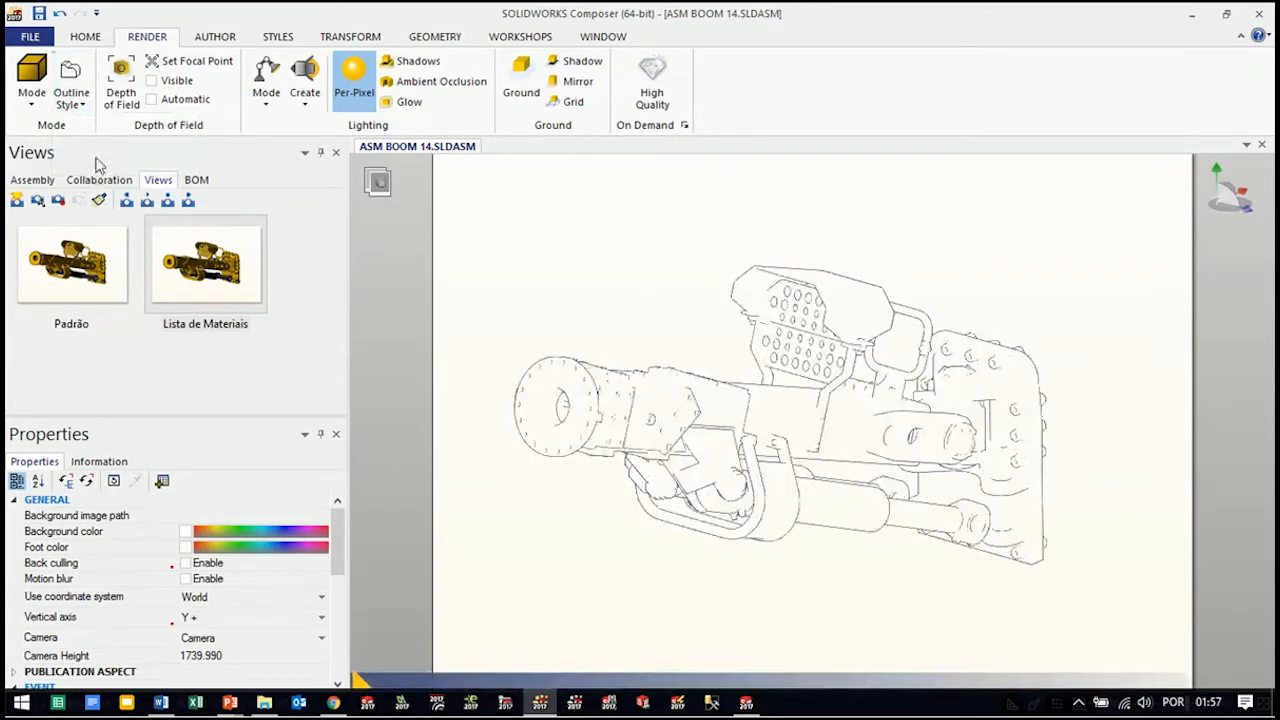
{"action": "left_click", "coordinate": [72, 100]}
{"action": "left_click", "coordinate": [92, 150]}
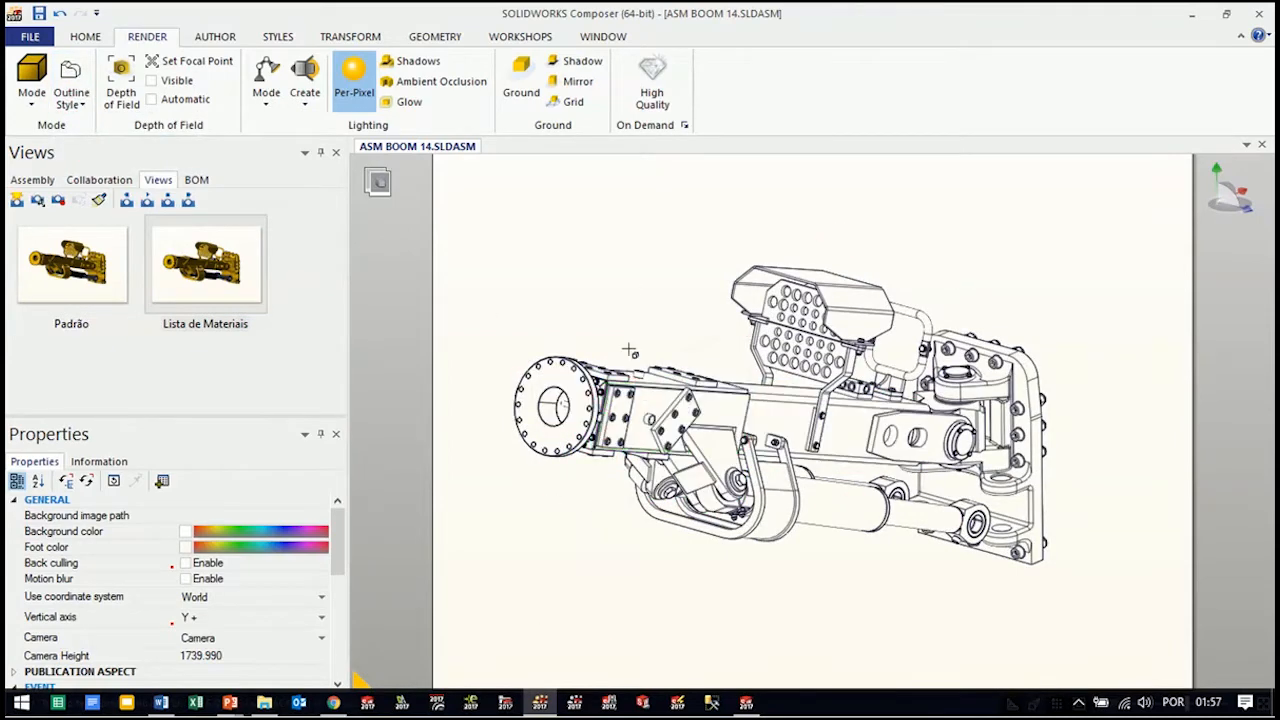
Rotate the boom slightly and update the Lista de Materiais view with the current orientation and silhouette rendering
{"action": "mouse_move", "coordinate": [674, 303]}
{"action": "left_mouse_down"}
{"action": "mouse_move", "coordinate": [672, 292]}
{"action": "mouse_move", "coordinate": [674, 303]}
{"action": "left_mouse_up"}
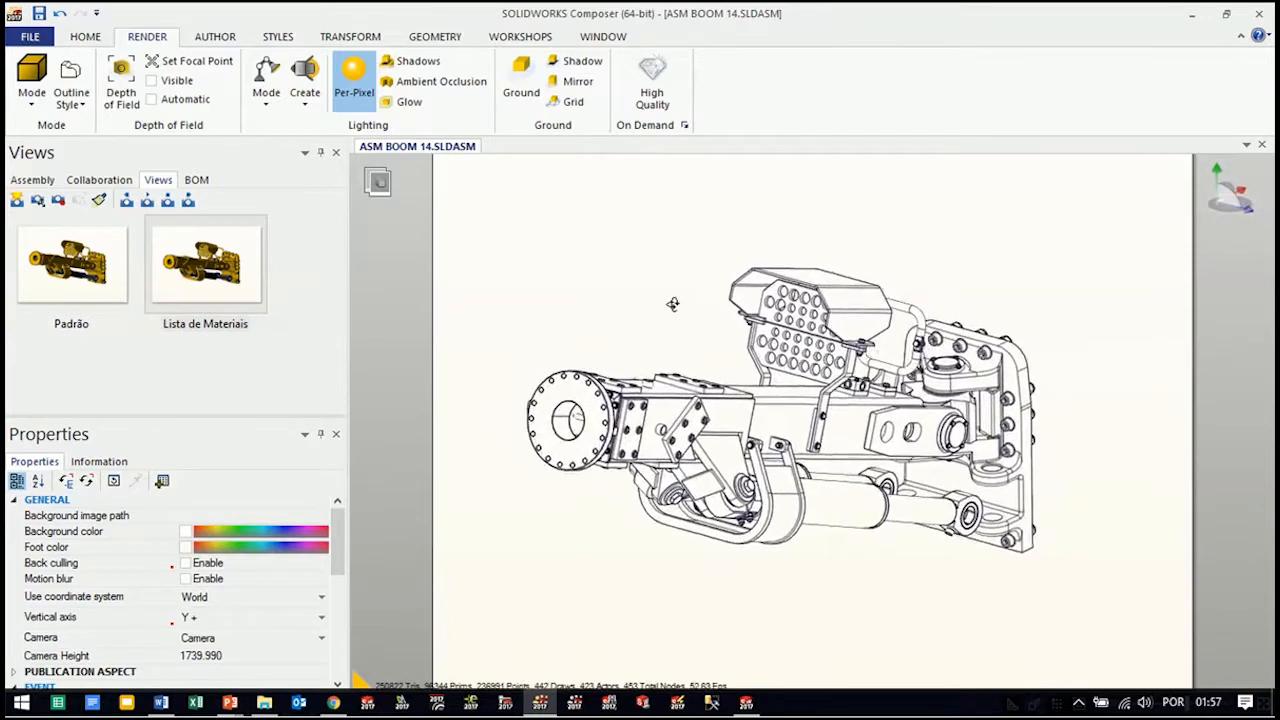
{"action": "left_click", "coordinate": [58, 202]}
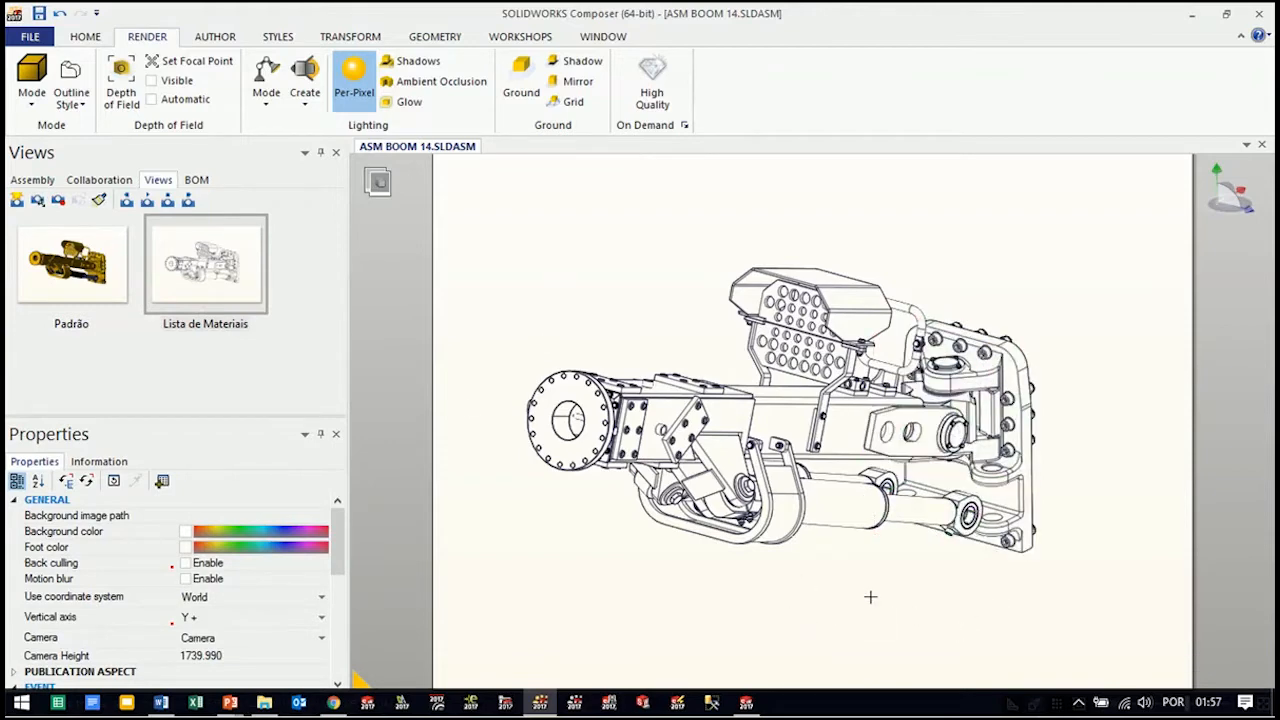
Make the boom smaller in the upper-right area of the page to leave free space, and open the BOM workshop
{"action": "scroll", "coordinate": [900, 570], "scroll_direction": "down", "scroll_amount": 3}
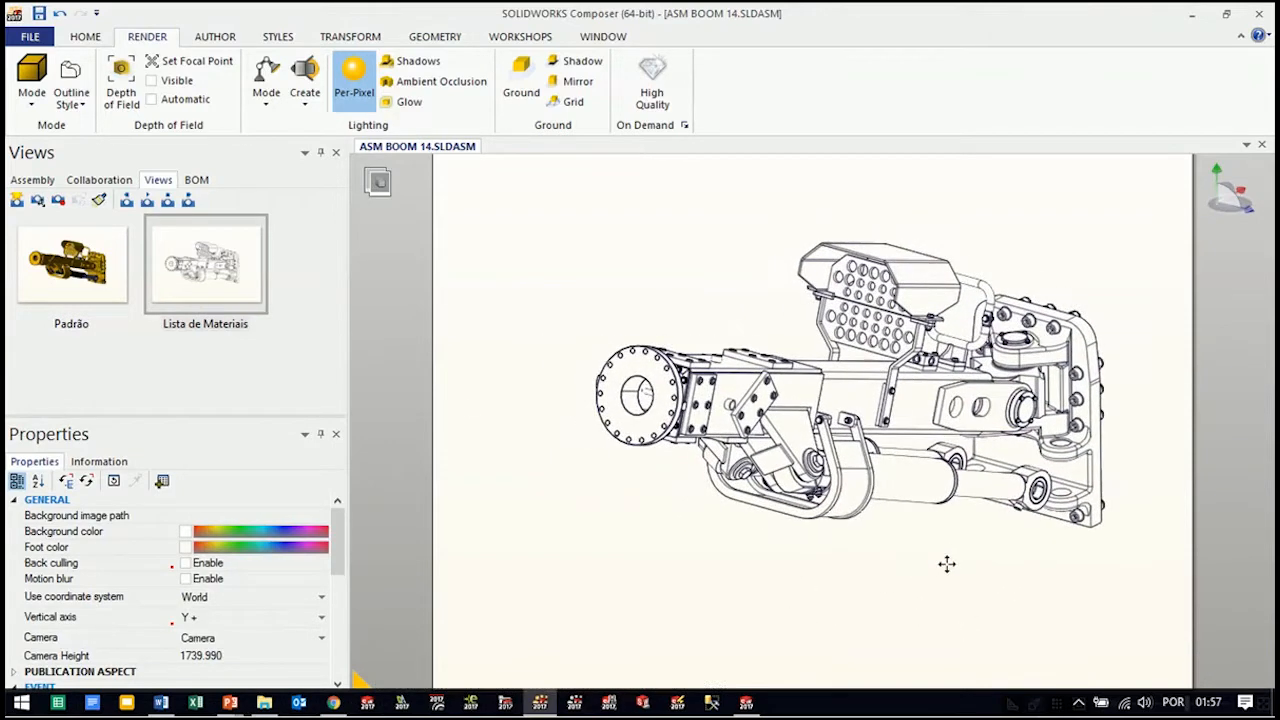
{"action": "right_click_drag", "start_coordinate": [982, 586], "coordinate": [997, 485]}
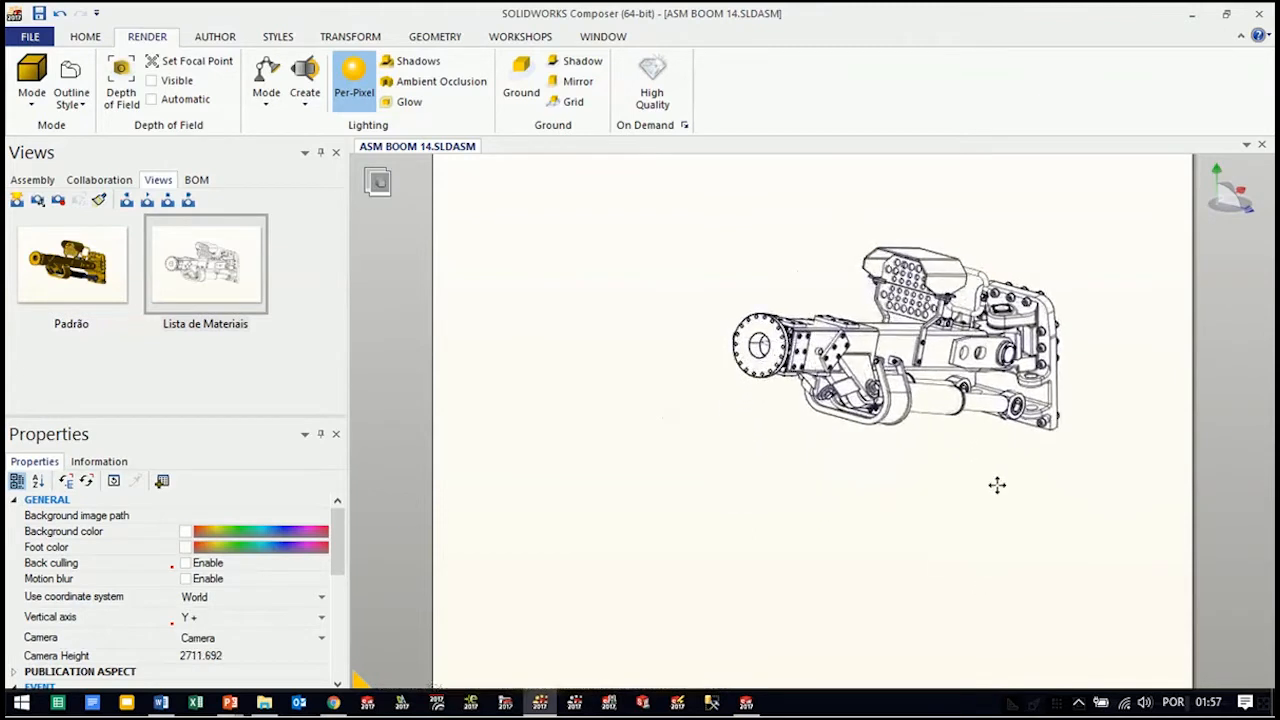
{"action": "left_click", "coordinate": [528, 40]}
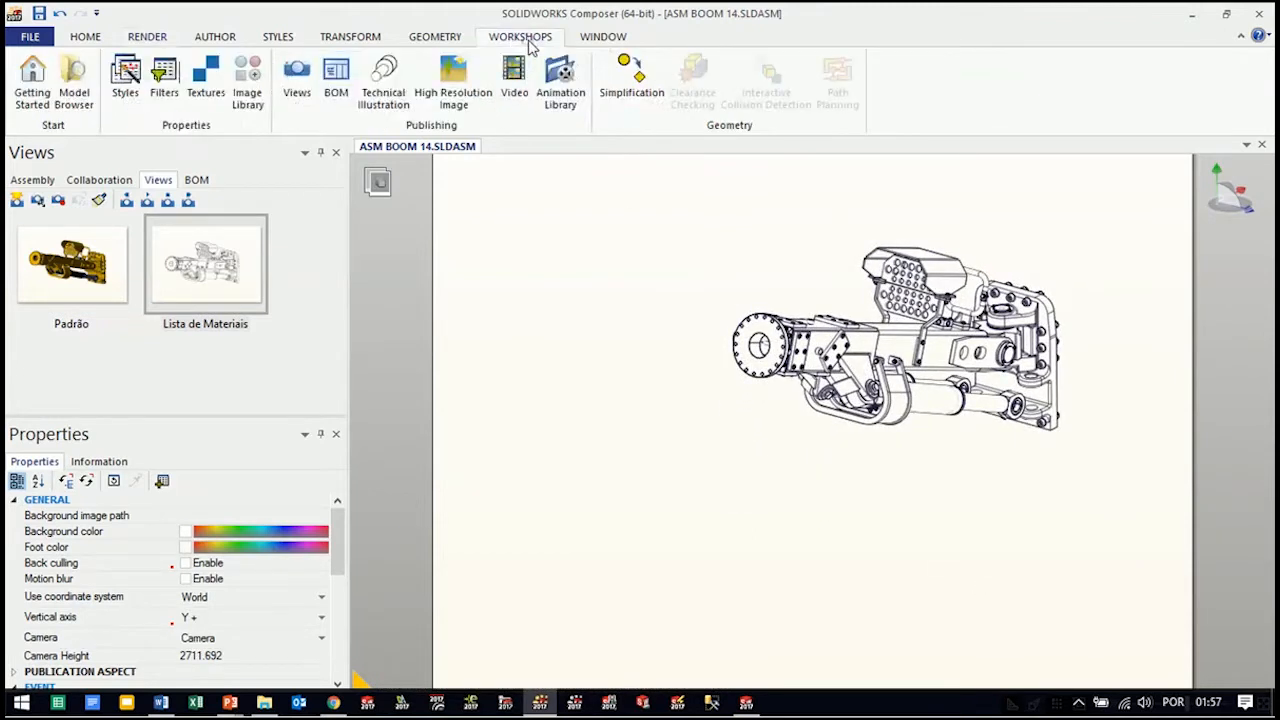
{"action": "left_click", "coordinate": [339, 100]}
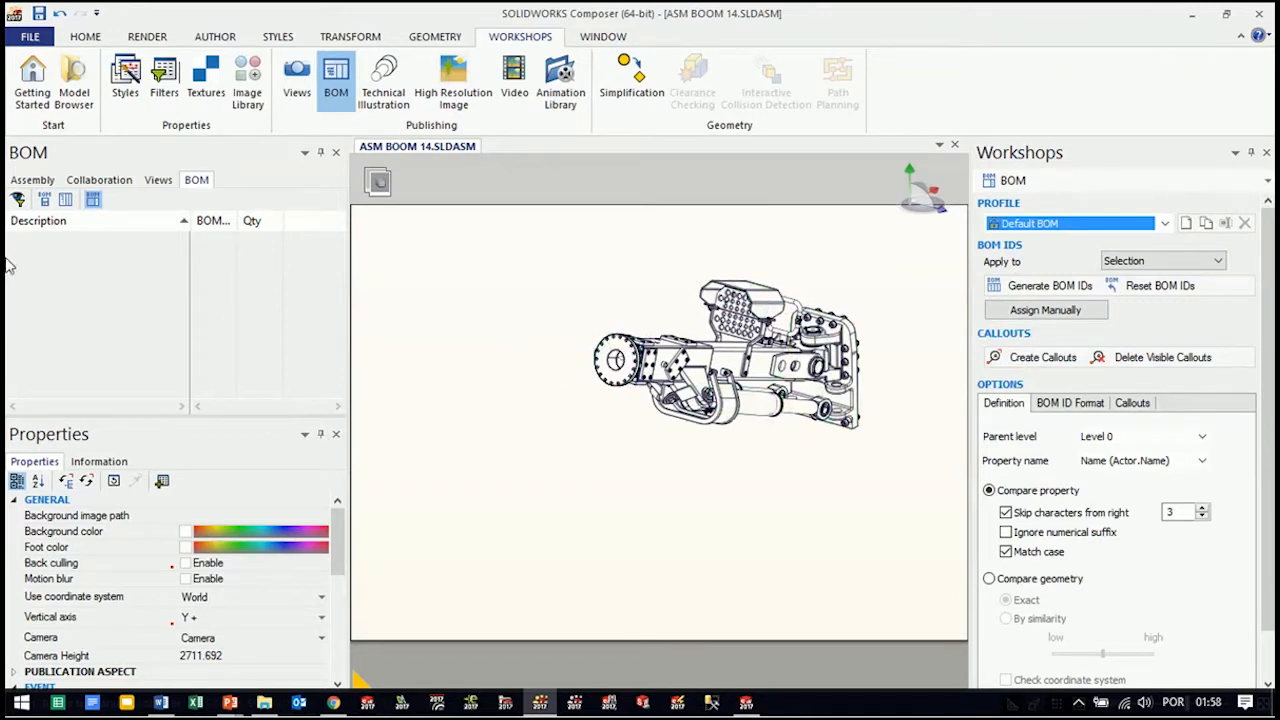
Select all loose parts of ASM BOOM 14, from the first 0108 05001_TAPA Ø120x26 to the last hex cap screw_am
{"action": "left_click", "coordinate": [33, 180]}
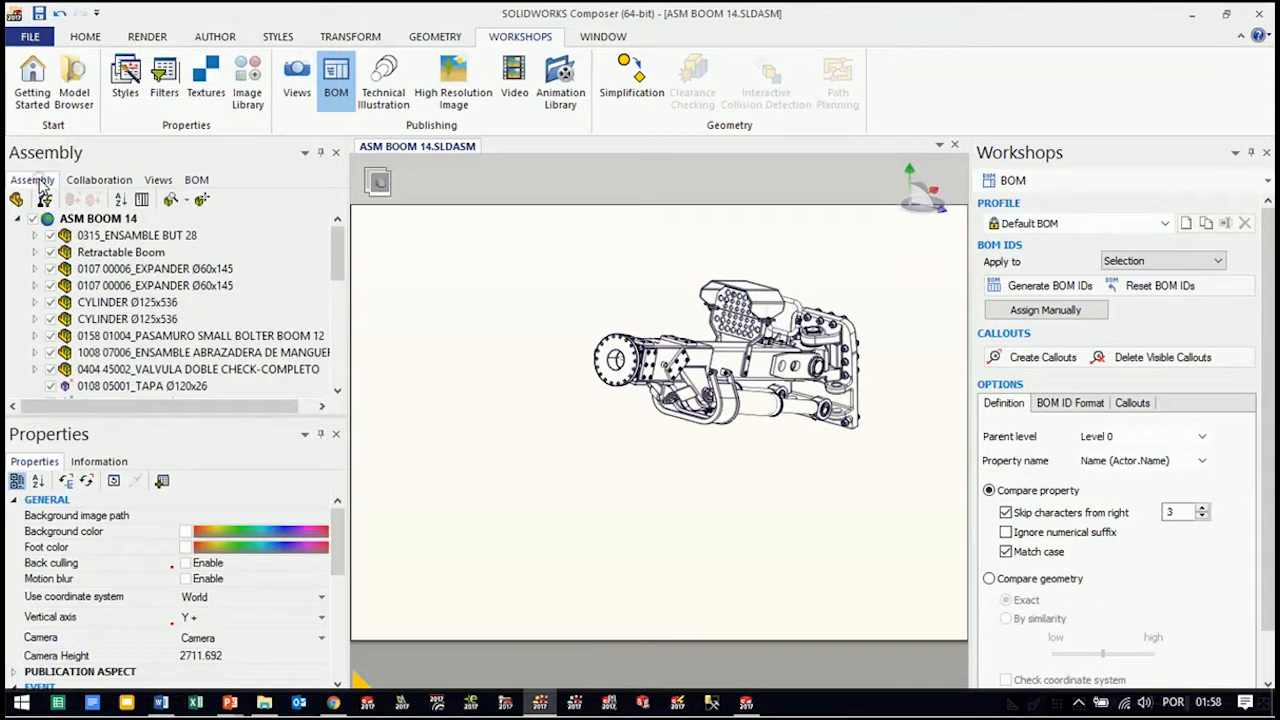
{"action": "left_click_drag", "start_coordinate": [338, 250], "coordinate": [338, 365]}
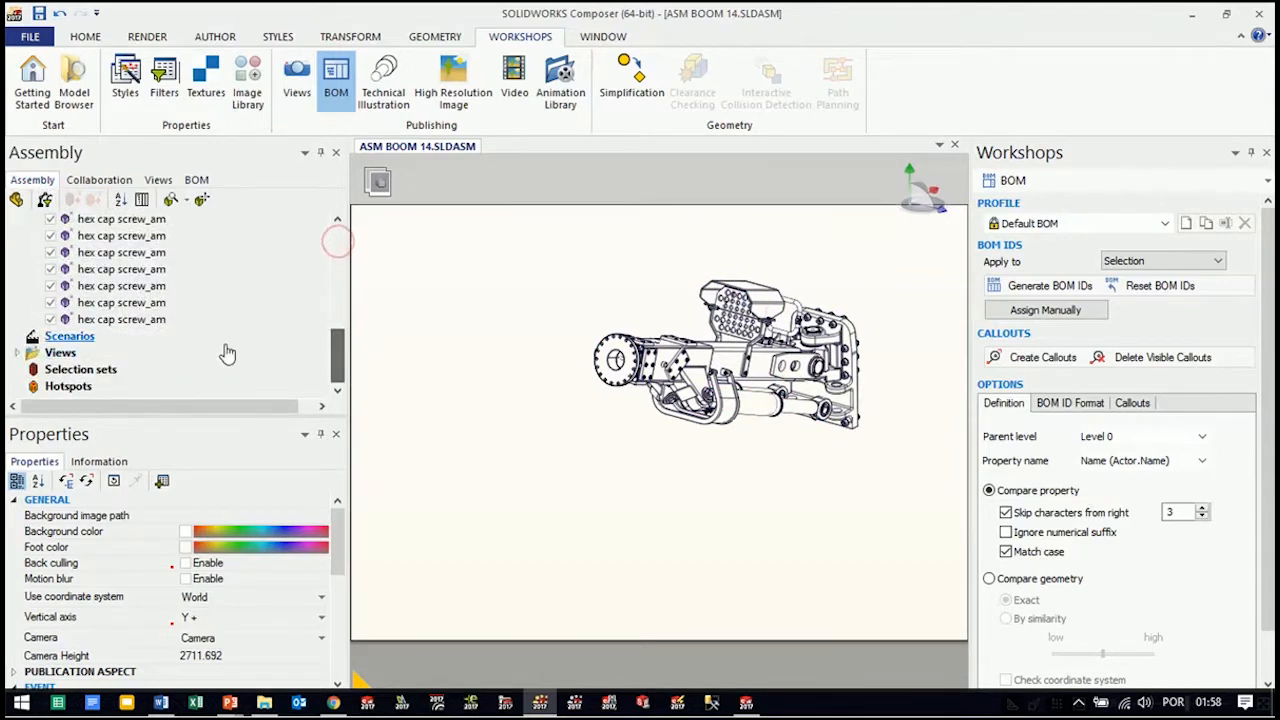
{"action": "left_click", "coordinate": [140, 319]}
{"action": "scroll", "coordinate": [140, 300], "scroll_direction": "up", "scroll_amount": 6}
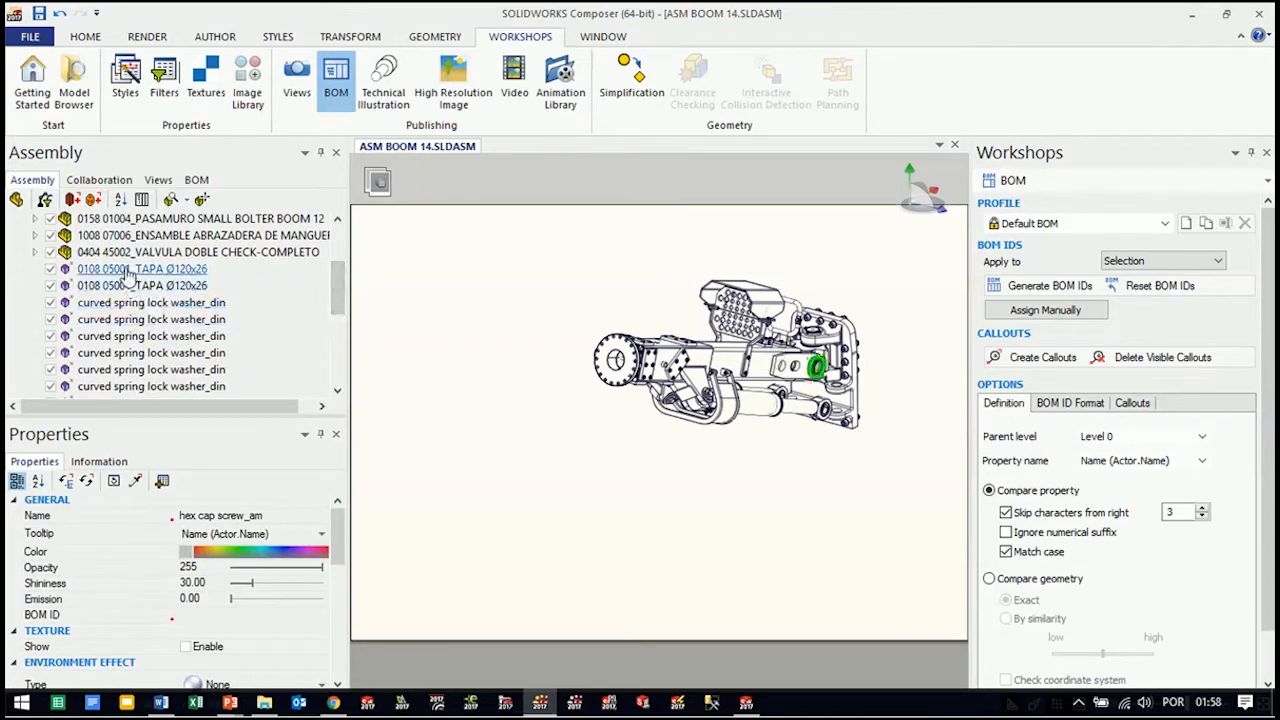
{"action": "left_click", "coordinate": [125, 269], "text": "shift"}
{"action": "scroll", "coordinate": [342, 305], "scroll_direction": "up", "scroll_amount": 1}
{"action": "scroll", "coordinate": [342, 305], "scroll_direction": "up", "scroll_amount": 1}
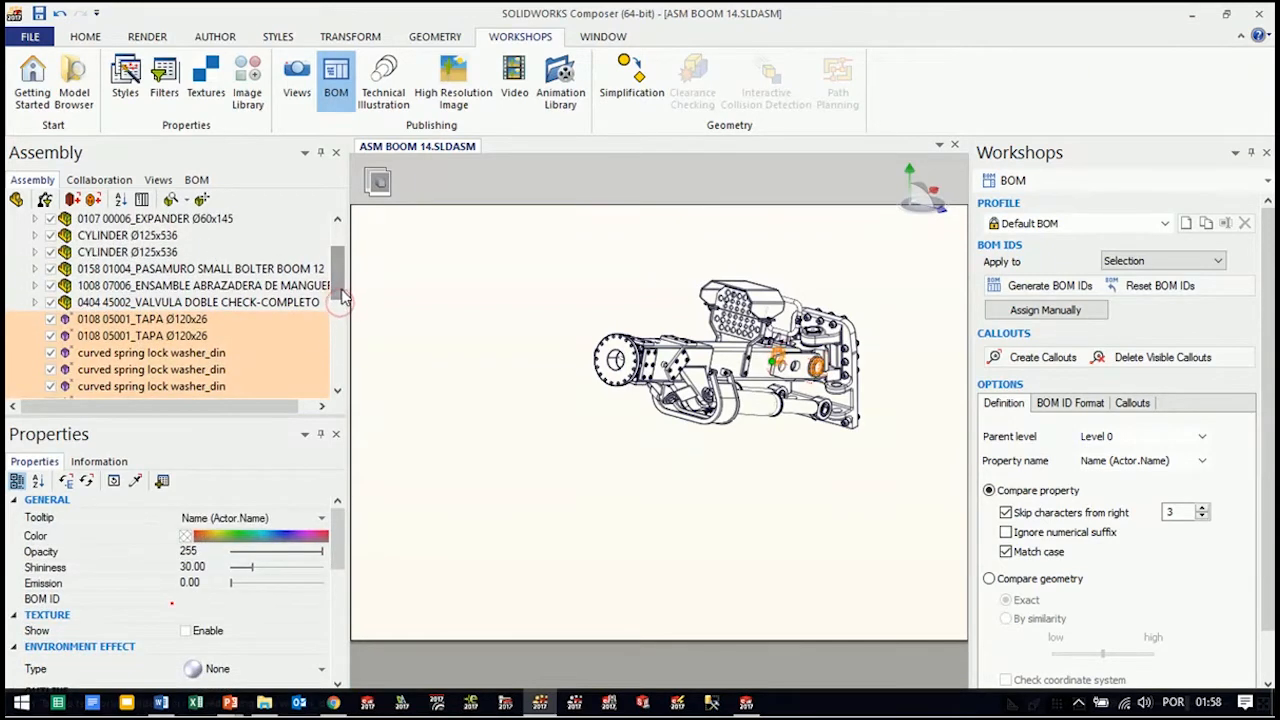
Add every subassembly from 0404 45002_VALVULA DOBLE CHECK-COMPLETO up to 0315_ENSAMBLE BUT 28 to the existing selection
{"action": "key", "text": "alt"}
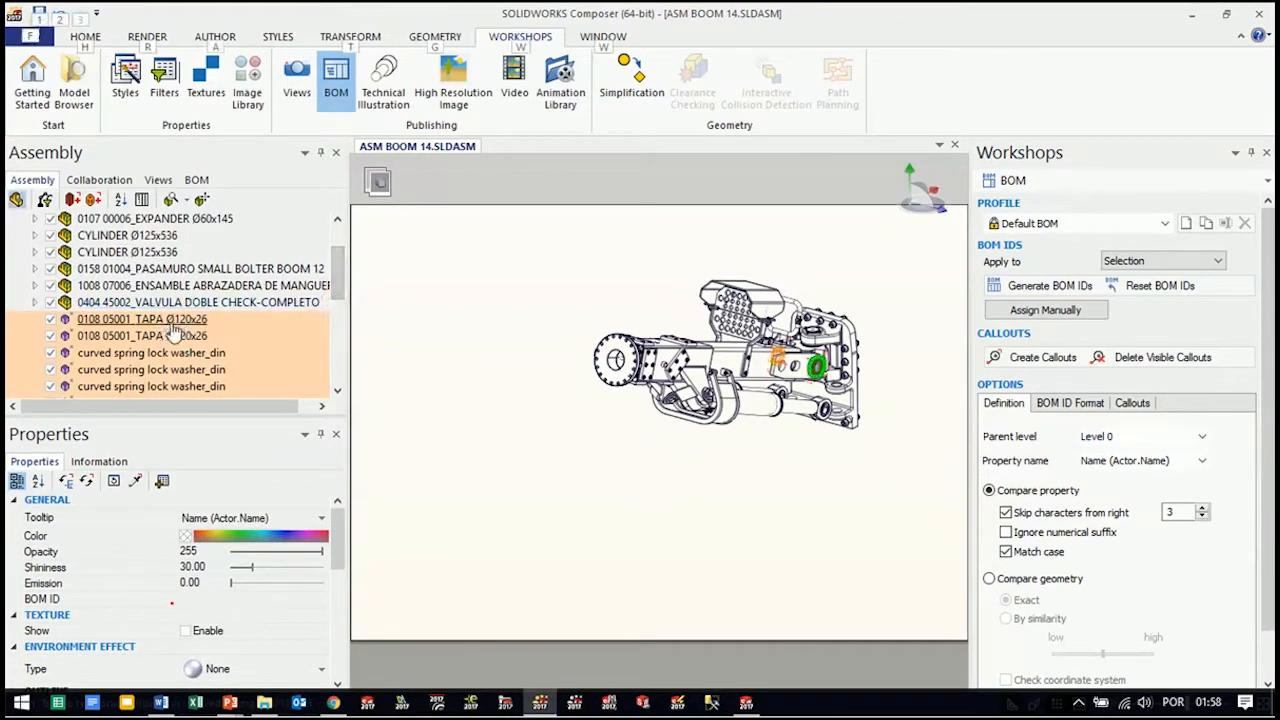
{"action": "left_click", "coordinate": [155, 302]}
{"action": "left_click", "coordinate": [151, 288], "text": "ctrl"}
{"action": "left_click", "coordinate": [150, 272], "text": "ctrl"}
{"action": "left_click", "coordinate": [143, 255], "text": "ctrl"}
{"action": "left_click", "coordinate": [134, 239], "text": "ctrl"}
{"action": "left_click", "coordinate": [145, 218], "text": "ctrl"}
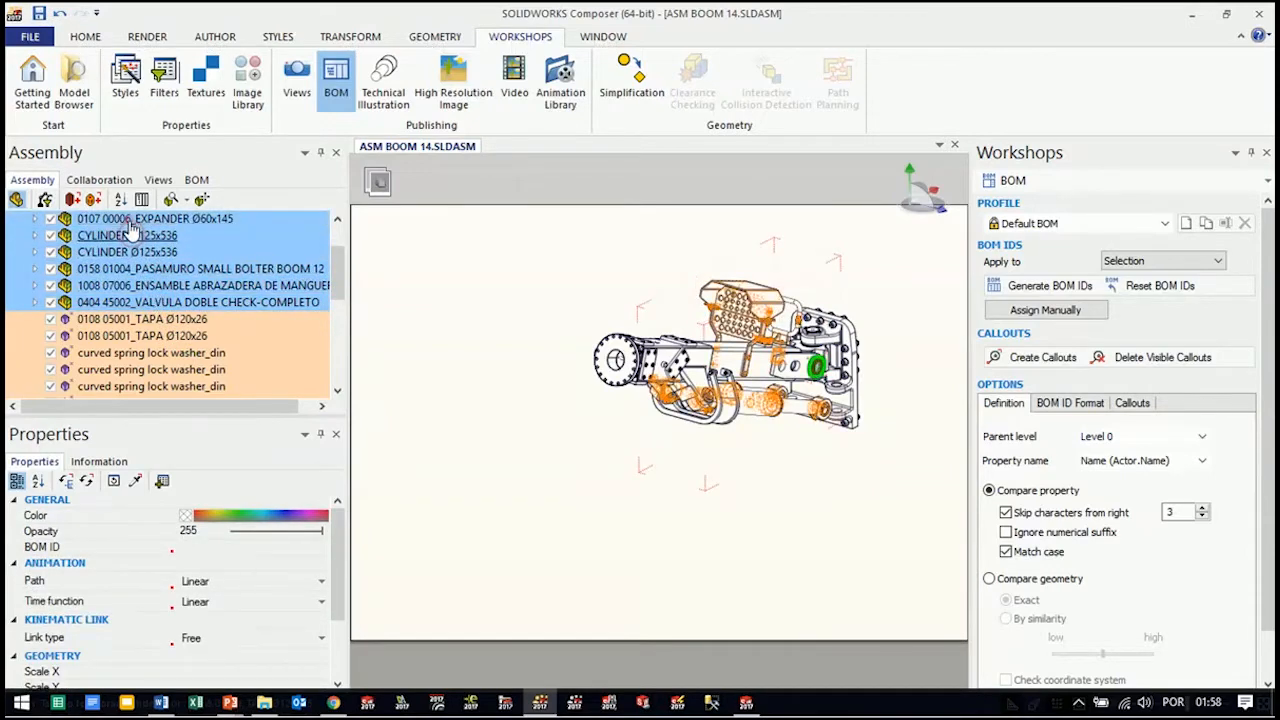
{"action": "scroll", "coordinate": [340, 265], "scroll_direction": "up", "scroll_amount": 2}
{"action": "scroll", "coordinate": [340, 265], "scroll_direction": "up", "scroll_amount": 2}
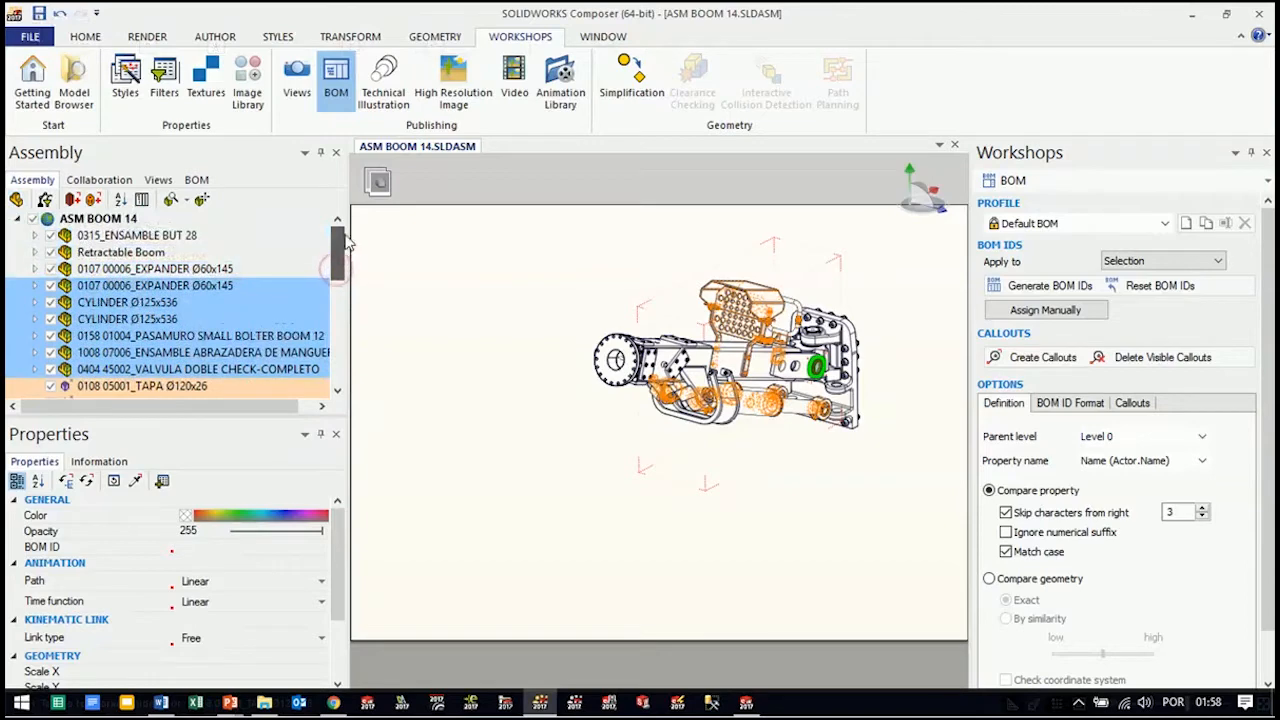
{"action": "left_click", "coordinate": [112, 269], "text": "ctrl"}
{"action": "left_click", "coordinate": [114, 253], "text": "ctrl"}
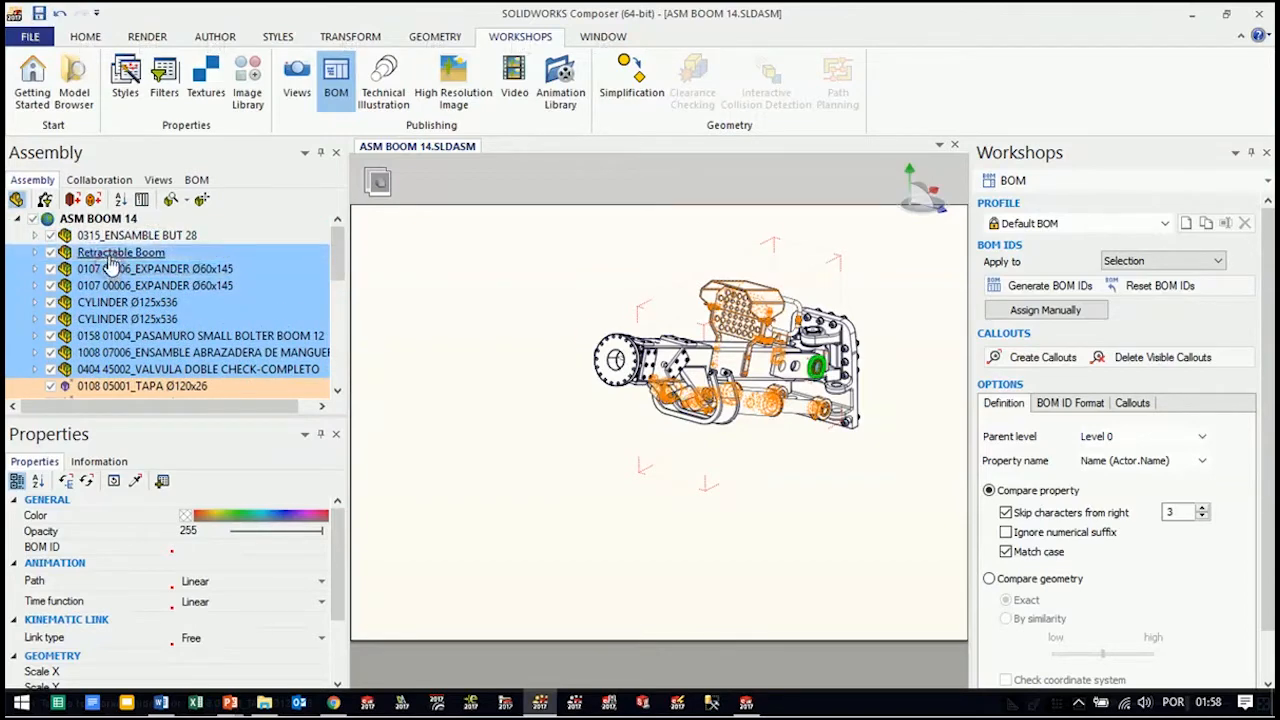
{"action": "left_click", "coordinate": [114, 237], "text": "ctrl"}
{"action": "key", "text": "alt"}
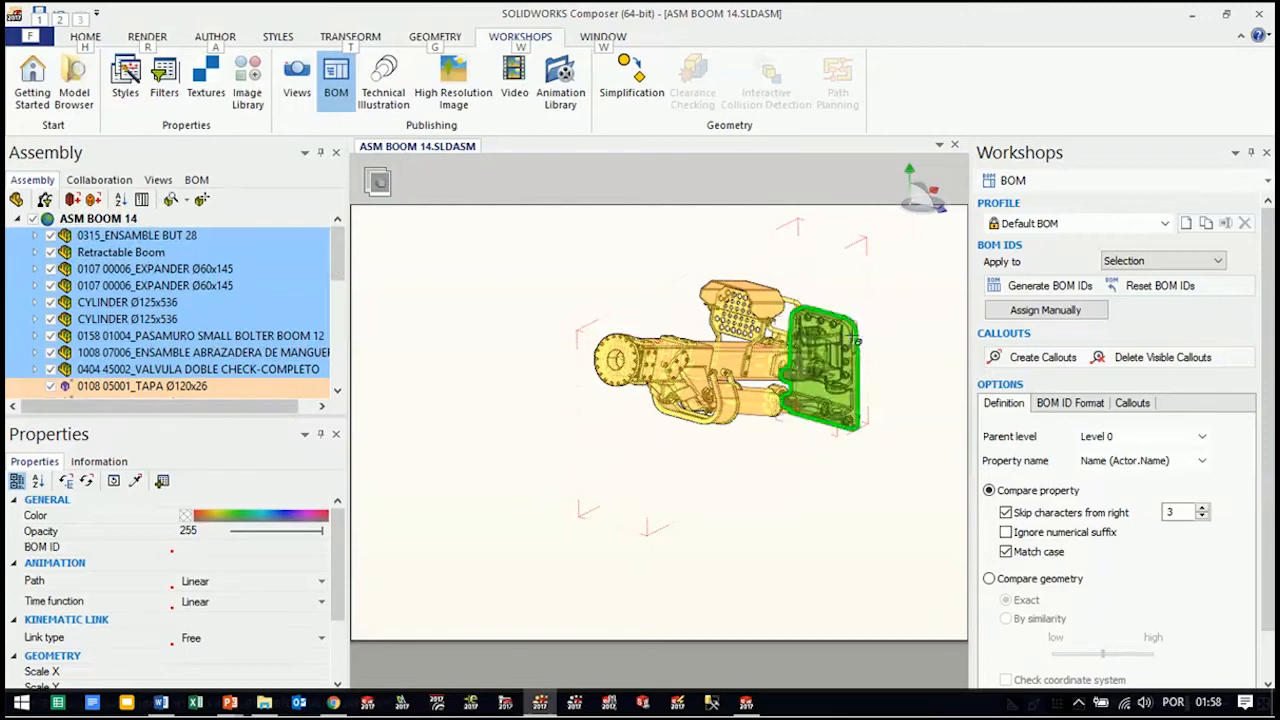
Generate BOM IDs for the selected components, and display the BOM list with the 0108 05001_TAPA Ø120x26 group collapsed
{"action": "left_click", "coordinate": [1048, 287]}
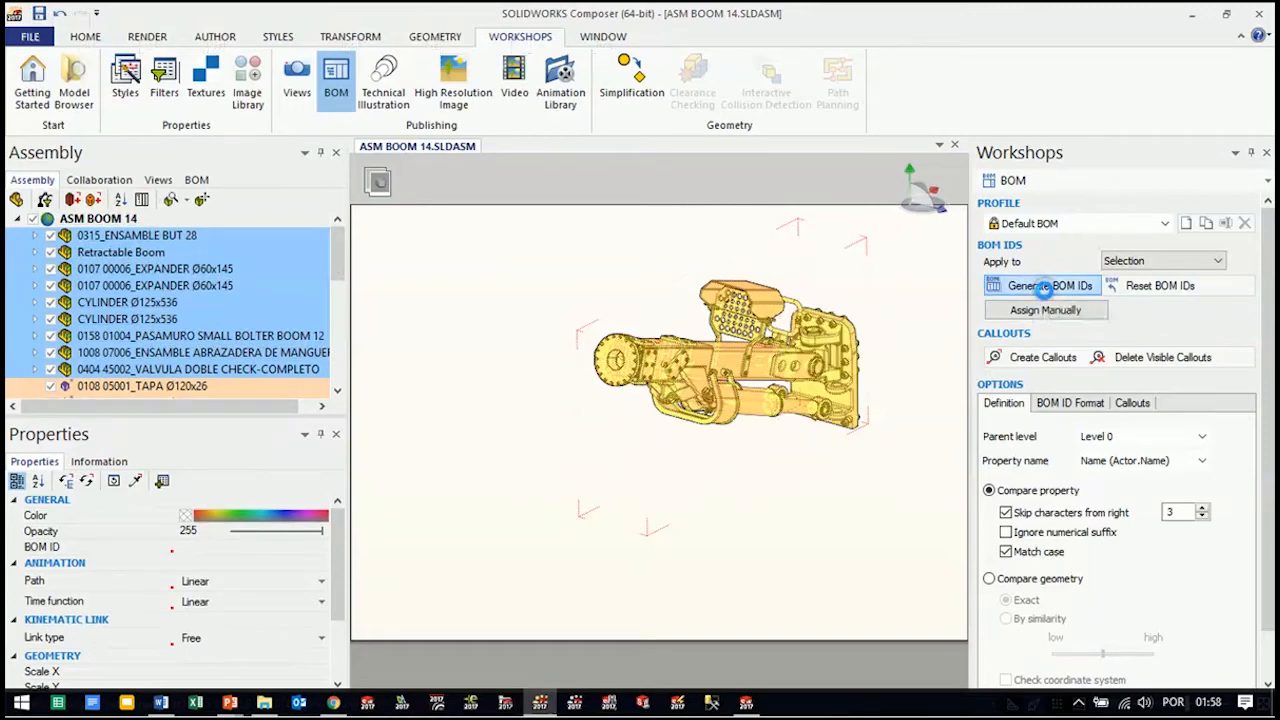
{"action": "left_click", "coordinate": [196, 180]}
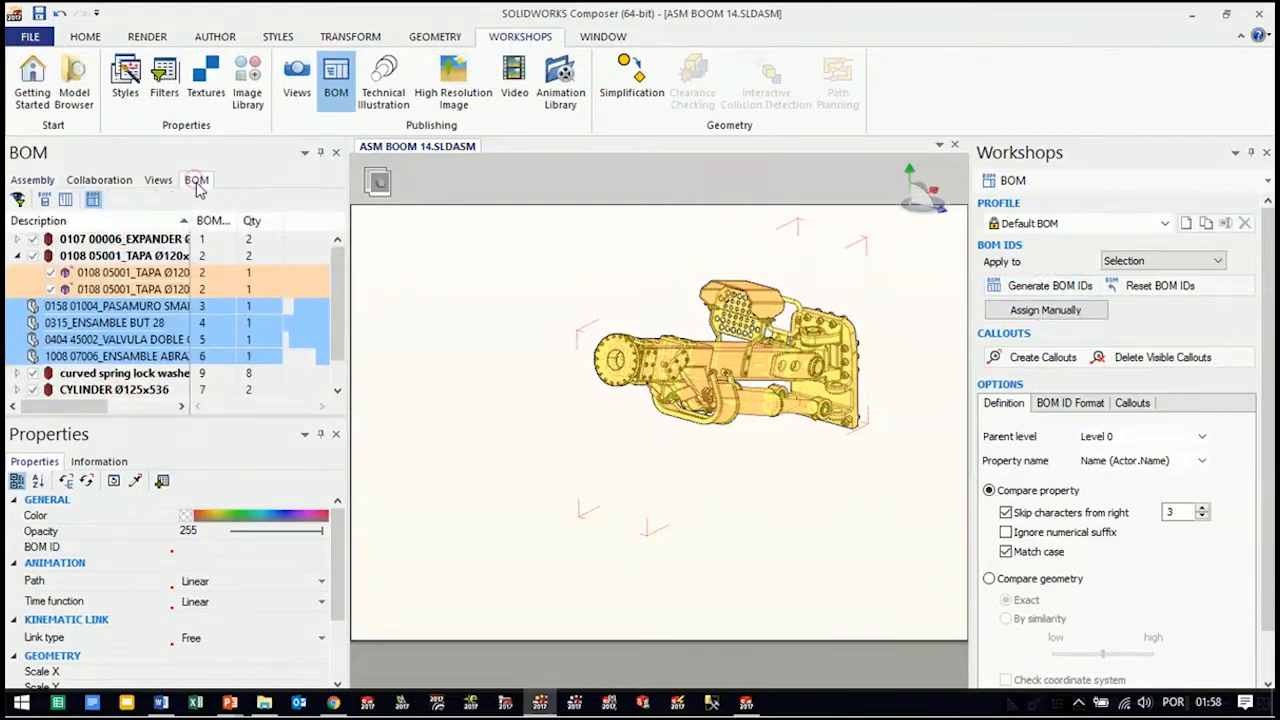
{"action": "left_click", "coordinate": [17, 257]}
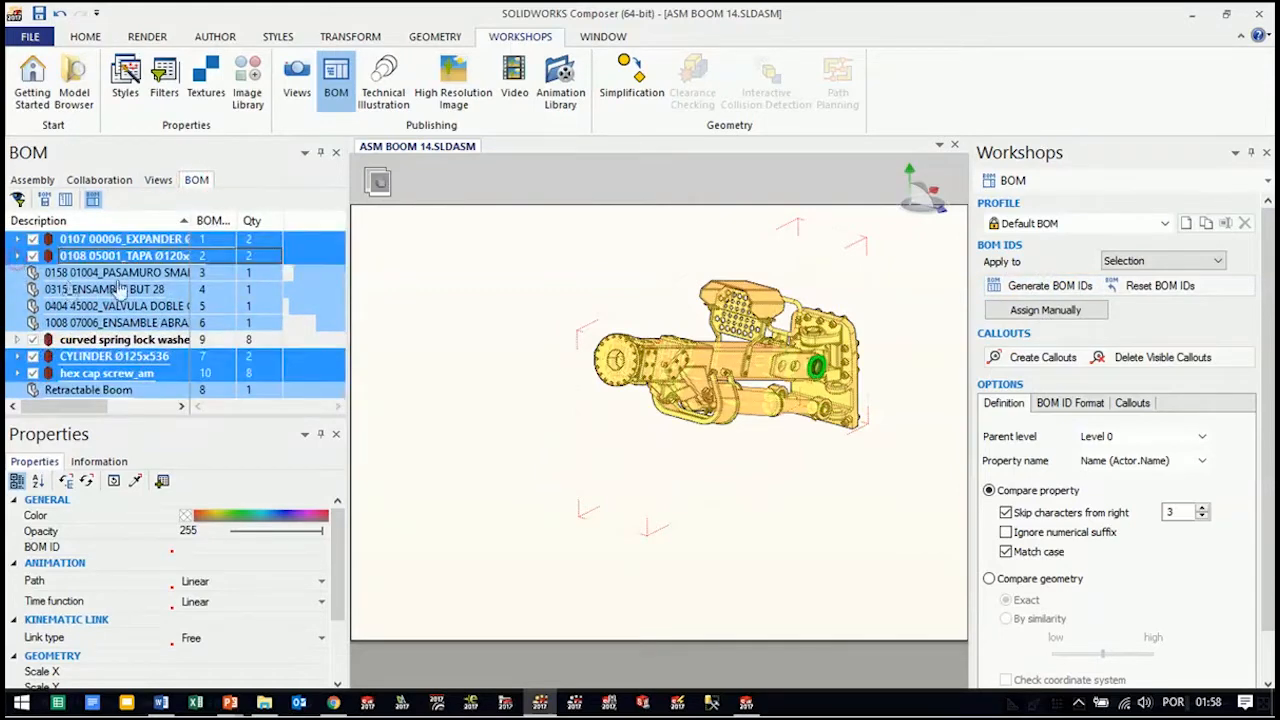
{"action": "left_click", "coordinate": [17, 257]}
{"action": "left_click", "coordinate": [17, 257]}
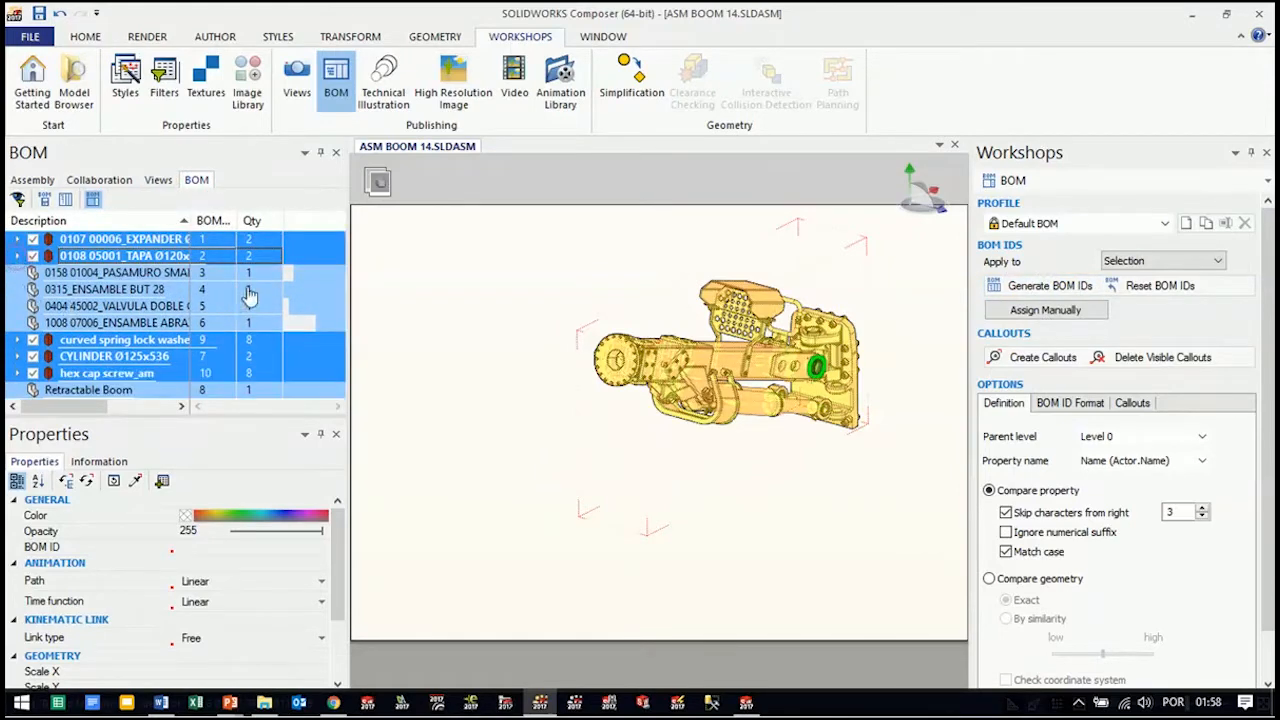
{"action": "left_click_drag", "start_coordinate": [75, 417], "coordinate": [36, 420]}
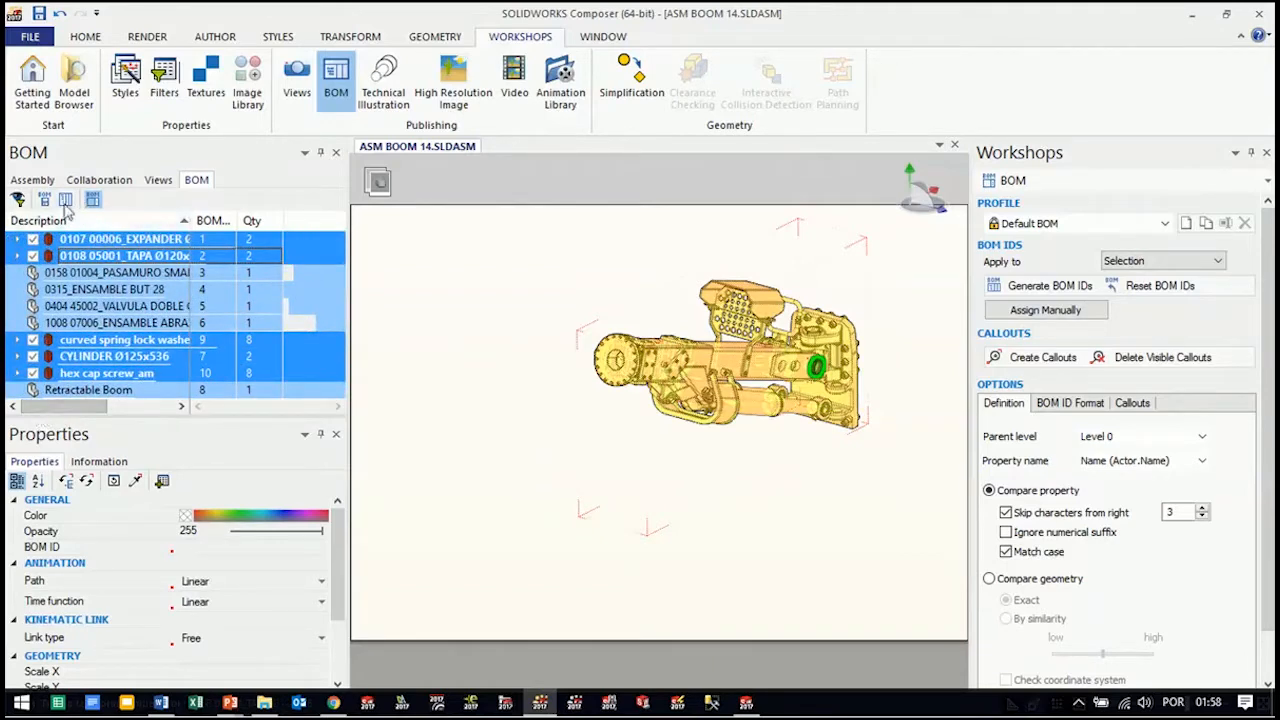
Configure the BOM columns with BOM ID placed first and the Description property removed from the displayed properties
{"action": "left_click", "coordinate": [65, 201]}
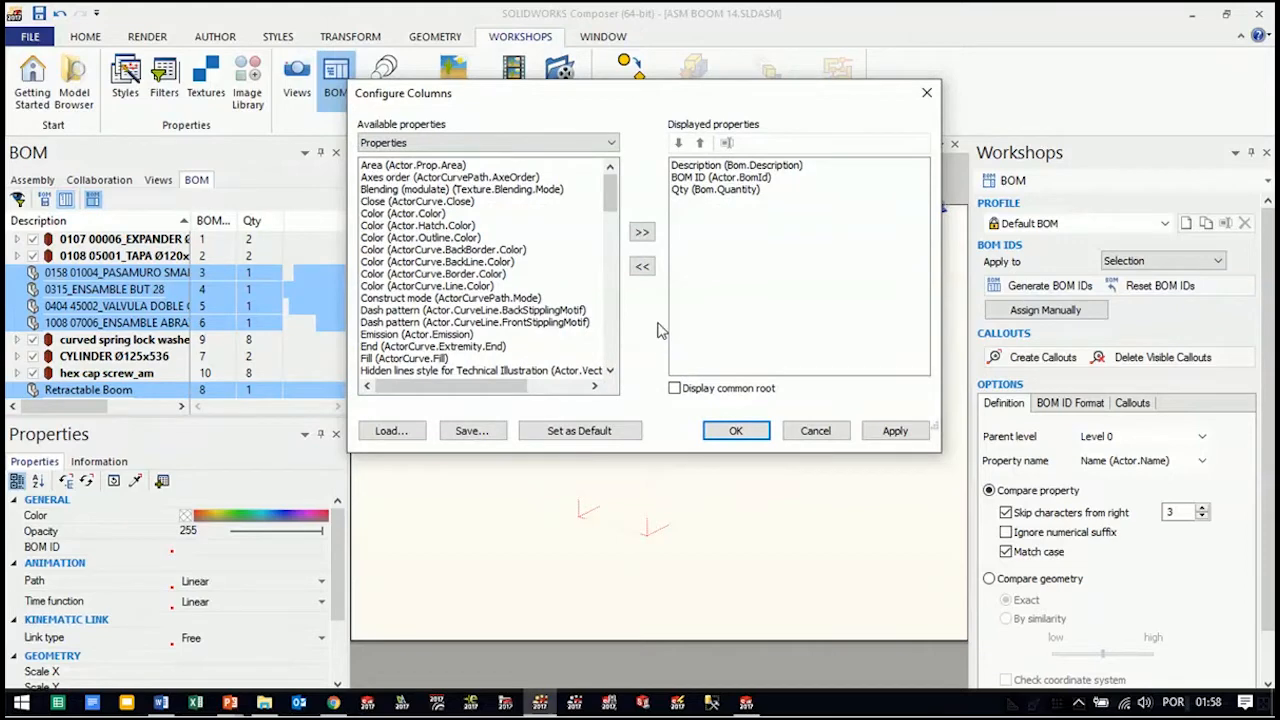
{"action": "left_click", "coordinate": [697, 178]}
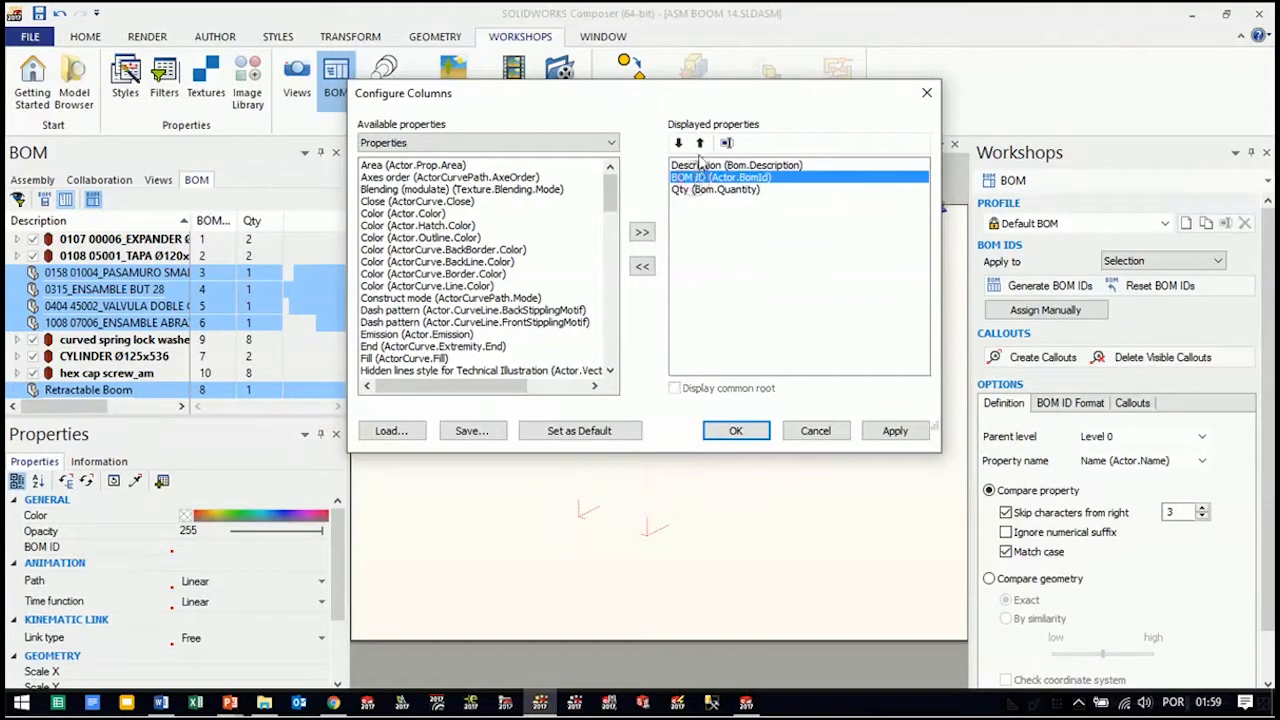
{"action": "left_click", "coordinate": [701, 143]}
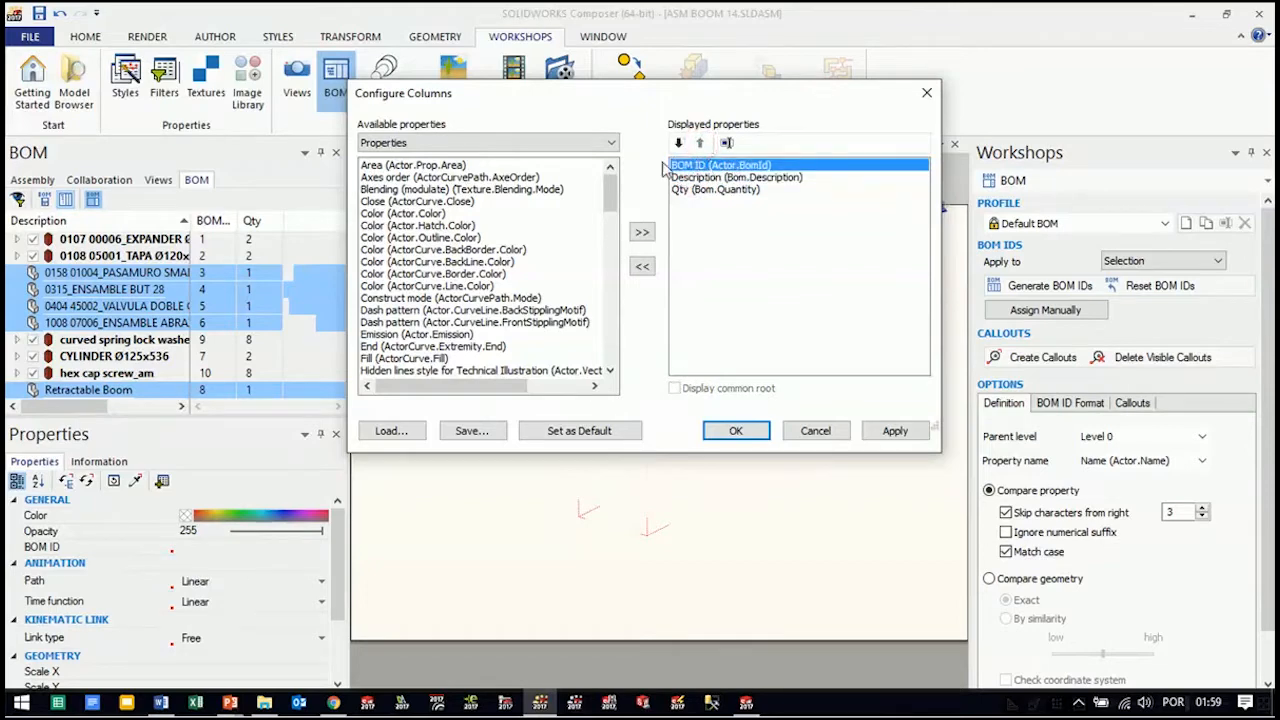
{"action": "left_click", "coordinate": [713, 178]}
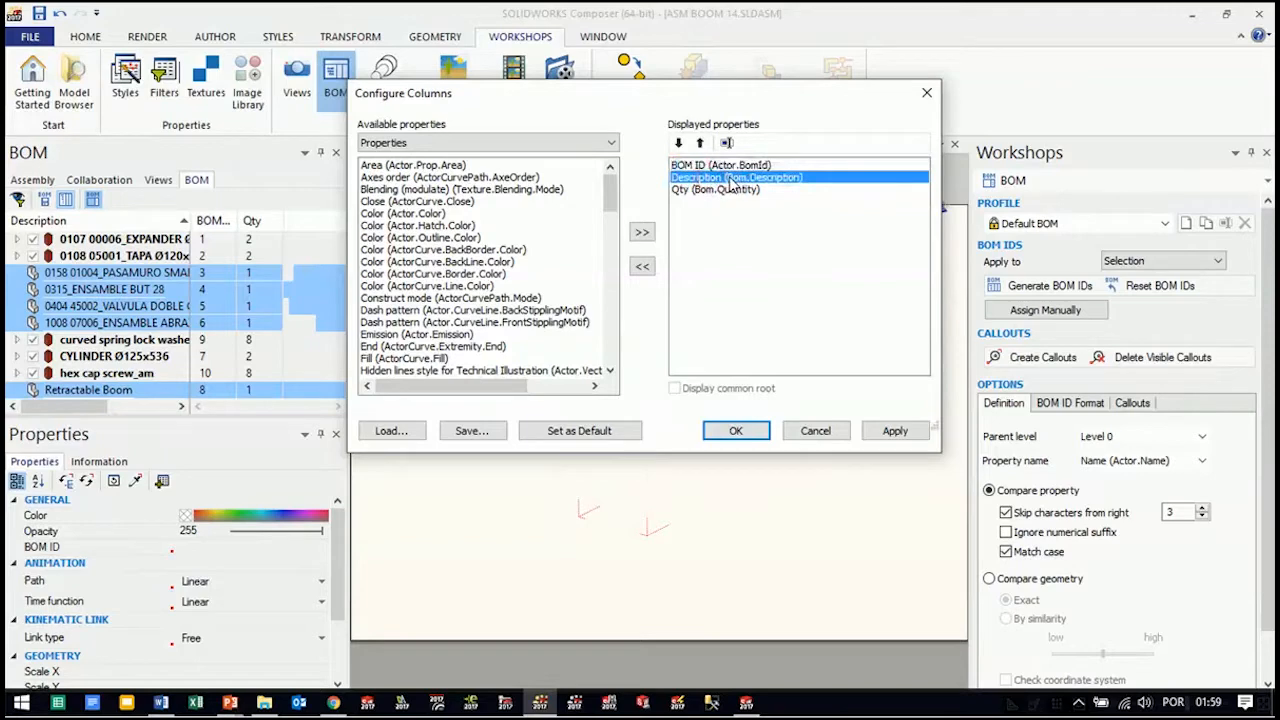
{"action": "left_click", "coordinate": [642, 266]}
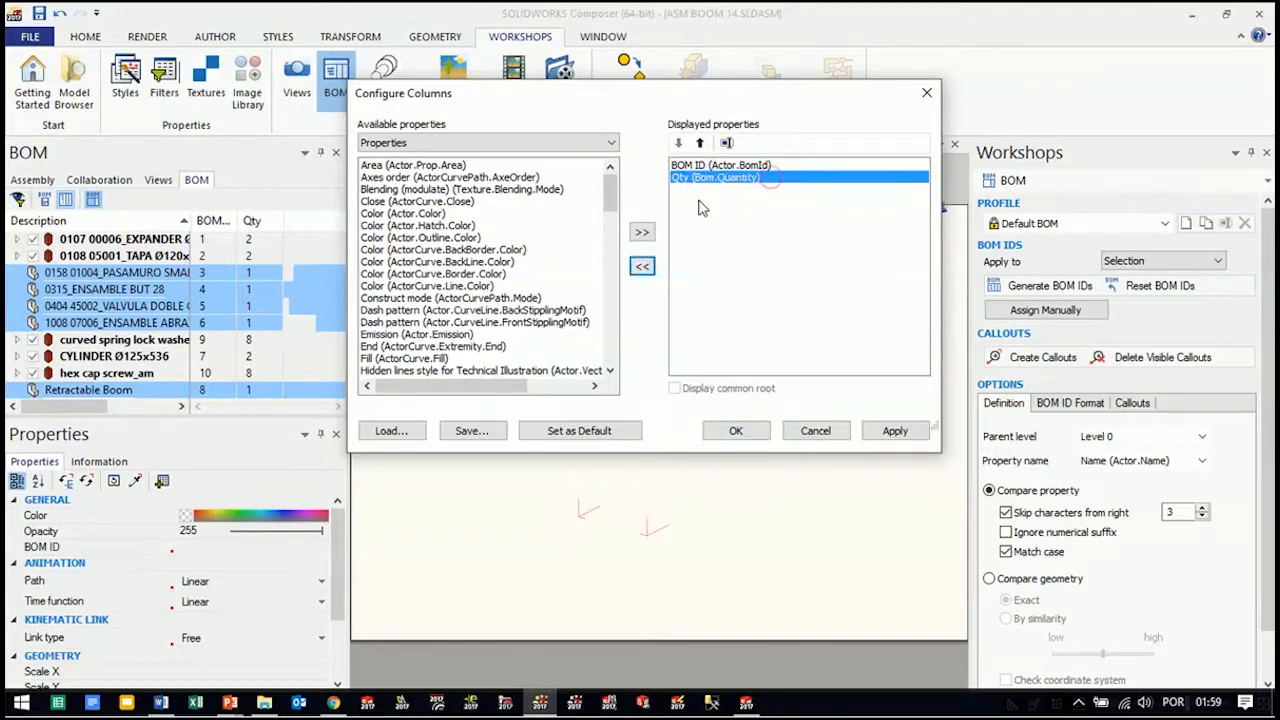
Add the meta-property Number (config) to the displayed BOM columns and place it between BOM ID and Qty
{"action": "left_click", "coordinate": [570, 145]}
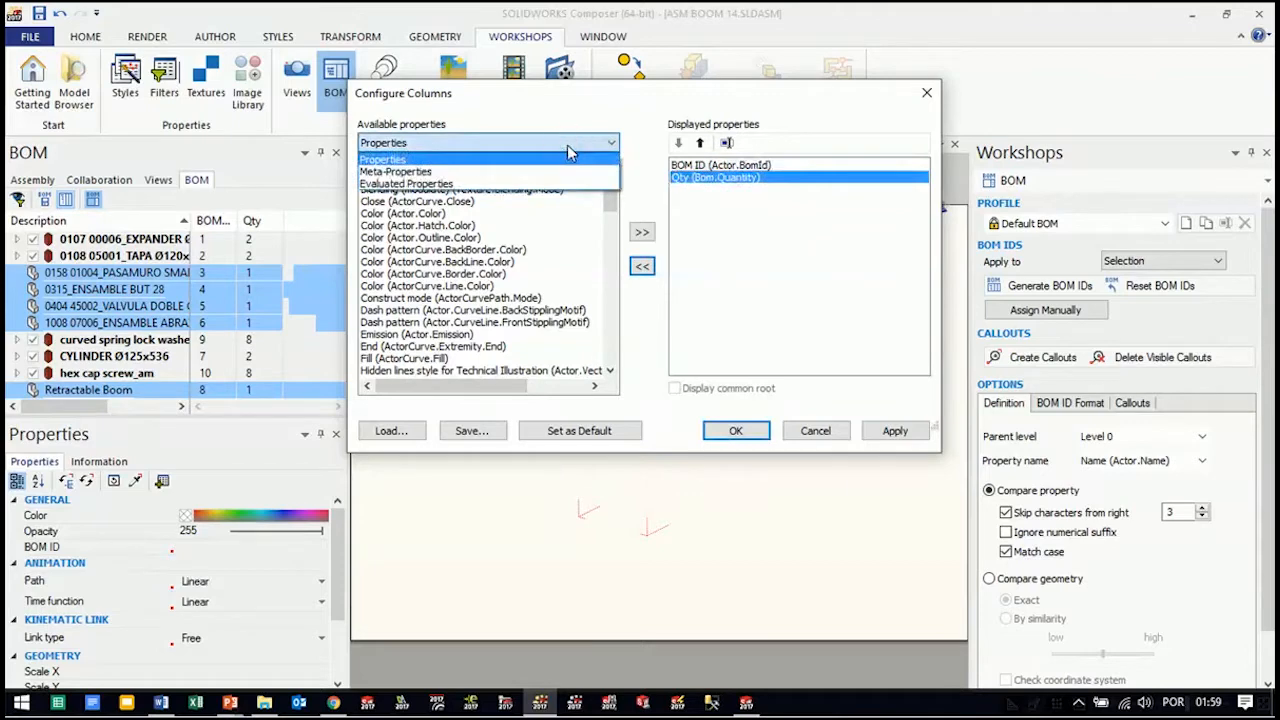
{"action": "left_click", "coordinate": [396, 174]}
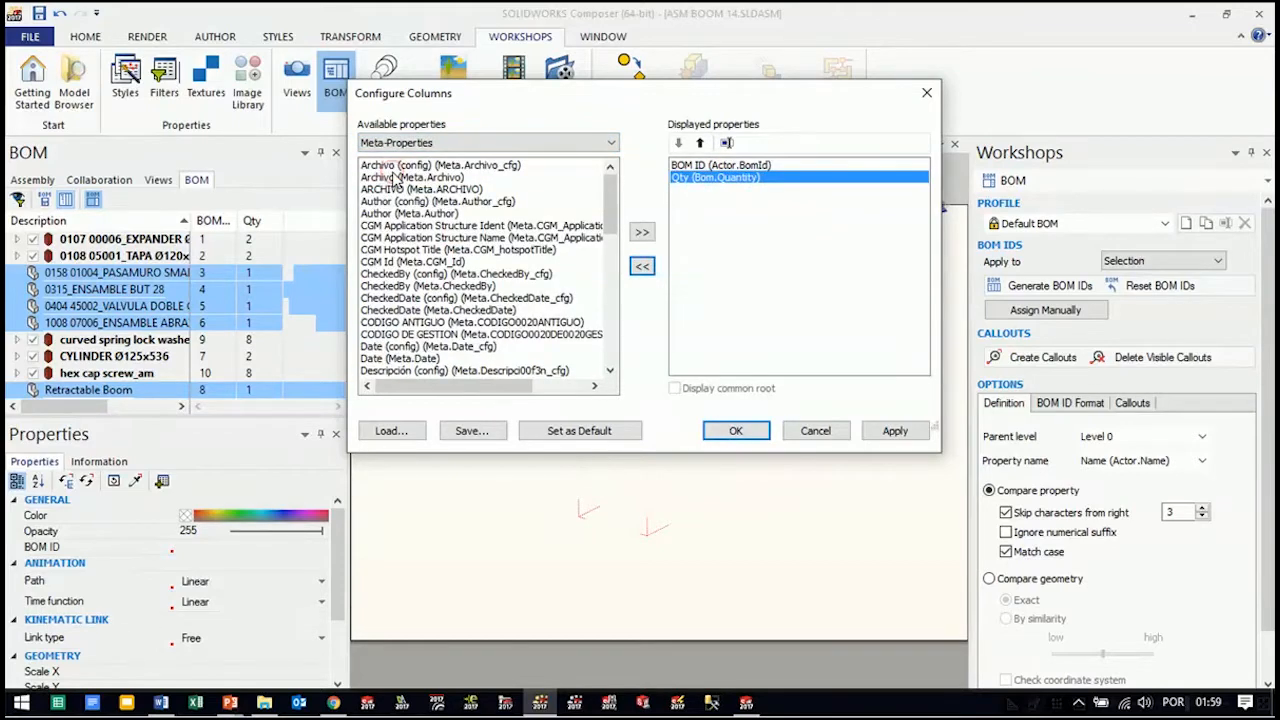
{"action": "scroll", "coordinate": [493, 314], "scroll_direction": "down", "scroll_amount": 2}
{"action": "scroll", "coordinate": [493, 314], "scroll_direction": "down", "scroll_amount": 2}
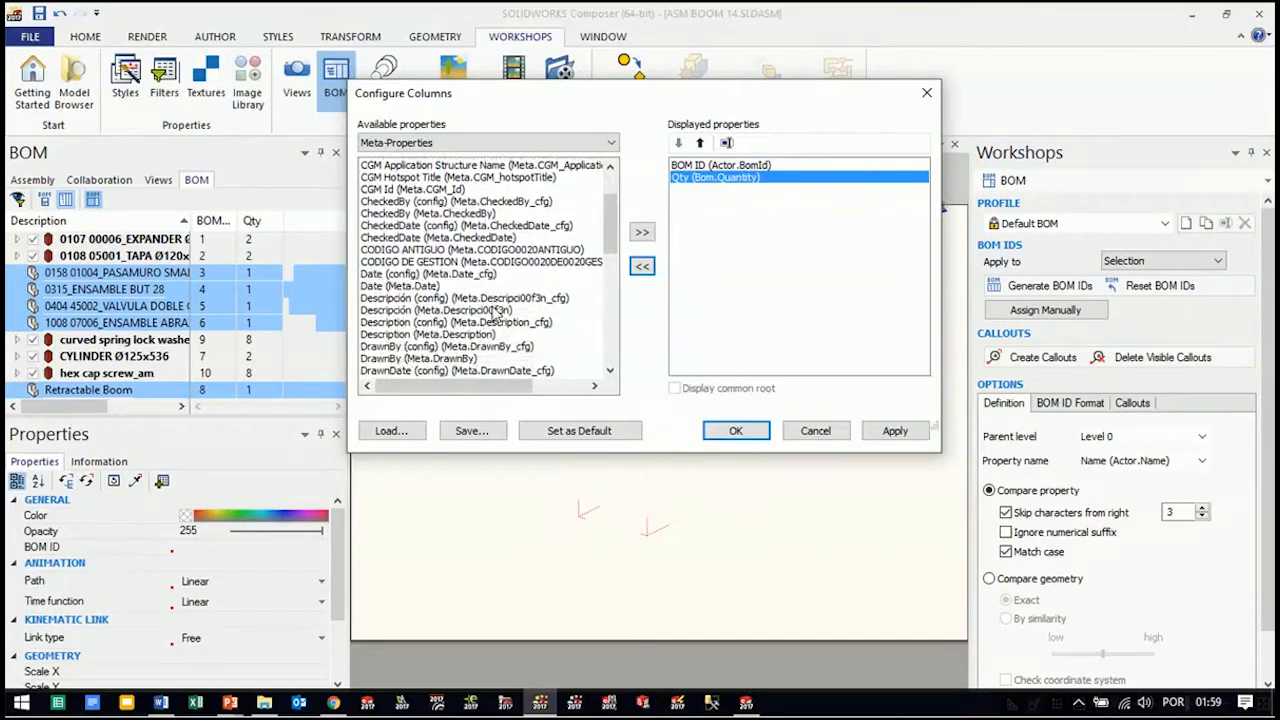
{"action": "scroll", "coordinate": [493, 314], "scroll_direction": "down", "scroll_amount": 2}
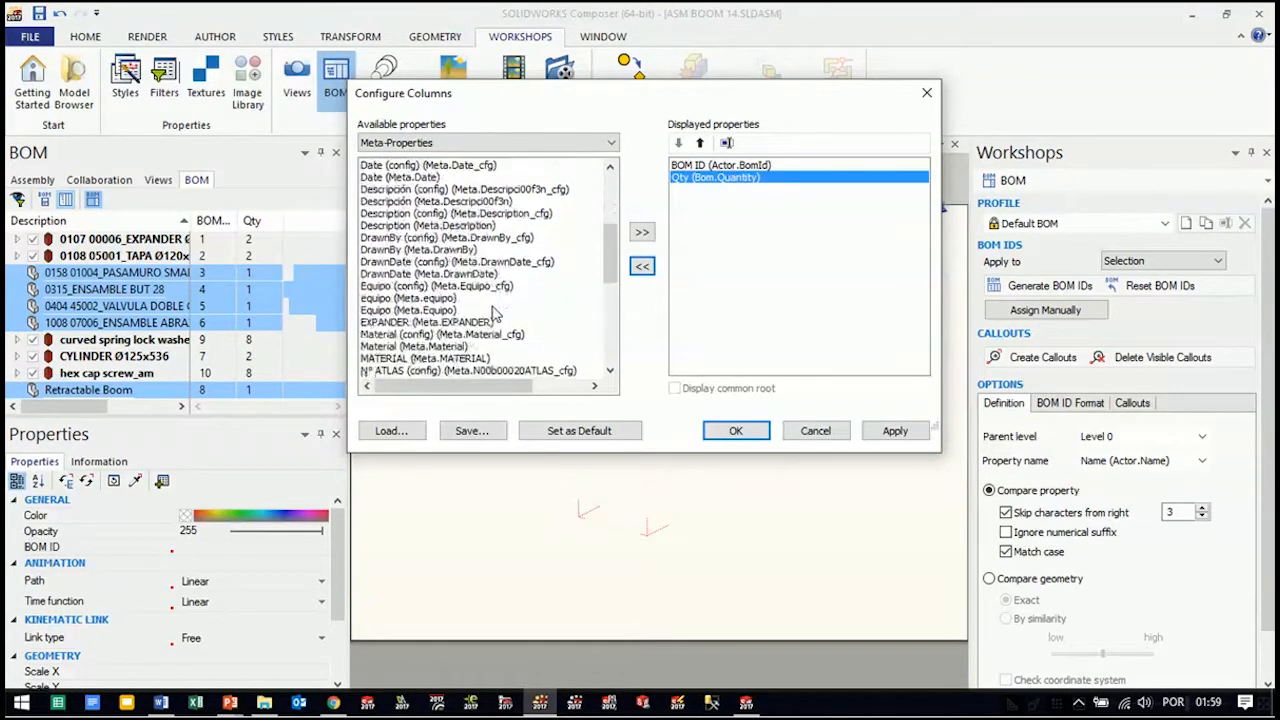
{"action": "scroll", "coordinate": [493, 314], "scroll_direction": "down", "scroll_amount": 1}
{"action": "scroll", "coordinate": [493, 314], "scroll_direction": "down", "scroll_amount": 1}
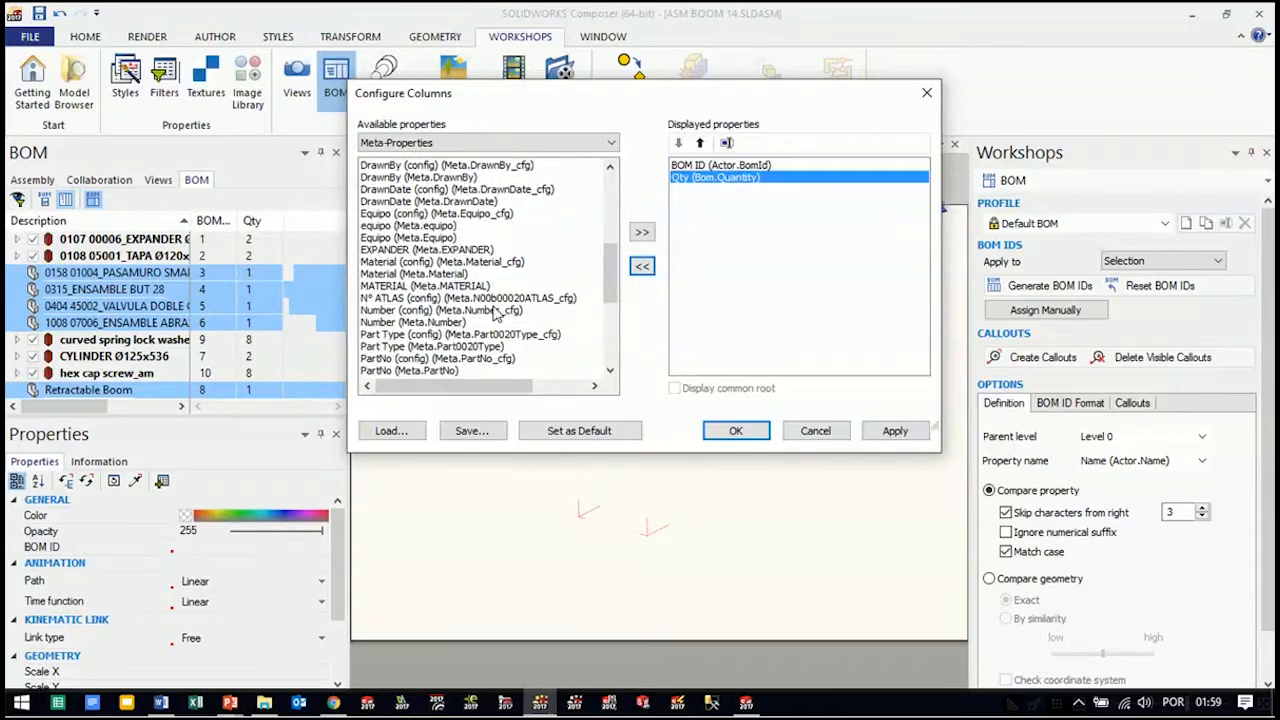
{"action": "scroll", "coordinate": [493, 314], "scroll_direction": "down", "scroll_amount": 3}
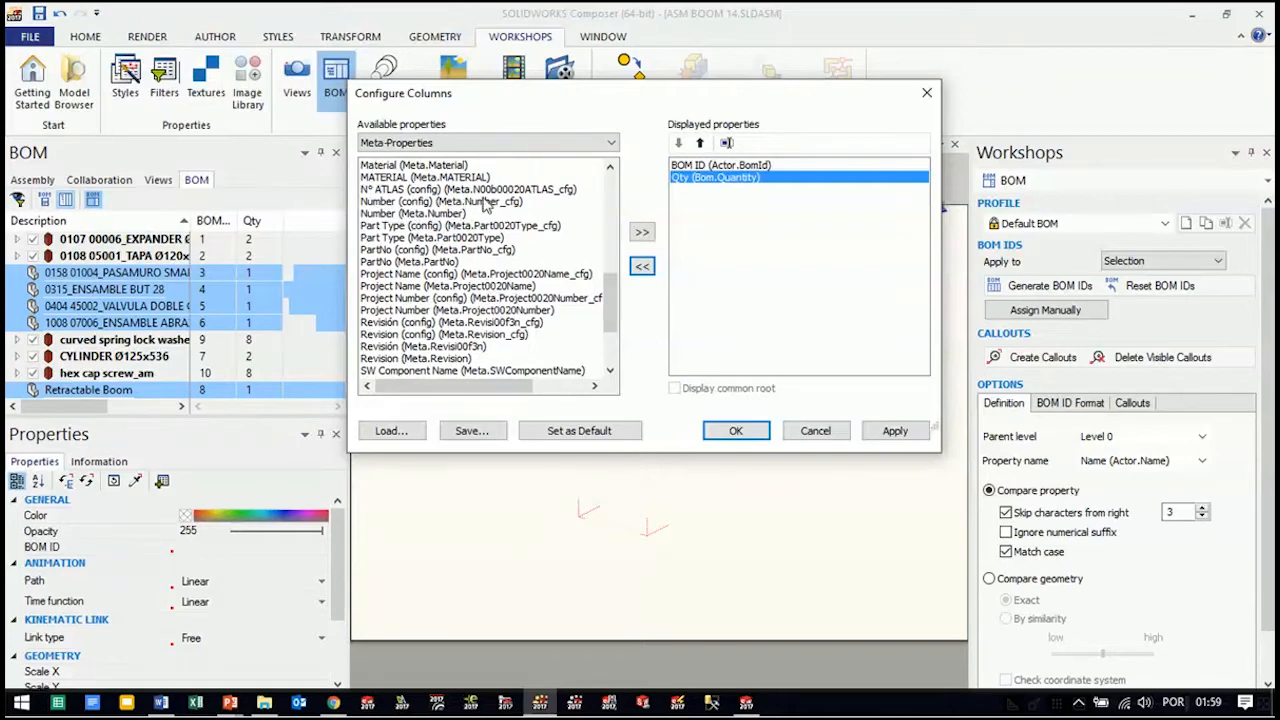
{"action": "left_click", "coordinate": [380, 203]}
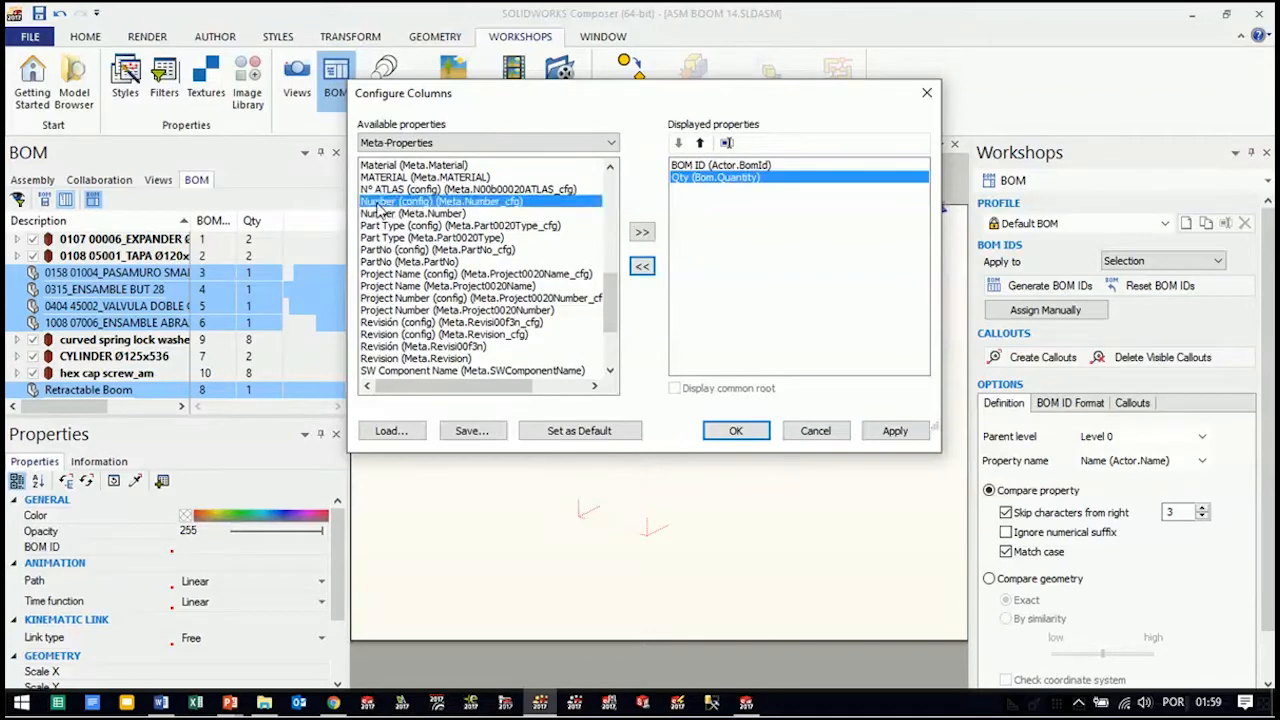
{"action": "left_click", "coordinate": [642, 234]}
{"action": "left_click", "coordinate": [706, 190]}
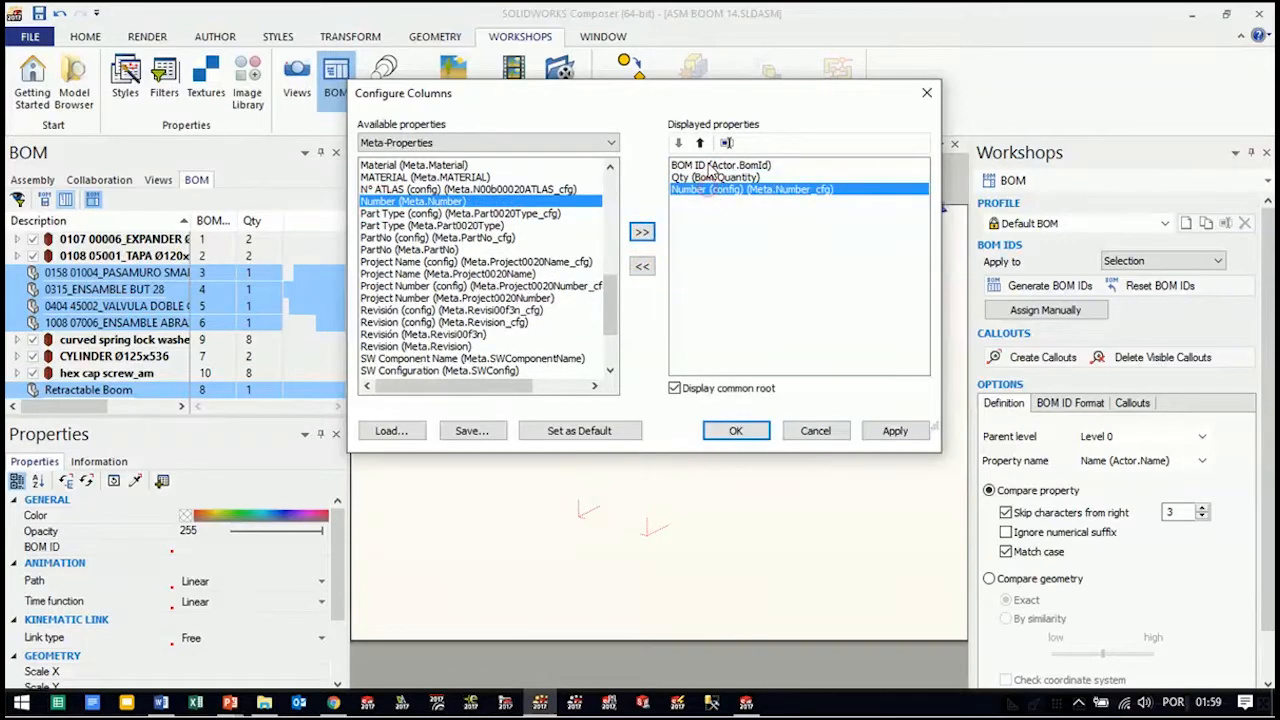
{"action": "left_click", "coordinate": [700, 143]}
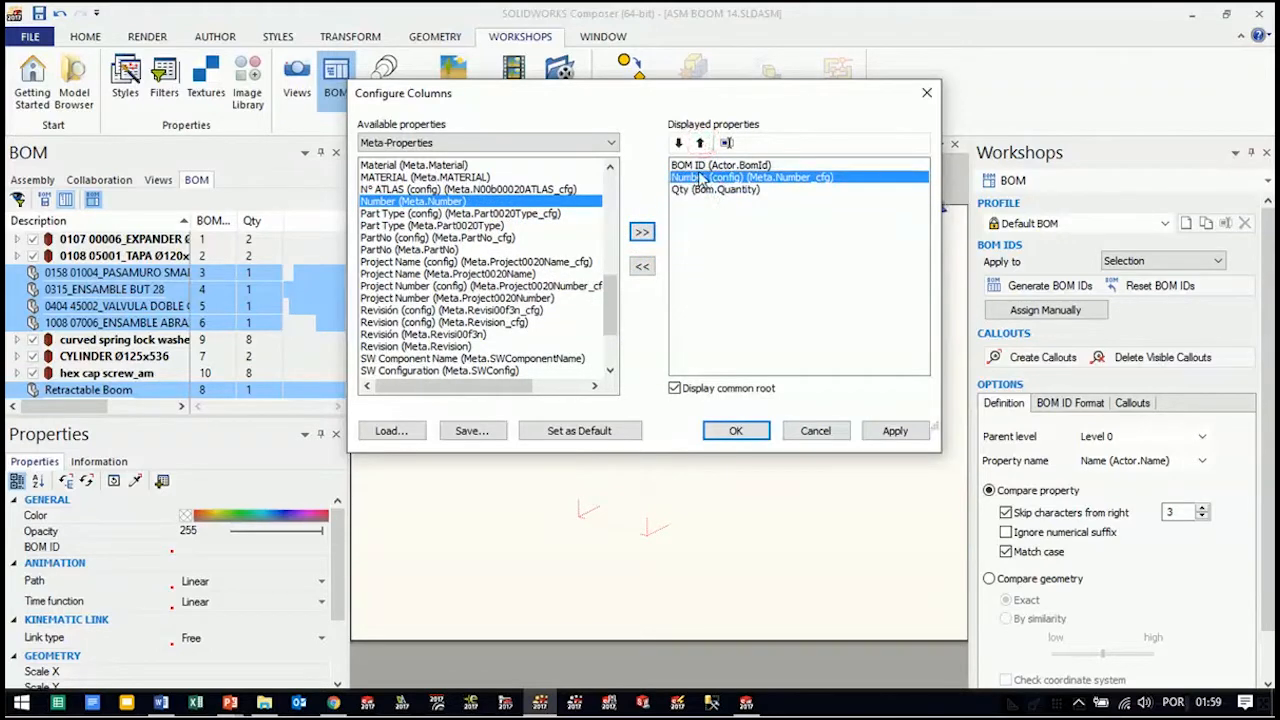
Rename the BOM ID column to Item and the Number (config) column to Código
{"action": "left_click", "coordinate": [704, 166]}
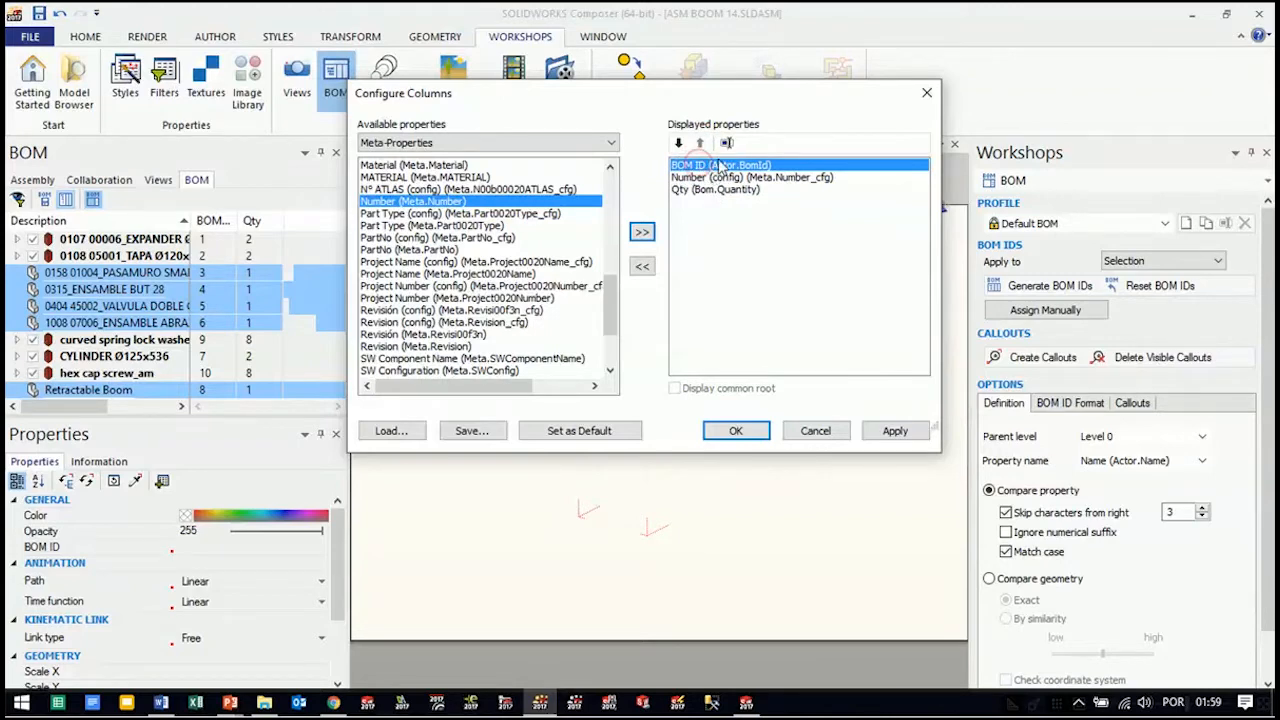
{"action": "left_click", "coordinate": [727, 143]}
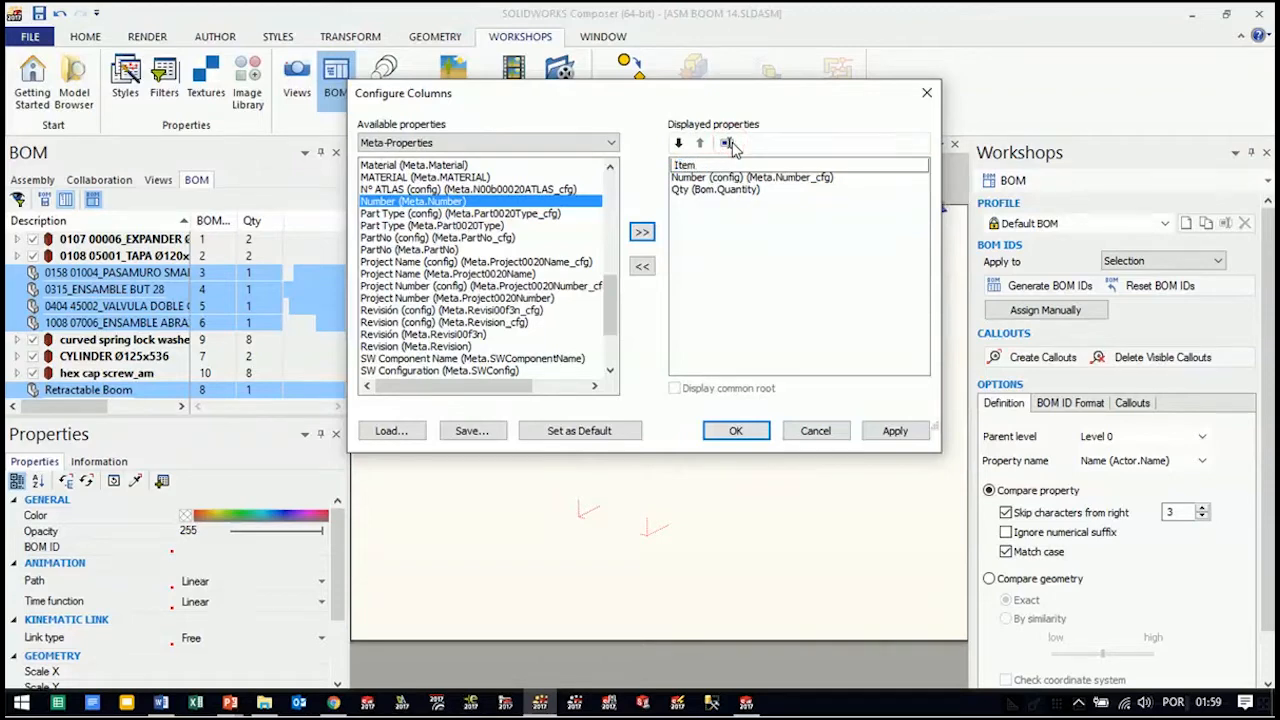
{"action": "type", "text": "Item"}
{"action": "left_click", "coordinate": [752, 265]}
{"action": "left_click", "coordinate": [693, 179]}
{"action": "left_click", "coordinate": [727, 143]}
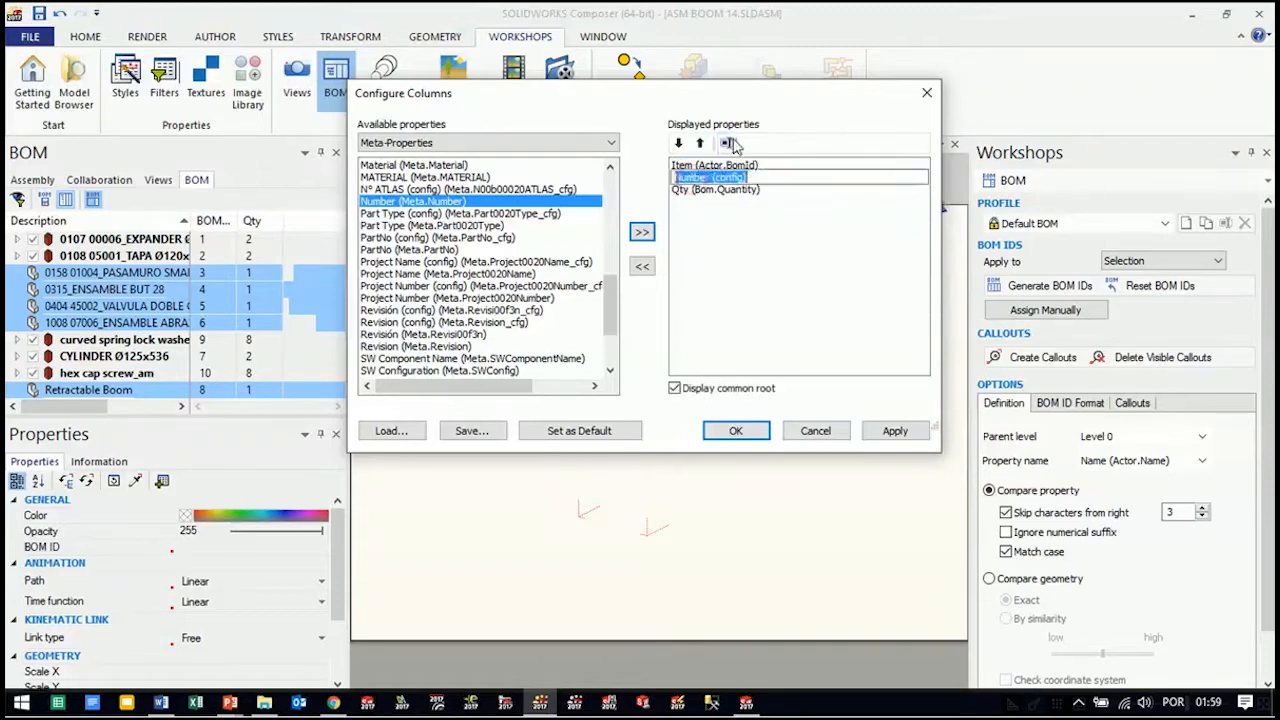
{"action": "type", "text": "Có"}
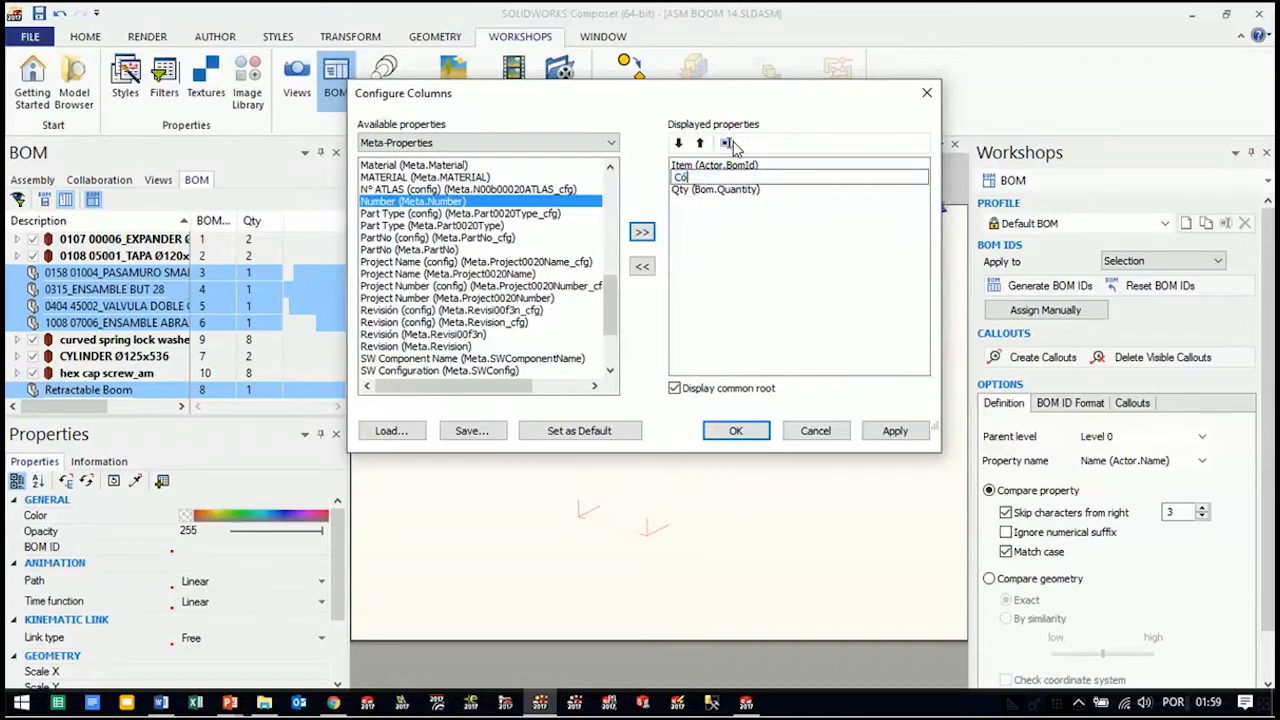
{"action": "left_click", "coordinate": [755, 243]}
Rename the Qty column to Qtd and apply the column configuration to the BOM list
{"action": "left_click", "coordinate": [724, 193]}
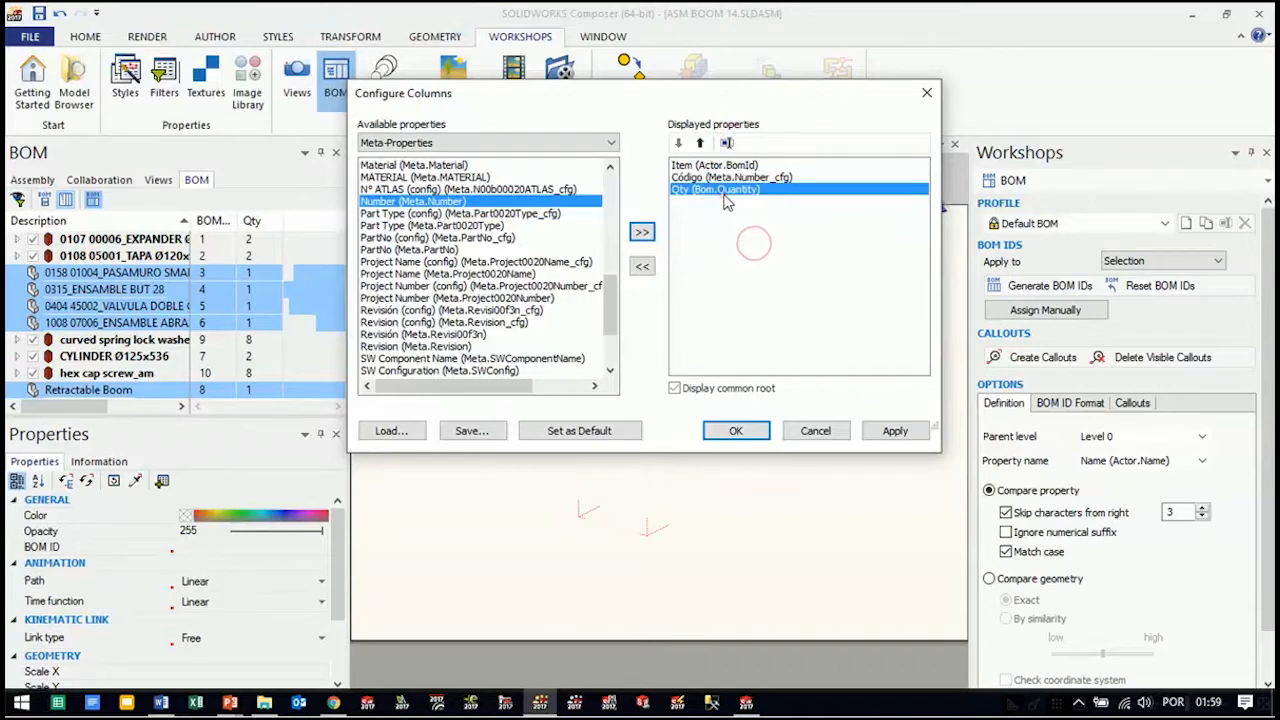
{"action": "left_click", "coordinate": [727, 143]}
{"action": "left_click", "coordinate": [698, 189]}
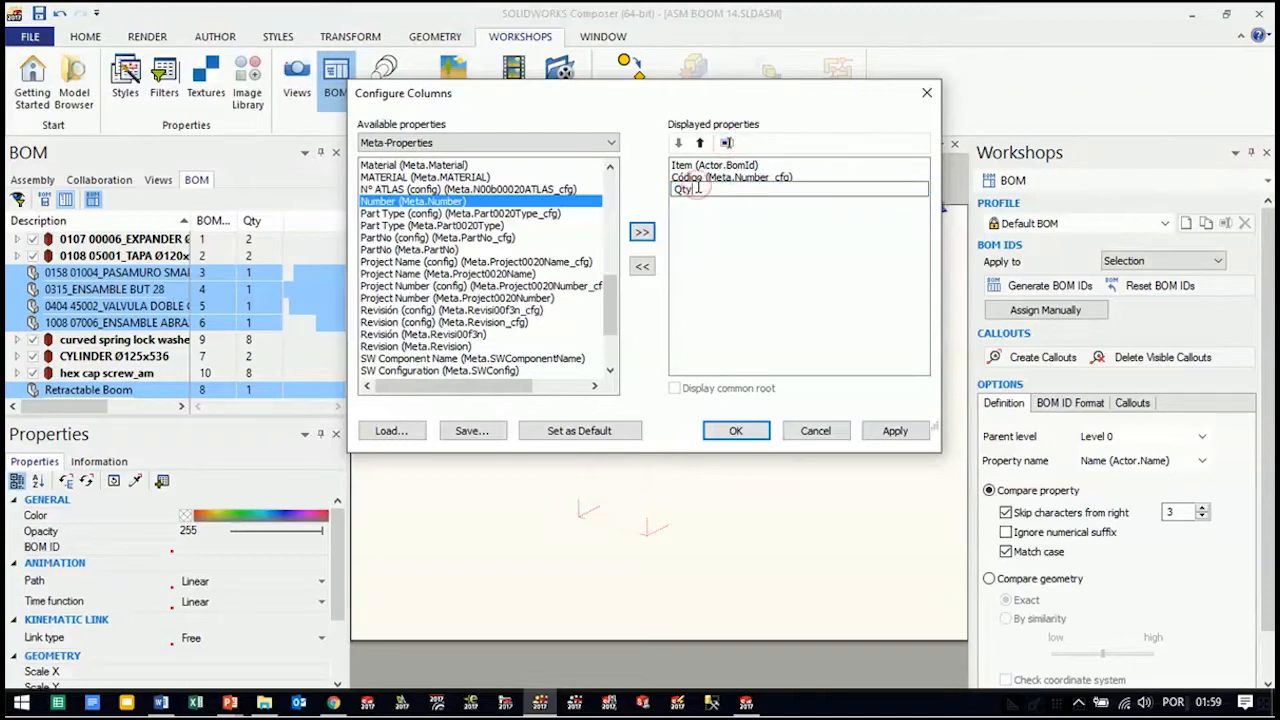
{"action": "type", "text": "d"}
{"action": "left_click", "coordinate": [753, 290]}
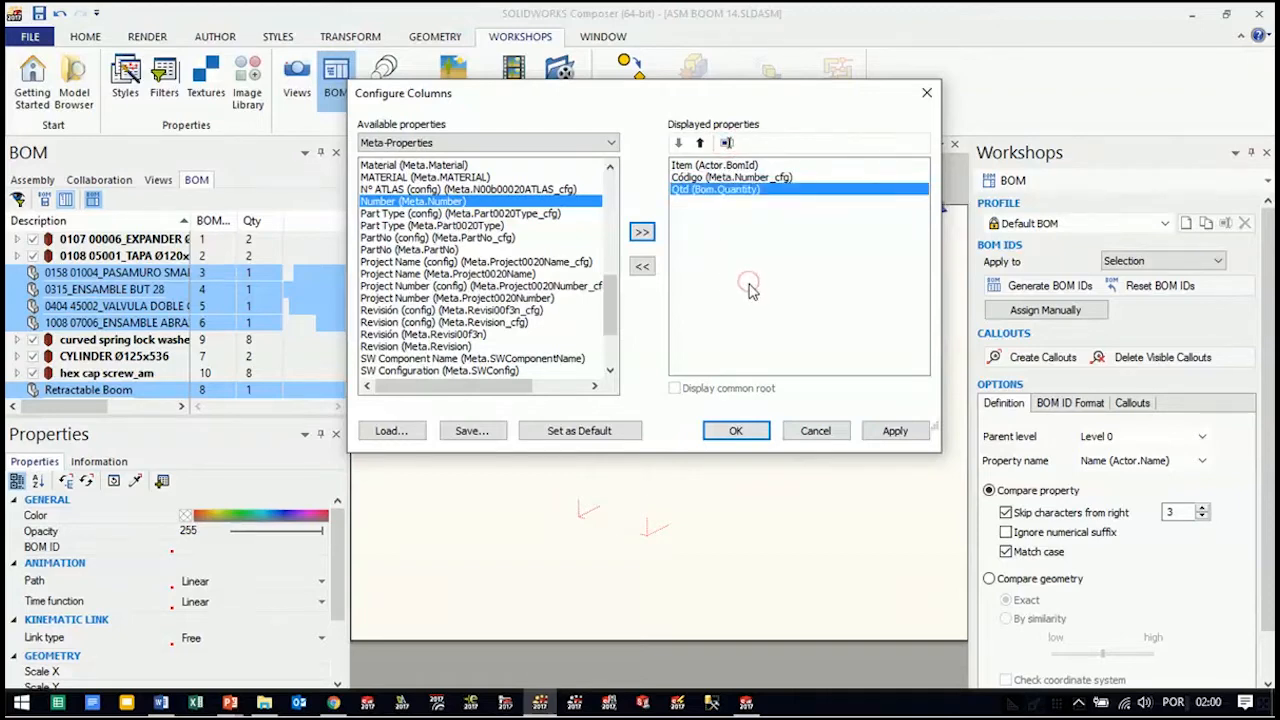
{"action": "left_click", "coordinate": [895, 431]}
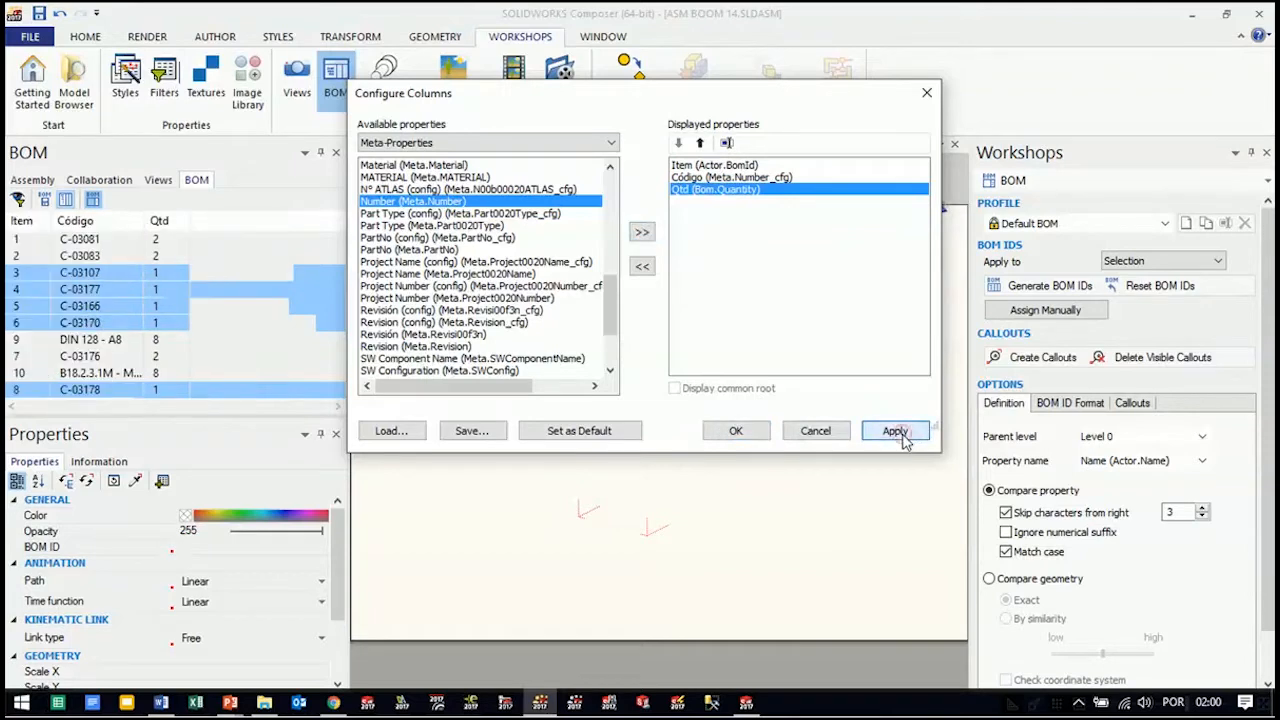
{"action": "left_click", "coordinate": [735, 431]}
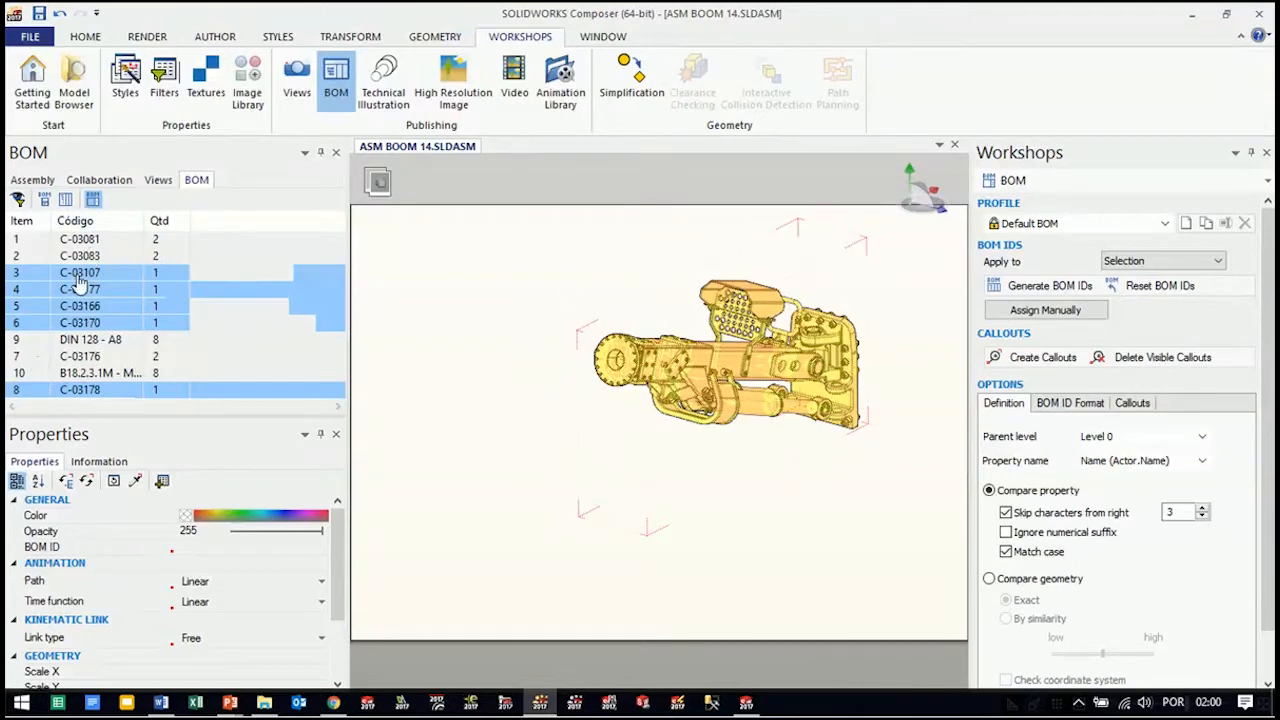
Sort the BOM list by Item and show the BOM table on the page
{"action": "left_click", "coordinate": [22, 221]}
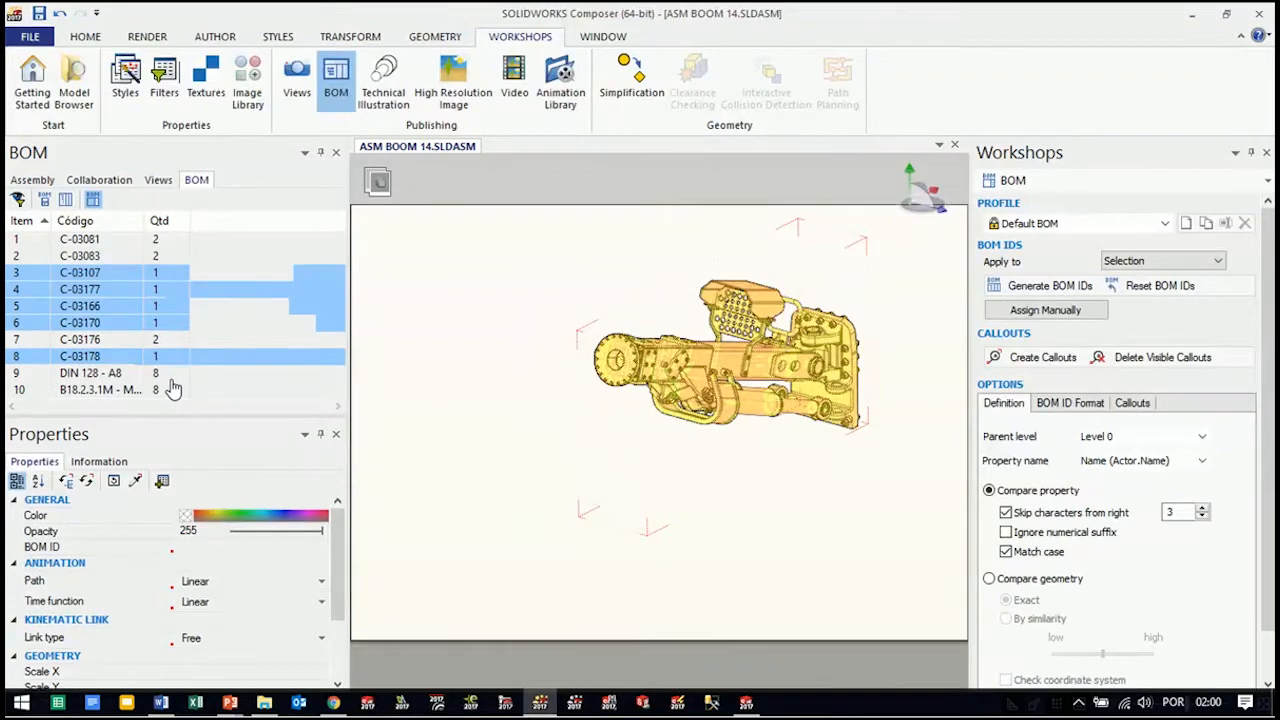
{"action": "scroll", "coordinate": [1263, 332], "scroll_direction": "down", "scroll_amount": 1}
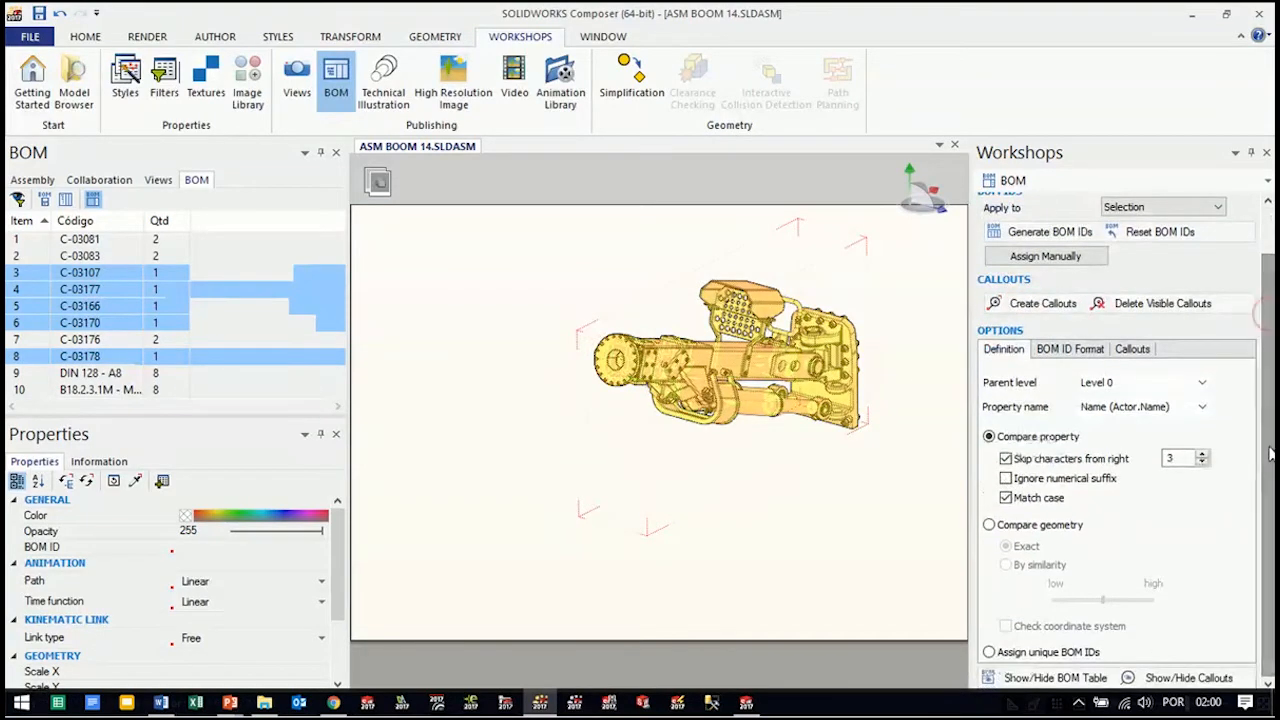
{"action": "left_click", "coordinate": [1055, 678]}
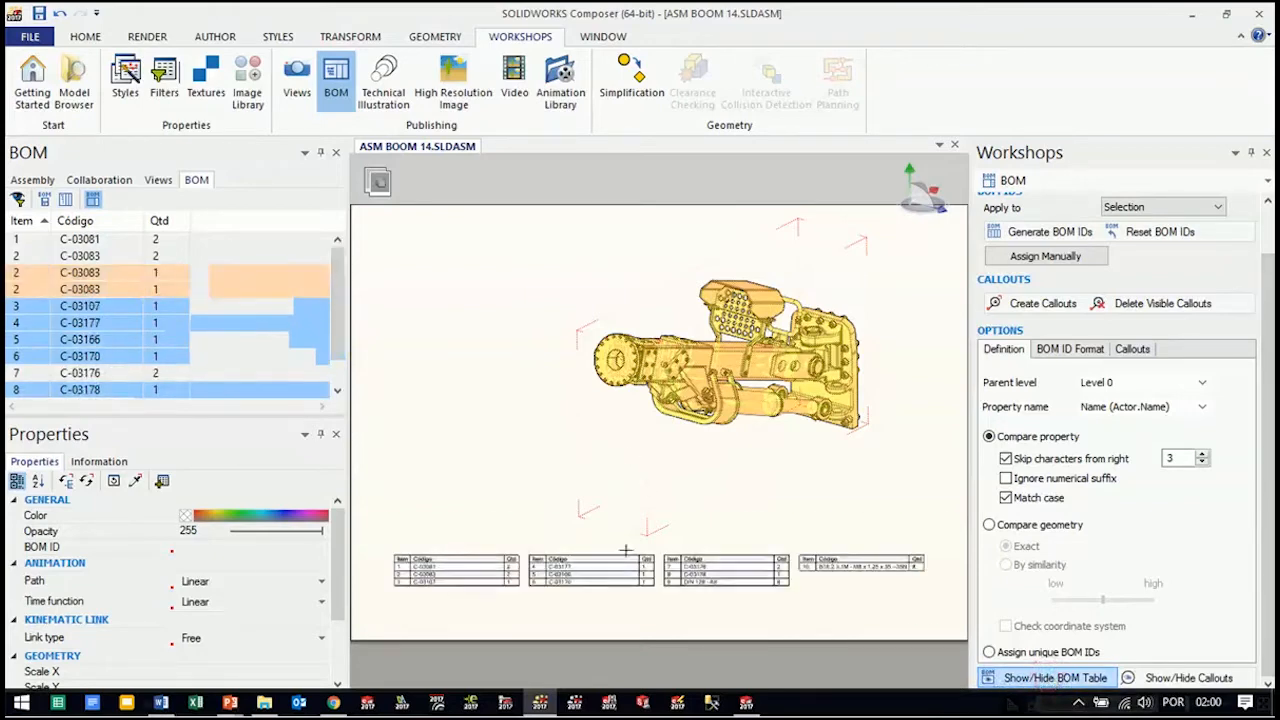
Enable model highlighting for the BOM table on the page, leaving its Freeze option at No Freeze
{"action": "left_click", "coordinate": [700, 527]}
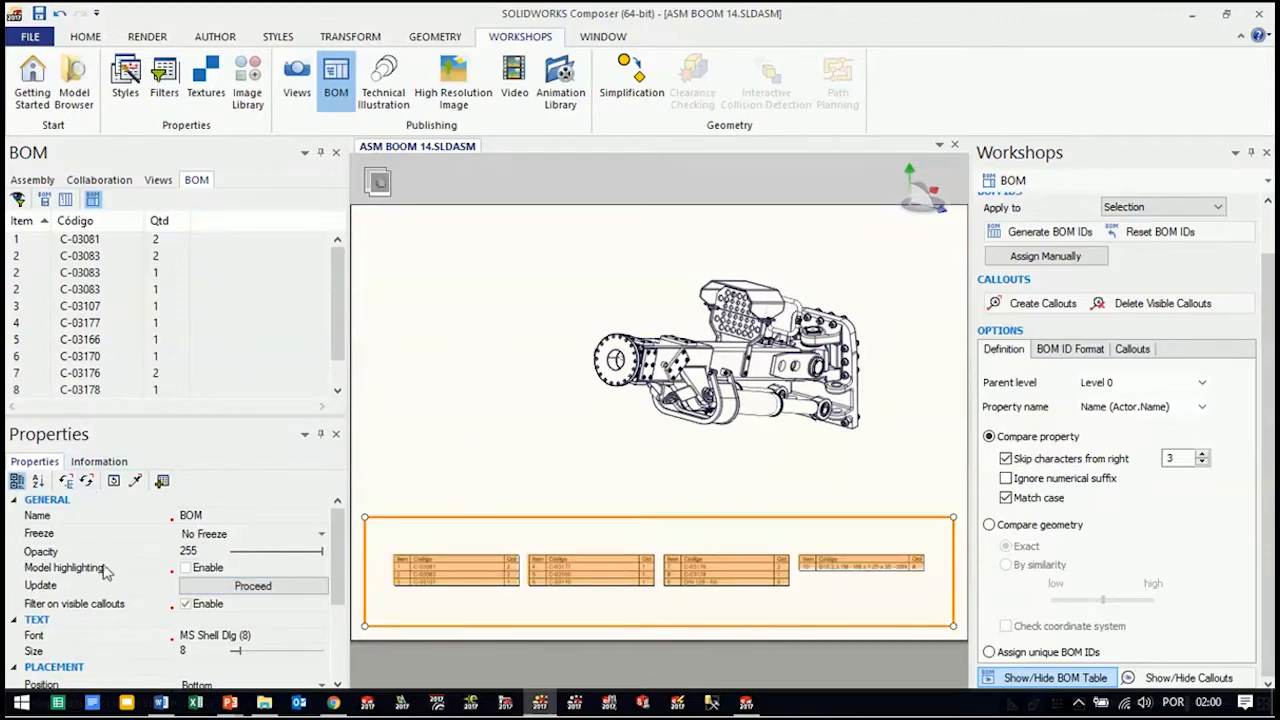
{"action": "left_click", "coordinate": [258, 535]}
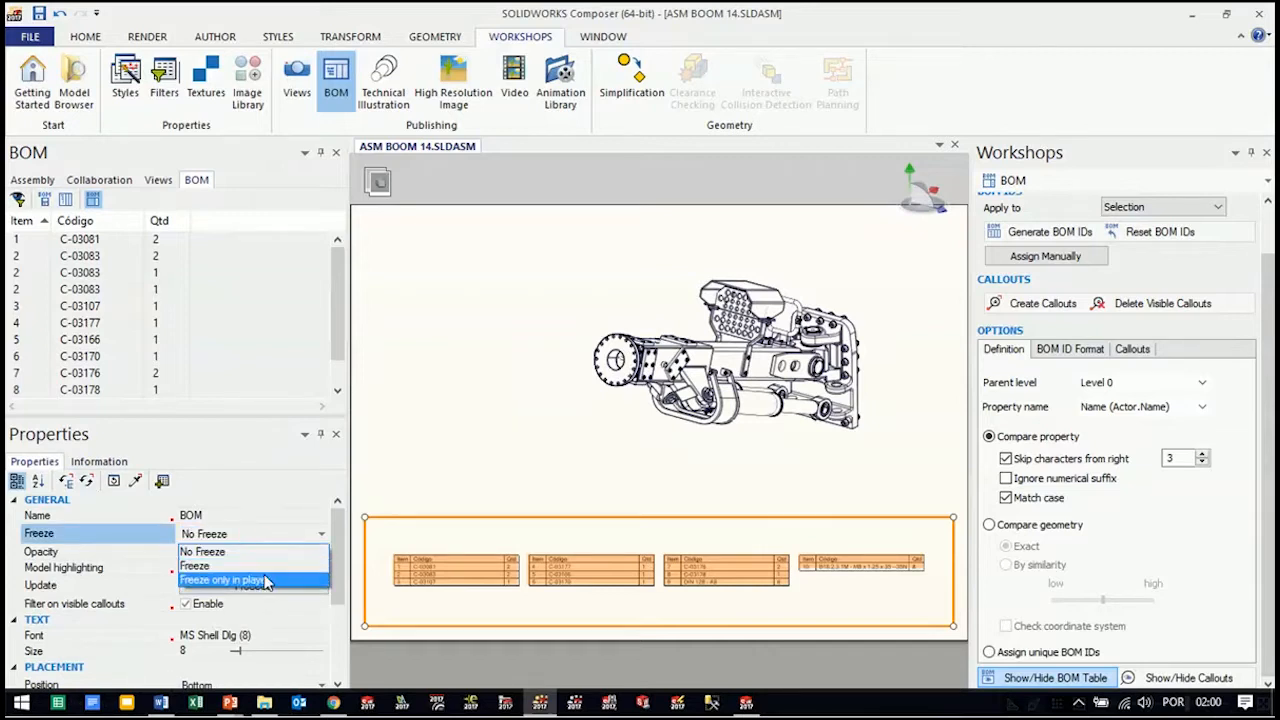
{"action": "left_click", "coordinate": [256, 536]}
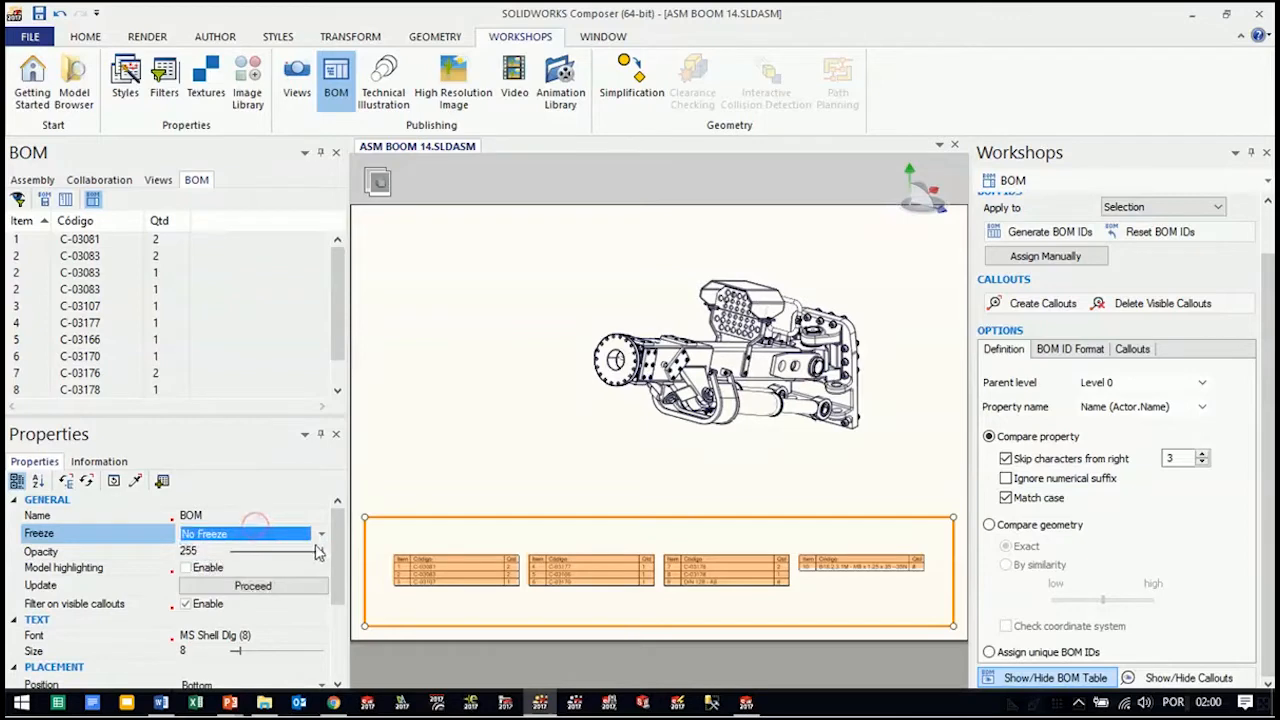
{"action": "left_click", "coordinate": [185, 567]}
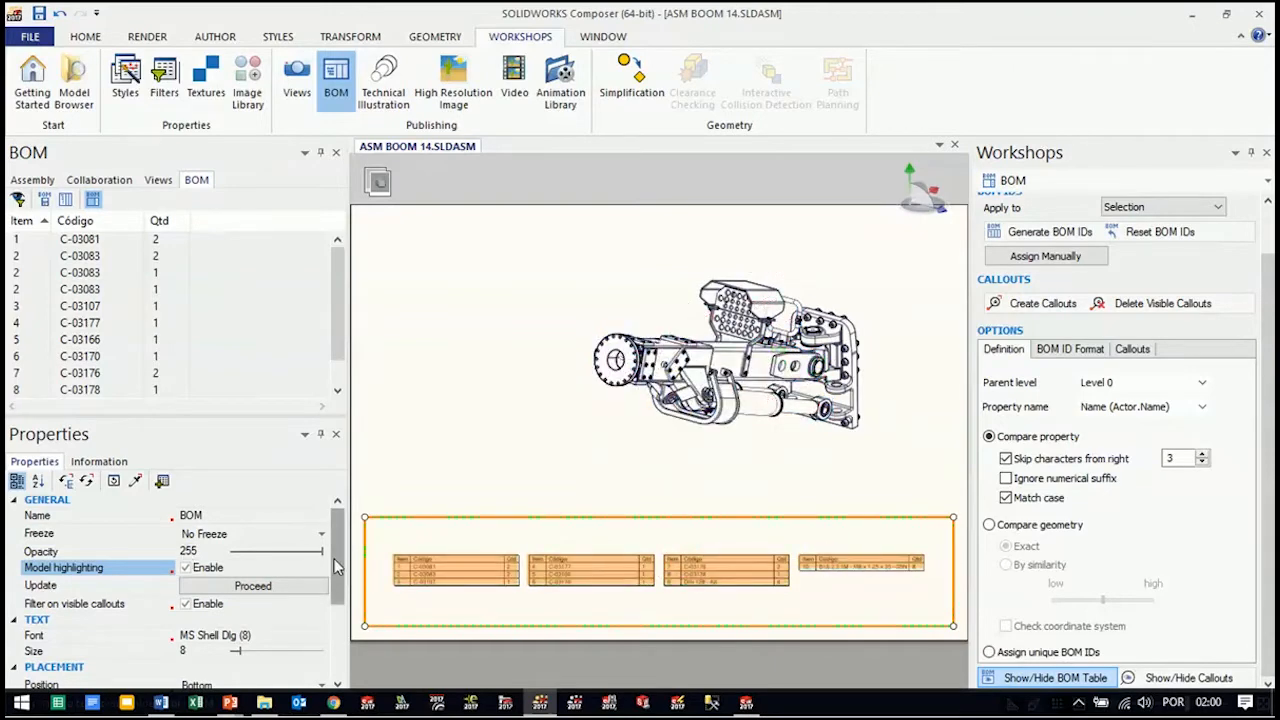
Try the Top, Left and Right placement positions for the BOM table on the page
{"action": "left_click_drag", "start_coordinate": [333, 537], "coordinate": [370, 598]}
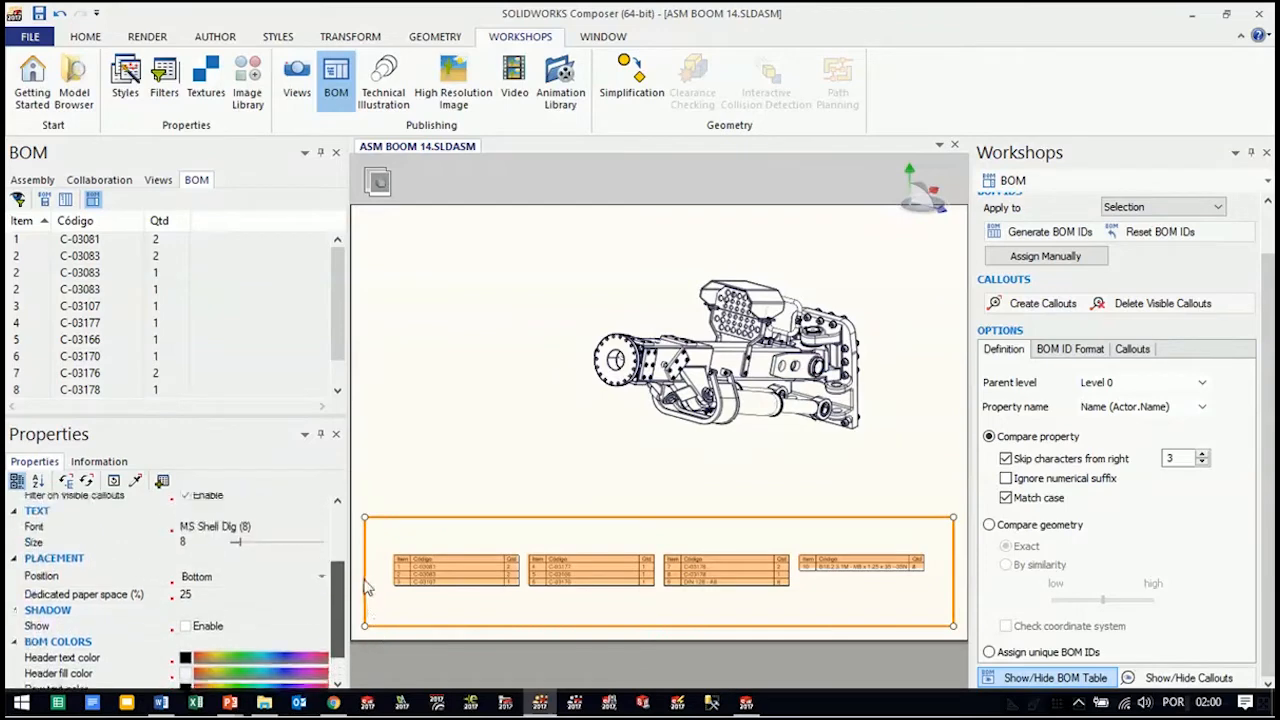
{"action": "left_click", "coordinate": [292, 583]}
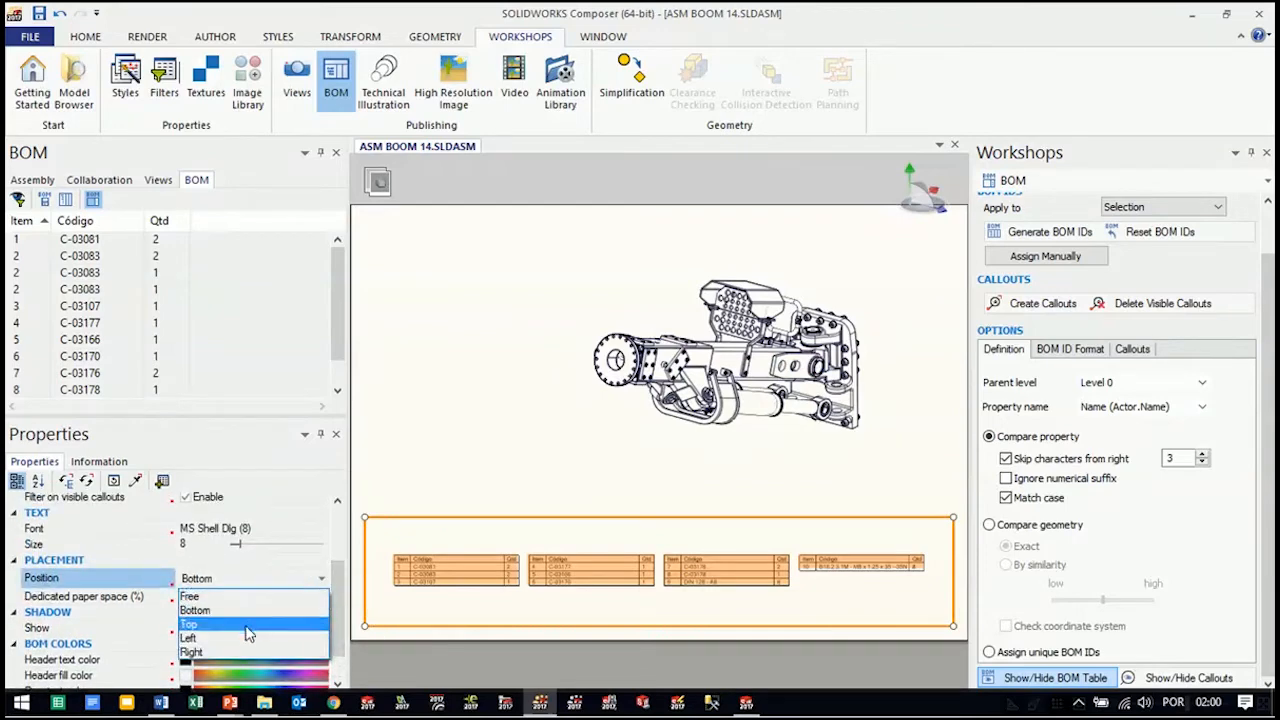
{"action": "left_click", "coordinate": [250, 624]}
{"action": "left_click", "coordinate": [248, 584]}
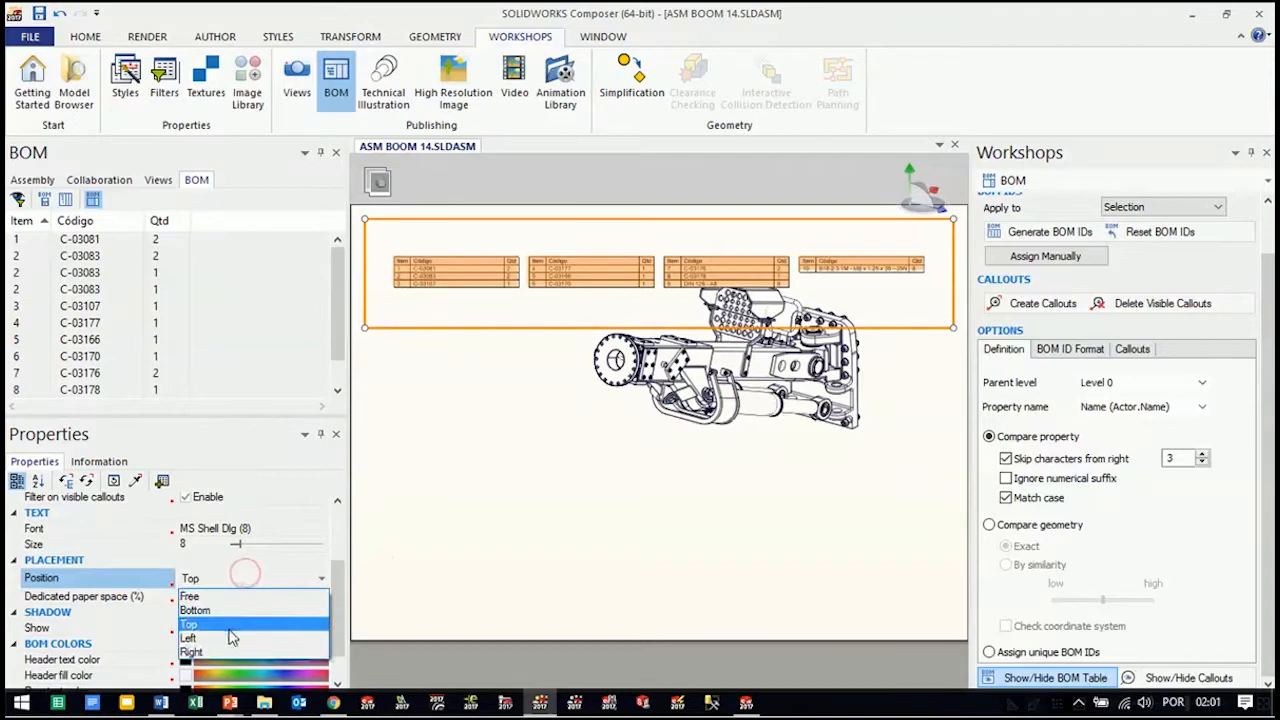
{"action": "left_click", "coordinate": [230, 638]}
{"action": "left_click", "coordinate": [215, 582]}
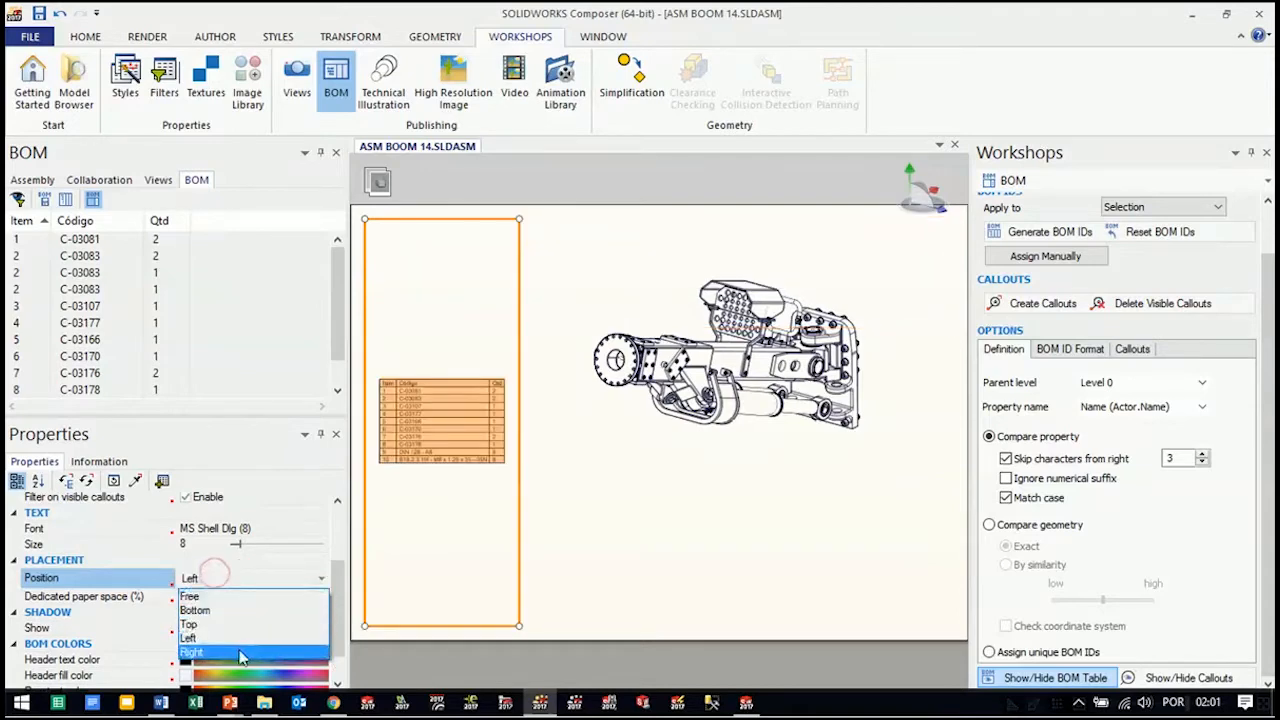
{"action": "left_click", "coordinate": [244, 652]}
{"action": "left_click", "coordinate": [250, 579]}
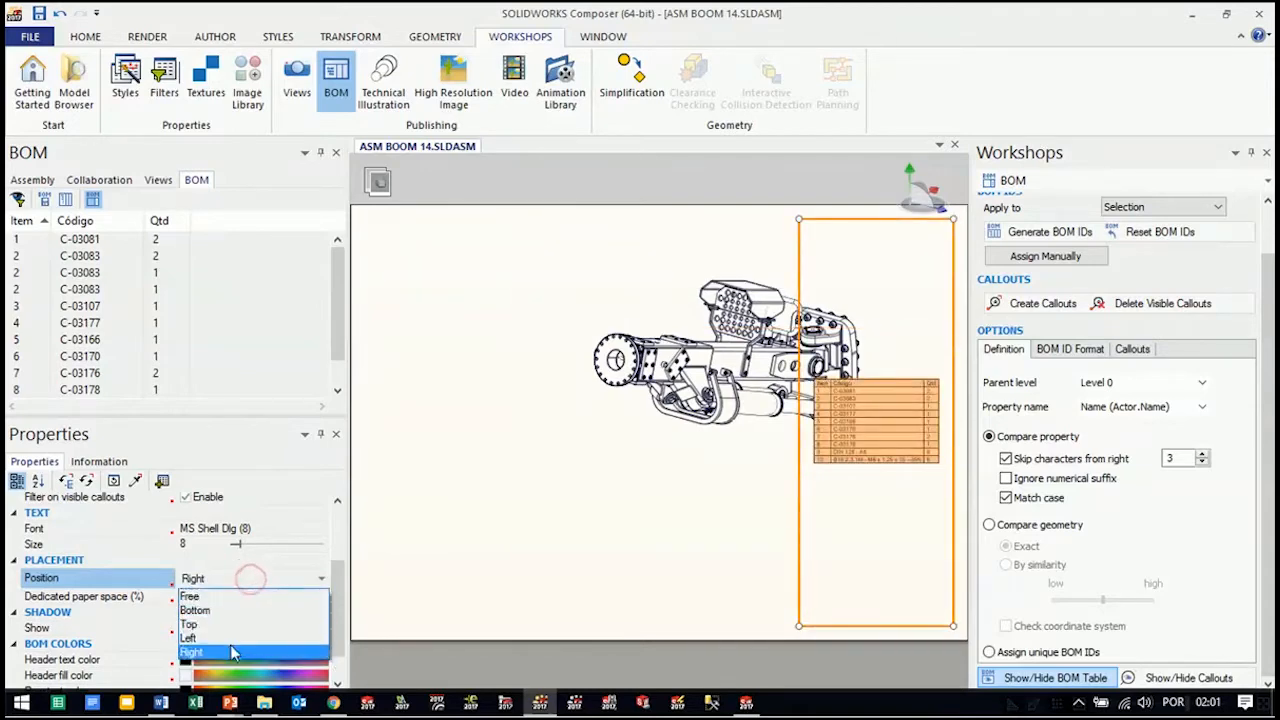
{"action": "left_click", "coordinate": [230, 638]}
Set the BOM table's position to Free and shrink its frame to about 82.6 wide by 86.5 high
{"action": "left_click", "coordinate": [224, 584]}
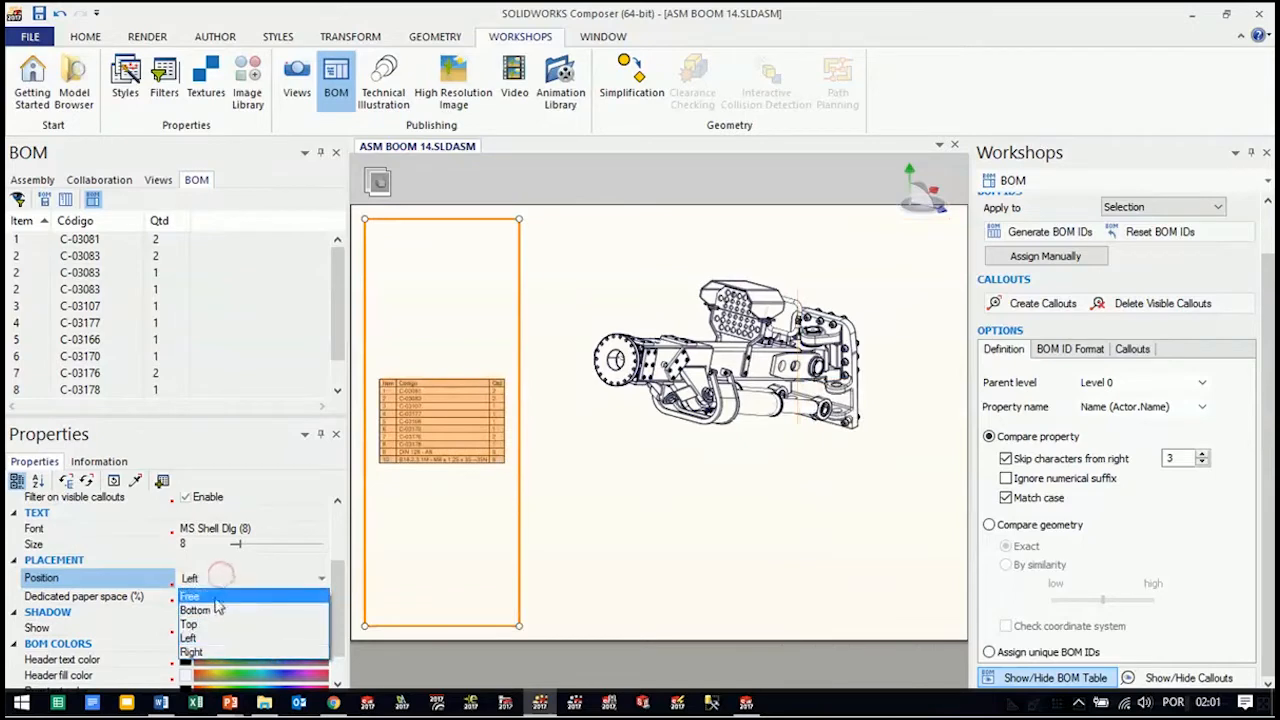
{"action": "left_click", "coordinate": [215, 593]}
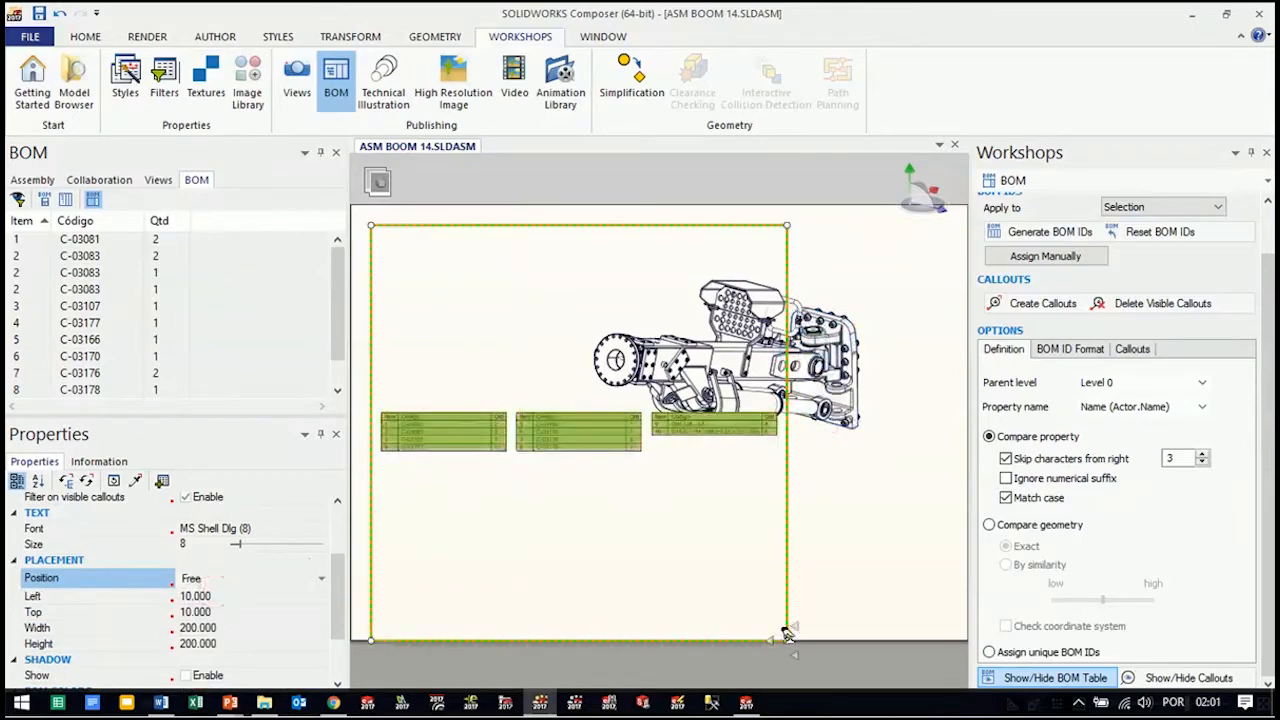
{"action": "left_click_drag", "start_coordinate": [728, 604], "coordinate": [512, 450]}
{"action": "left_click_drag", "start_coordinate": [533, 407], "coordinate": [544, 404]}
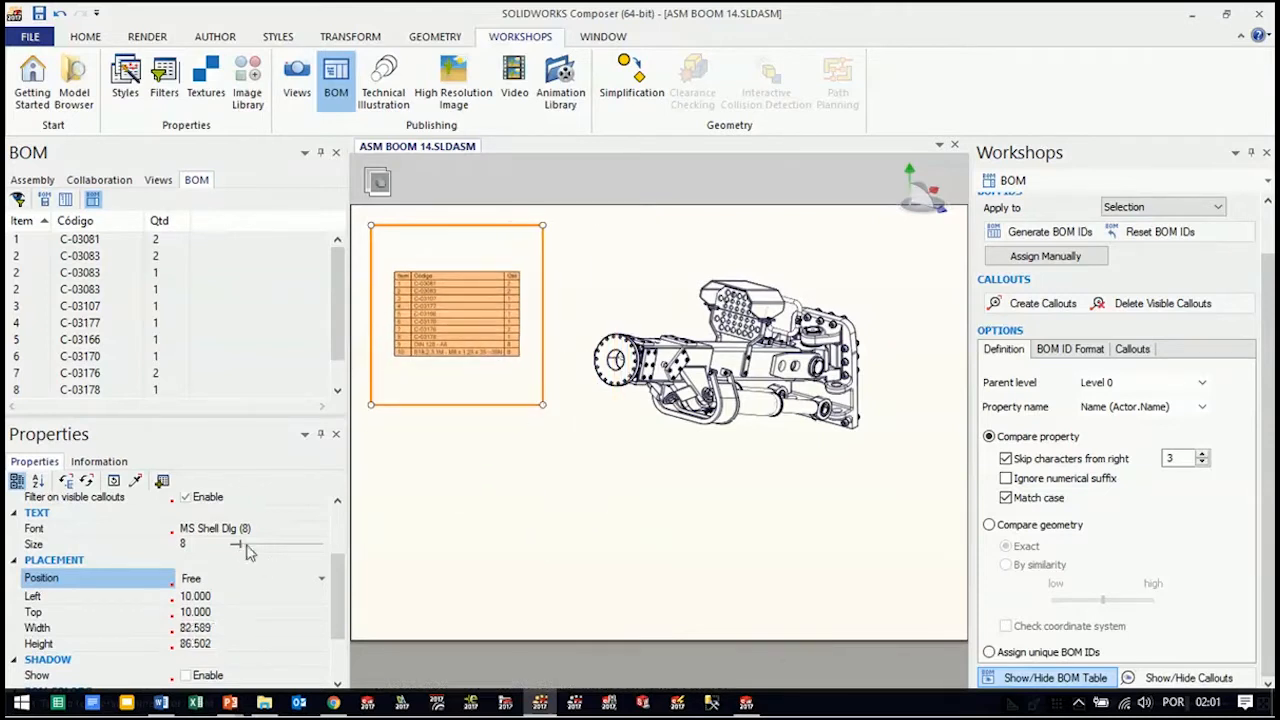
Set the BOM table's text size to 23 and move the table down to about Left 15.4, Top 95
{"action": "left_click_drag", "start_coordinate": [240, 545], "coordinate": [258, 544]}
{"action": "left_click_drag", "start_coordinate": [450, 232], "coordinate": [461, 406]}
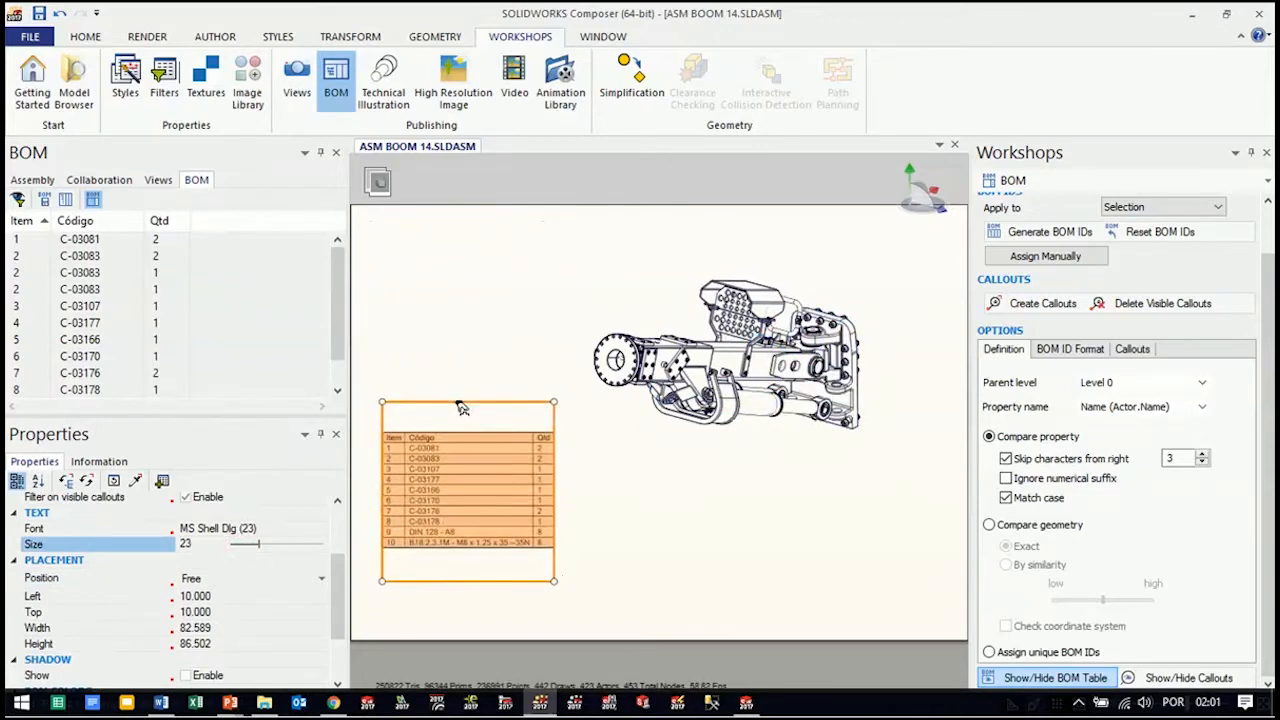
{"action": "left_click", "coordinate": [696, 569]}
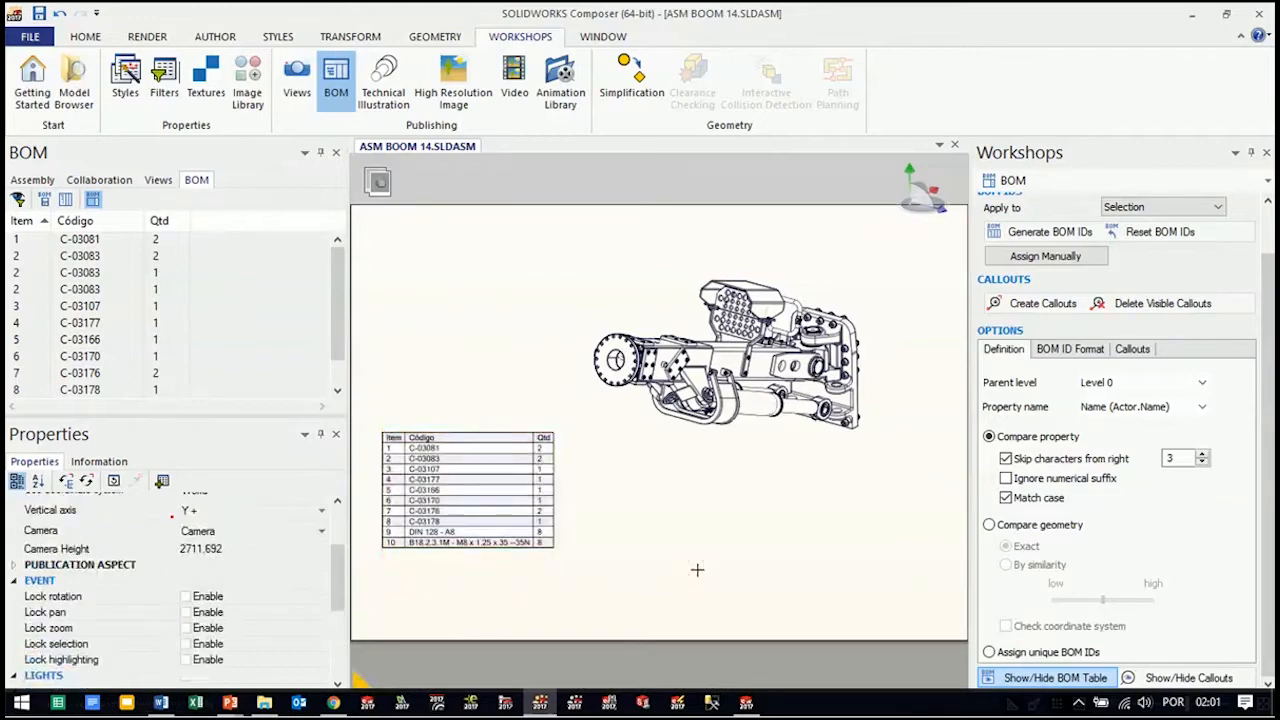
Translate the 0315_ENSAMBLE BUT 28 subassembly away from the end of the boom to start the exploded layout
{"action": "mouse_move", "coordinate": [698, 516]}
{"action": "left_mouse_down"}
{"action": "mouse_move", "coordinate": [711, 494]}
{"action": "mouse_move", "coordinate": [697, 507]}
{"action": "left_mouse_up"}
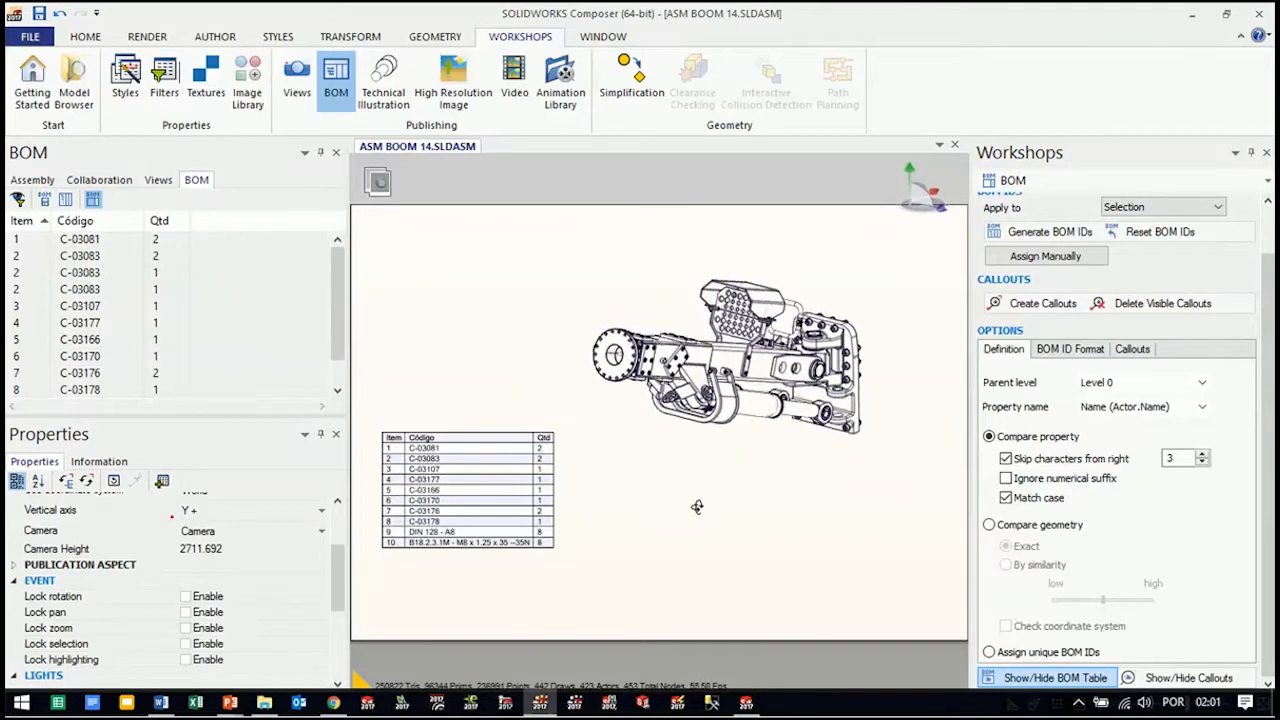
{"action": "middle_click_drag", "start_coordinate": [773, 459], "coordinate": [767, 521]}
{"action": "right_click_drag", "start_coordinate": [767, 521], "coordinate": [765, 521]}
{"action": "left_click_drag", "start_coordinate": [765, 520], "coordinate": [766, 529]}
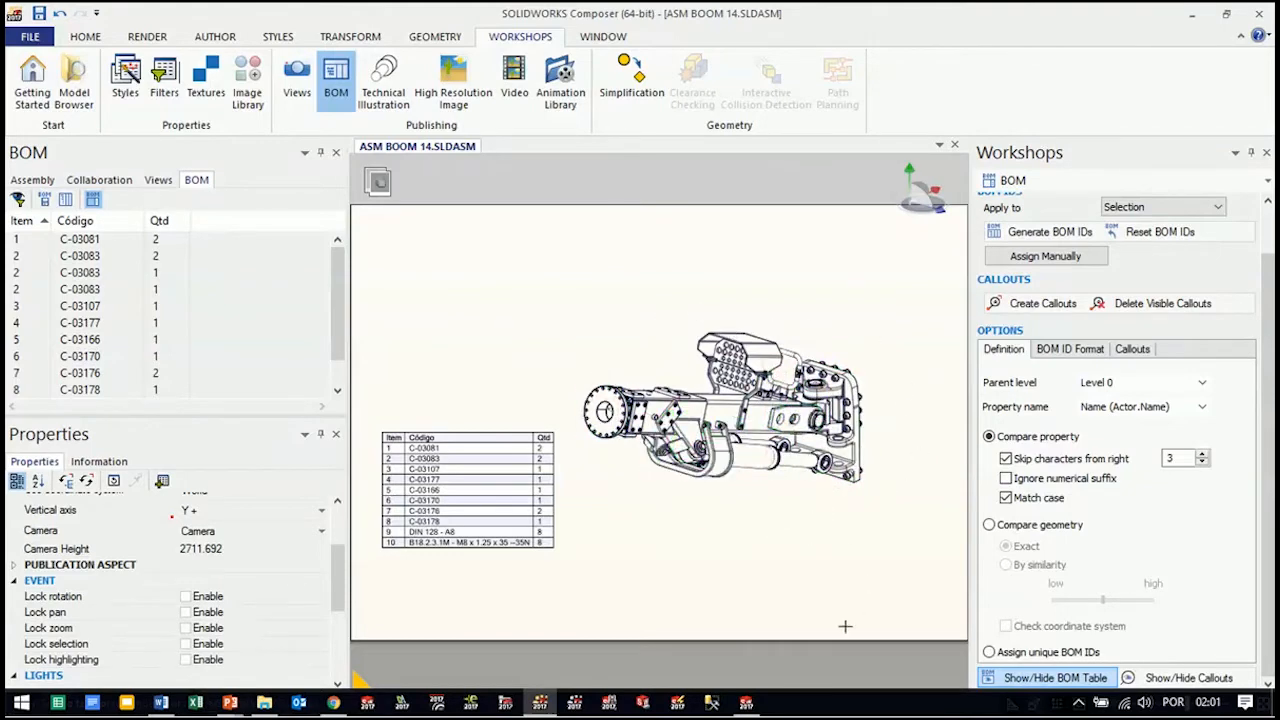
{"action": "left_click", "coordinate": [32, 180]}
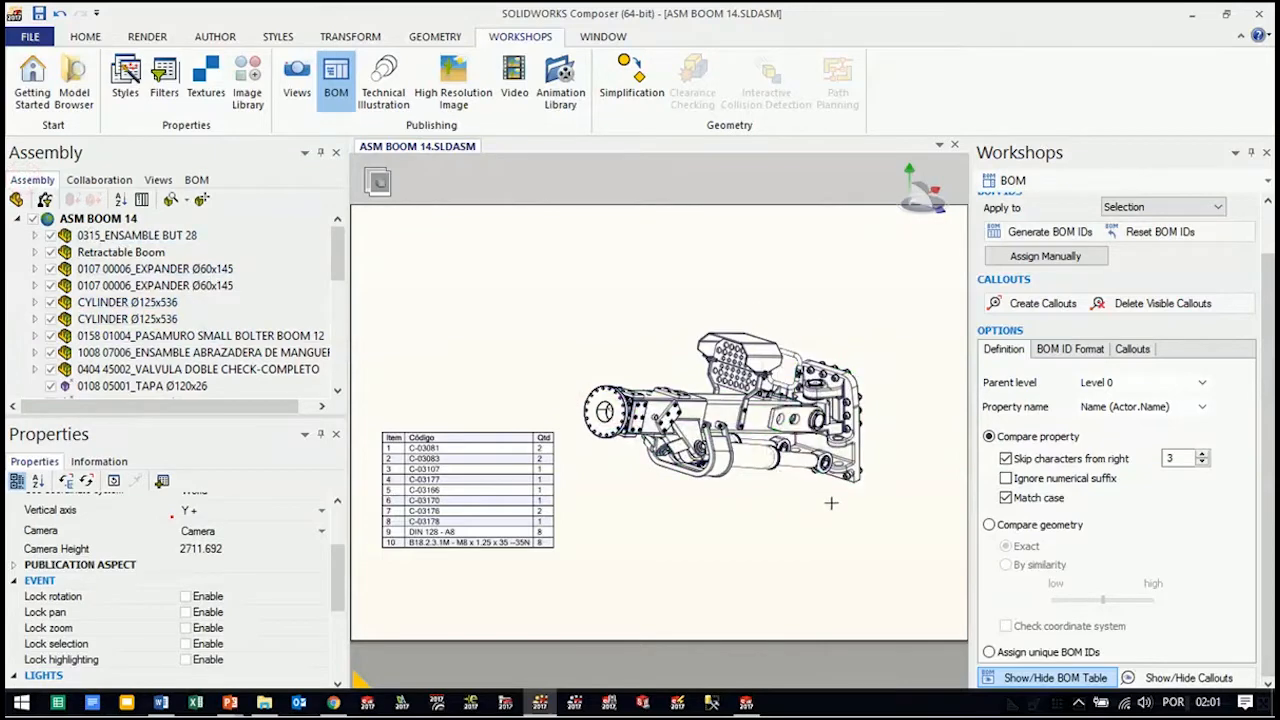
{"action": "mouse_move", "coordinate": [852, 542]}
{"action": "right_mouse_down"}
{"action": "mouse_move", "coordinate": [832, 543]}
{"action": "mouse_move", "coordinate": [844, 540]}
{"action": "right_mouse_up"}
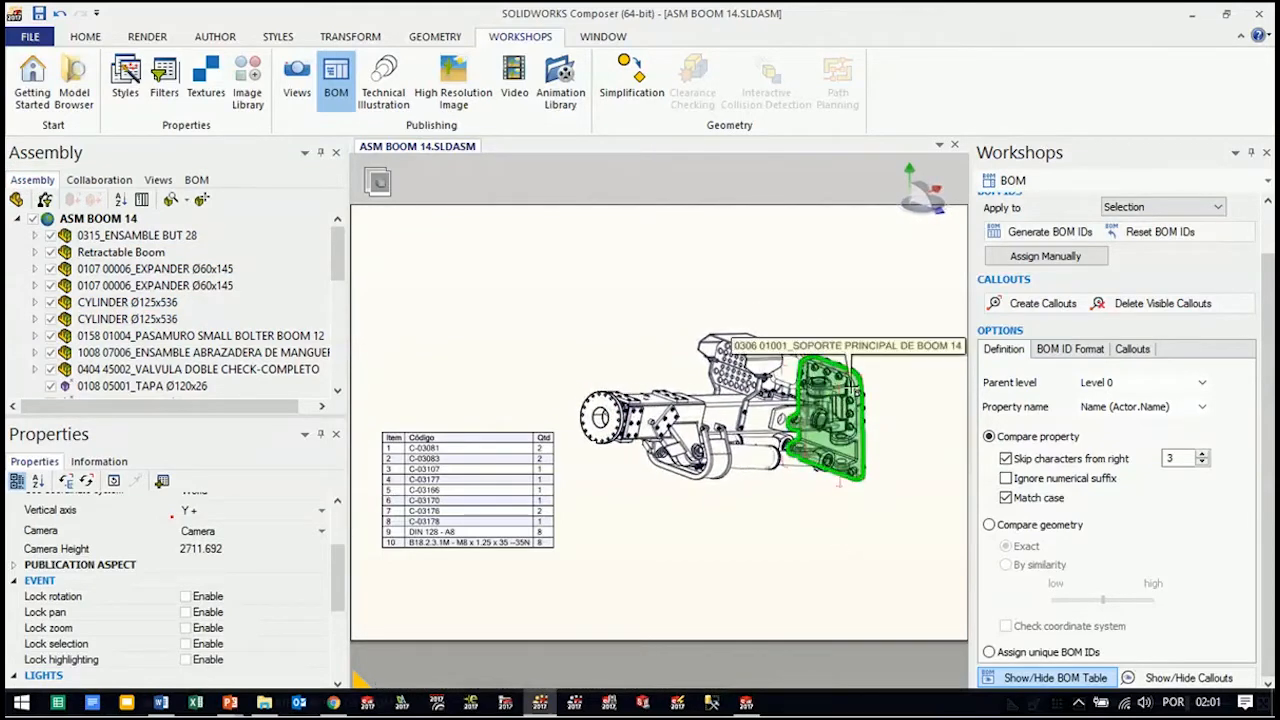
{"action": "left_click", "coordinate": [850, 390], "text": "alt"}
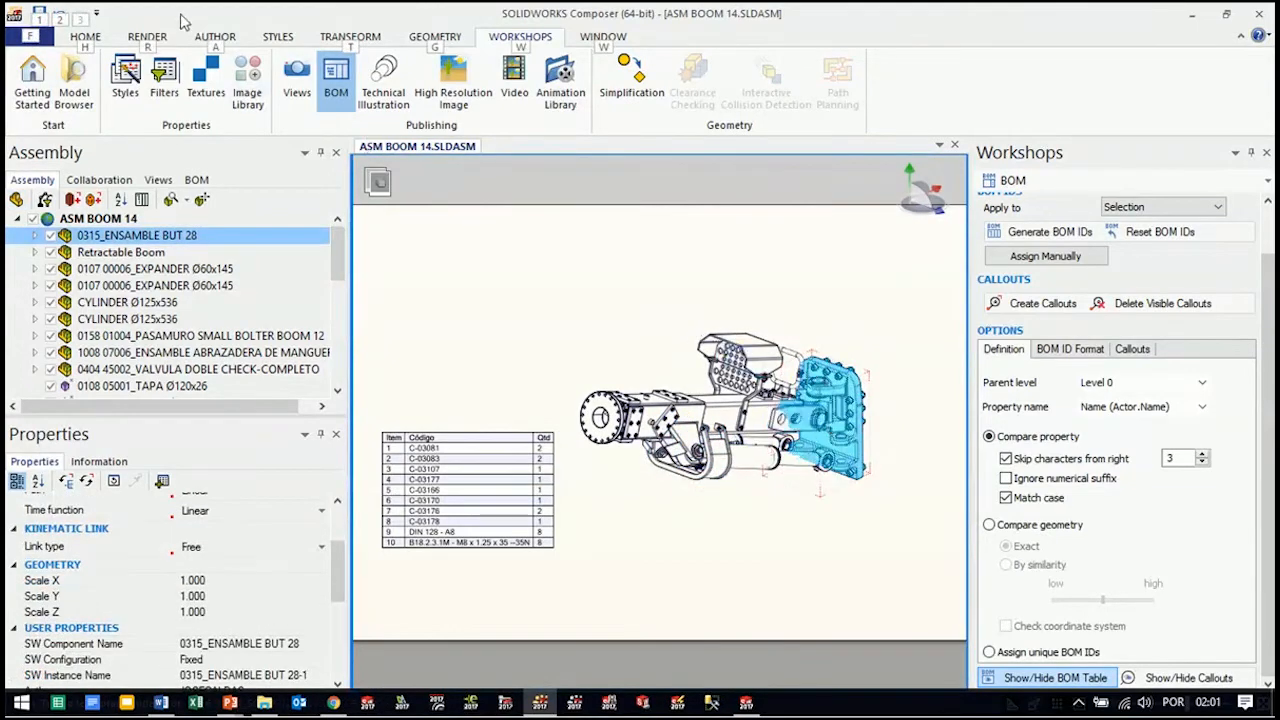
{"action": "left_click", "coordinate": [352, 38]}
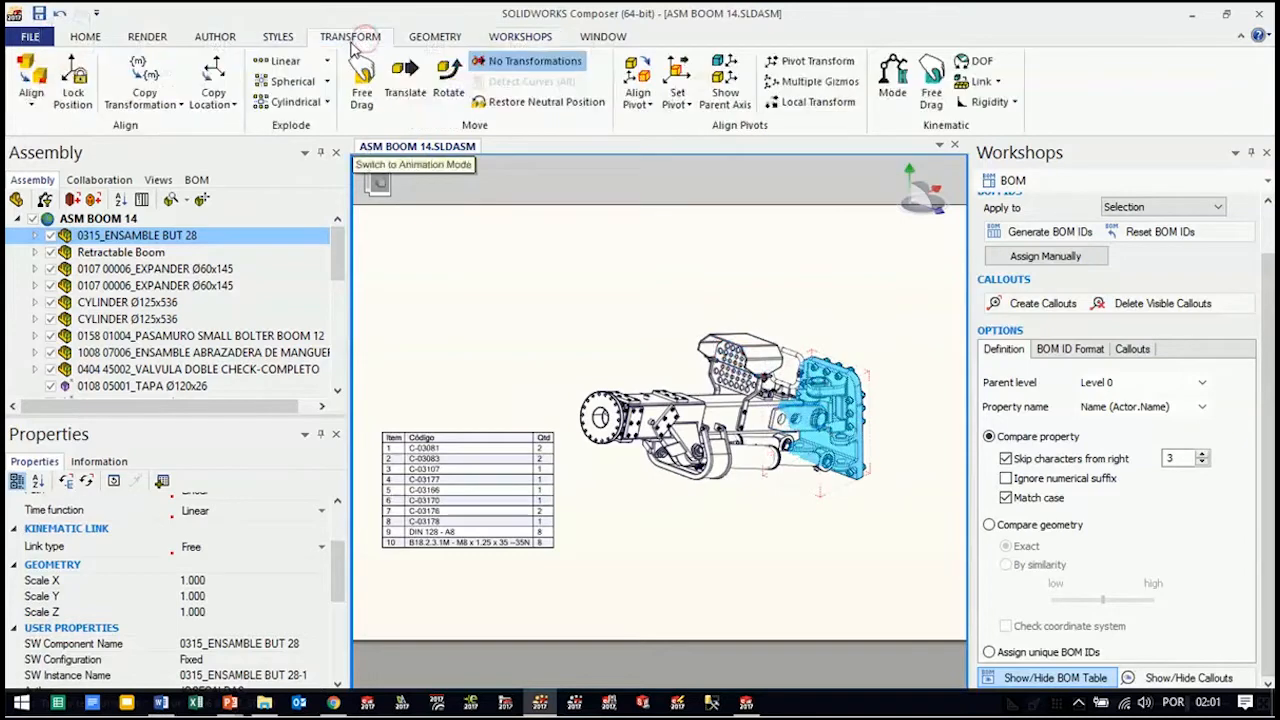
{"action": "left_click", "coordinate": [405, 100]}
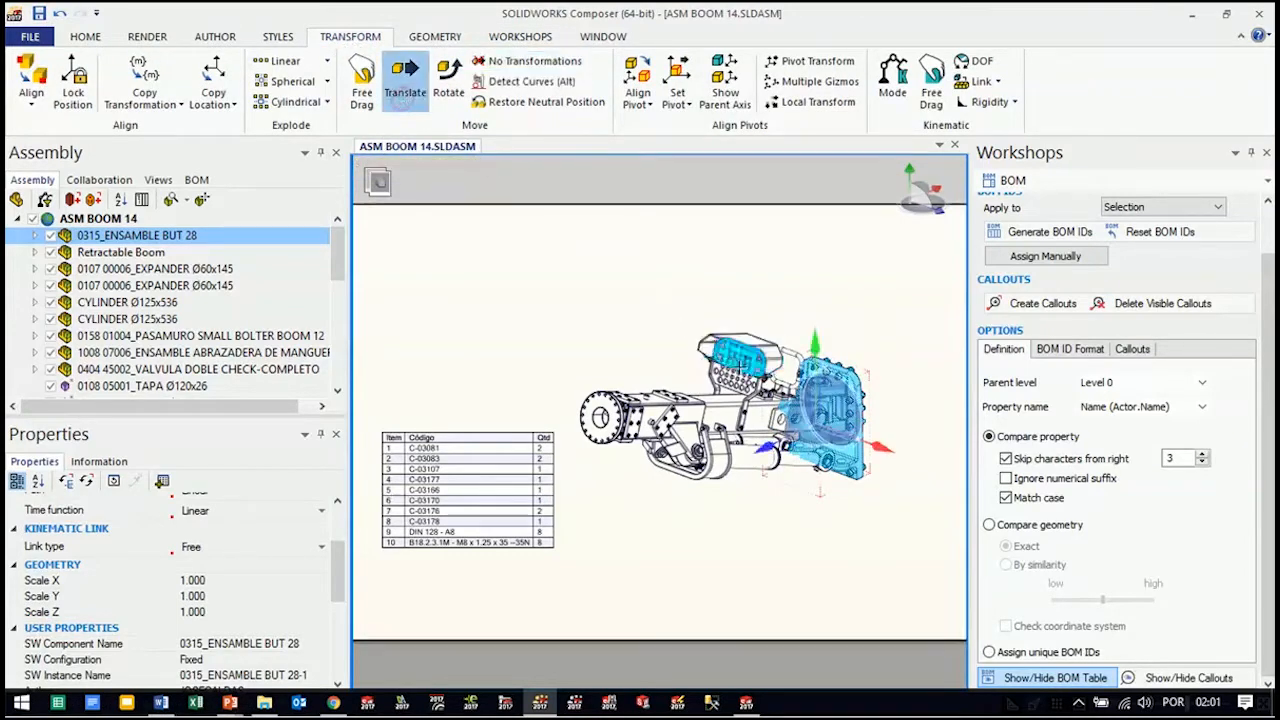
{"action": "left_click_drag", "start_coordinate": [758, 446], "coordinate": [810, 418]}
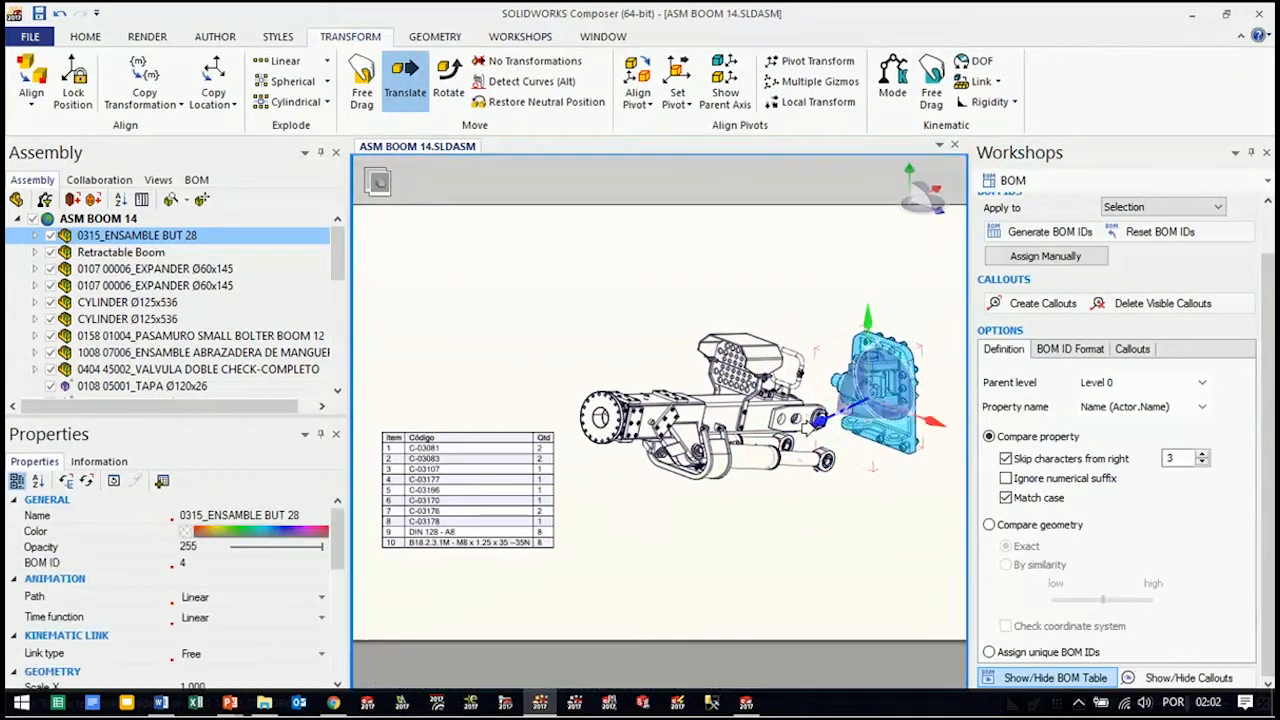
{"action": "left_click", "coordinate": [865, 568]}
Translate the PASAMURO SMALL BOLTER BOOM 12, ENSAMBLE ABRAZADERA and VALVULA DOBLE CHECK subassemblies together straight up above the boom
{"action": "left_click_drag", "start_coordinate": [339, 252], "coordinate": [340, 274]}
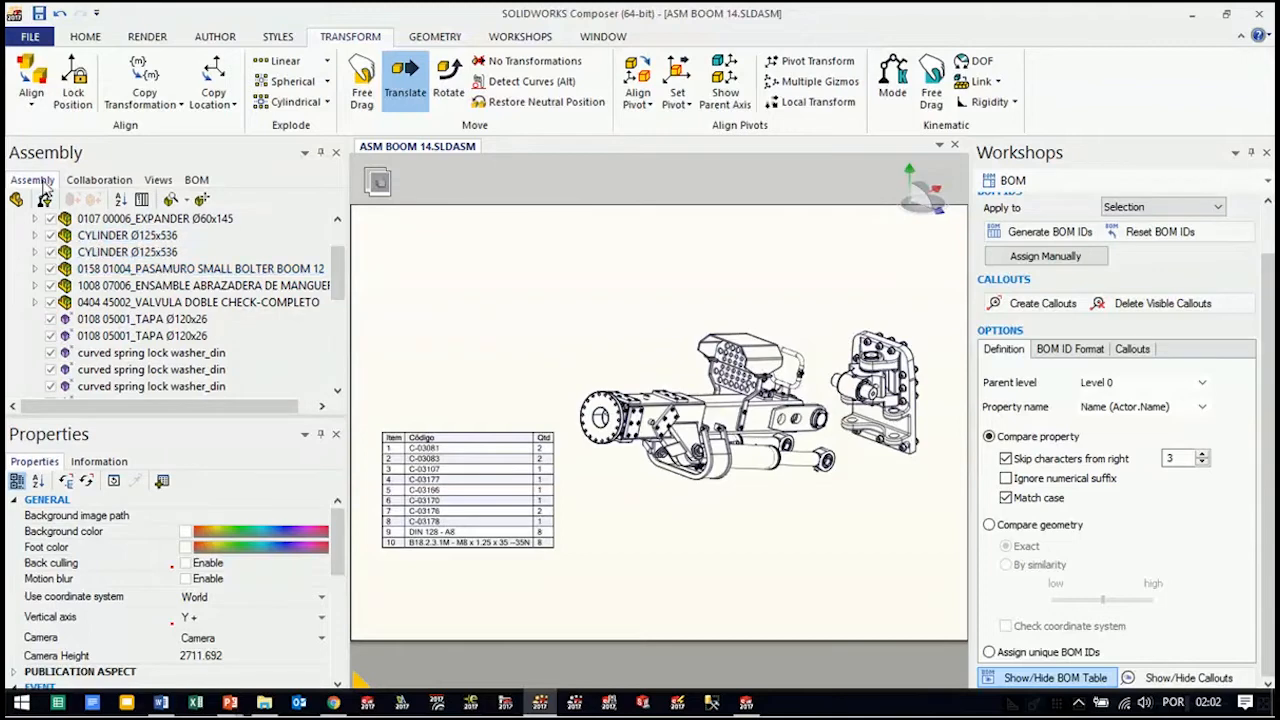
{"action": "left_click", "coordinate": [195, 268]}
{"action": "left_click", "coordinate": [197, 286], "text": "ctrl"}
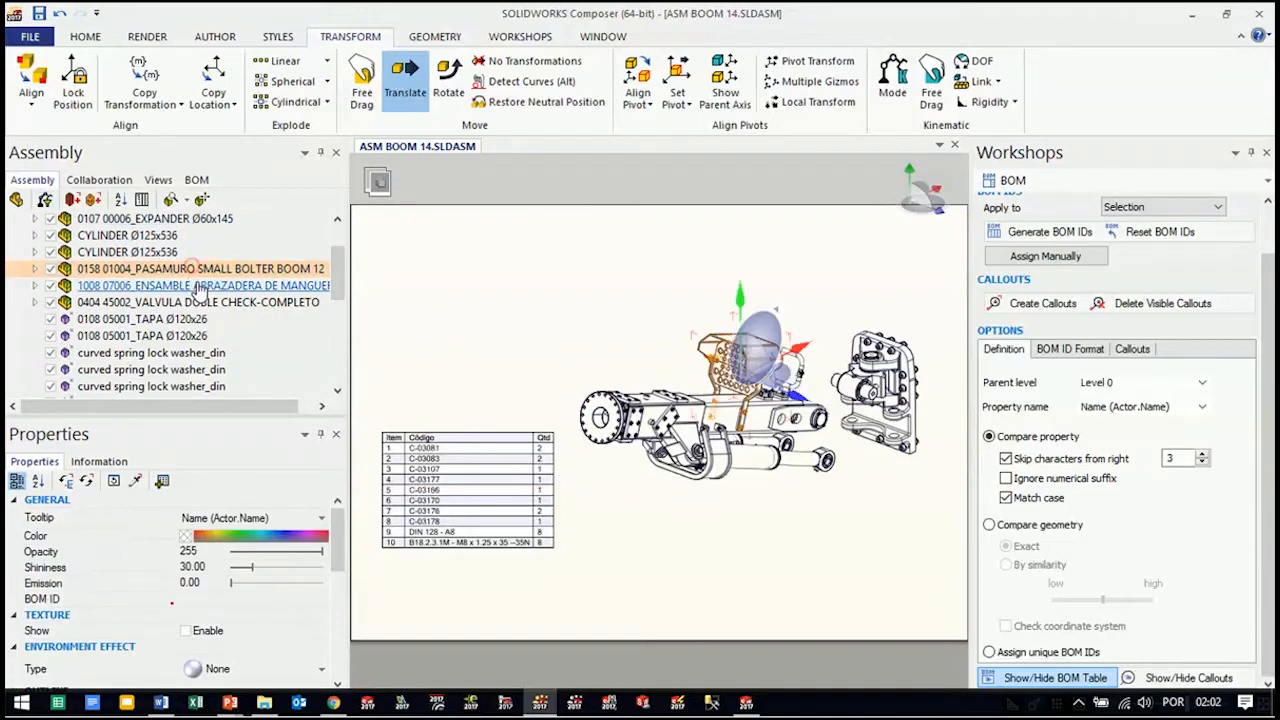
{"action": "left_click", "coordinate": [196, 301], "text": "ctrl"}
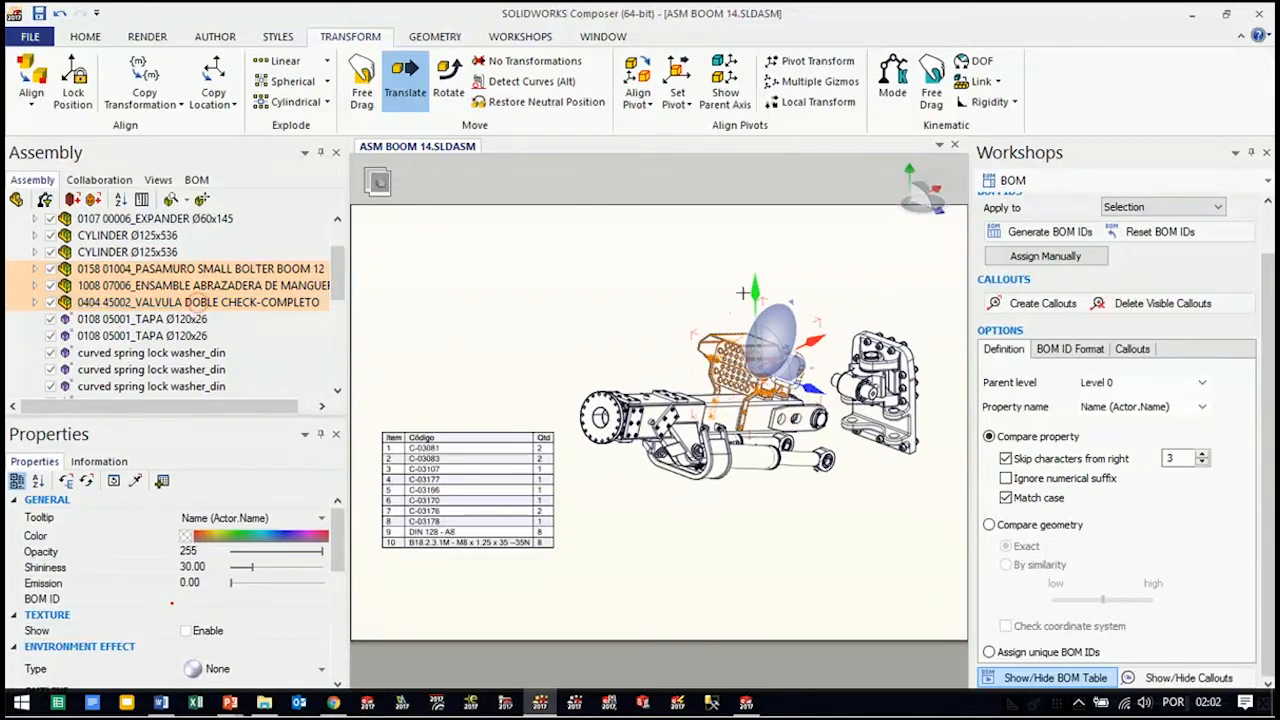
{"action": "left_click_drag", "start_coordinate": [752, 290], "coordinate": [750, 216]}
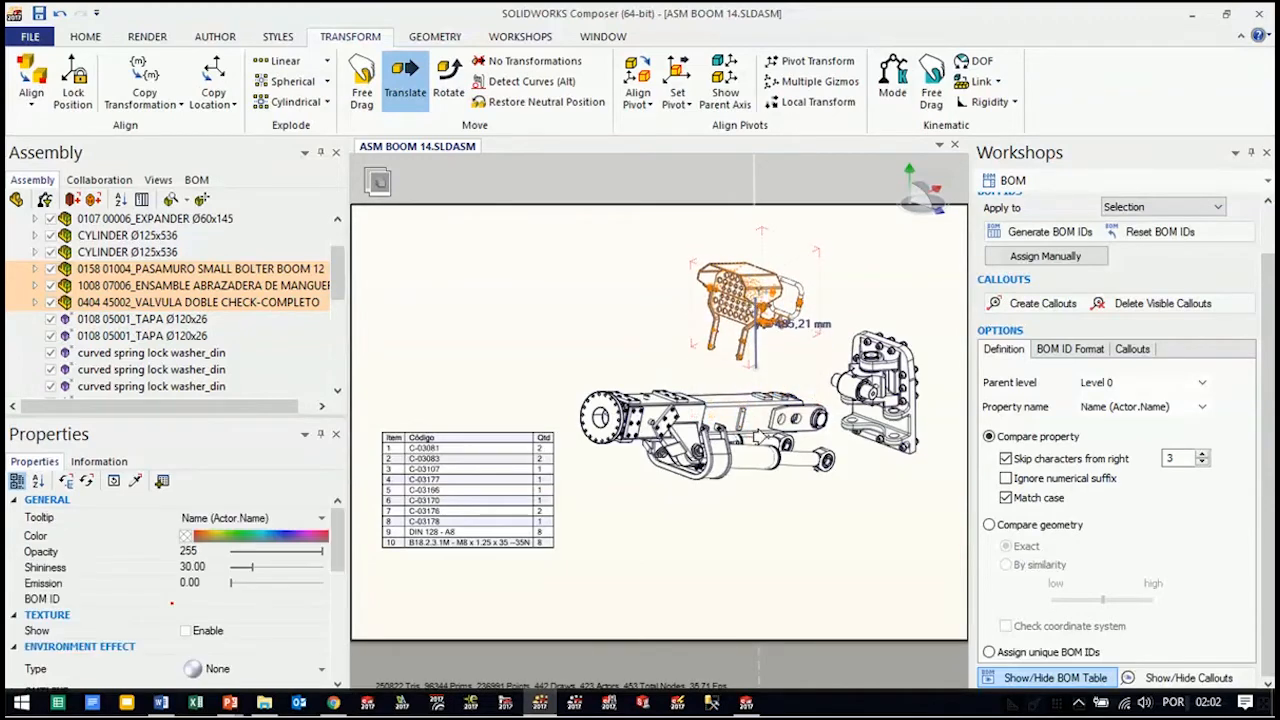
{"action": "left_click", "coordinate": [764, 585]}
Translate the 0107 00006_EXPANDER Ø60x145 about 505 mm along its axis out of the cylinder mount
{"action": "left_click_drag", "start_coordinate": [771, 514], "coordinate": [729, 540]}
{"action": "middle_click_drag", "start_coordinate": [729, 540], "coordinate": [748, 514]}
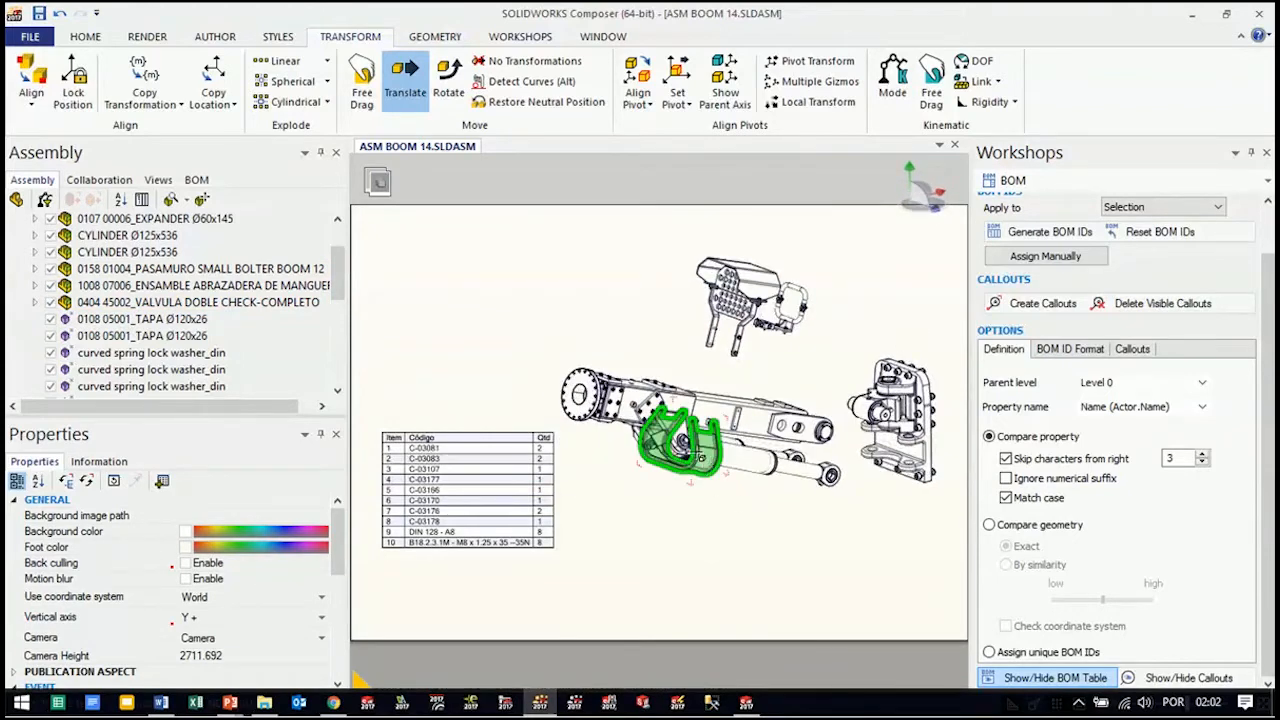
{"action": "scroll", "coordinate": [697, 445], "scroll_direction": "up", "scroll_amount": 5}
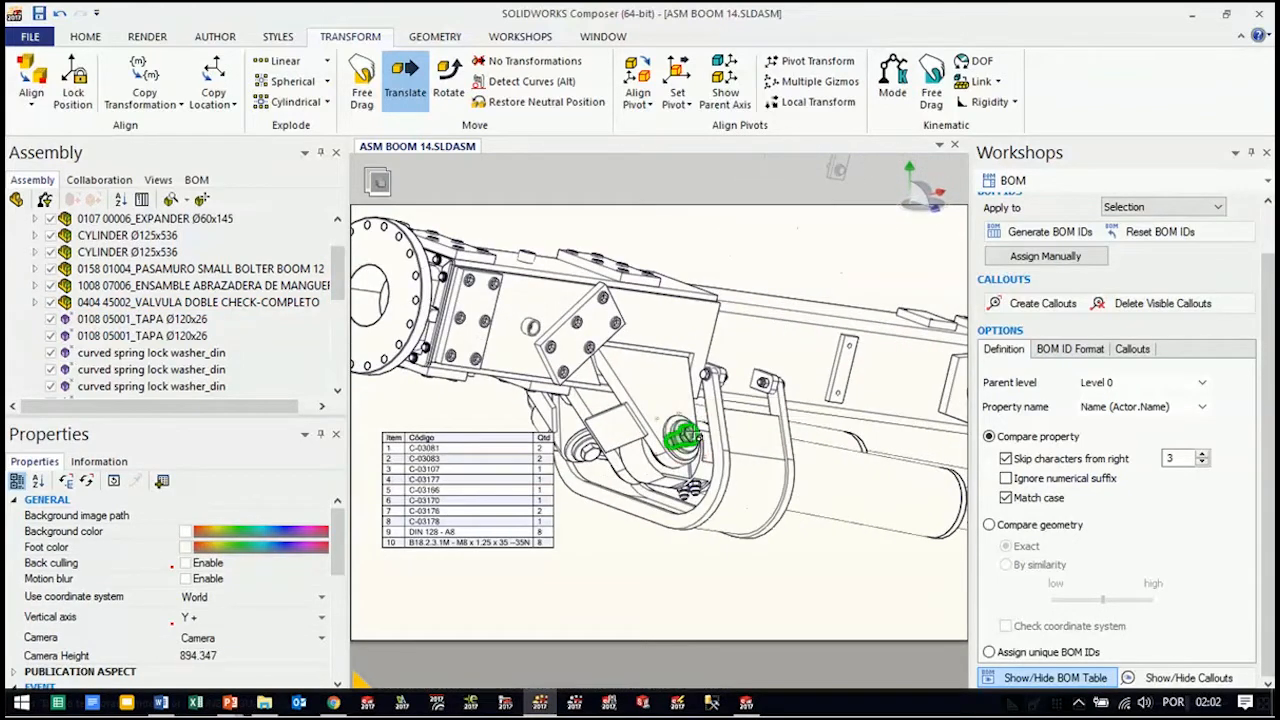
{"action": "left_click", "coordinate": [695, 475]}
{"action": "left_click", "coordinate": [690, 438]}
{"action": "left_click_drag", "start_coordinate": [694, 436], "coordinate": [858, 372], "text": "alt"}
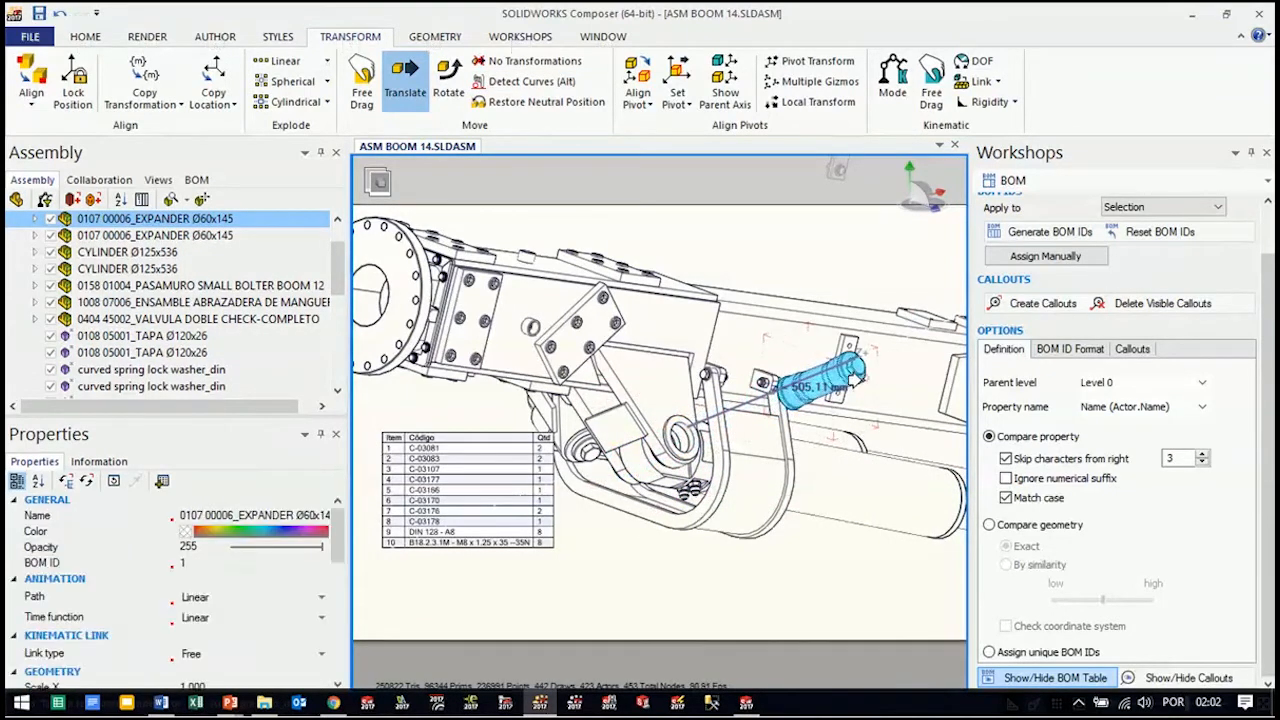
{"action": "left_click", "coordinate": [860, 545]}
Translate the front CYLINDER Ø125x536 out of the boom and place it below the assembly
{"action": "scroll", "coordinate": [860, 540], "scroll_direction": "down", "scroll_amount": 4}
{"action": "mouse_move", "coordinate": [861, 541]}
{"action": "right_mouse_down"}
{"action": "mouse_move", "coordinate": [849, 537]}
{"action": "mouse_move", "coordinate": [874, 526]}
{"action": "right_mouse_up"}
{"action": "scroll", "coordinate": [868, 522], "scroll_direction": "down", "scroll_amount": 1}
{"action": "right_click_drag", "start_coordinate": [798, 473], "coordinate": [846, 497]}
{"action": "scroll", "coordinate": [806, 521], "scroll_direction": "down", "scroll_amount": 4}
{"action": "right_click_drag", "start_coordinate": [814, 551], "coordinate": [749, 451]}
{"action": "scroll", "coordinate": [749, 451], "scroll_direction": "up", "scroll_amount": 3}
{"action": "middle_click_drag", "start_coordinate": [818, 371], "coordinate": [746, 430]}
{"action": "mouse_move", "coordinate": [744, 429]}
{"action": "right_mouse_down"}
{"action": "mouse_move", "coordinate": [735, 407]}
{"action": "mouse_move", "coordinate": [746, 419]}
{"action": "right_mouse_up"}
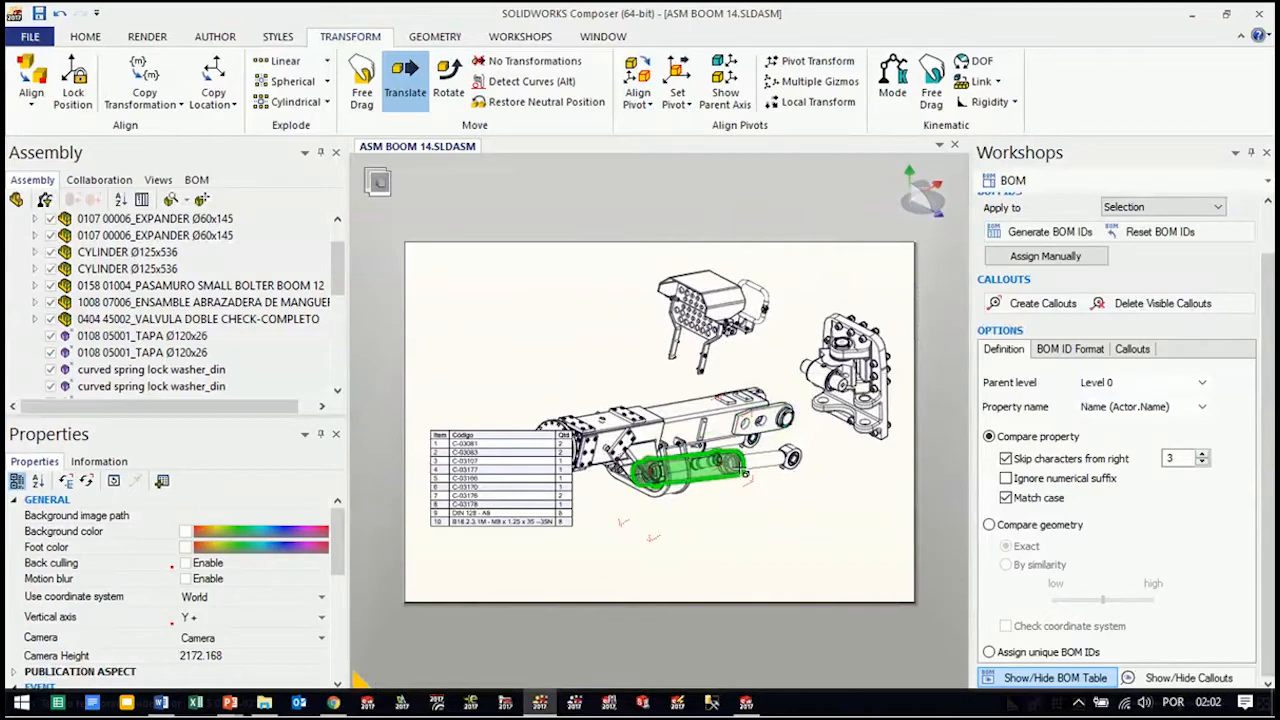
{"action": "left_click", "coordinate": [745, 470], "text": "alt"}
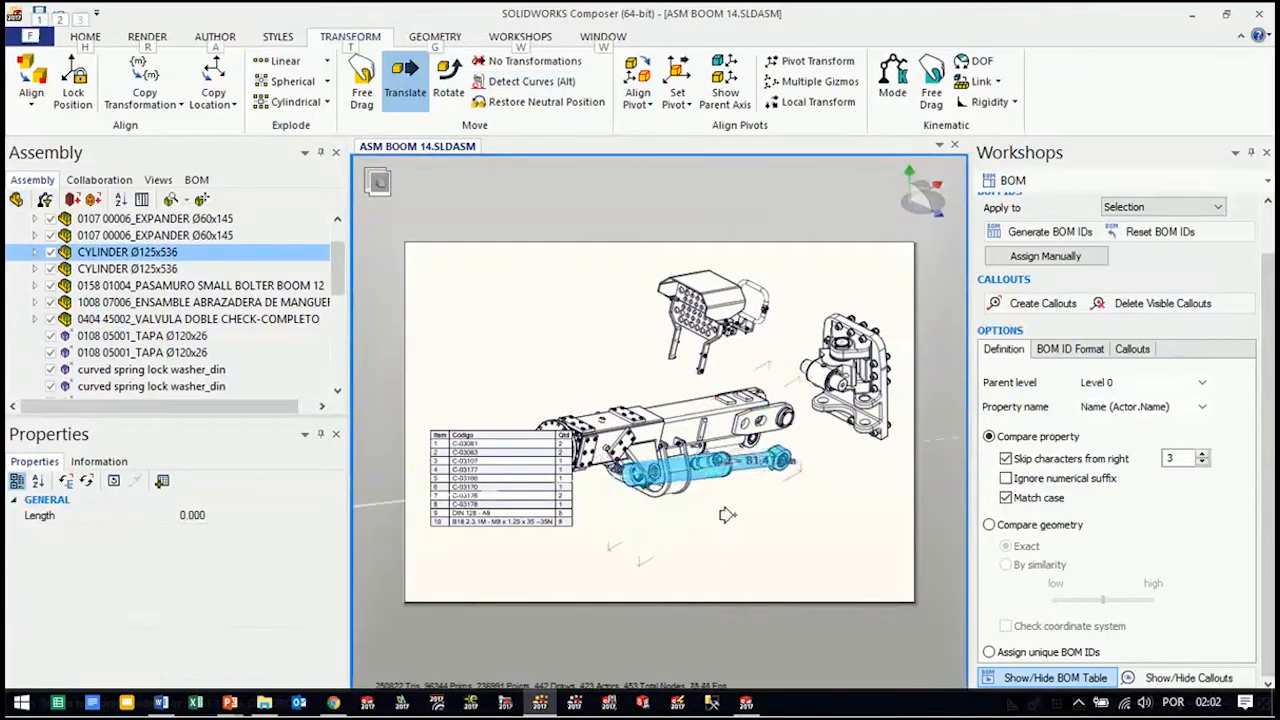
{"action": "left_click_drag", "start_coordinate": [767, 500], "coordinate": [777, 502], "text": "alt"}
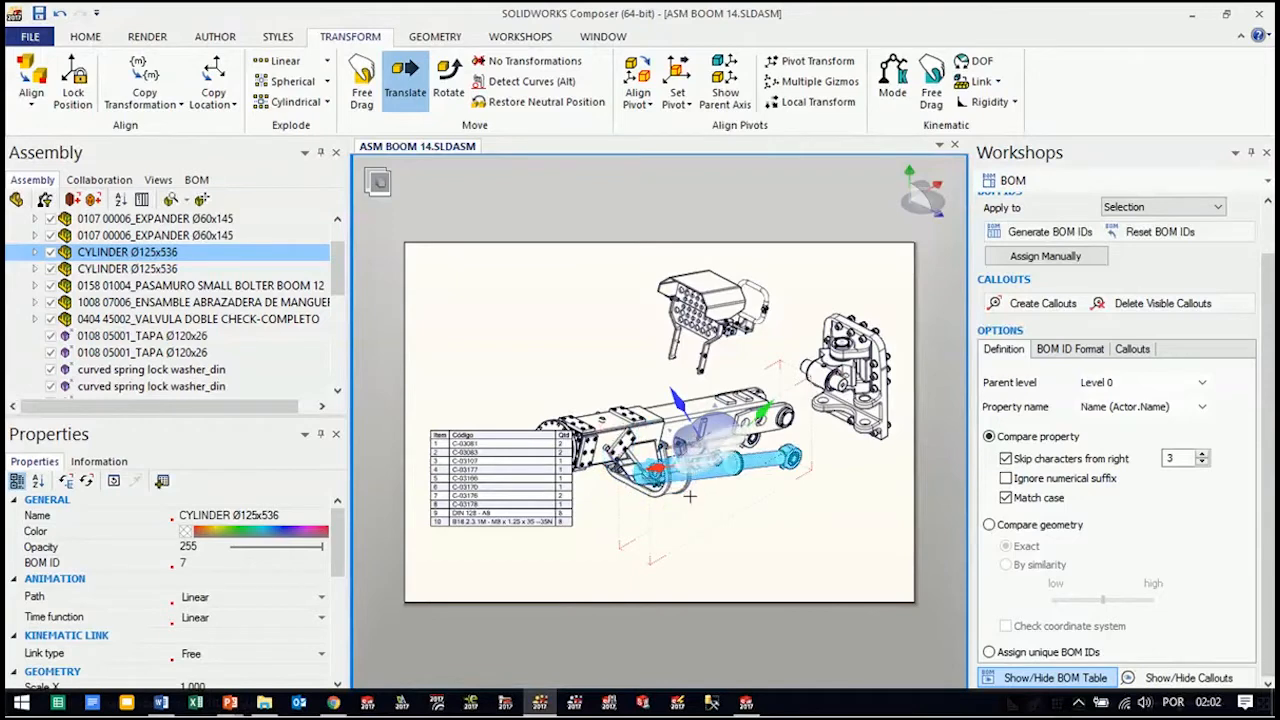
{"action": "left_click_drag", "start_coordinate": [667, 399], "coordinate": [712, 493]}
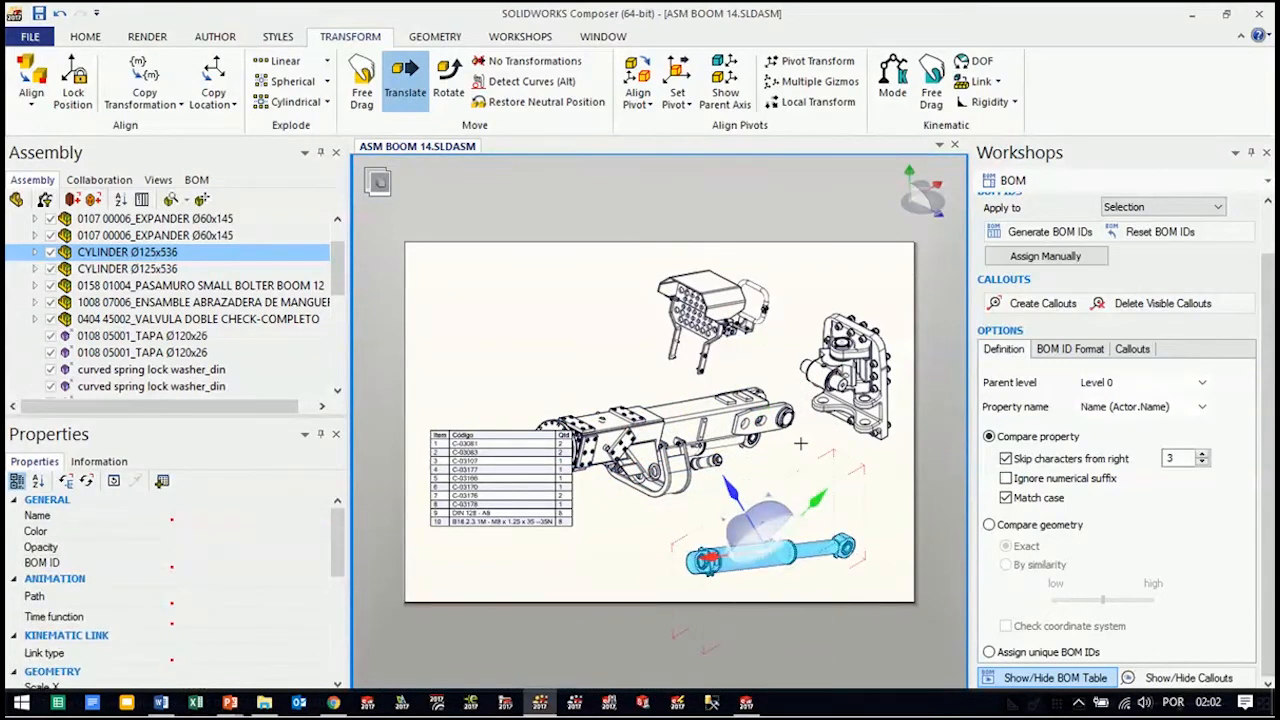
{"action": "left_click", "coordinate": [802, 460]}
Update the Lista de Materiais view with the exploded layout and BOM table, and display the Padrão view
{"action": "scroll", "coordinate": [802, 460], "scroll_direction": "down", "scroll_amount": 2}
{"action": "mouse_move", "coordinate": [802, 460]}
{"action": "right_mouse_down"}
{"action": "mouse_move", "coordinate": [796, 440]}
{"action": "mouse_move", "coordinate": [828, 444]}
{"action": "mouse_move", "coordinate": [809, 434]}
{"action": "mouse_move", "coordinate": [808, 452]}
{"action": "right_mouse_up"}
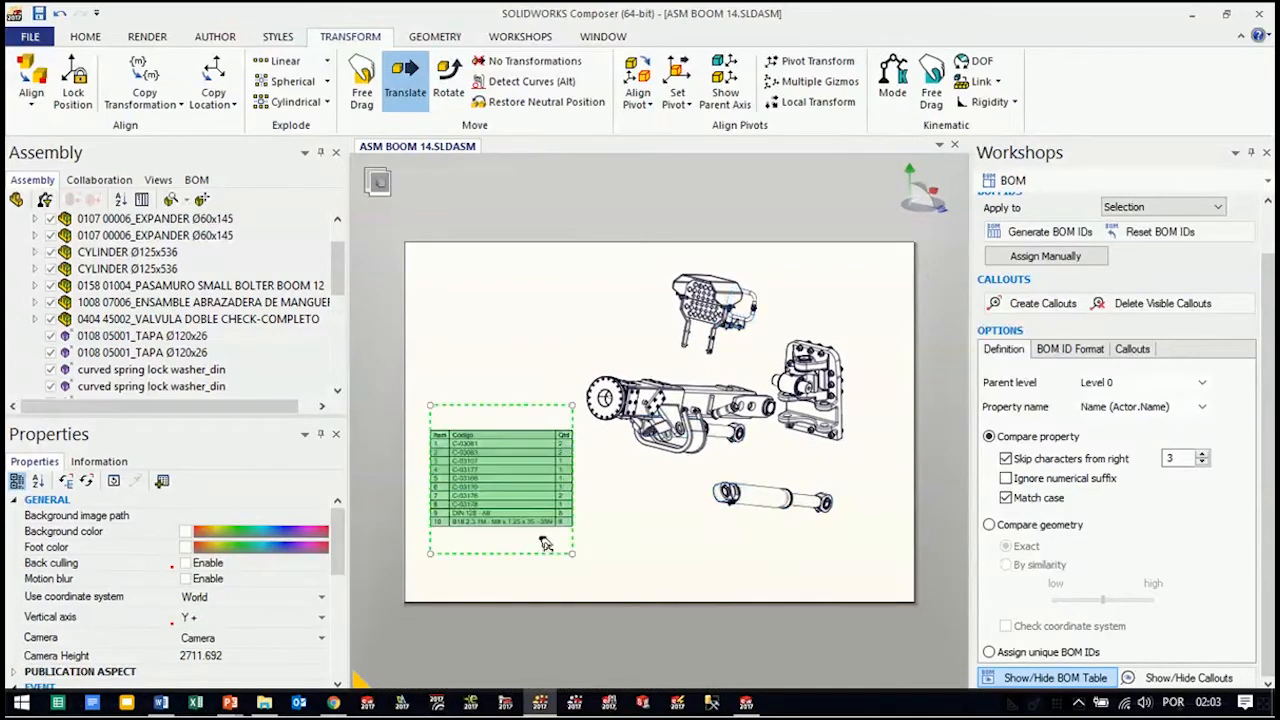
{"action": "right_click_drag", "start_coordinate": [821, 456], "coordinate": [806, 456]}
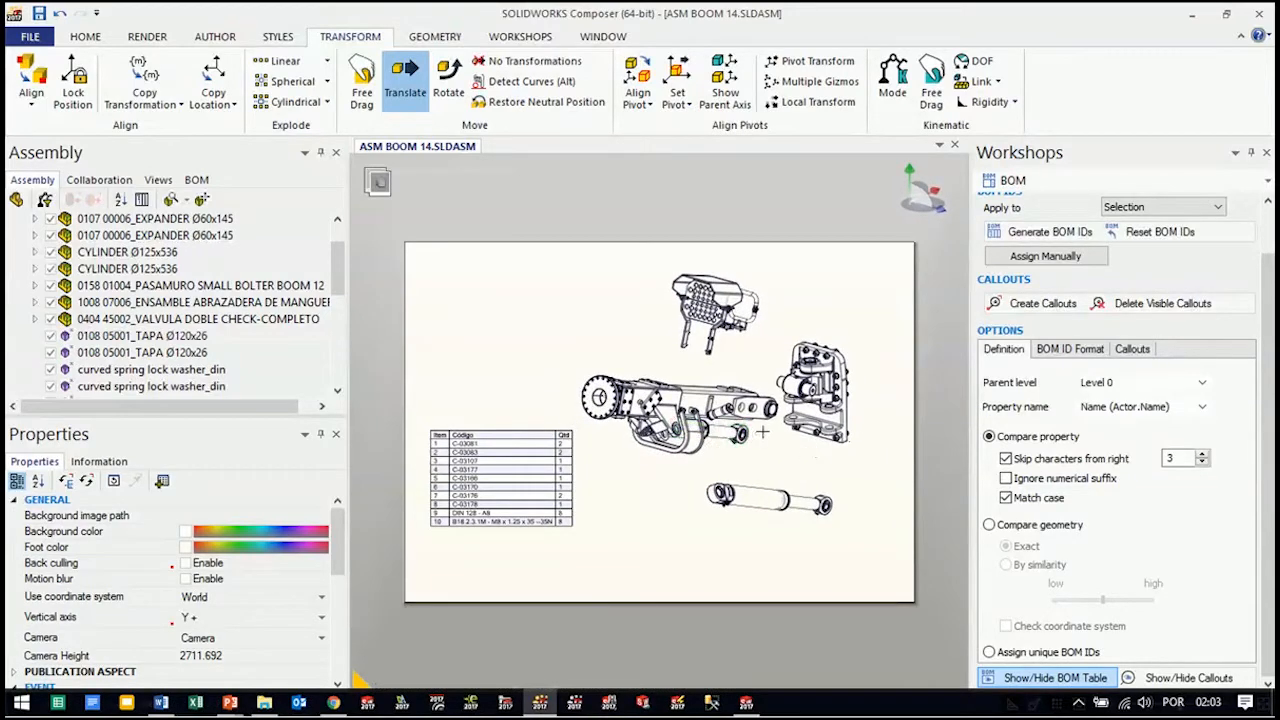
{"action": "mouse_move", "coordinate": [792, 411]}
{"action": "middle_mouse_down"}
{"action": "mouse_move", "coordinate": [776, 413]}
{"action": "mouse_move", "coordinate": [797, 399]}
{"action": "middle_mouse_up"}
{"action": "right_click_drag", "start_coordinate": [808, 378], "coordinate": [795, 383]}
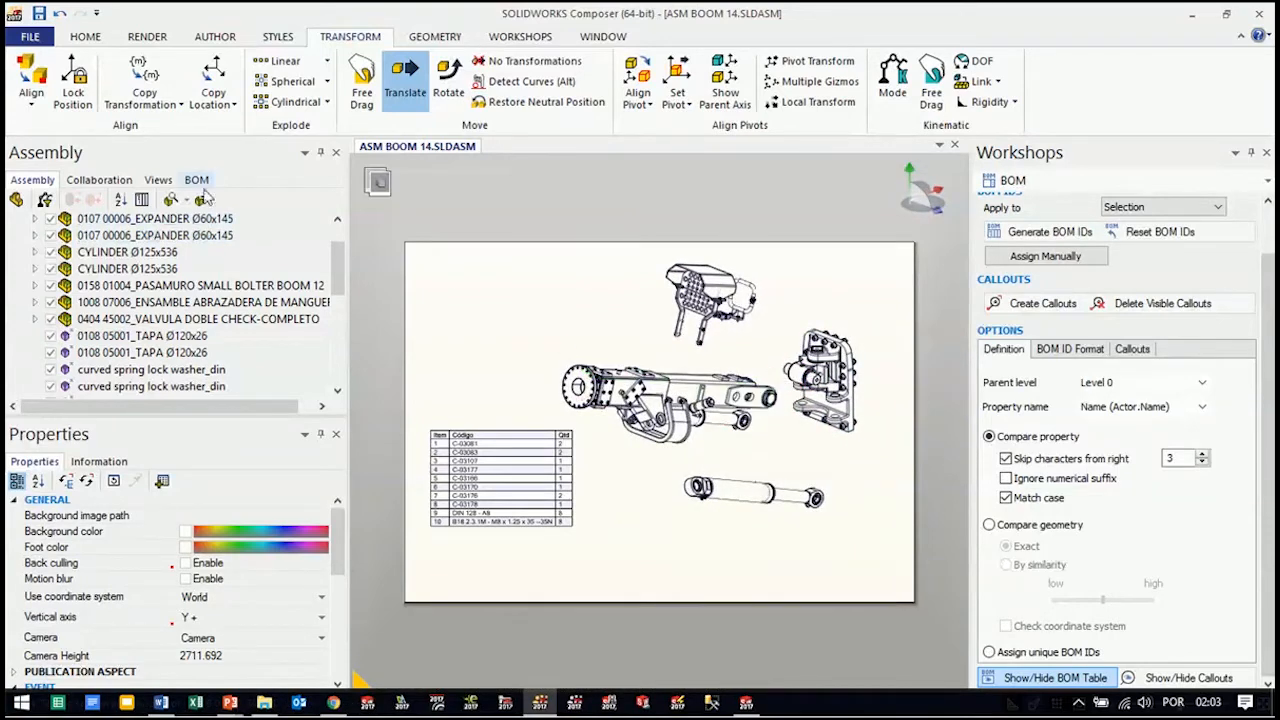
{"action": "left_click", "coordinate": [158, 181]}
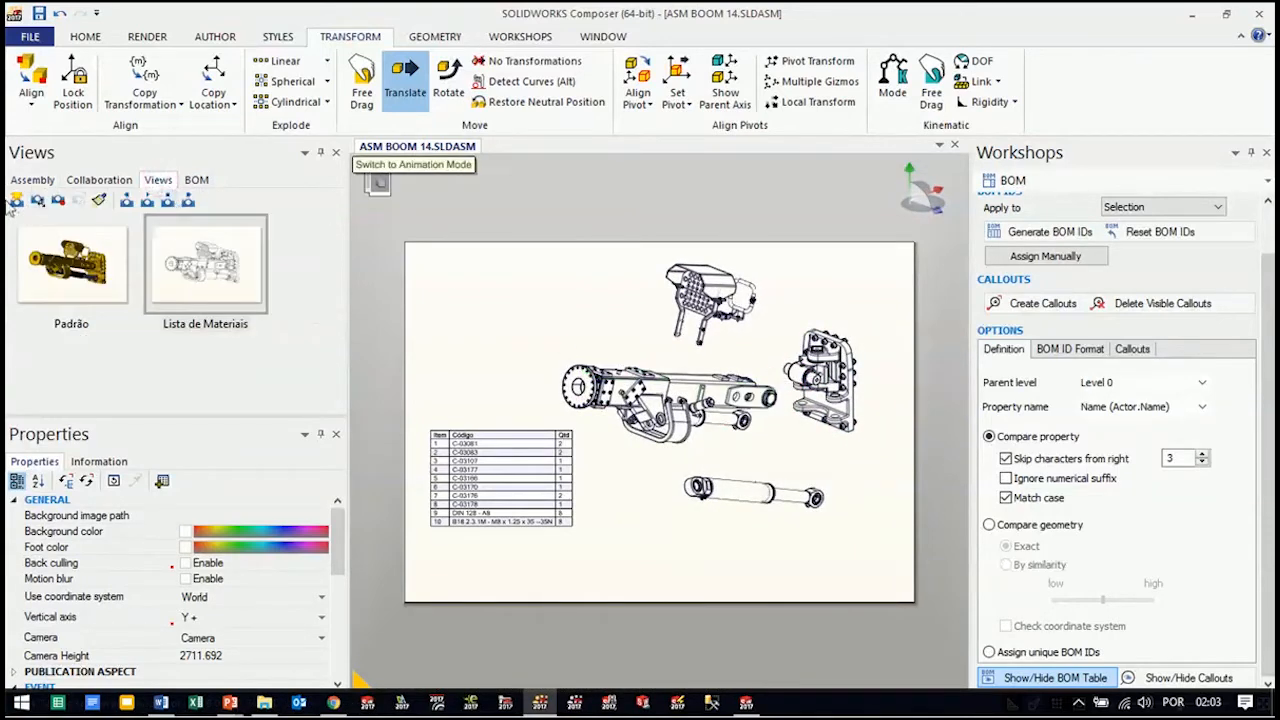
{"action": "left_click", "coordinate": [59, 201]}
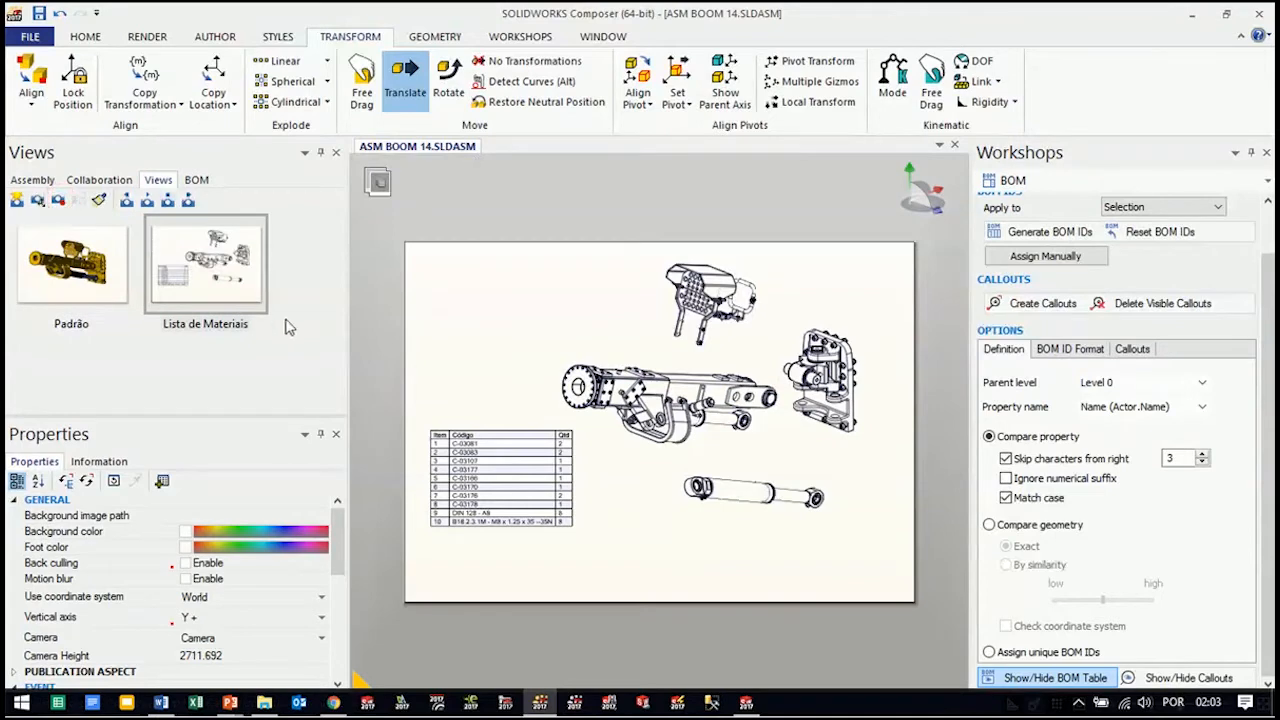
{"action": "left_click", "coordinate": [105, 288]}
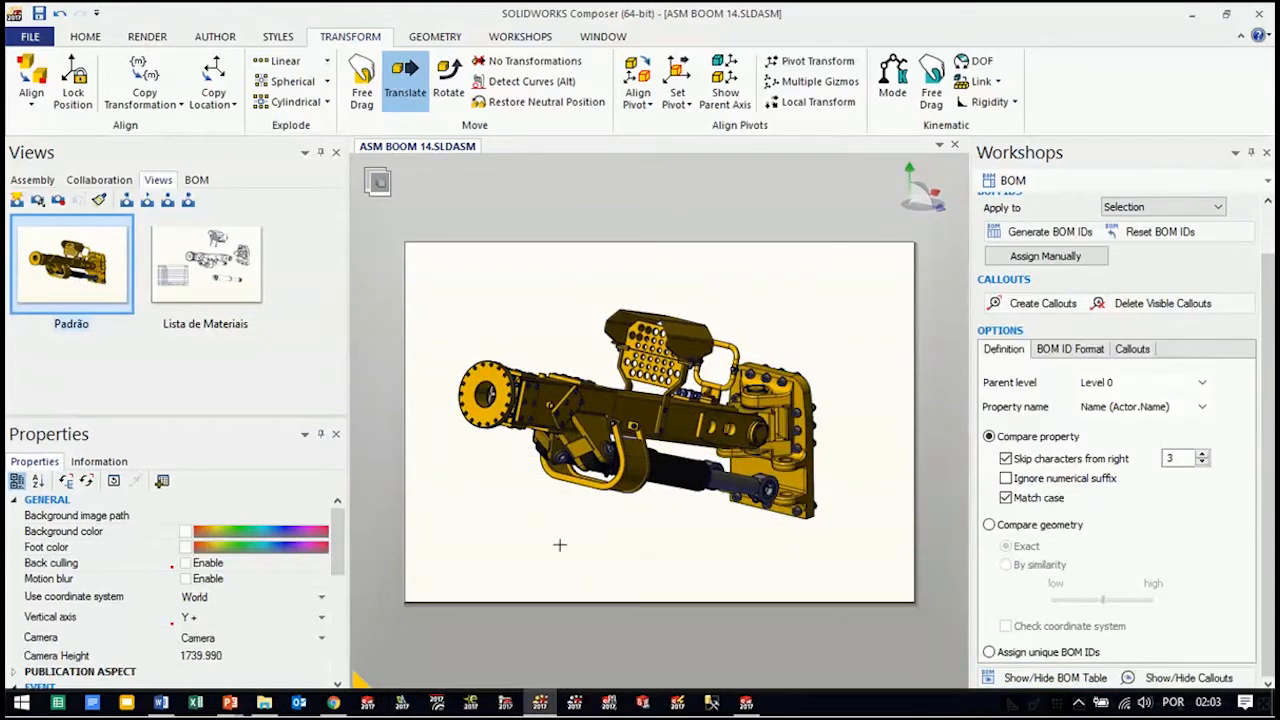
Display the Lista de Materiais view and preview it as a technical illustration with the HLR (Silhouette per object) + Shadows profile
{"action": "left_click", "coordinate": [193, 298]}
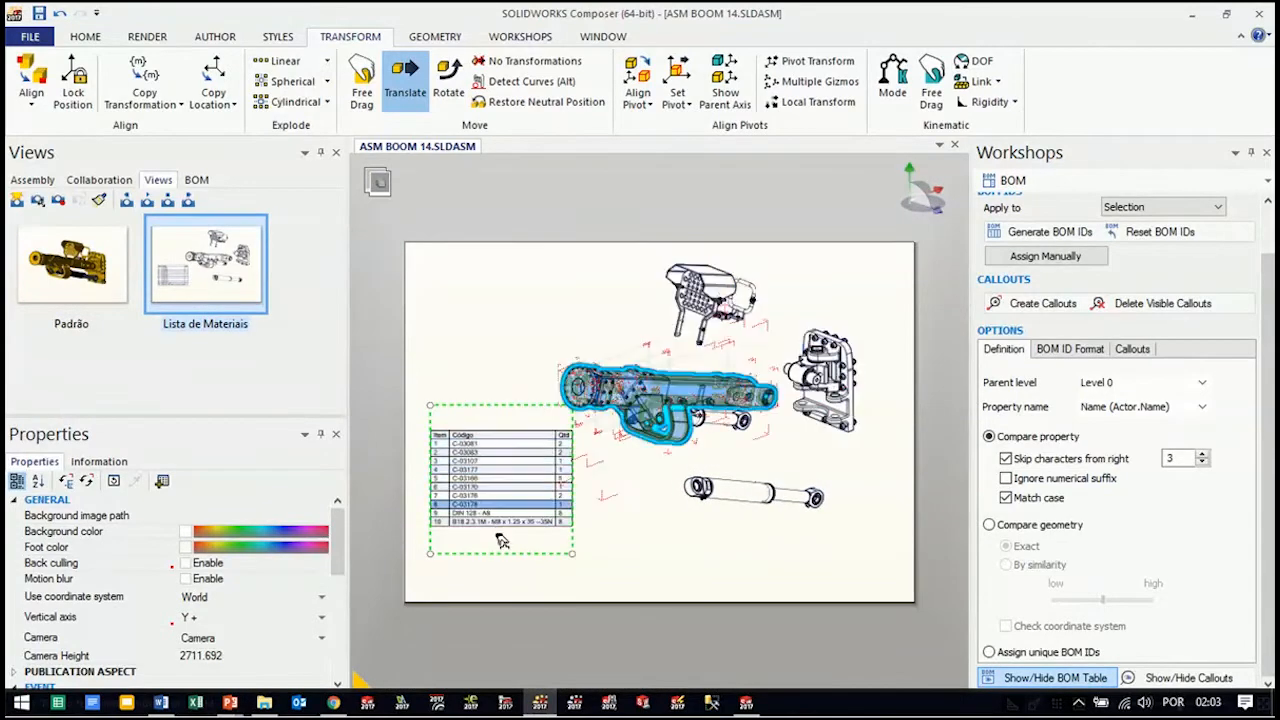
{"action": "left_click", "coordinate": [493, 467]}
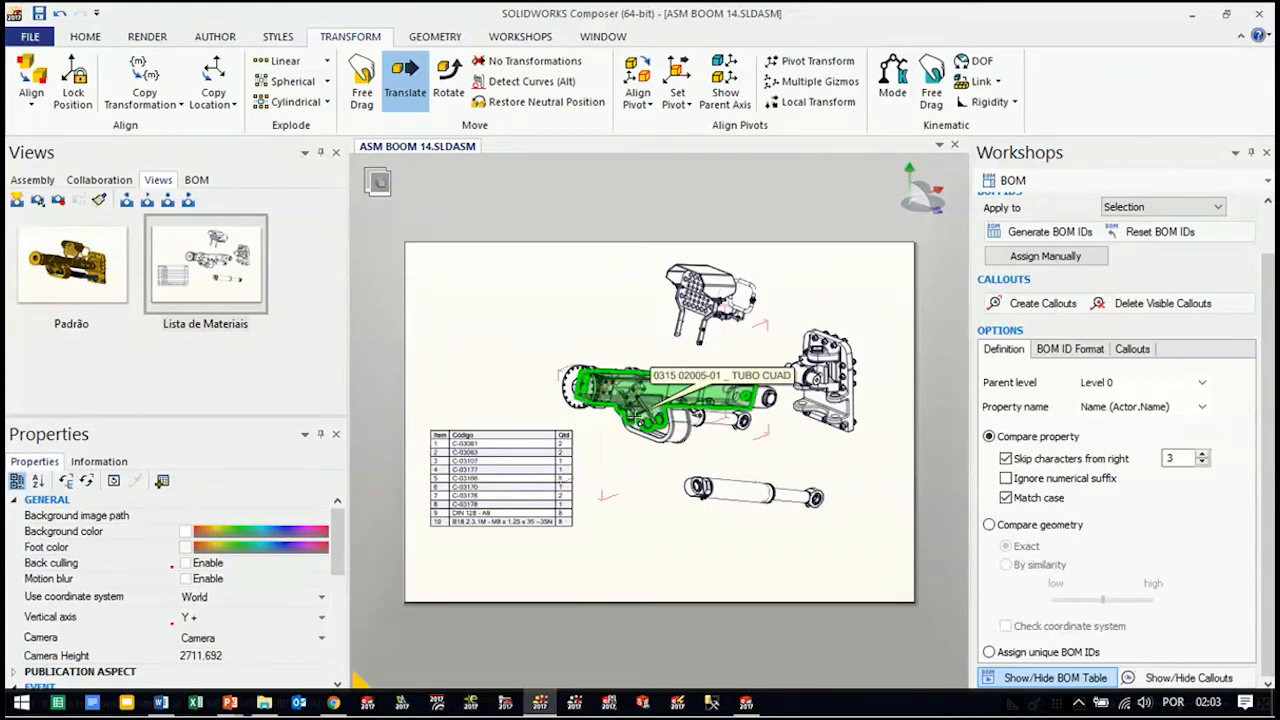
{"action": "left_click", "coordinate": [515, 38]}
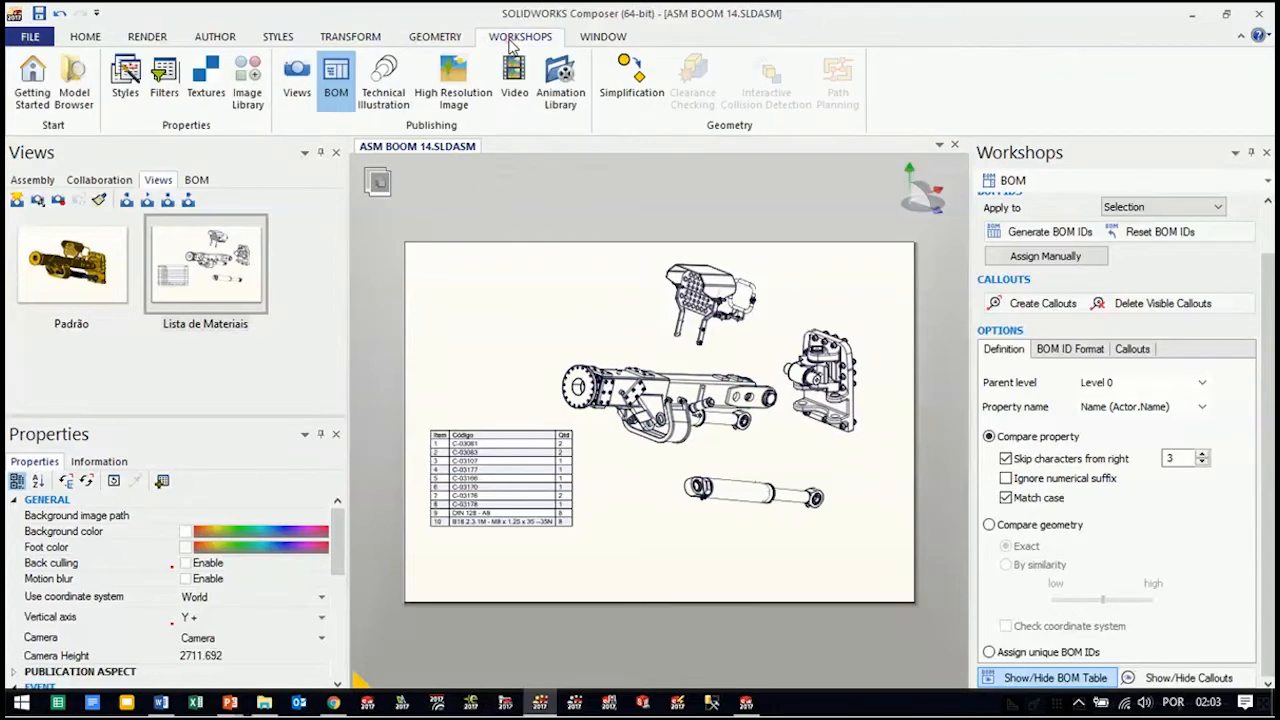
{"action": "left_click", "coordinate": [386, 104]}
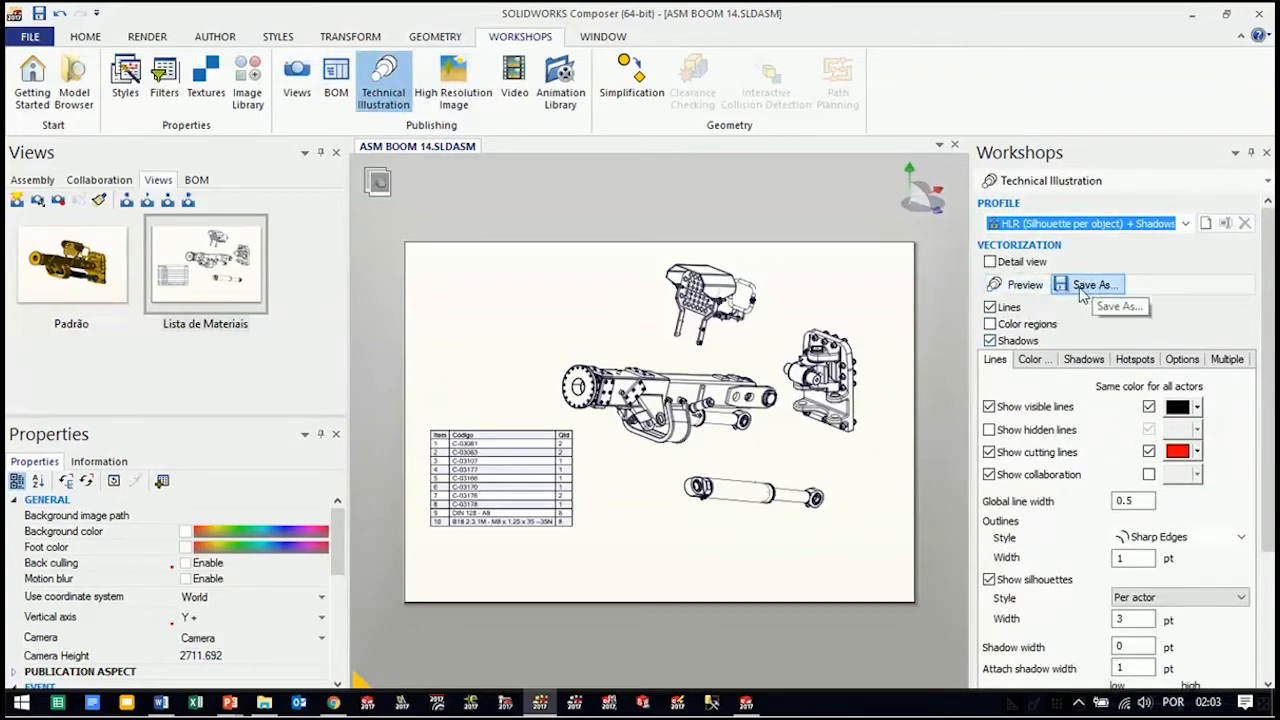
{"action": "left_click", "coordinate": [1021, 288]}
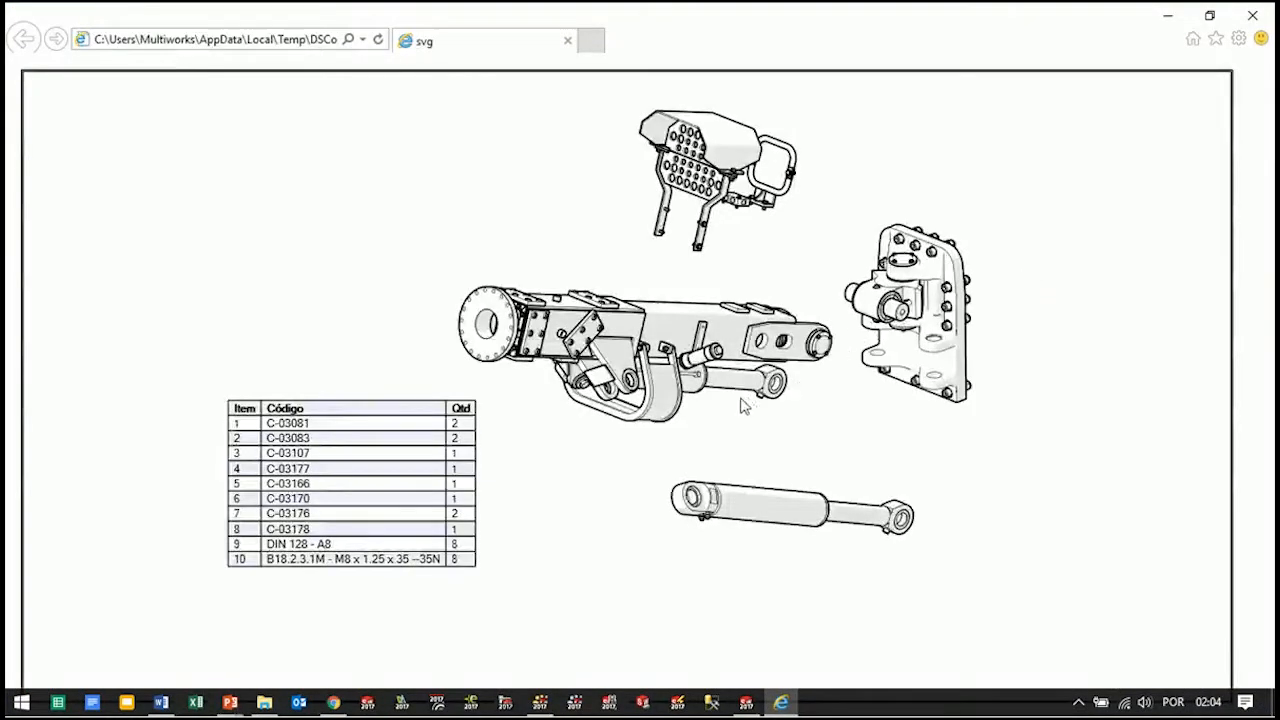
Examine the vector illustration preview at a reduced and at full window size, and close it
{"action": "left_click", "coordinate": [1209, 15]}
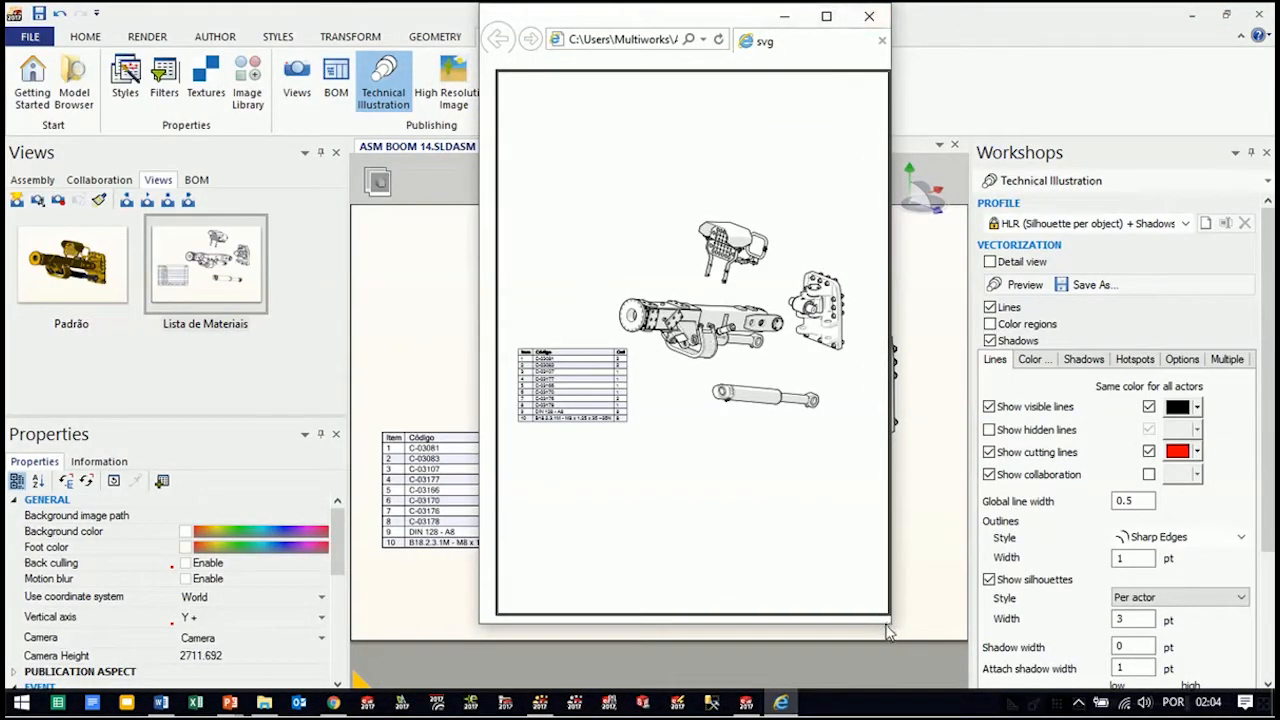
{"action": "left_click_drag", "start_coordinate": [889, 624], "coordinate": [1103, 588]}
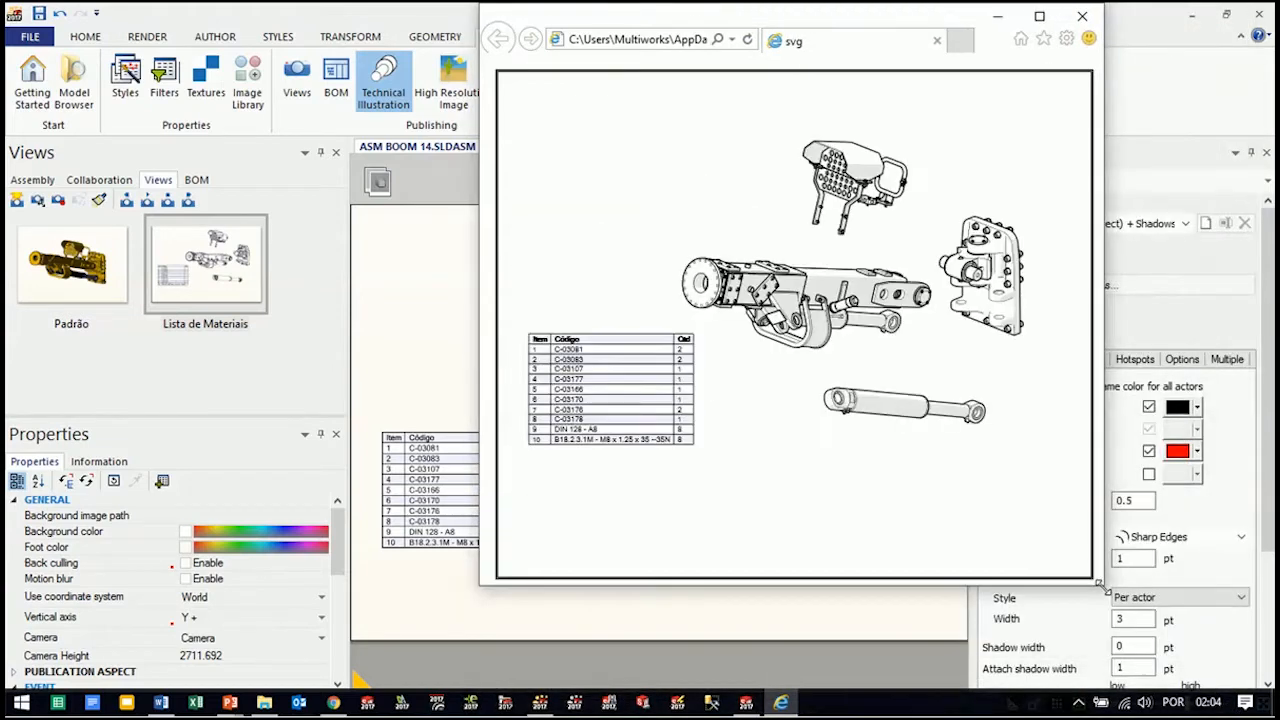
{"action": "left_click", "coordinate": [1039, 16]}
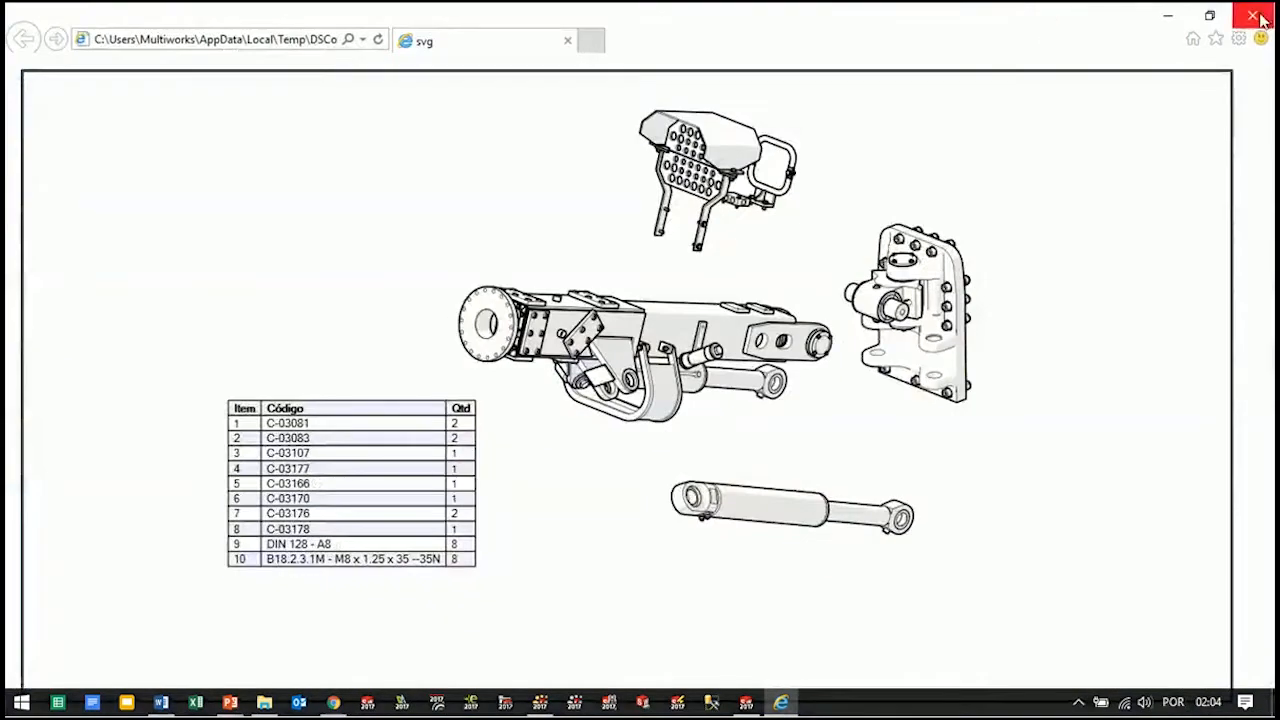
{"action": "left_click", "coordinate": [1255, 16]}
Review the technical illustration settings for colour regions, shadows, hotspots, options, multiple output and lines
{"action": "mouse_move", "coordinate": [1270, 366]}
{"action": "left_mouse_down"}
{"action": "mouse_move", "coordinate": [1266, 496]}
{"action": "mouse_move", "coordinate": [1267, 364]}
{"action": "left_mouse_up"}
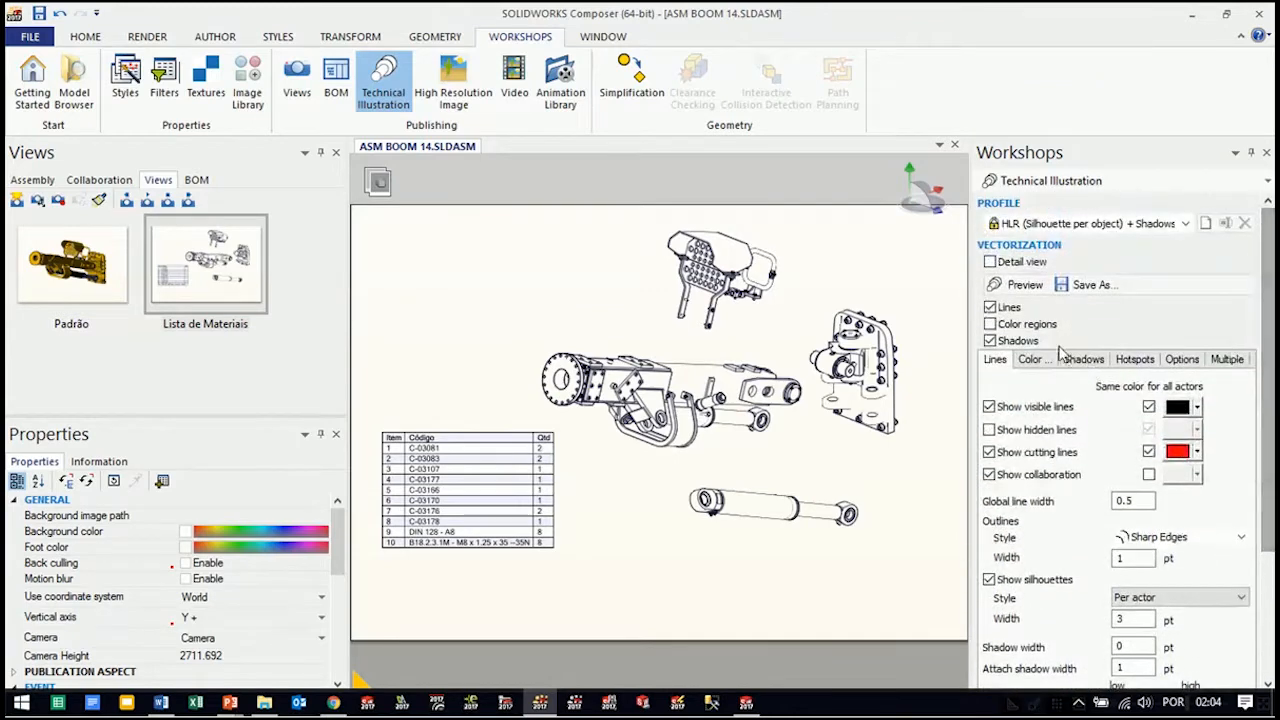
{"action": "left_click", "coordinate": [1034, 361]}
{"action": "left_click", "coordinate": [1084, 360]}
{"action": "left_click", "coordinate": [1134, 360]}
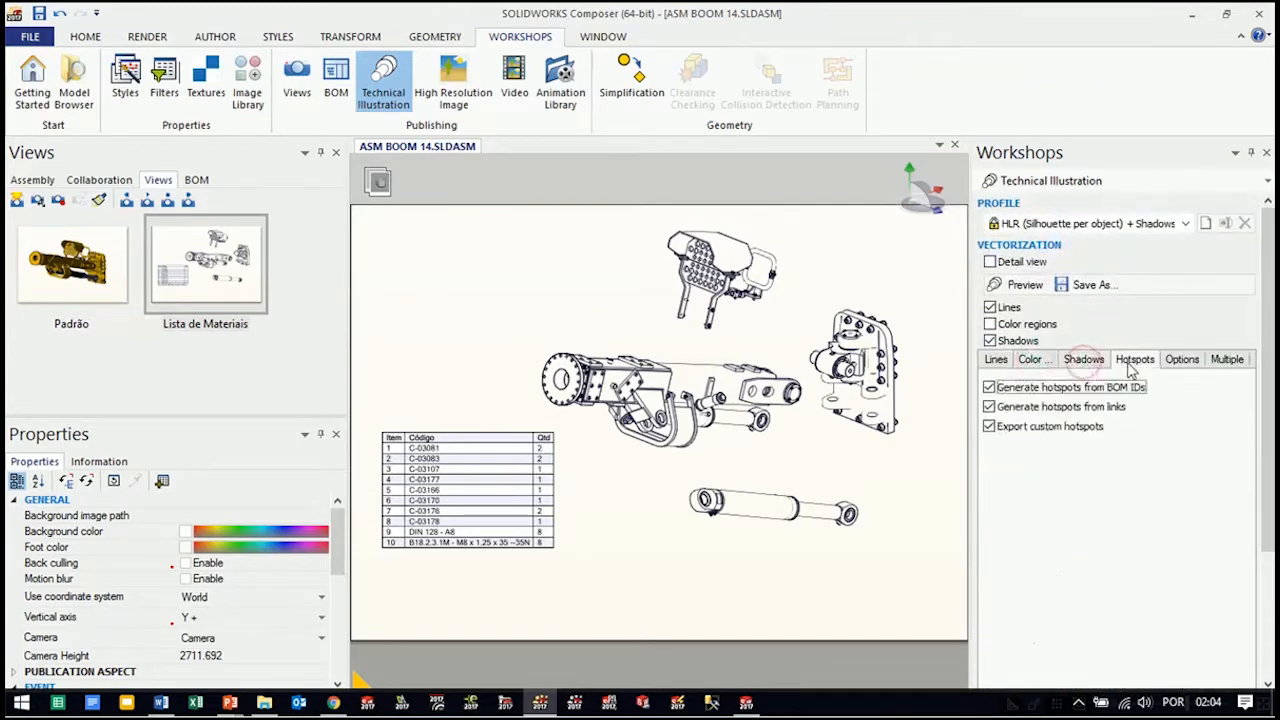
{"action": "left_click", "coordinate": [1182, 360]}
{"action": "left_click", "coordinate": [1222, 360]}
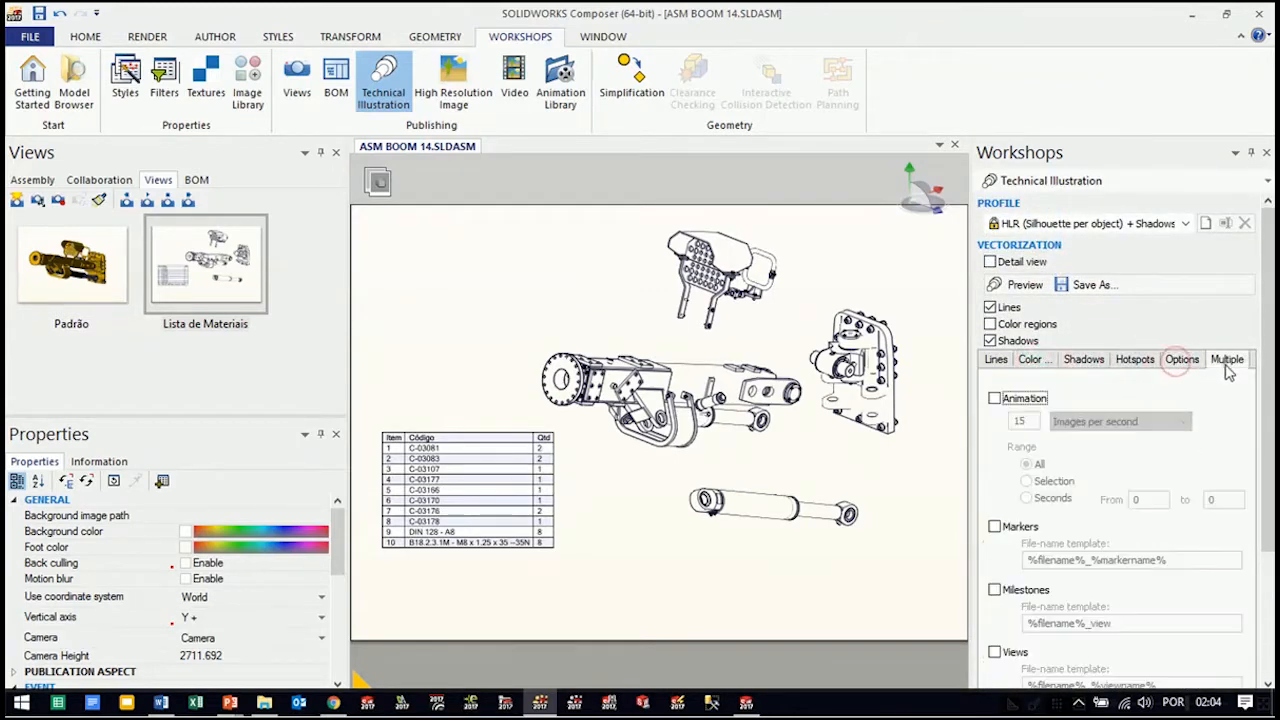
{"action": "left_click", "coordinate": [996, 361]}
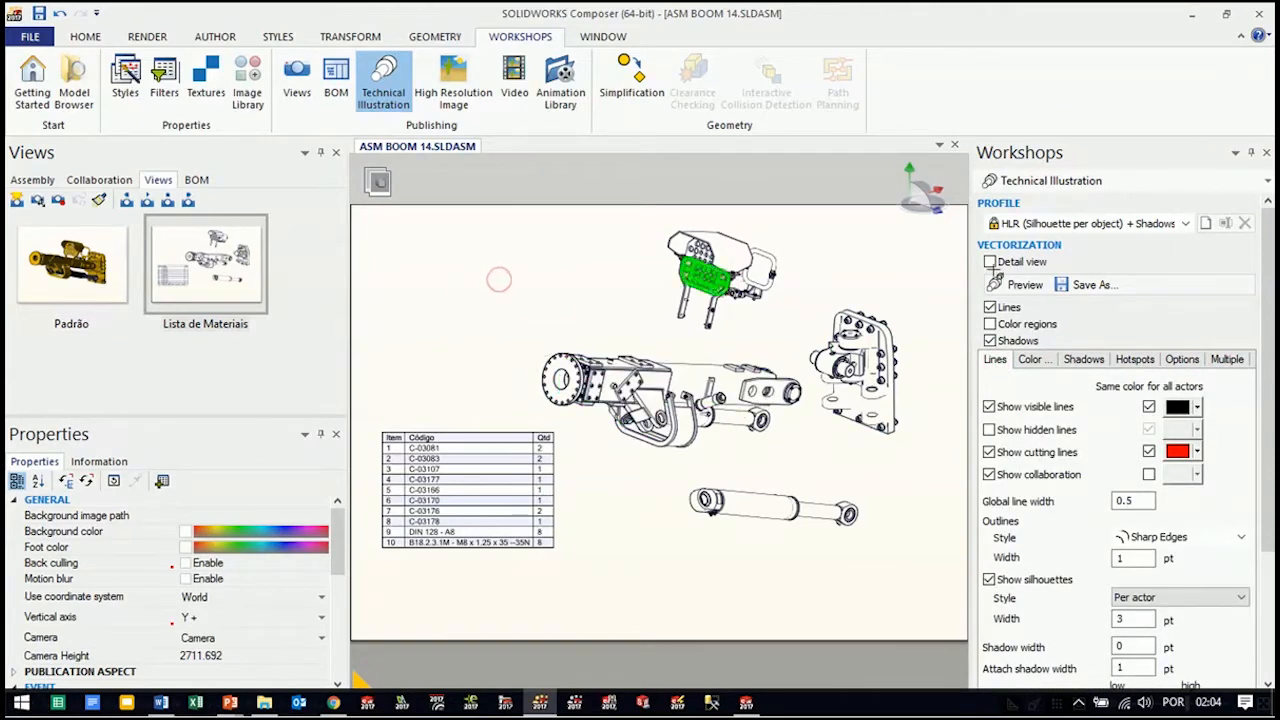
Collapse the Workshops pane, orbit the exploded assembly slightly and update the Lista de Materiais view with the new orientation
{"action": "left_click", "coordinate": [1252, 155]}
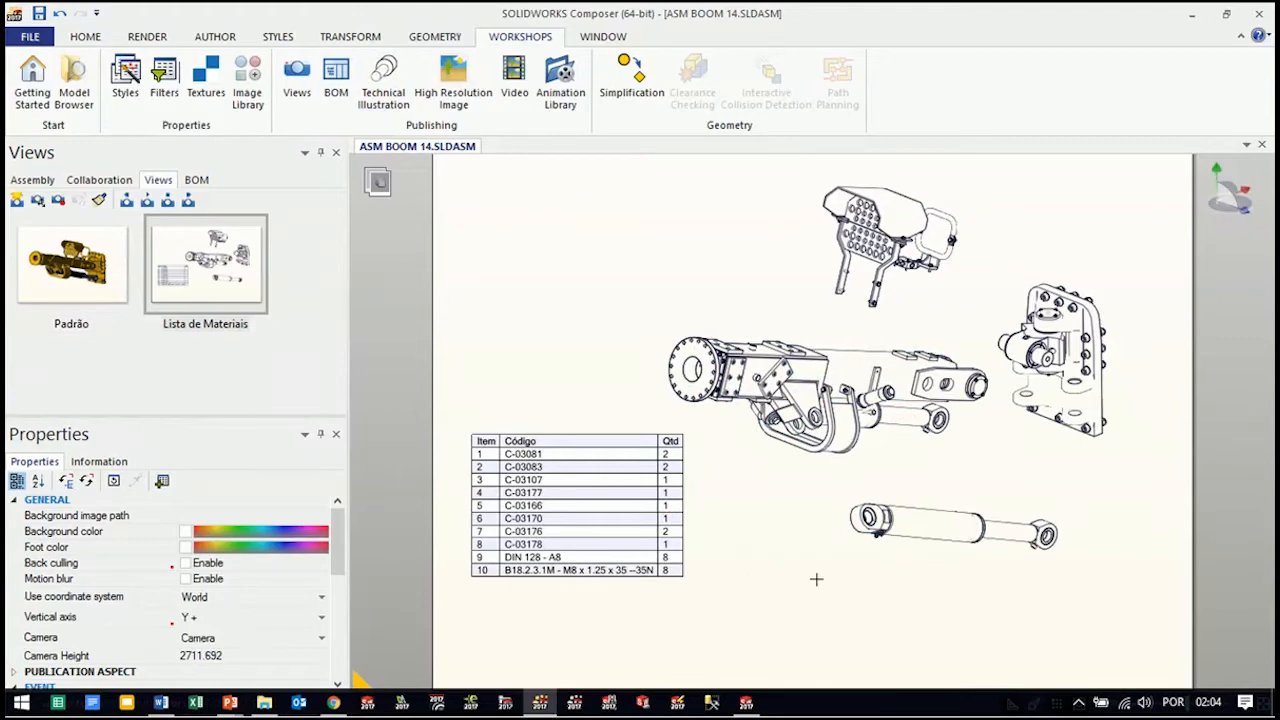
{"action": "mouse_move", "coordinate": [816, 579]}
{"action": "left_mouse_down"}
{"action": "mouse_move", "coordinate": [810, 561]}
{"action": "mouse_move", "coordinate": [803, 583]}
{"action": "left_mouse_up"}
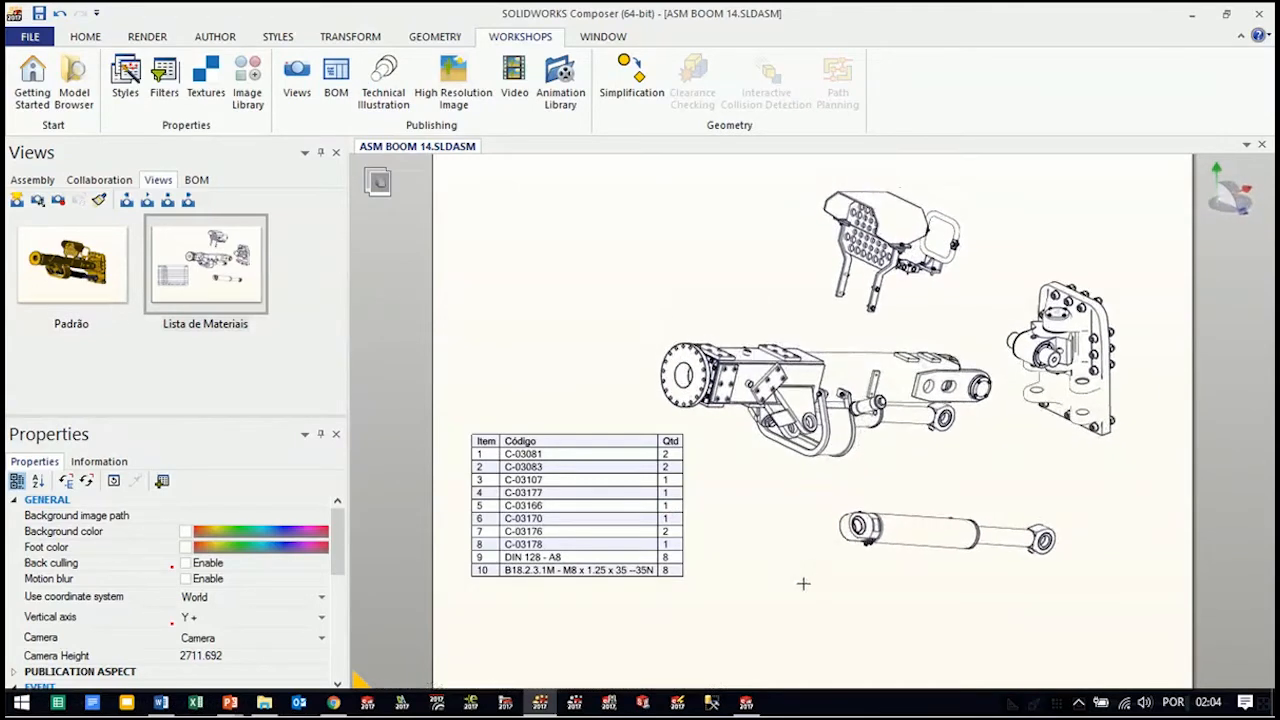
{"action": "left_click", "coordinate": [58, 201]}
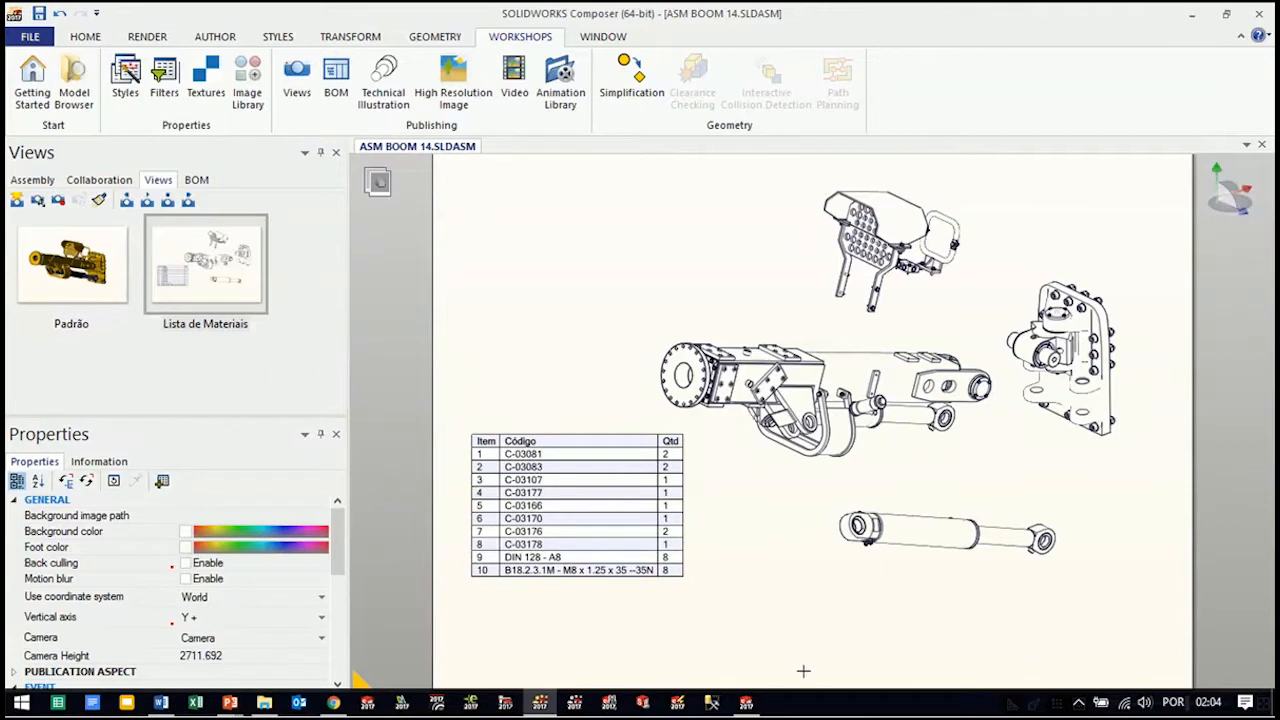
Switch to SOLIDWORKS and open ASM BOOM 14.SLDASM from the SolidWorks Composer project folder
{"action": "left_click", "coordinate": [746, 703]}
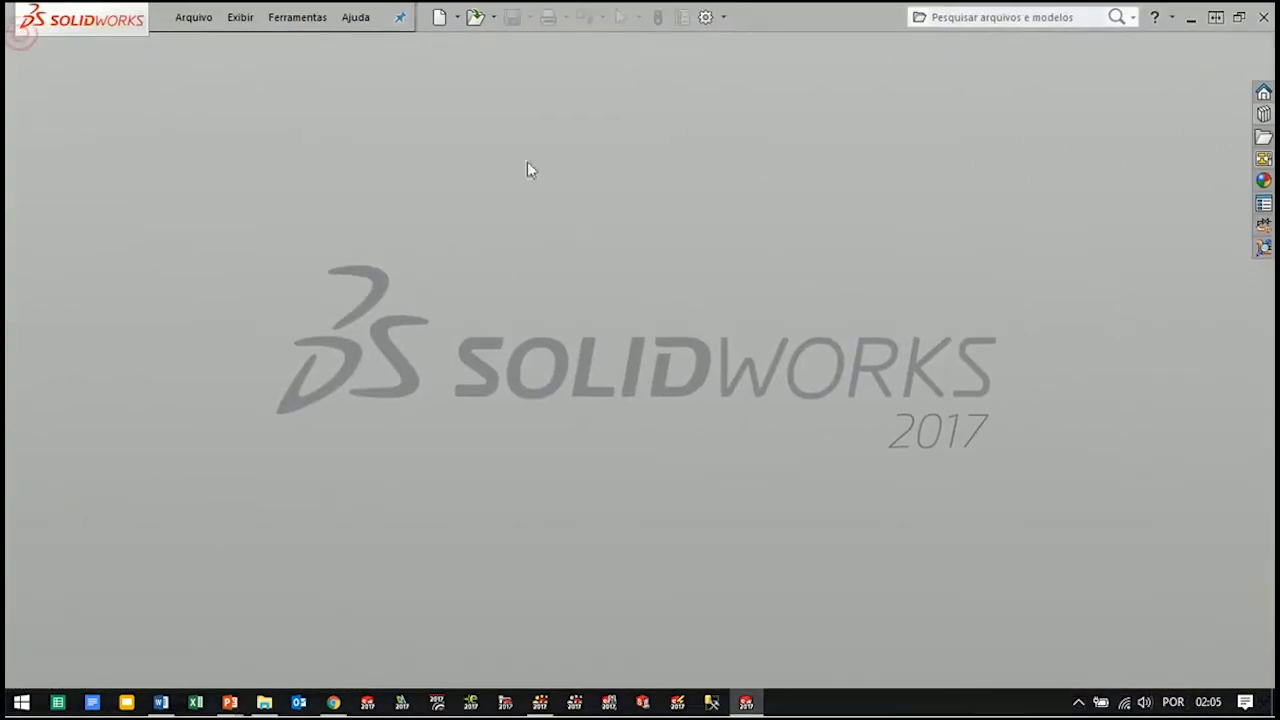
{"action": "left_click", "coordinate": [190, 18]}
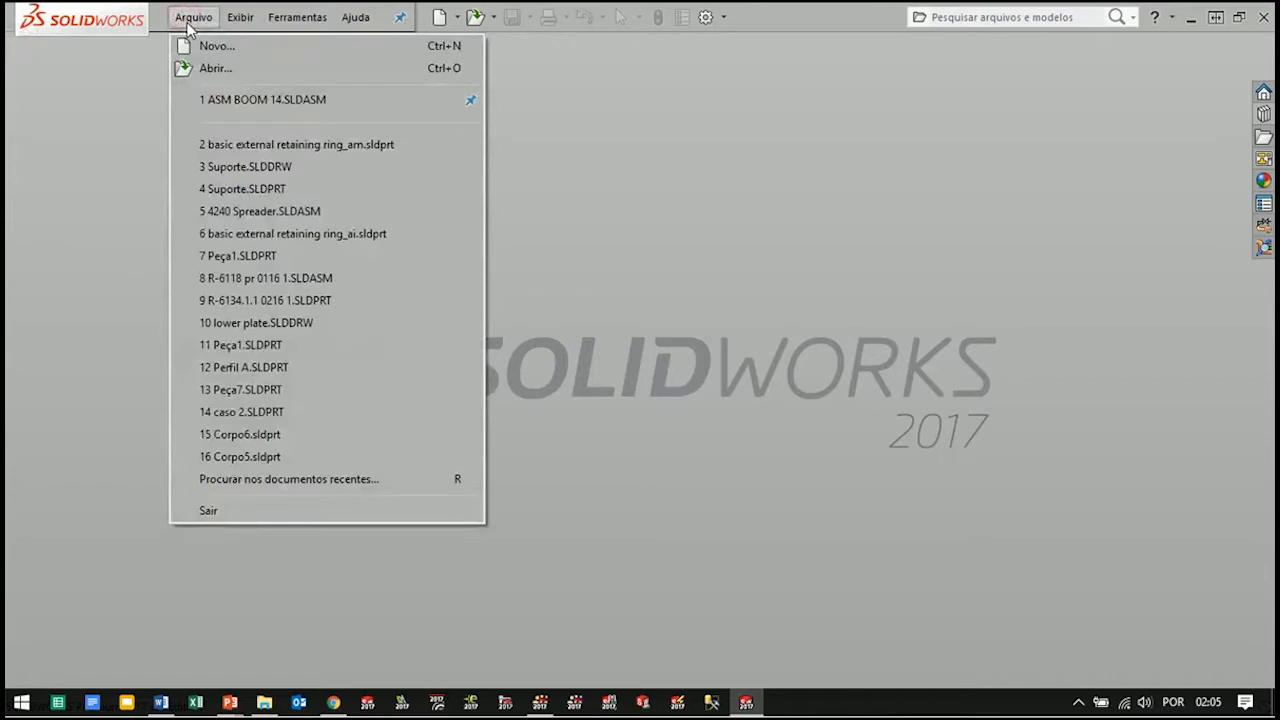
{"action": "left_click", "coordinate": [197, 65]}
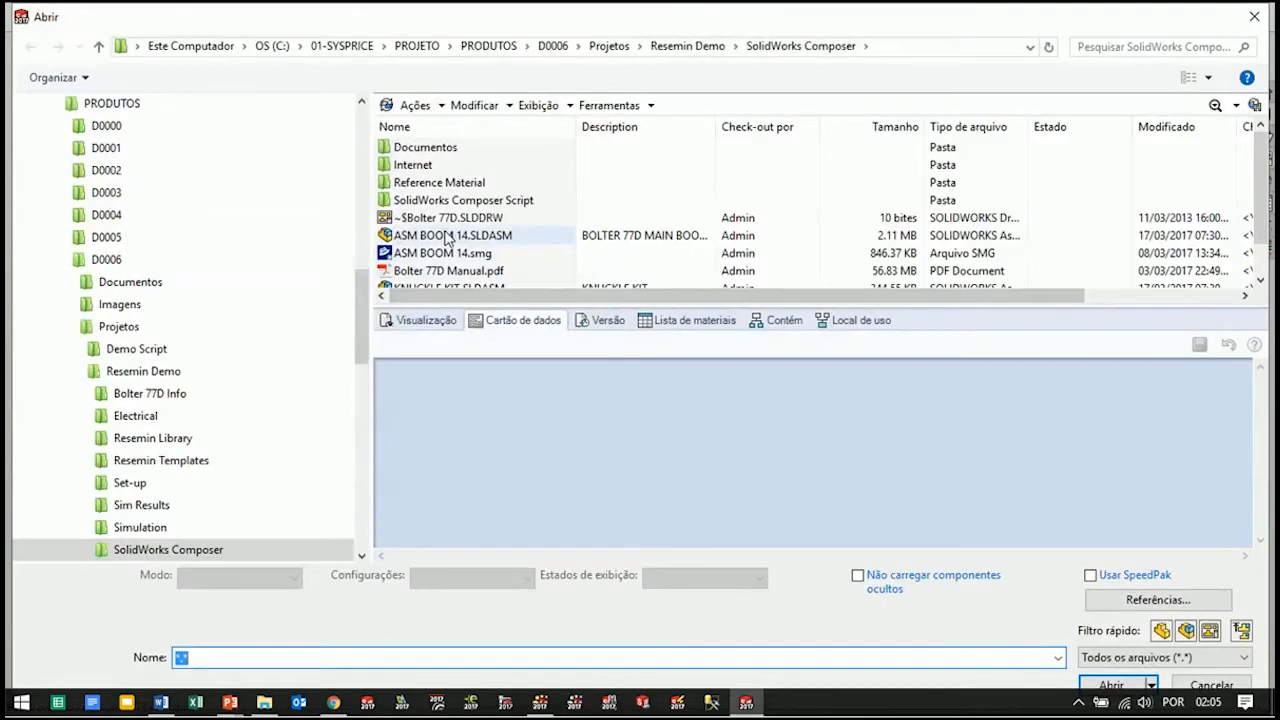
{"action": "left_click", "coordinate": [447, 237]}
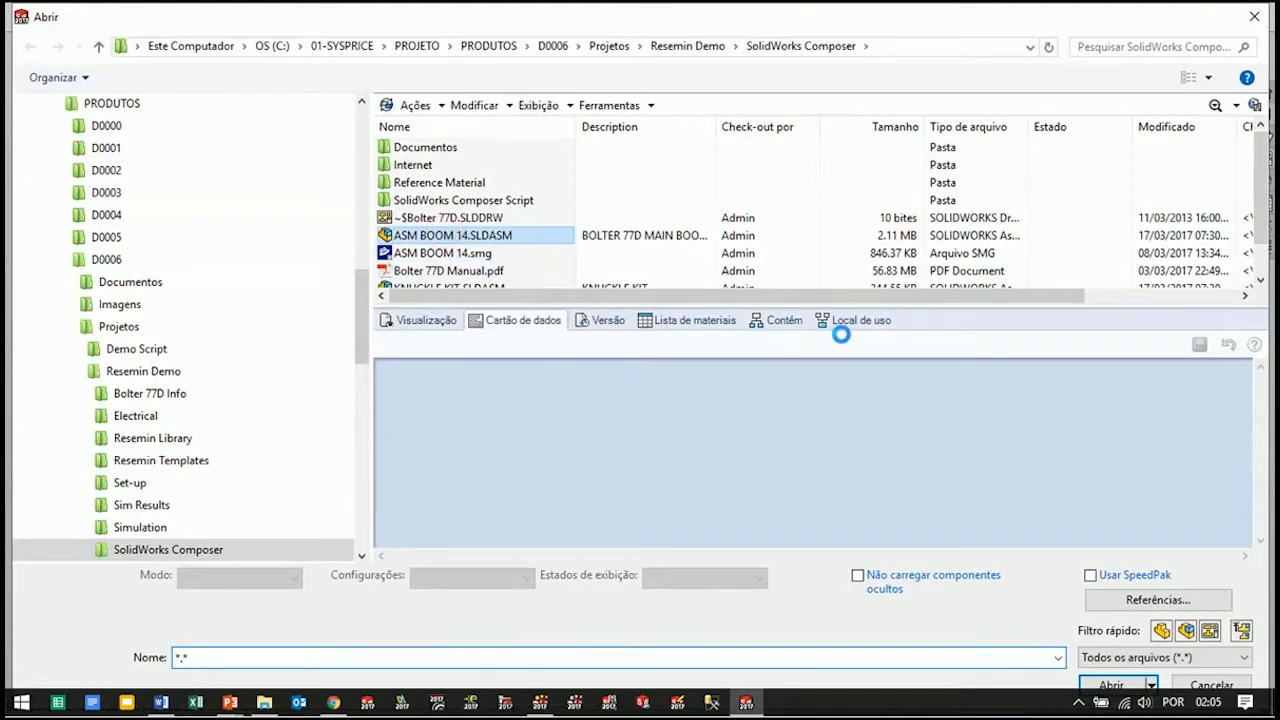
{"action": "left_click", "coordinate": [1109, 684]}
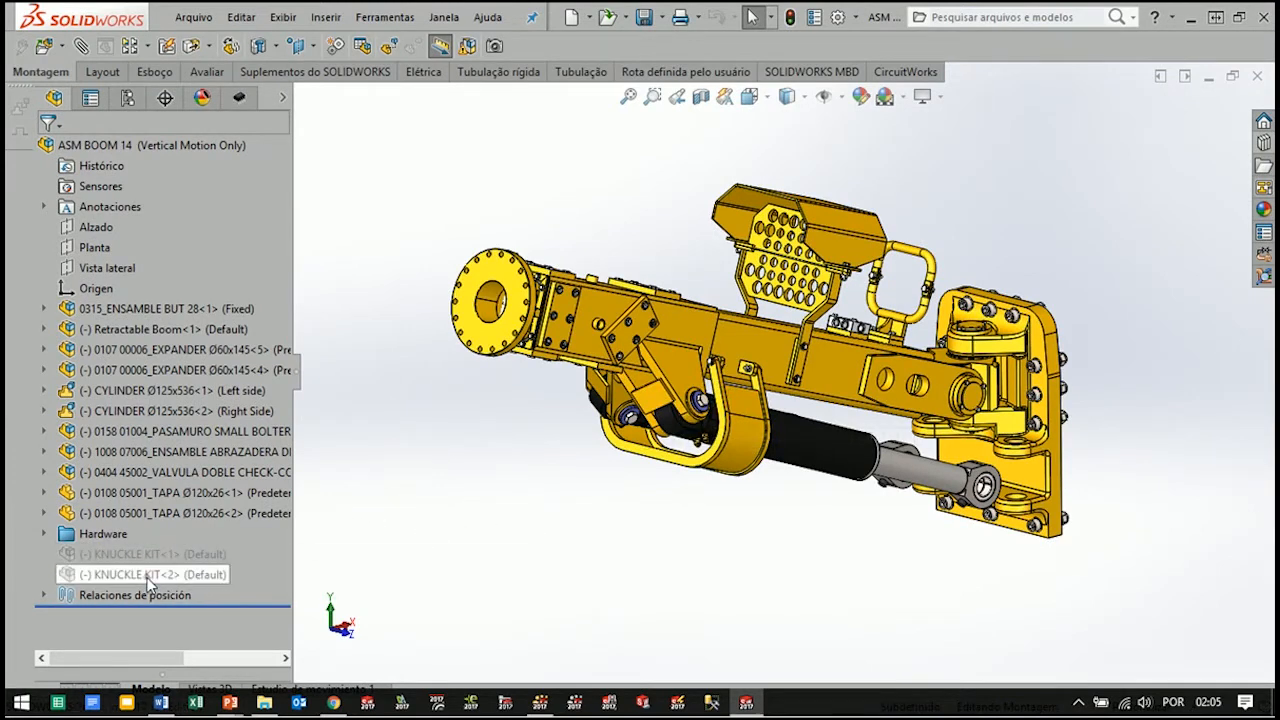
Unsuppress both KNUCKLE KIT components in the ASM BOOM 14 assembly
{"action": "left_click", "coordinate": [148, 577]}
{"action": "left_click", "coordinate": [132, 553], "text": "ctrl"}
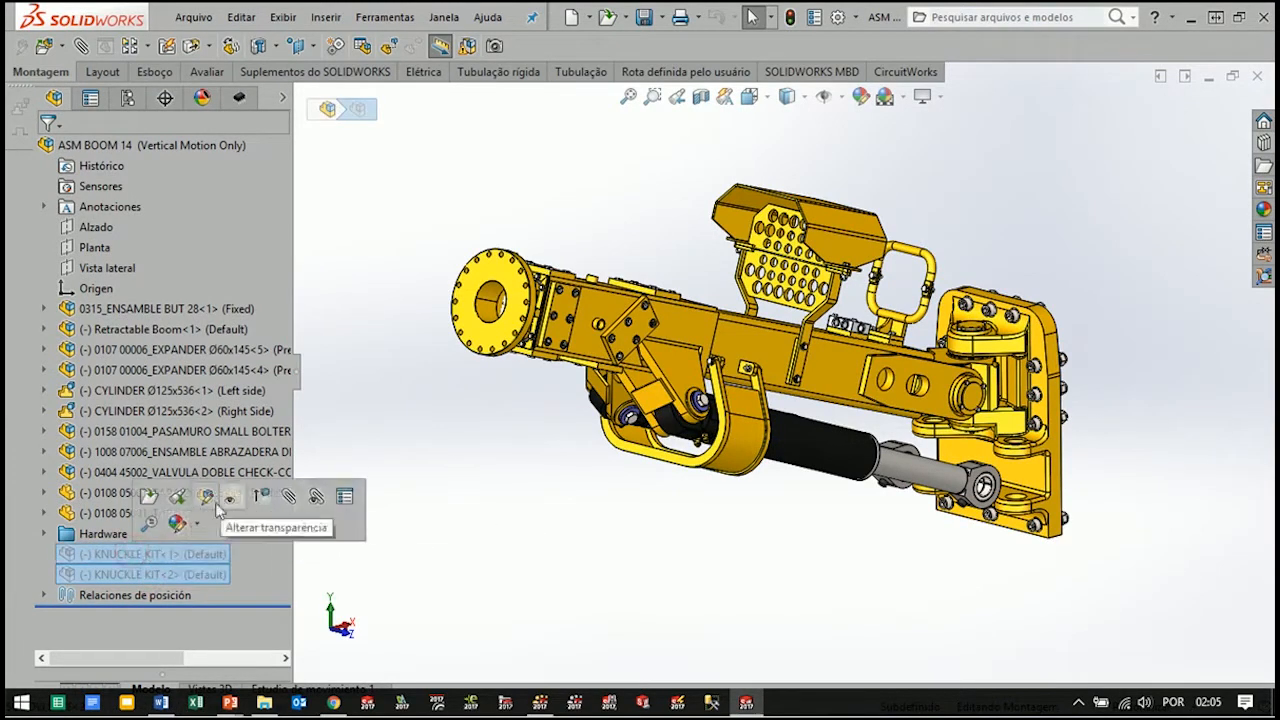
{"action": "left_click", "coordinate": [263, 495]}
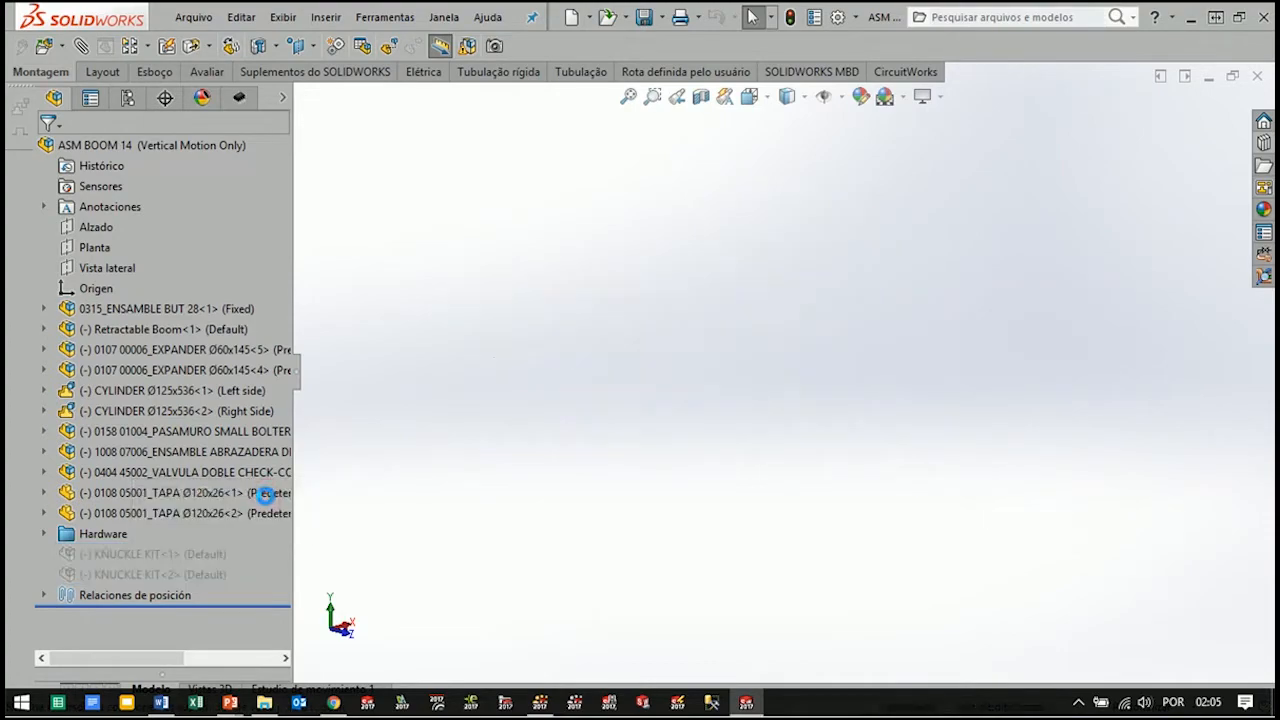
{"action": "mouse_move", "coordinate": [780, 500]}
{"action": "middle_mouse_down"}
{"action": "mouse_move", "coordinate": [757, 500]}
{"action": "mouse_move", "coordinate": [770, 490]}
{"action": "middle_mouse_up"}
{"action": "scroll", "coordinate": [1050, 466], "scroll_direction": "down", "scroll_amount": 4}
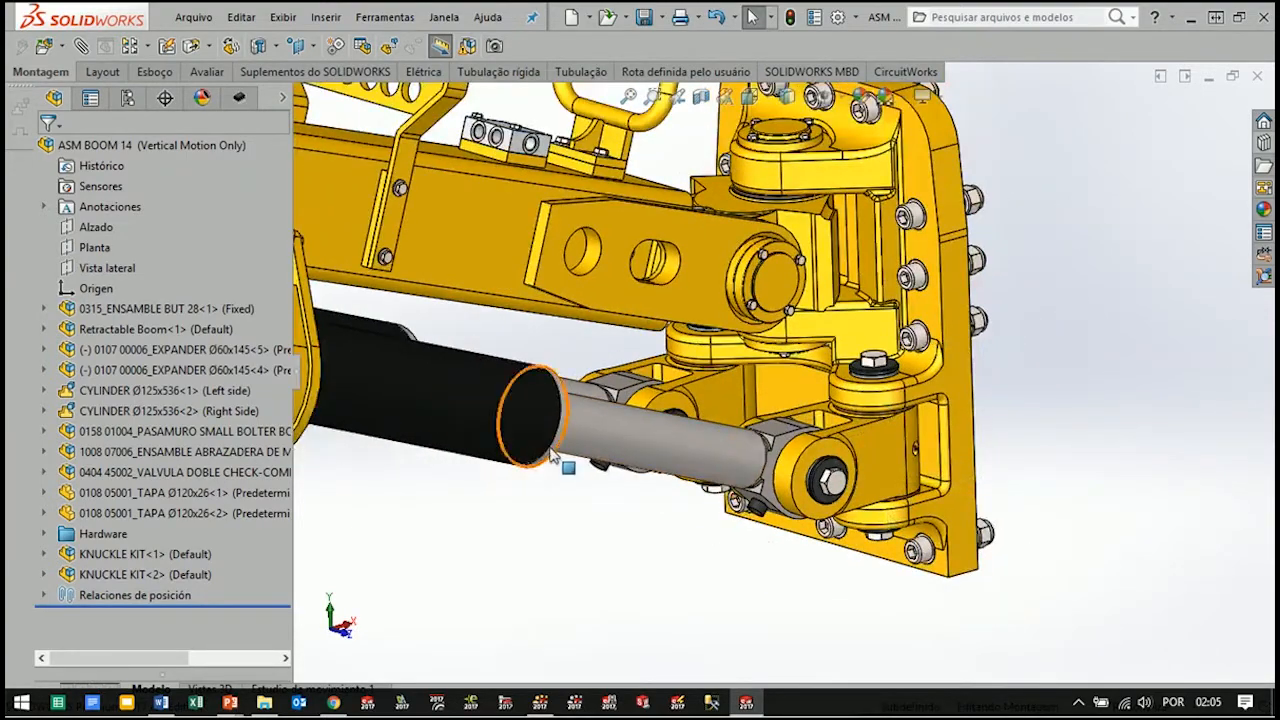
{"action": "scroll", "coordinate": [822, 447], "scroll_direction": "up", "scroll_amount": 3}
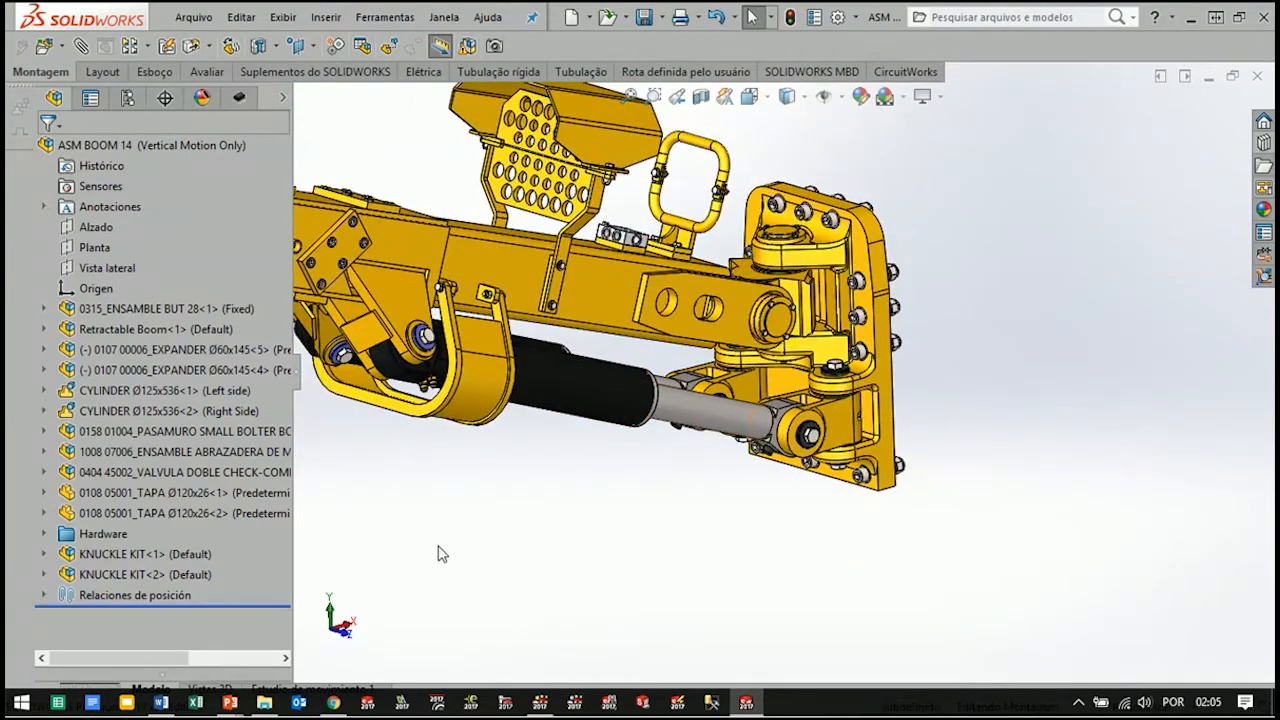
Replace the Retractable Boom's CYLINDER GUARD with CYLINDER GUARD.SLDPRT from the _CYLINDER GUARD-REV2 folder and accept the mated entities
{"action": "middle_click_drag", "start_coordinate": [590, 520], "coordinate": [530, 500]}
{"action": "left_click", "coordinate": [475, 336]}
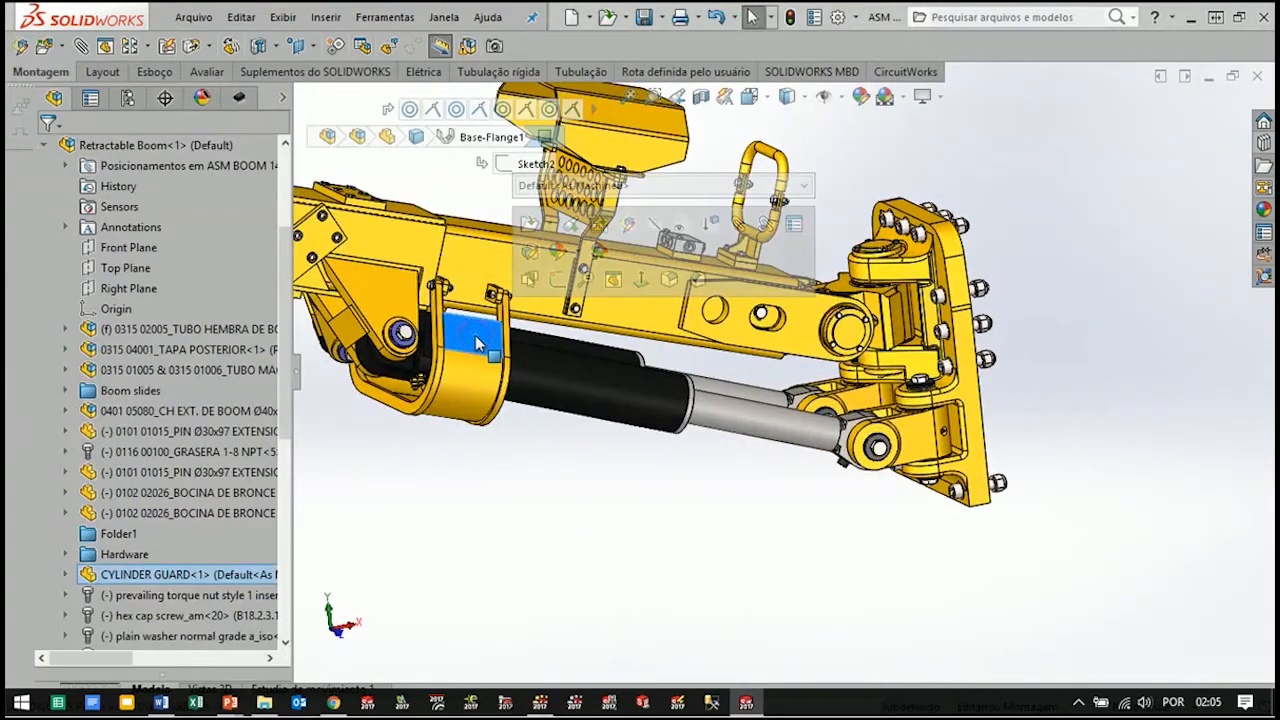
{"action": "right_click", "coordinate": [476, 342]}
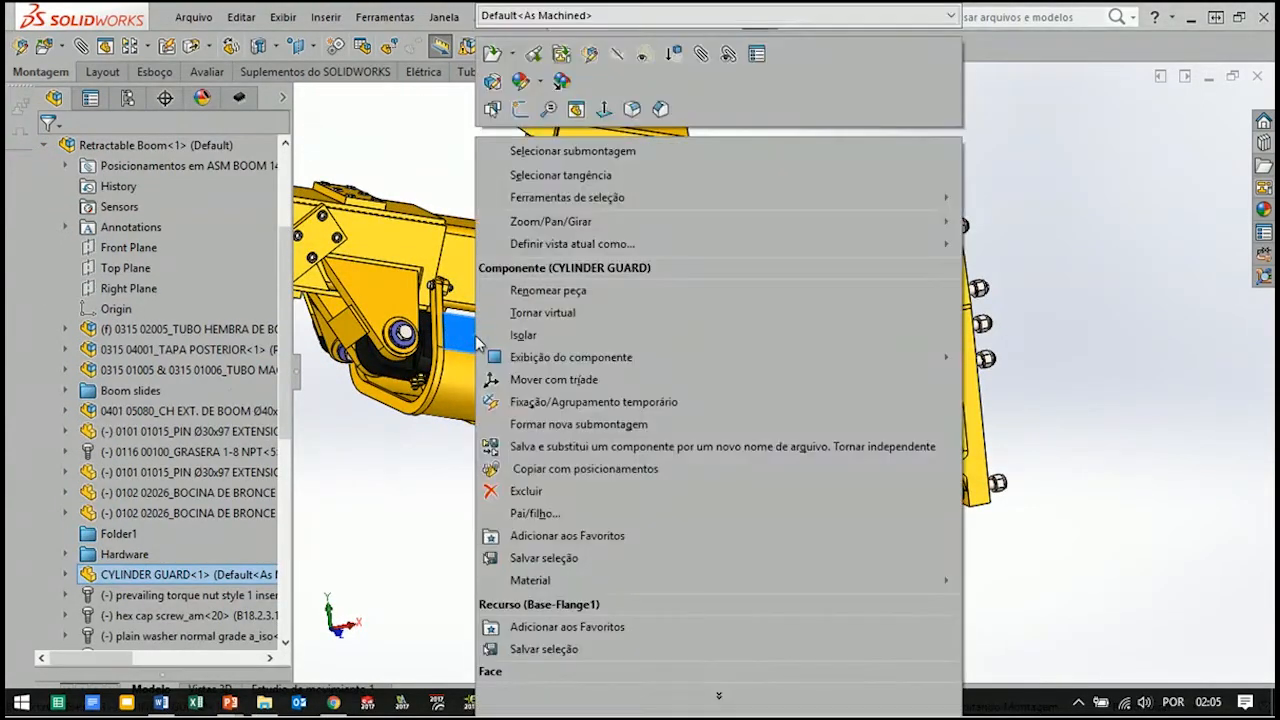
{"action": "left_click", "coordinate": [612, 708]}
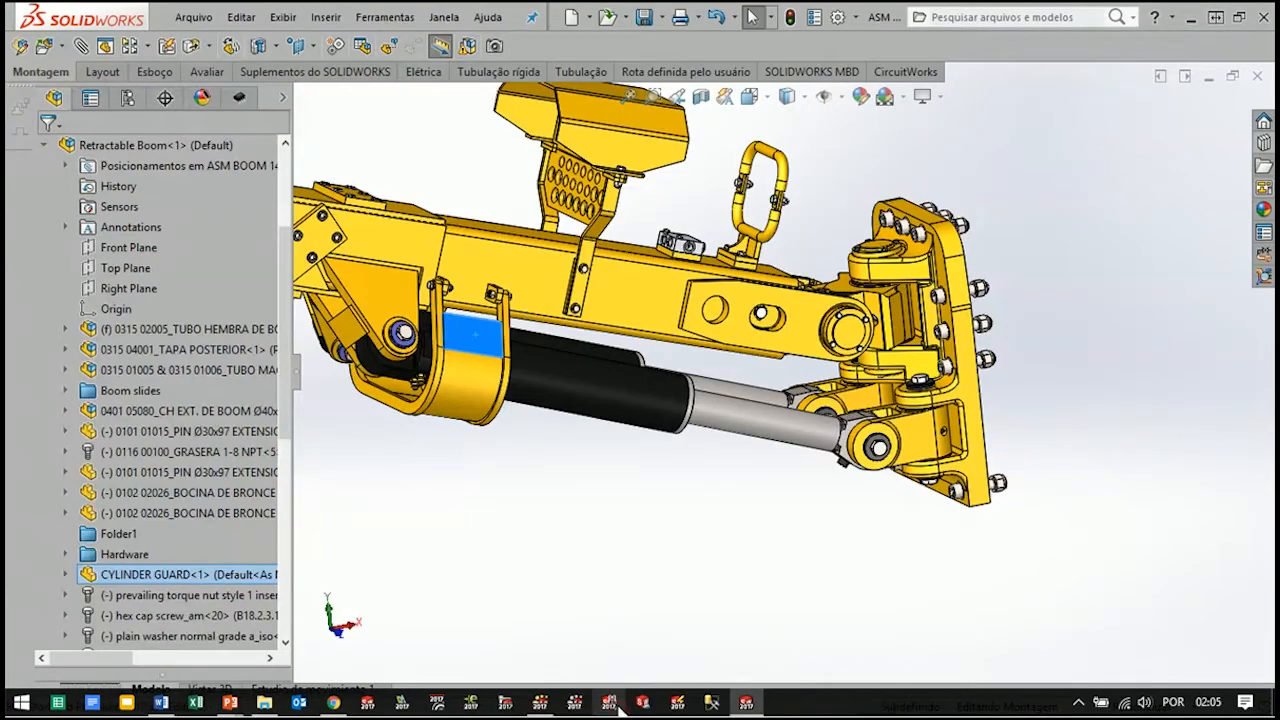
{"action": "right_click", "coordinate": [196, 588]}
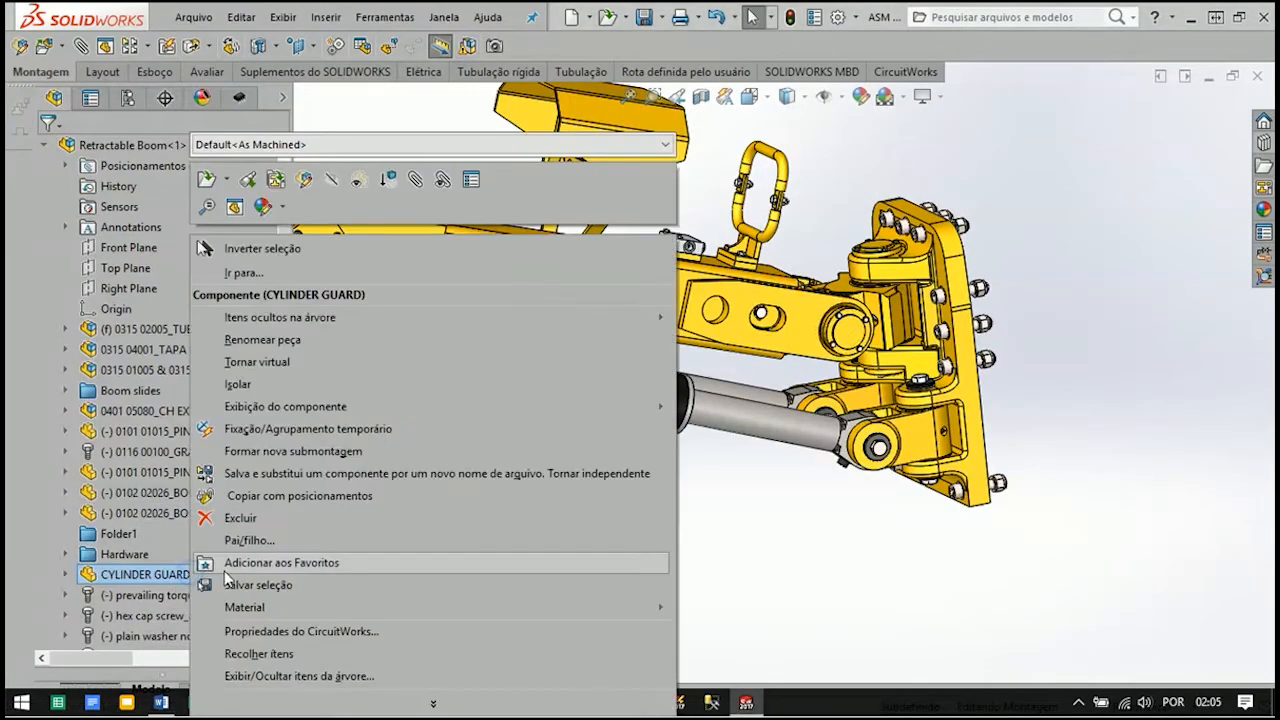
{"action": "left_click", "coordinate": [381, 706]}
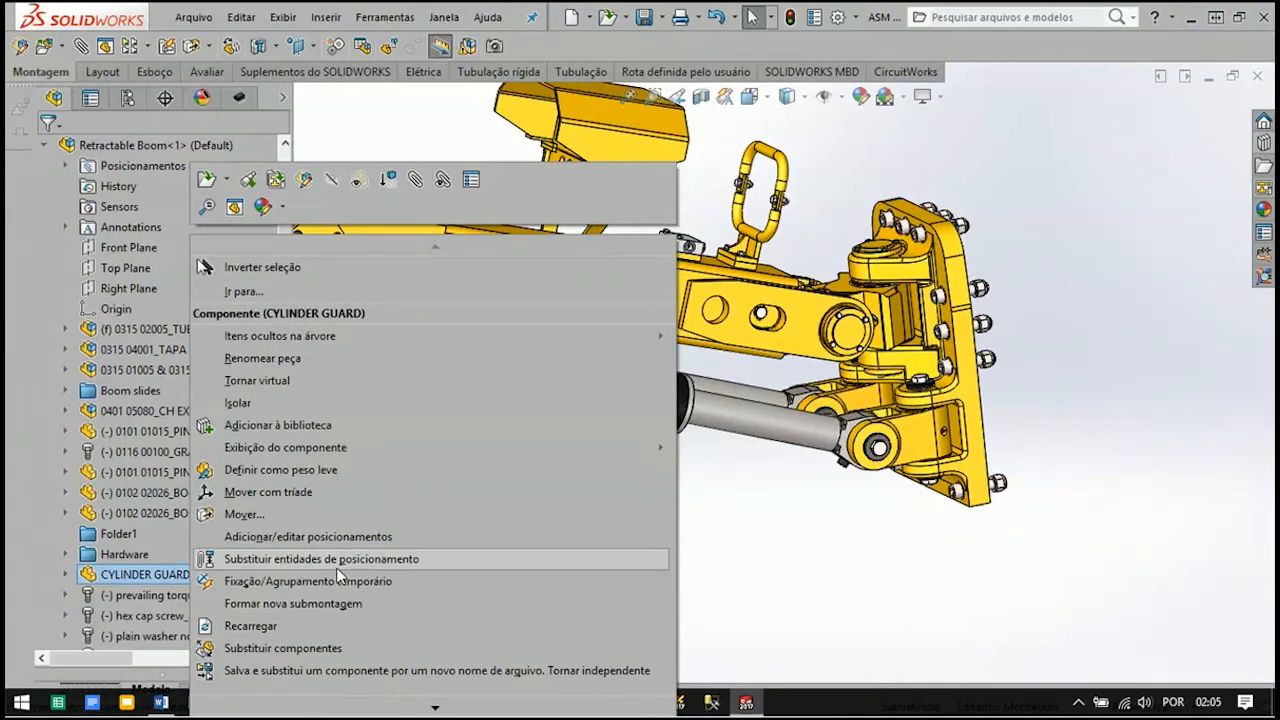
{"action": "left_click", "coordinate": [340, 648]}
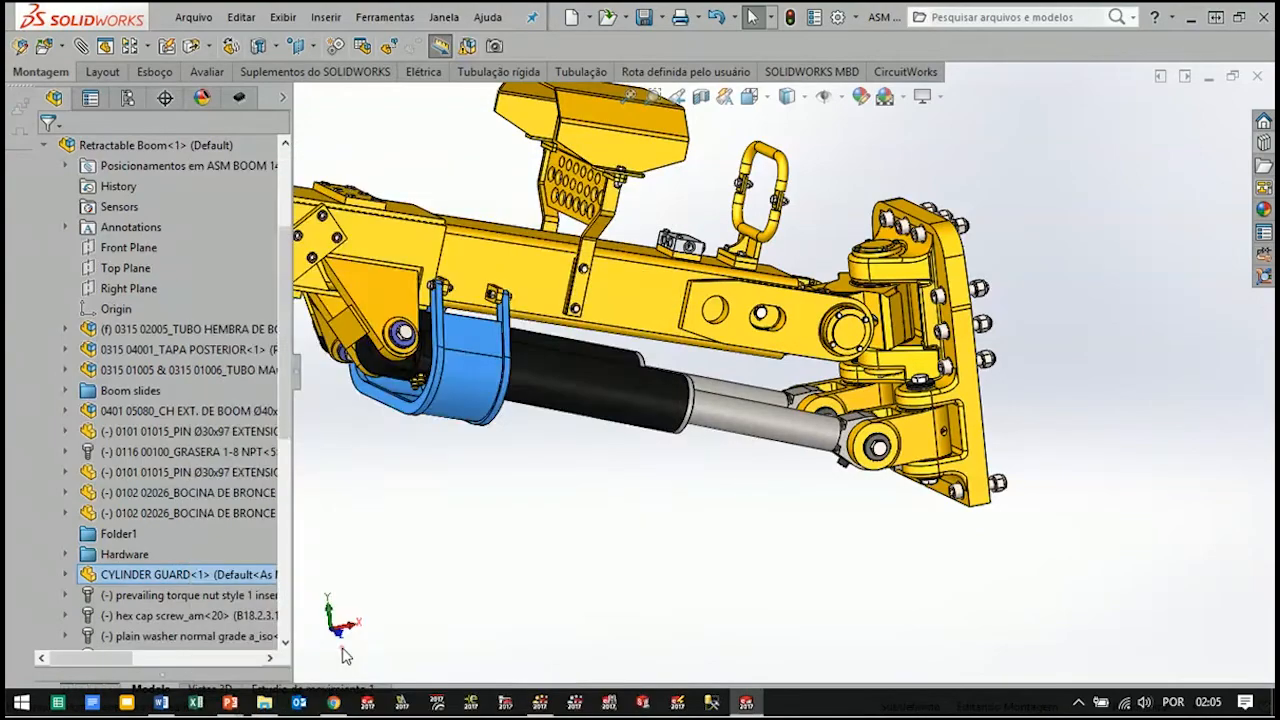
{"action": "left_click", "coordinate": [130, 525]}
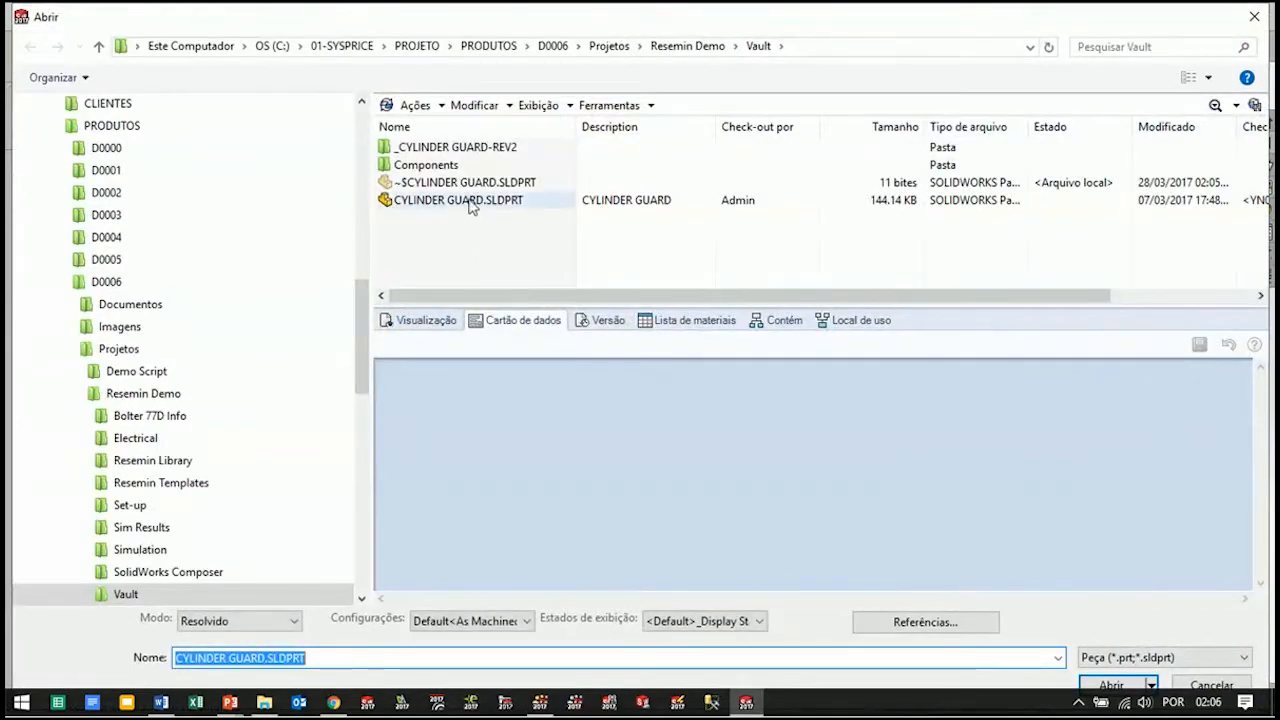
{"action": "double_click", "coordinate": [448, 148]}
{"action": "left_click", "coordinate": [450, 160]}
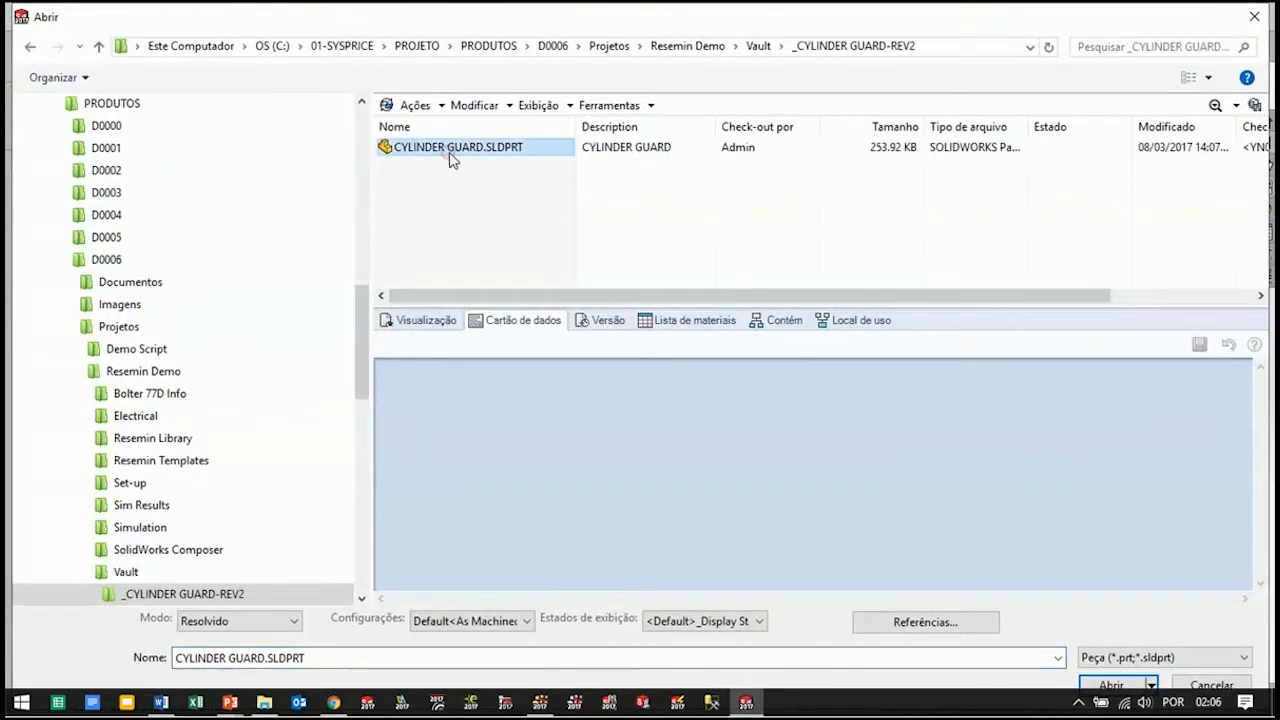
{"action": "left_click", "coordinate": [1116, 686]}
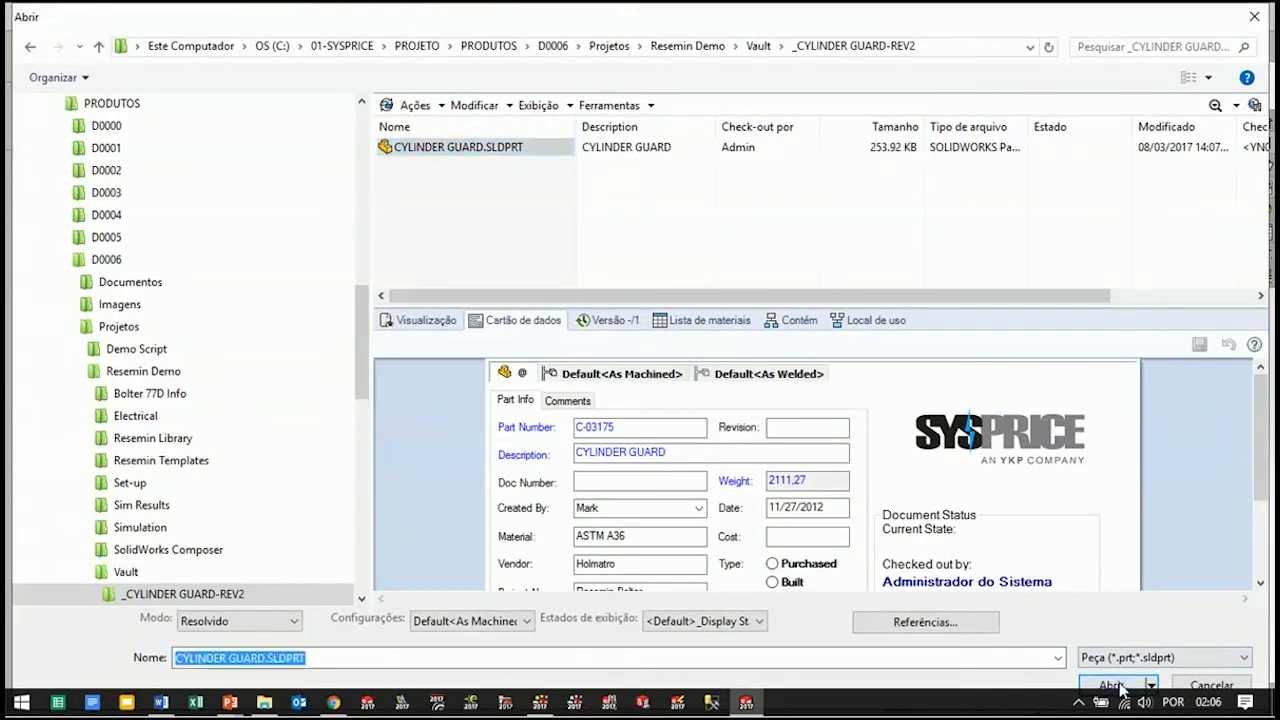
{"action": "left_click", "coordinate": [46, 270]}
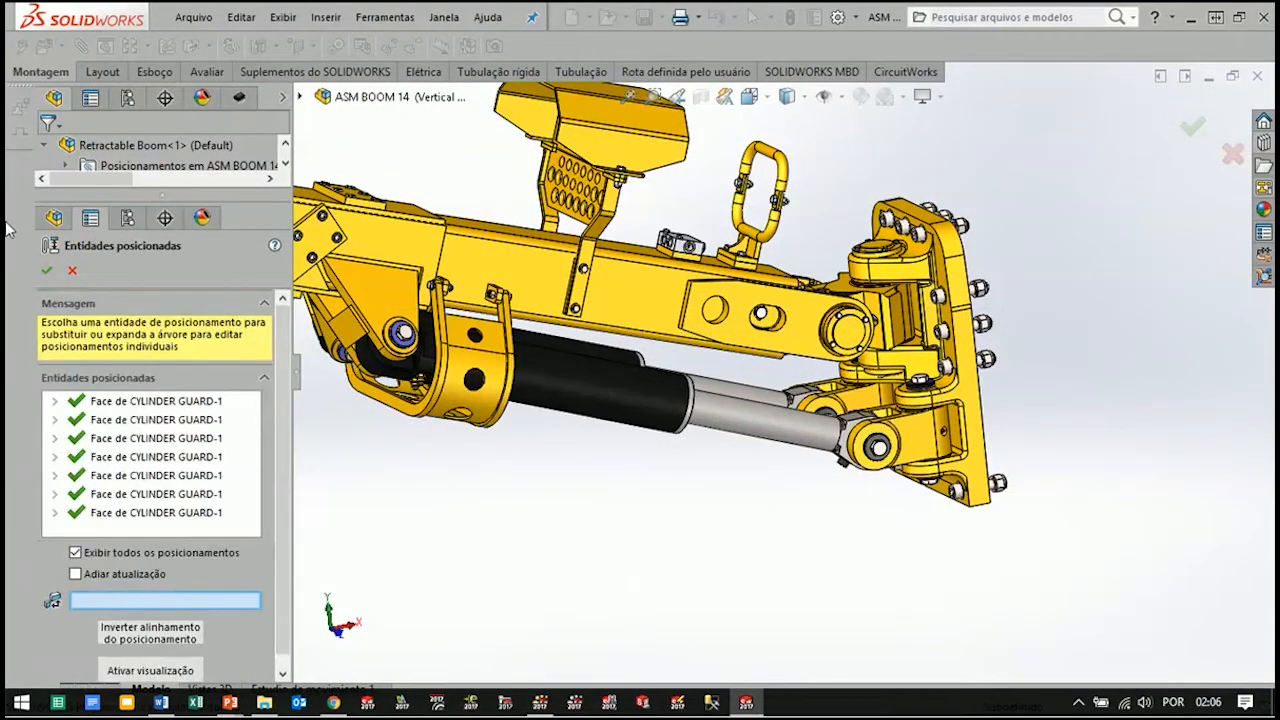
{"action": "left_click", "coordinate": [47, 271]}
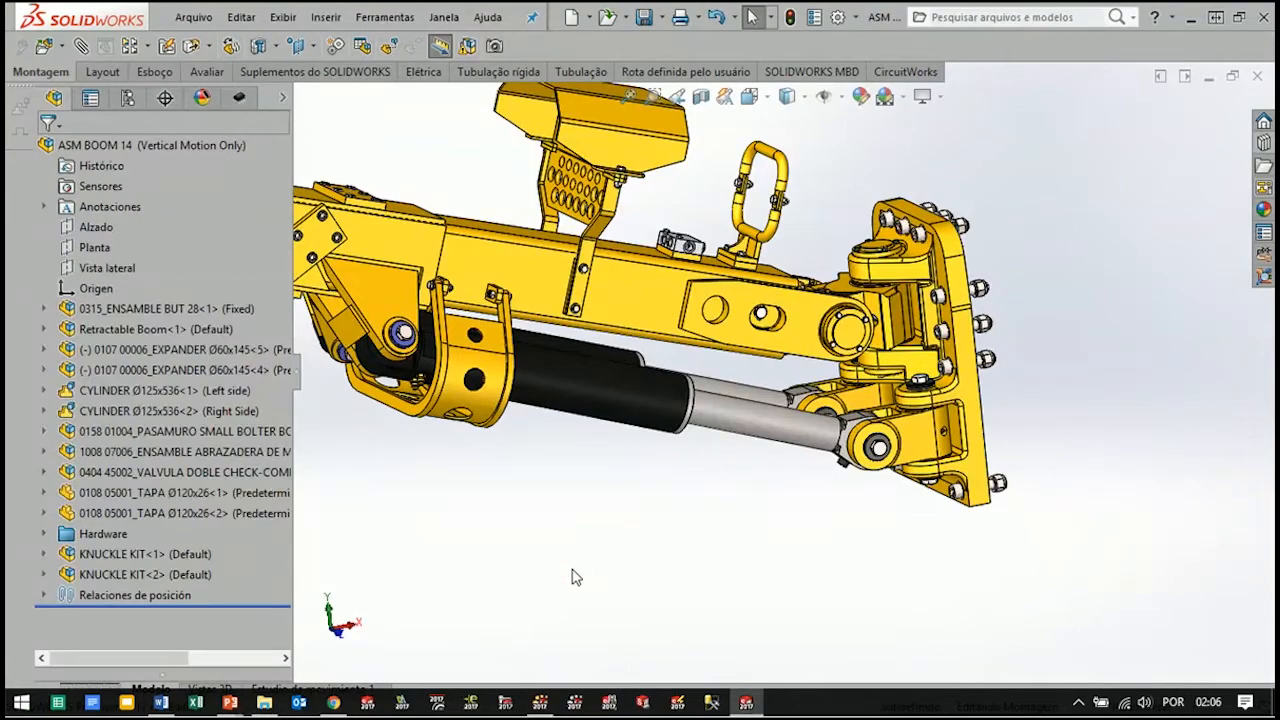
Save and close the ASM BOOM 14 assembly, and minimise SOLIDWORKS to return to SOLIDWORKS Composer
{"action": "key", "text": "ctrl+7"}
{"action": "middle_click_drag", "start_coordinate": [545, 577], "coordinate": [728, 656]}
{"action": "scroll", "coordinate": [963, 429], "scroll_direction": "down", "scroll_amount": 3}
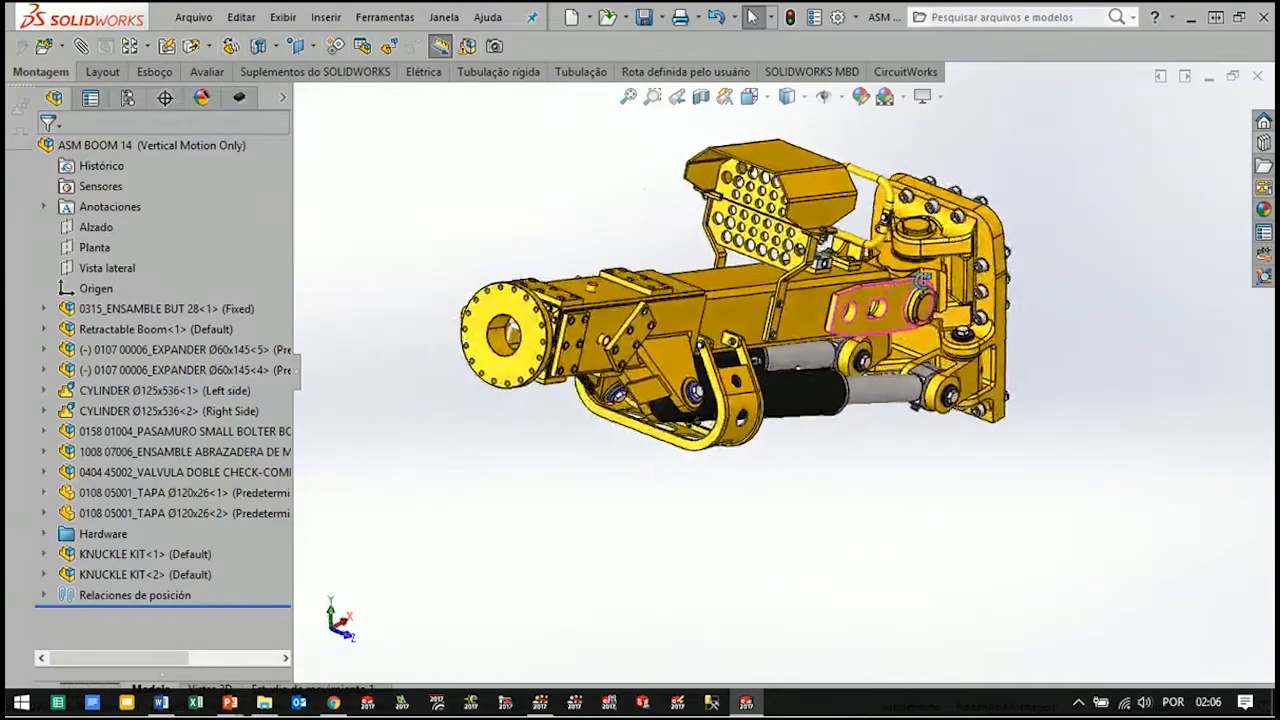
{"action": "scroll", "coordinate": [922, 278], "scroll_direction": "down", "scroll_amount": 3}
{"action": "scroll", "coordinate": [730, 483], "scroll_direction": "up", "scroll_amount": 3}
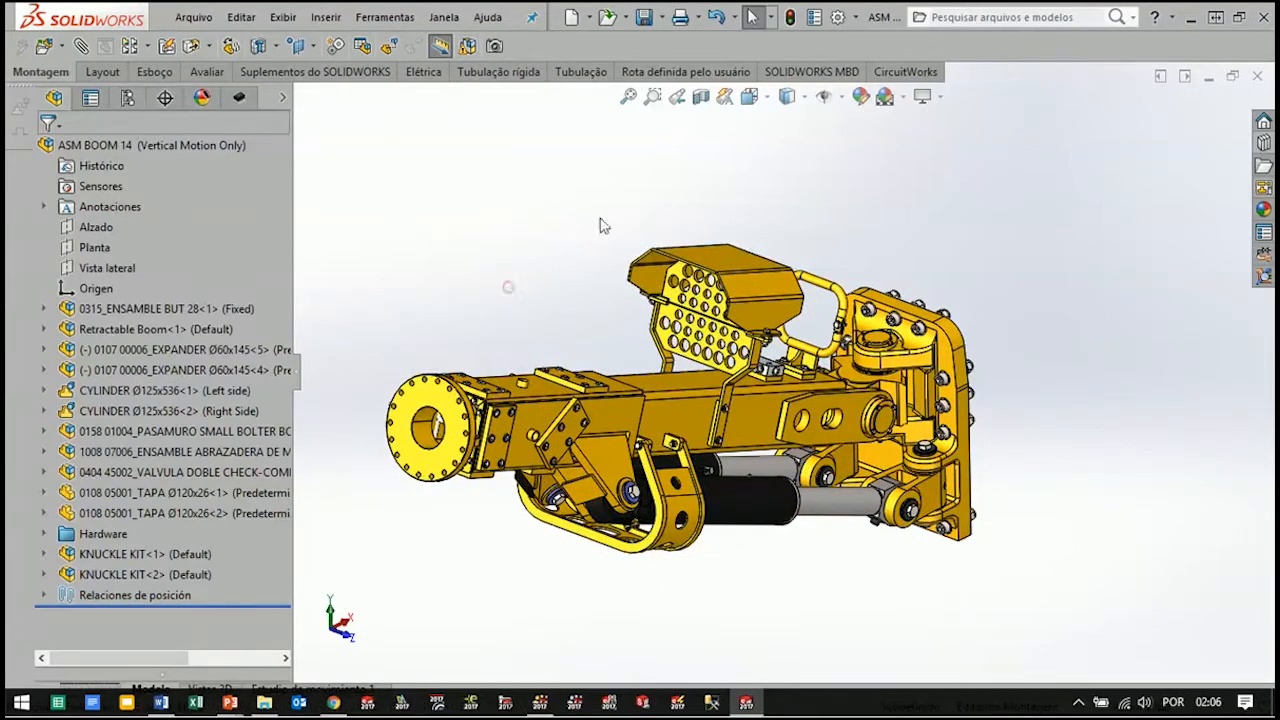
{"action": "left_click", "coordinate": [643, 20]}
{"action": "left_click", "coordinate": [1257, 78]}
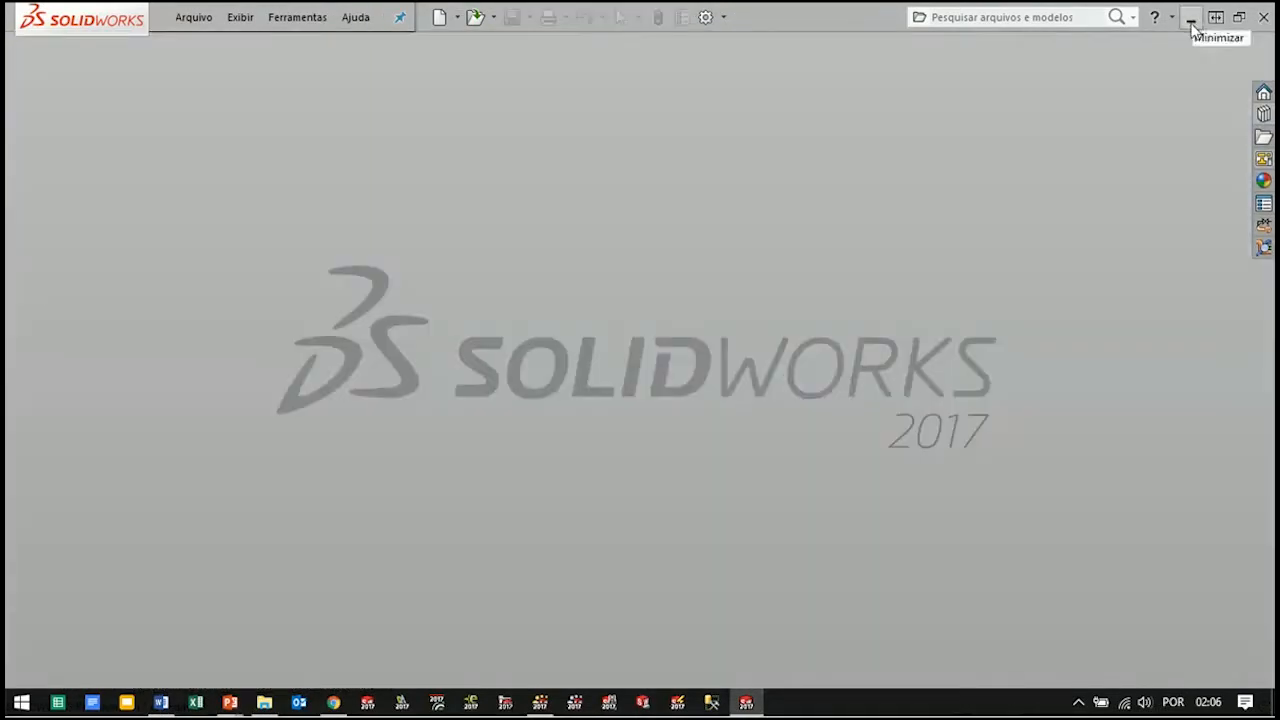
{"action": "left_click", "coordinate": [1191, 18]}
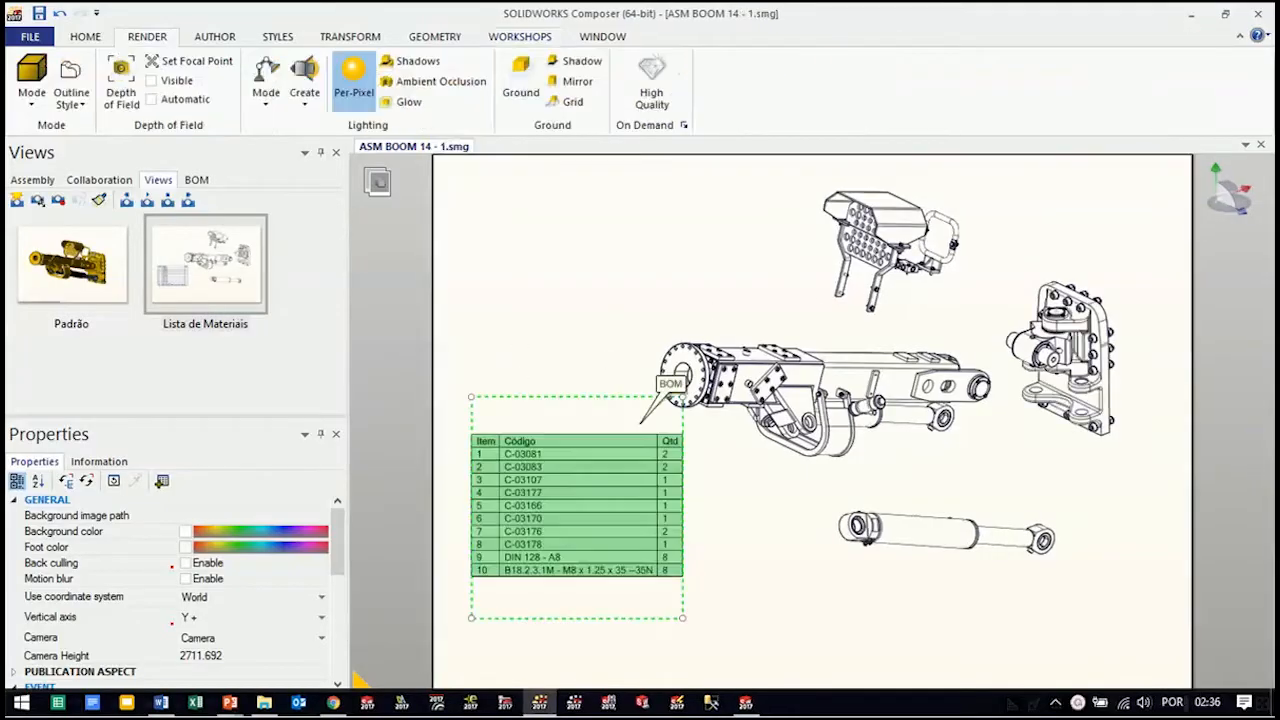
Update the current Composer document with ASM BOOM 14.SLDASM from the SolidWorks Composer folder
{"action": "left_click", "coordinate": [31, 38]}
{"action": "mouse_move", "coordinate": [62, 158]}
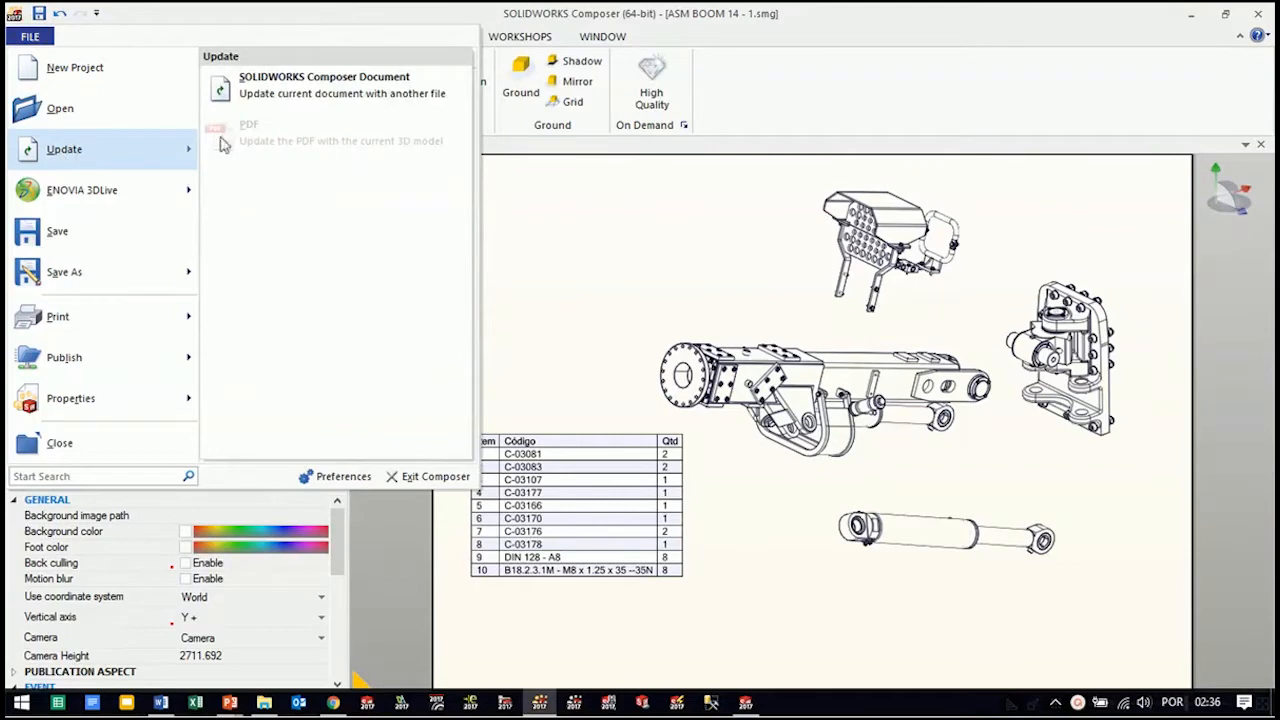
{"action": "left_click", "coordinate": [343, 93]}
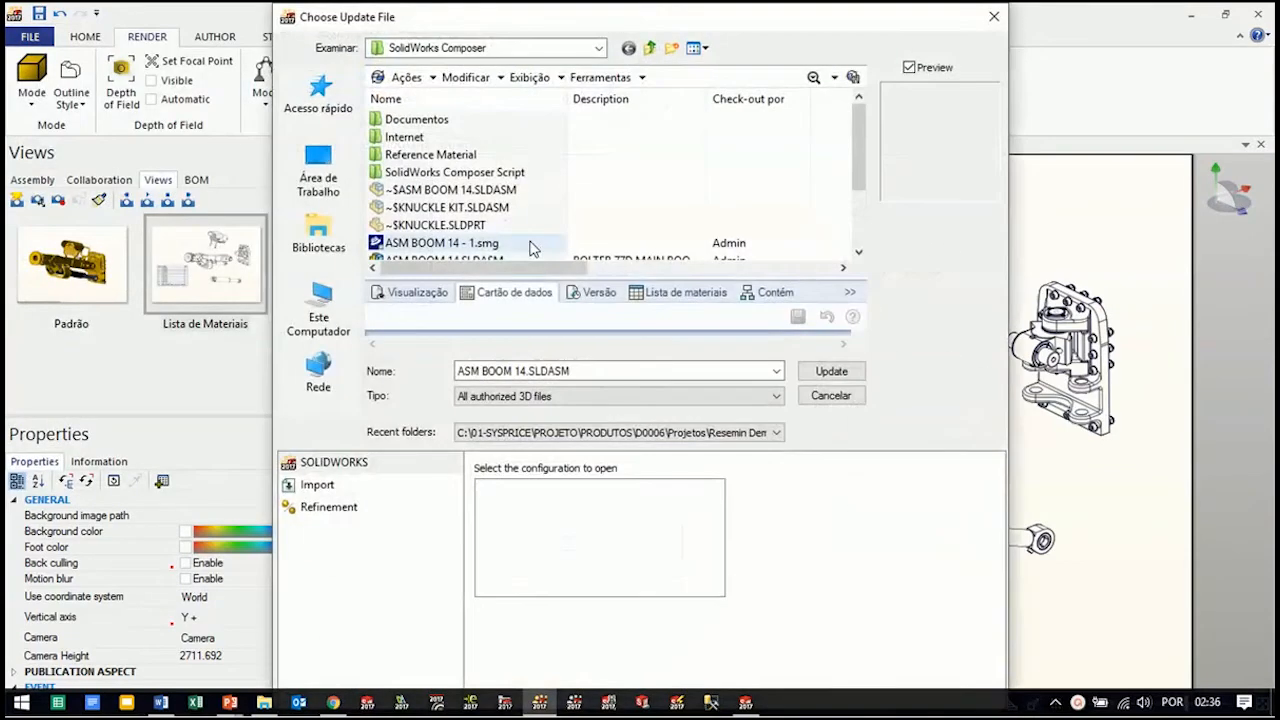
{"action": "left_click_drag", "start_coordinate": [862, 129], "coordinate": [863, 194]}
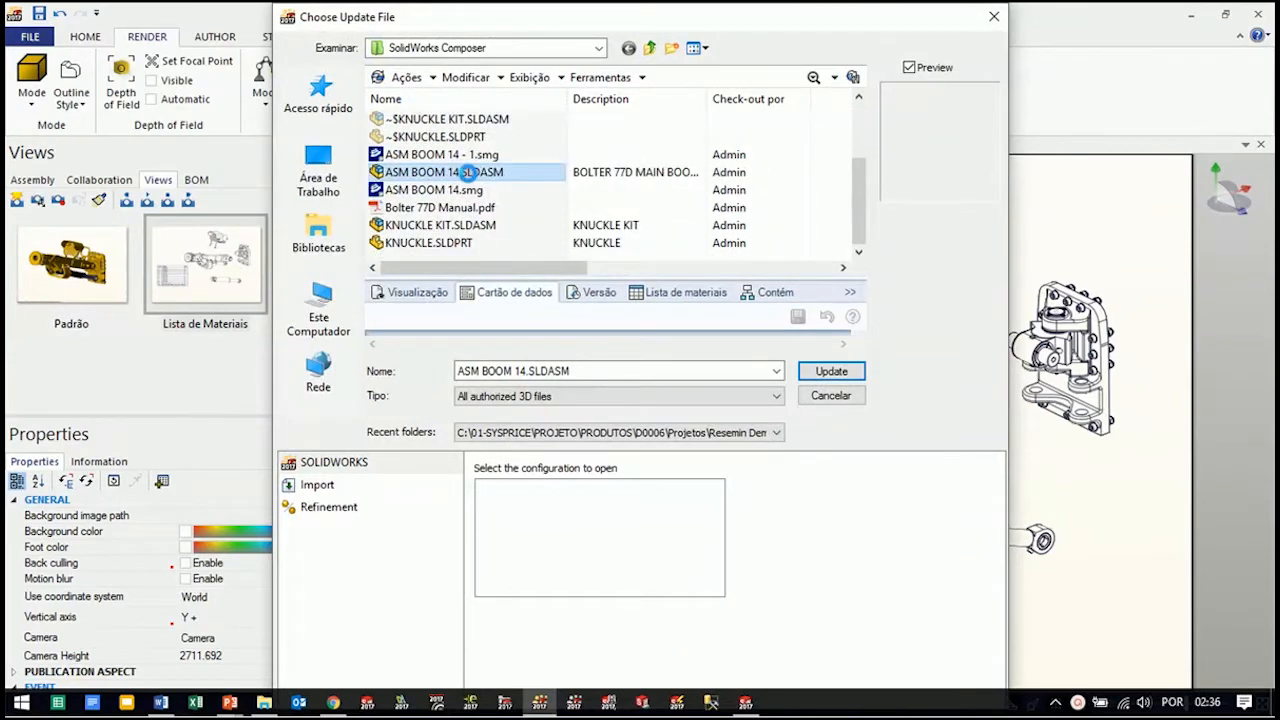
{"action": "left_click", "coordinate": [458, 172]}
{"action": "left_click", "coordinate": [834, 370]}
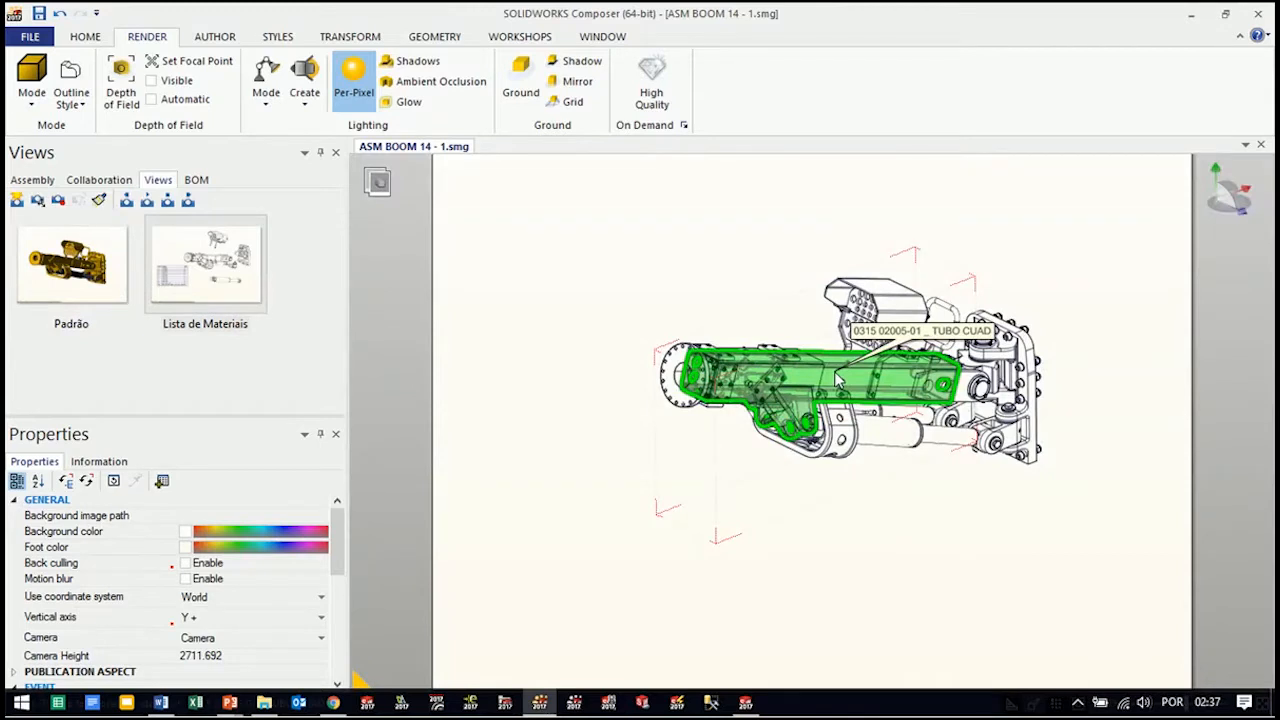
Restore the Lista de Materiais view without saving a new view, and review the updated model in it and in Padrão
{"action": "left_click", "coordinate": [228, 288]}
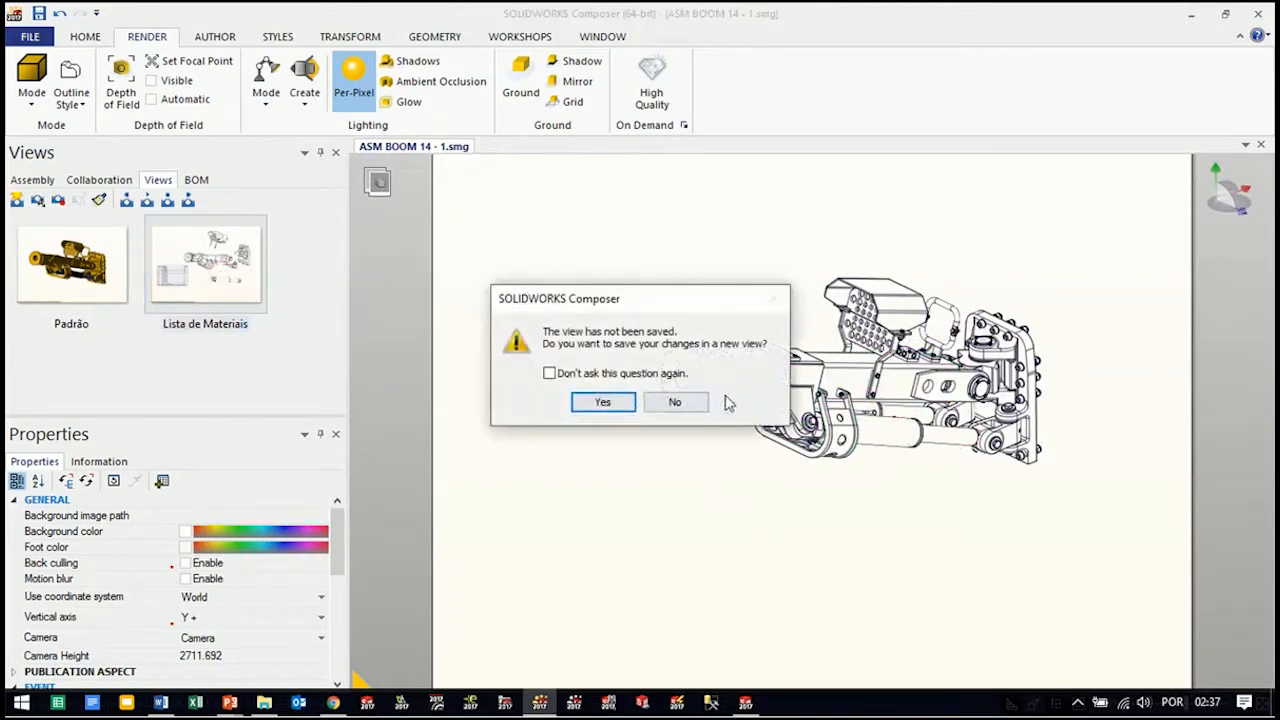
{"action": "left_click", "coordinate": [678, 402]}
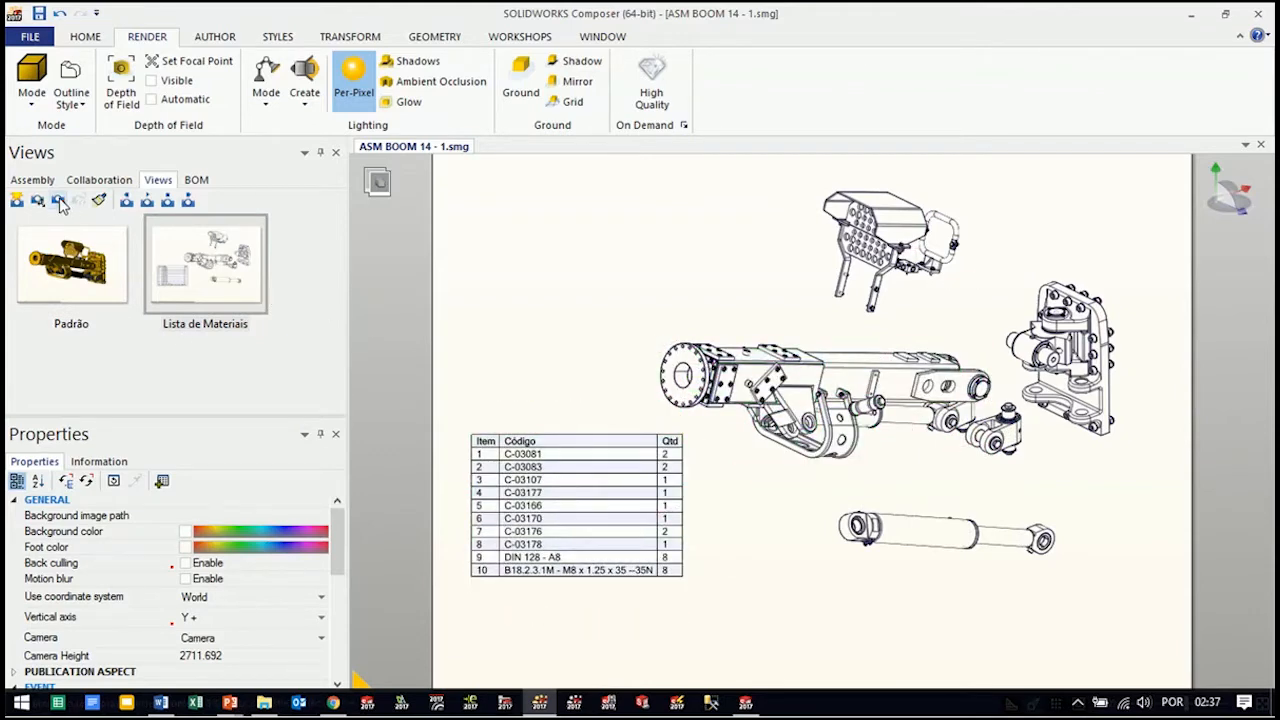
{"action": "left_click", "coordinate": [90, 288]}
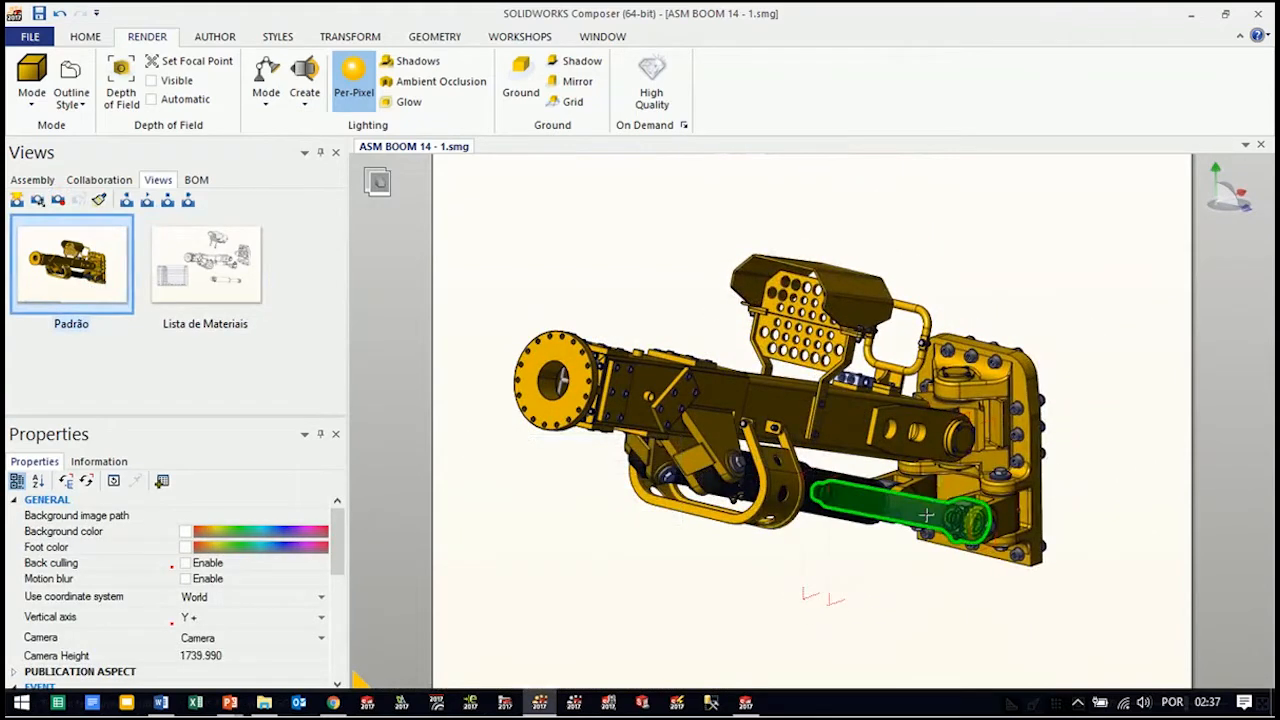
{"action": "left_click", "coordinate": [205, 297]}
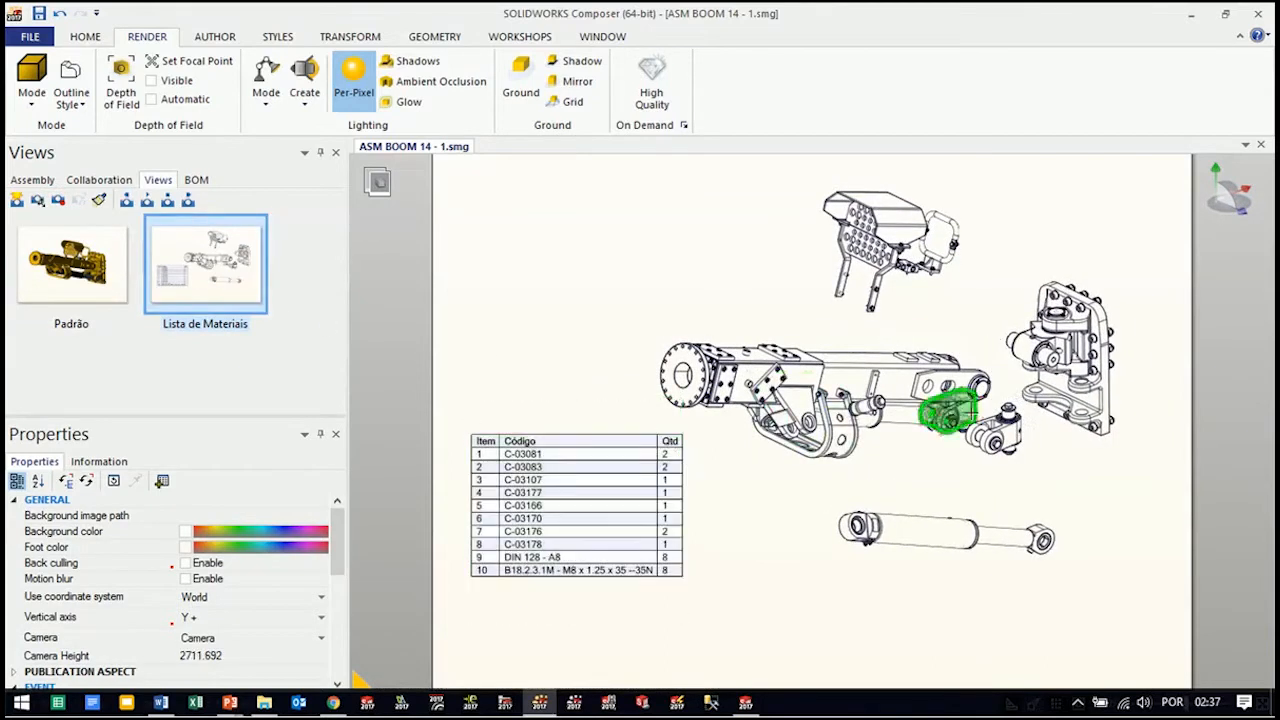
{"action": "left_click", "coordinate": [645, 566]}
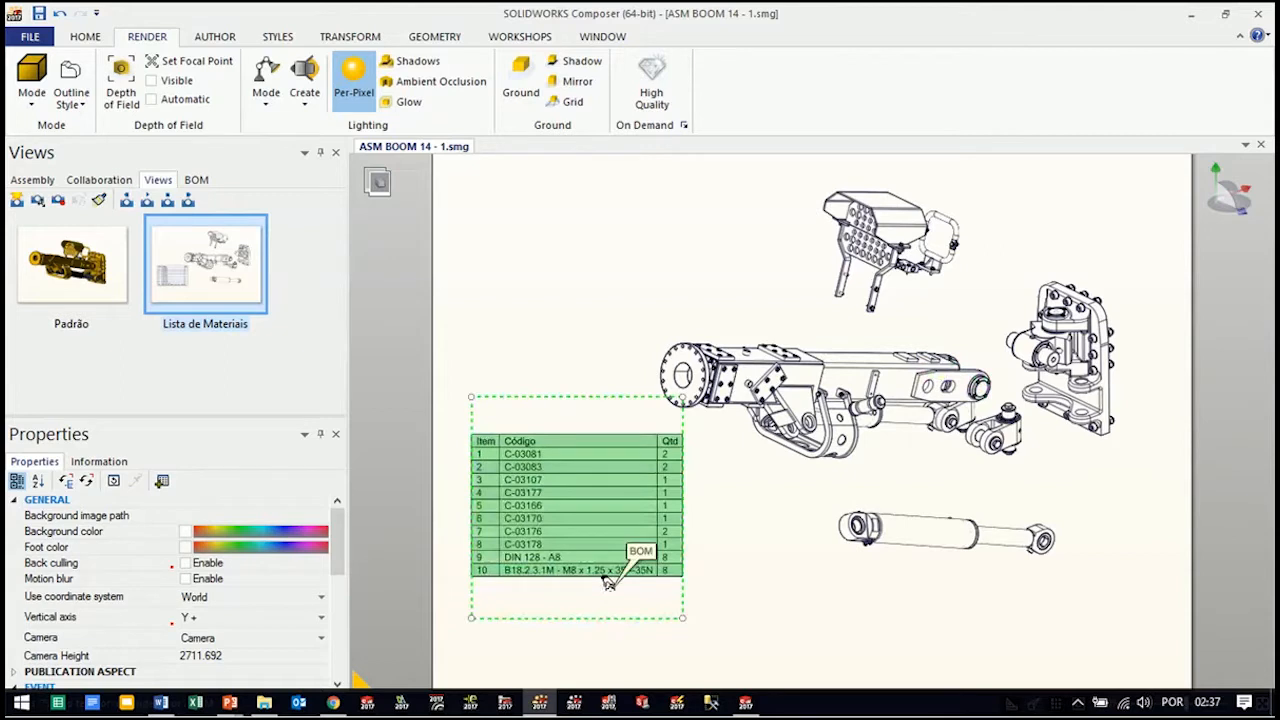
{"action": "left_click", "coordinate": [796, 600]}
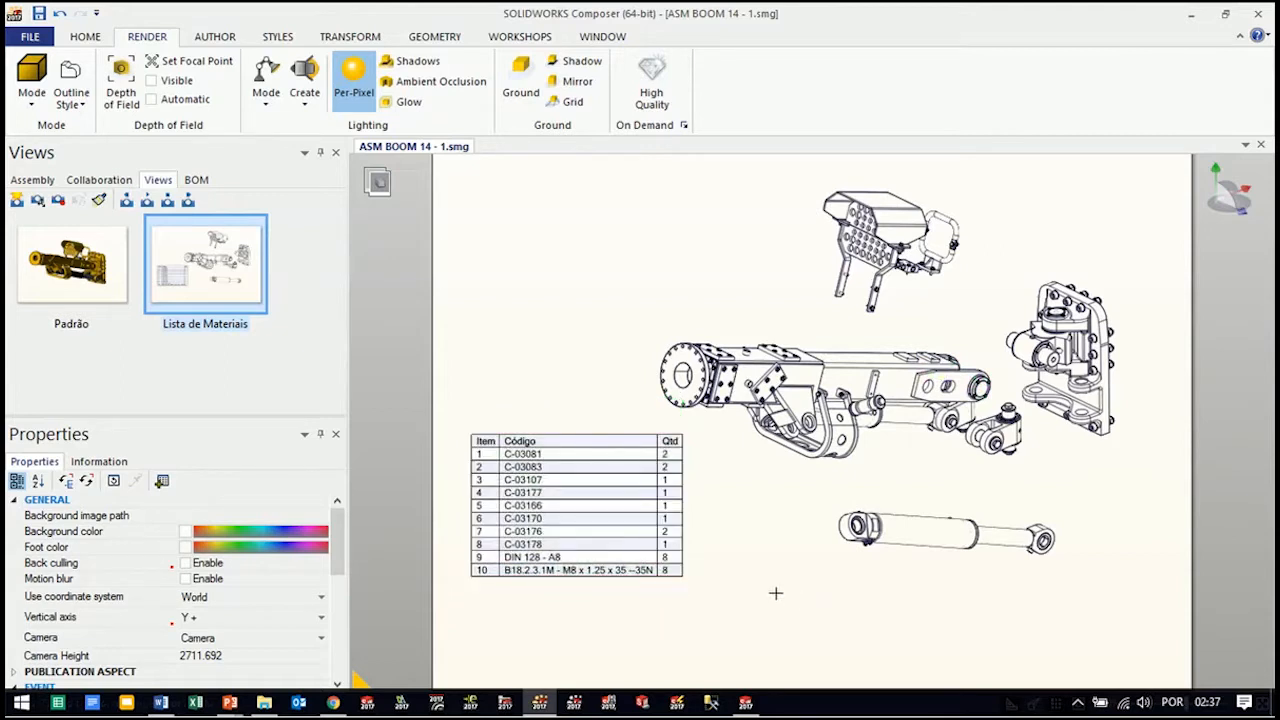
Generate BOM IDs for both KNUCKLE KIT components selected in the assembly structure
{"action": "left_click", "coordinate": [36, 181]}
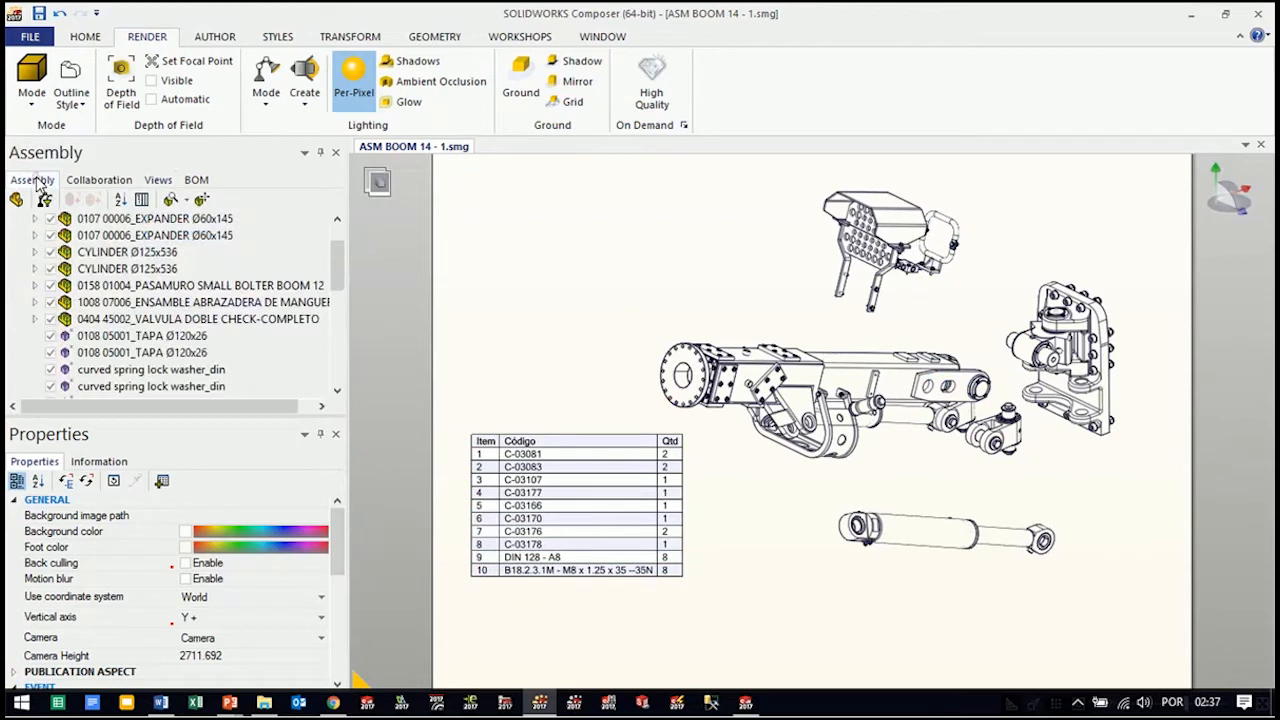
{"action": "left_click", "coordinate": [171, 320]}
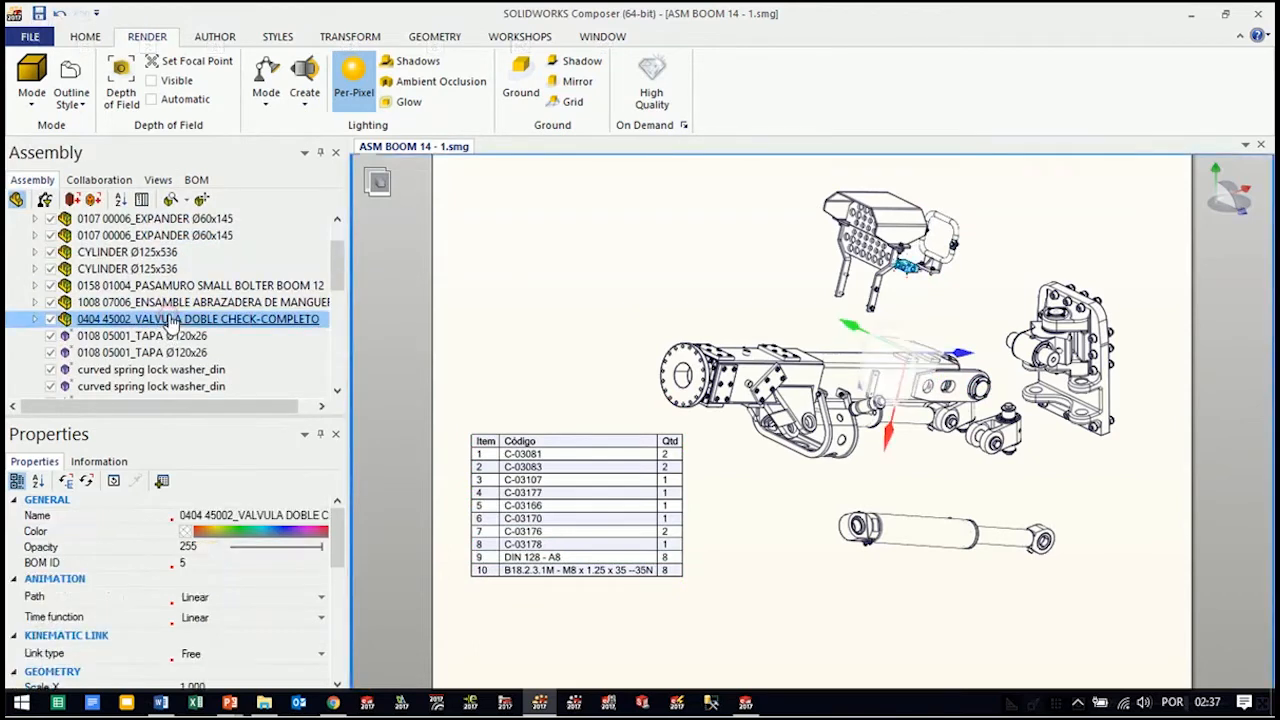
{"action": "left_click_drag", "start_coordinate": [338, 268], "coordinate": [310, 385]}
{"action": "left_click", "coordinate": [112, 319]}
{"action": "key", "text": "alt"}
{"action": "left_click", "coordinate": [193, 324]}
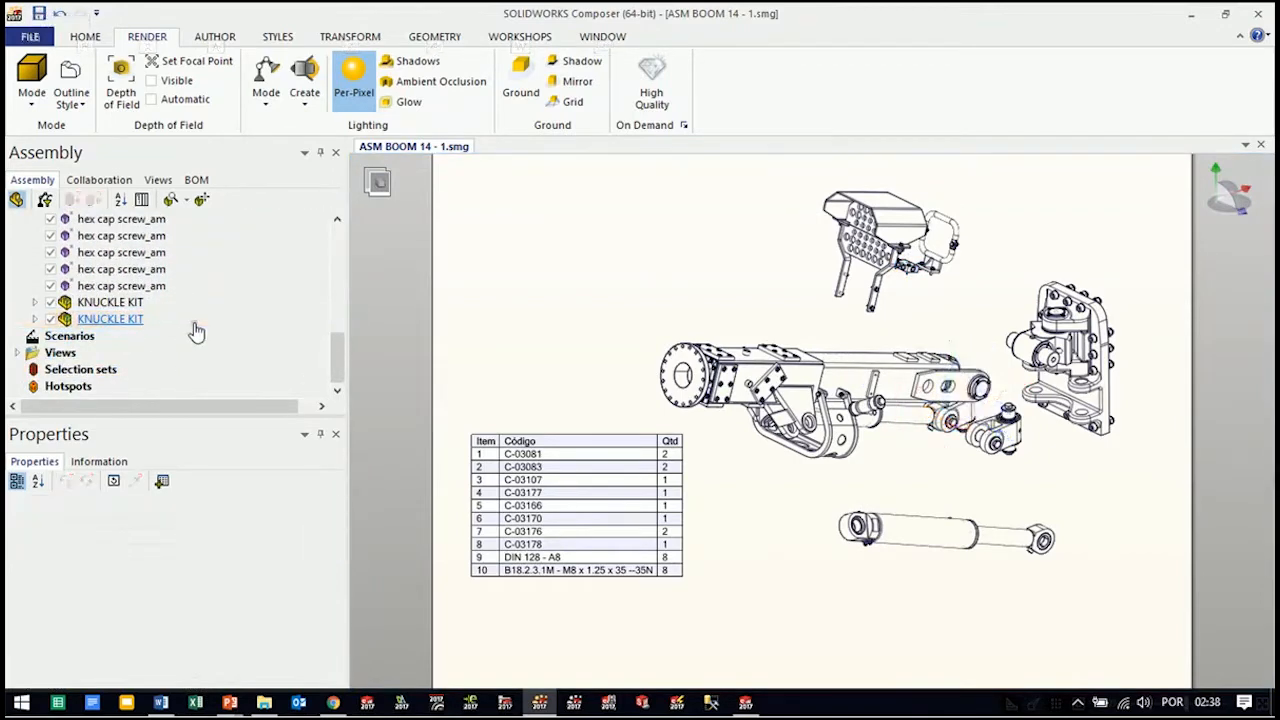
{"action": "left_click", "coordinate": [471, 322]}
{"action": "left_click", "coordinate": [132, 320]}
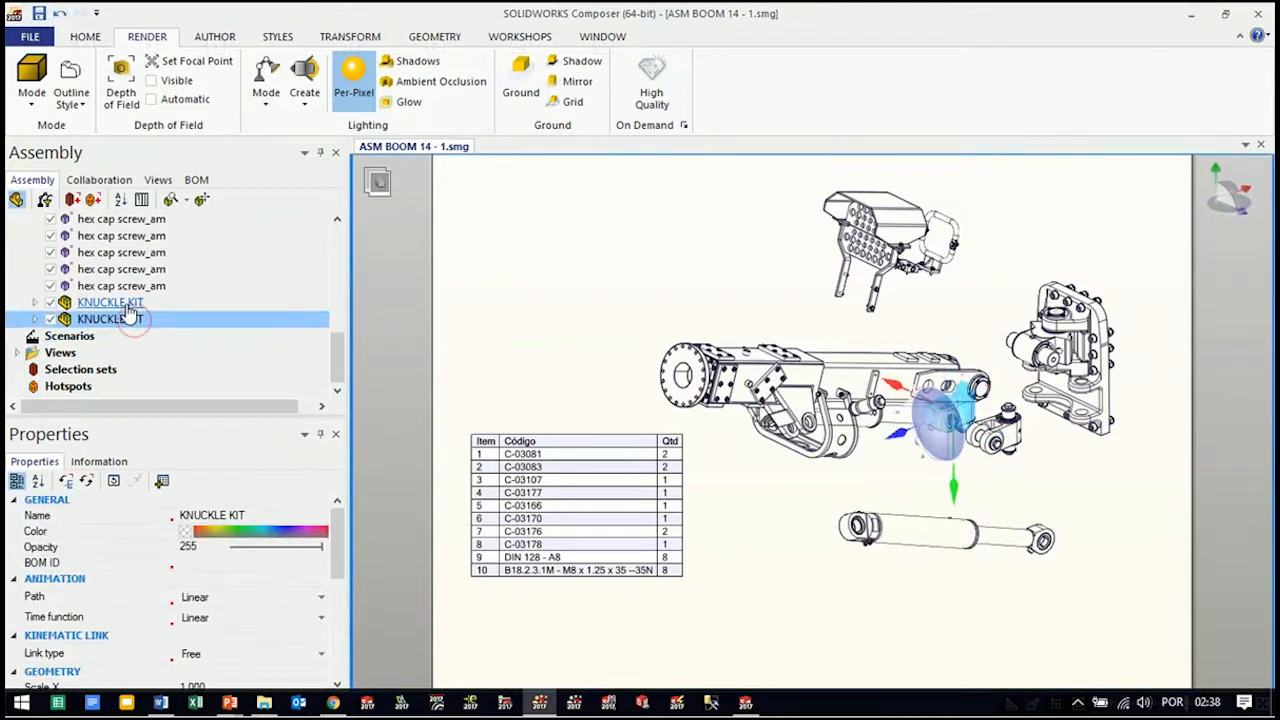
{"action": "left_click", "coordinate": [128, 304], "text": "ctrl"}
{"action": "key", "text": "alt"}
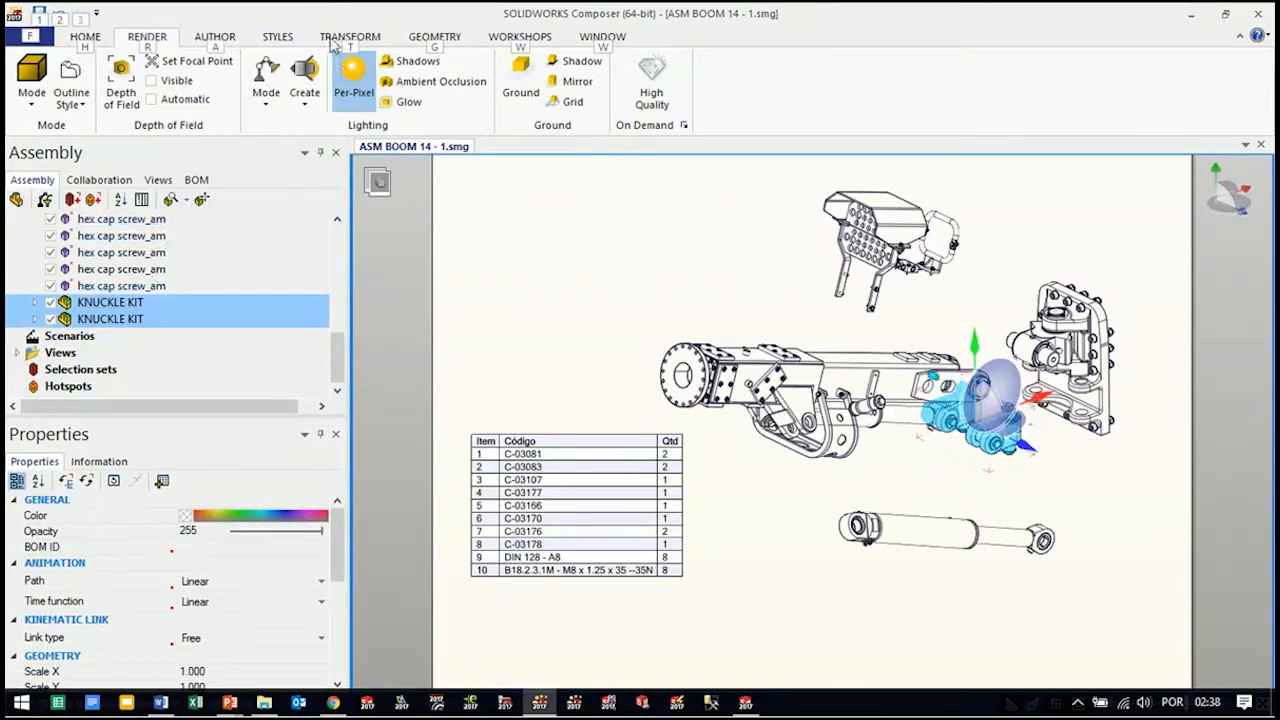
{"action": "left_click", "coordinate": [517, 38]}
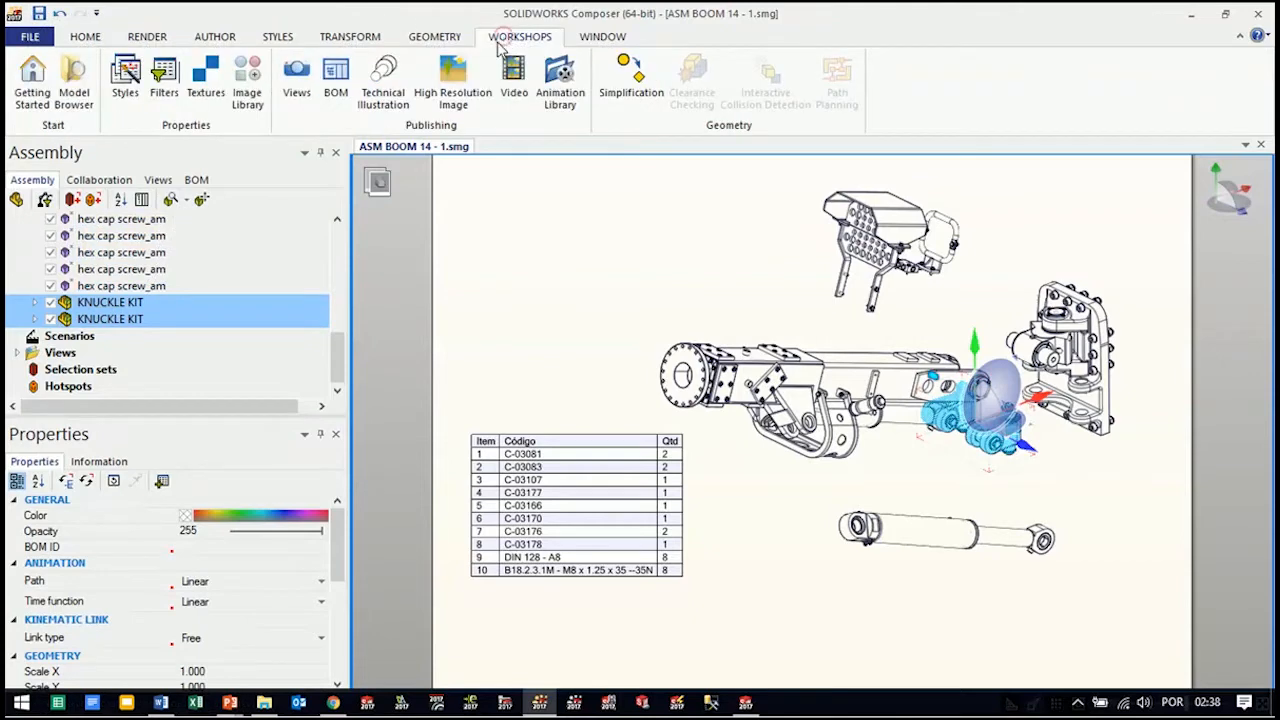
{"action": "left_click", "coordinate": [336, 95]}
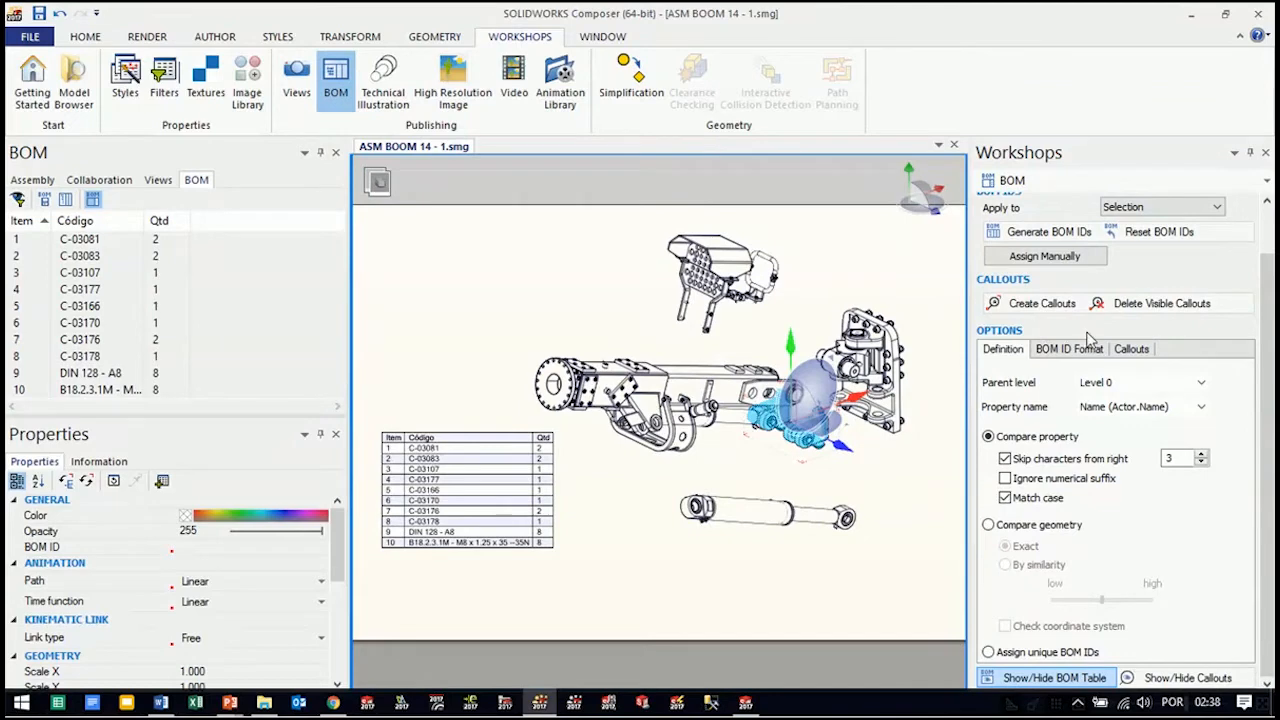
{"action": "left_click", "coordinate": [1035, 233]}
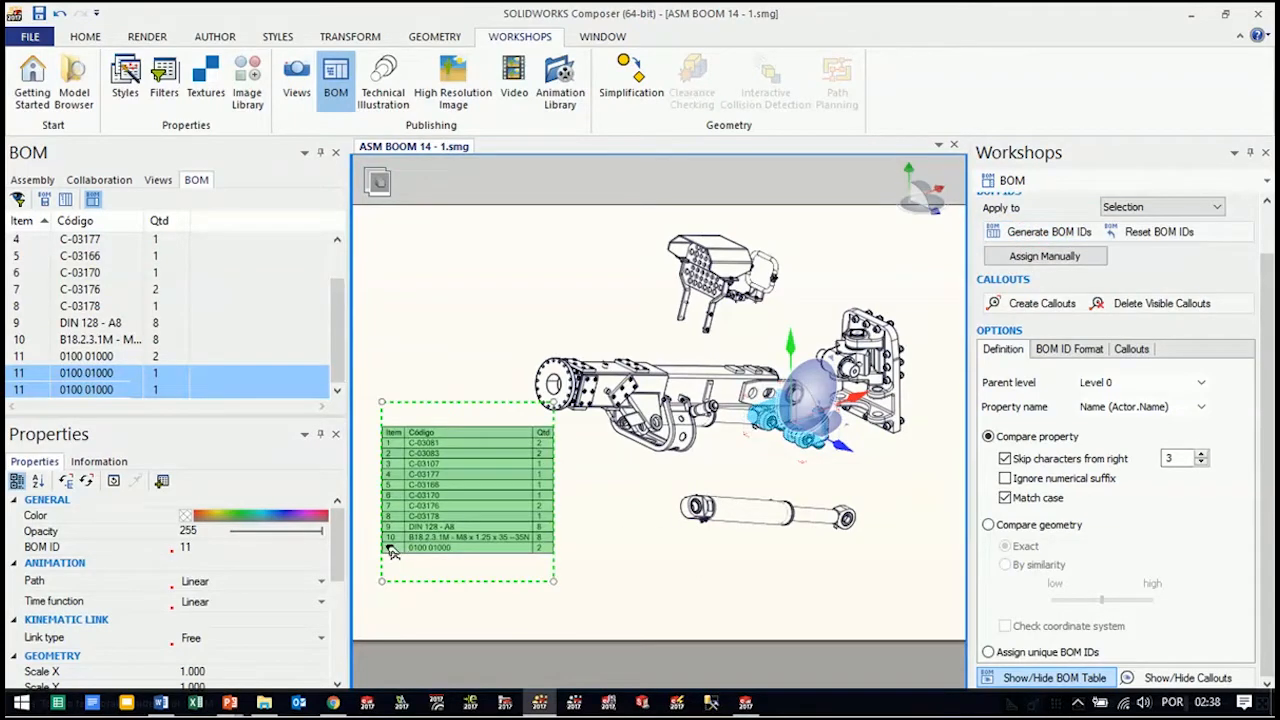
Move the BOM table slightly down and to the left on the page, clear of the exploded boom
{"action": "left_click", "coordinate": [690, 597]}
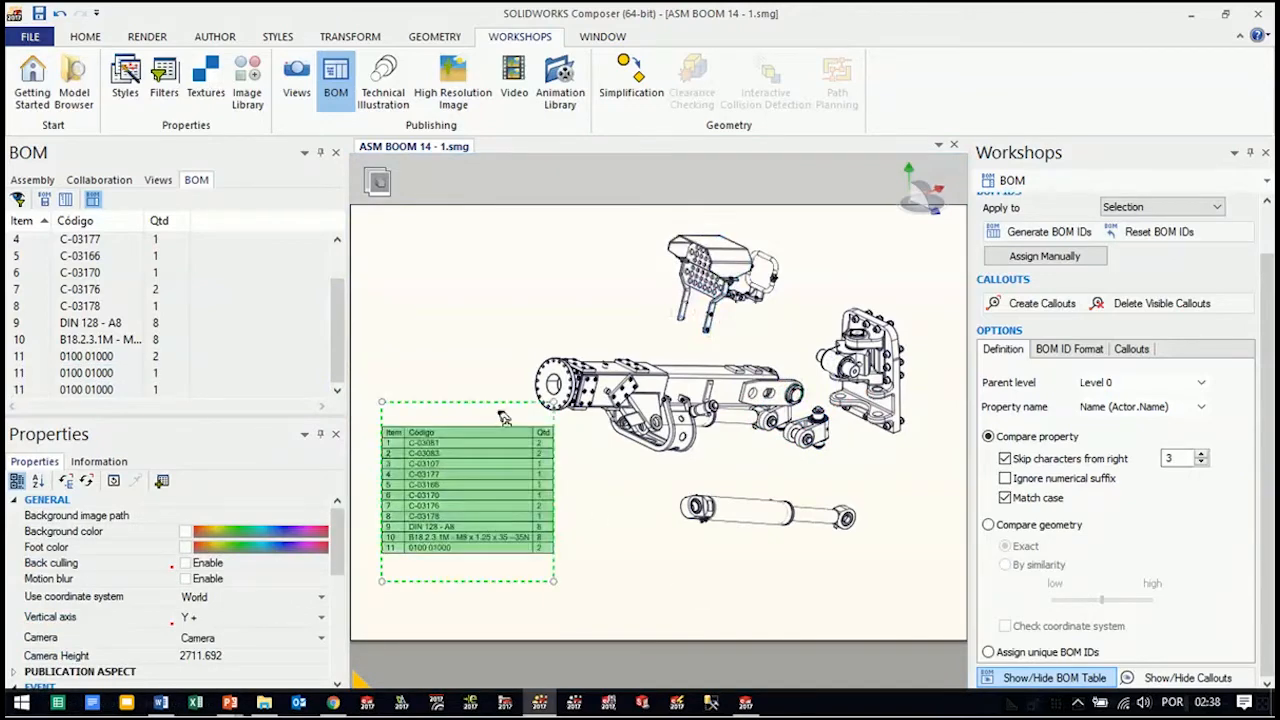
{"action": "left_click_drag", "start_coordinate": [457, 413], "coordinate": [448, 438]}
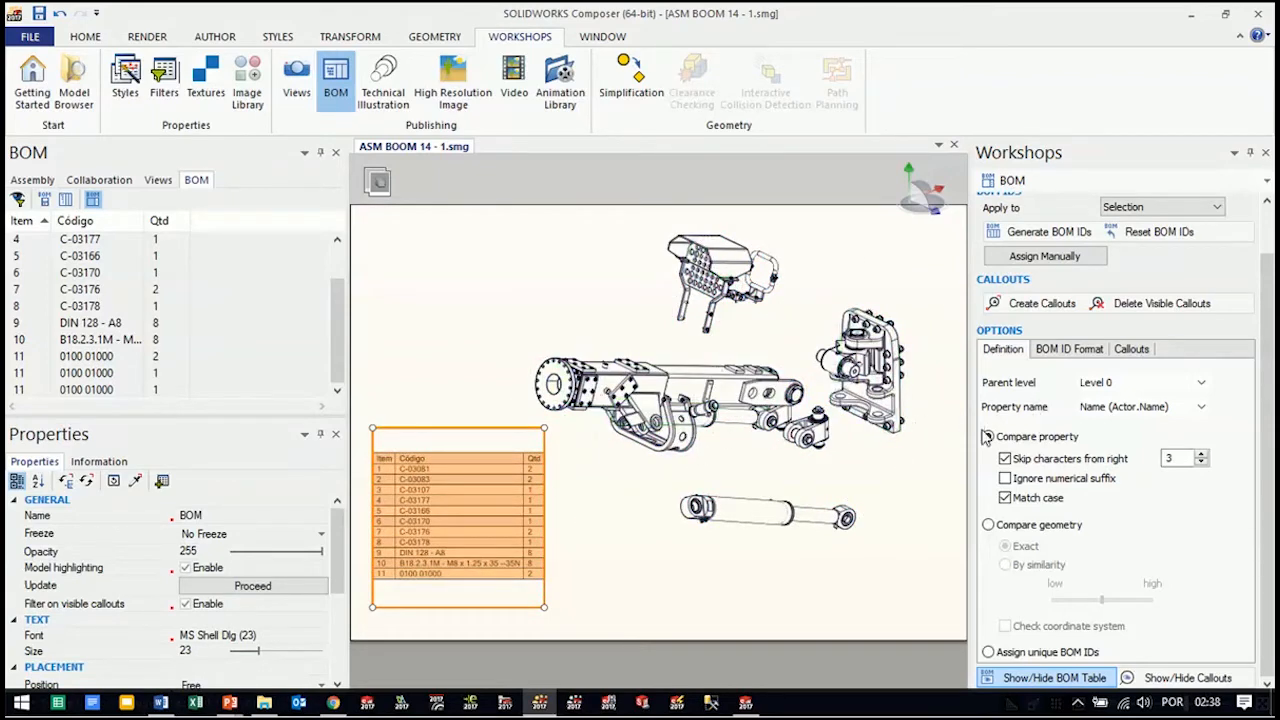
{"action": "left_click", "coordinate": [905, 499]}
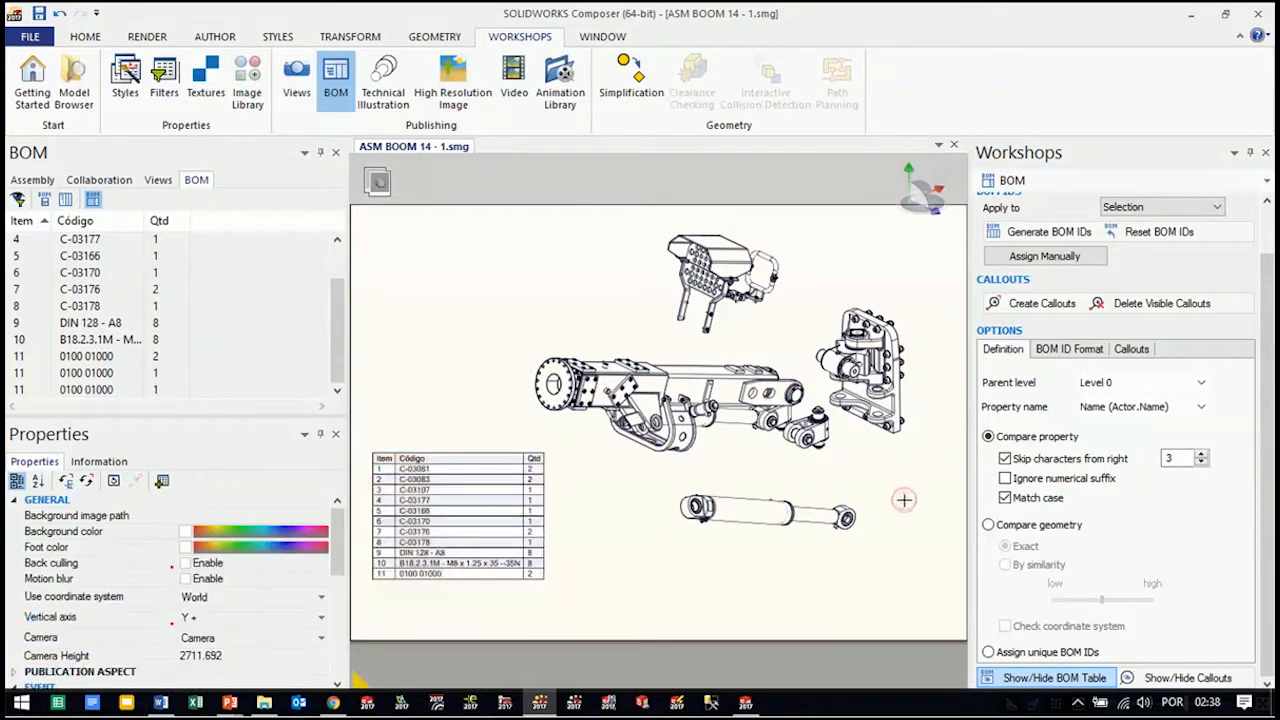
Create callouts for BOM items 1 to 10 in the exploded view
{"action": "left_click", "coordinate": [90, 389]}
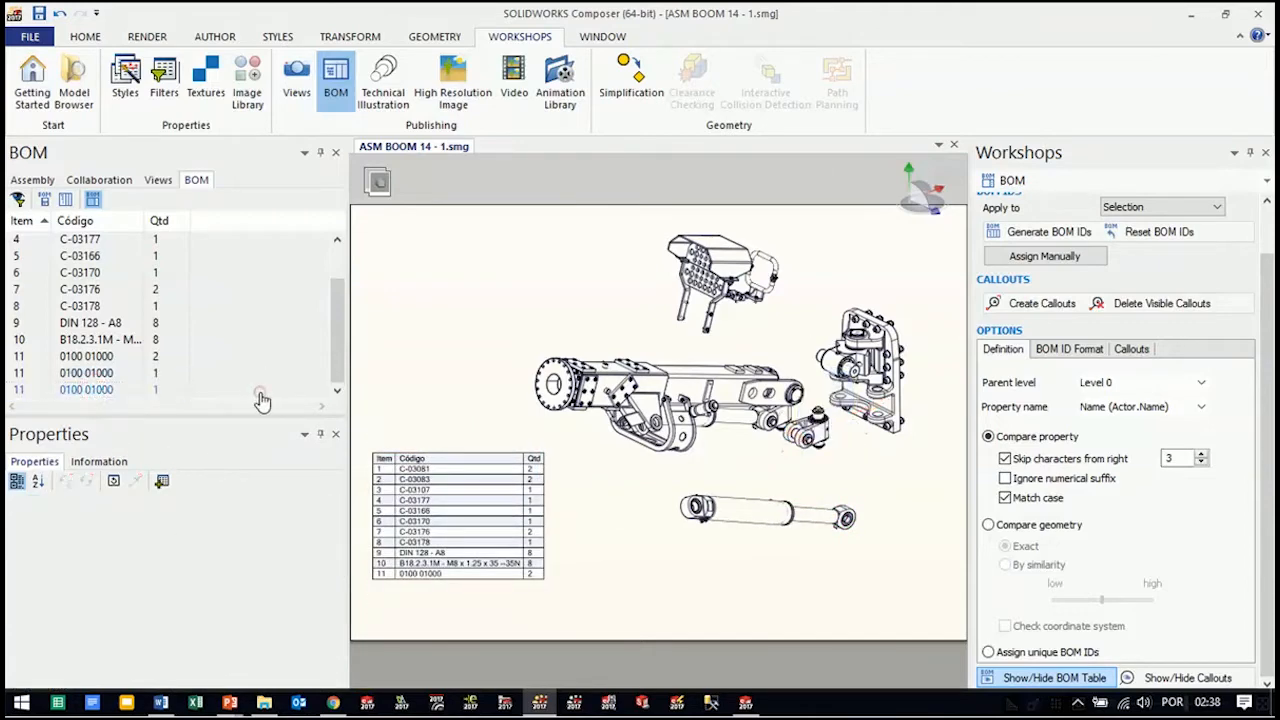
{"action": "left_click", "coordinate": [90, 389]}
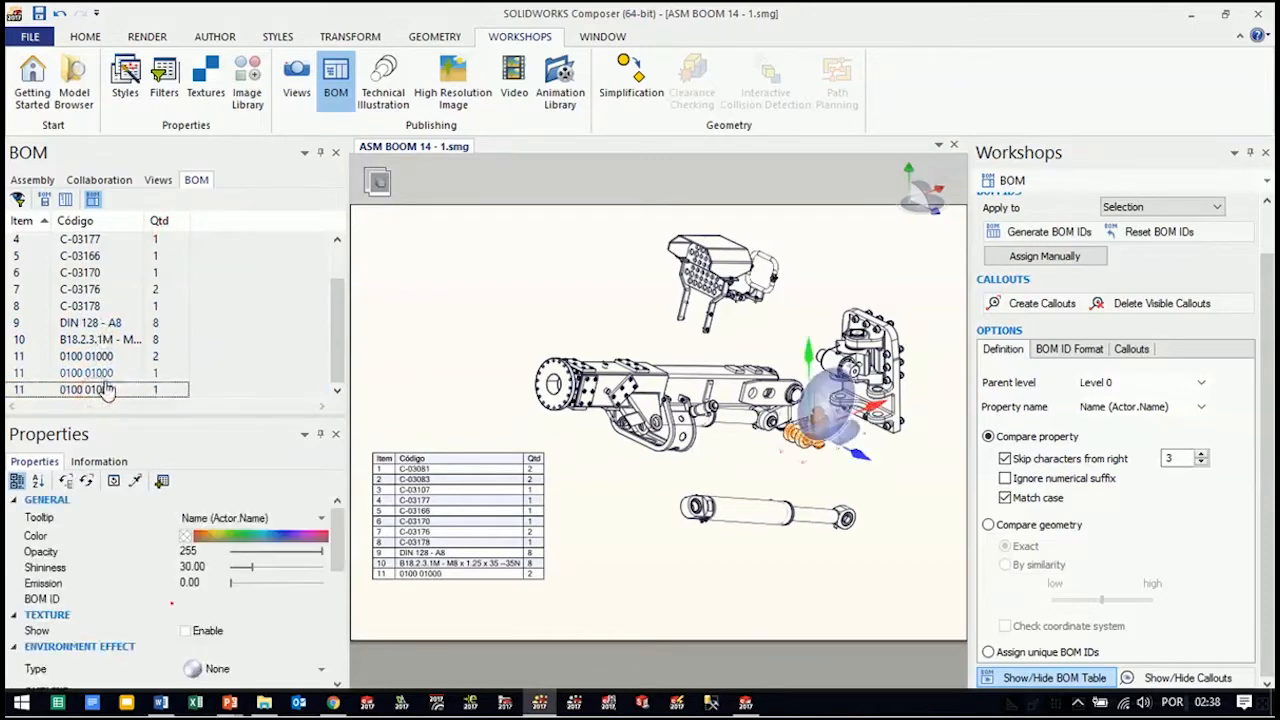
{"action": "left_click", "coordinate": [85, 240]}
{"action": "scroll", "coordinate": [90, 245], "scroll_direction": "up", "scroll_amount": 1}
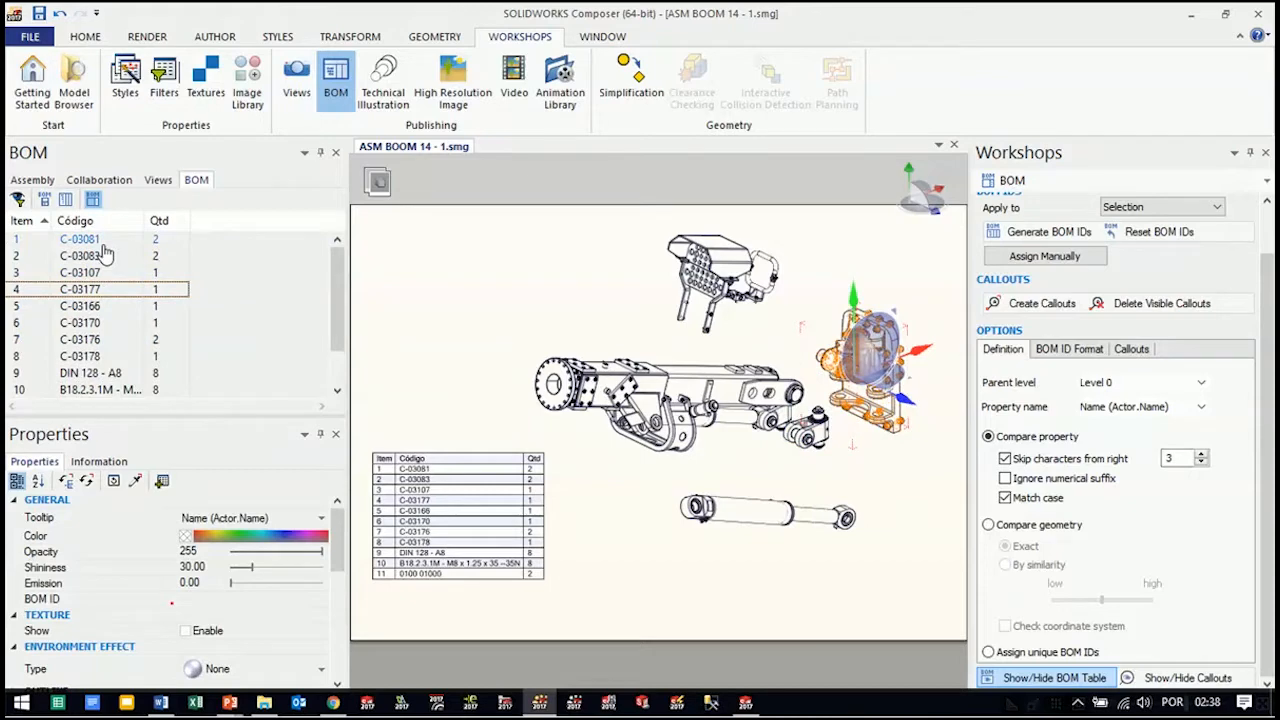
{"action": "left_click", "coordinate": [85, 240]}
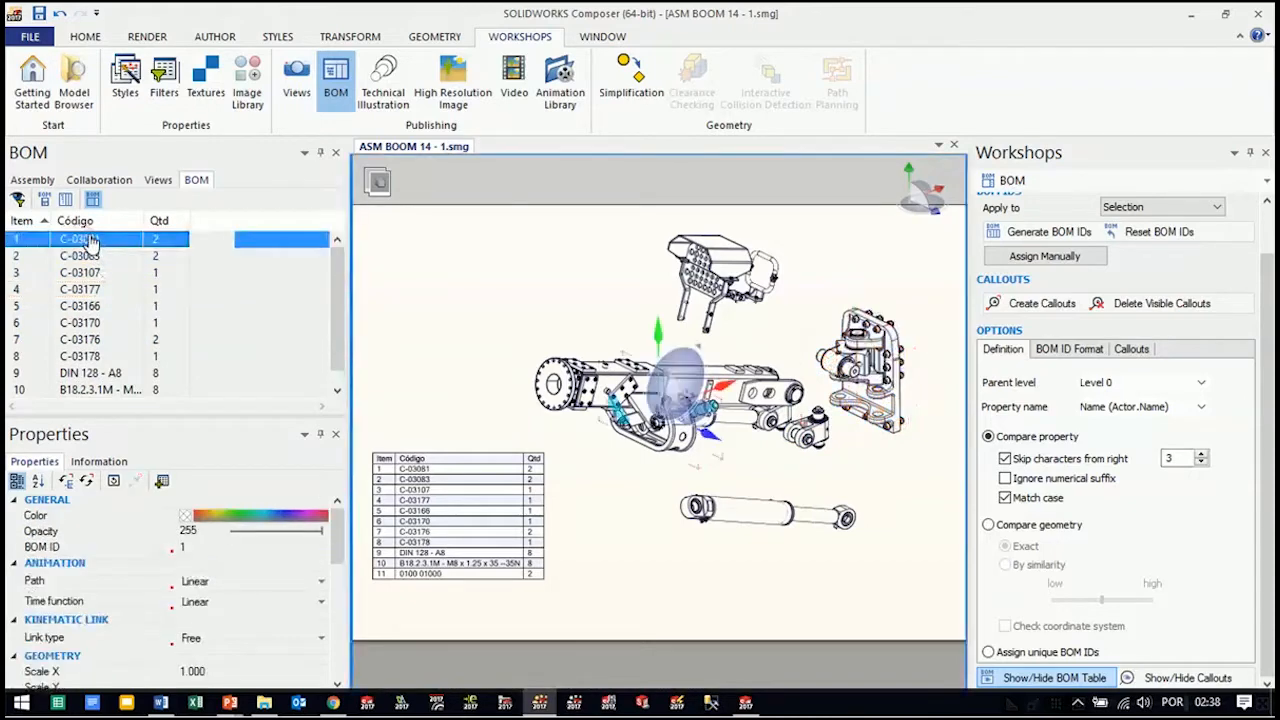
{"action": "left_click", "coordinate": [90, 392], "text": "shift"}
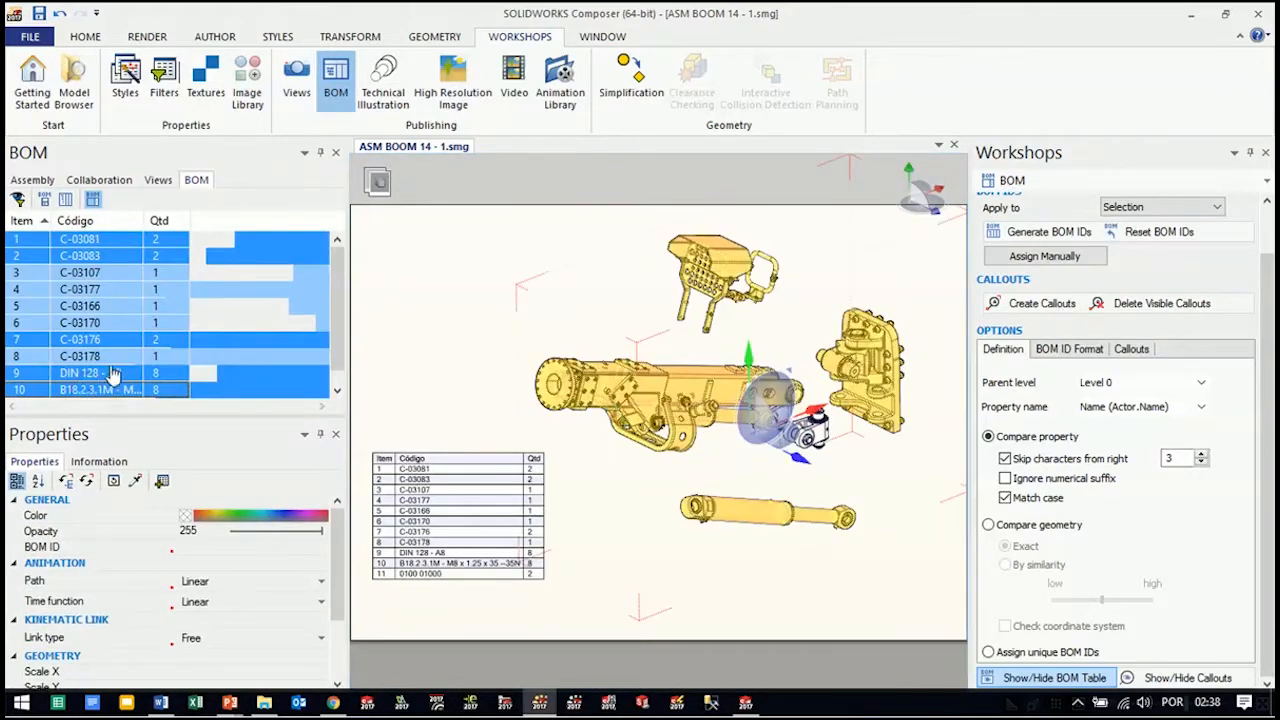
{"action": "left_click", "coordinate": [1043, 312]}
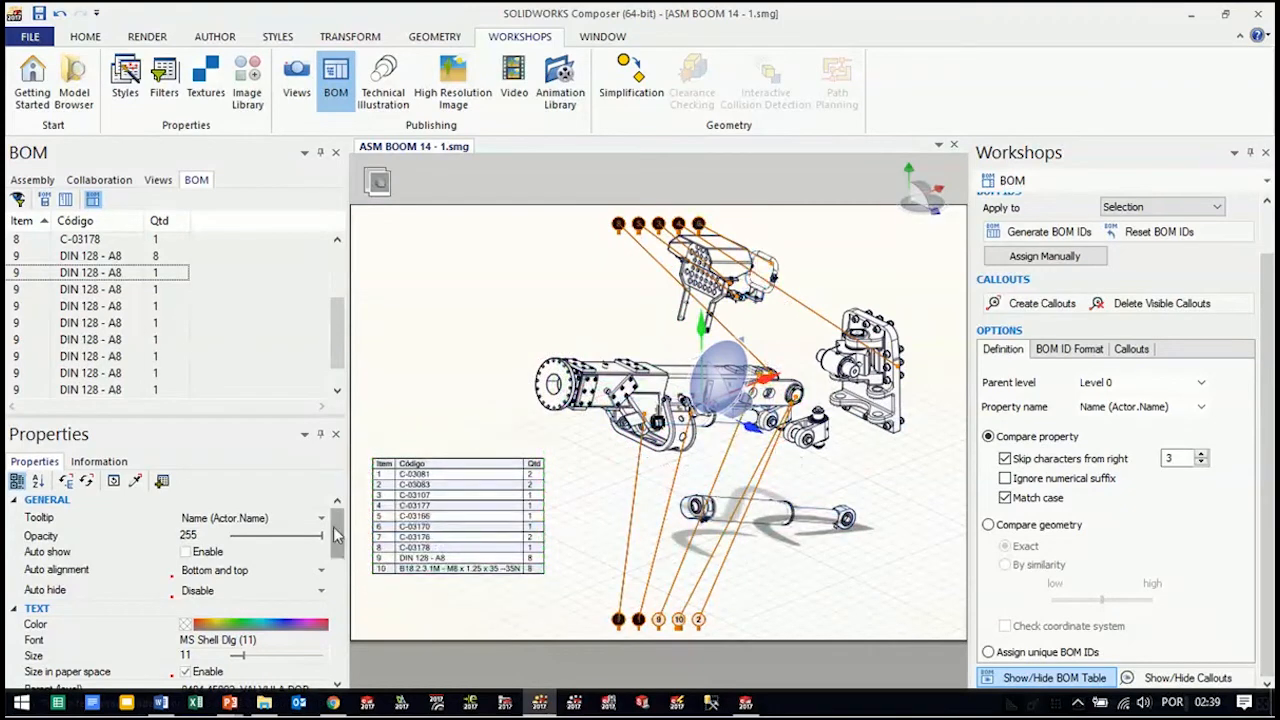
Give the selected BOM callouts black text and a white label fill
{"action": "mouse_move", "coordinate": [338, 535]}
{"action": "left_mouse_down"}
{"action": "mouse_move", "coordinate": [338, 568]}
{"action": "mouse_move", "coordinate": [338, 553]}
{"action": "left_mouse_up"}
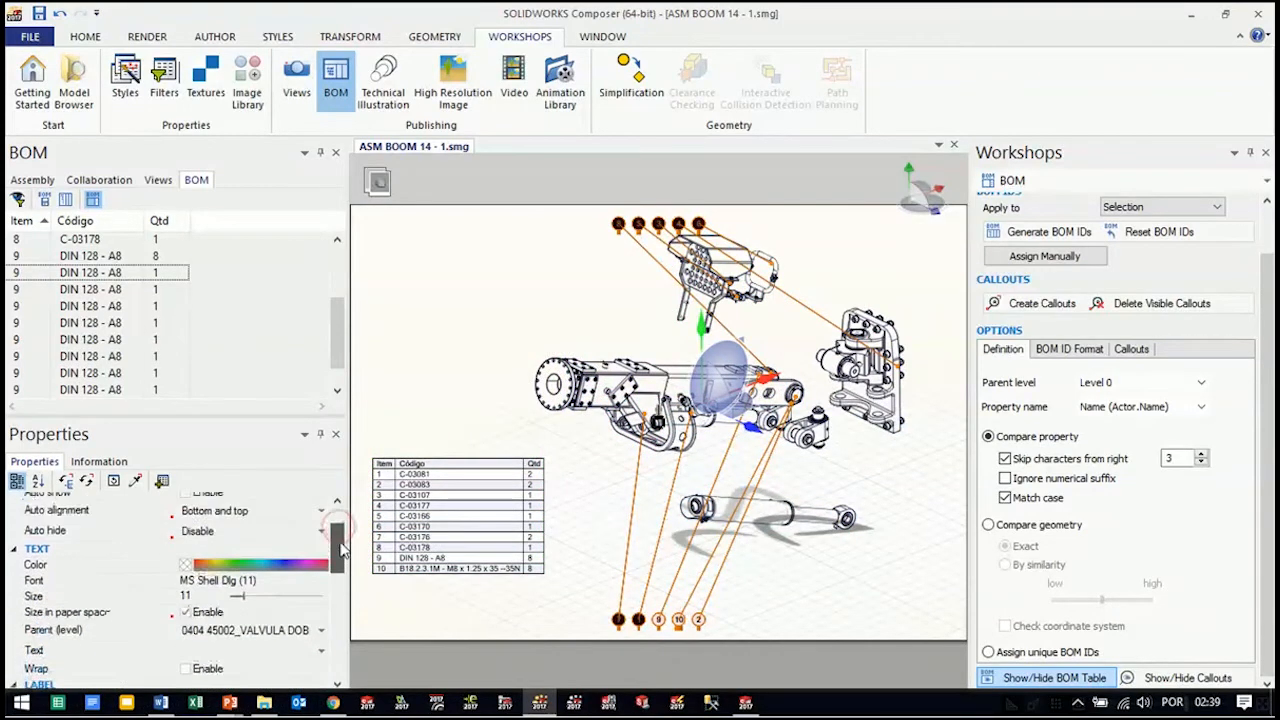
{"action": "left_click", "coordinate": [187, 568]}
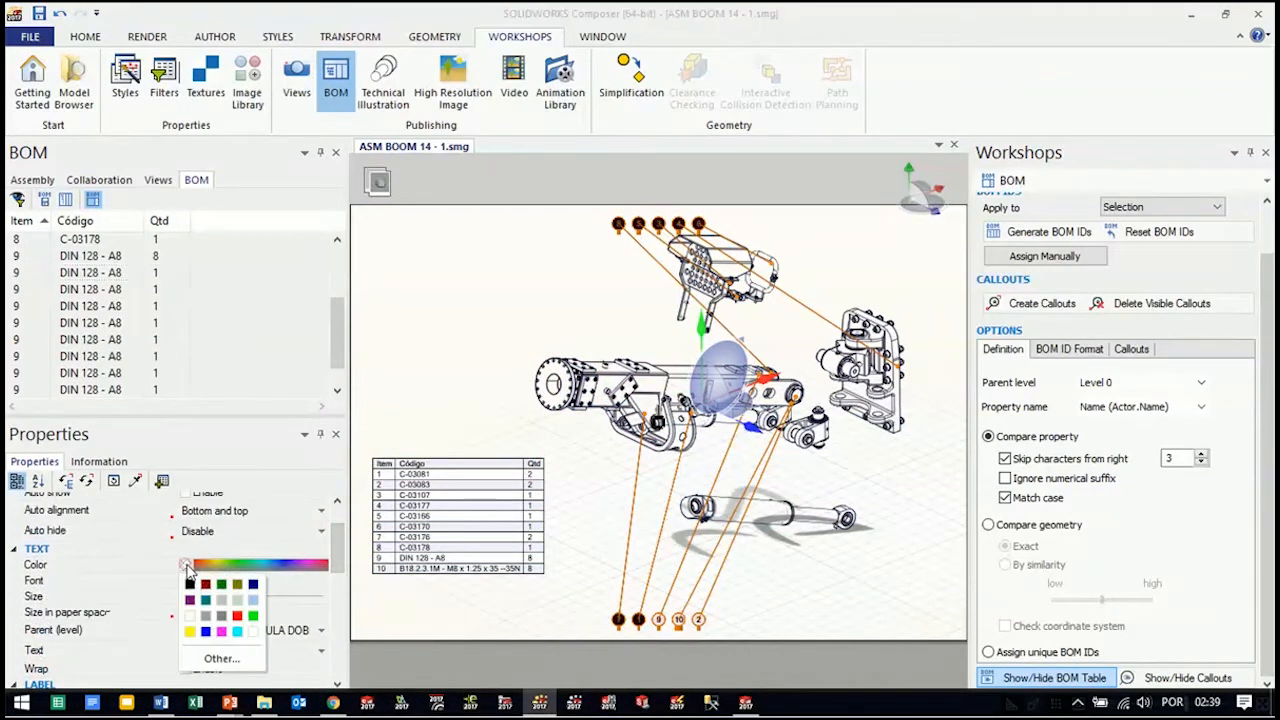
{"action": "left_click", "coordinate": [191, 589]}
{"action": "left_click_drag", "start_coordinate": [338, 537], "coordinate": [338, 575]}
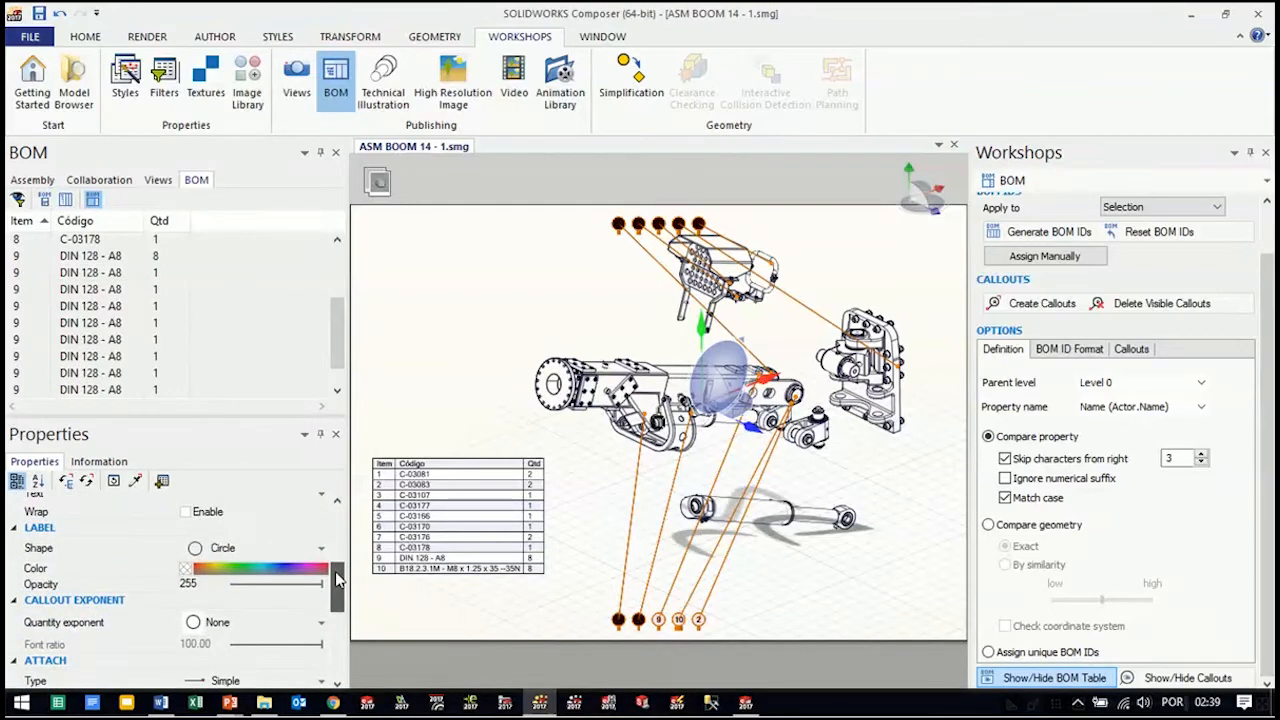
{"action": "left_click", "coordinate": [185, 569]}
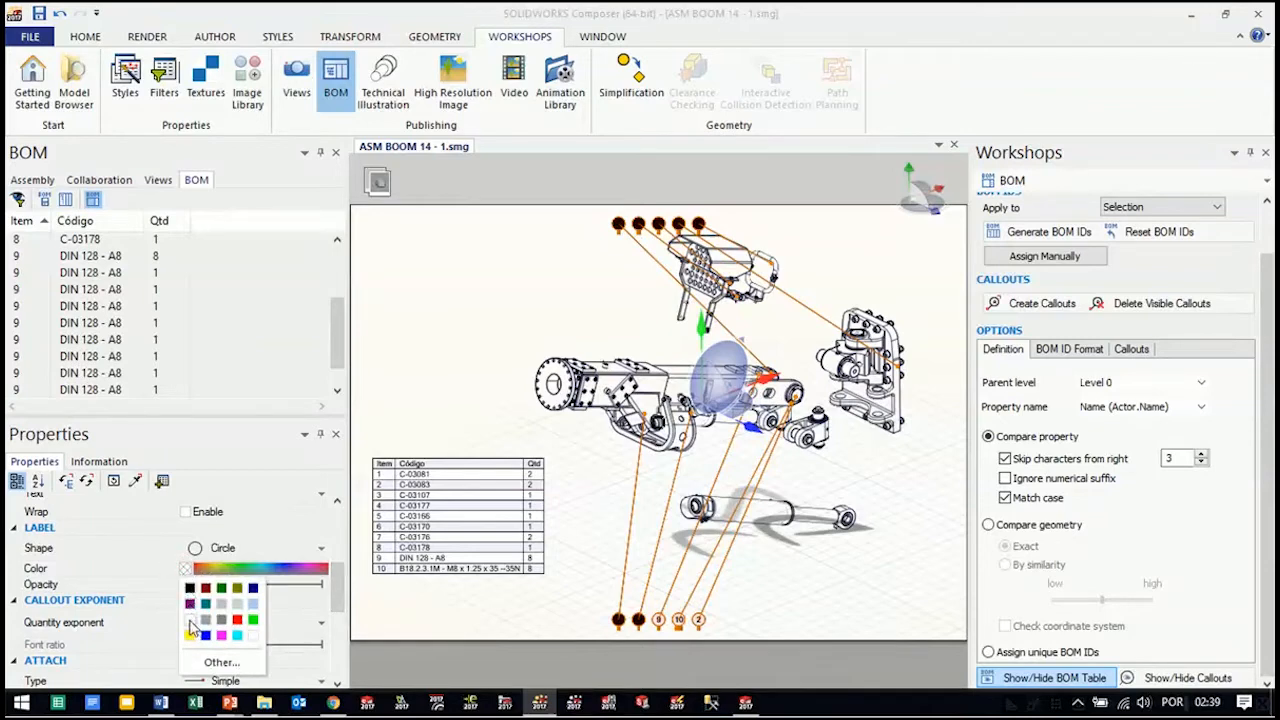
{"action": "left_click", "coordinate": [191, 627]}
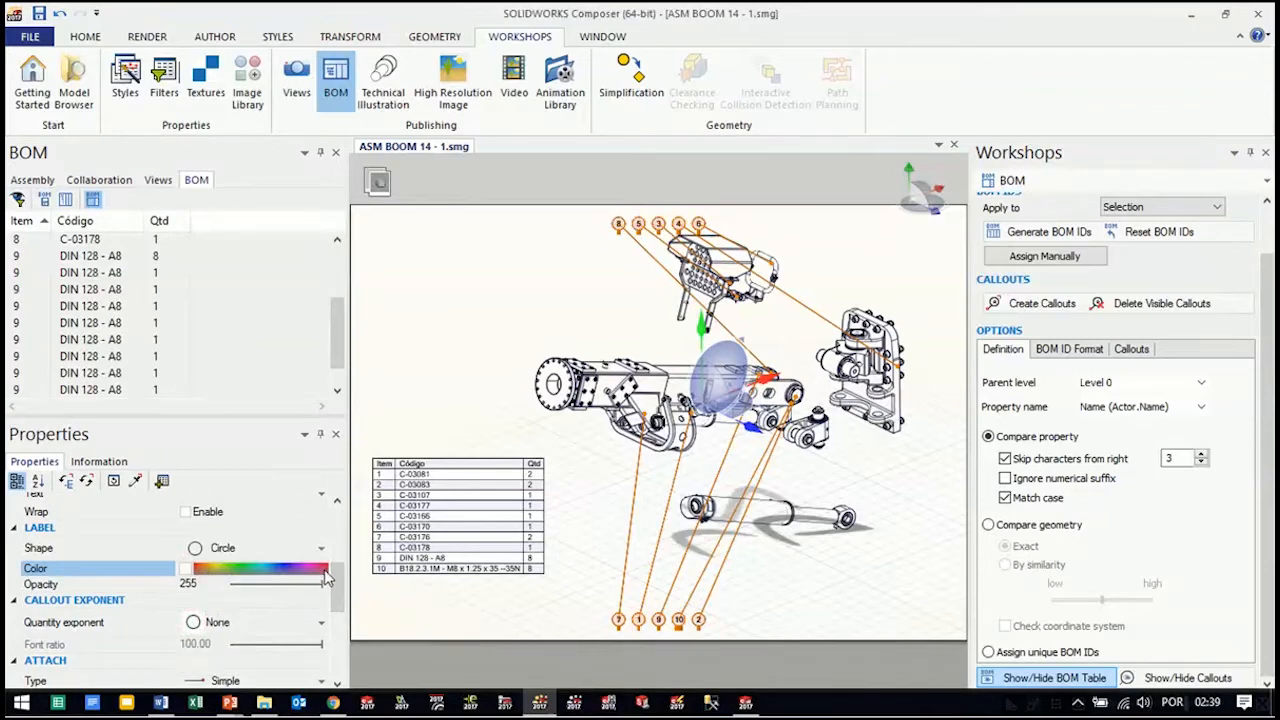
Set the auto alignment of the selected callouts to Bottom and right
{"action": "scroll", "coordinate": [325, 575], "scroll_direction": "down", "scroll_amount": 3}
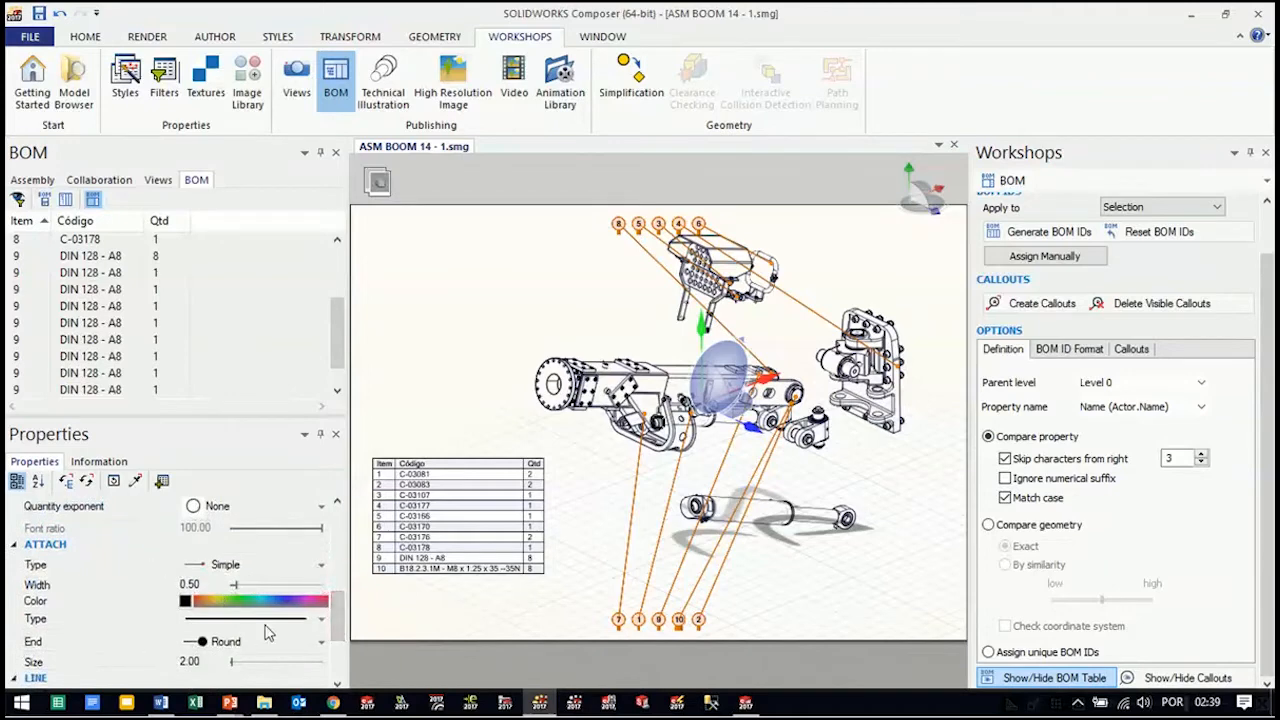
{"action": "left_click_drag", "start_coordinate": [326, 620], "coordinate": [328, 530]}
{"action": "left_click", "coordinate": [288, 576]}
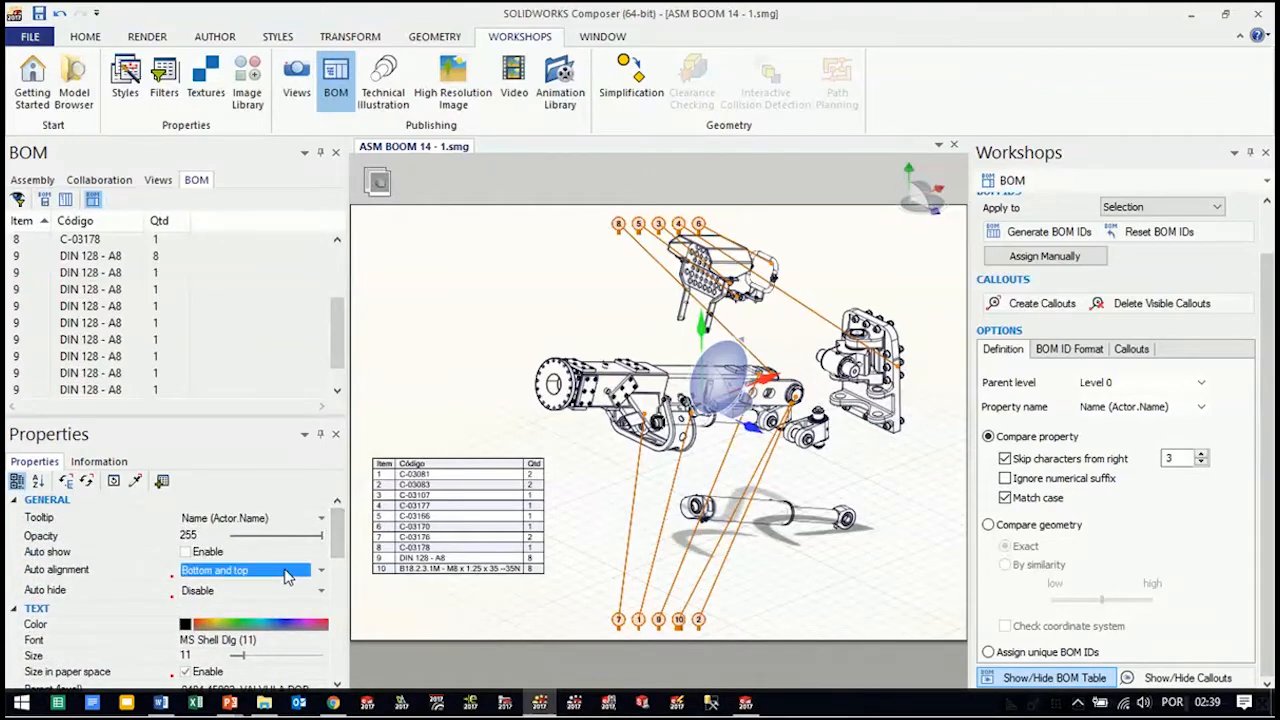
{"action": "left_click", "coordinate": [287, 575]}
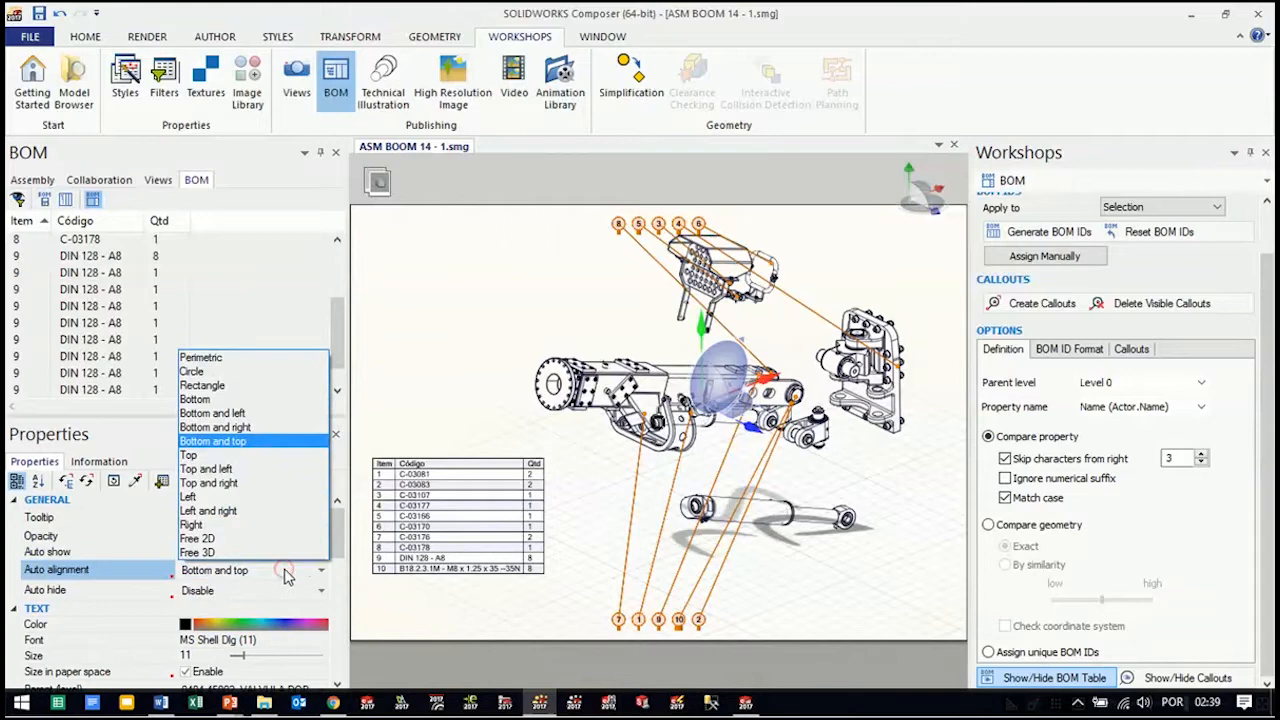
{"action": "left_click", "coordinate": [257, 427]}
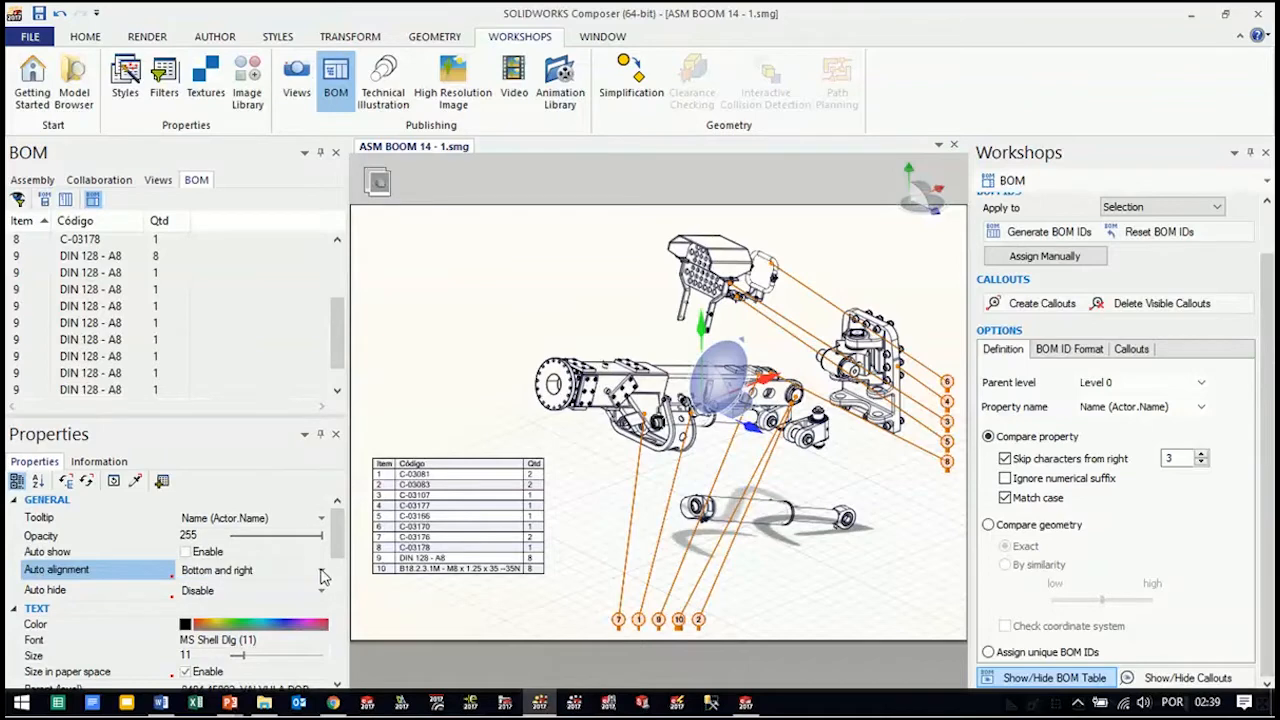
Try the Top and right auto alignment on the callouts, and restore Bottom and right
{"action": "left_click", "coordinate": [321, 571]}
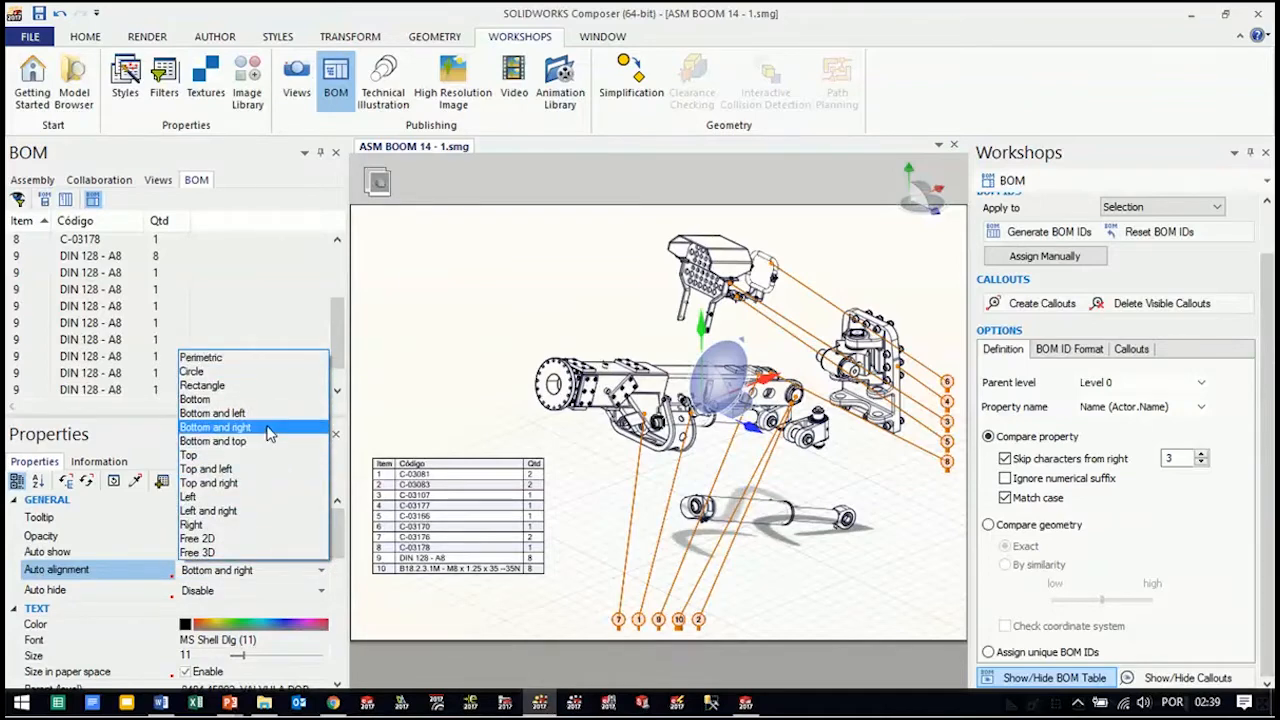
{"action": "left_click", "coordinate": [253, 484]}
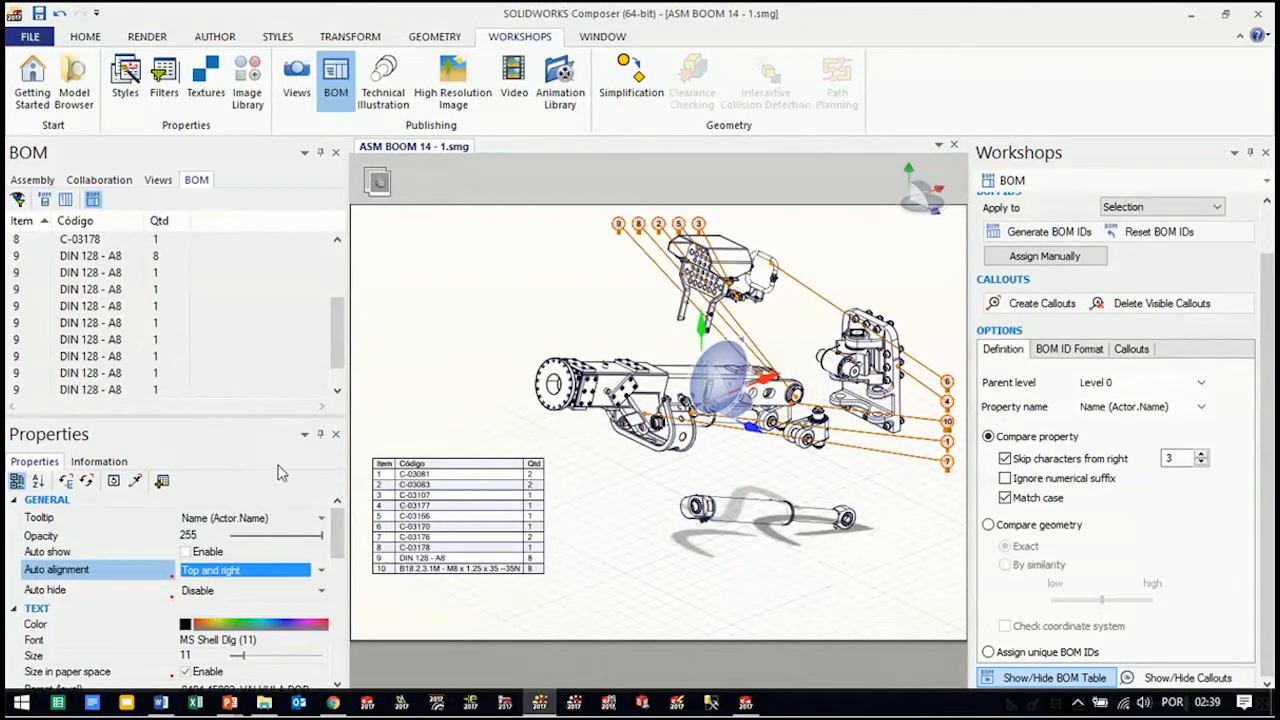
{"action": "left_click", "coordinate": [276, 570]}
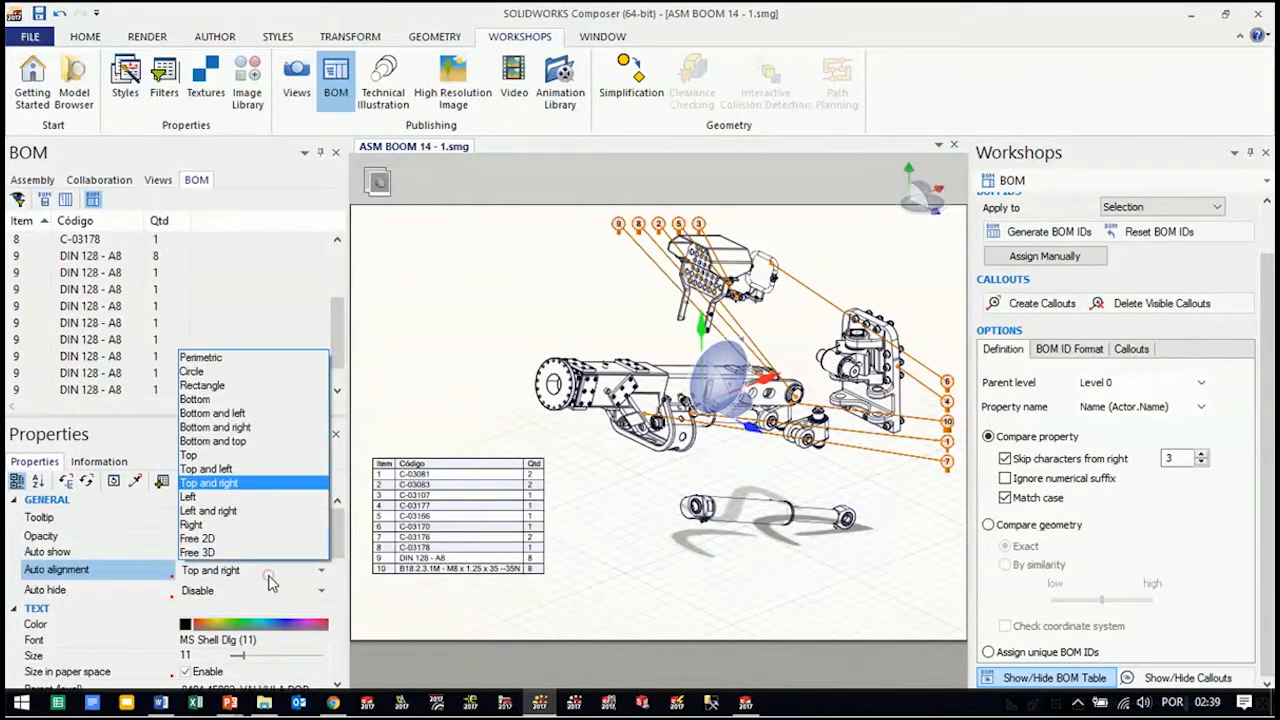
{"action": "left_click", "coordinate": [240, 427]}
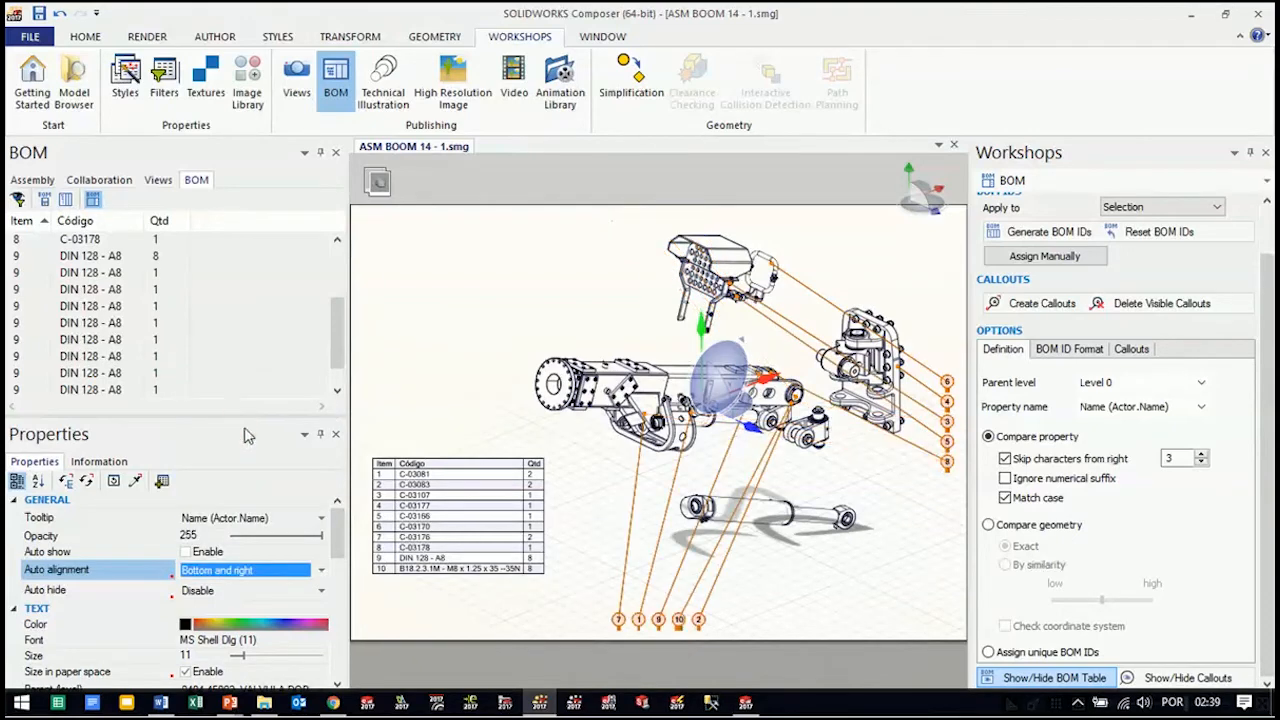
Turn off the ground rendering and update the Lista de Materiais view with the current display
{"action": "mouse_move", "coordinate": [872, 475]}
{"action": "right_mouse_down"}
{"action": "mouse_move", "coordinate": [858, 442]}
{"action": "mouse_move", "coordinate": [877, 440]}
{"action": "mouse_move", "coordinate": [853, 464]}
{"action": "mouse_move", "coordinate": [880, 491]}
{"action": "mouse_move", "coordinate": [867, 492]}
{"action": "mouse_move", "coordinate": [895, 482]}
{"action": "mouse_move", "coordinate": [884, 460]}
{"action": "mouse_move", "coordinate": [892, 476]}
{"action": "right_mouse_up"}
{"action": "left_click", "coordinate": [910, 476]}
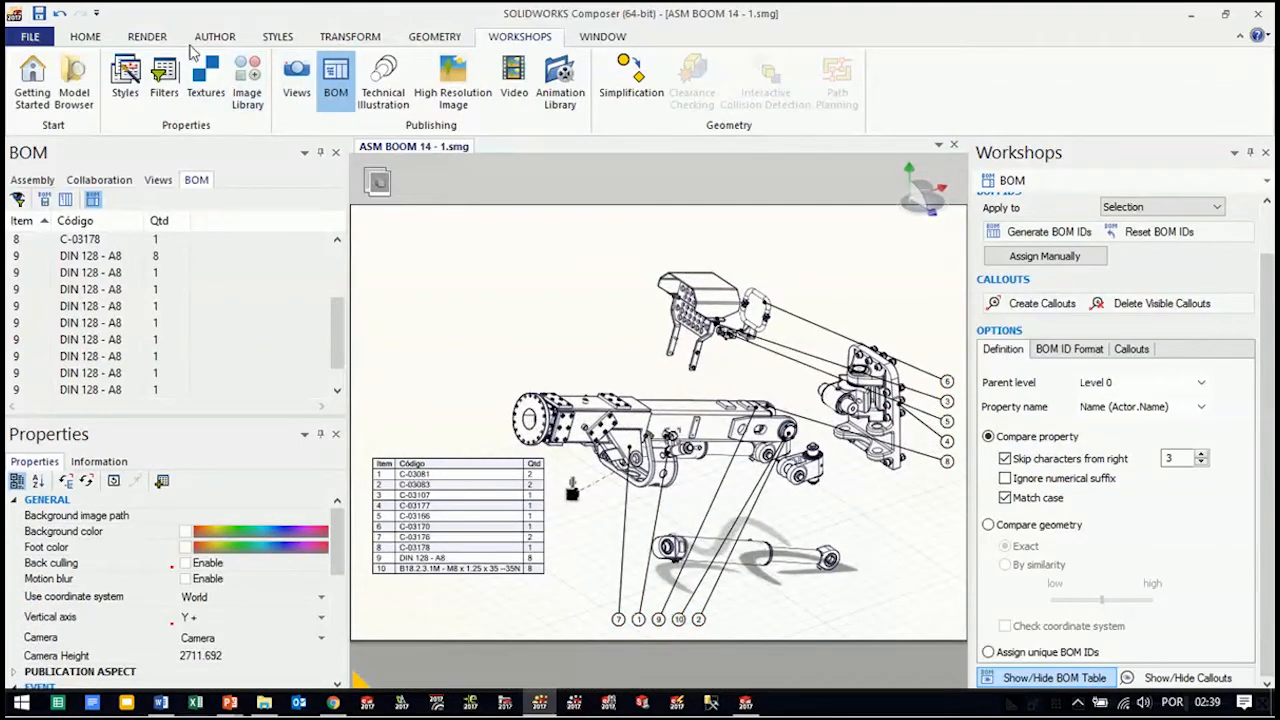
{"action": "left_click", "coordinate": [150, 38]}
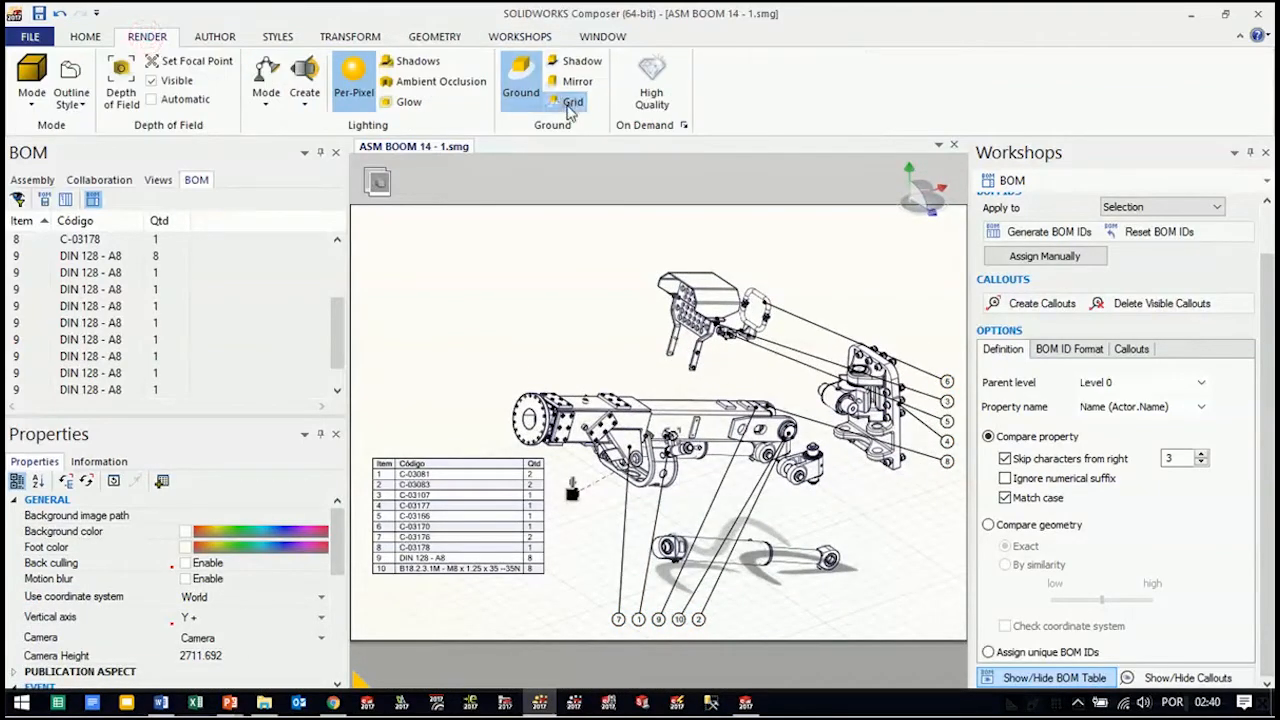
{"action": "left_click", "coordinate": [521, 95]}
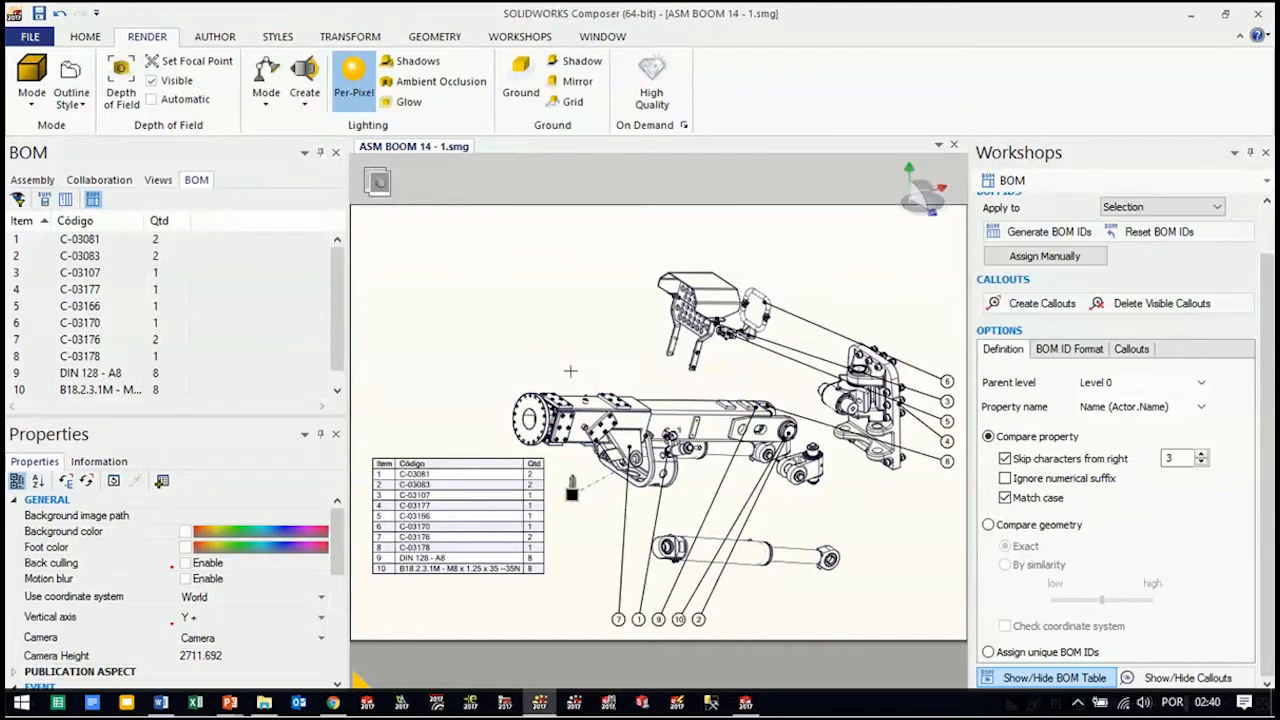
{"action": "left_click", "coordinate": [158, 180]}
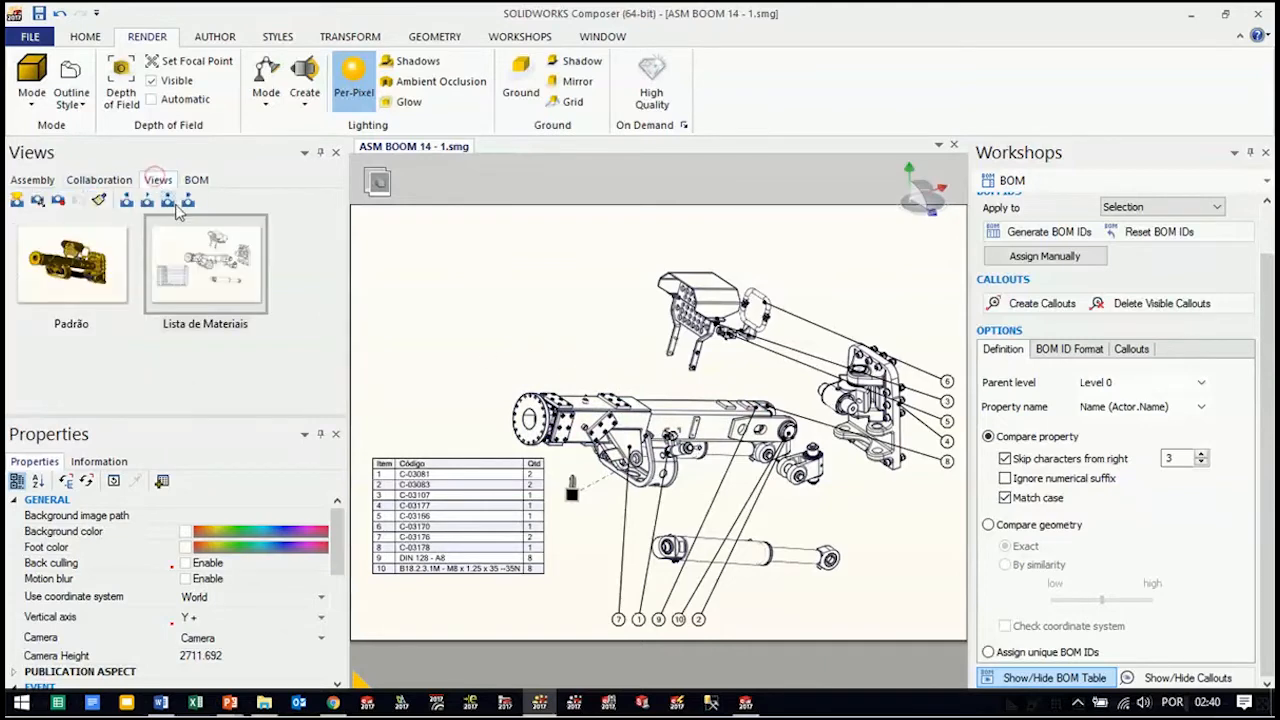
{"action": "left_click", "coordinate": [59, 202]}
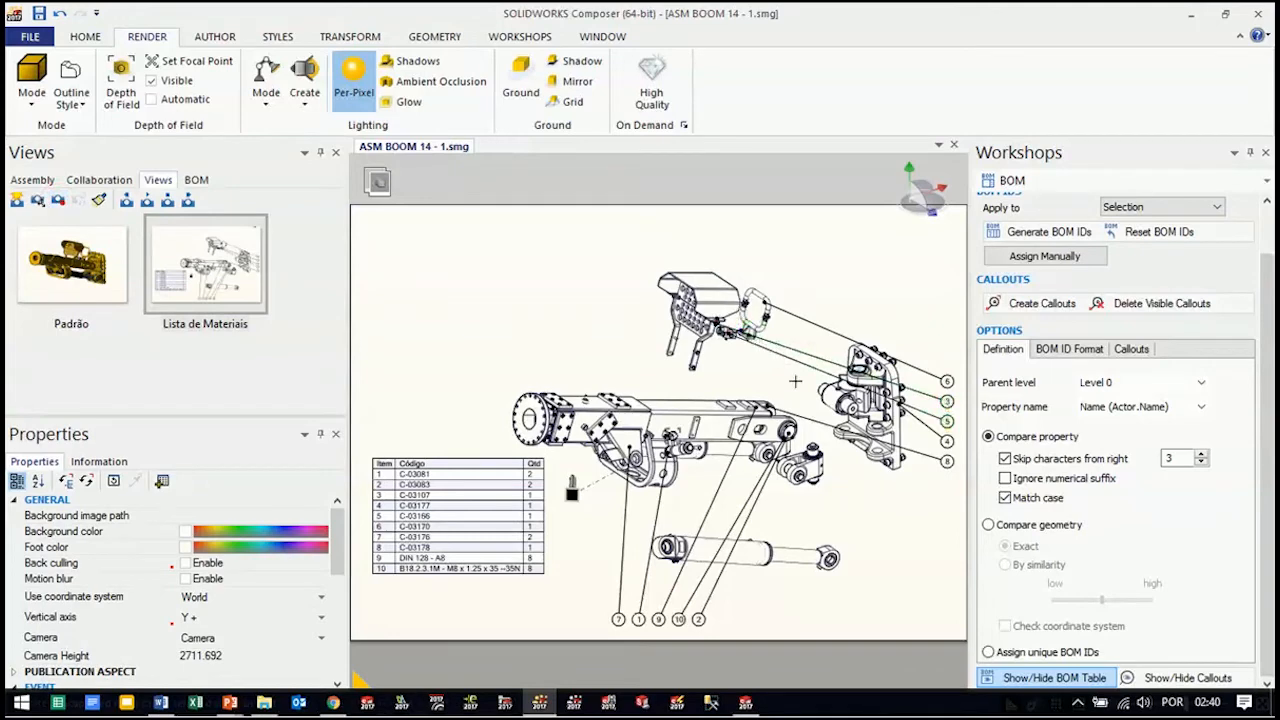
Examine the exploded boom from several angles, checking how the callouts realign and where the camera actor sits
{"action": "right_click_drag", "start_coordinate": [800, 393], "coordinate": [798, 345]}
{"action": "right_click_drag", "start_coordinate": [811, 463], "coordinate": [752, 448]}
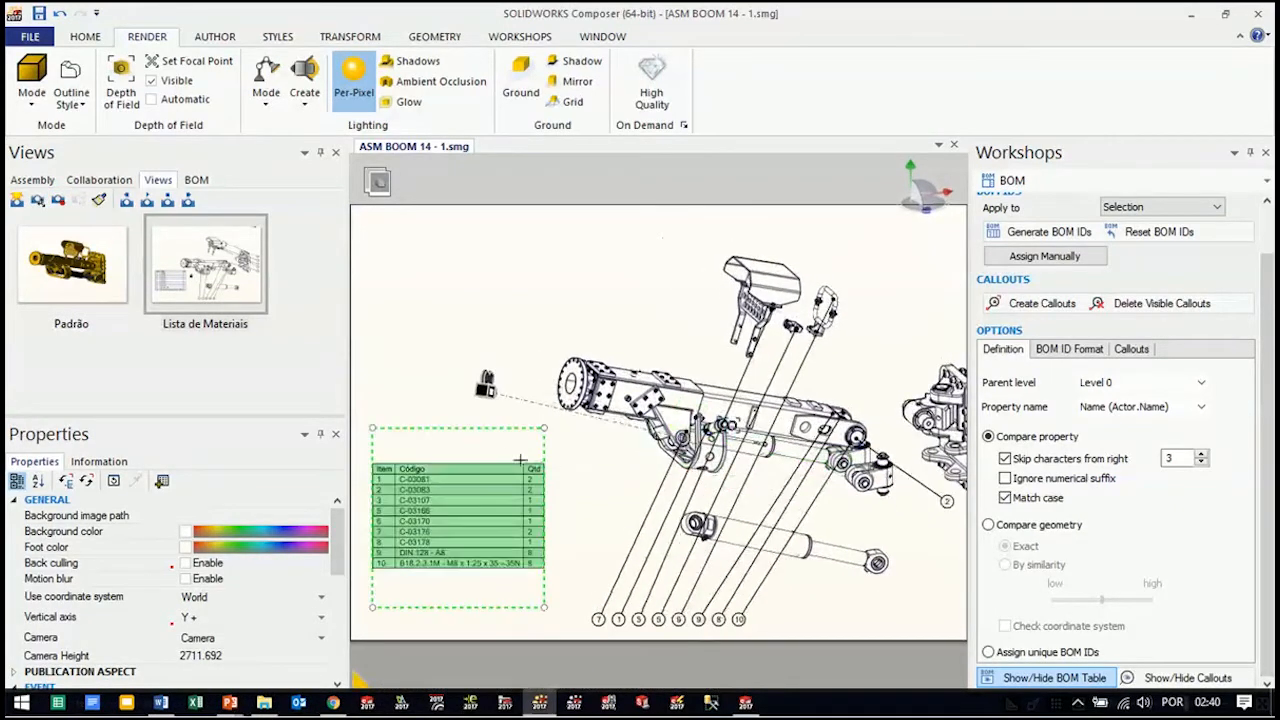
{"action": "left_click", "coordinate": [487, 384]}
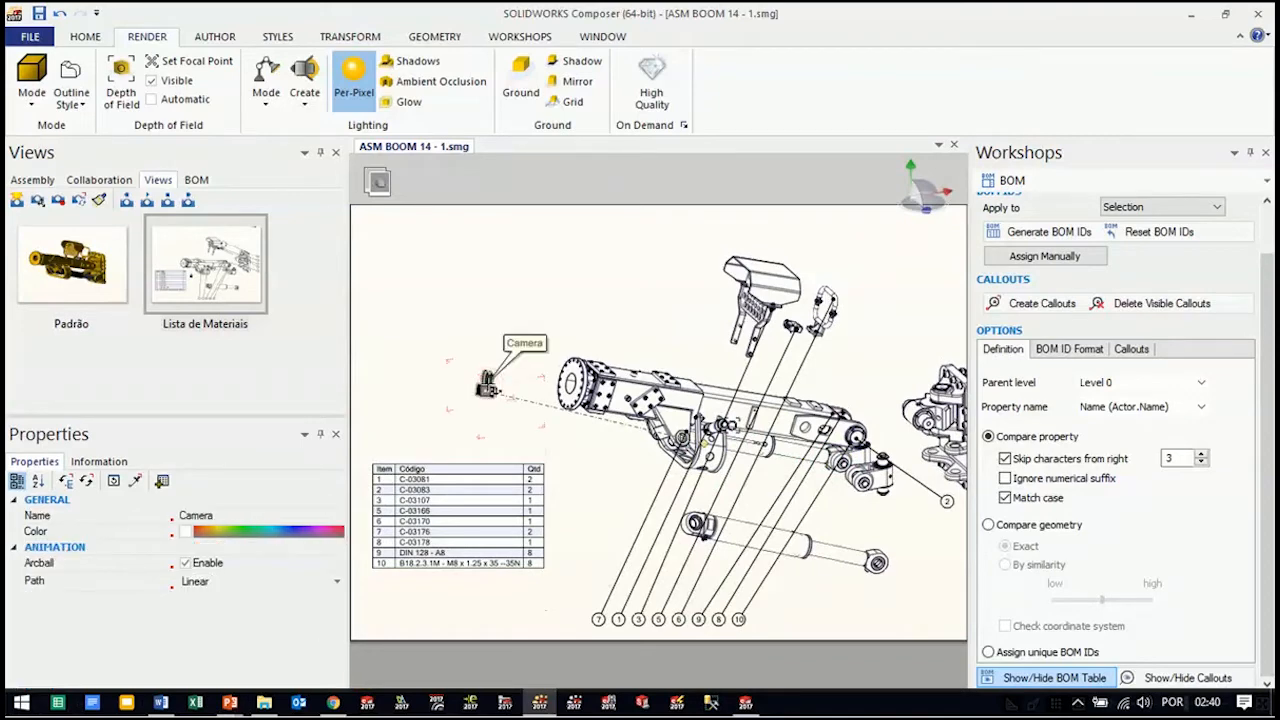
{"action": "right_click_drag", "start_coordinate": [743, 385], "coordinate": [776, 388]}
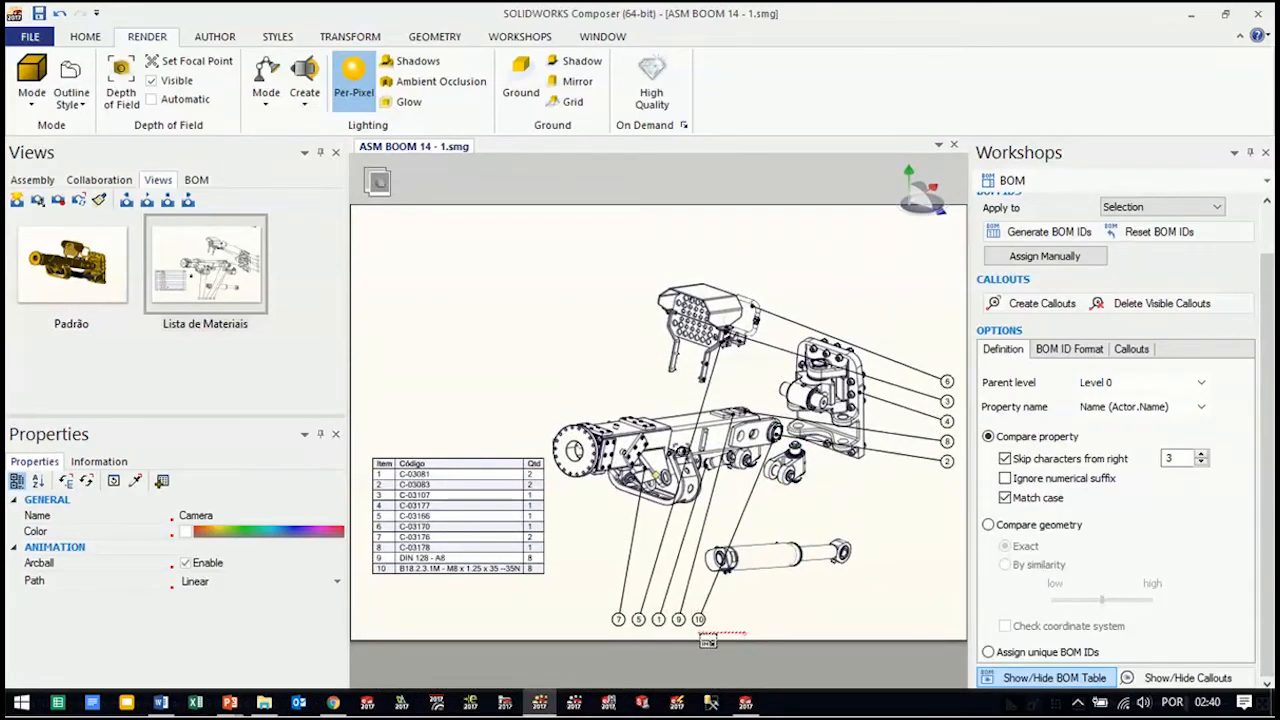
Shift callout 7 slightly left along the callout row beneath the exploded boom
{"action": "left_click", "coordinate": [593, 611]}
{"action": "mouse_move", "coordinate": [616, 611]}
{"action": "left_mouse_down"}
{"action": "mouse_move", "coordinate": [602, 590]}
{"action": "mouse_move", "coordinate": [594, 611]}
{"action": "left_mouse_up"}
{"action": "left_click", "coordinate": [890, 511]}
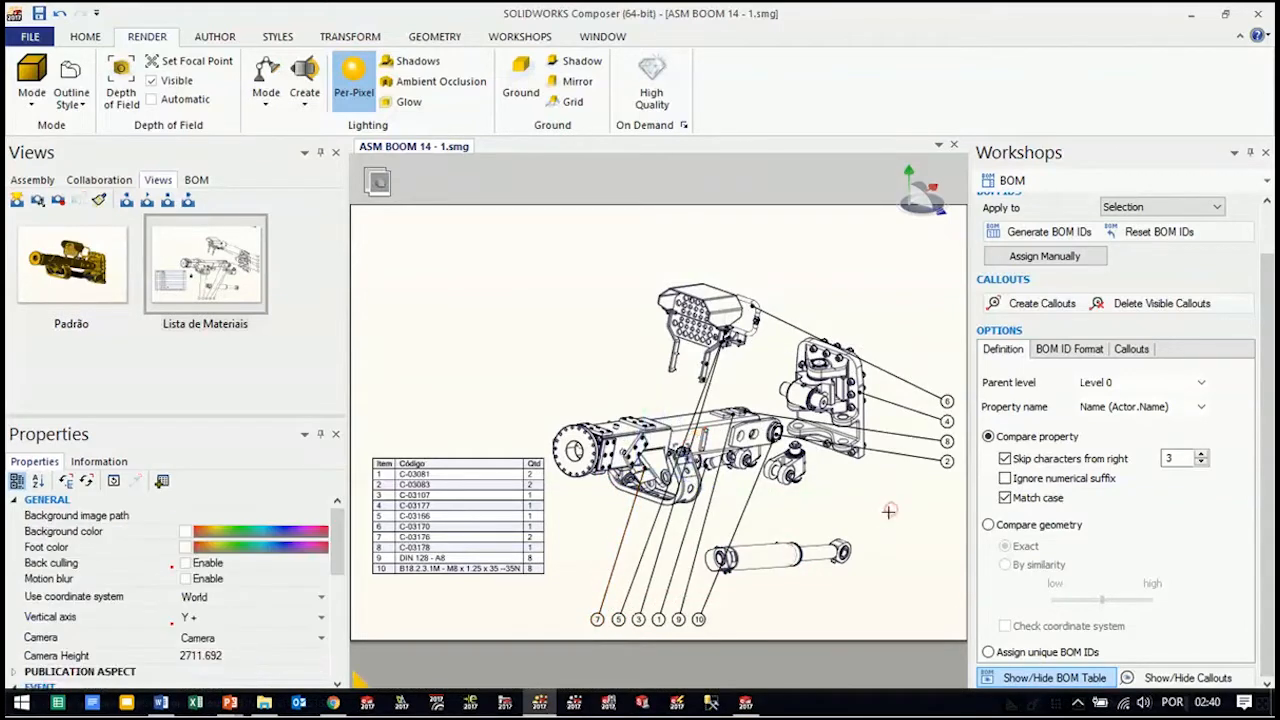
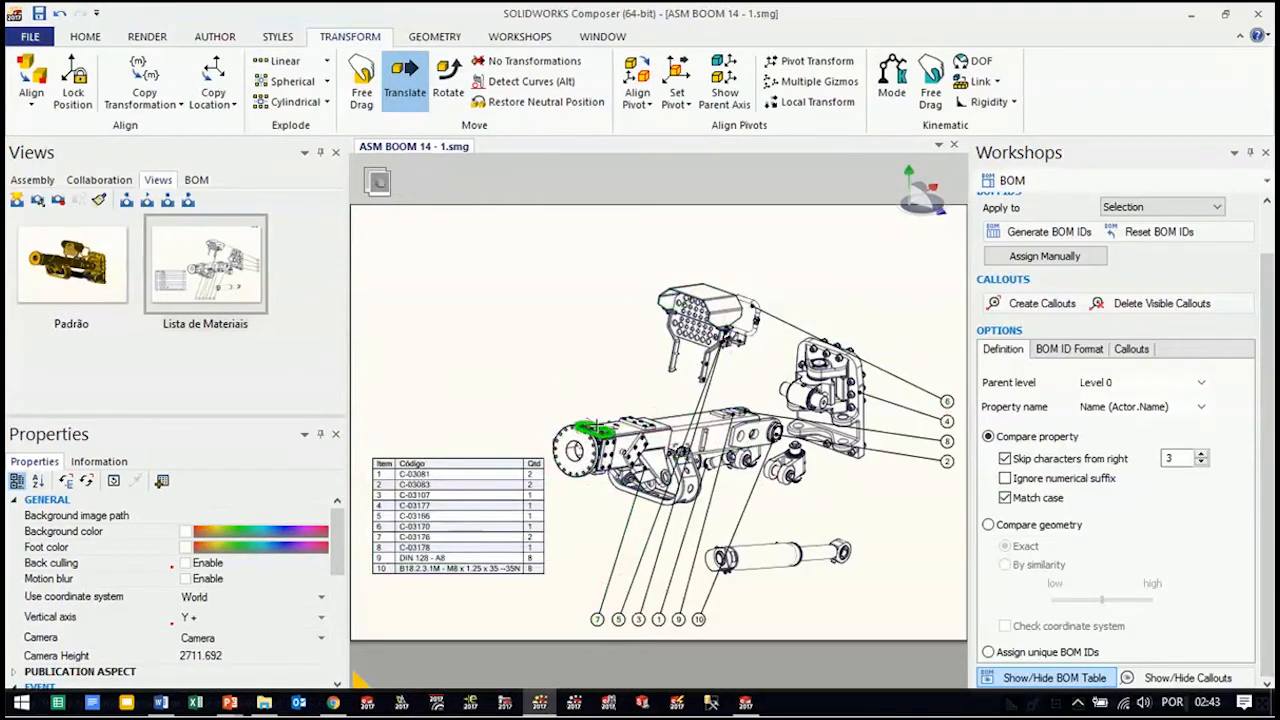
Create a new view from the current display and name it Subconjunto
{"action": "left_click", "coordinate": [17, 203]}
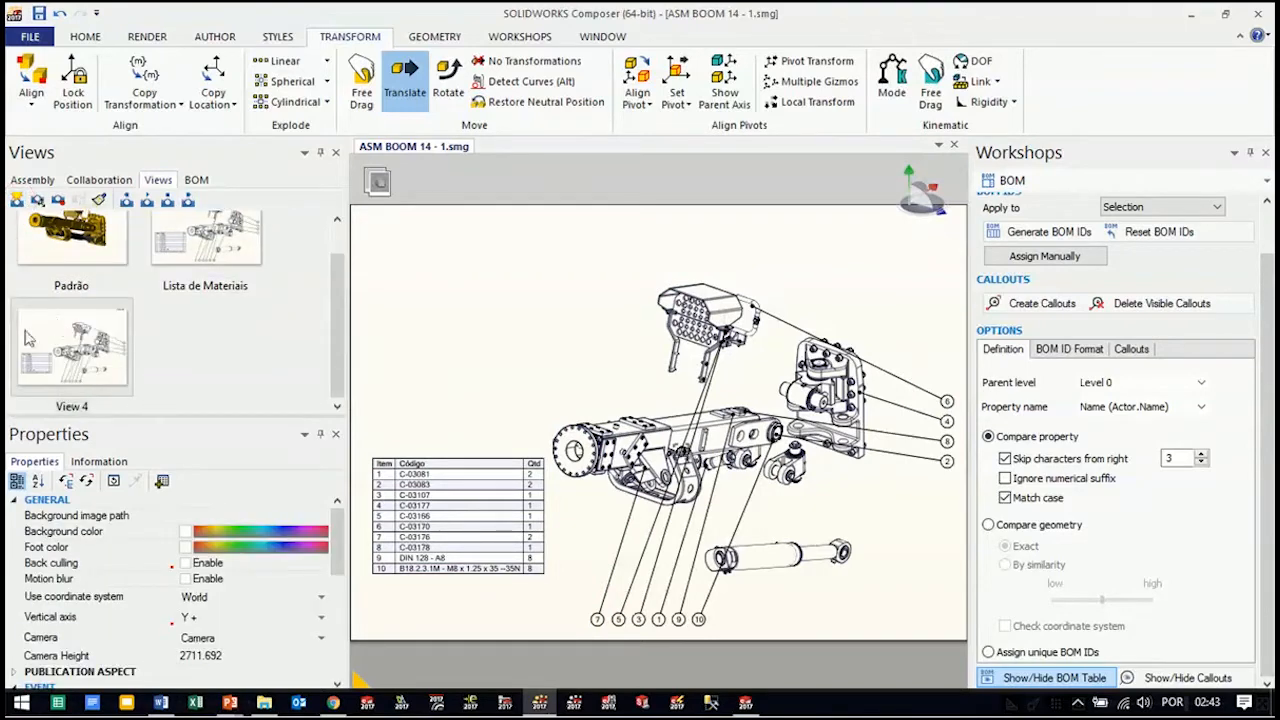
{"action": "left_click", "coordinate": [88, 404]}
{"action": "left_click", "coordinate": [82, 408]}
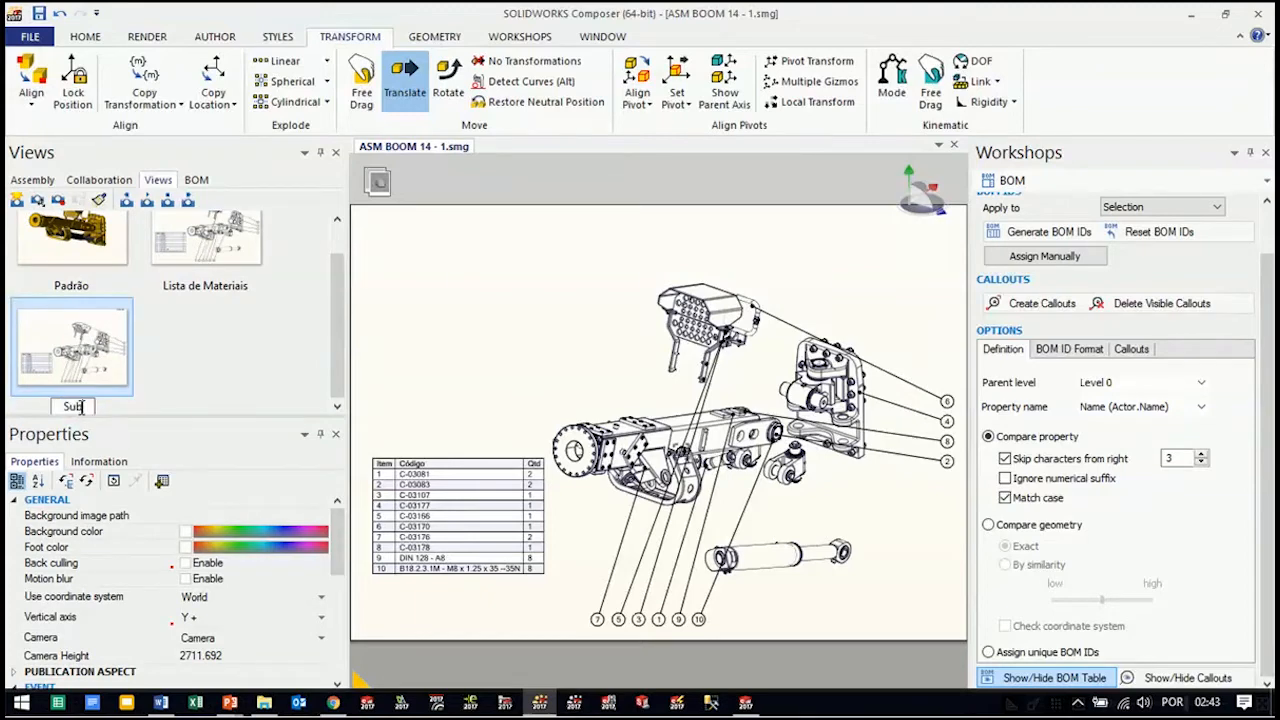
{"action": "type", "text": "Subconjunto"}
{"action": "left_click", "coordinate": [487, 340]}
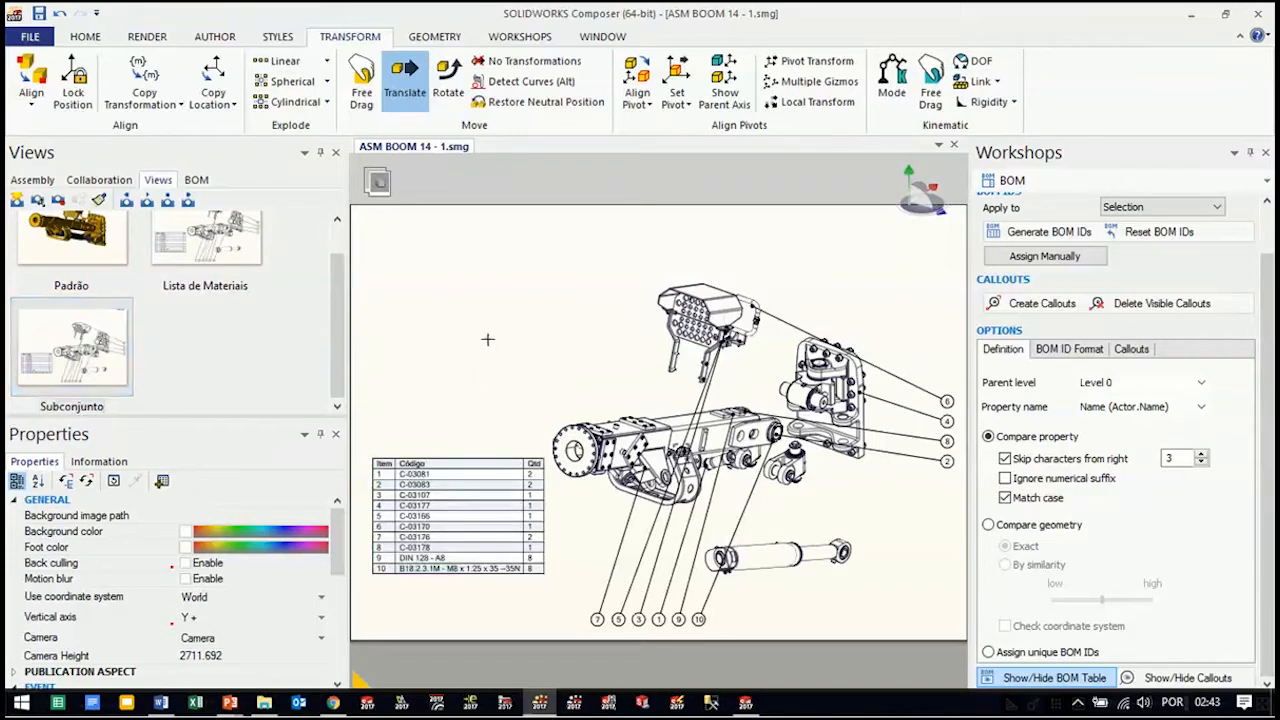
Show only the knuckle kit with all other actors hidden, and update the Subconjunto view with this display
{"action": "key", "text": "alt"}
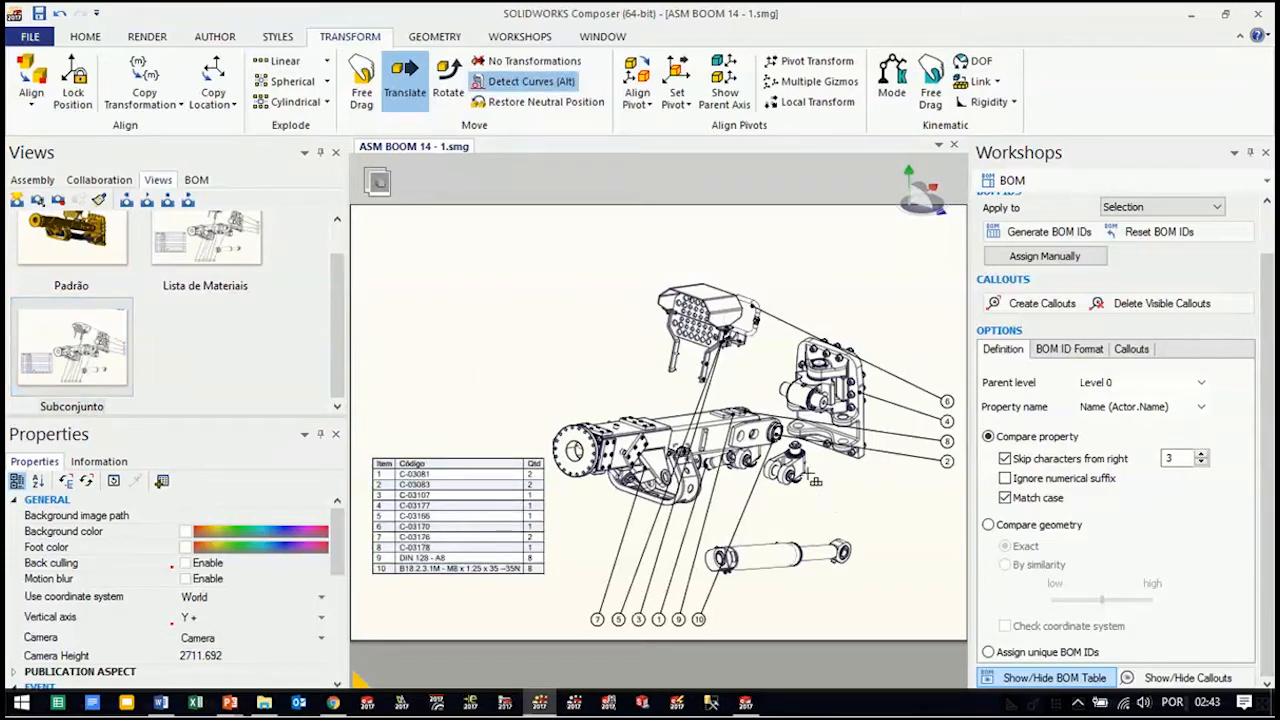
{"action": "left_click", "coordinate": [808, 476], "text": "alt"}
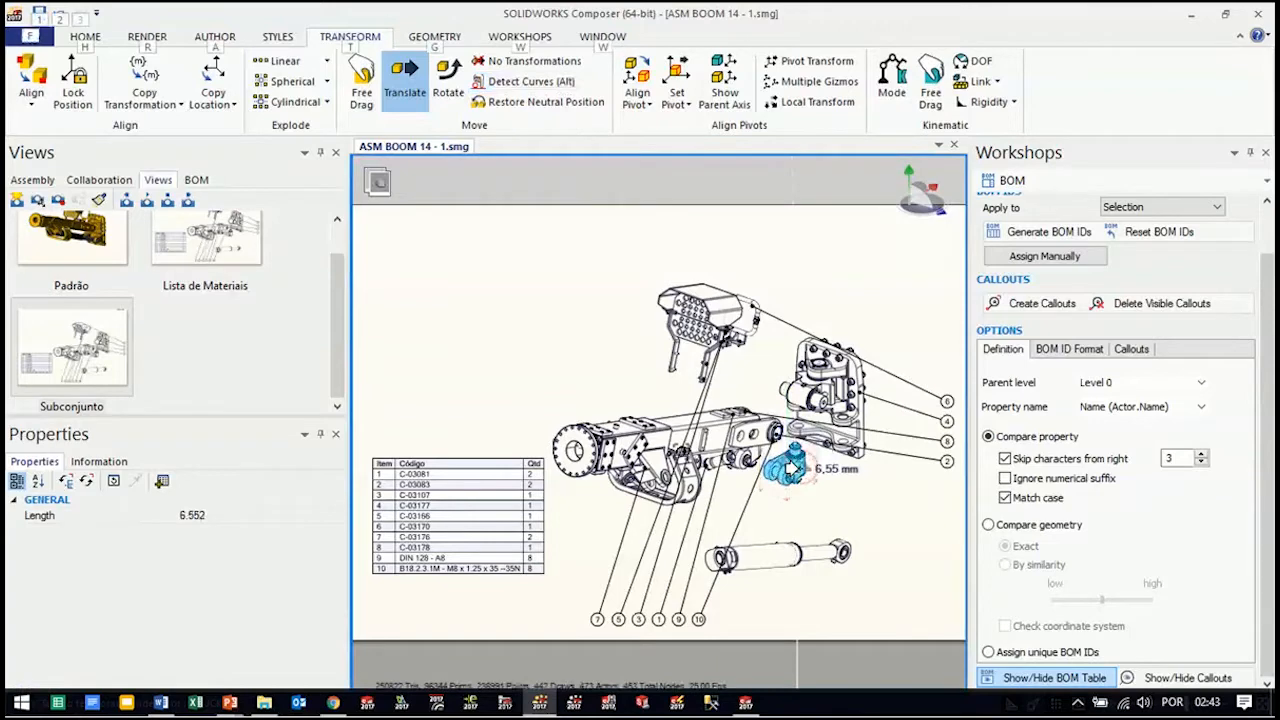
{"action": "right_click", "coordinate": [821, 469]}
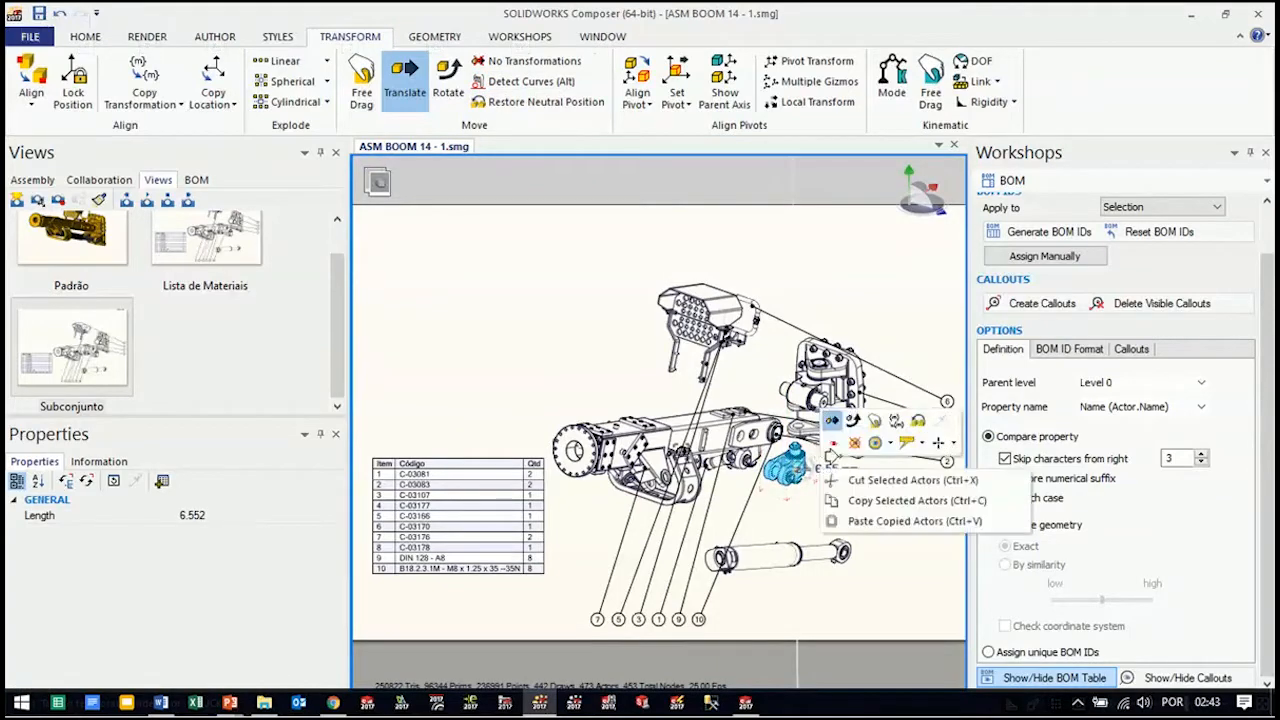
{"action": "left_click", "coordinate": [889, 443]}
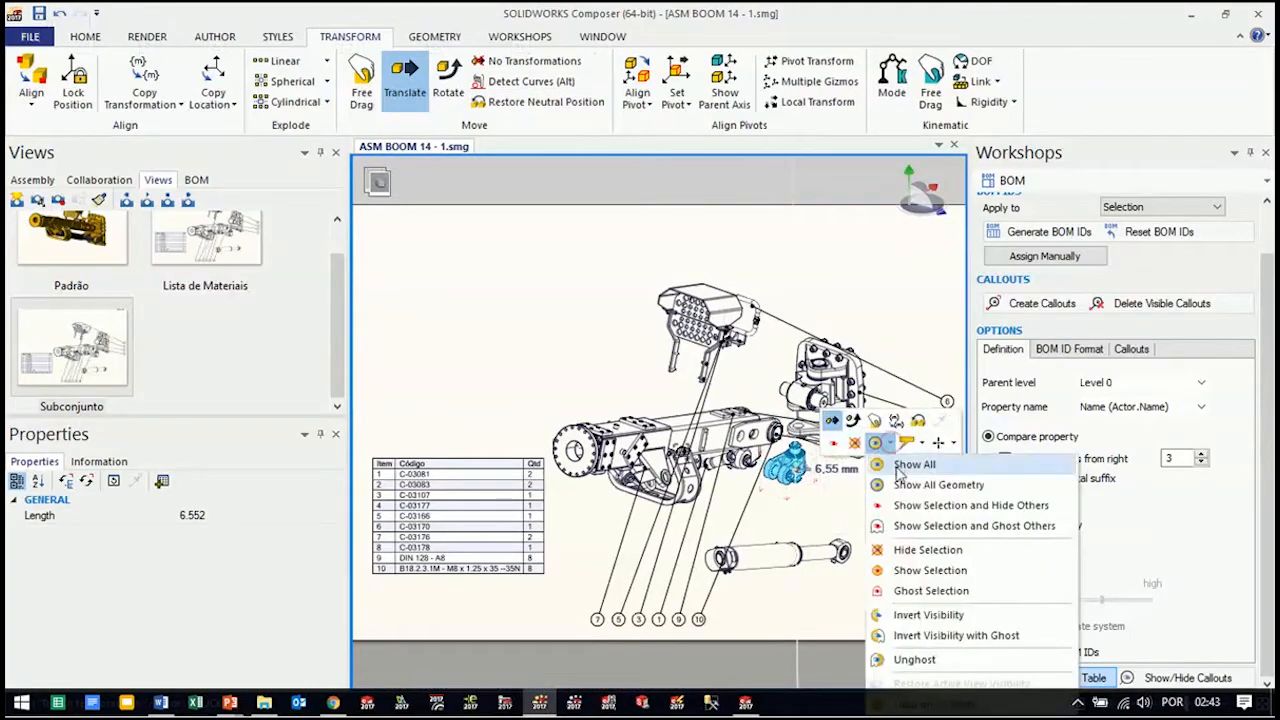
{"action": "left_click", "coordinate": [910, 506]}
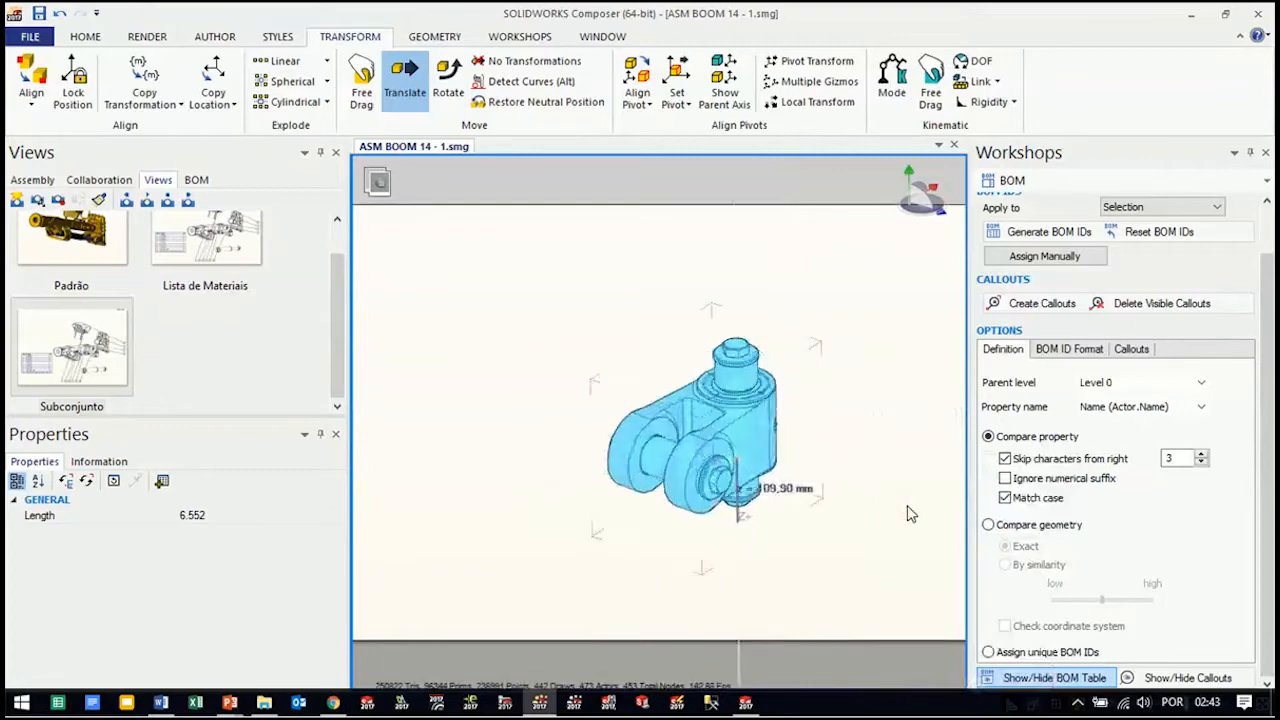
{"action": "left_click", "coordinate": [907, 508]}
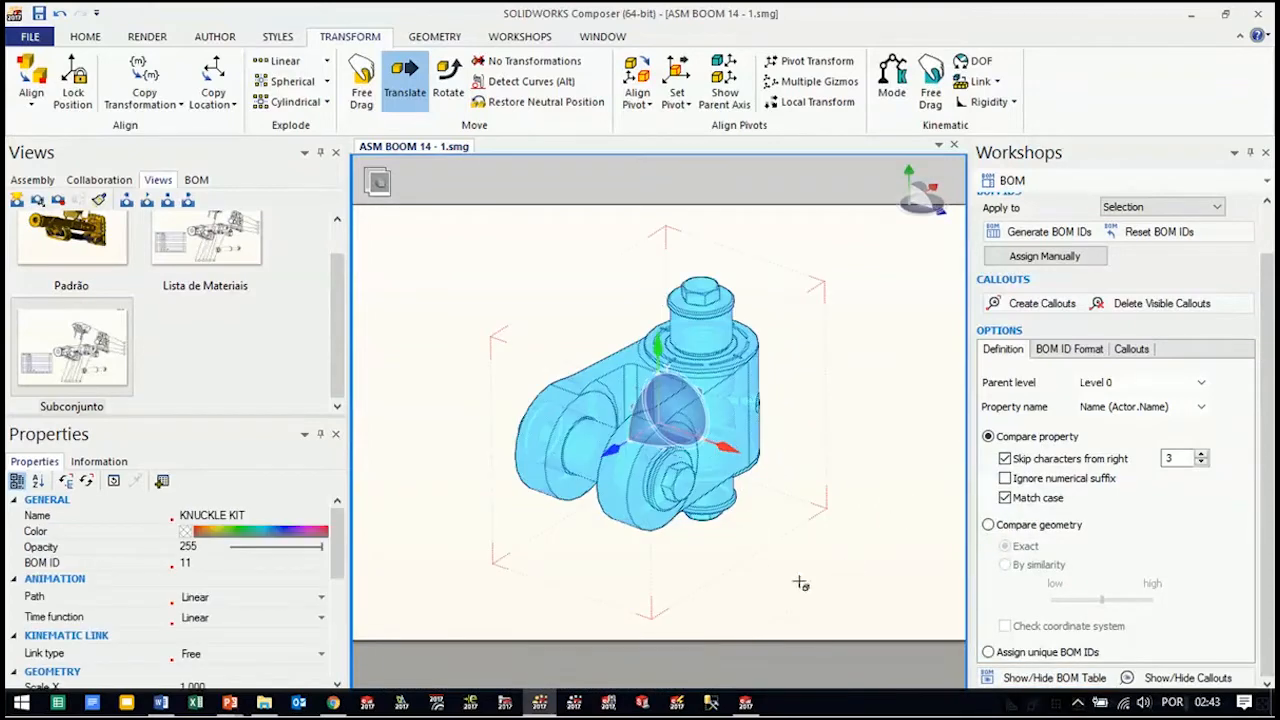
{"action": "mouse_move", "coordinate": [799, 582]}
{"action": "left_mouse_down"}
{"action": "mouse_move", "coordinate": [806, 560]}
{"action": "mouse_move", "coordinate": [760, 566]}
{"action": "mouse_move", "coordinate": [807, 560]}
{"action": "left_mouse_up"}
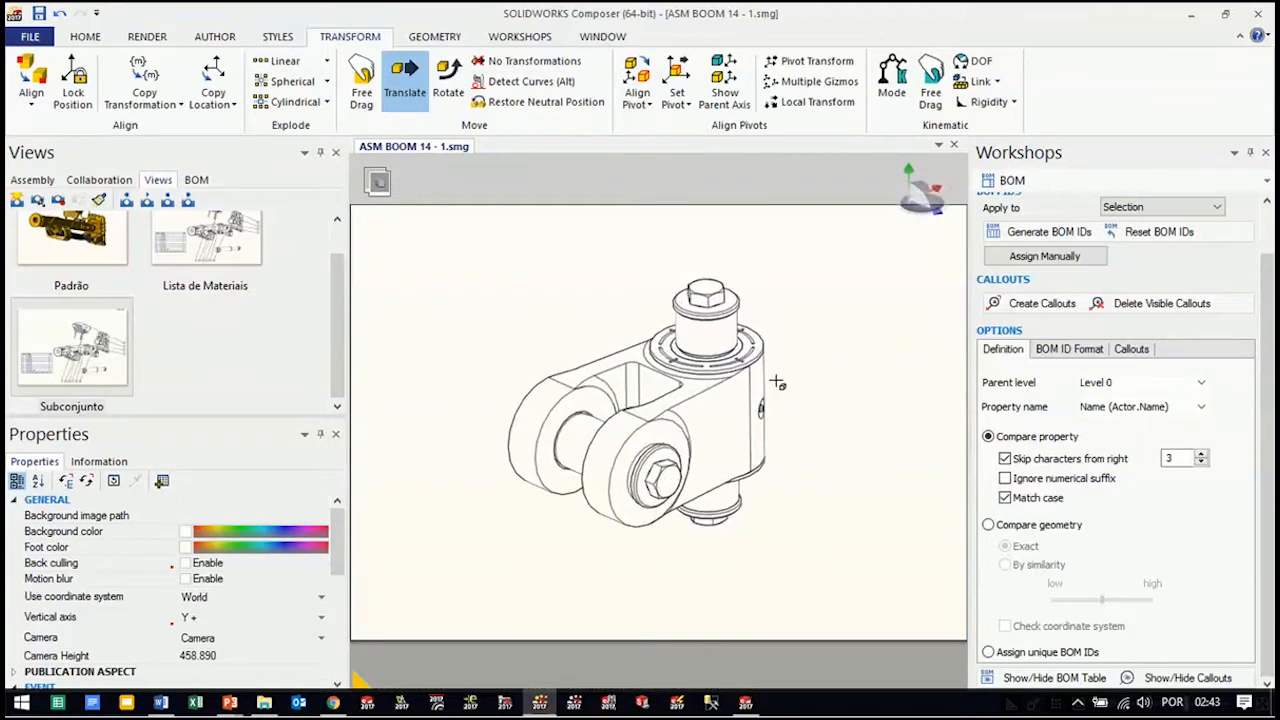
{"action": "left_click", "coordinate": [59, 200]}
Translate the 1-4 NPT Grease Fitting straight out of its hole in the side of the knuckle body
{"action": "mouse_move", "coordinate": [852, 450]}
{"action": "left_mouse_down"}
{"action": "mouse_move", "coordinate": [771, 409]}
{"action": "mouse_move", "coordinate": [832, 436]}
{"action": "left_mouse_up"}
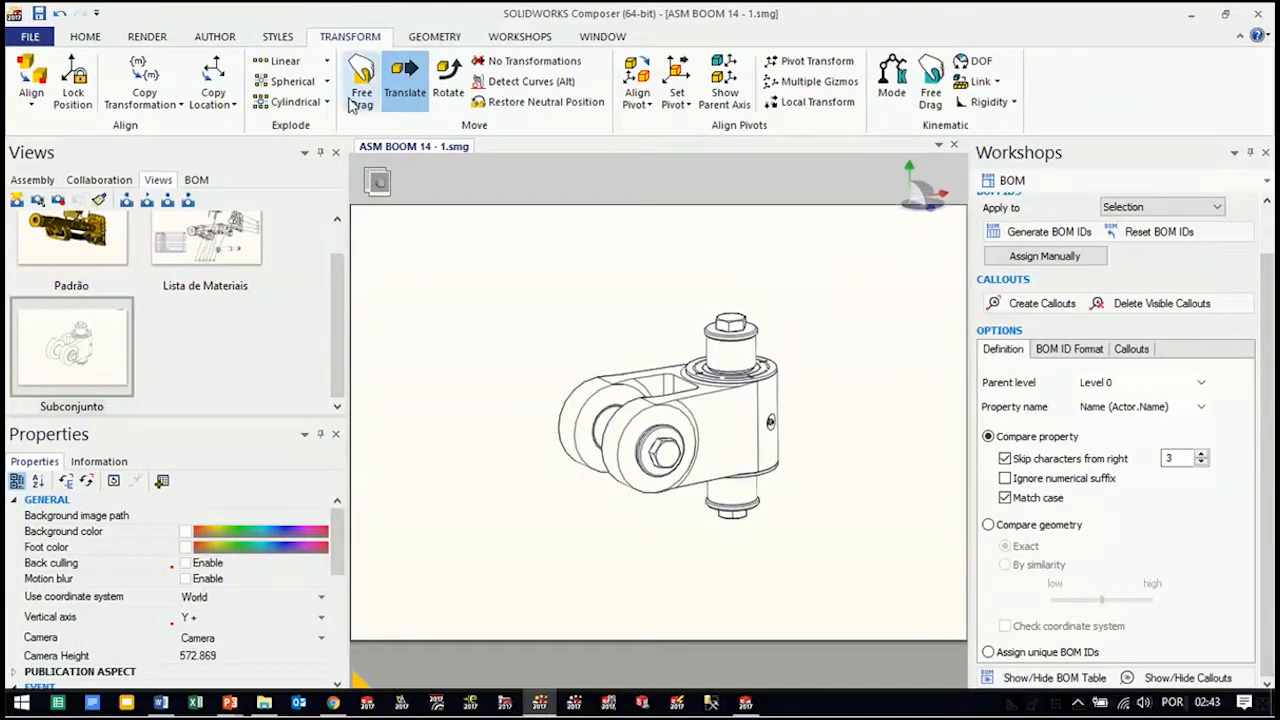
{"action": "left_click_drag", "start_coordinate": [843, 258], "coordinate": [716, 570]}
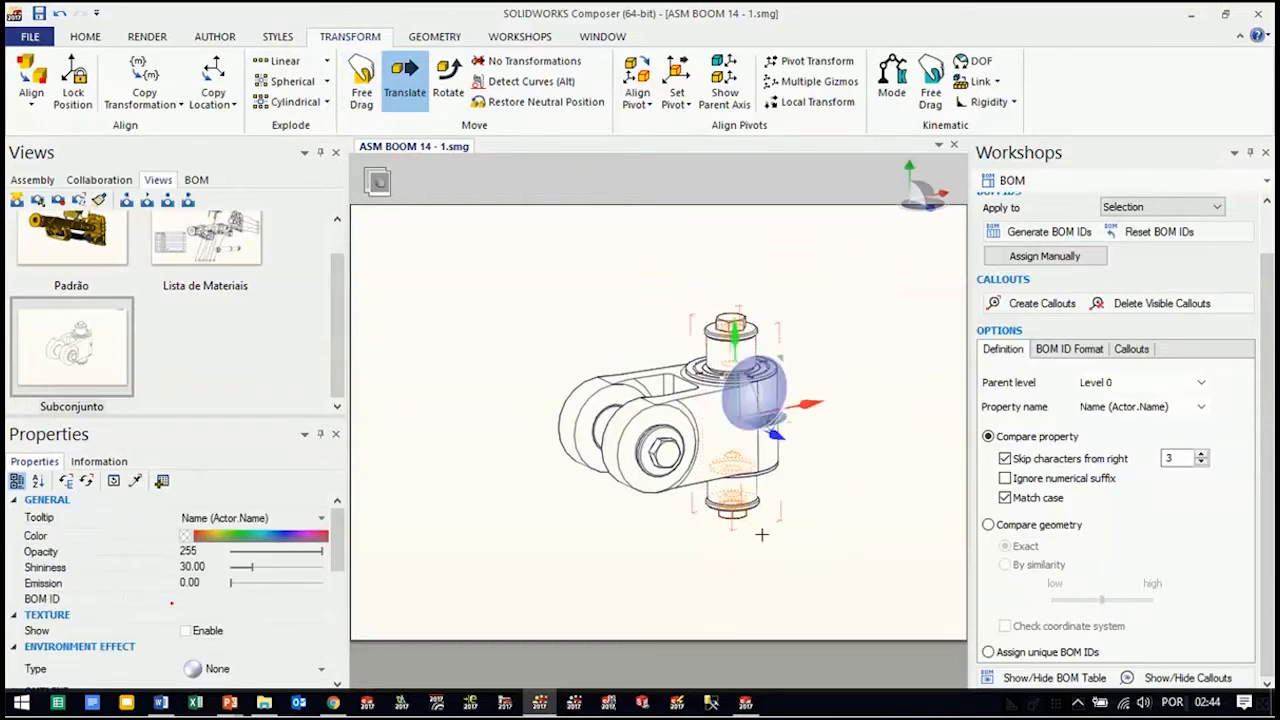
{"action": "left_click", "coordinate": [847, 503]}
{"action": "right_click_drag", "start_coordinate": [786, 434], "coordinate": [780, 451]}
{"action": "scroll", "coordinate": [778, 432], "scroll_direction": "up", "scroll_amount": 3}
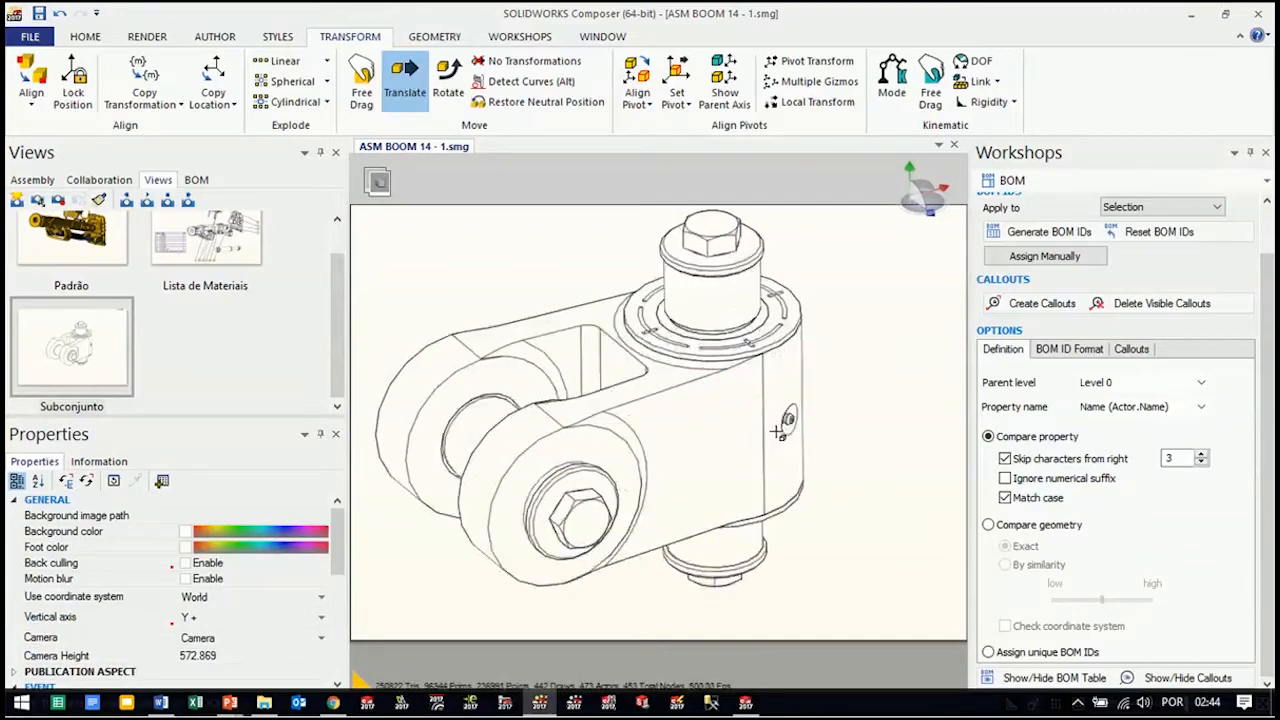
{"action": "scroll", "coordinate": [778, 432], "scroll_direction": "up", "scroll_amount": 2}
{"action": "left_click", "coordinate": [797, 424]}
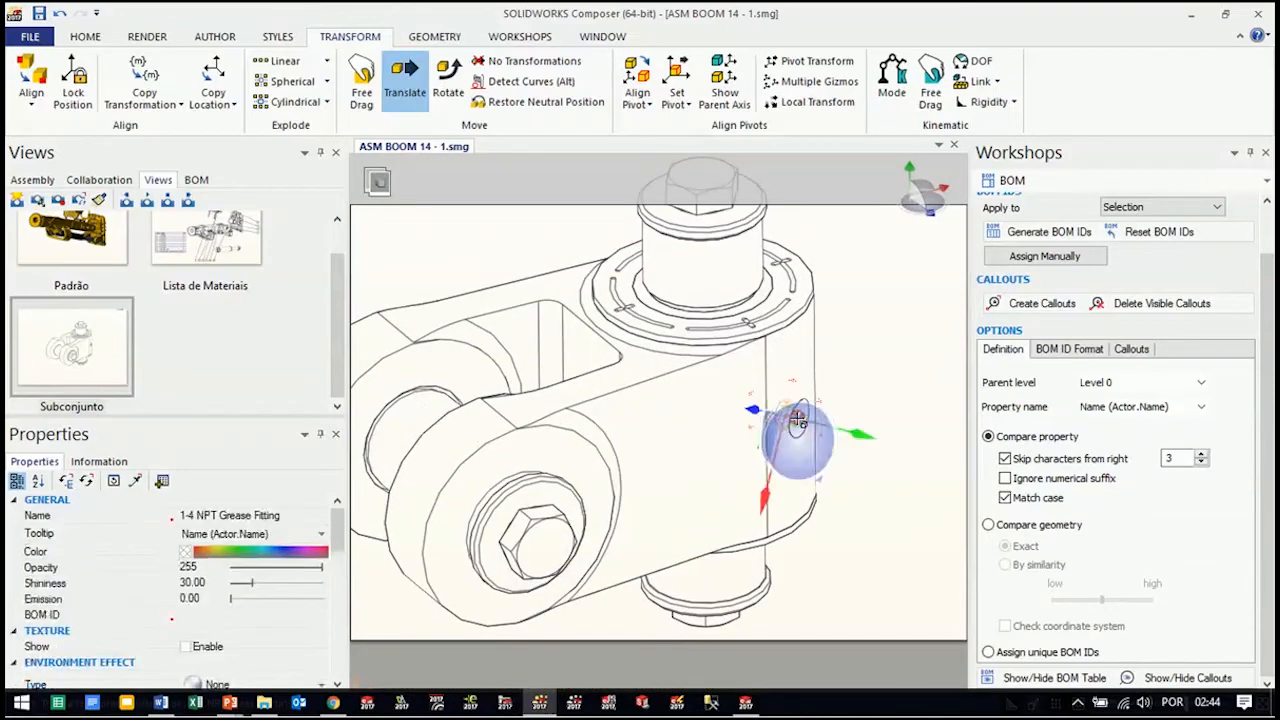
{"action": "scroll", "coordinate": [864, 491], "scroll_direction": "down", "scroll_amount": 2}
{"action": "left_click", "coordinate": [873, 456]}
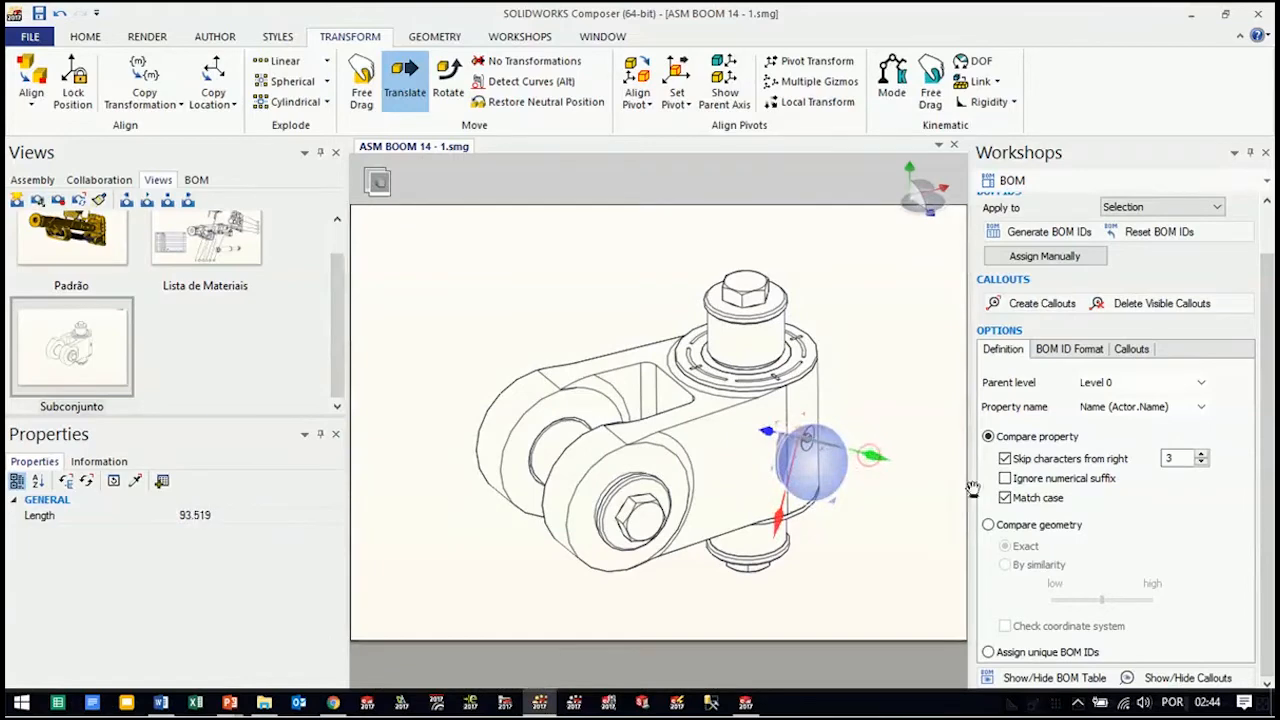
{"action": "mouse_move", "coordinate": [963, 500]}
{"action": "left_mouse_down"}
{"action": "mouse_move", "coordinate": [929, 471]}
{"action": "mouse_move", "coordinate": [945, 483]}
{"action": "left_mouse_up"}
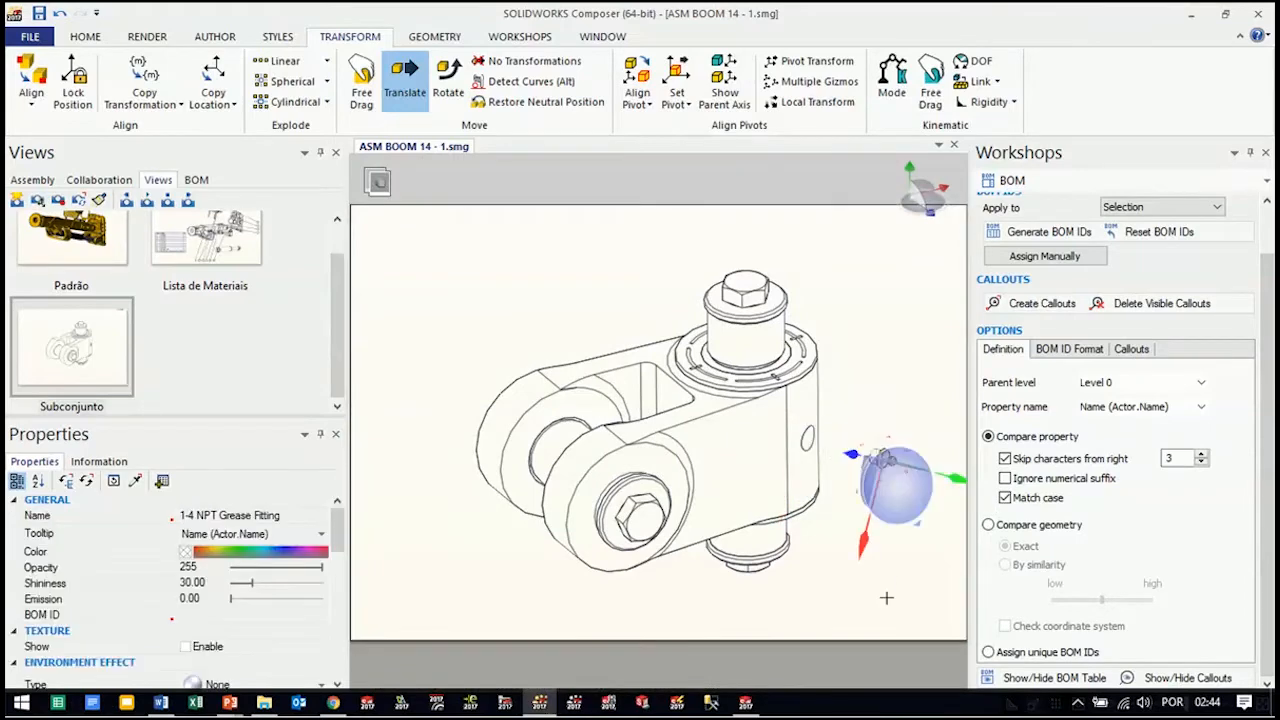
{"action": "left_click", "coordinate": [813, 622]}
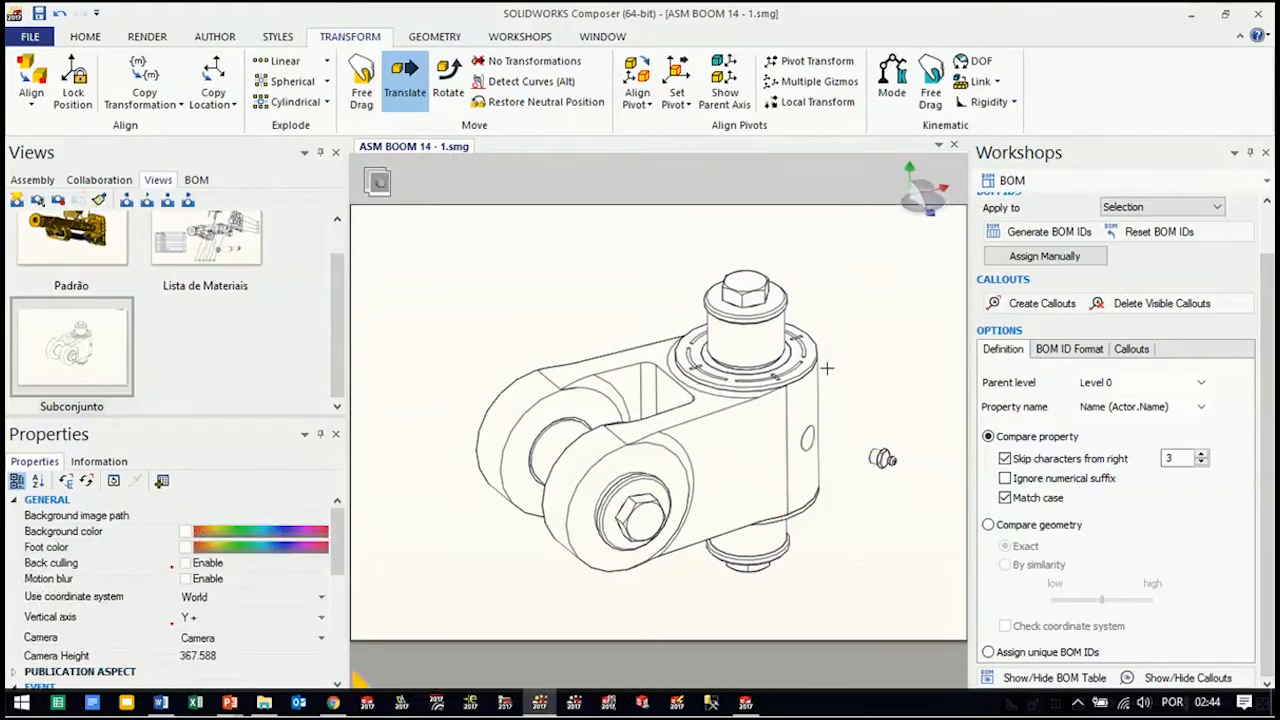
Translate the whole vertical pin stack, including its bushings and screws, sideways out of the knuckle body, beyond the grease fitting
{"action": "right_click_drag", "start_coordinate": [873, 330], "coordinate": [719, 277]}
{"action": "left_click_drag", "start_coordinate": [736, 222], "coordinate": [597, 613]}
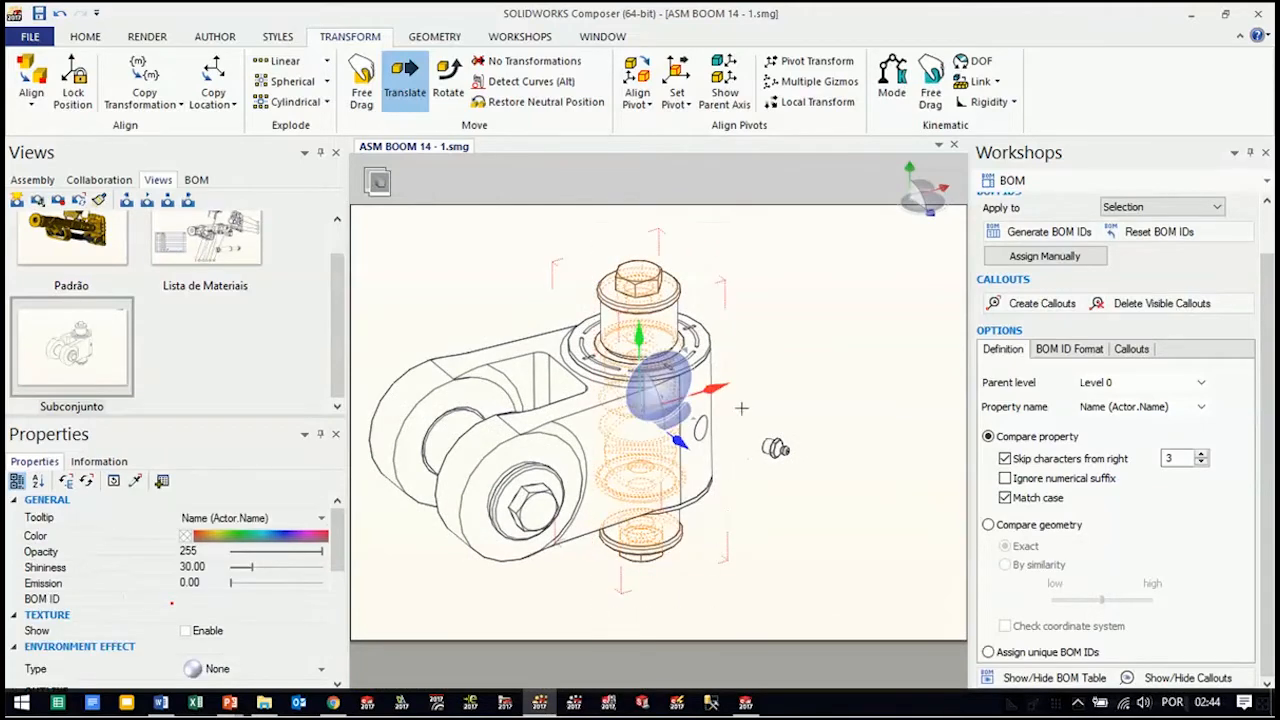
{"action": "left_click_drag", "start_coordinate": [708, 386], "coordinate": [922, 308]}
{"action": "scroll", "coordinate": [894, 428], "scroll_direction": "down", "scroll_amount": 2}
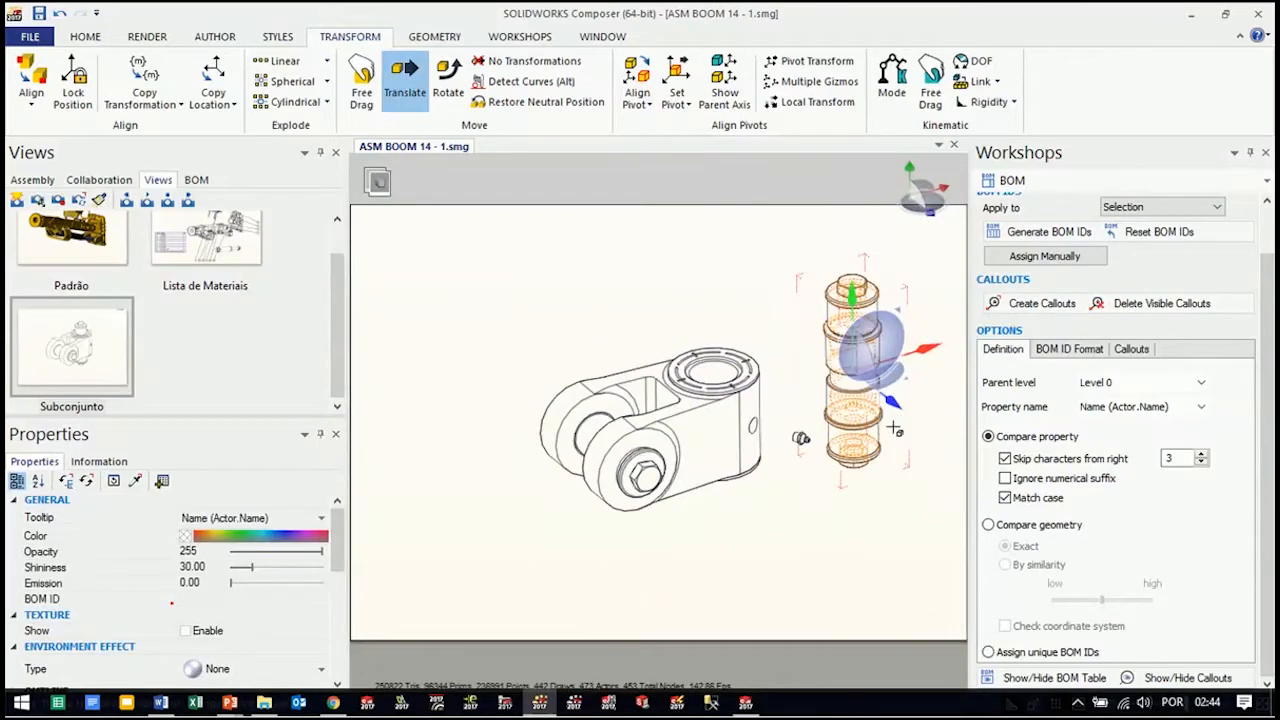
{"action": "right_click_drag", "start_coordinate": [814, 573], "coordinate": [790, 535]}
{"action": "left_click", "coordinate": [789, 535]}
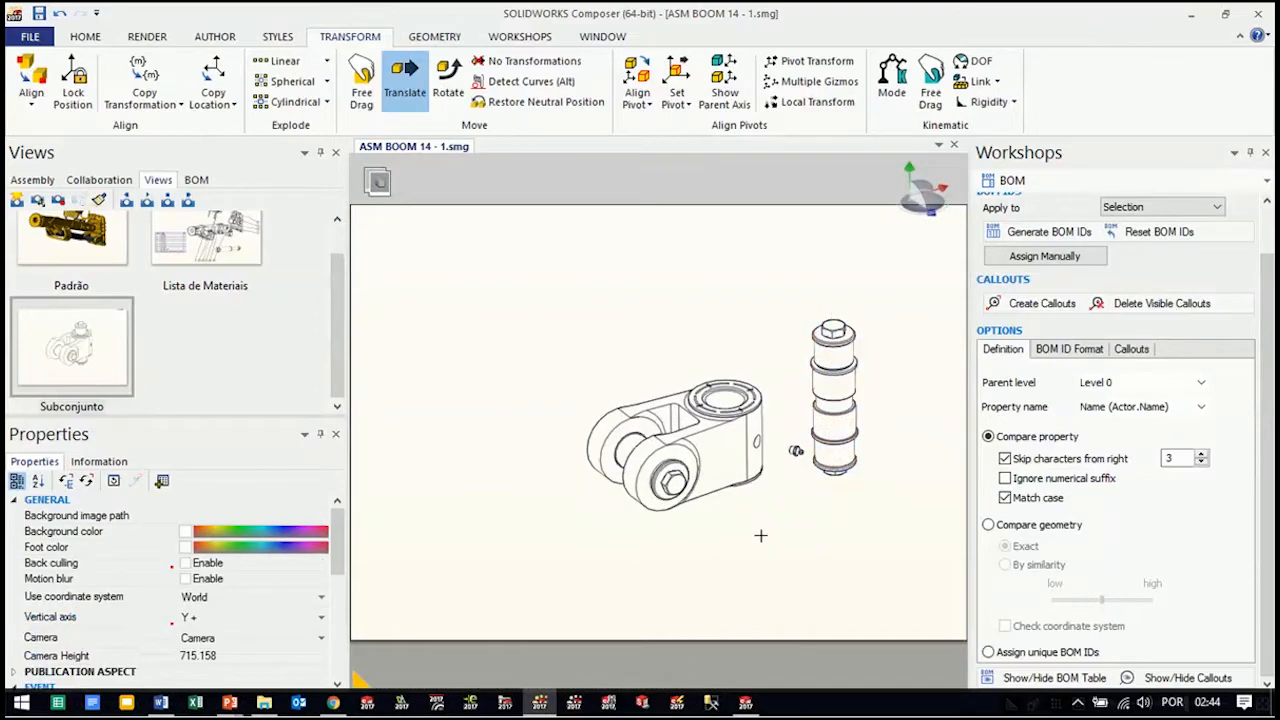
Select the upper and lower slotted rings of the knuckle body and copy the pin stack's transformation onto them
{"action": "scroll", "coordinate": [768, 416], "scroll_direction": "up", "scroll_amount": 2}
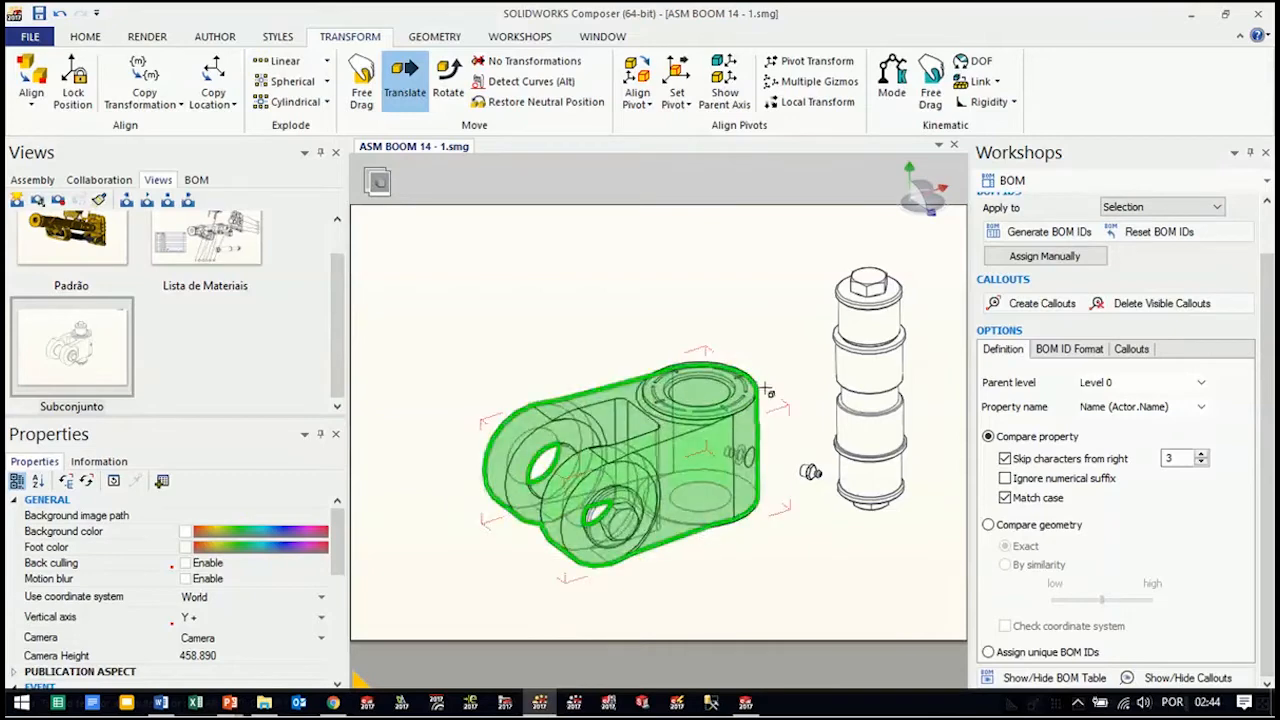
{"action": "left_click", "coordinate": [662, 430]}
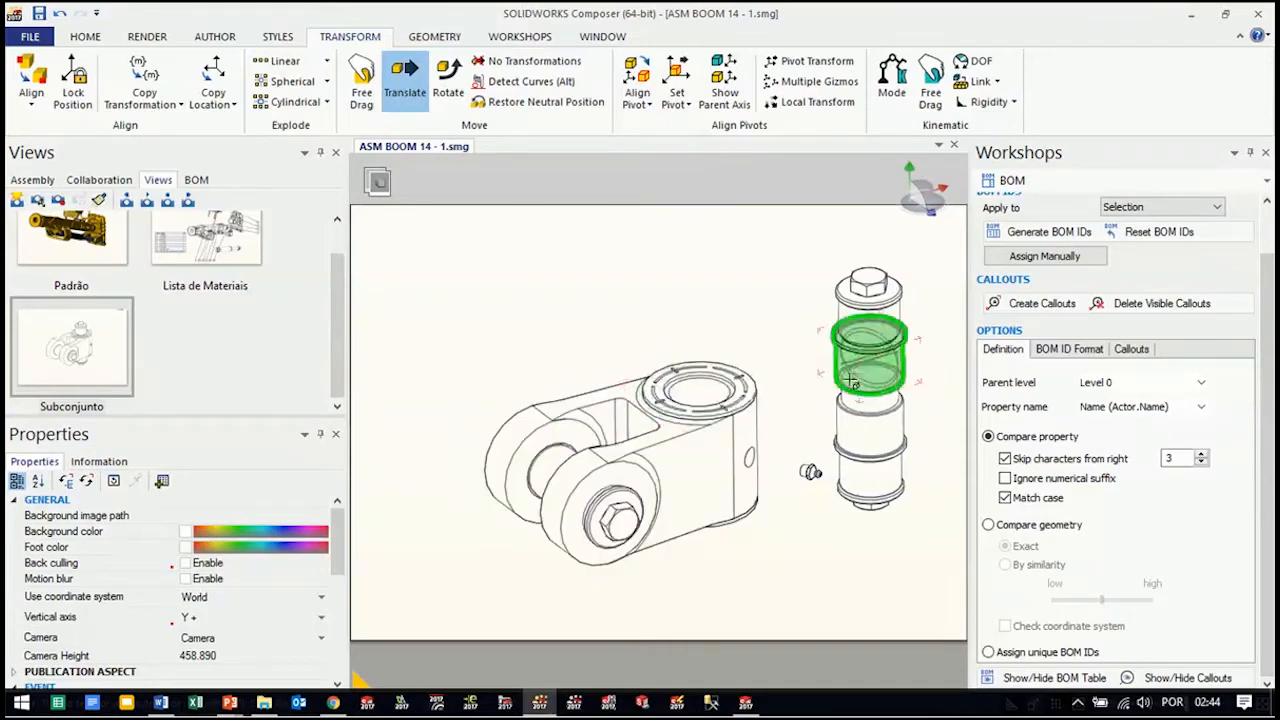
{"action": "left_click", "coordinate": [720, 507]}
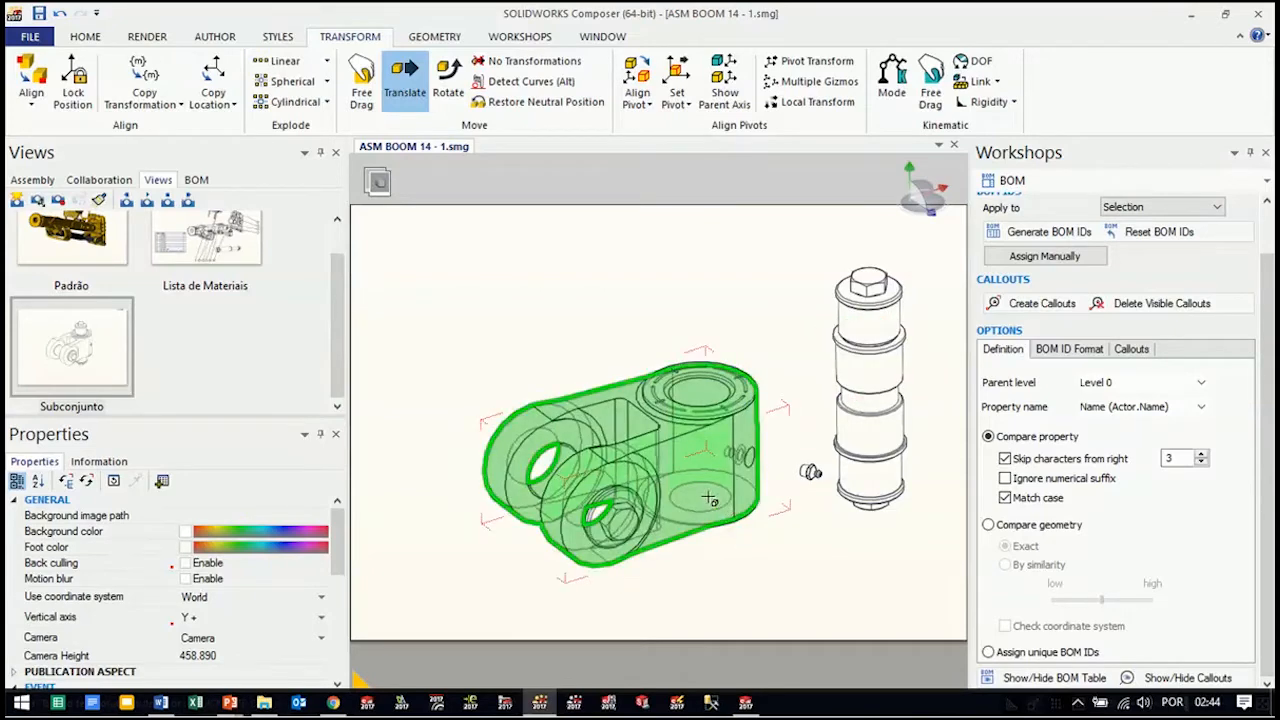
{"action": "key", "text": "Tab"}
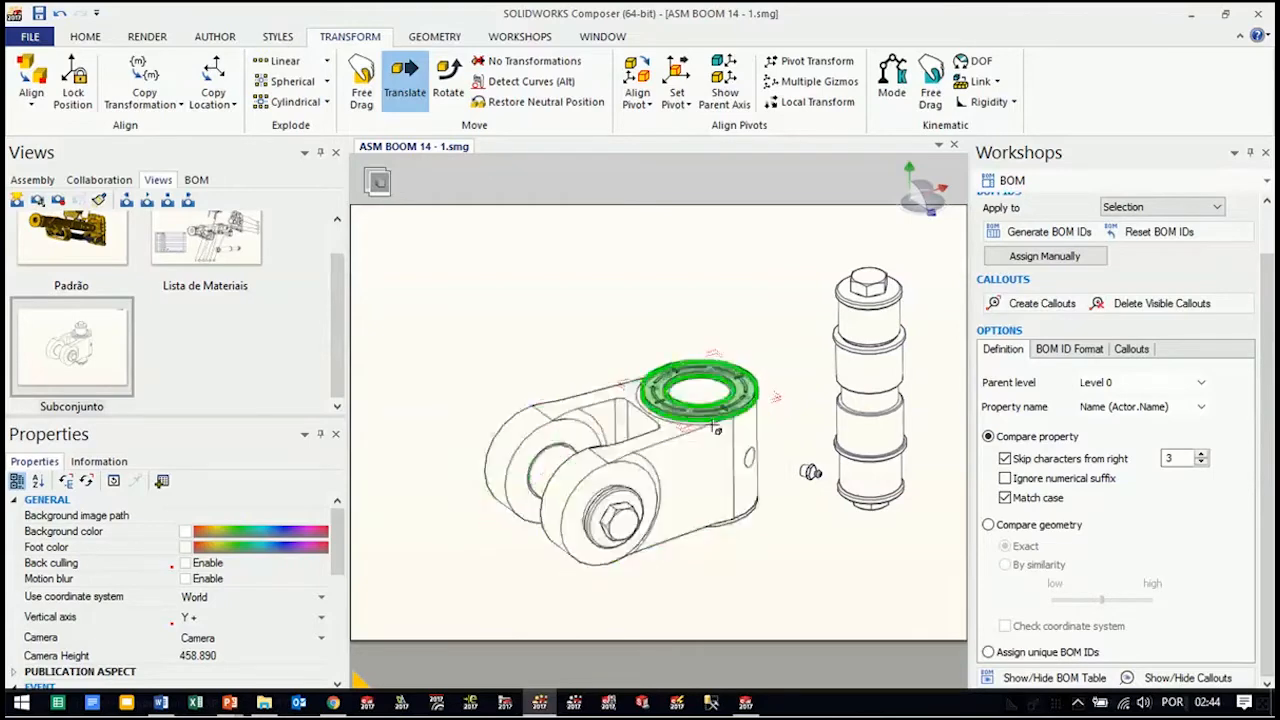
{"action": "key", "text": "Tab"}
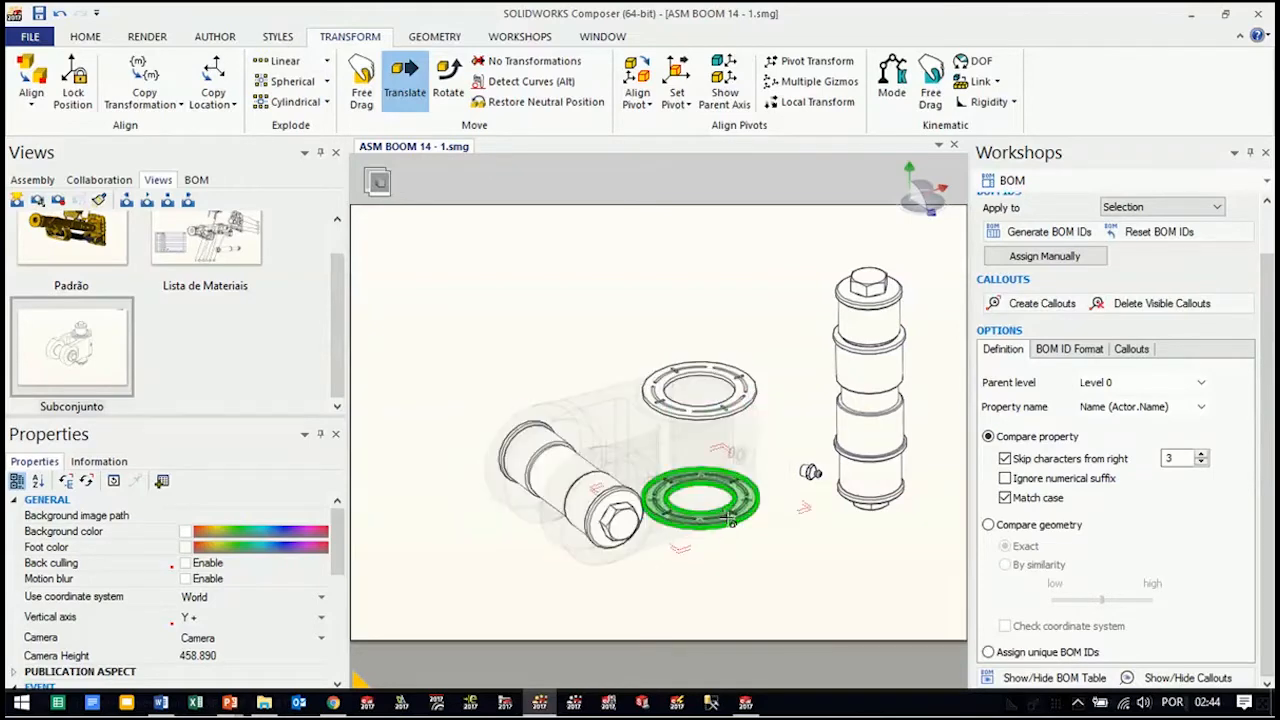
{"action": "left_click", "coordinate": [730, 520]}
{"action": "left_click", "coordinate": [743, 396], "text": "ctrl"}
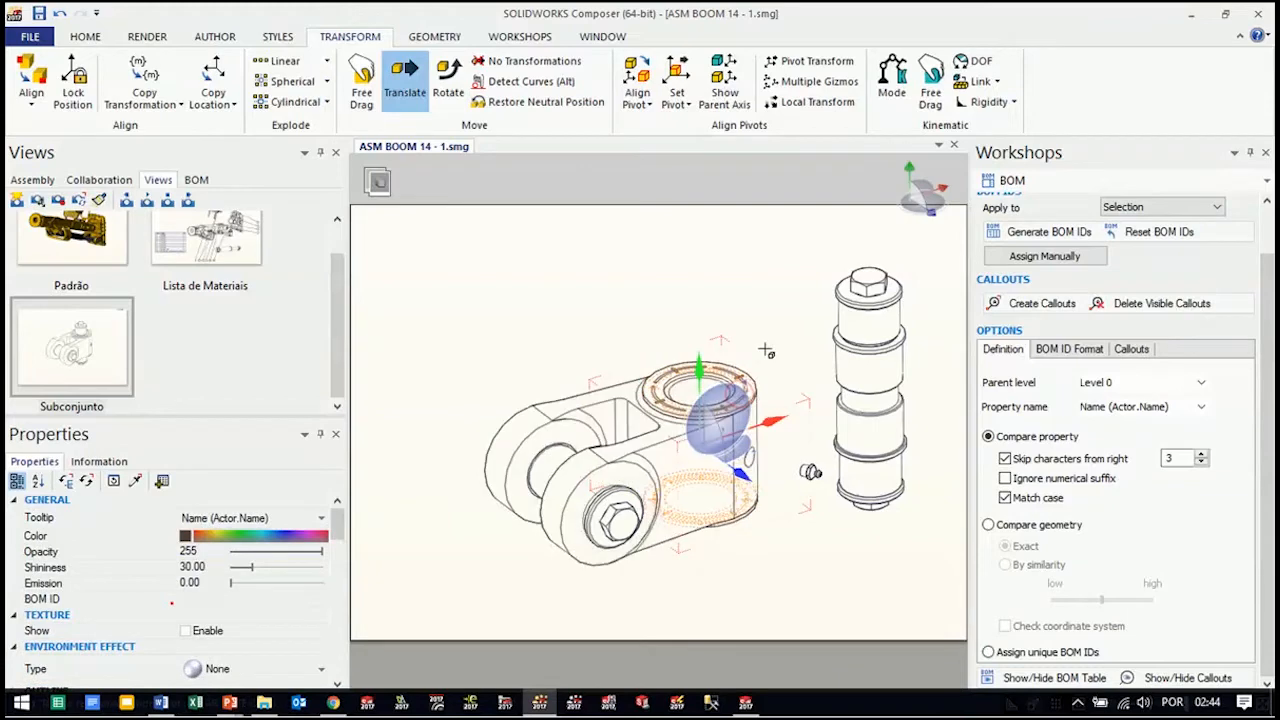
{"action": "right_click", "coordinate": [770, 252]}
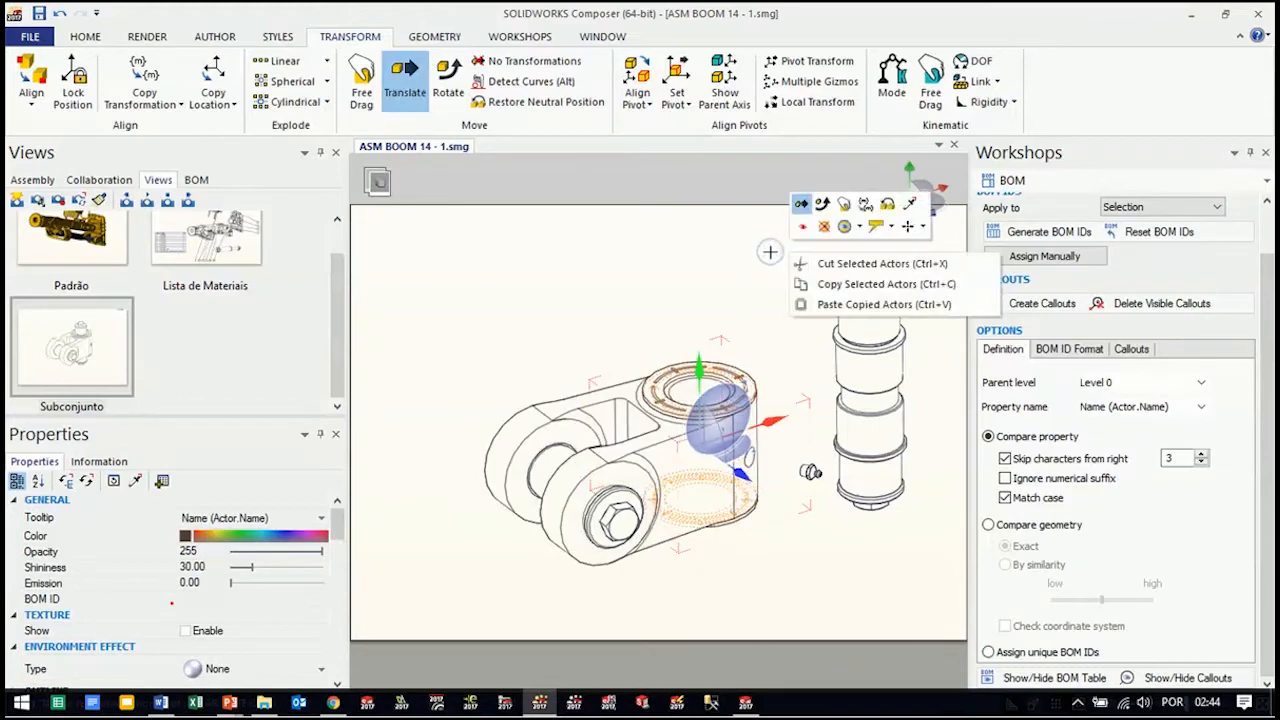
{"action": "left_click", "coordinate": [866, 205]}
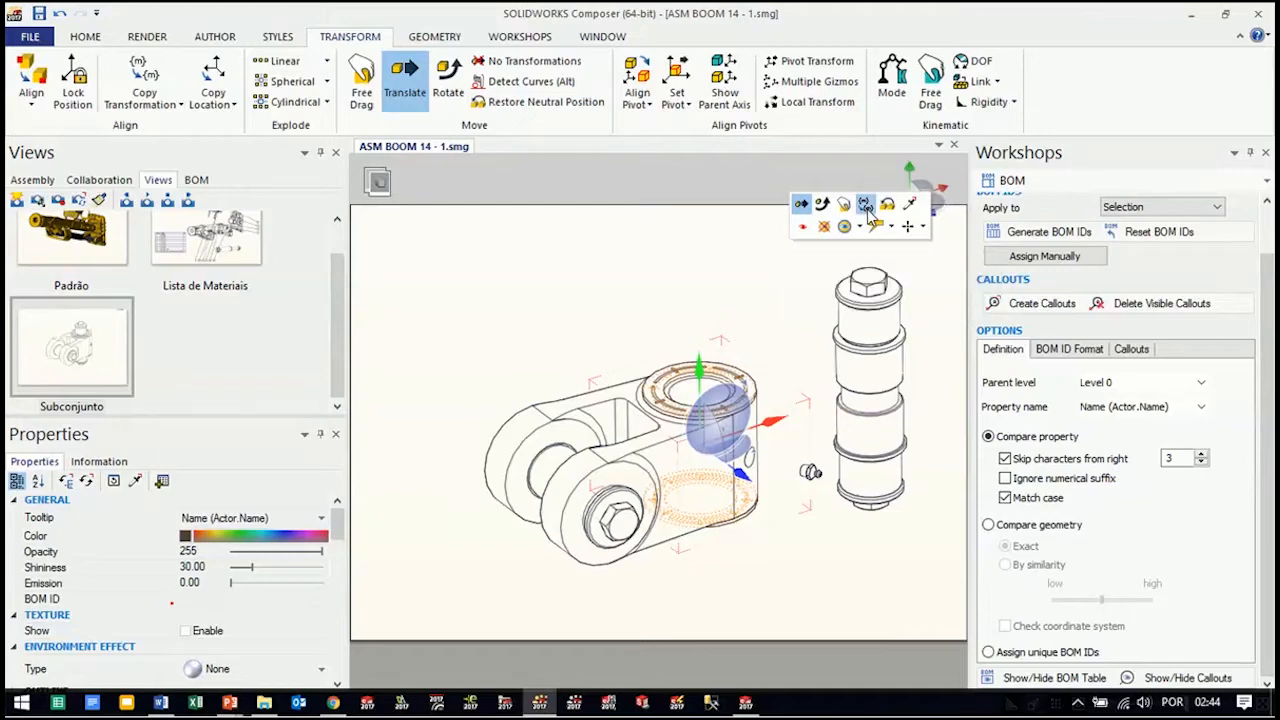
{"action": "left_click", "coordinate": [872, 393]}
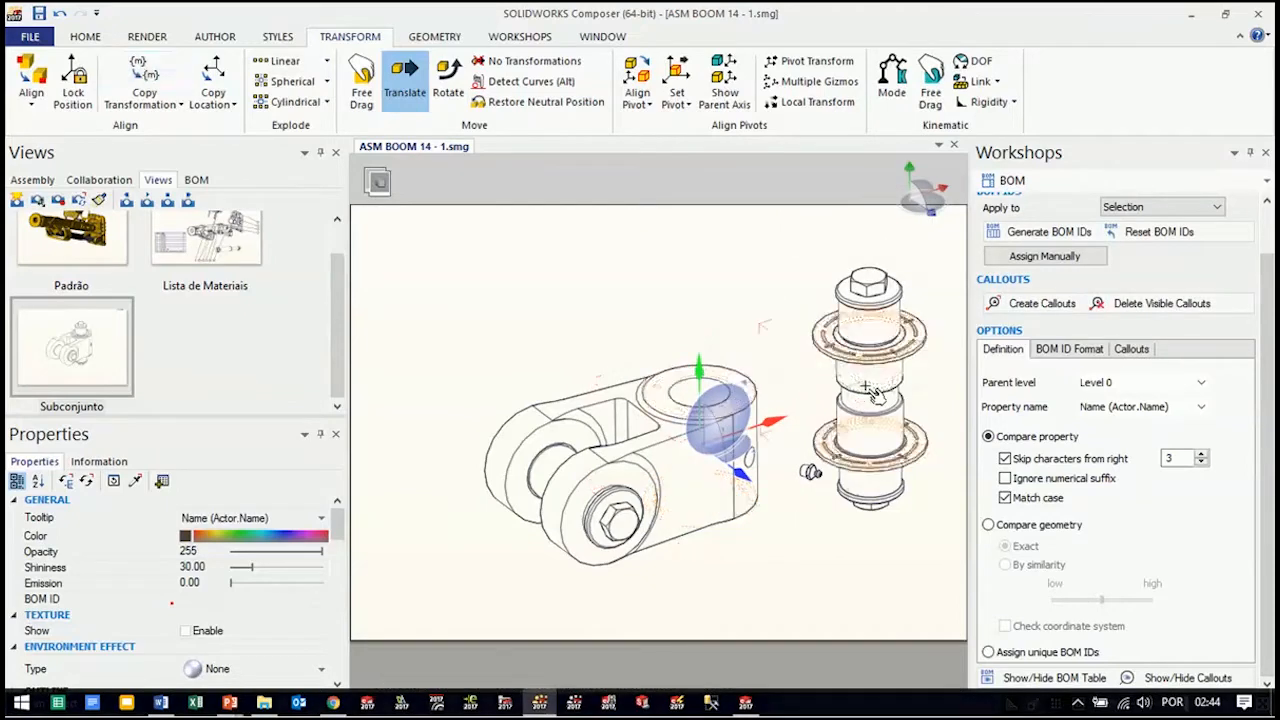
{"action": "left_click", "coordinate": [797, 572]}
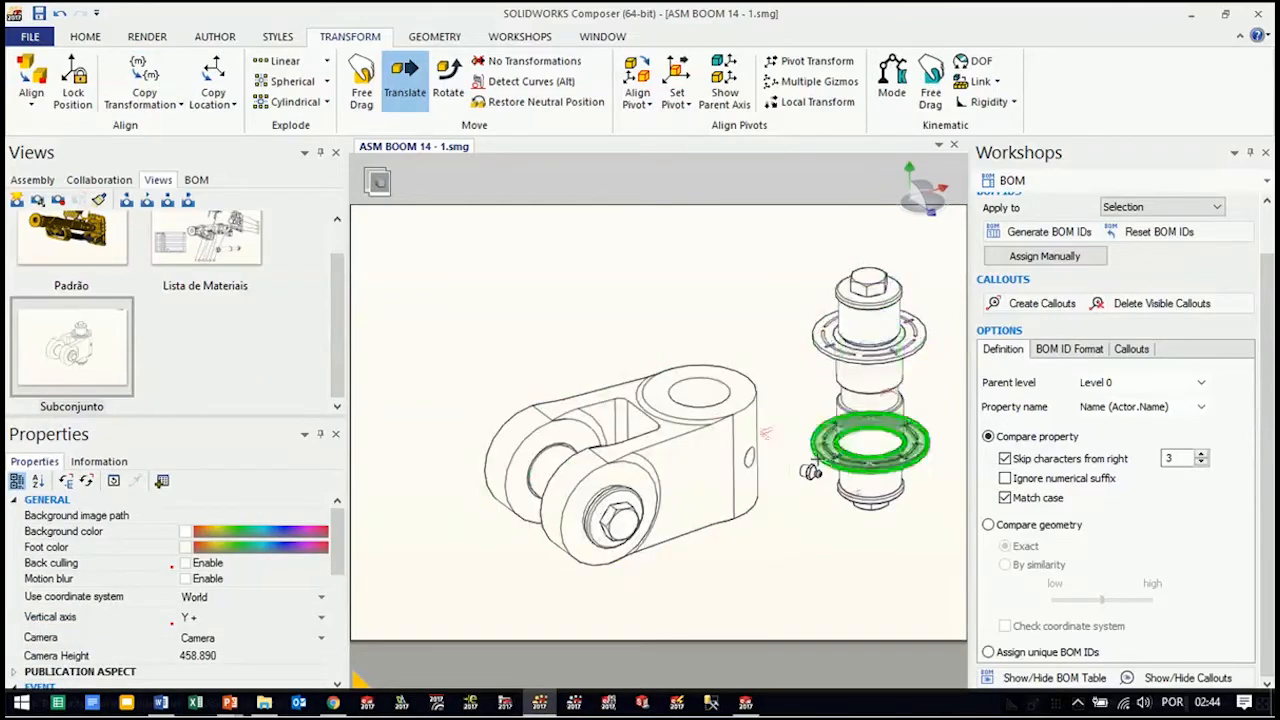
Translate the upper hex screw up and the lower hex screw down along the pin axis, clear of the stack
{"action": "mouse_move", "coordinate": [829, 525]}
{"action": "left_mouse_down"}
{"action": "mouse_move", "coordinate": [774, 423]}
{"action": "mouse_move", "coordinate": [824, 521]}
{"action": "left_mouse_up"}
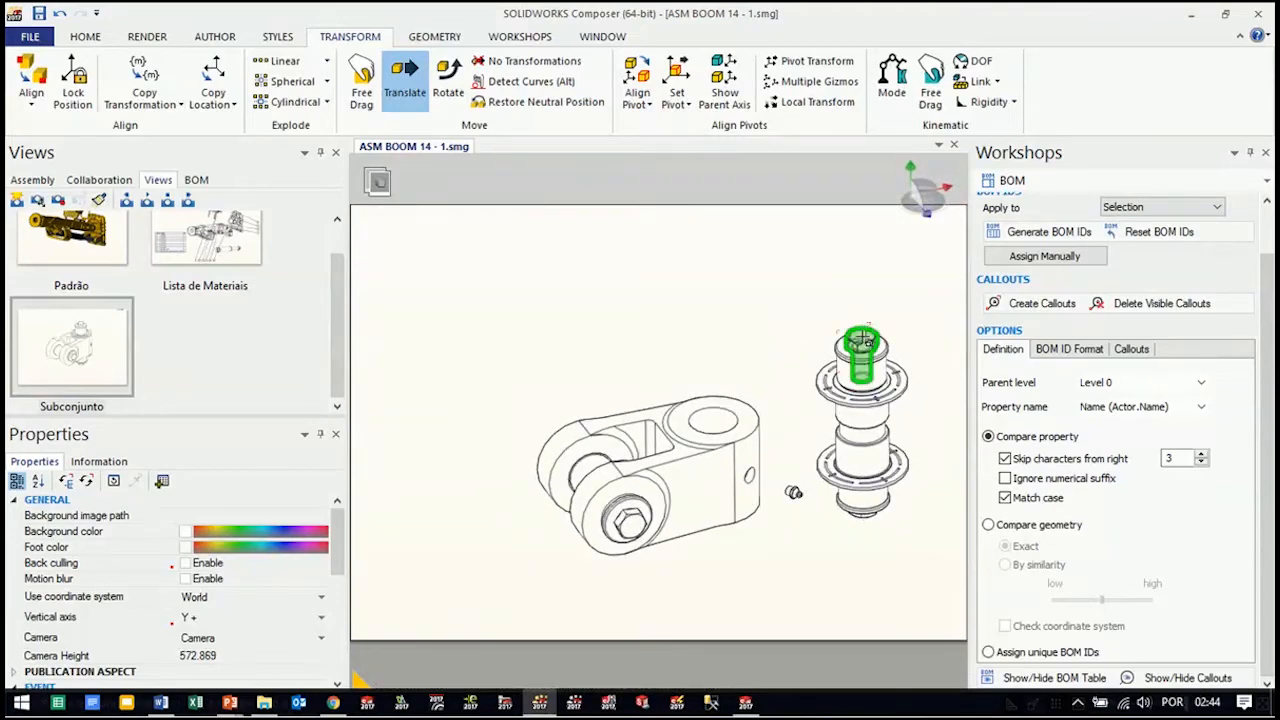
{"action": "left_click", "coordinate": [858, 340]}
{"action": "left_click_drag", "start_coordinate": [860, 428], "coordinate": [846, 394]}
{"action": "right_click_drag", "start_coordinate": [866, 503], "coordinate": [857, 432]}
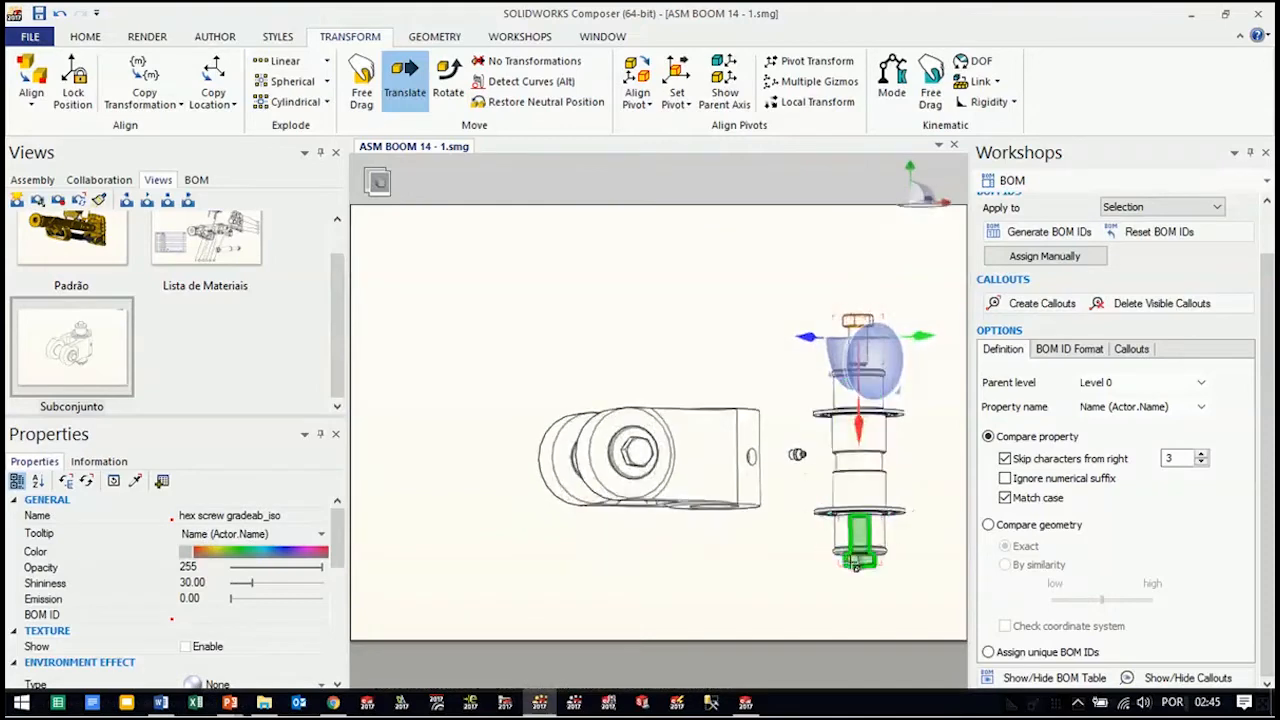
{"action": "left_click", "coordinate": [865, 561]}
{"action": "left_click_drag", "start_coordinate": [858, 452], "coordinate": [853, 498]}
{"action": "left_click", "coordinate": [911, 334]}
{"action": "right_click_drag", "start_coordinate": [909, 334], "coordinate": [832, 420]}
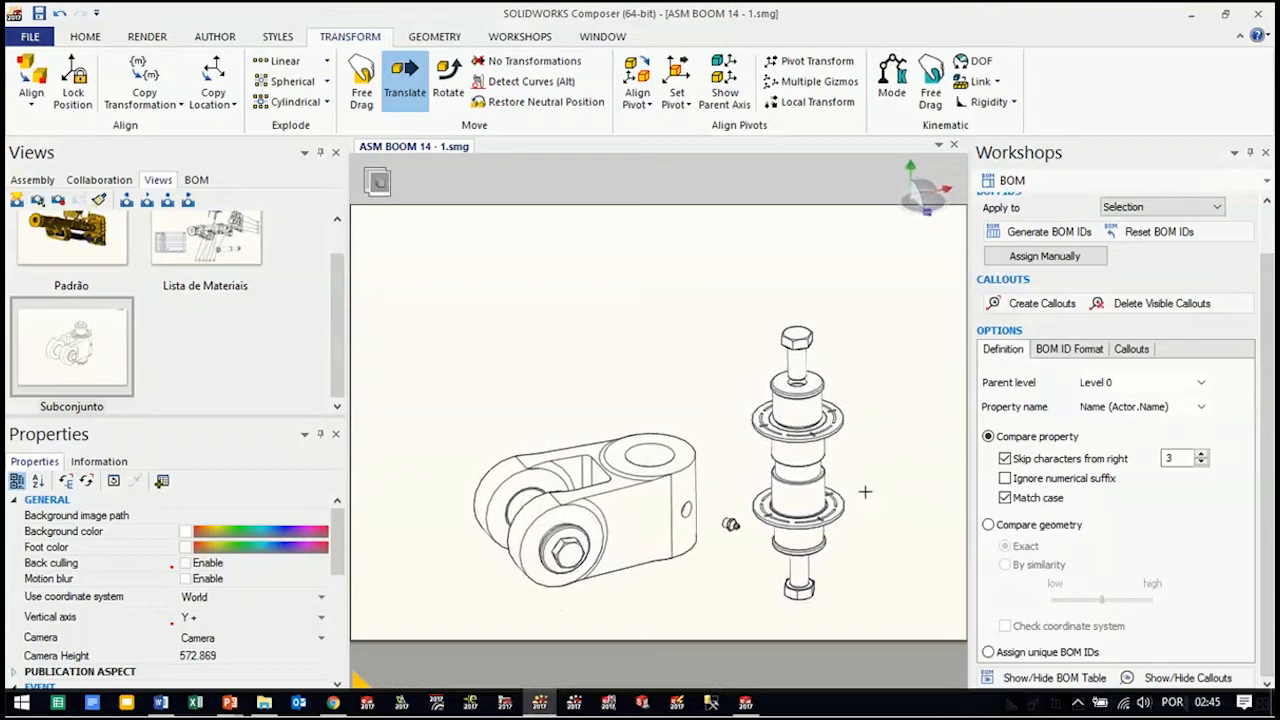
Linearly explode the upper half of the vertical pin stack upward, separating its hex screw, spacer, wedge, slotted ring and bushing
{"action": "left_click", "coordinate": [285, 63]}
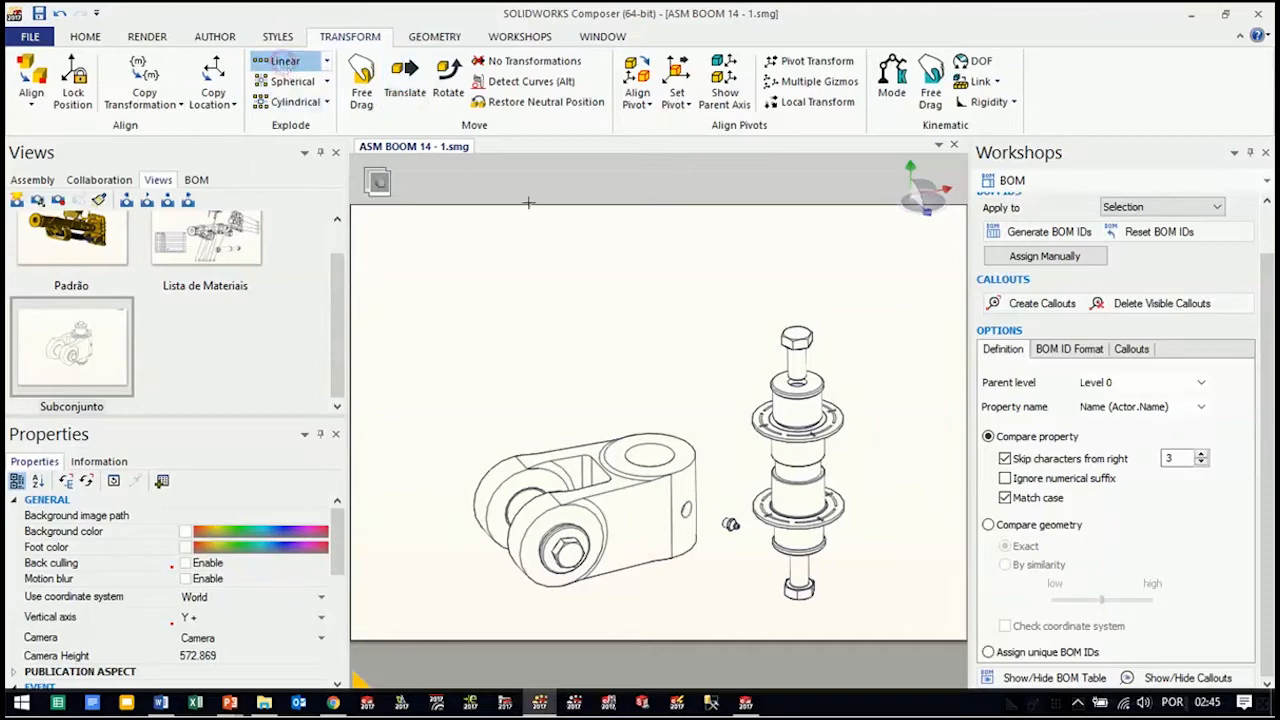
{"action": "left_click_drag", "start_coordinate": [898, 294], "coordinate": [732, 471]}
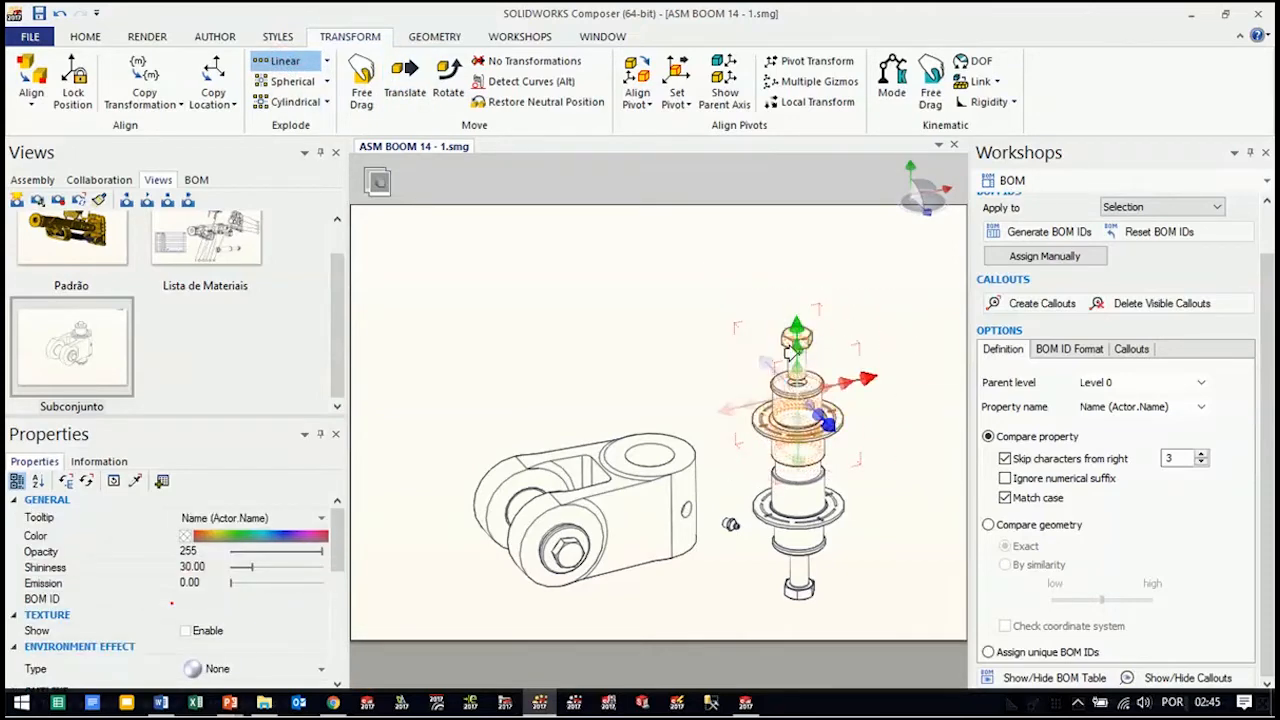
{"action": "left_click_drag", "start_coordinate": [790, 352], "coordinate": [779, 190]}
{"action": "scroll", "coordinate": [795, 371], "scroll_direction": "down", "scroll_amount": 4}
{"action": "scroll", "coordinate": [797, 371], "scroll_direction": "up", "scroll_amount": 2}
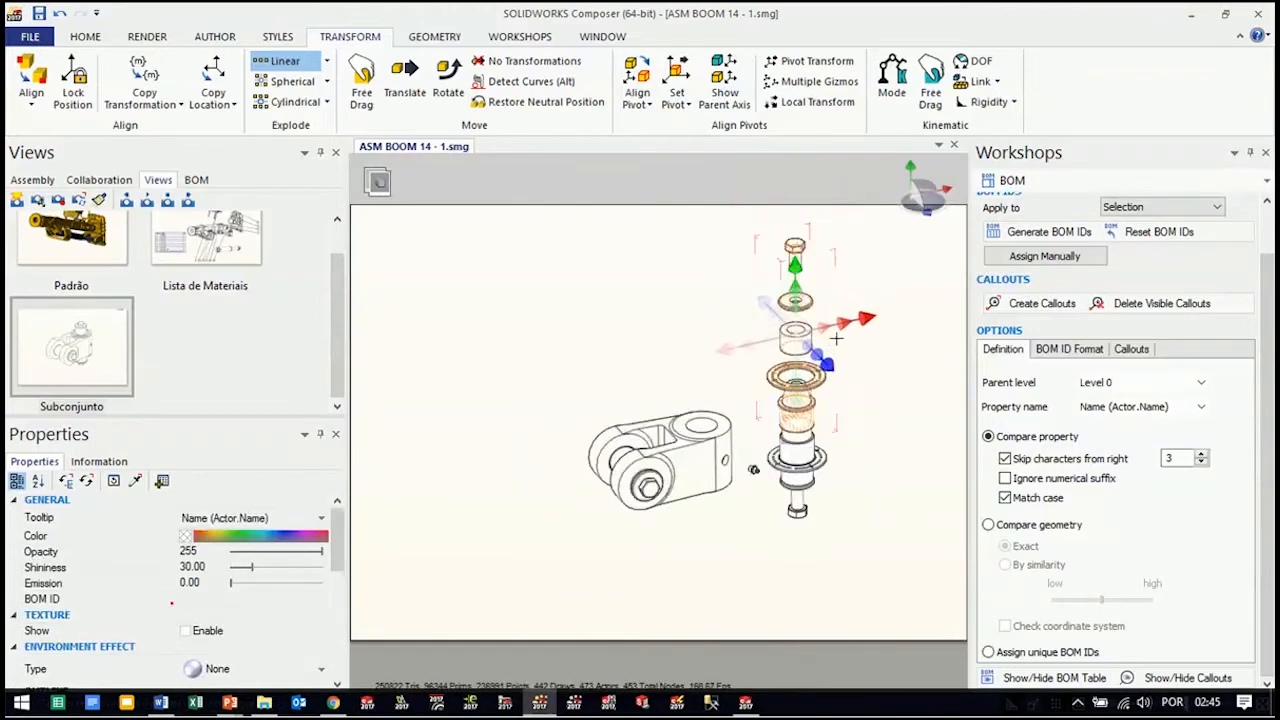
Translate the exploded upper parts of the vertical pin stack together farther up, clear of the pin's tapered end
{"action": "left_click", "coordinate": [405, 85]}
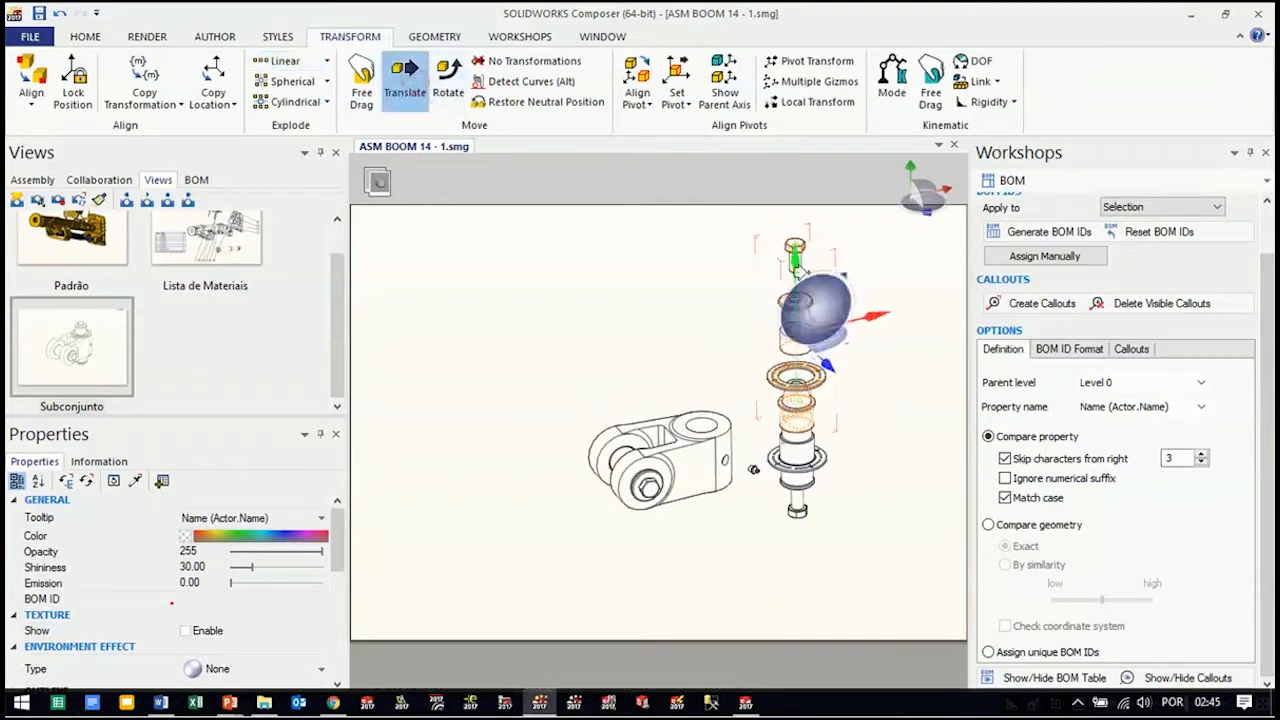
{"action": "left_click_drag", "start_coordinate": [783, 262], "coordinate": [779, 184]}
{"action": "left_click", "coordinate": [870, 505]}
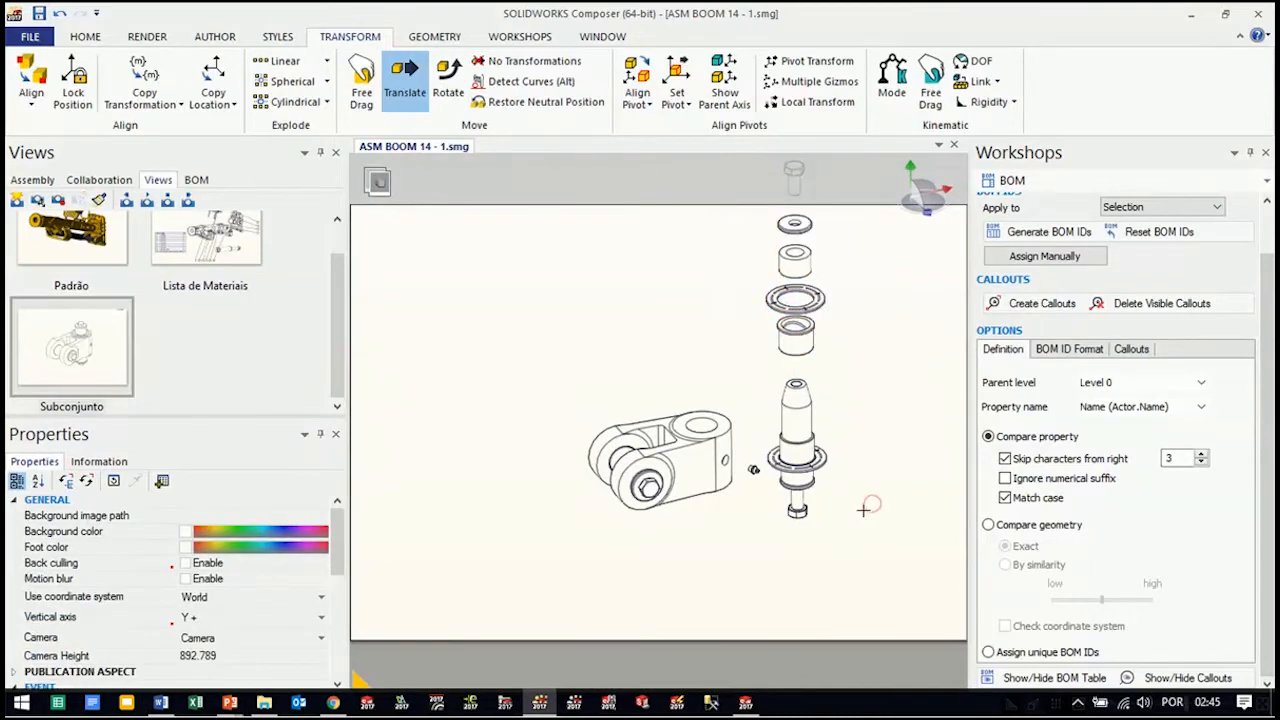
Select the lower parts of the vertical pin stack and linearly explode them downward along the pin axis
{"action": "right_click_drag", "start_coordinate": [863, 510], "coordinate": [861, 492]}
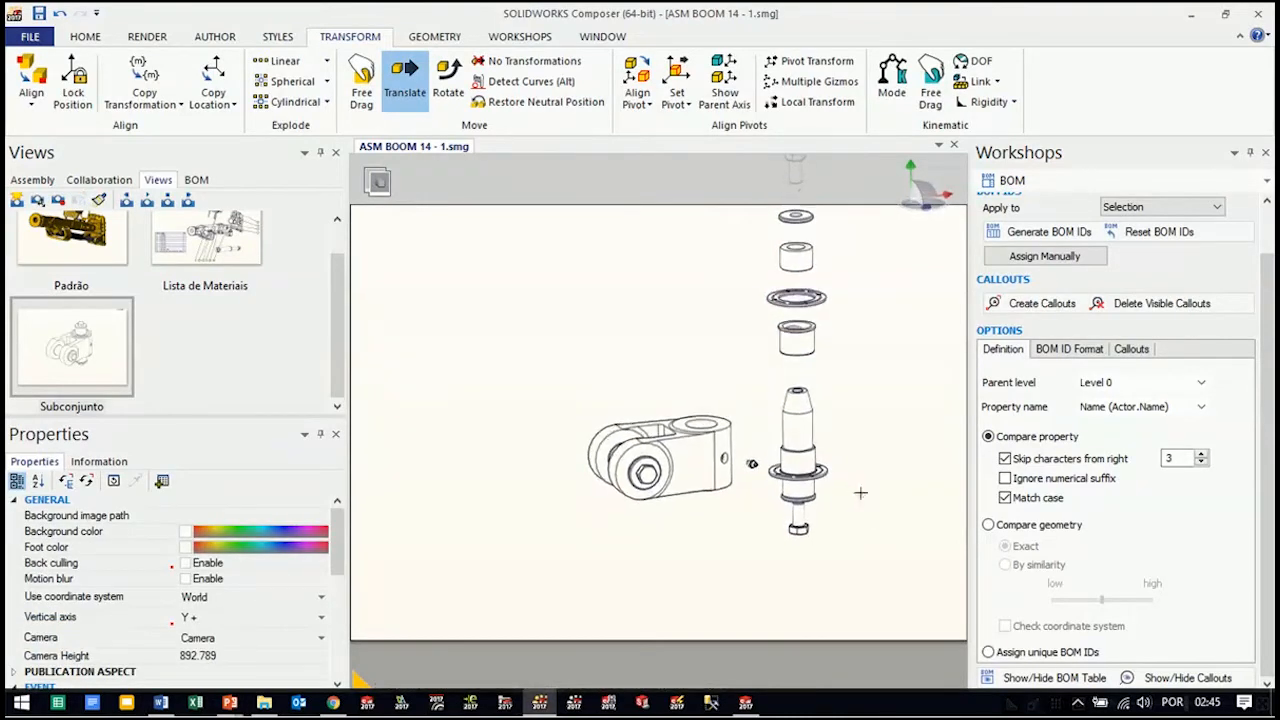
{"action": "left_click_drag", "start_coordinate": [876, 417], "coordinate": [783, 528]}
{"action": "left_click", "coordinate": [875, 415]}
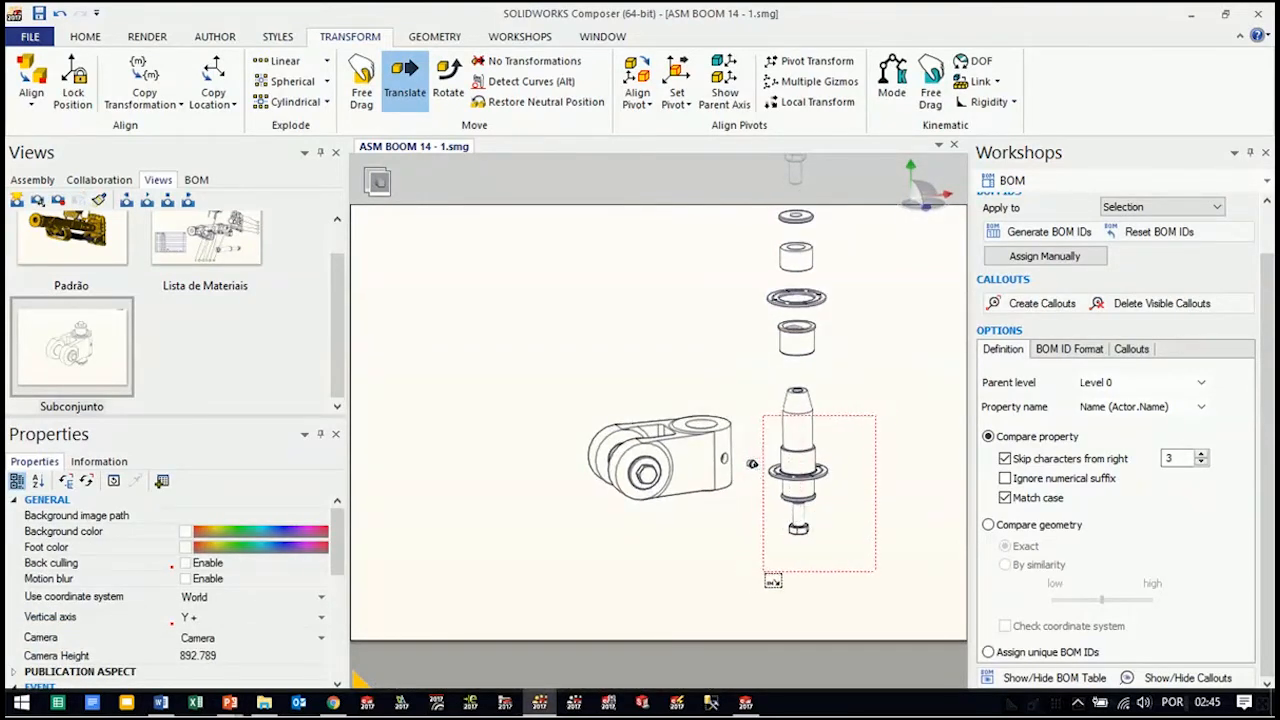
{"action": "left_click", "coordinate": [282, 61]}
{"action": "left_click_drag", "start_coordinate": [786, 430], "coordinate": [792, 543]}
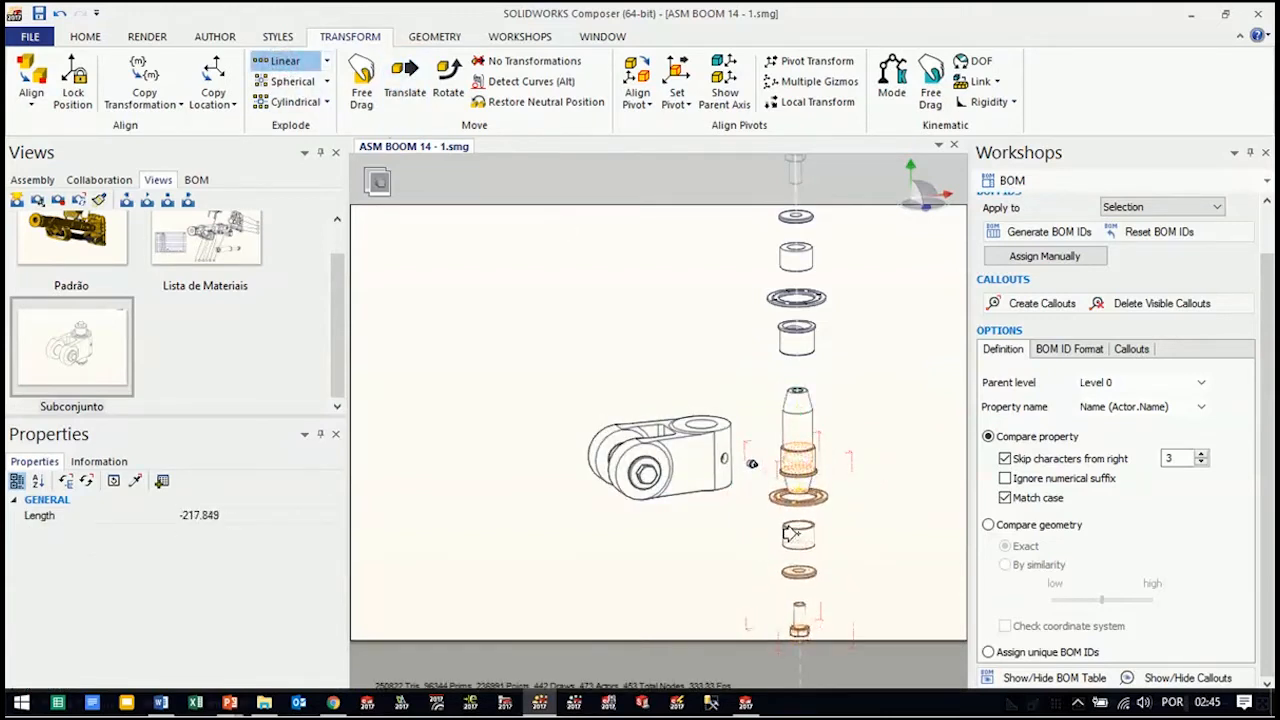
Translate the exploded lower parts of the vertical stack together farther down until the pin stands free
{"action": "left_click", "coordinate": [404, 80]}
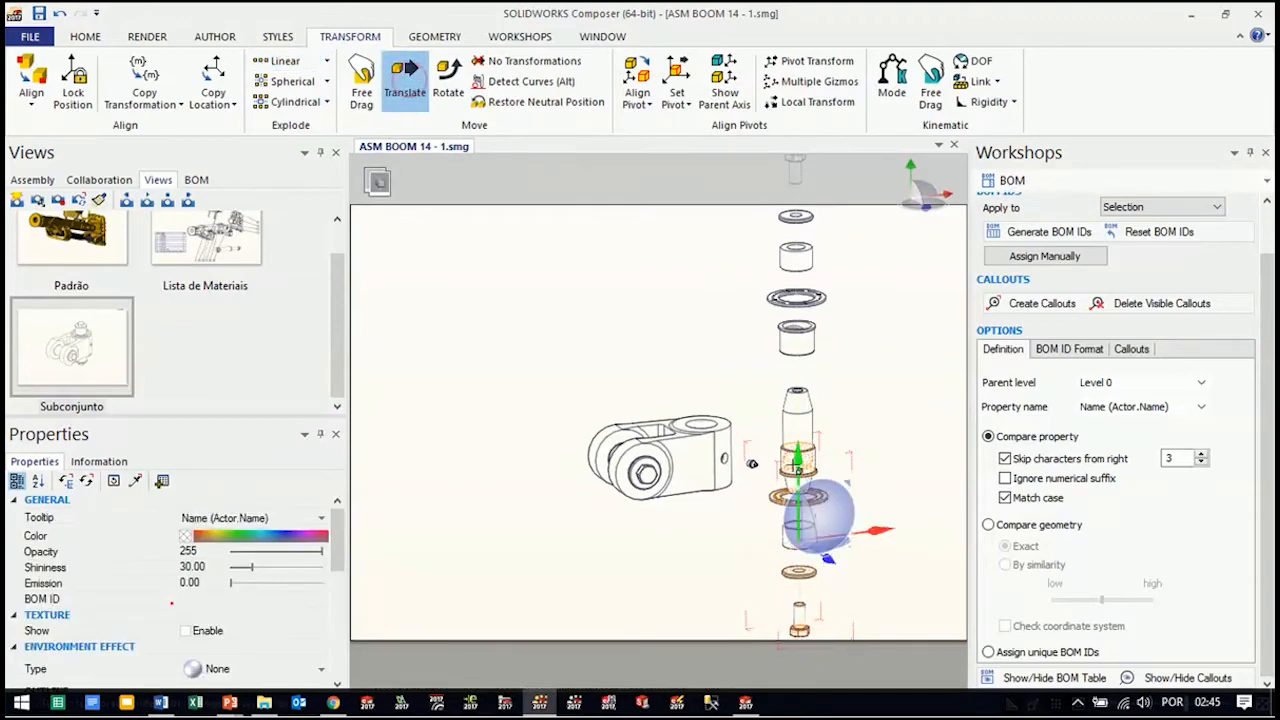
{"action": "left_click_drag", "start_coordinate": [797, 460], "coordinate": [800, 531]}
{"action": "left_click", "coordinate": [896, 367]}
{"action": "right_click_drag", "start_coordinate": [884, 391], "coordinate": [893, 430]}
{"action": "scroll", "coordinate": [893, 430], "scroll_direction": "down", "scroll_amount": 3}
{"action": "right_click_drag", "start_coordinate": [862, 483], "coordinate": [854, 469]}
{"action": "scroll", "coordinate": [779, 490], "scroll_direction": "up", "scroll_amount": 2}
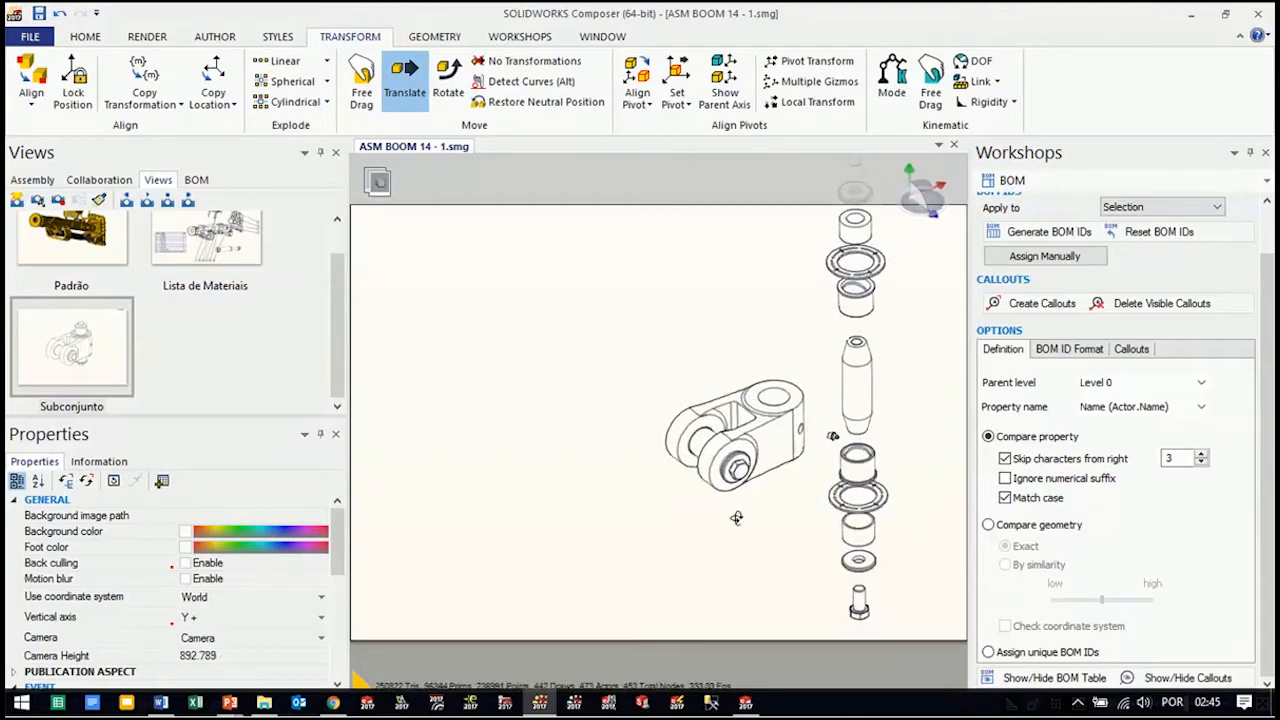
Pull the round spacer off the knuckle's front ear along the cross-pin axis with a linear explode
{"action": "left_click", "coordinate": [731, 505]}
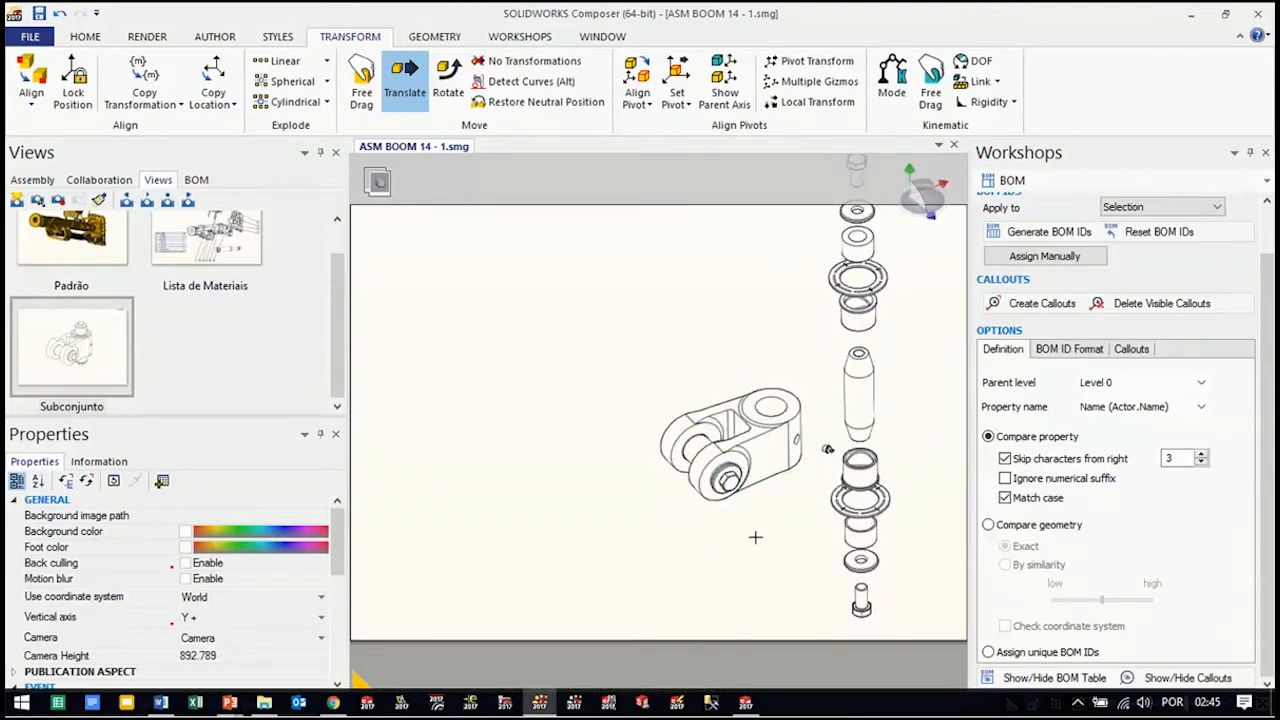
{"action": "left_click", "coordinate": [725, 500]}
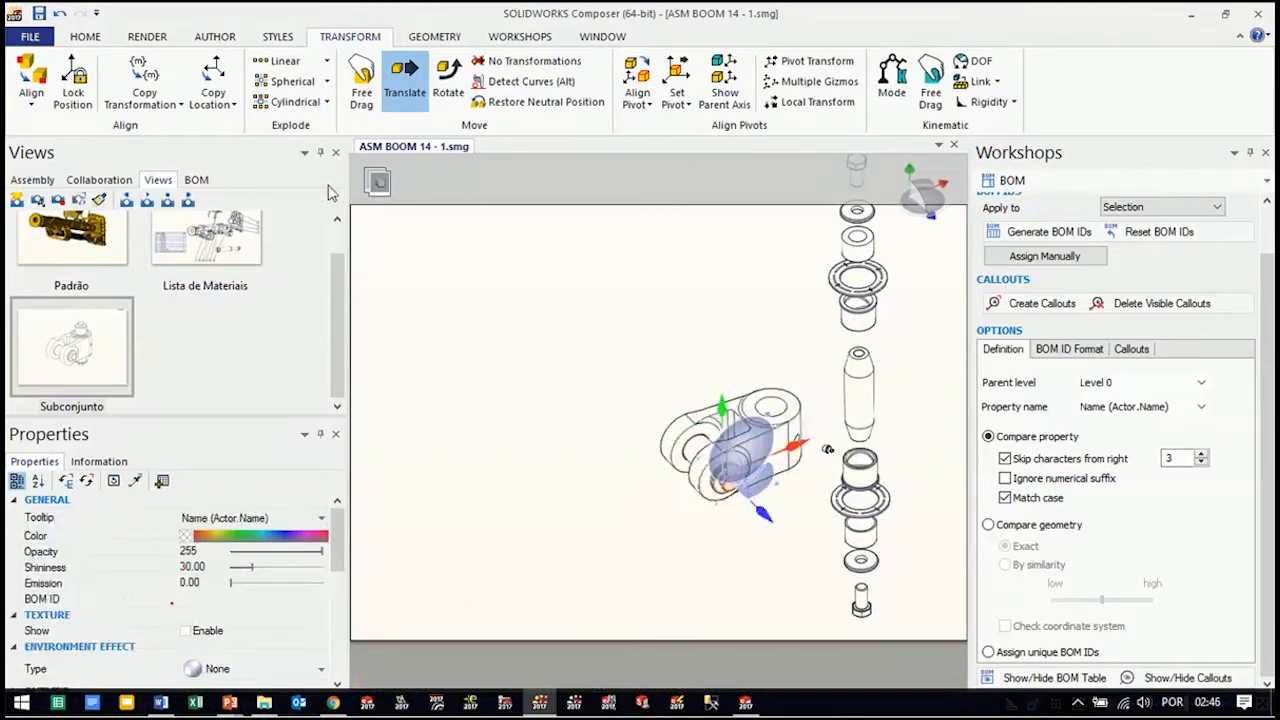
{"action": "left_click", "coordinate": [280, 60]}
{"action": "left_click_drag", "start_coordinate": [752, 512], "coordinate": [778, 545]}
{"action": "left_click", "coordinate": [786, 546]}
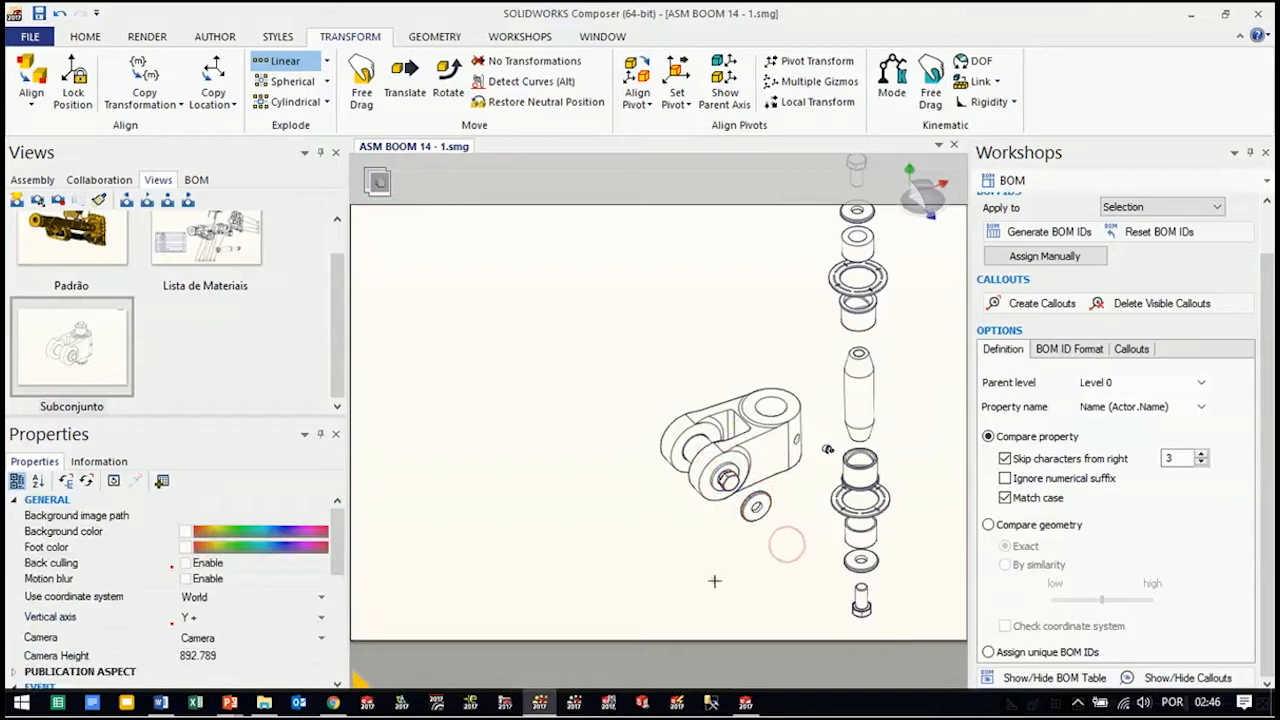
Translate the front ear's hex screw straight out along the cross-pin axis, beyond the spacer
{"action": "left_click", "coordinate": [724, 478]}
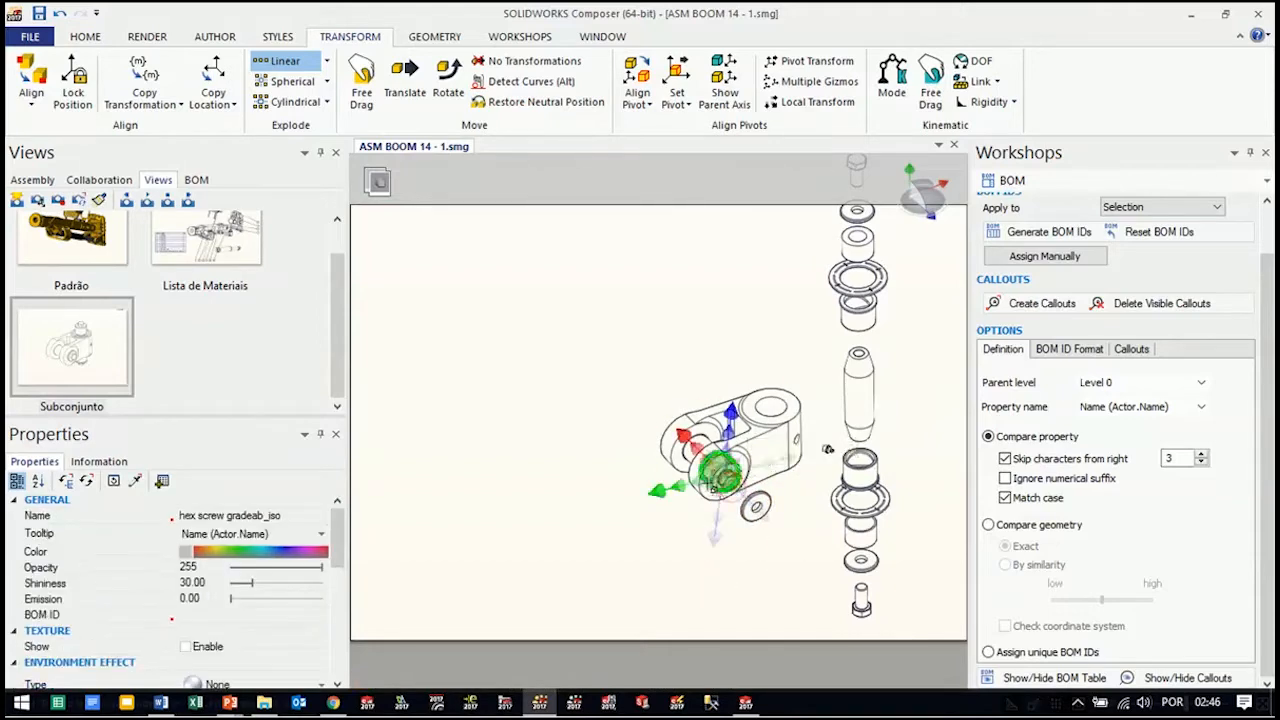
{"action": "left_click", "coordinate": [408, 83]}
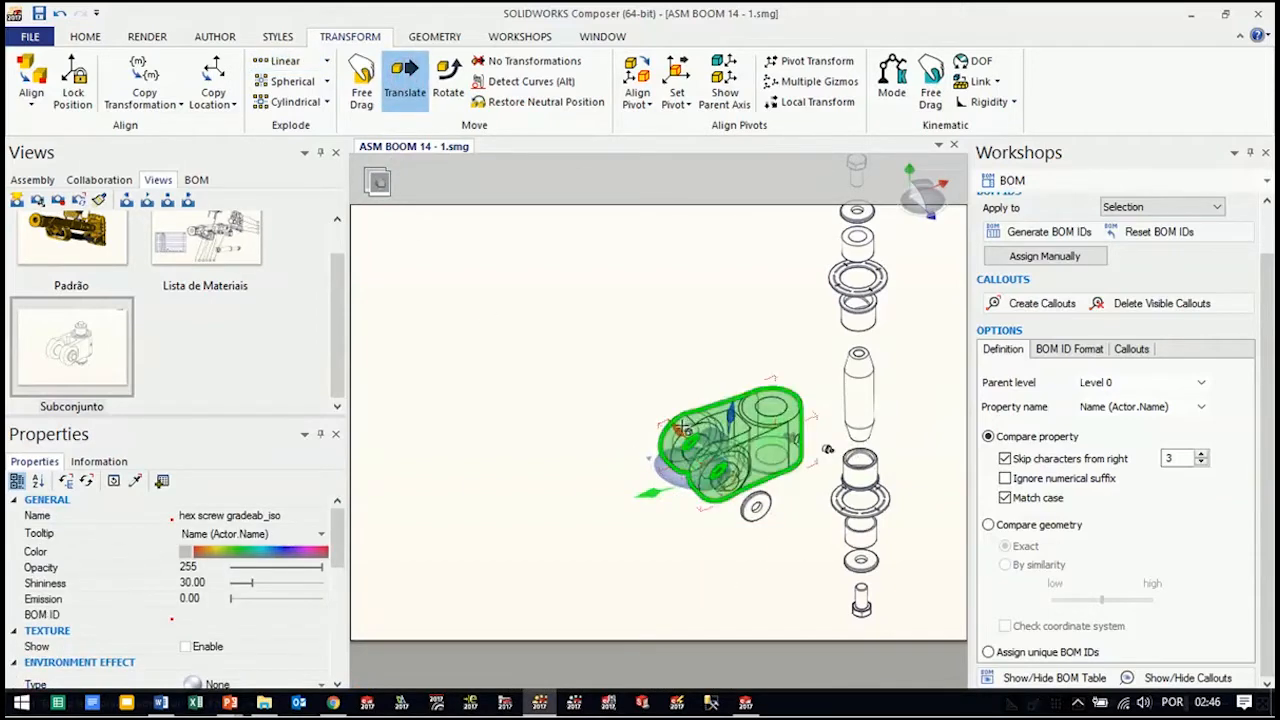
{"action": "left_click_drag", "start_coordinate": [675, 428], "coordinate": [725, 481]}
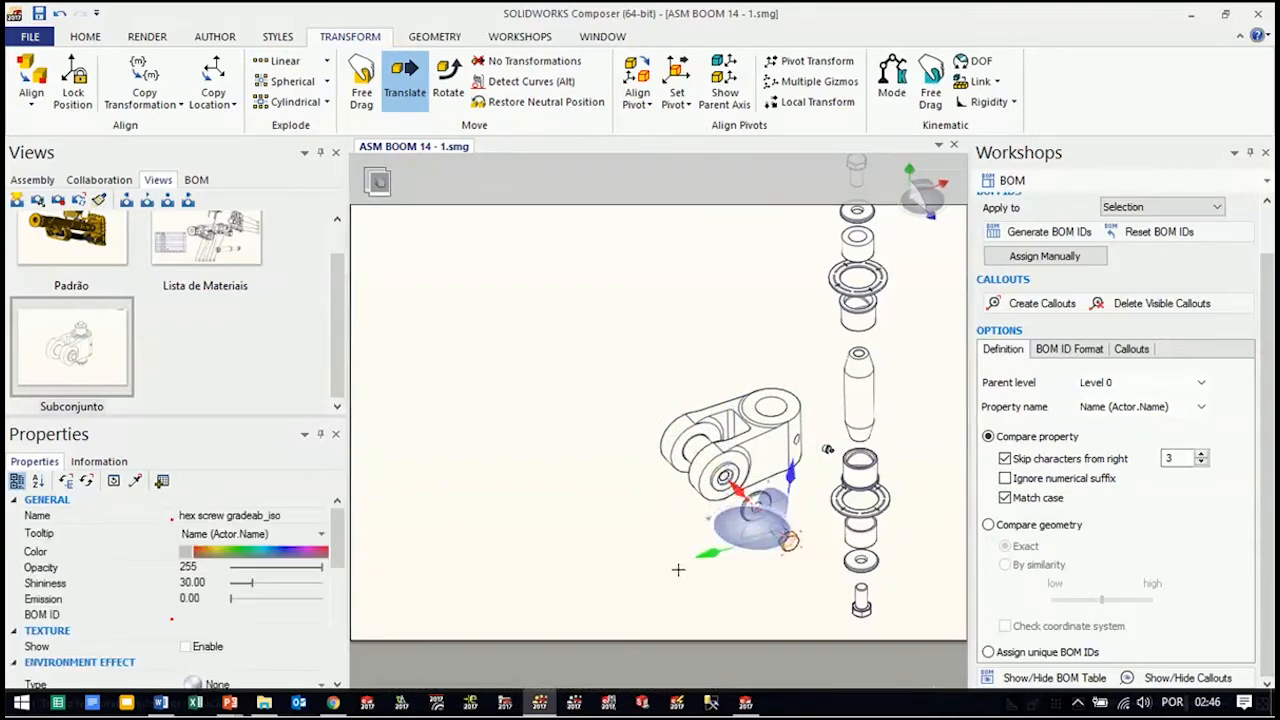
{"action": "left_click", "coordinate": [672, 570]}
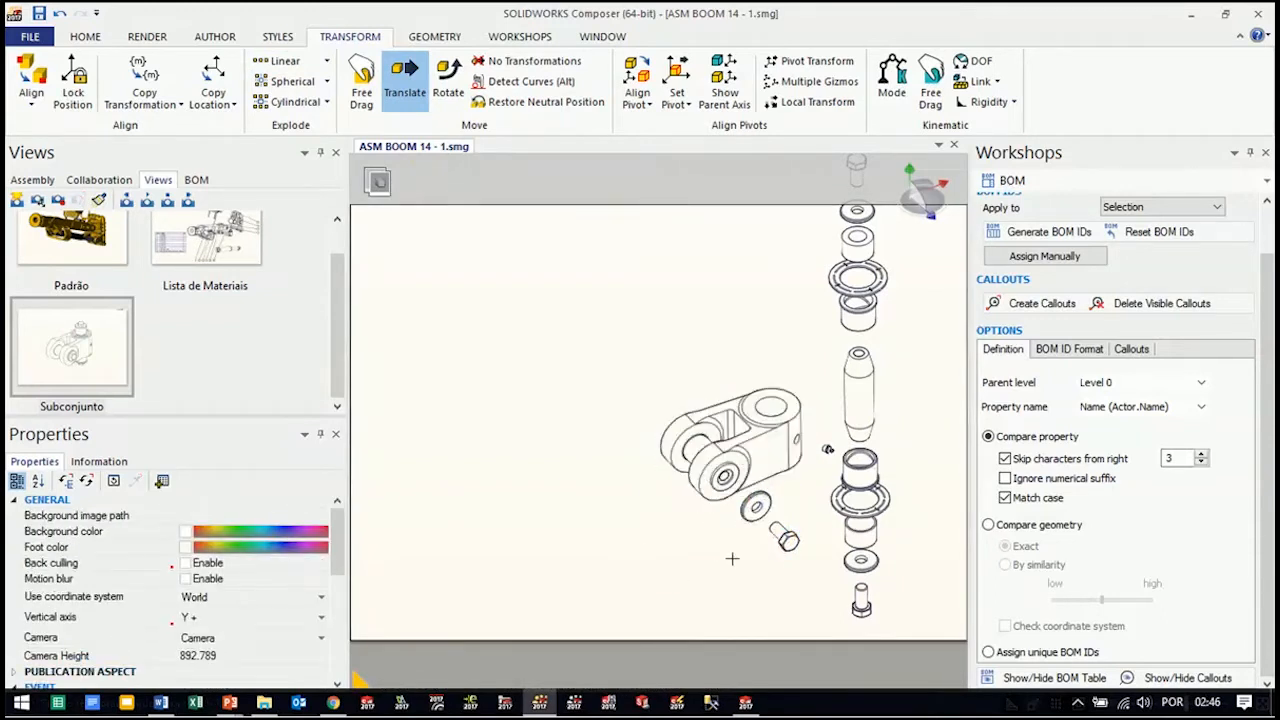
Translate the Expander Wedge out of the front ear along the cross-pin axis, up to the spacer
{"action": "key", "text": "h"}
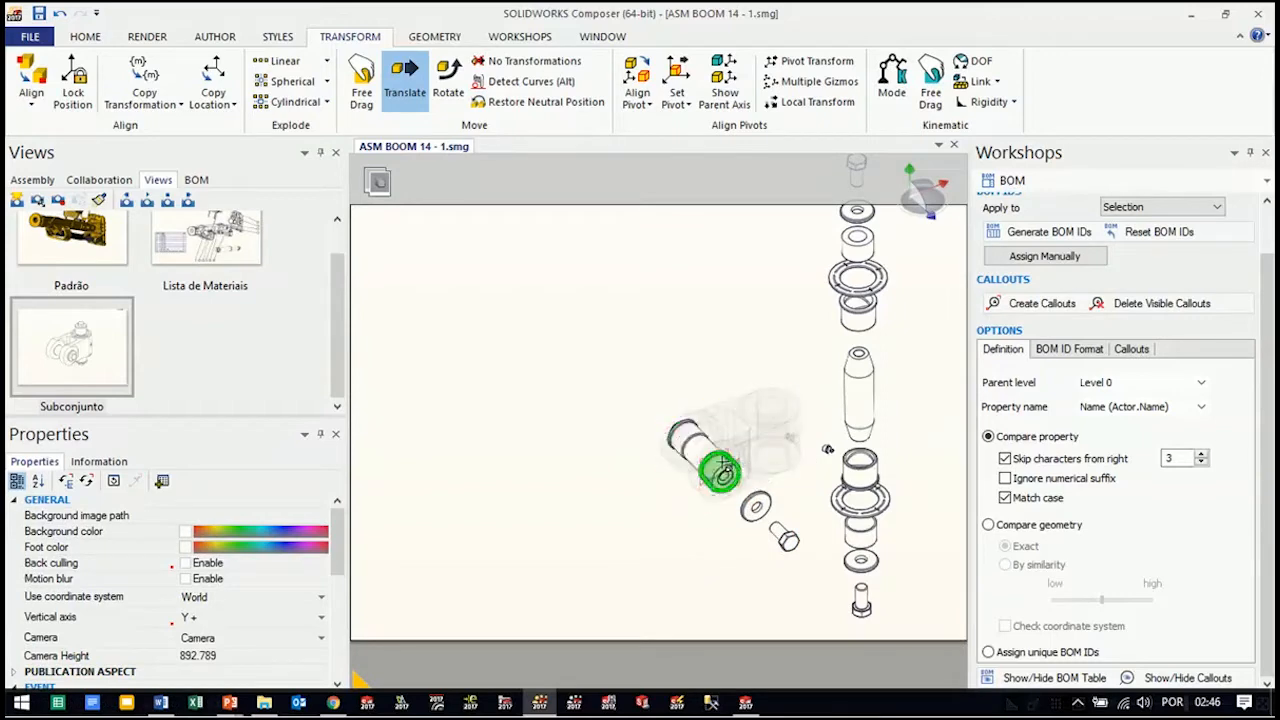
{"action": "left_click", "coordinate": [721, 472]}
{"action": "mouse_move", "coordinate": [757, 520]}
{"action": "left_mouse_down"}
{"action": "mouse_move", "coordinate": [780, 525]}
{"action": "mouse_move", "coordinate": [760, 531]}
{"action": "left_mouse_up"}
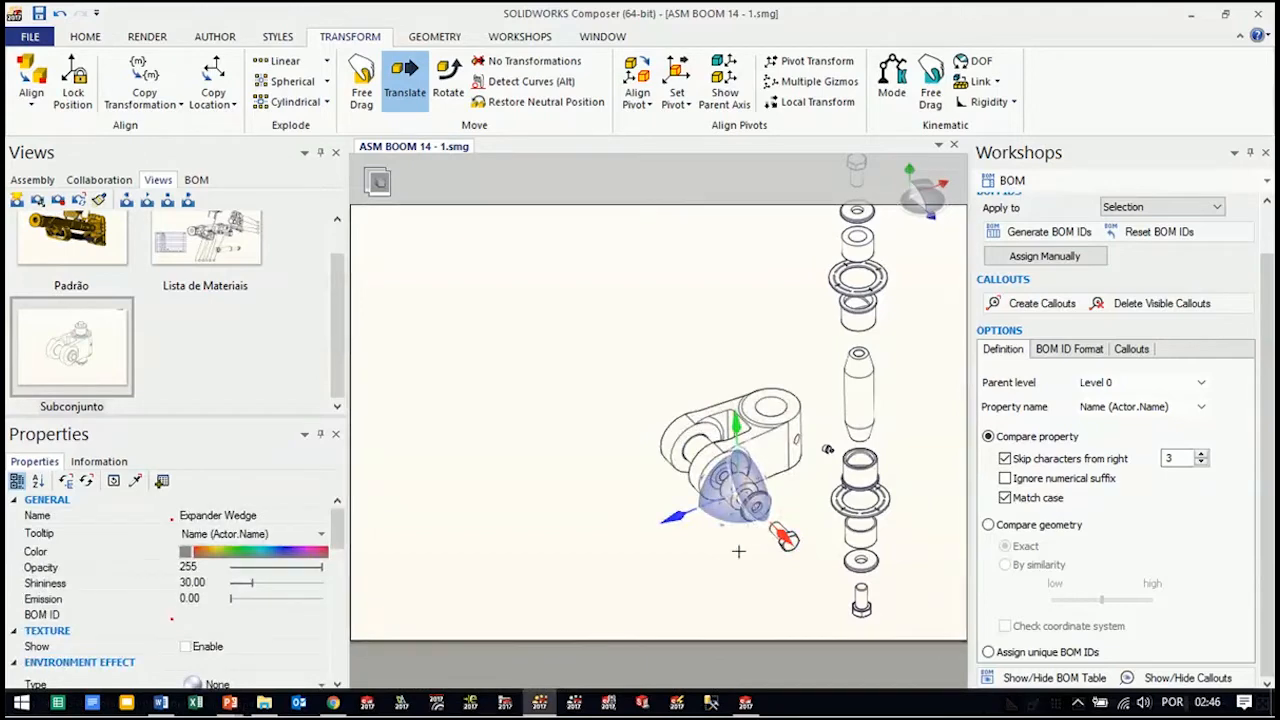
{"action": "left_click", "coordinate": [726, 589]}
Select the front Expander Wedge, Expander Spacer and hex screw and translate them together farther out from the ear
{"action": "scroll", "coordinate": [785, 550], "scroll_direction": "up", "scroll_amount": 3}
{"action": "middle_click_drag", "start_coordinate": [840, 557], "coordinate": [759, 487]}
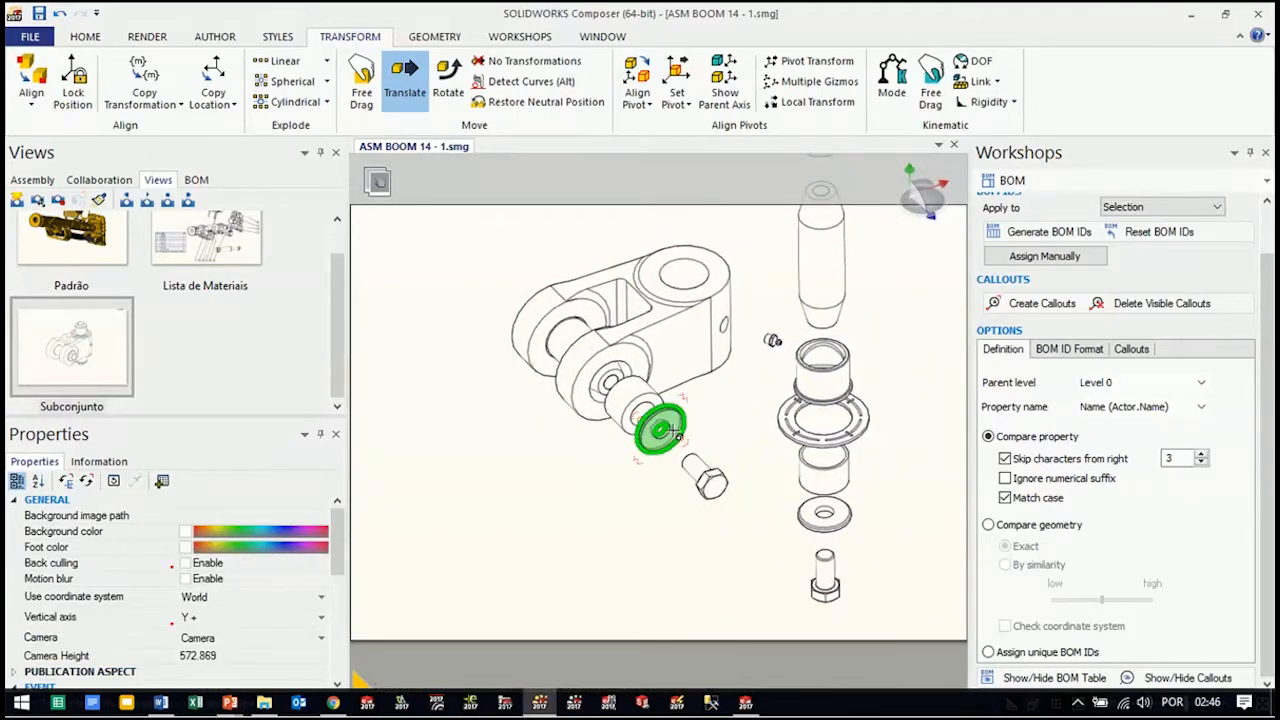
{"action": "left_click_drag", "start_coordinate": [675, 430], "coordinate": [626, 390]}
{"action": "left_click", "coordinate": [631, 396]}
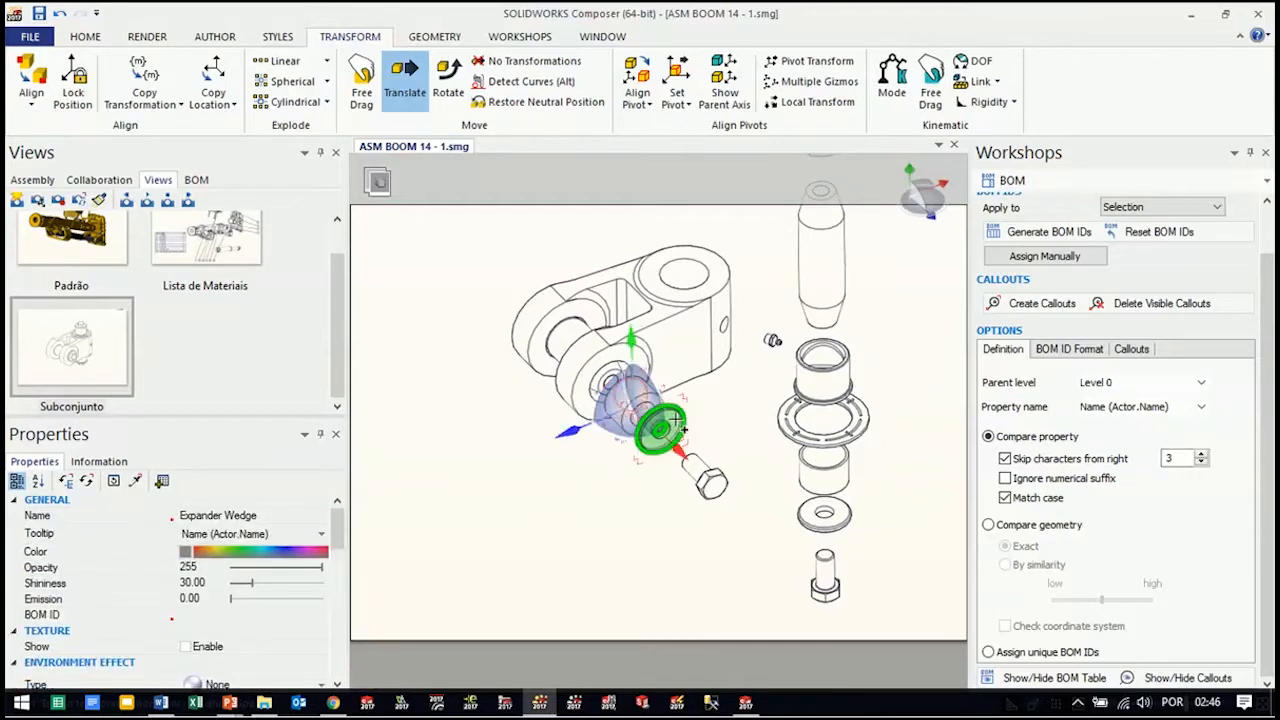
{"action": "left_click", "coordinate": [677, 421], "text": "ctrl"}
{"action": "left_click", "coordinate": [704, 482], "text": "ctrl"}
{"action": "left_click_drag", "start_coordinate": [712, 482], "coordinate": [733, 502]}
{"action": "left_click", "coordinate": [671, 535]}
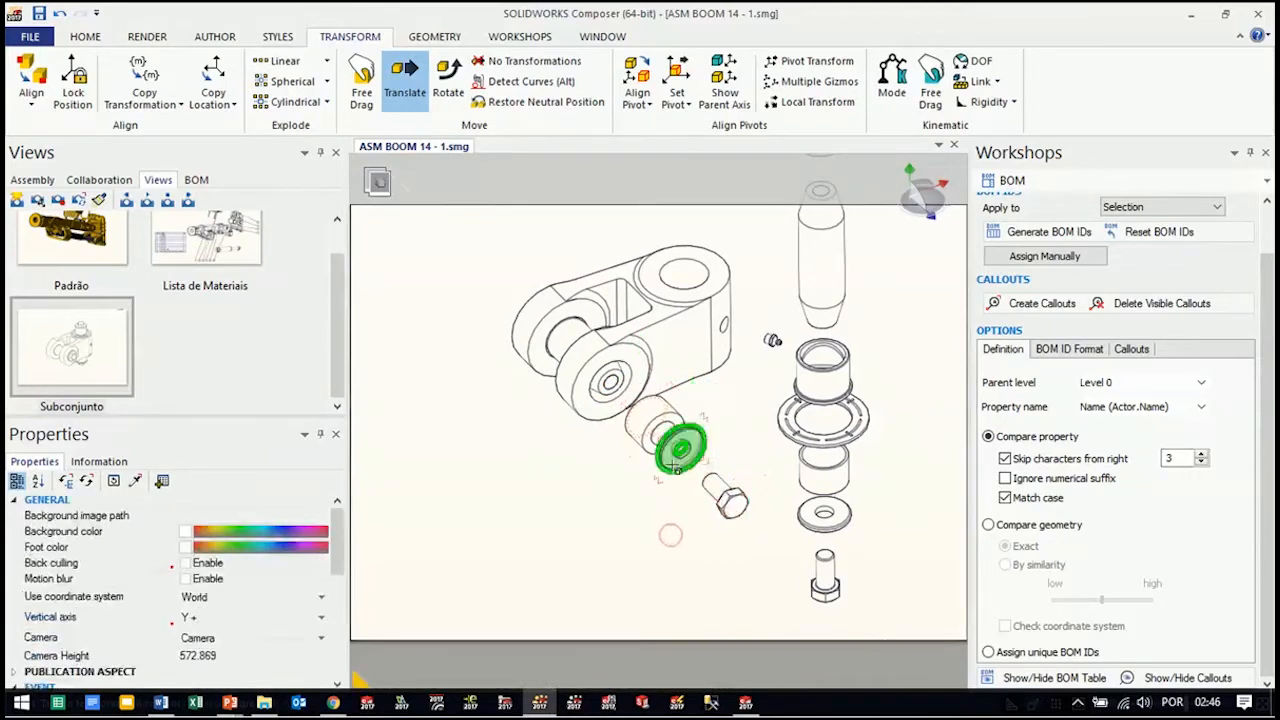
Translate the front Expander Spacer slightly outward, into the gap between the wedge and the hex screw
{"action": "left_click", "coordinate": [674, 466]}
{"action": "mouse_move", "coordinate": [641, 404]}
{"action": "left_mouse_down"}
{"action": "mouse_move", "coordinate": [655, 418]}
{"action": "mouse_move", "coordinate": [636, 411]}
{"action": "left_mouse_up"}
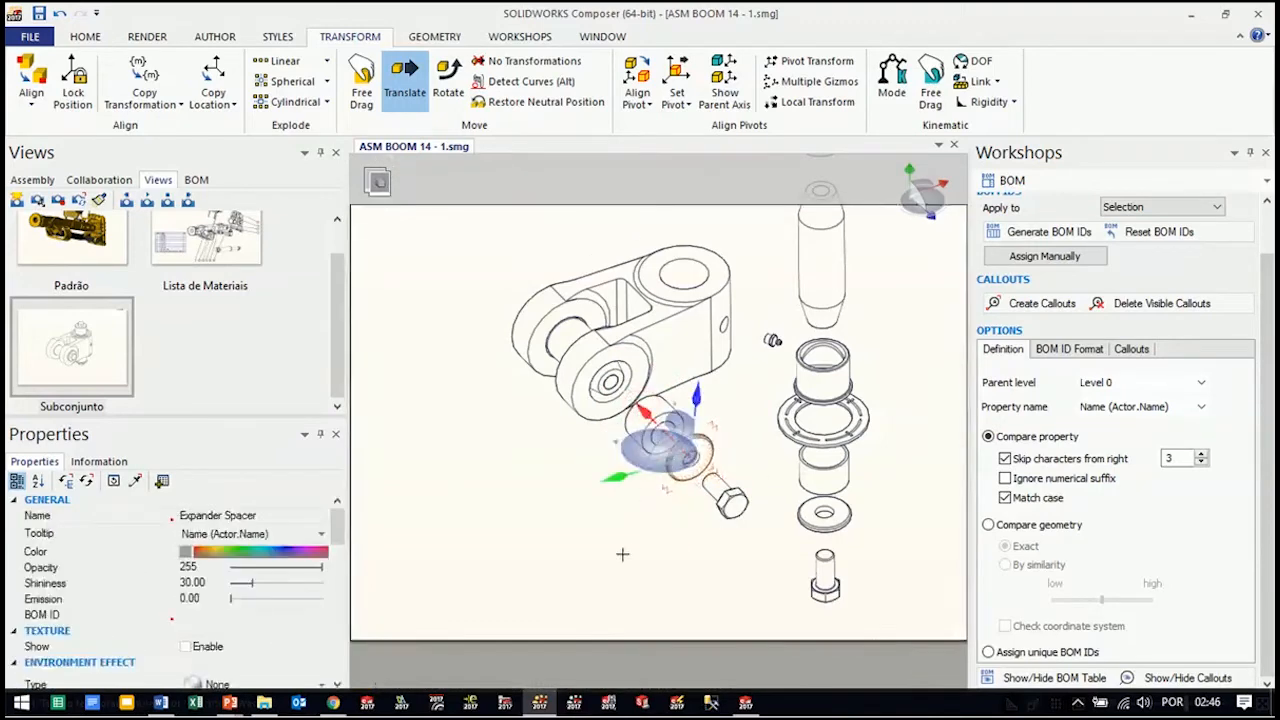
{"action": "left_click", "coordinate": [623, 554]}
Select the cross pin and the parts of the knuckle's rear ear and linearly explode them outward along the pin axis
{"action": "right_click_drag", "start_coordinate": [671, 543], "coordinate": [660, 540]}
{"action": "mouse_move", "coordinate": [659, 540]}
{"action": "left_mouse_down"}
{"action": "mouse_move", "coordinate": [677, 557]}
{"action": "mouse_move", "coordinate": [661, 541]}
{"action": "left_mouse_up"}
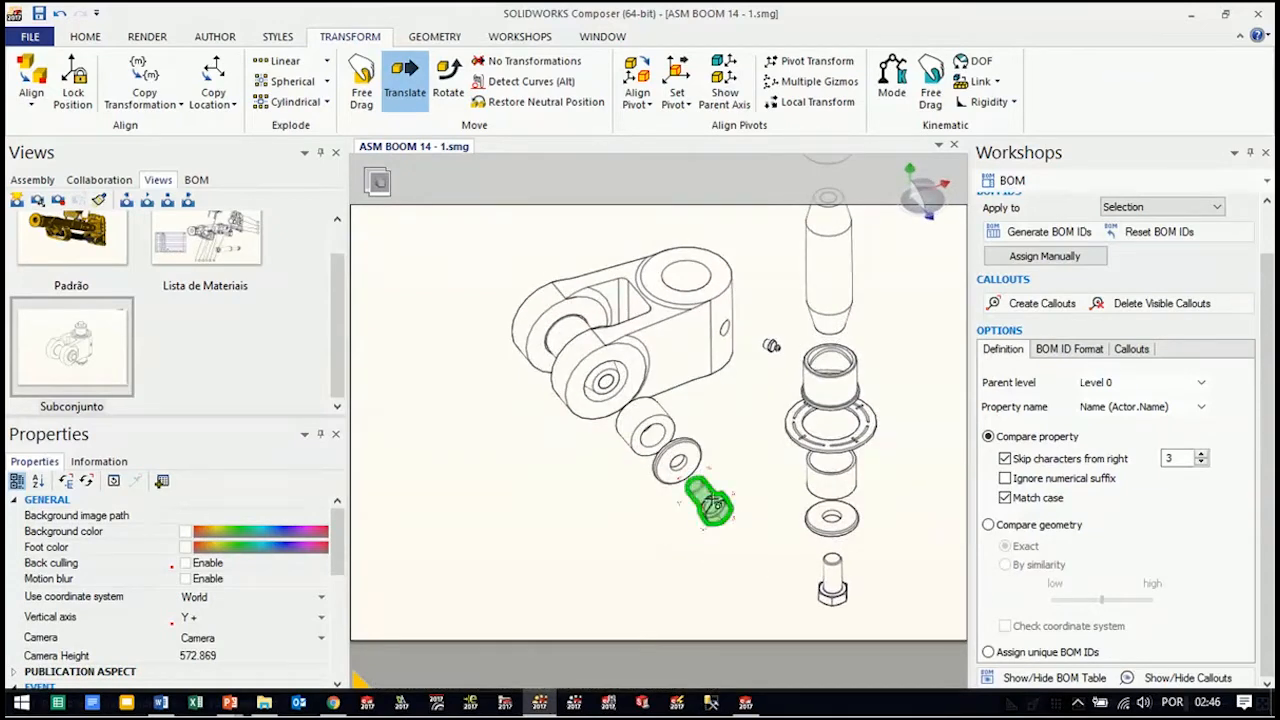
{"action": "left_click_drag", "start_coordinate": [572, 445], "coordinate": [607, 330]}
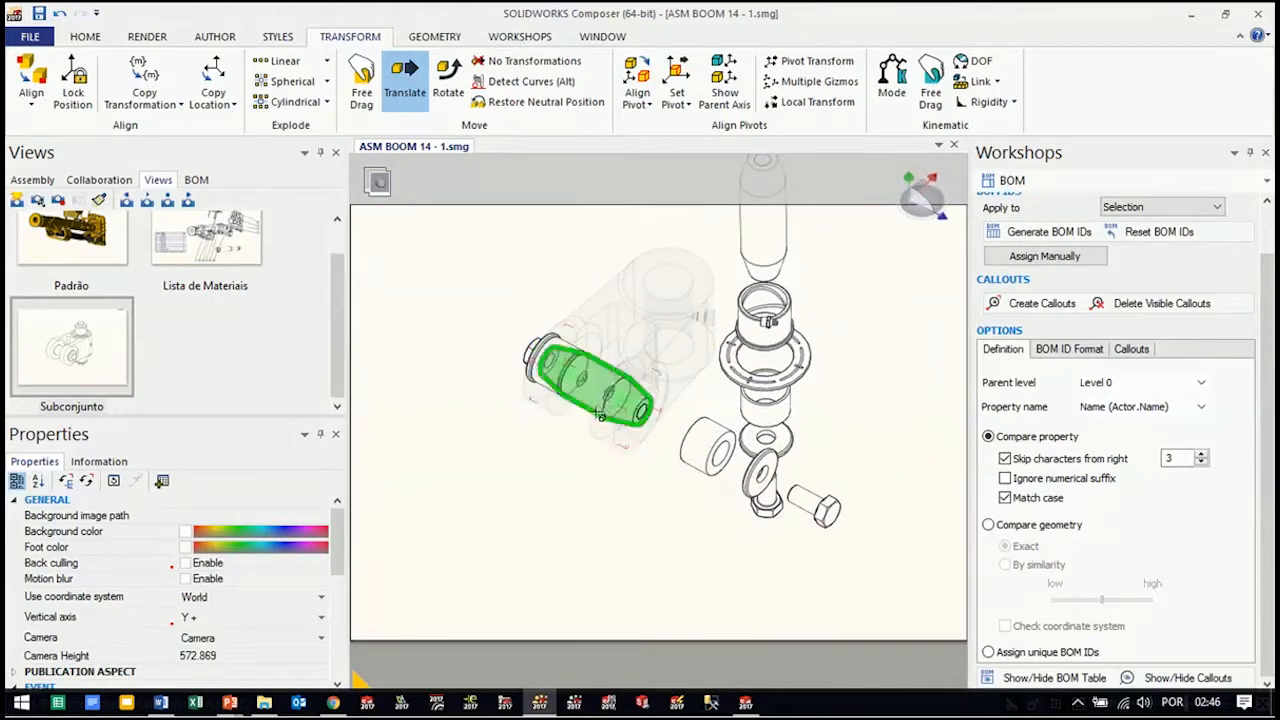
{"action": "left_click_drag", "start_coordinate": [479, 297], "coordinate": [682, 476]}
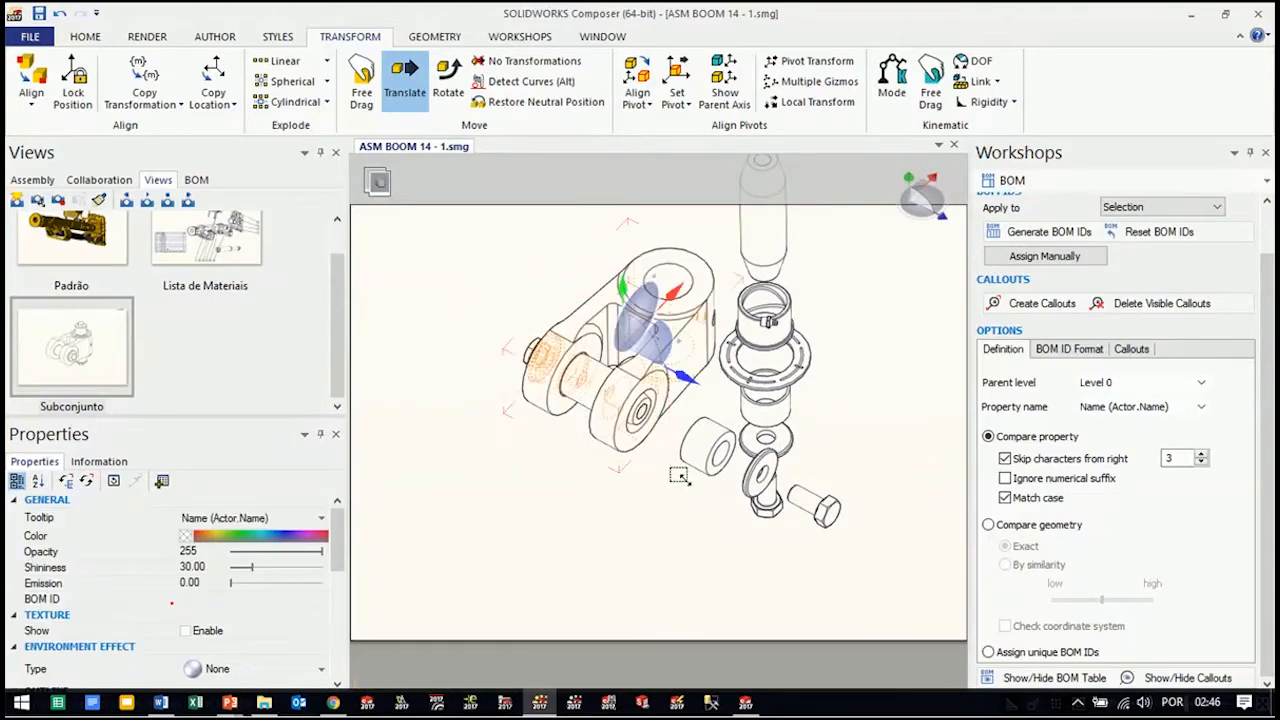
{"action": "left_click", "coordinate": [586, 576]}
{"action": "left_click_drag", "start_coordinate": [467, 280], "coordinate": [658, 447]}
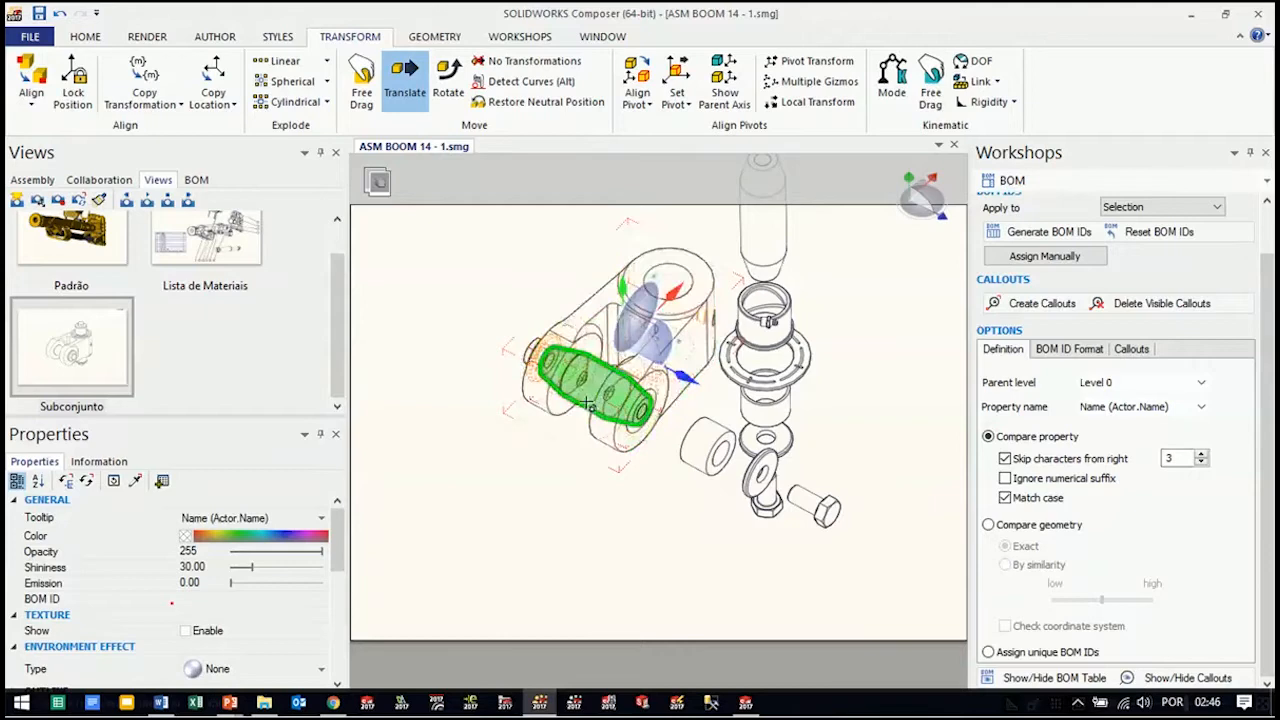
{"action": "left_click", "coordinate": [280, 61]}
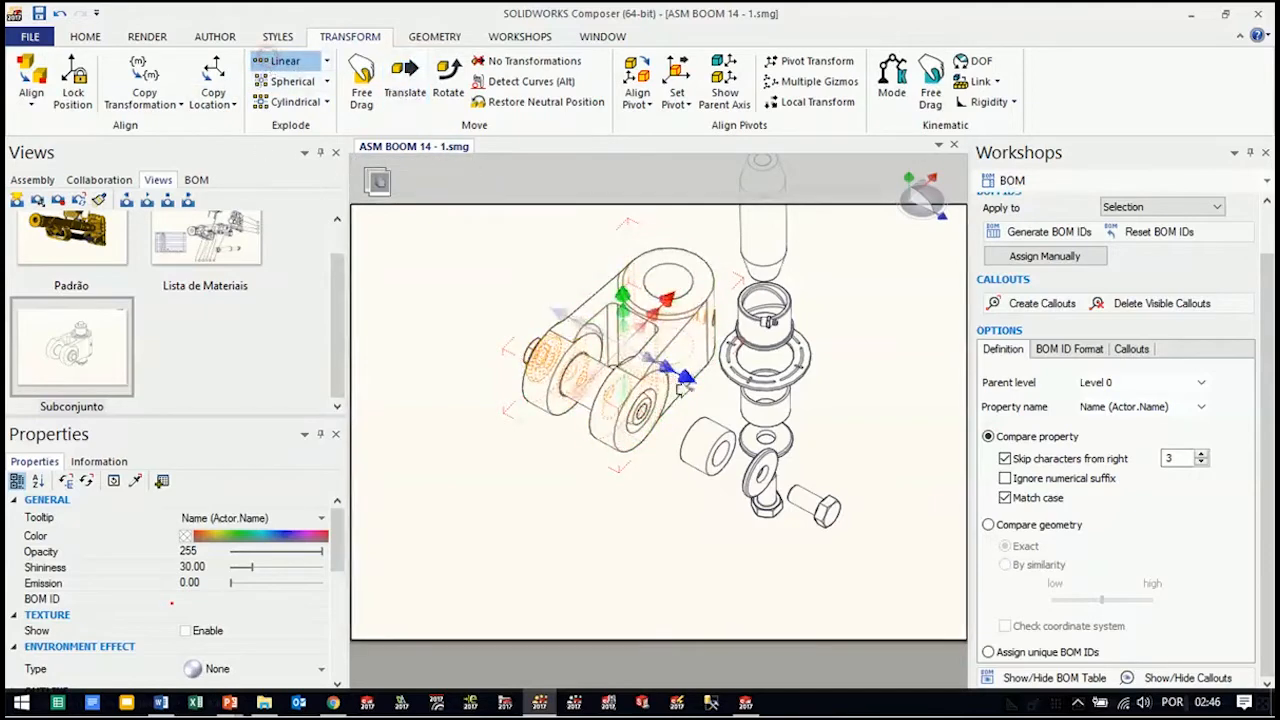
{"action": "left_click_drag", "start_coordinate": [560, 314], "coordinate": [406, 248]}
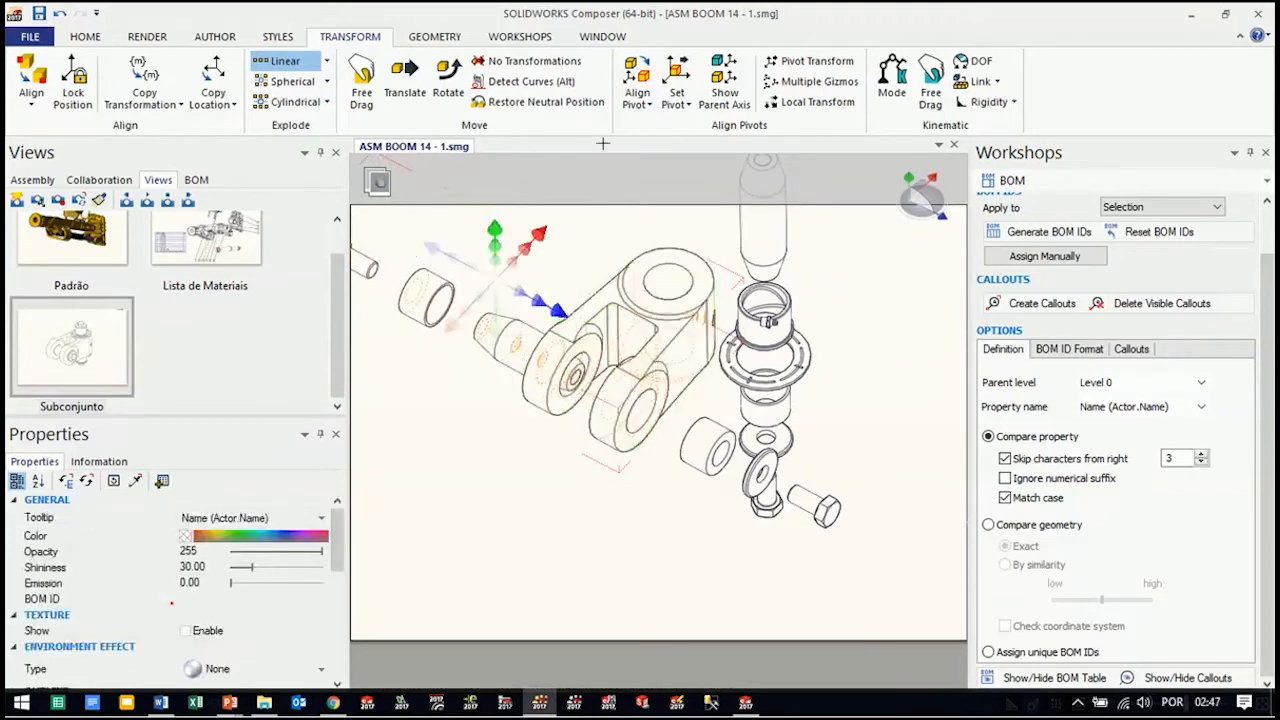
Select the rear spacer, hex screw and wedge and translate them together farther out along the cross-pin axis
{"action": "left_click", "coordinate": [405, 80]}
{"action": "scroll", "coordinate": [580, 315], "scroll_direction": "down", "scroll_amount": 3}
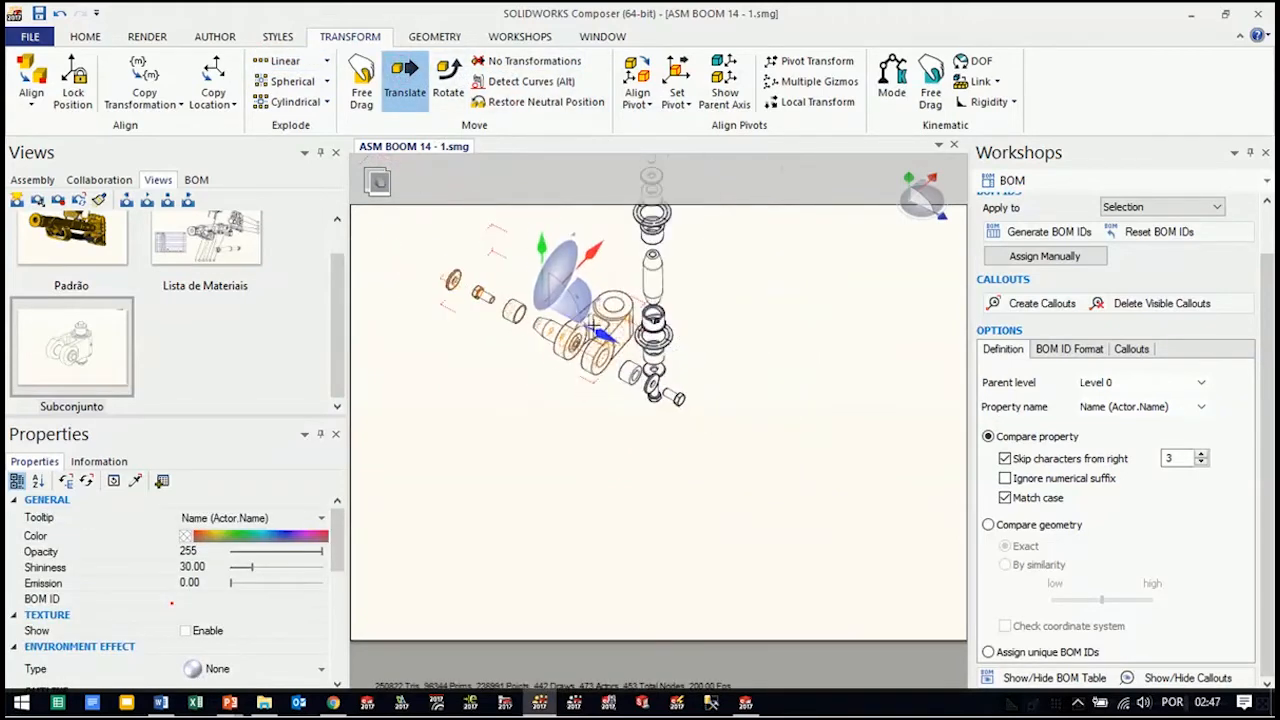
{"action": "left_click_drag", "start_coordinate": [598, 334], "coordinate": [568, 320]}
{"action": "left_click", "coordinate": [498, 409]}
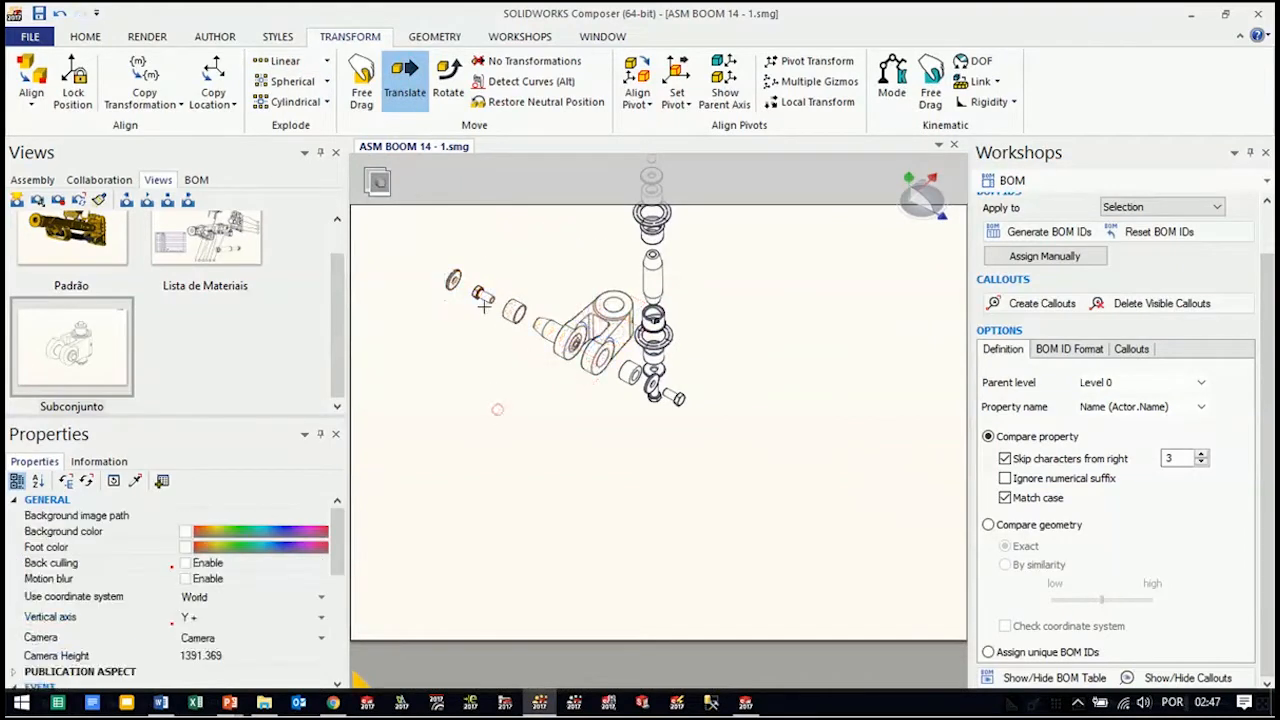
{"action": "scroll", "coordinate": [413, 243], "scroll_direction": "up", "scroll_amount": 1}
{"action": "scroll", "coordinate": [413, 243], "scroll_direction": "up", "scroll_amount": 1}
{"action": "left_click_drag", "start_coordinate": [405, 222], "coordinate": [637, 457]}
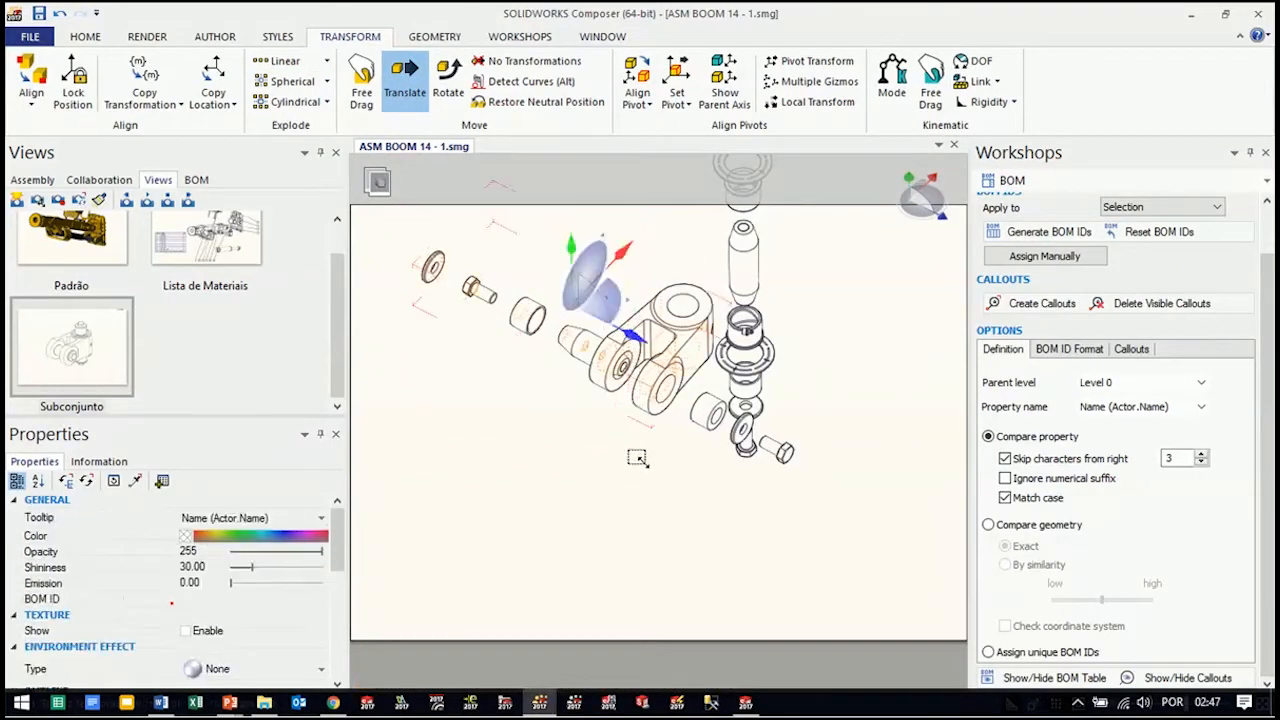
{"action": "left_click", "coordinate": [572, 443]}
{"action": "left_click_drag", "start_coordinate": [590, 457], "coordinate": [403, 205]}
{"action": "left_click_drag", "start_coordinate": [545, 332], "coordinate": [520, 320]}
Translate the Expander Pin out of the rear ear along its axis, toward the rear wedge
{"action": "left_click", "coordinate": [576, 345]}
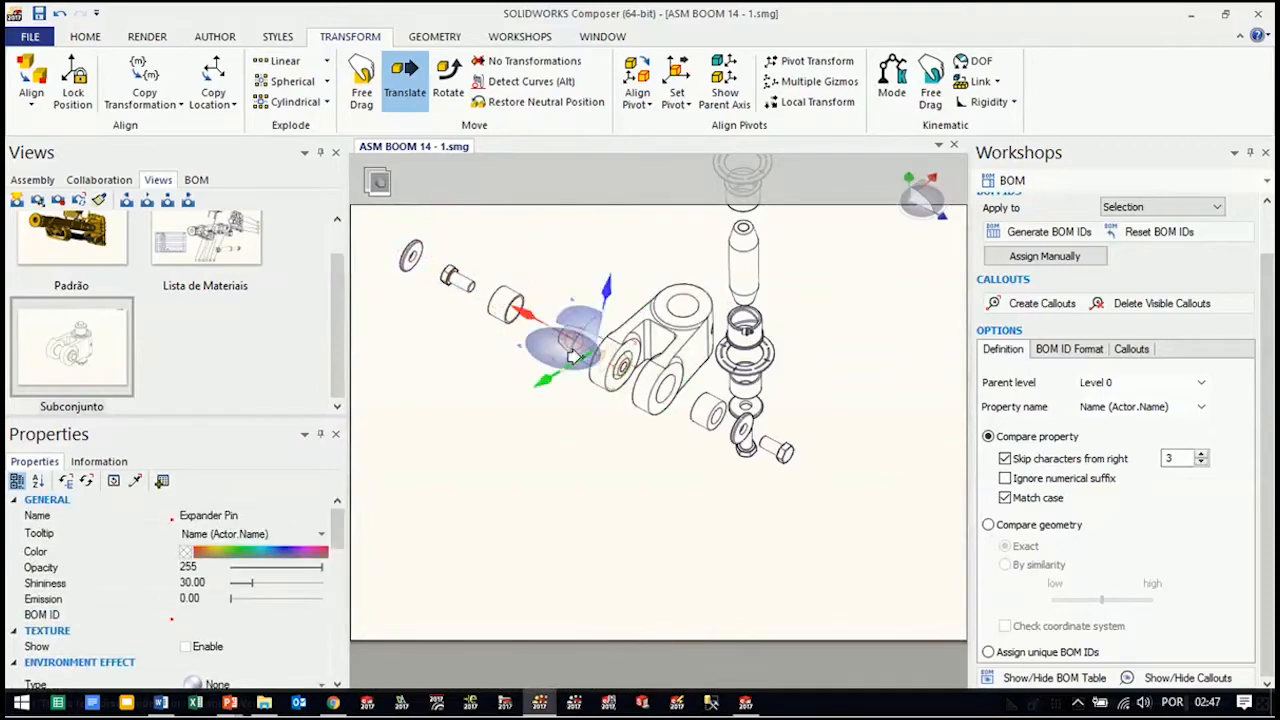
{"action": "left_click_drag", "start_coordinate": [510, 312], "coordinate": [482, 291]}
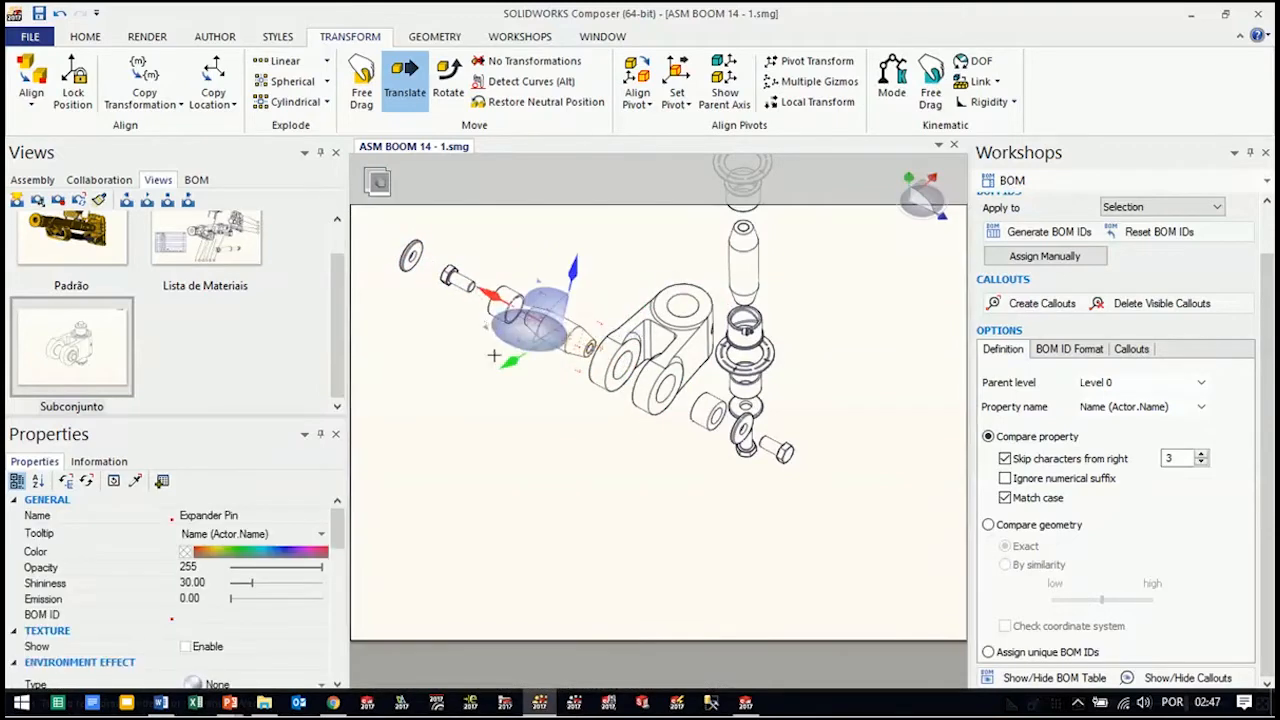
{"action": "left_click", "coordinate": [494, 355]}
Translate the rear Expander Spacer inward along the cross-pin axis, from outside the hex screw to beside the wedge
{"action": "left_click", "coordinate": [414, 261]}
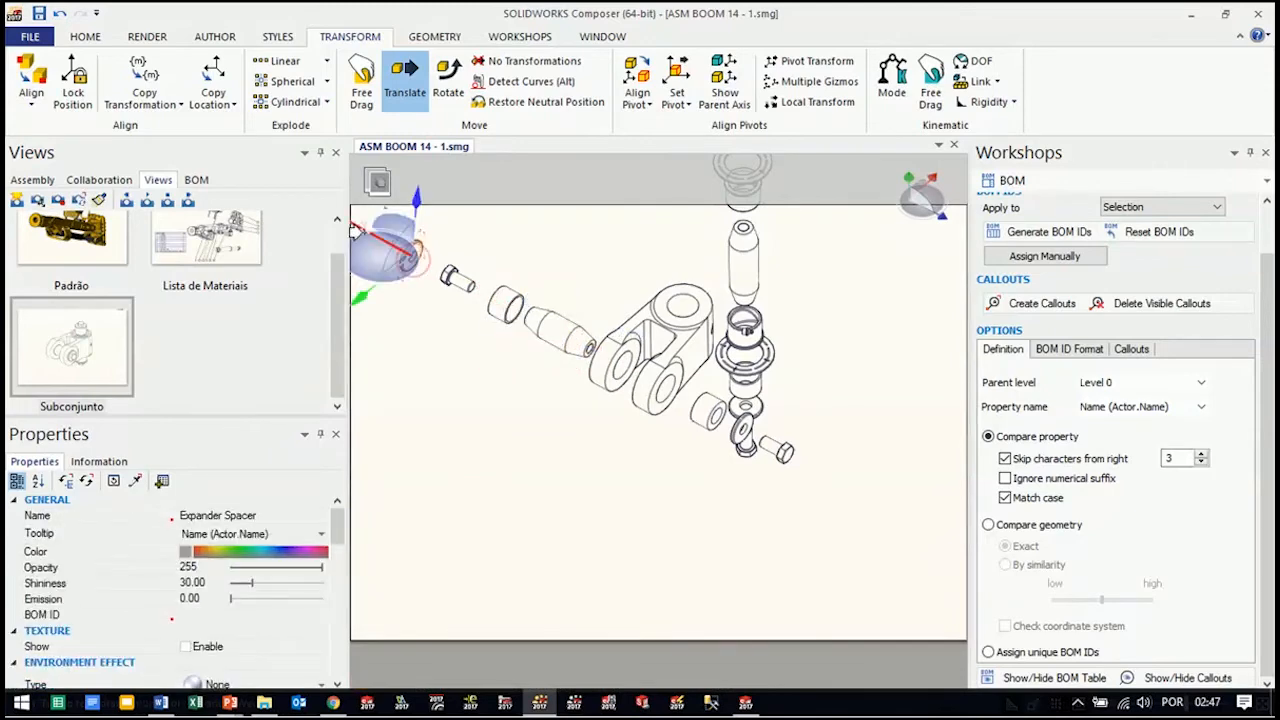
{"action": "left_click_drag", "start_coordinate": [357, 228], "coordinate": [427, 265]}
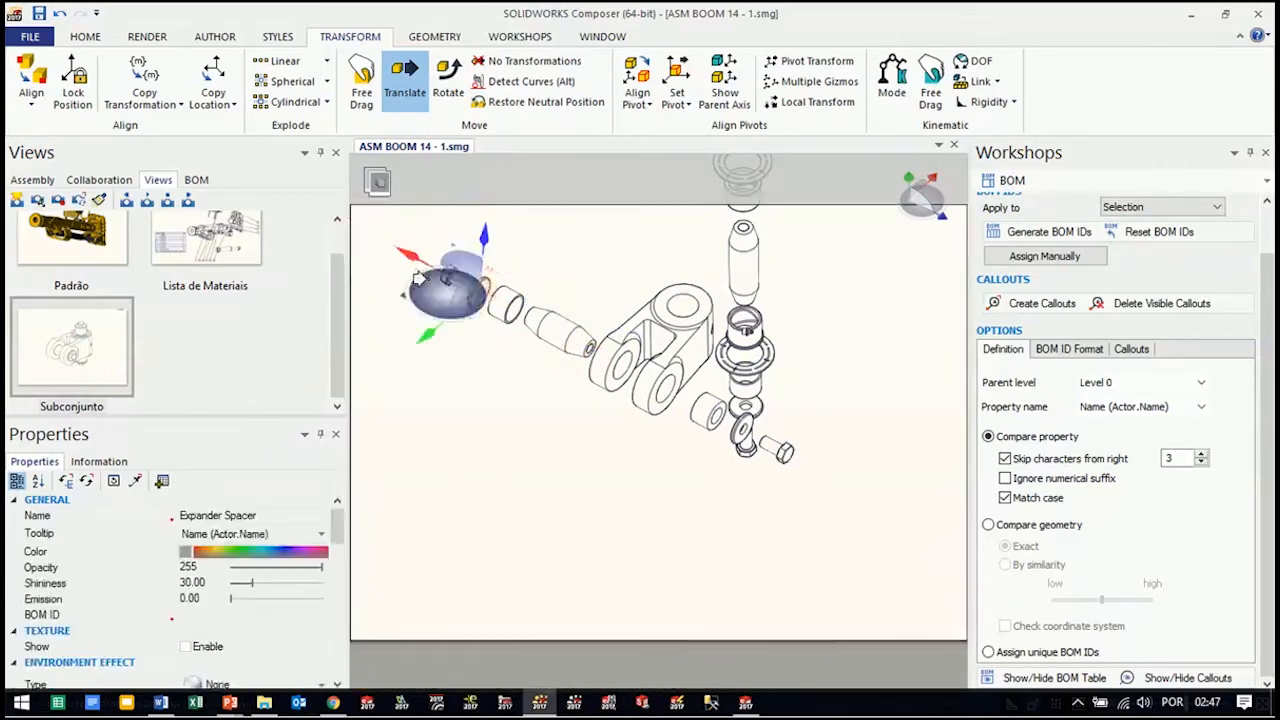
{"action": "left_click", "coordinate": [506, 403]}
Translate the rear hex screw outward past the Expander Spacer, and even out the spacer's position between the screw and the wedge
{"action": "left_click", "coordinate": [448, 280]}
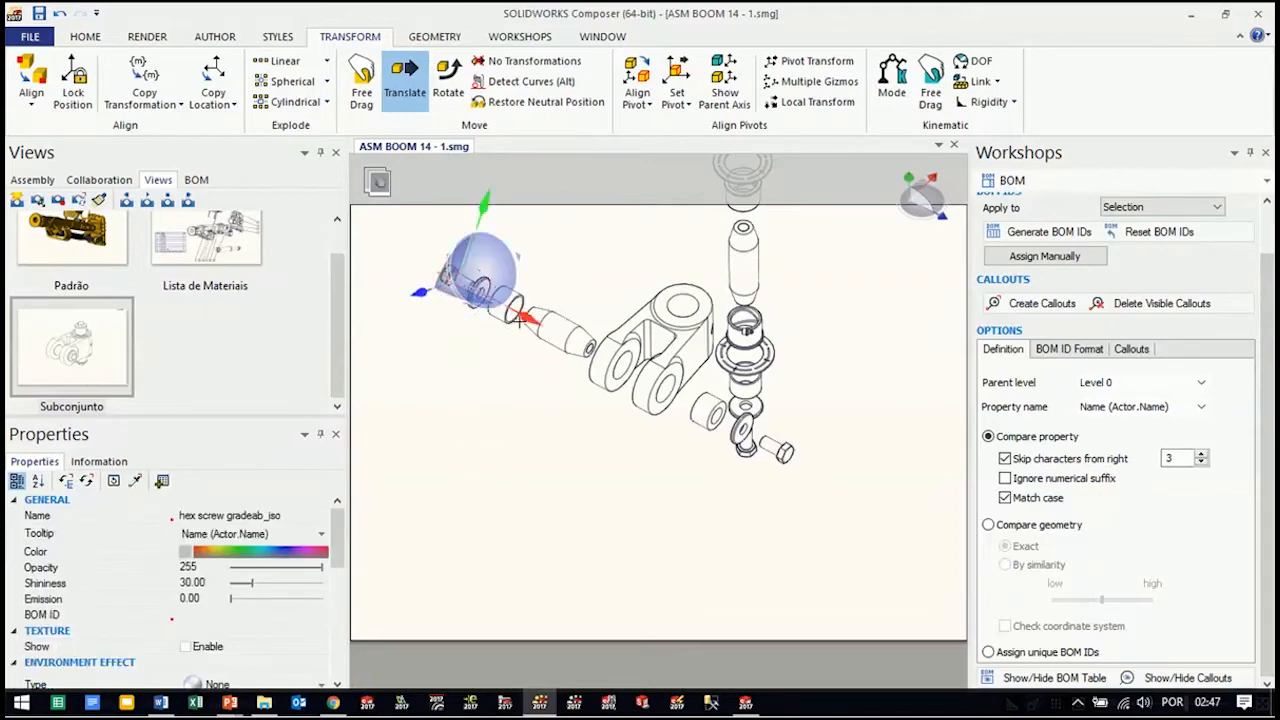
{"action": "left_click_drag", "start_coordinate": [524, 318], "coordinate": [492, 300]}
{"action": "left_click", "coordinate": [484, 357]}
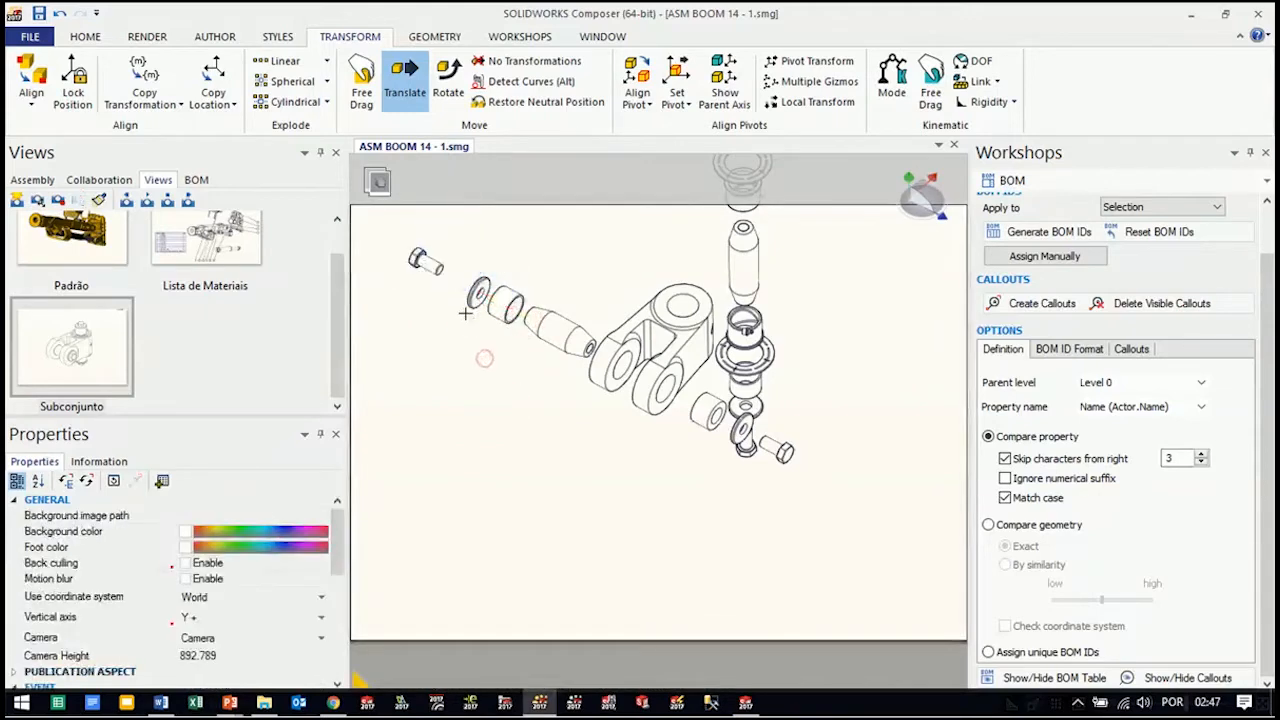
{"action": "left_click", "coordinate": [432, 260]}
{"action": "left_click_drag", "start_coordinate": [407, 252], "coordinate": [381, 240]}
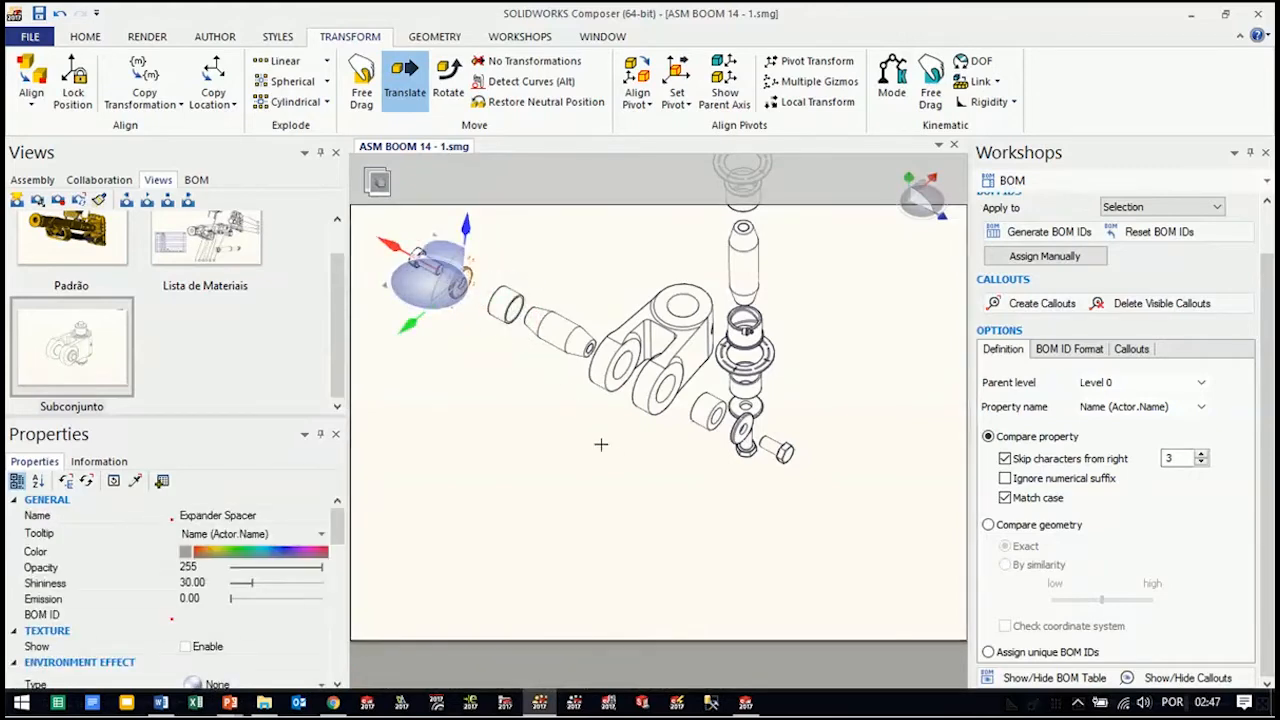
{"action": "left_click", "coordinate": [603, 446]}
Fit the whole exploded knuckle kit on the sheet and place the BOM table in the empty area beside it
{"action": "scroll", "coordinate": [674, 466], "scroll_direction": "down", "scroll_amount": 3}
{"action": "right_click_drag", "start_coordinate": [723, 469], "coordinate": [683, 440]}
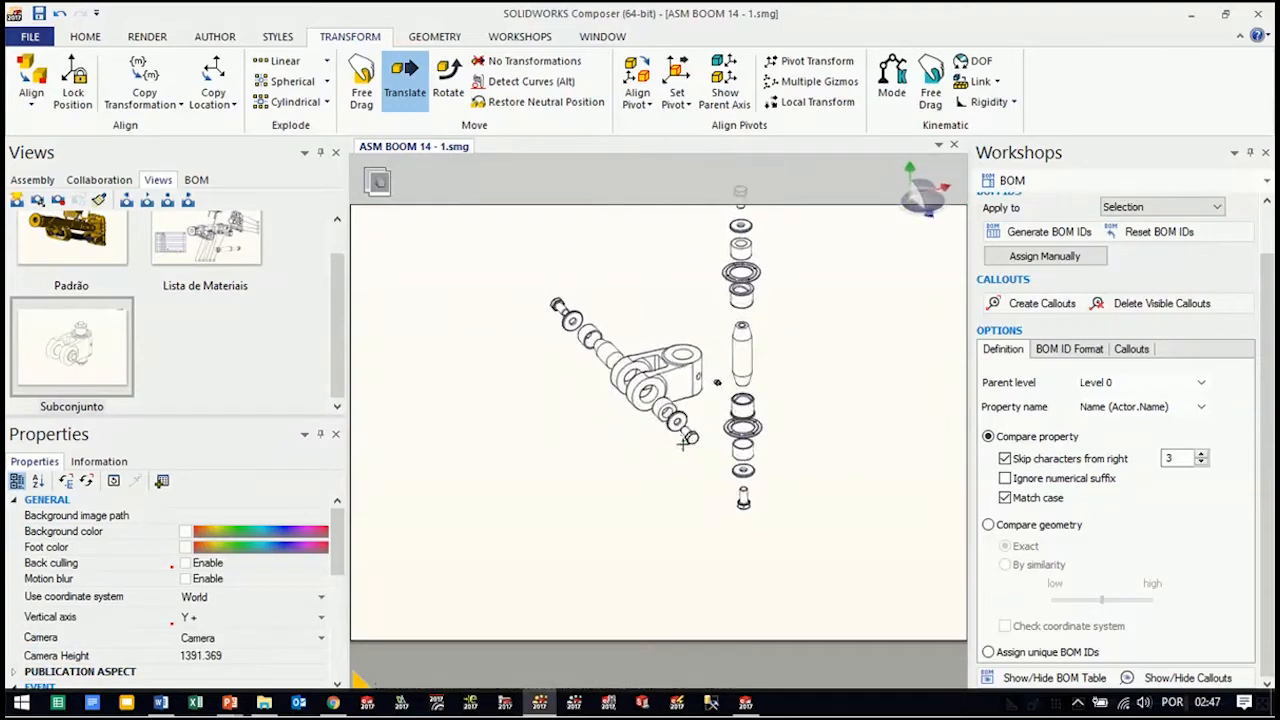
{"action": "middle_click_drag", "start_coordinate": [733, 397], "coordinate": [817, 448]}
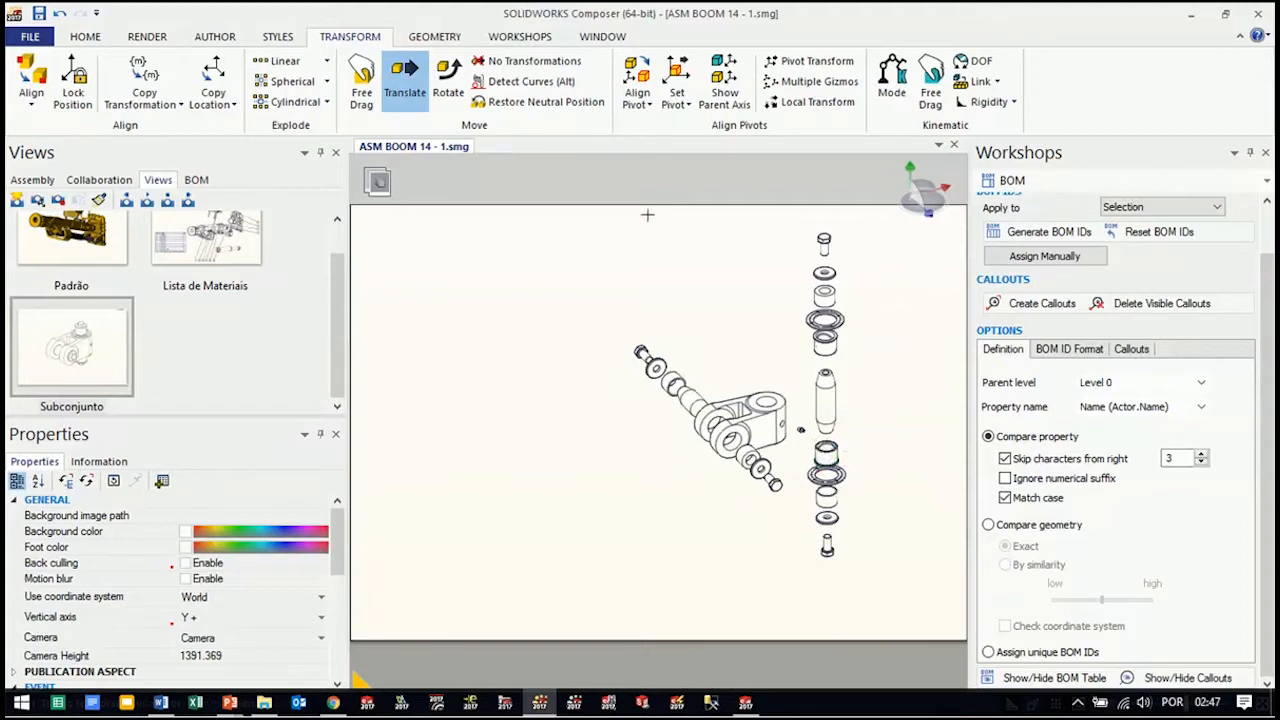
{"action": "left_click_drag", "start_coordinate": [587, 205], "coordinate": [925, 611]}
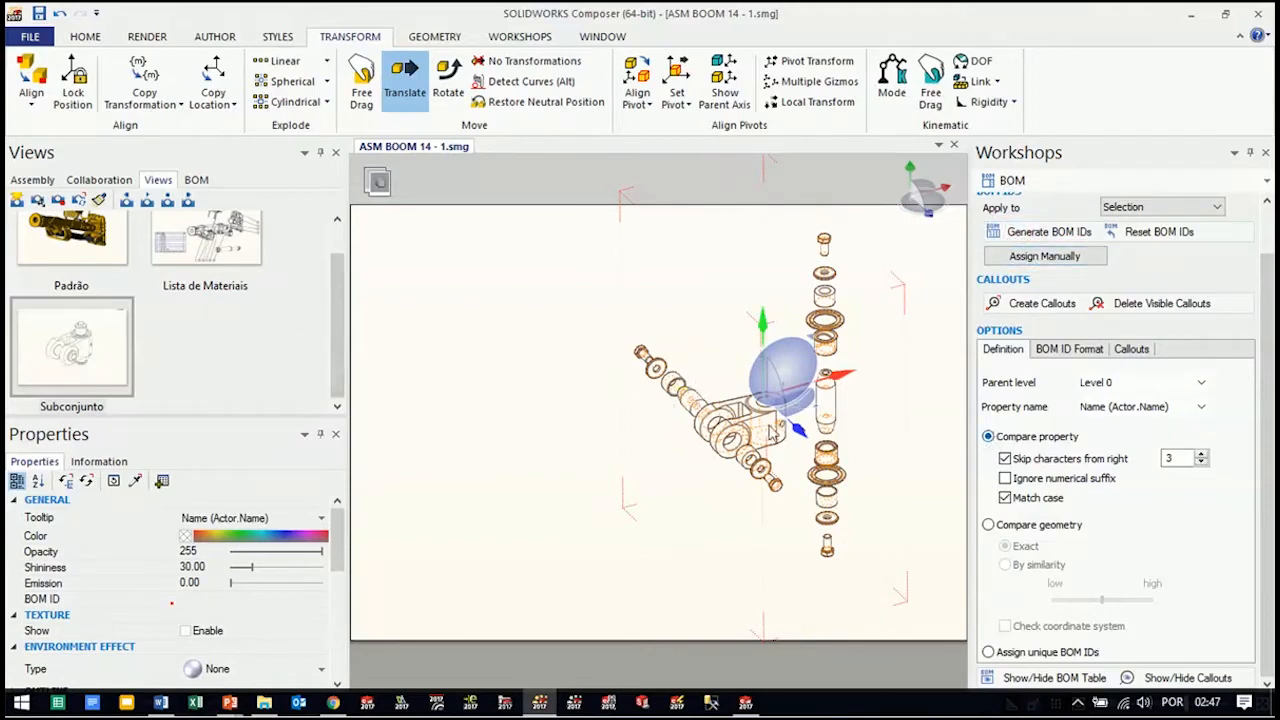
{"action": "left_click", "coordinate": [196, 180]}
{"action": "left_click_drag", "start_coordinate": [340, 350], "coordinate": [350, 268]}
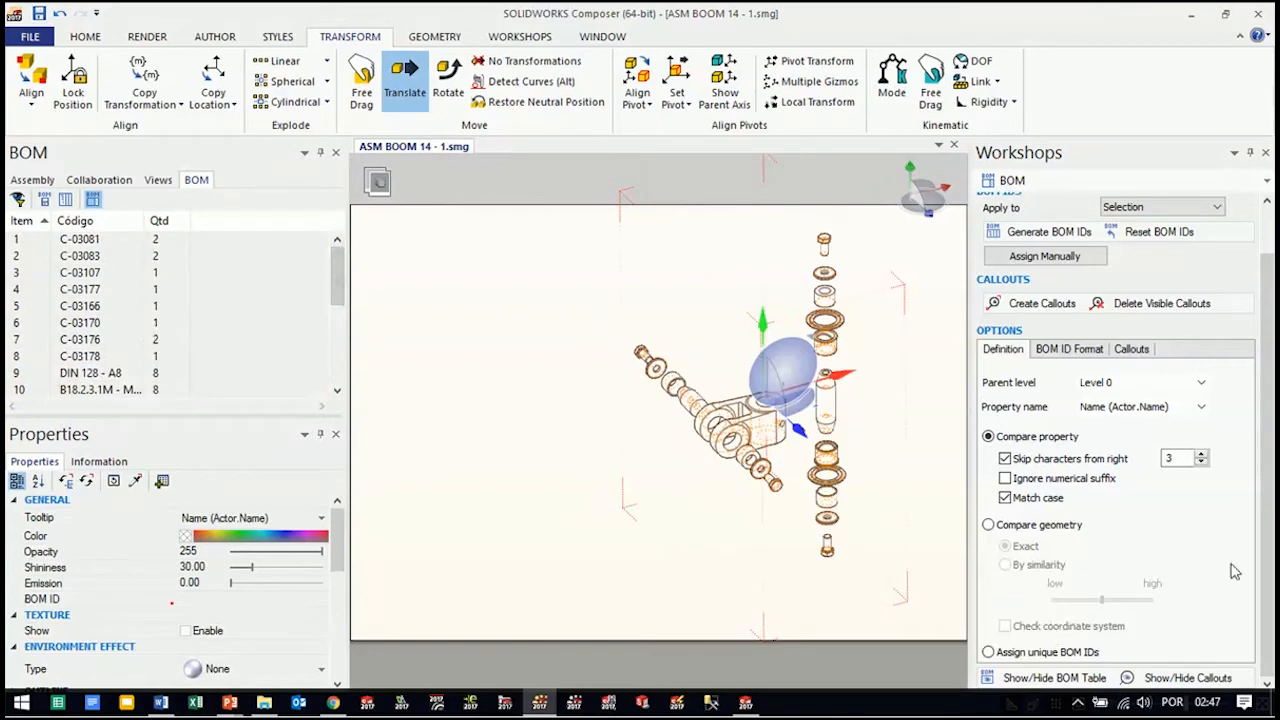
{"action": "left_click", "coordinate": [1040, 680]}
{"action": "left_click_drag", "start_coordinate": [420, 440], "coordinate": [420, 398]}
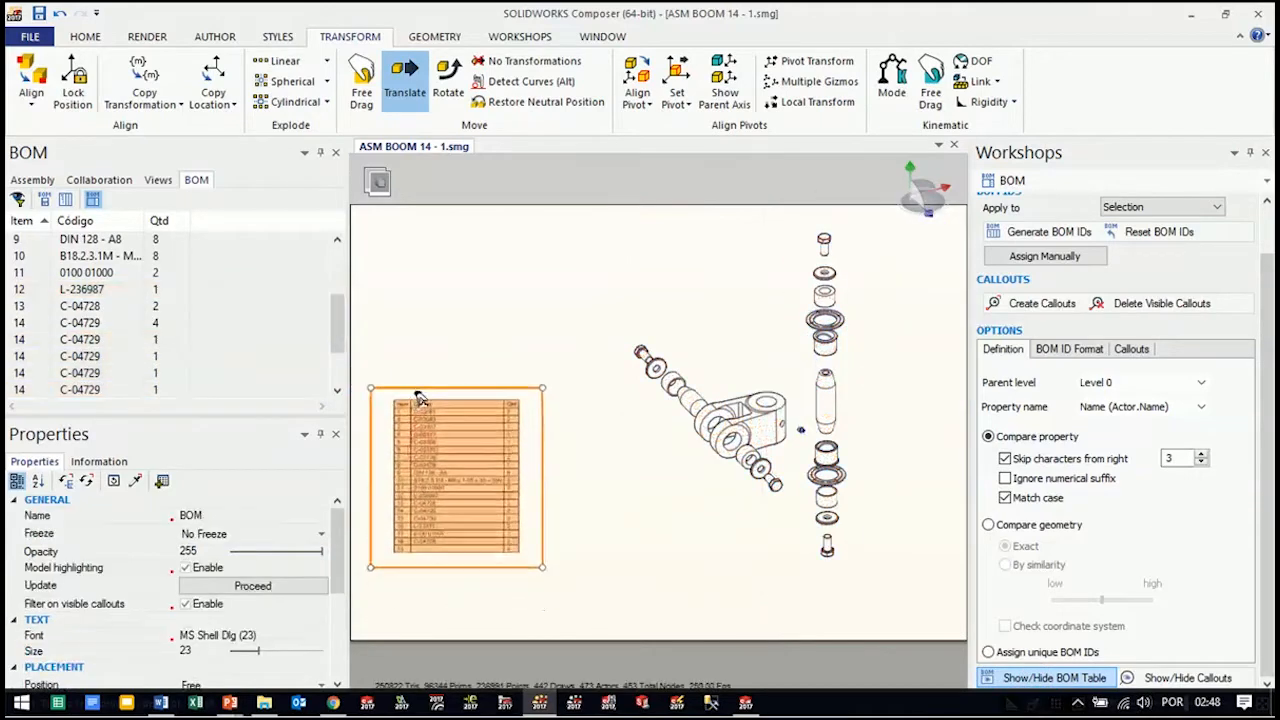
{"action": "left_click", "coordinate": [630, 585]}
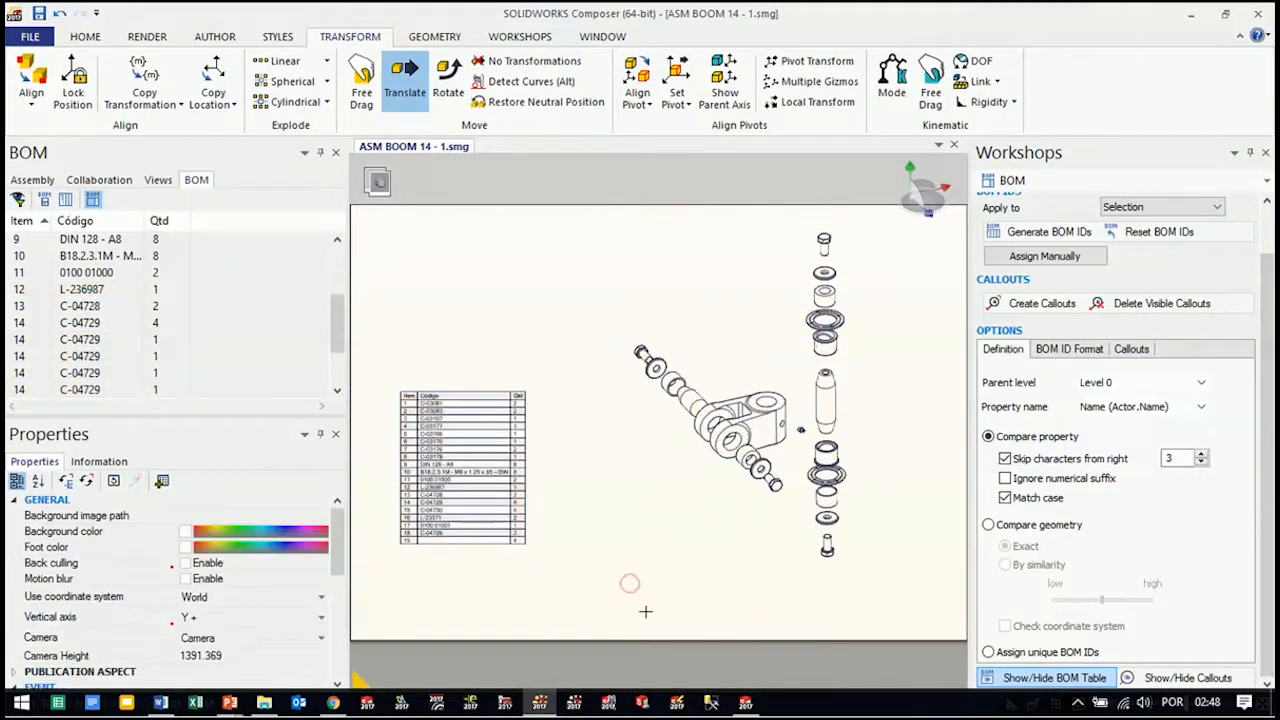
Update the Subconjunto view with the exploded knuckle kit layout and the BOM table
{"action": "left_click", "coordinate": [33, 180]}
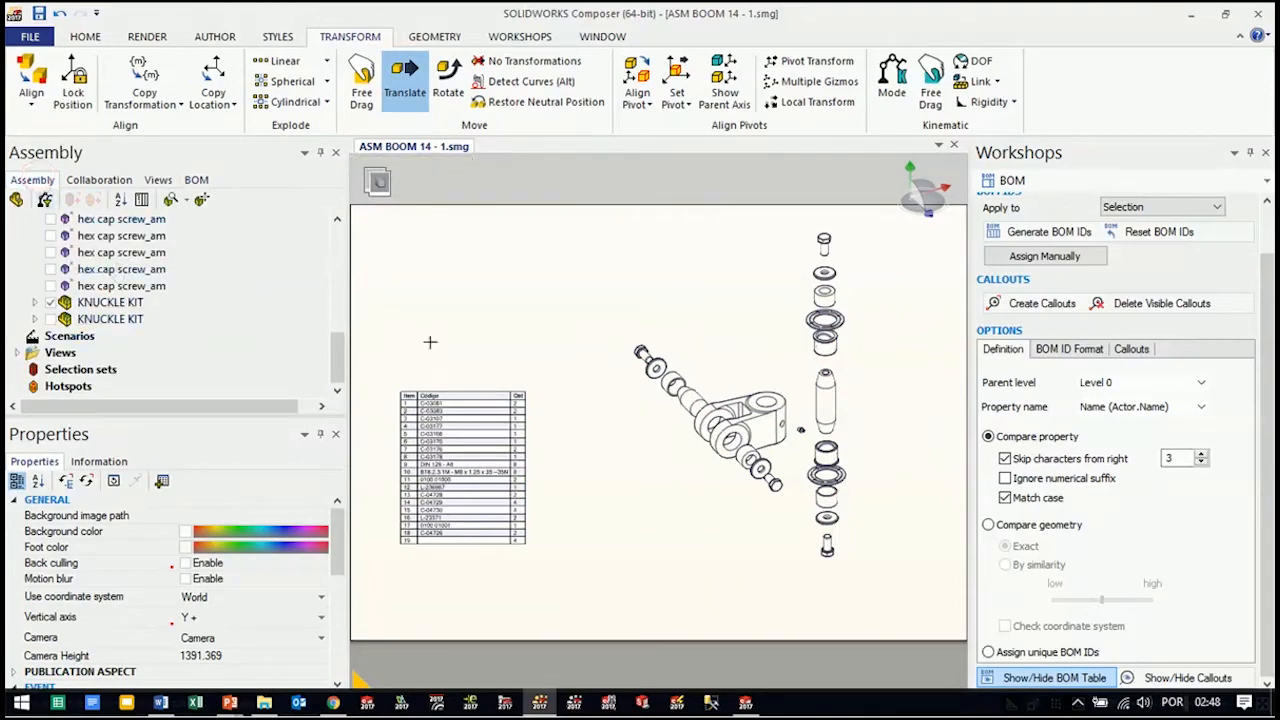
{"action": "left_click_drag", "start_coordinate": [620, 498], "coordinate": [632, 503]}
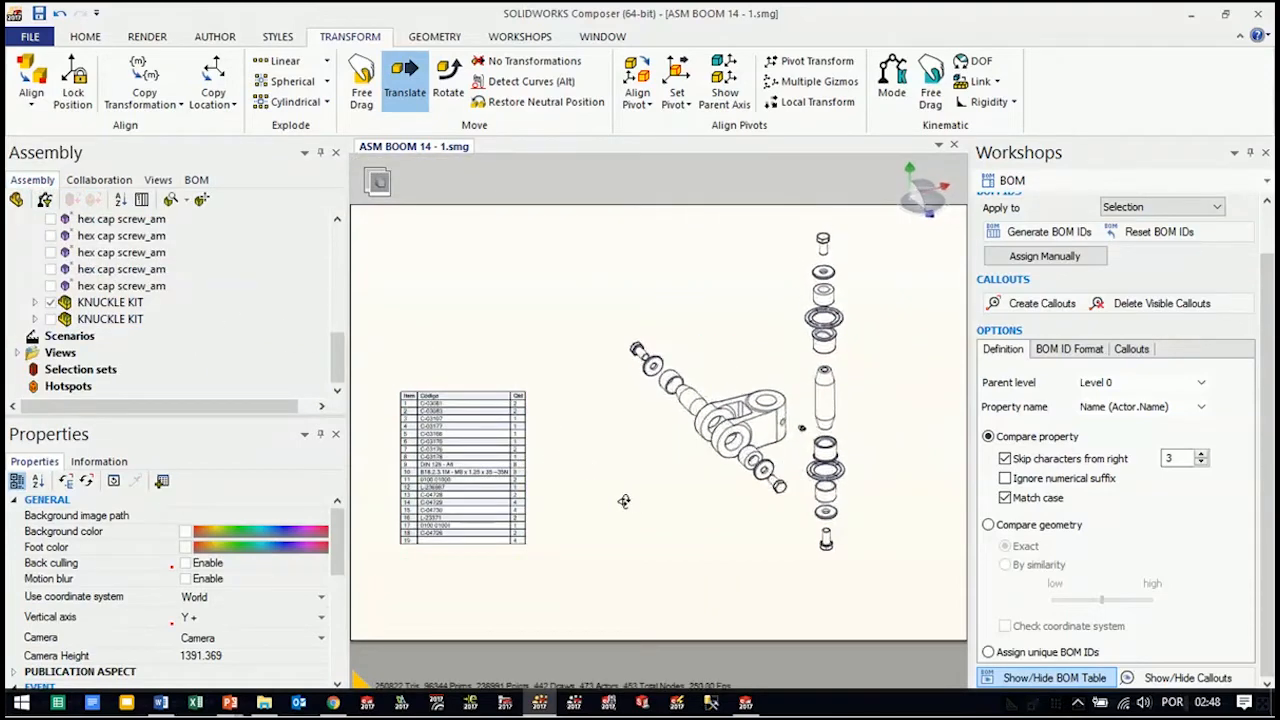
{"action": "left_click", "coordinate": [155, 180]}
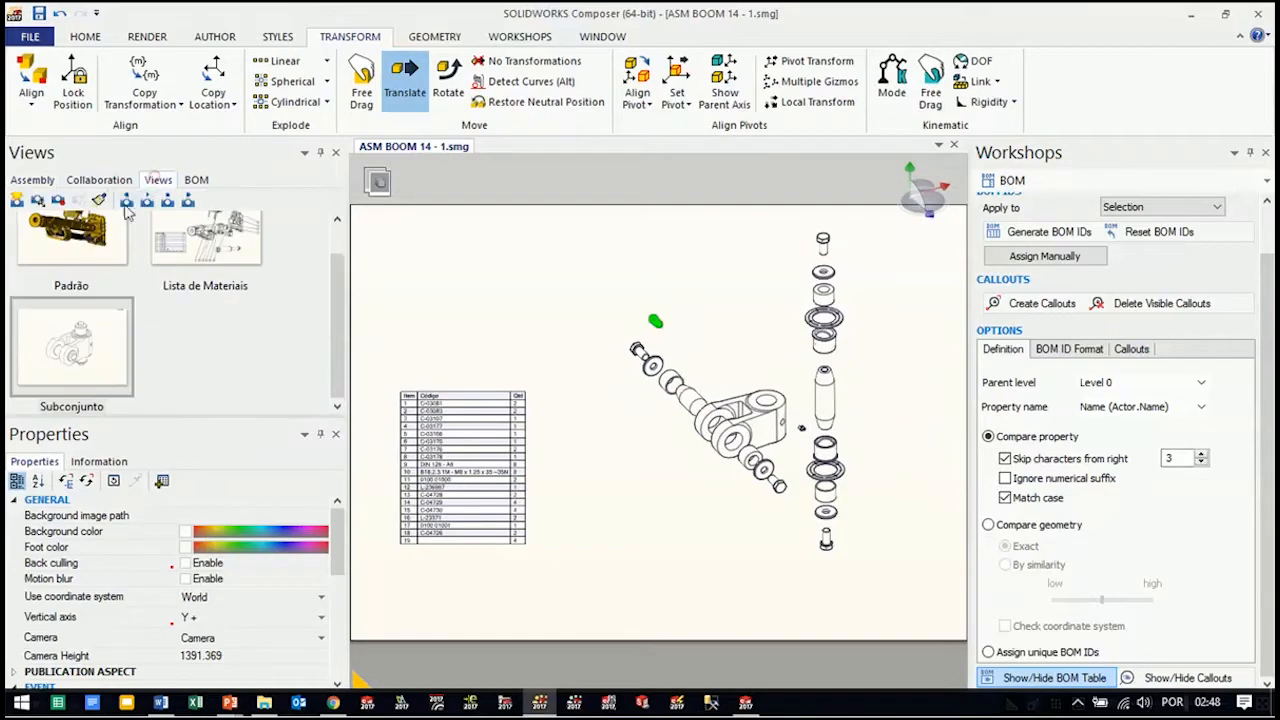
{"action": "left_click", "coordinate": [57, 203]}
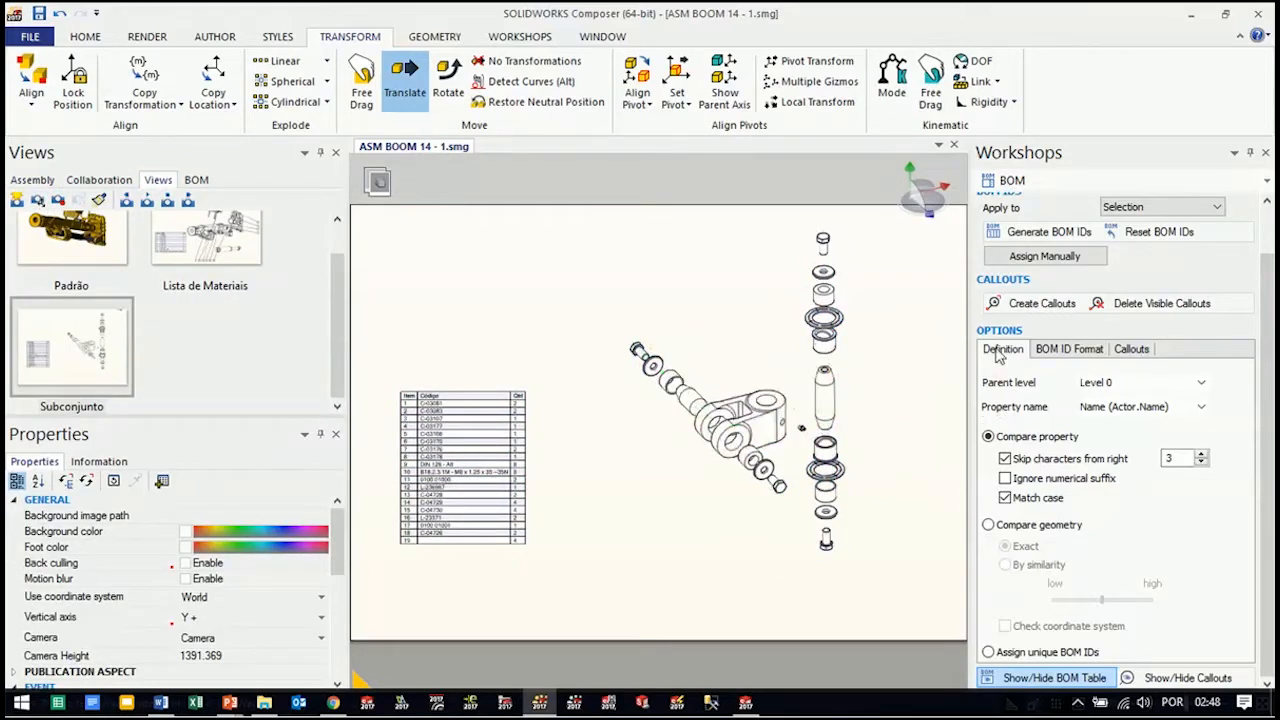
Create BOM callouts for all parts of the exploded knuckle kit and set their auto alignment to Bottom and right
{"action": "left_click_drag", "start_coordinate": [882, 226], "coordinate": [596, 620]}
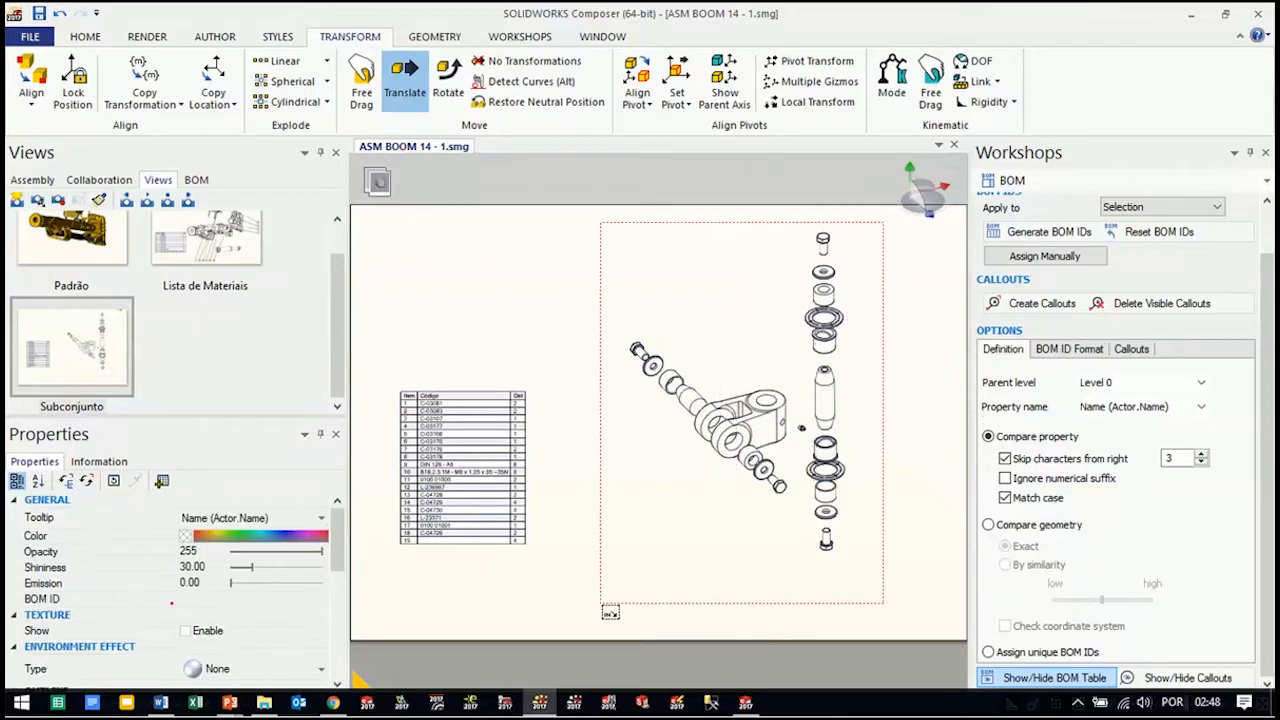
{"action": "left_click", "coordinate": [1034, 306]}
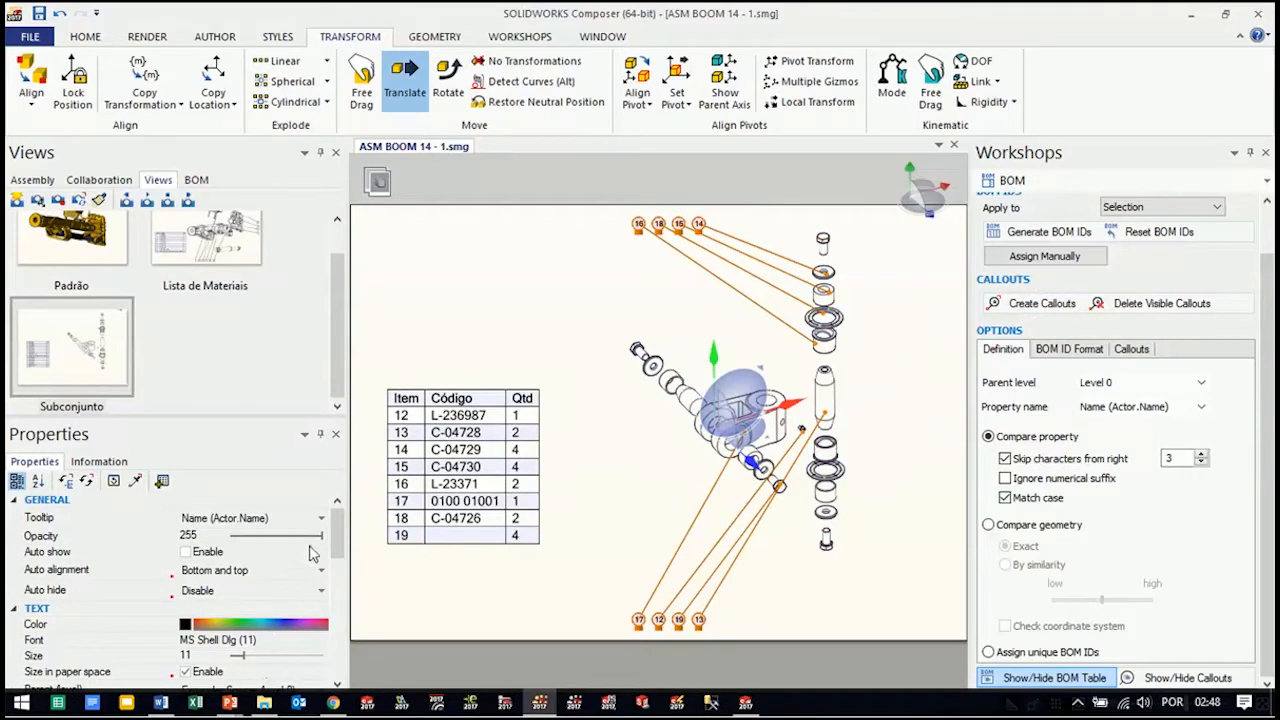
{"action": "mouse_move", "coordinate": [335, 535]}
{"action": "left_mouse_down"}
{"action": "mouse_move", "coordinate": [336, 625]}
{"action": "mouse_move", "coordinate": [325, 533]}
{"action": "left_mouse_up"}
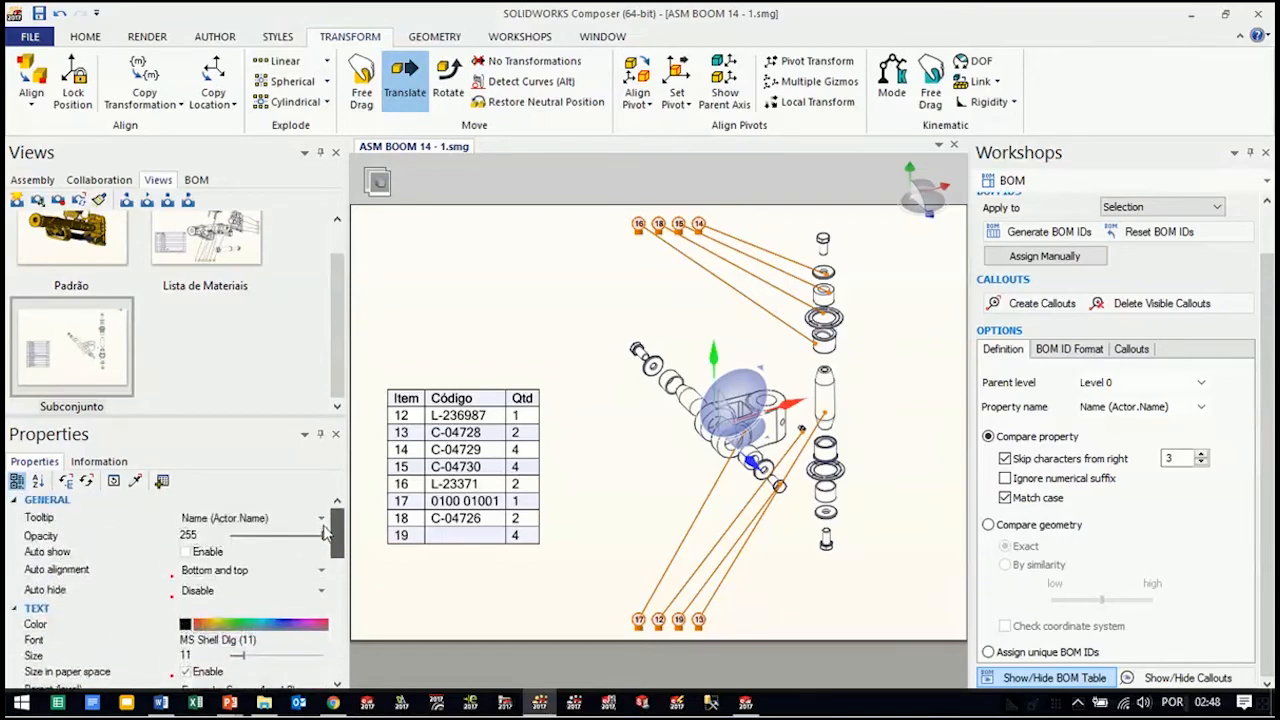
{"action": "left_click", "coordinate": [288, 570]}
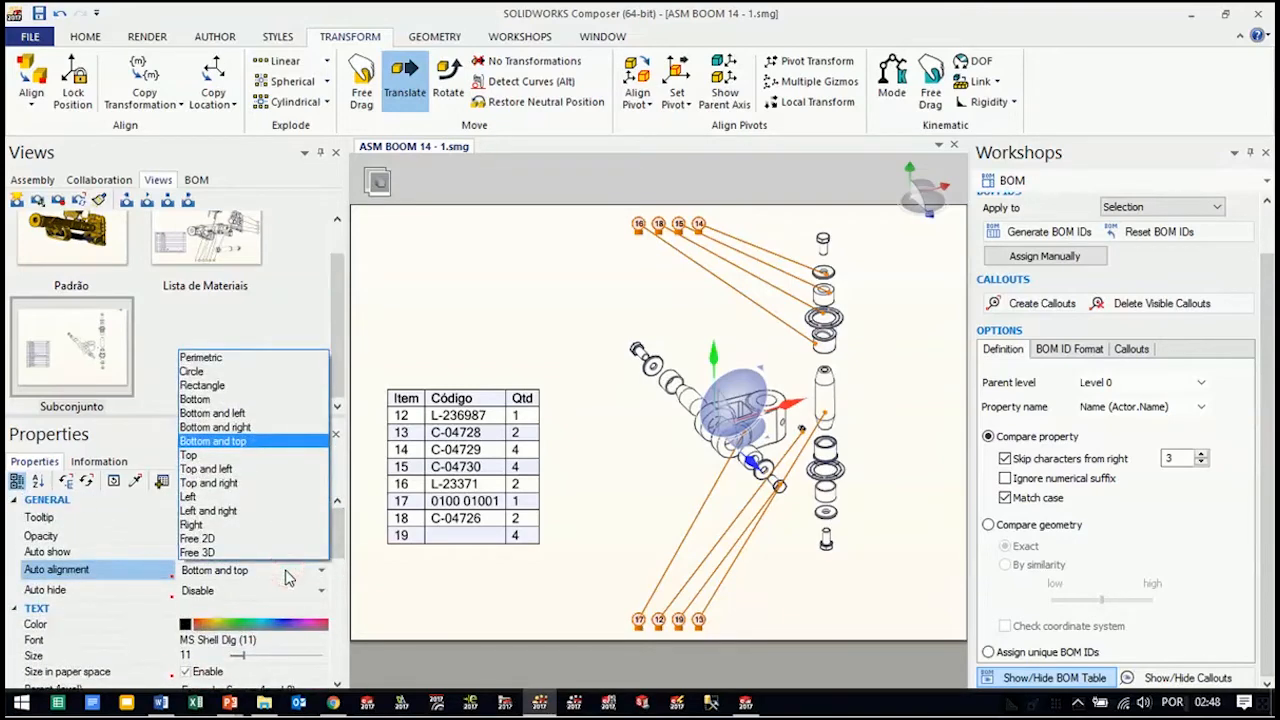
{"action": "left_click", "coordinate": [243, 427]}
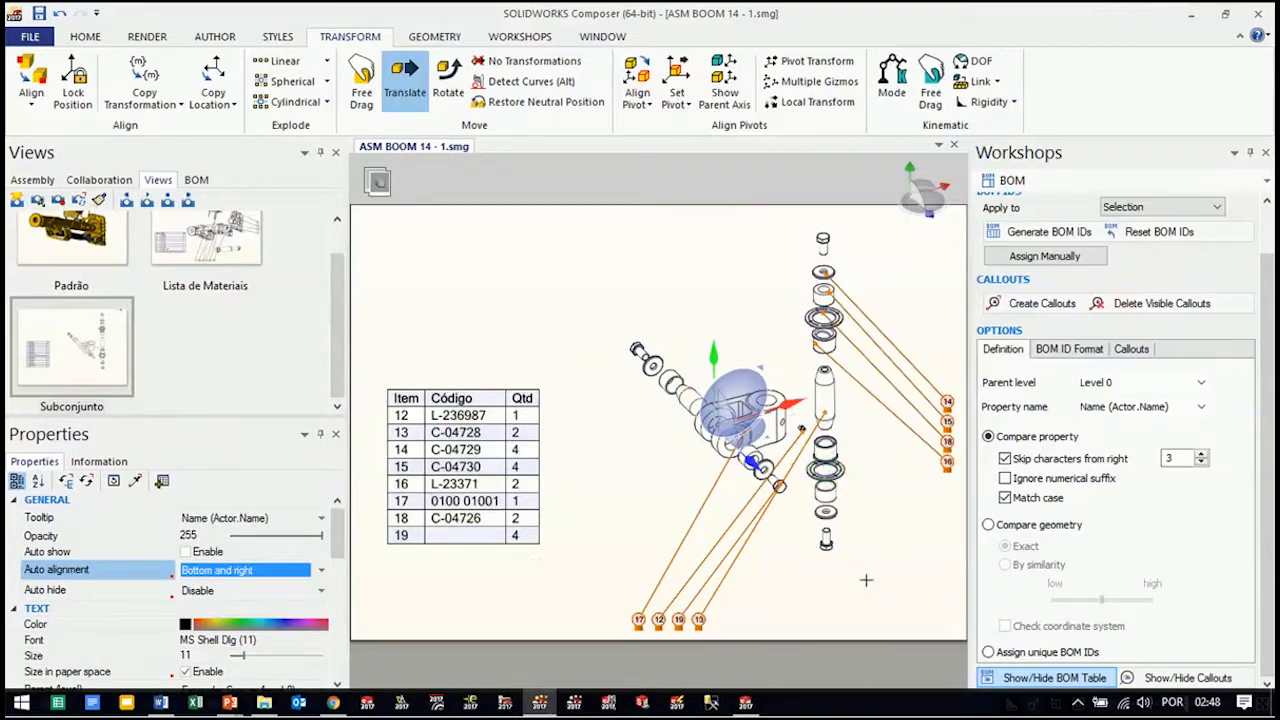
{"action": "left_click", "coordinate": [888, 588]}
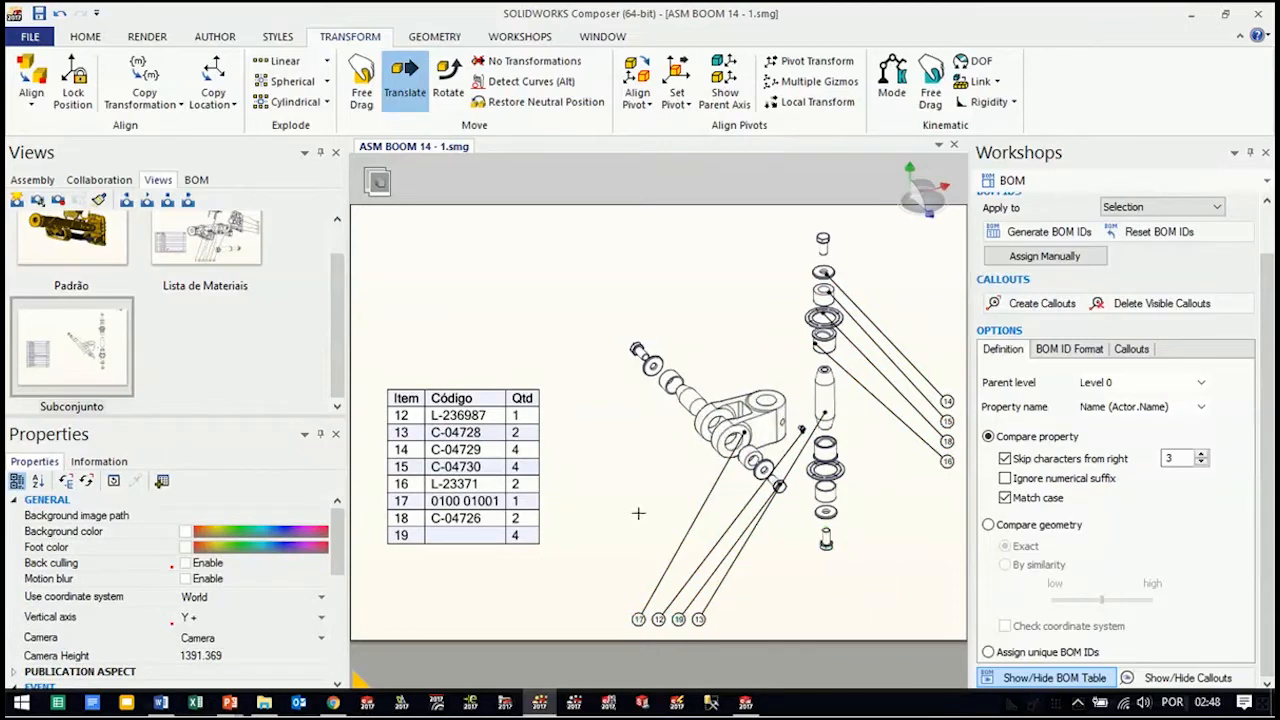
{"action": "left_click", "coordinate": [198, 178]}
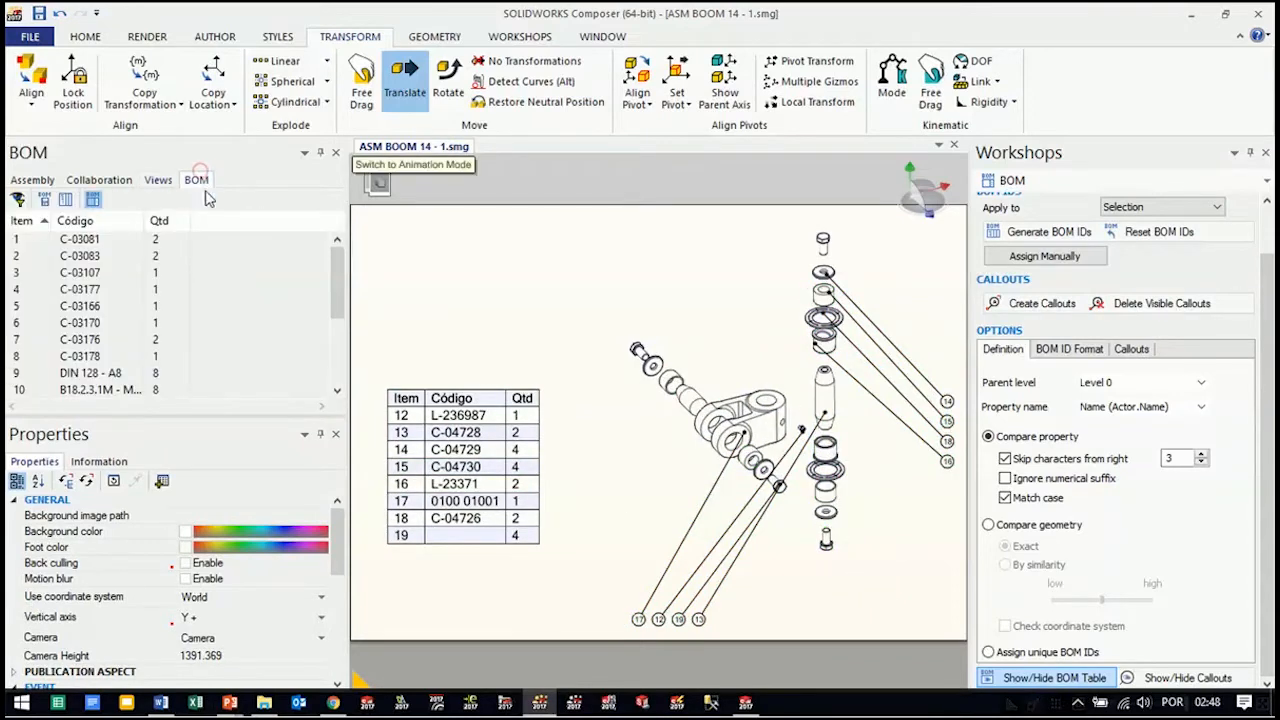
{"action": "left_click_drag", "start_coordinate": [338, 267], "coordinate": [335, 216]}
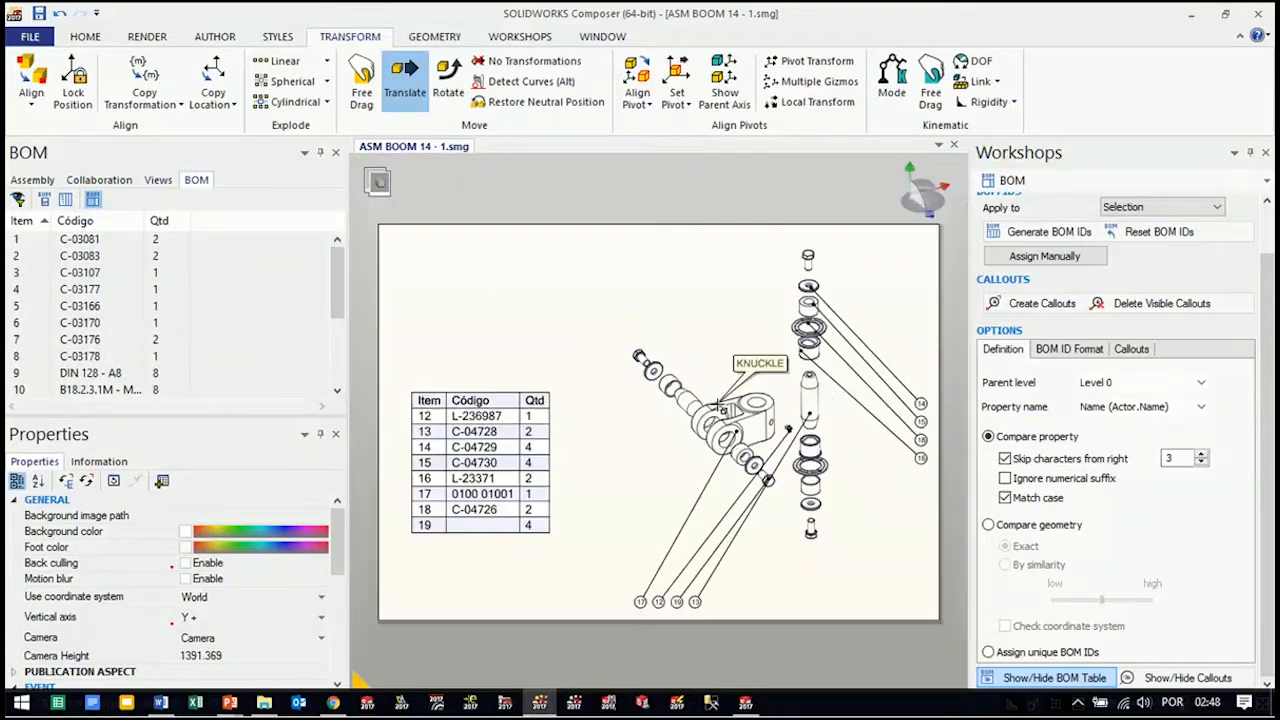
Restore the Padrão view and create a new view from it named Passo 1
{"action": "left_click", "coordinate": [158, 179]}
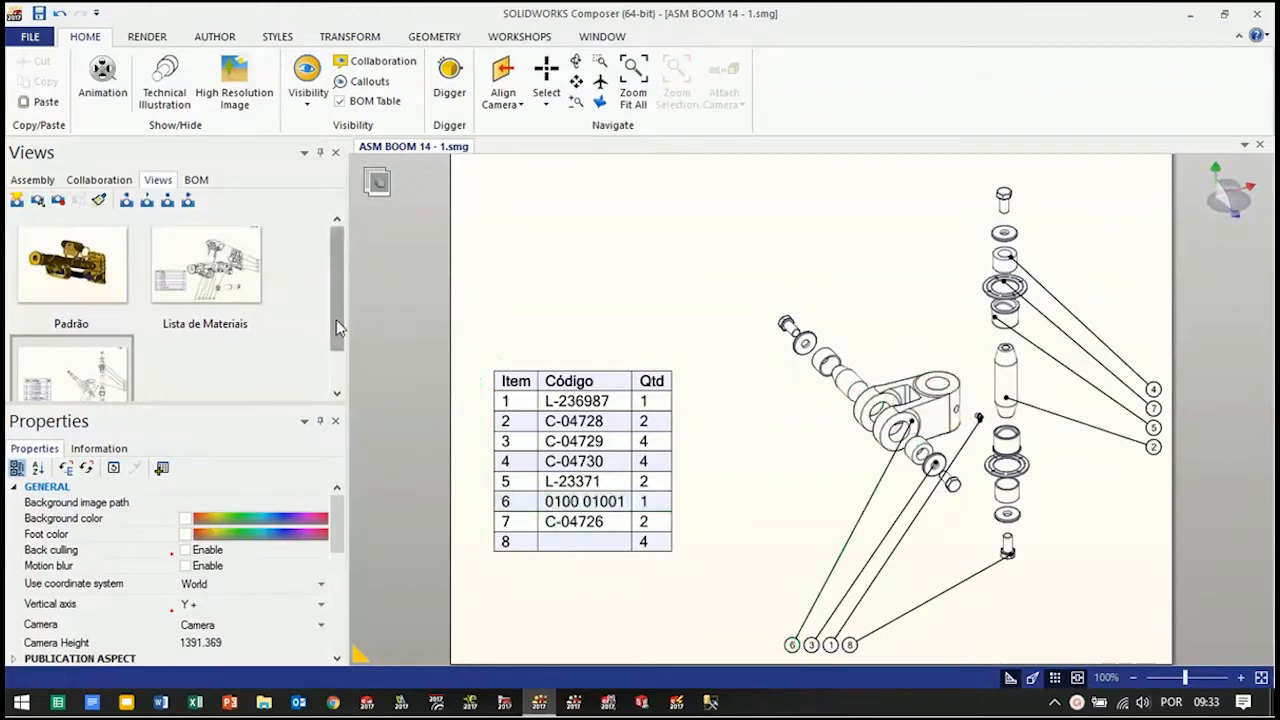
{"action": "left_click_drag", "start_coordinate": [337, 327], "coordinate": [335, 300]}
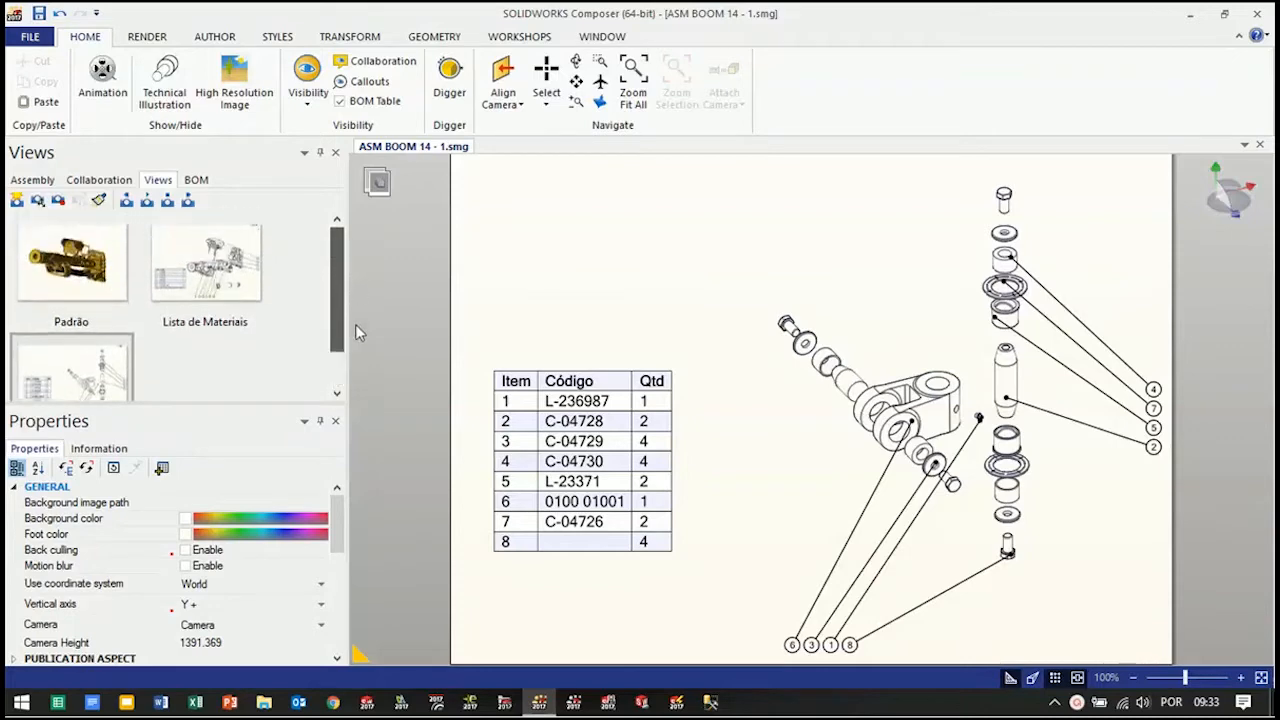
{"action": "left_click", "coordinate": [92, 275]}
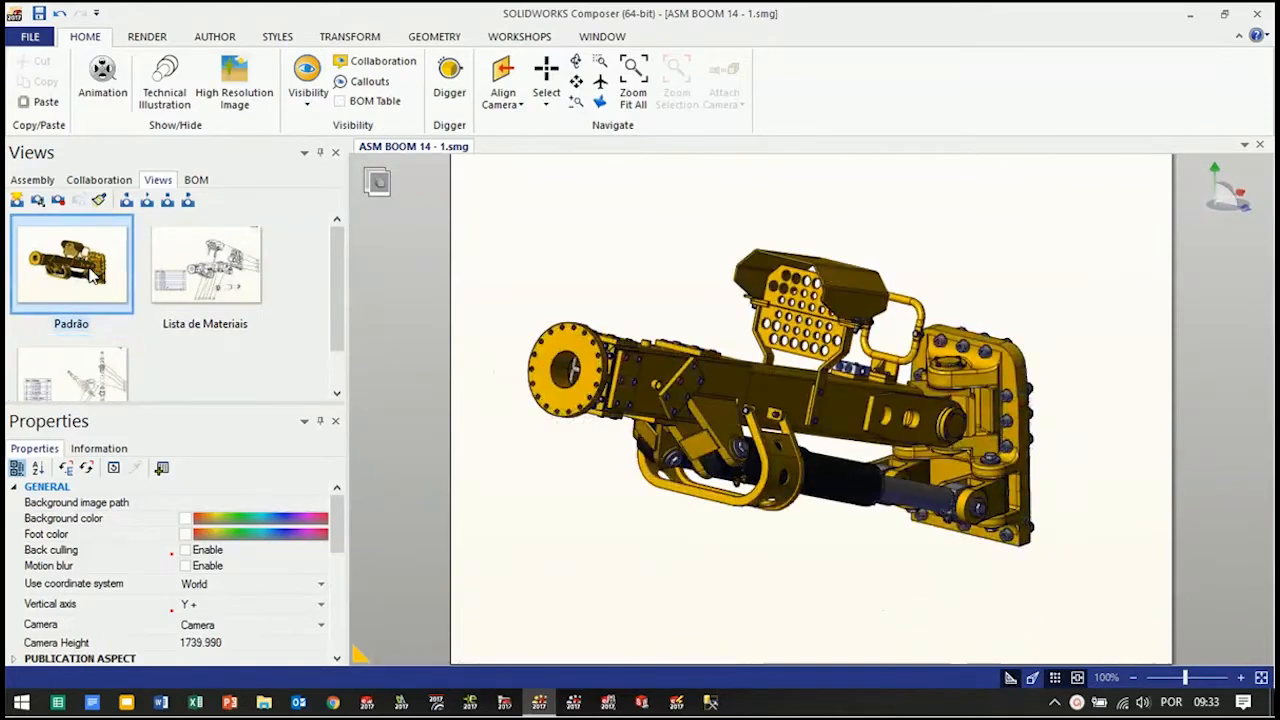
{"action": "left_click", "coordinate": [17, 201]}
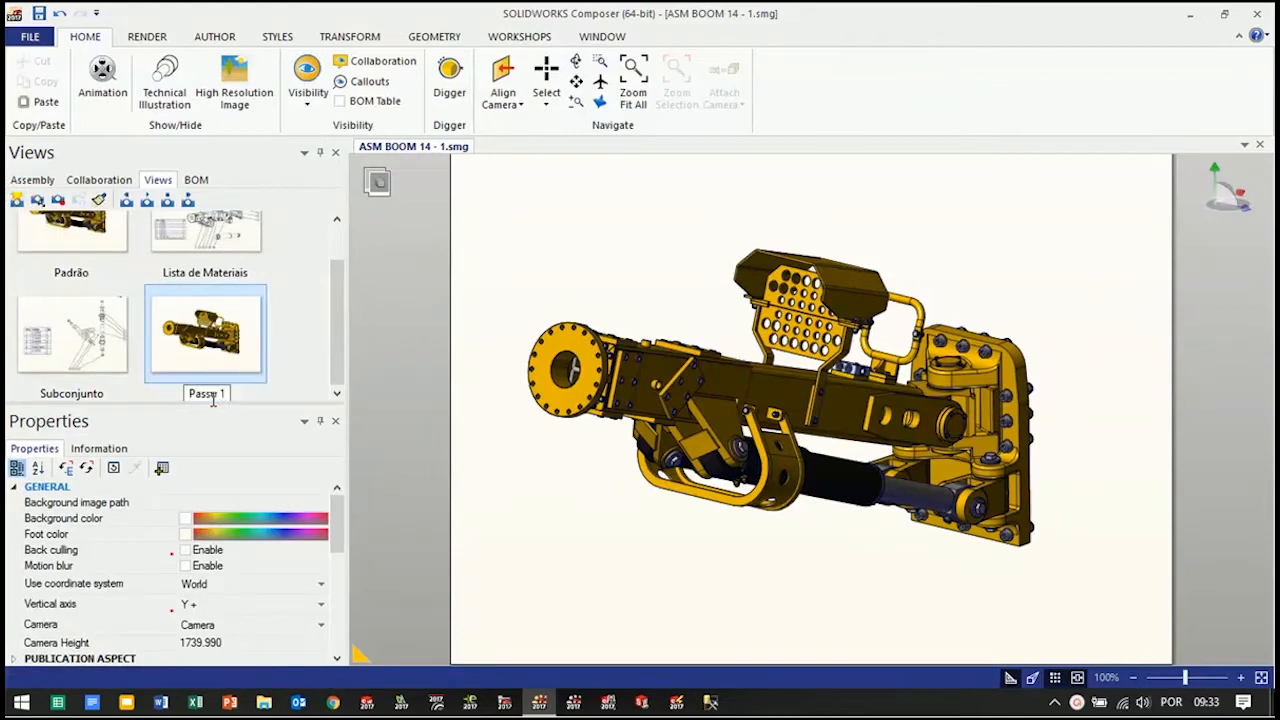
{"action": "left_click", "coordinate": [590, 250]}
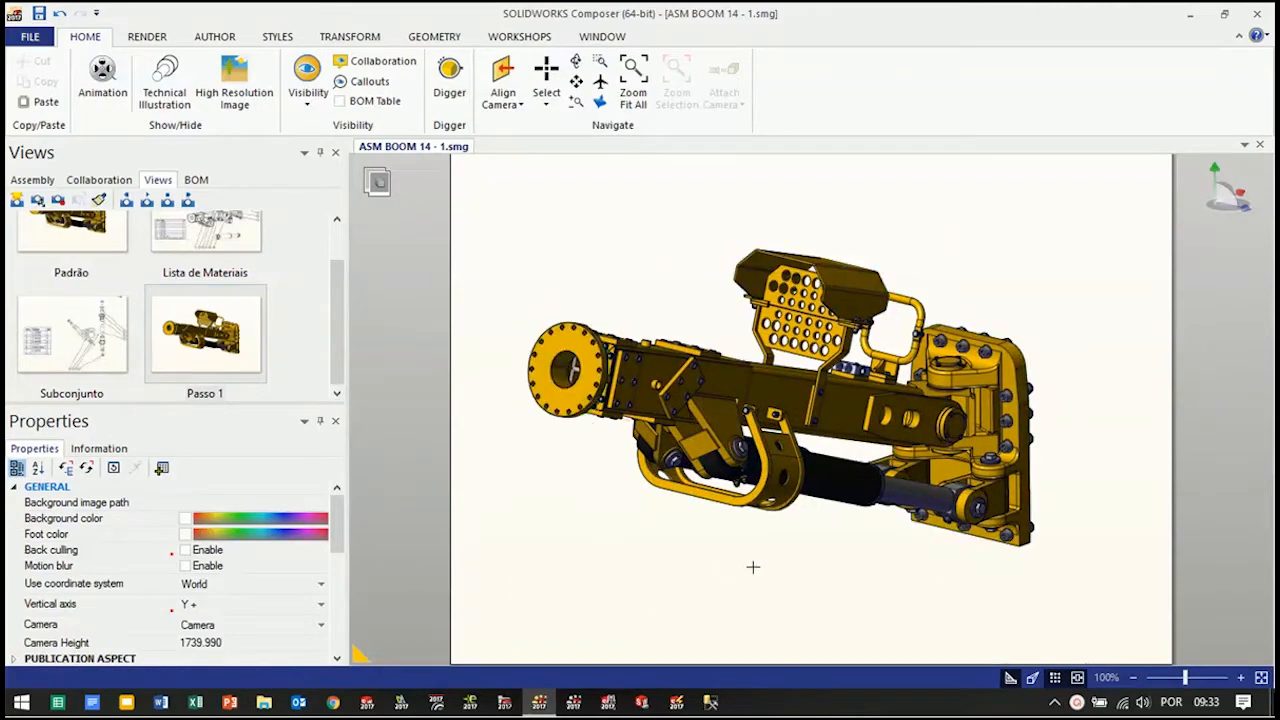
Set the render mode of the boom assembly to Flat Technical
{"action": "left_click", "coordinate": [147, 37]}
{"action": "left_click", "coordinate": [32, 104]}
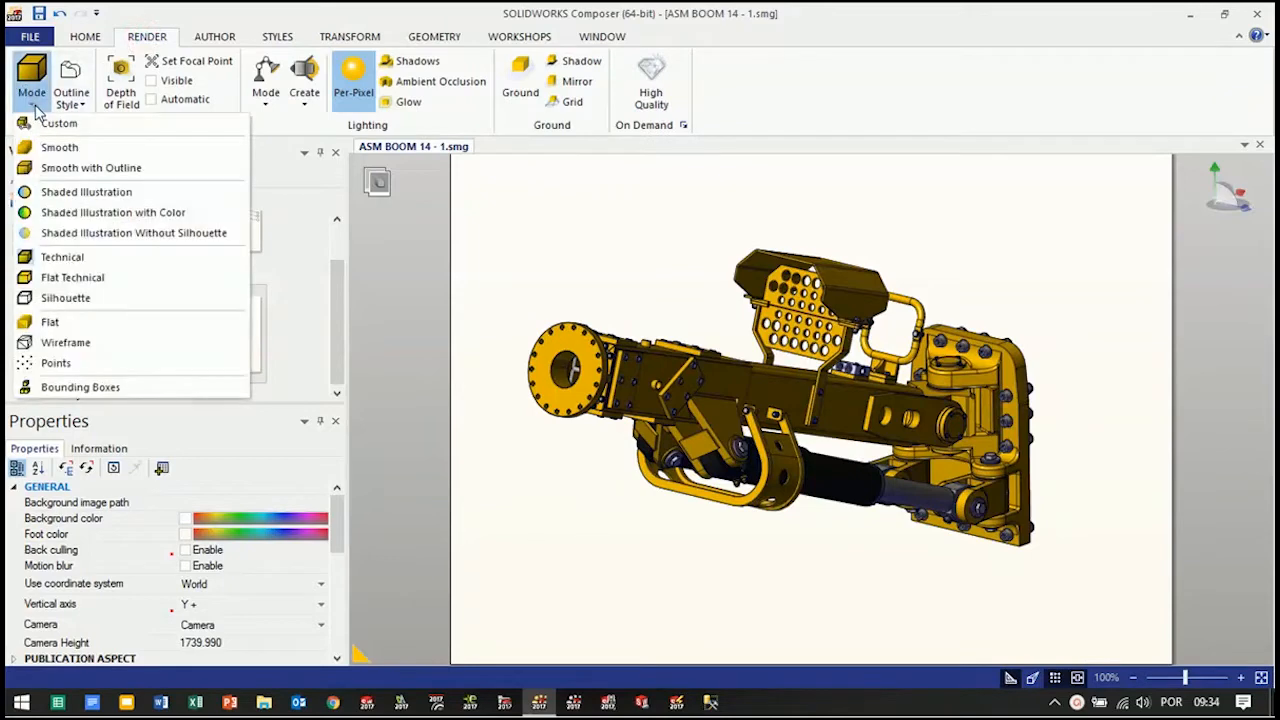
{"action": "left_click", "coordinate": [84, 279]}
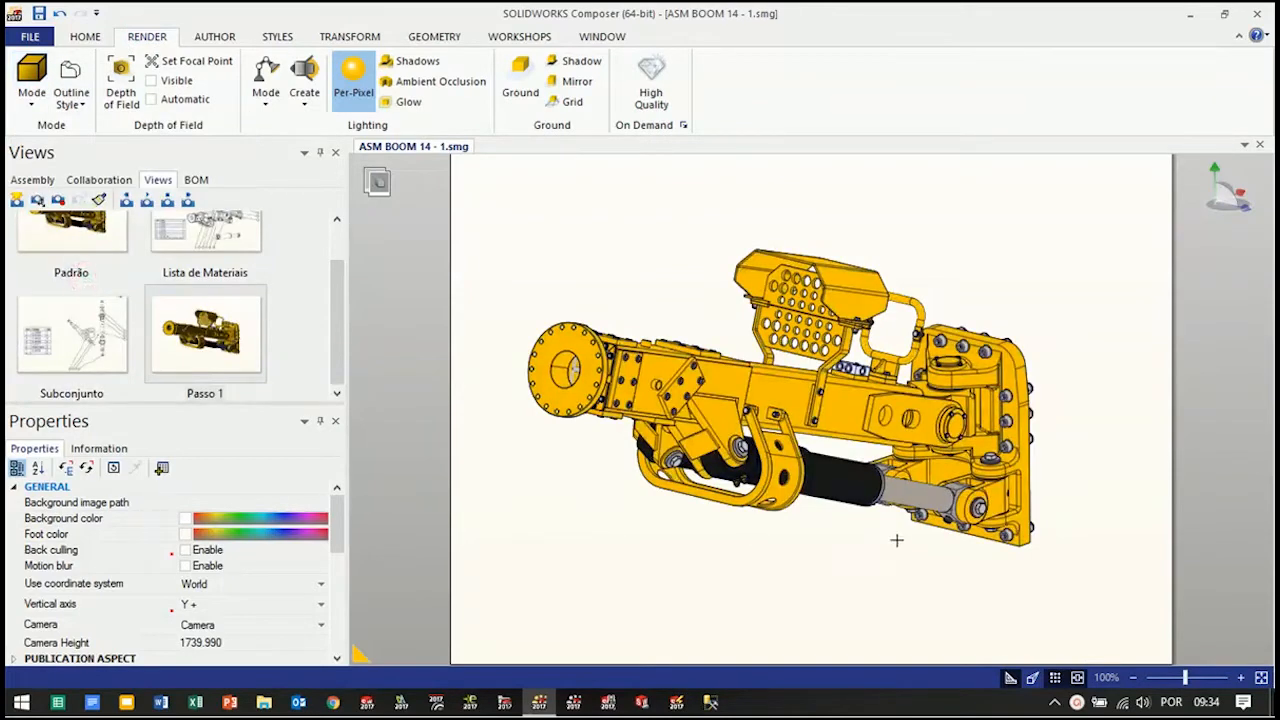
Examine the lower cylinder pin joint beside the cylinder guard up close and from several angles
{"action": "right_click_drag", "start_coordinate": [879, 546], "coordinate": [880, 583]}
{"action": "mouse_move", "coordinate": [911, 533]}
{"action": "right_mouse_down"}
{"action": "mouse_move", "coordinate": [931, 514]}
{"action": "mouse_move", "coordinate": [917, 526]}
{"action": "right_mouse_up"}
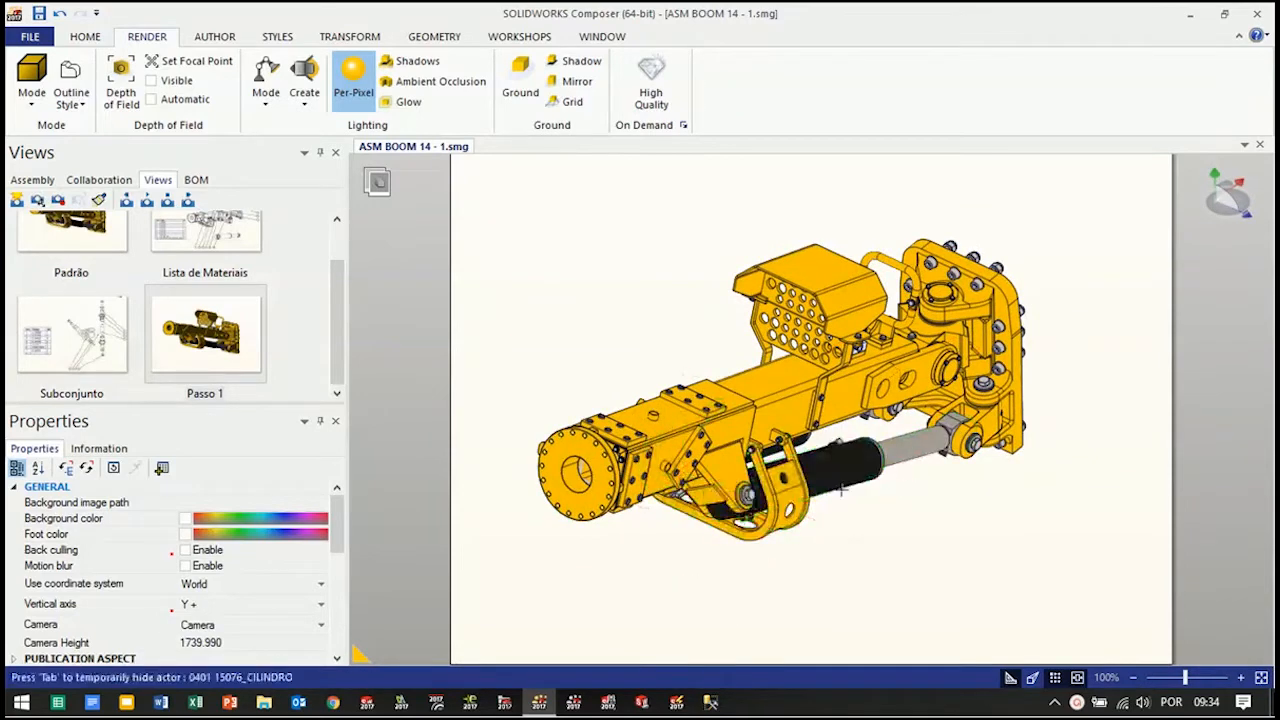
{"action": "scroll", "coordinate": [782, 549], "scroll_direction": "up", "scroll_amount": 4}
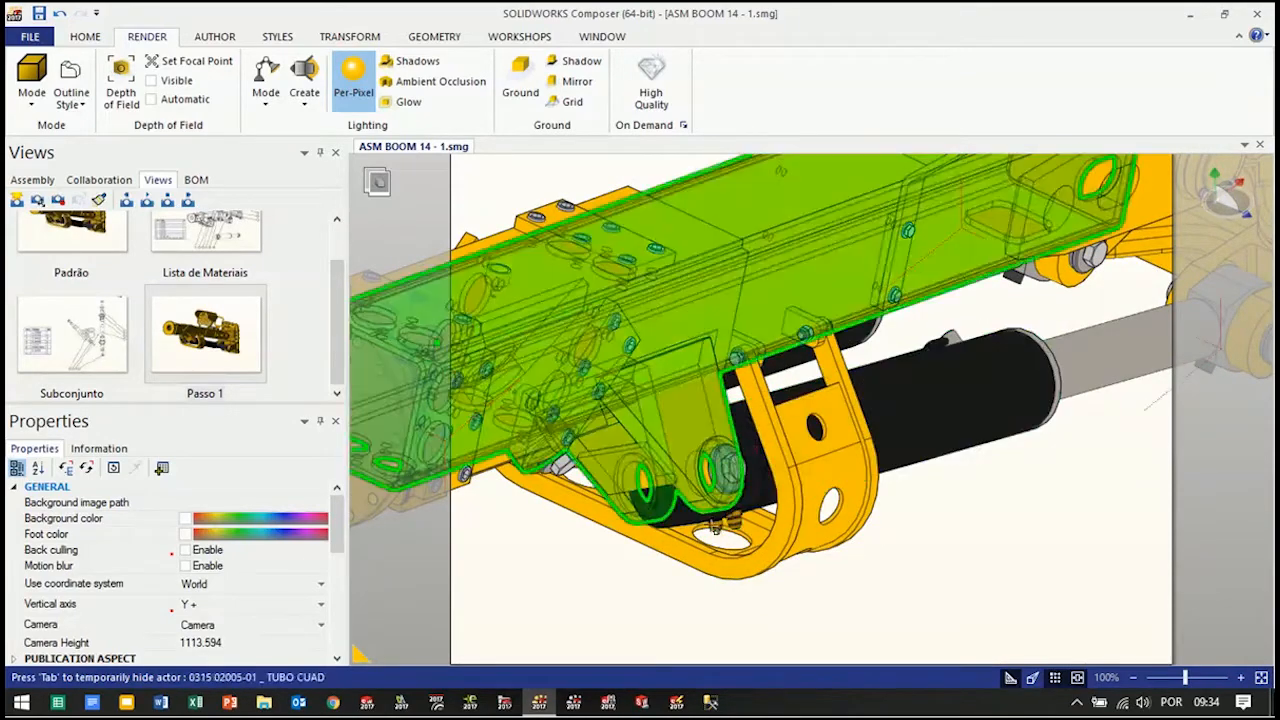
{"action": "scroll", "coordinate": [983, 535], "scroll_direction": "down", "scroll_amount": 3}
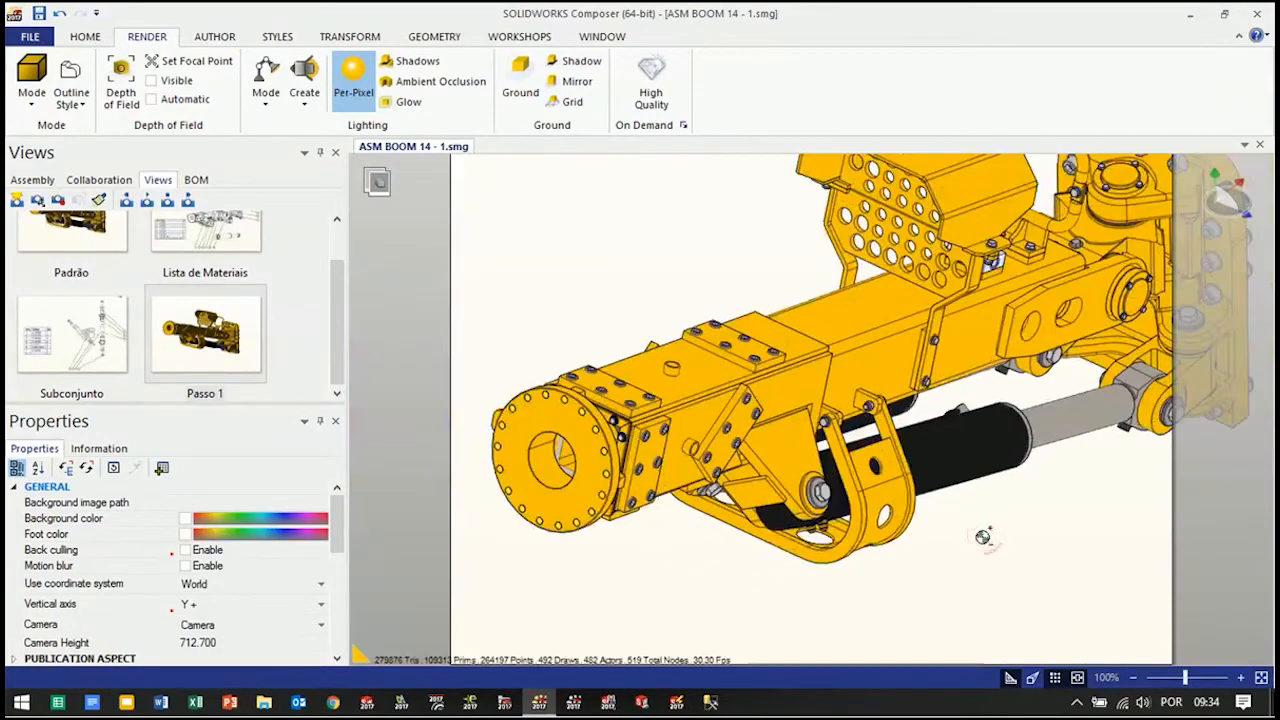
{"action": "scroll", "coordinate": [1055, 530], "scroll_direction": "up", "scroll_amount": 2}
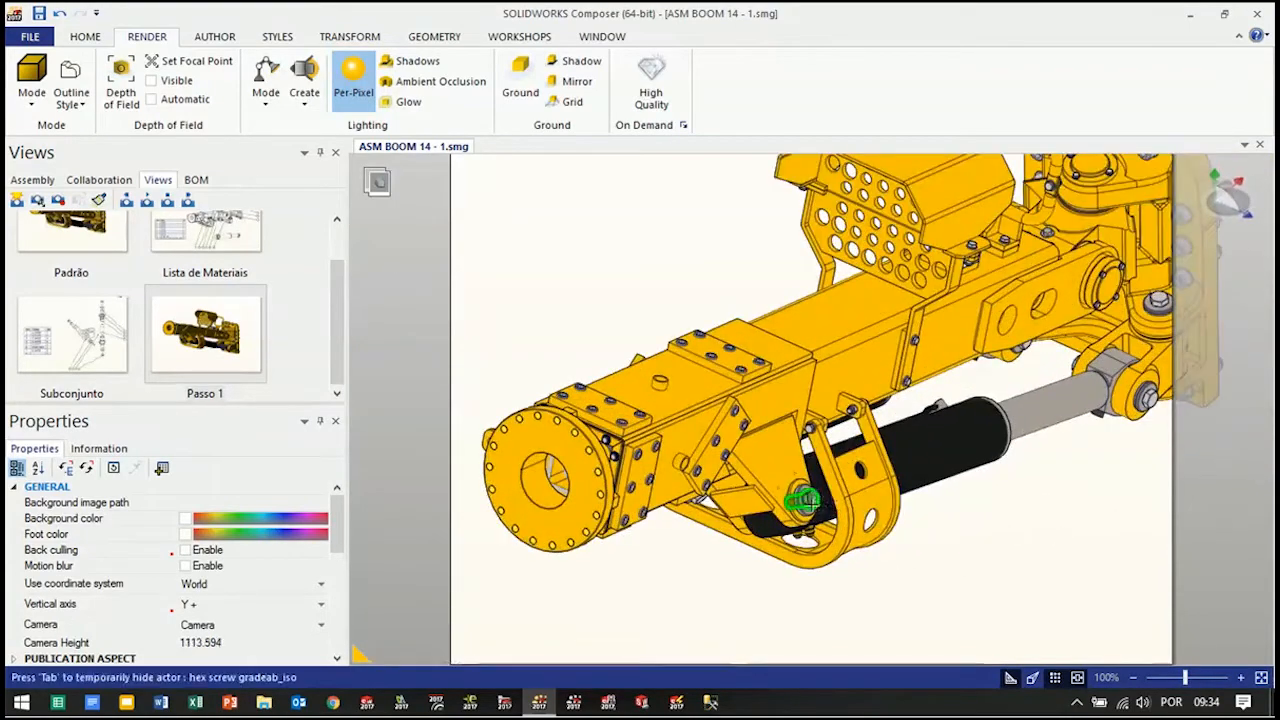
{"action": "mouse_move", "coordinate": [1042, 515]}
{"action": "right_mouse_down"}
{"action": "mouse_move", "coordinate": [1003, 478]}
{"action": "mouse_move", "coordinate": [1030, 490]}
{"action": "mouse_move", "coordinate": [1027, 512]}
{"action": "right_mouse_up"}
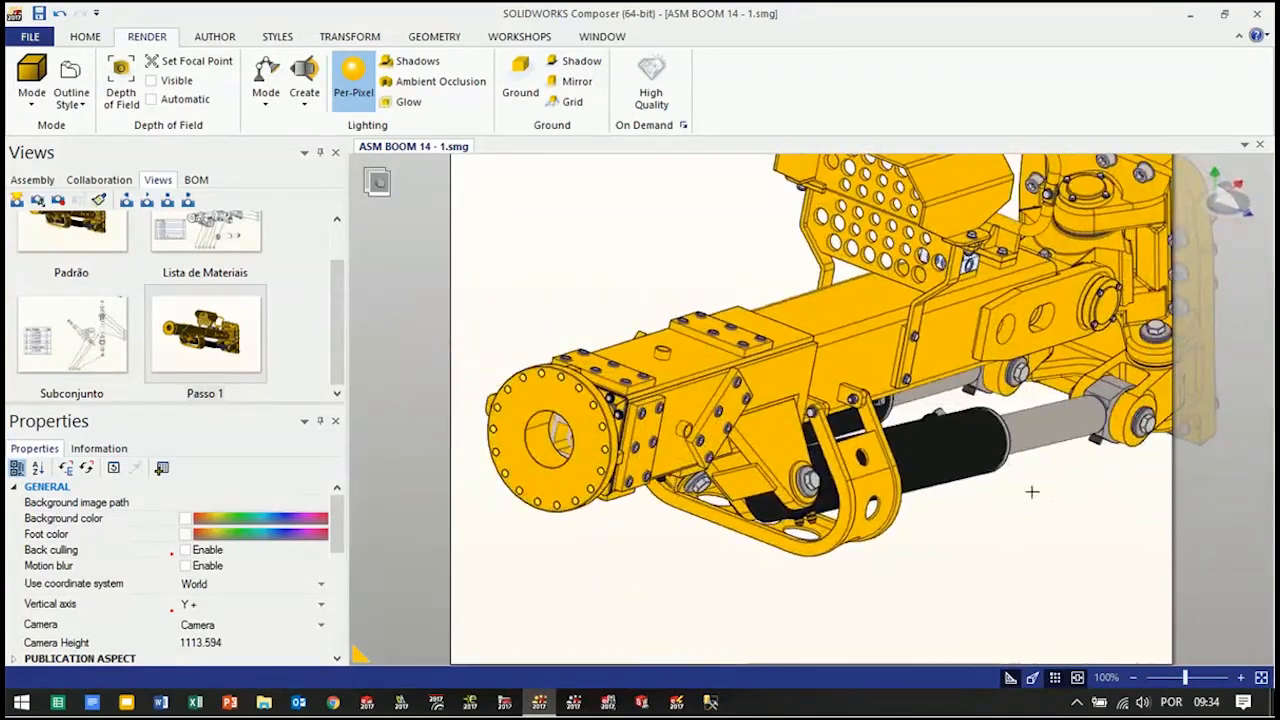
{"action": "scroll", "coordinate": [805, 480], "scroll_direction": "up", "scroll_amount": 3}
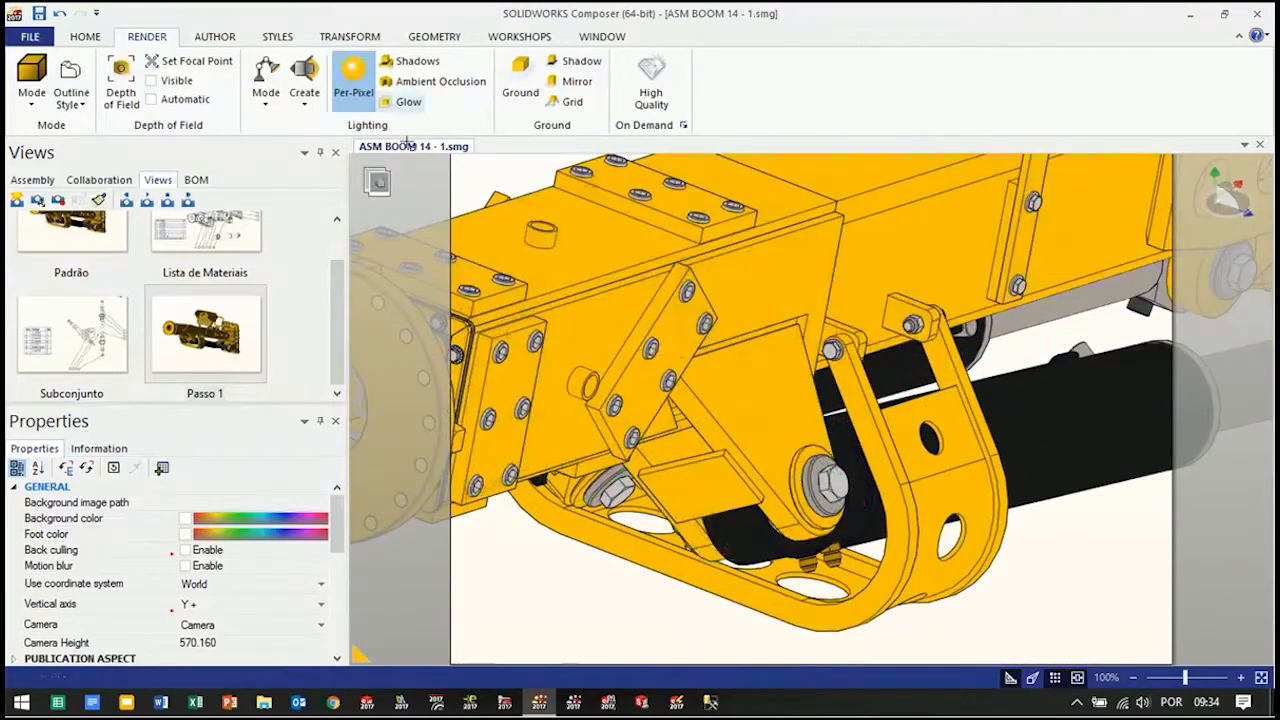
Translate the hex screw and washer 622604_PZ-03 together out of the cylinder pin joint along the hole axis
{"action": "left_click", "coordinate": [345, 37]}
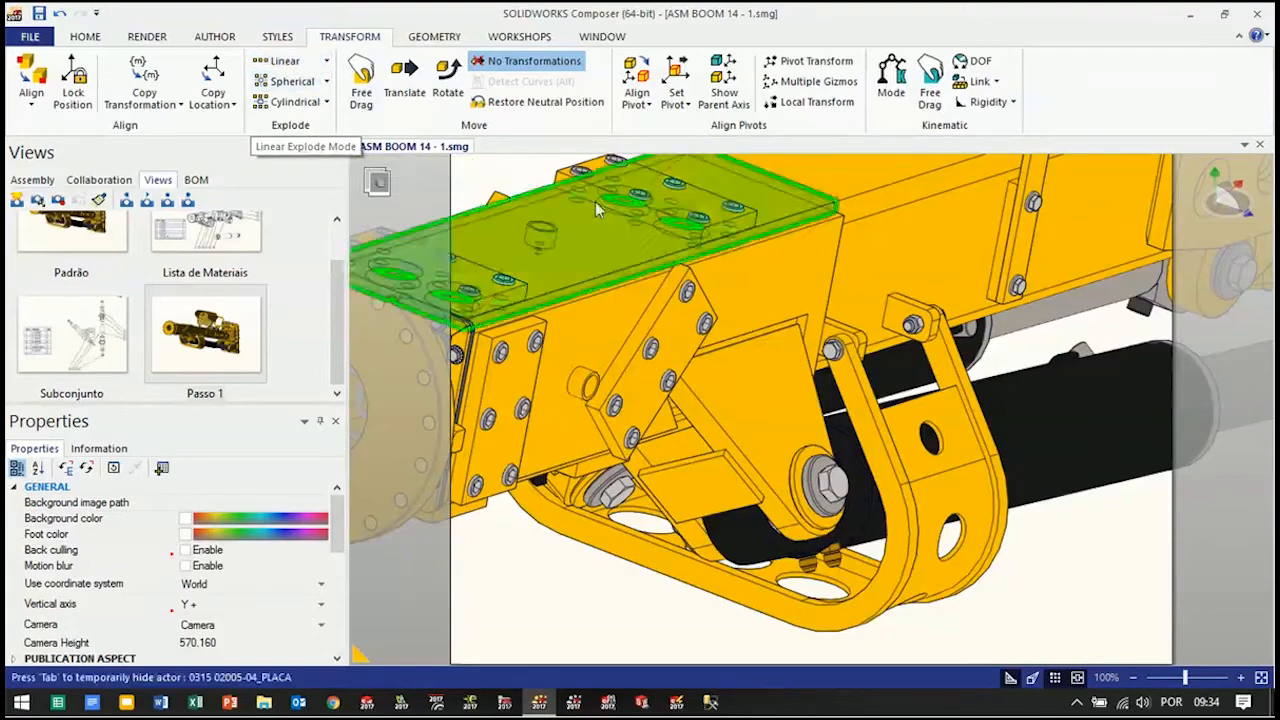
{"action": "scroll", "coordinate": [868, 485], "scroll_direction": "down", "scroll_amount": 3}
{"action": "scroll", "coordinate": [871, 547], "scroll_direction": "up", "scroll_amount": 3}
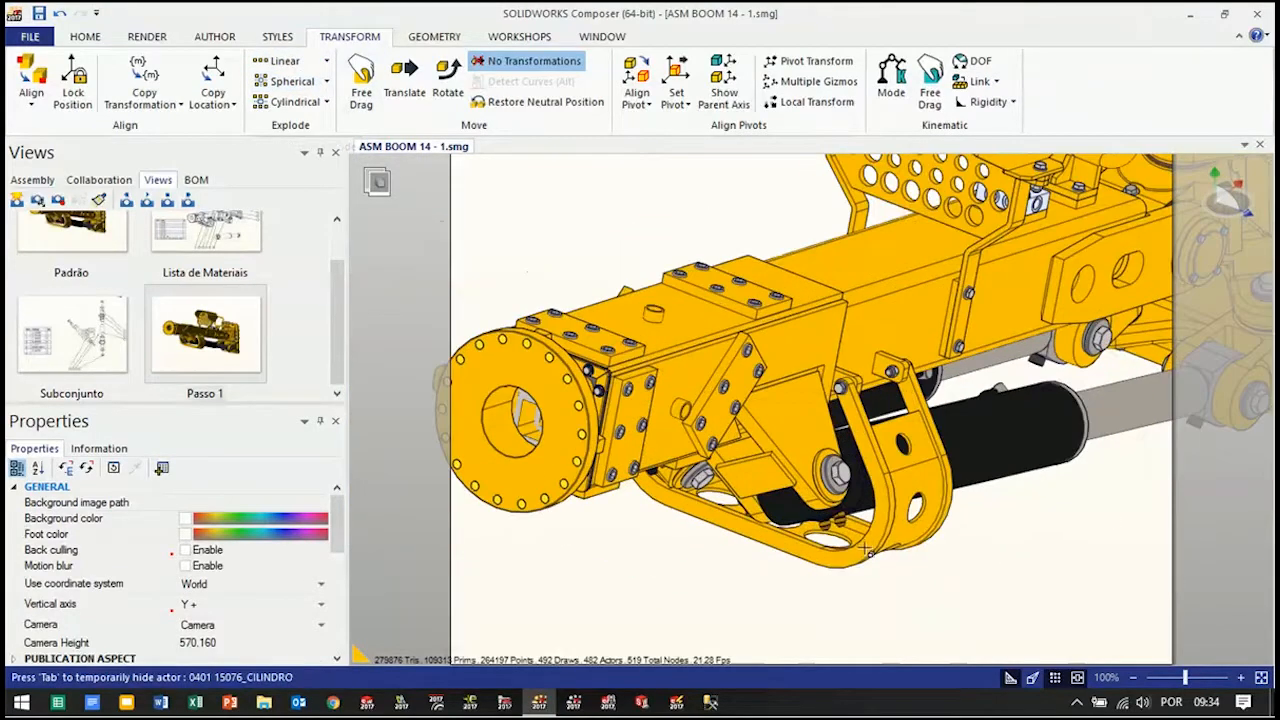
{"action": "scroll", "coordinate": [870, 540], "scroll_direction": "up", "scroll_amount": 2}
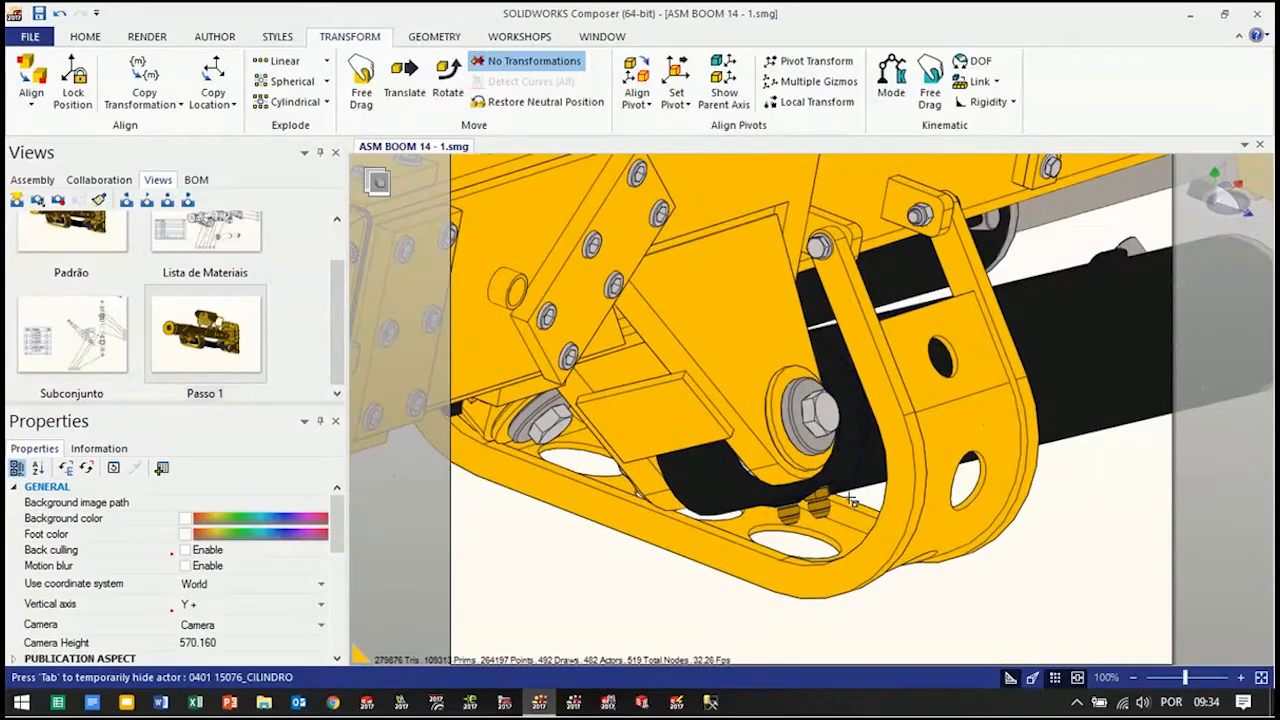
{"action": "scroll", "coordinate": [856, 505], "scroll_direction": "up", "scroll_amount": 2}
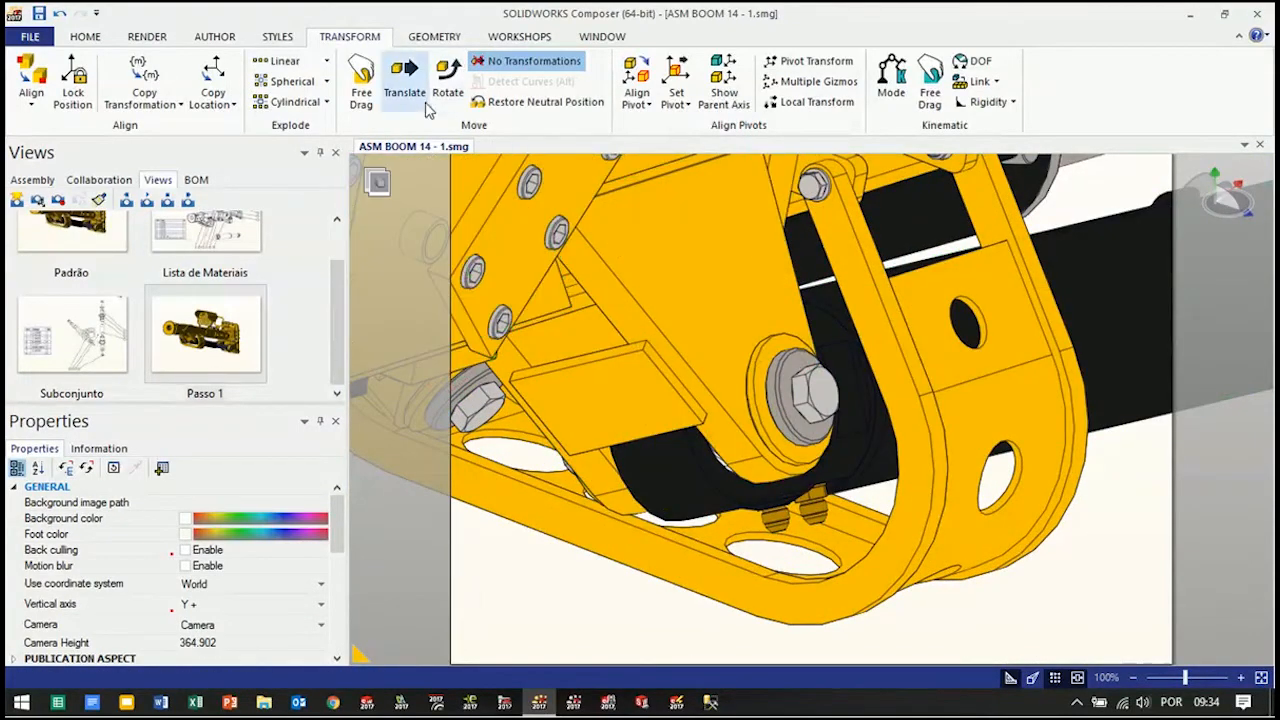
{"action": "left_click", "coordinate": [406, 90]}
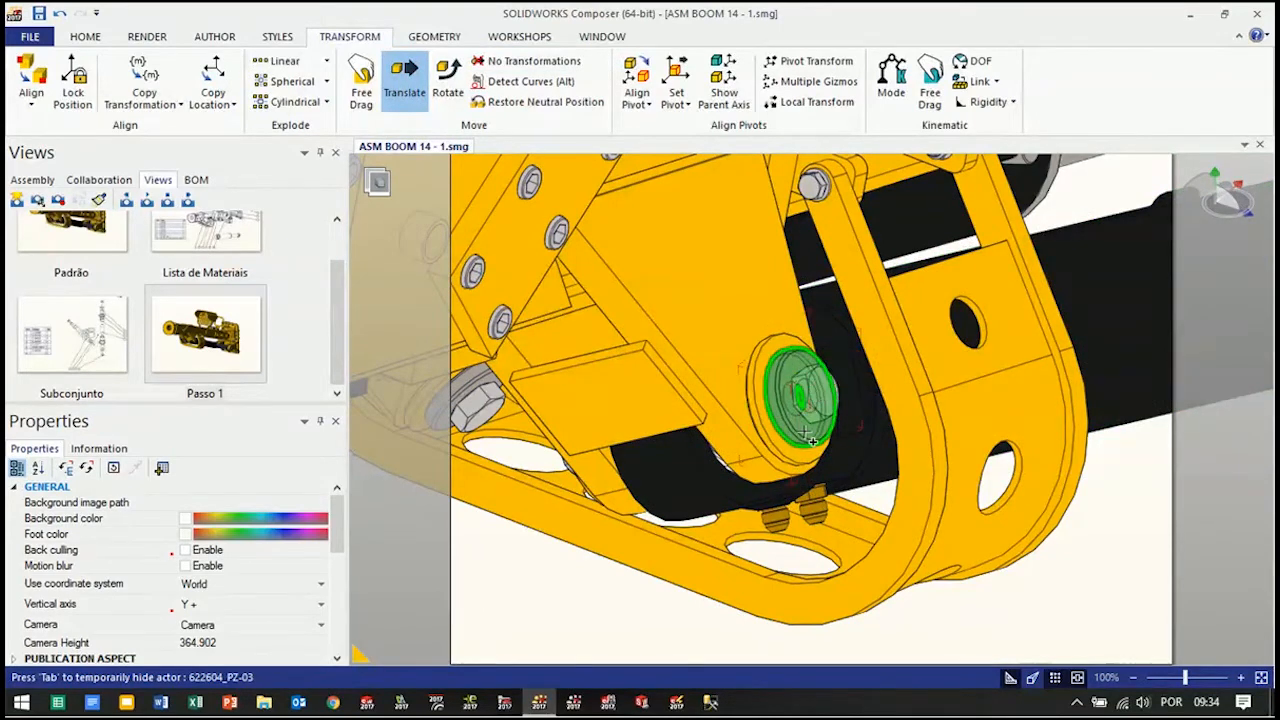
{"action": "left_click", "coordinate": [810, 438]}
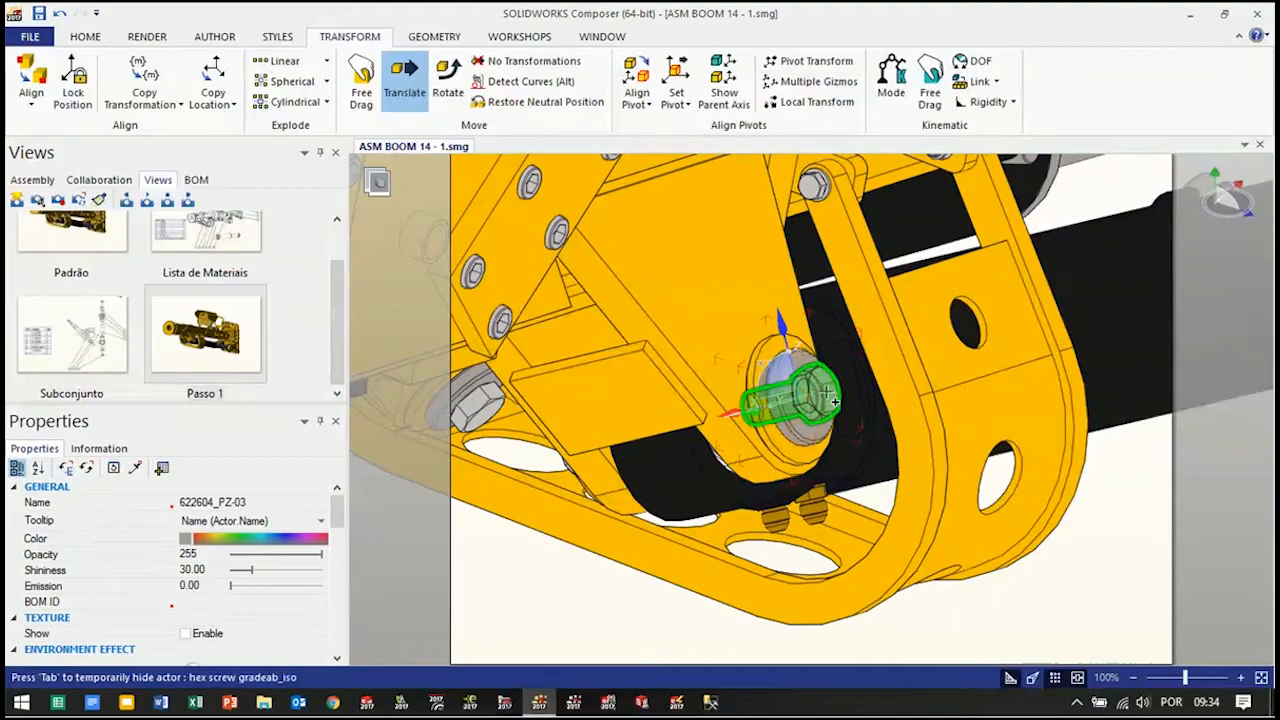
{"action": "left_click", "coordinate": [827, 393], "text": "ctrl"}
{"action": "mouse_move", "coordinate": [849, 465]}
{"action": "right_mouse_down"}
{"action": "mouse_move", "coordinate": [831, 446]}
{"action": "mouse_move", "coordinate": [663, 417]}
{"action": "mouse_move", "coordinate": [885, 420]}
{"action": "mouse_move", "coordinate": [847, 464]}
{"action": "right_mouse_up"}
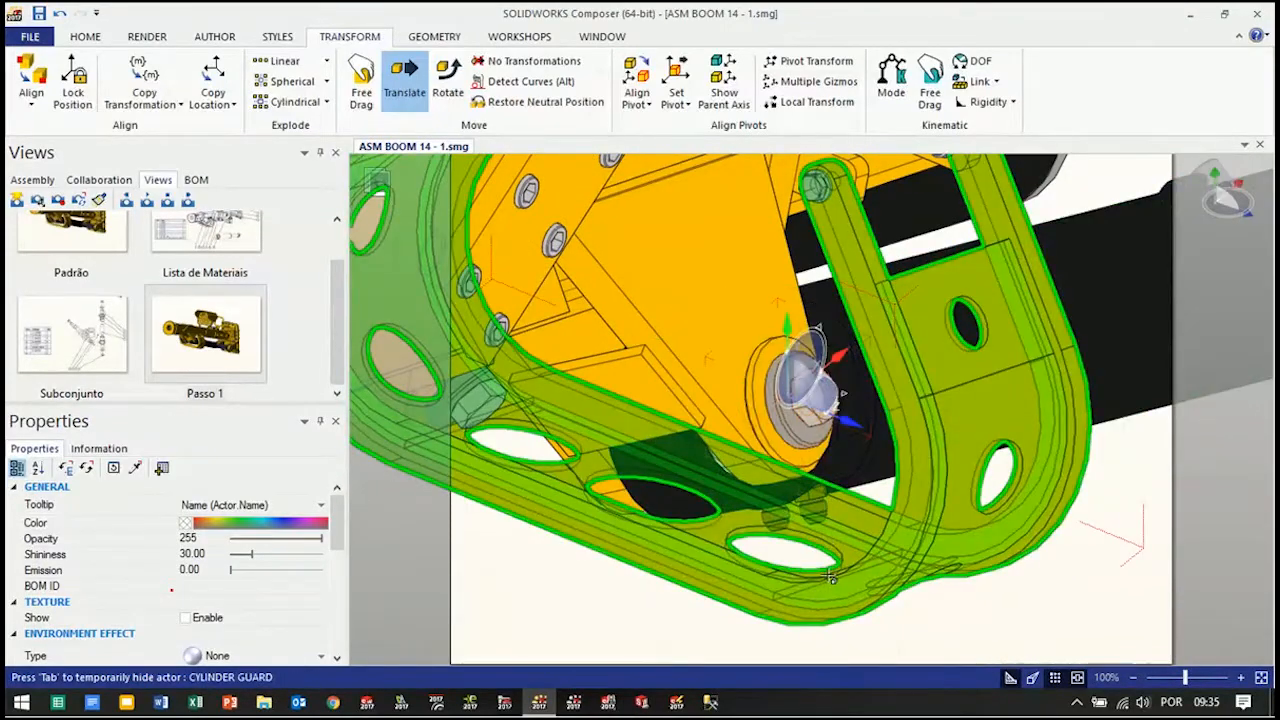
{"action": "key", "text": "Tab"}
{"action": "key", "text": "Tab"}
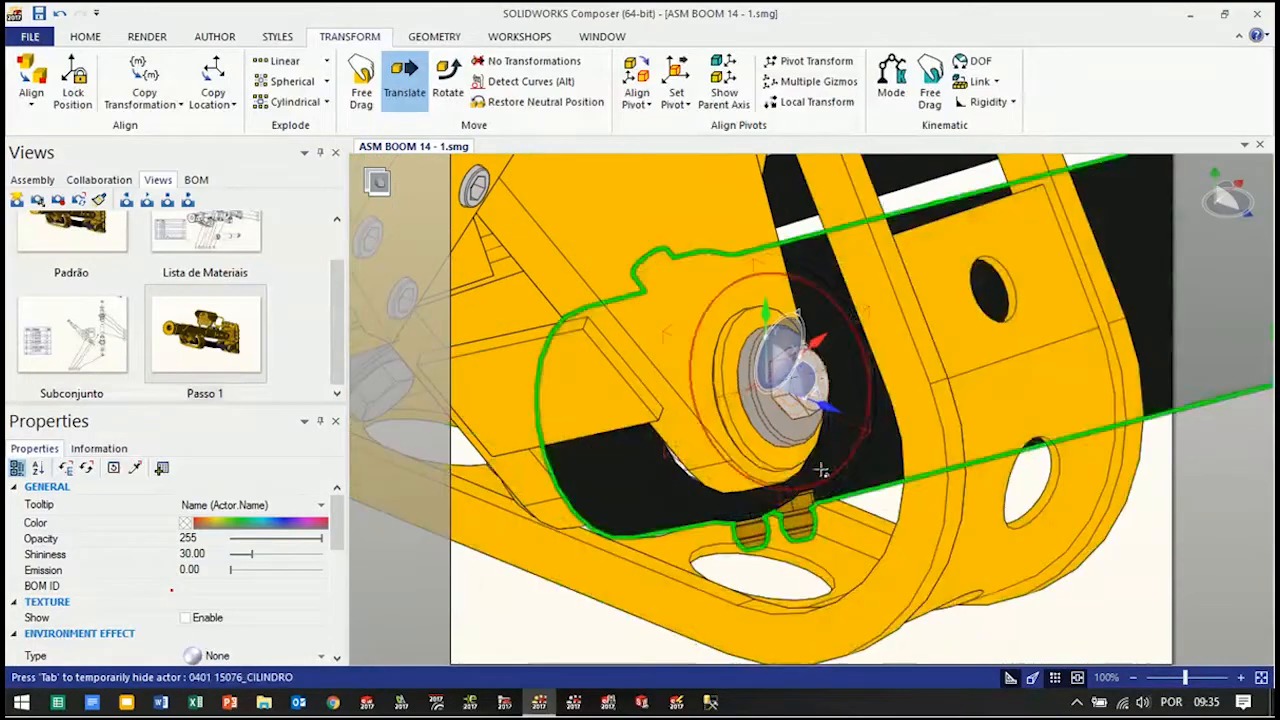
{"action": "key", "text": "alt"}
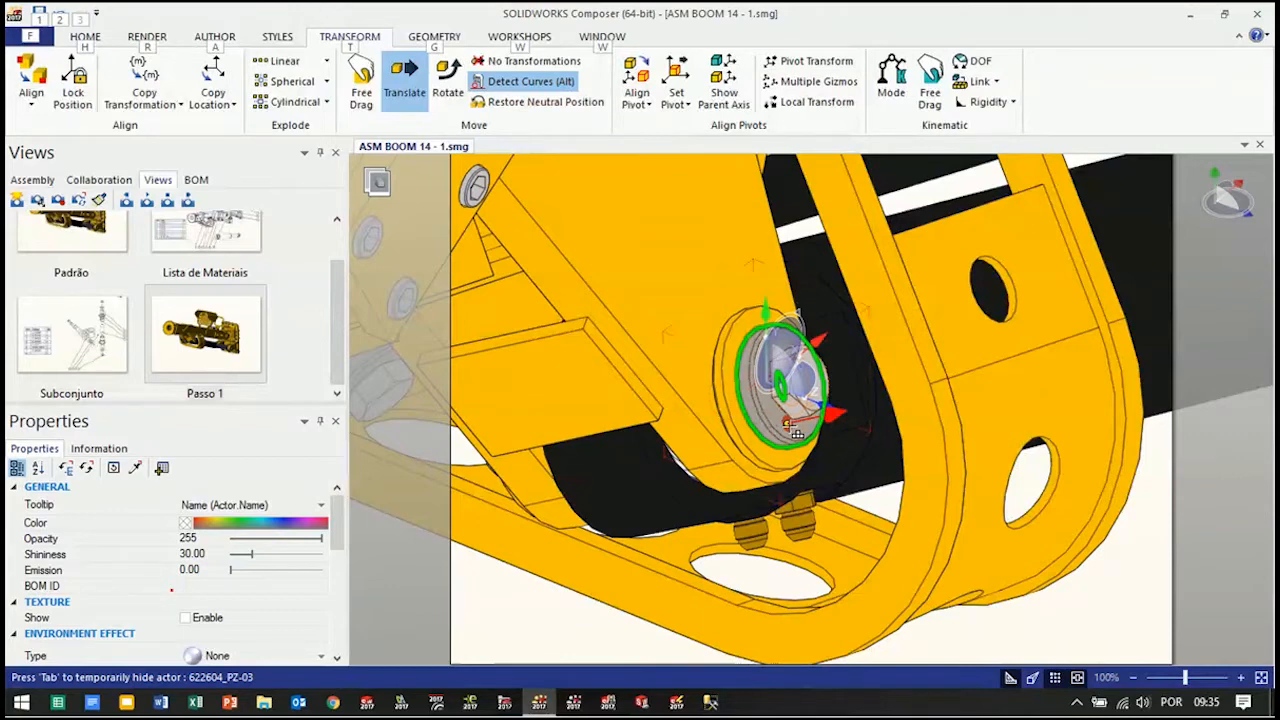
{"action": "left_click_drag", "start_coordinate": [797, 432], "coordinate": [1151, 340]}
Translate pin 622604_PZ-01 and bushing 622604_PZ-02 together about 212 mm out of the boom bracket along the hole axis
{"action": "scroll", "coordinate": [1125, 440], "scroll_direction": "down", "scroll_amount": 3}
{"action": "scroll", "coordinate": [1000, 480], "scroll_direction": "up", "scroll_amount": 1}
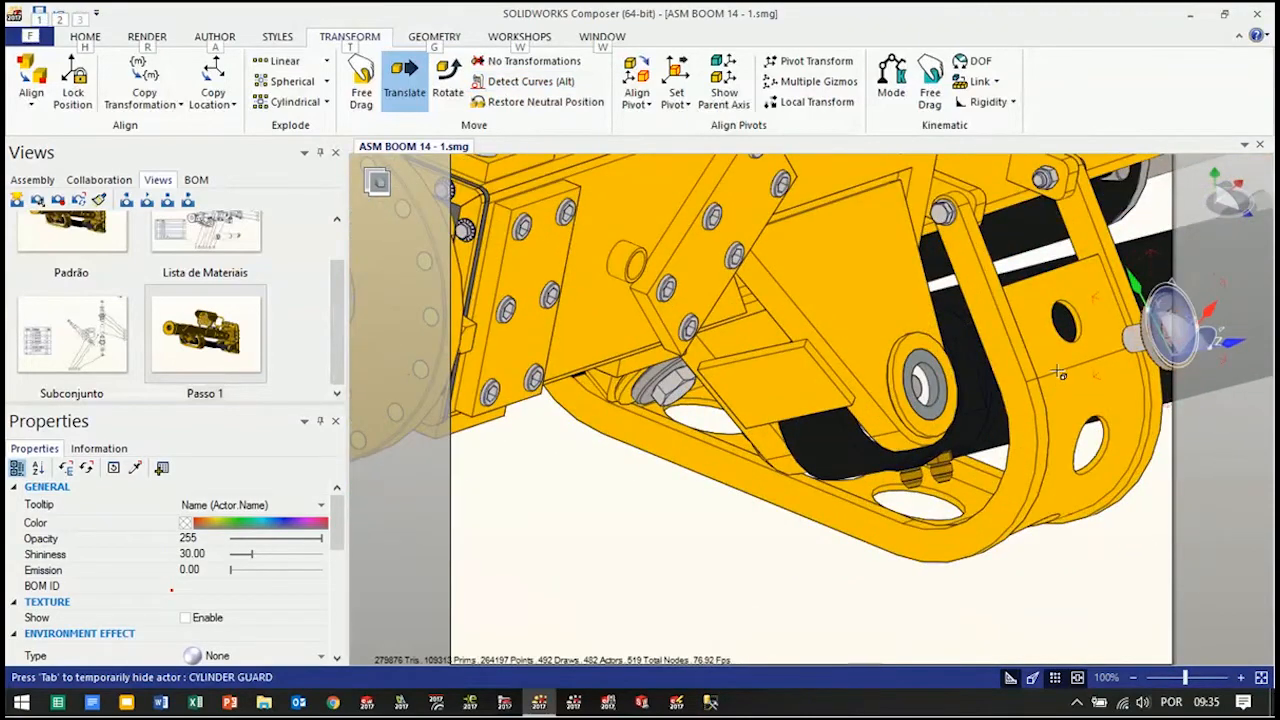
{"action": "scroll", "coordinate": [1055, 382], "scroll_direction": "up", "scroll_amount": 2}
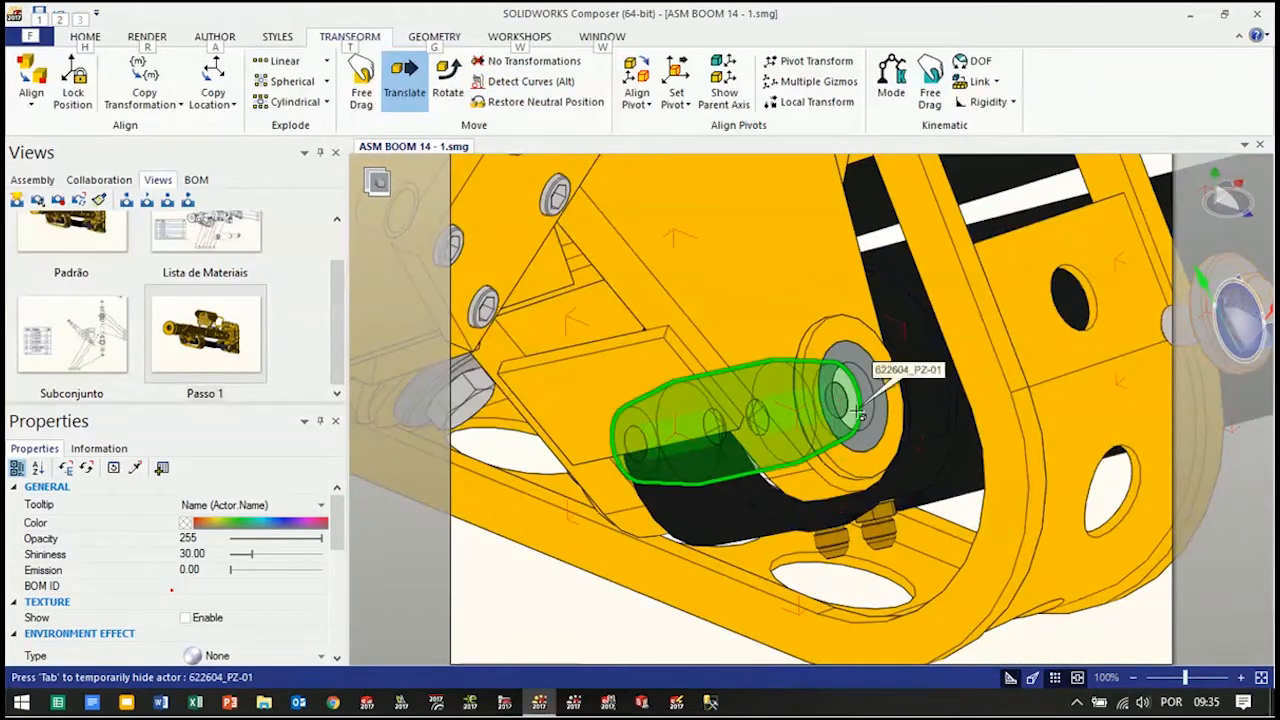
{"action": "key", "text": "Tab"}
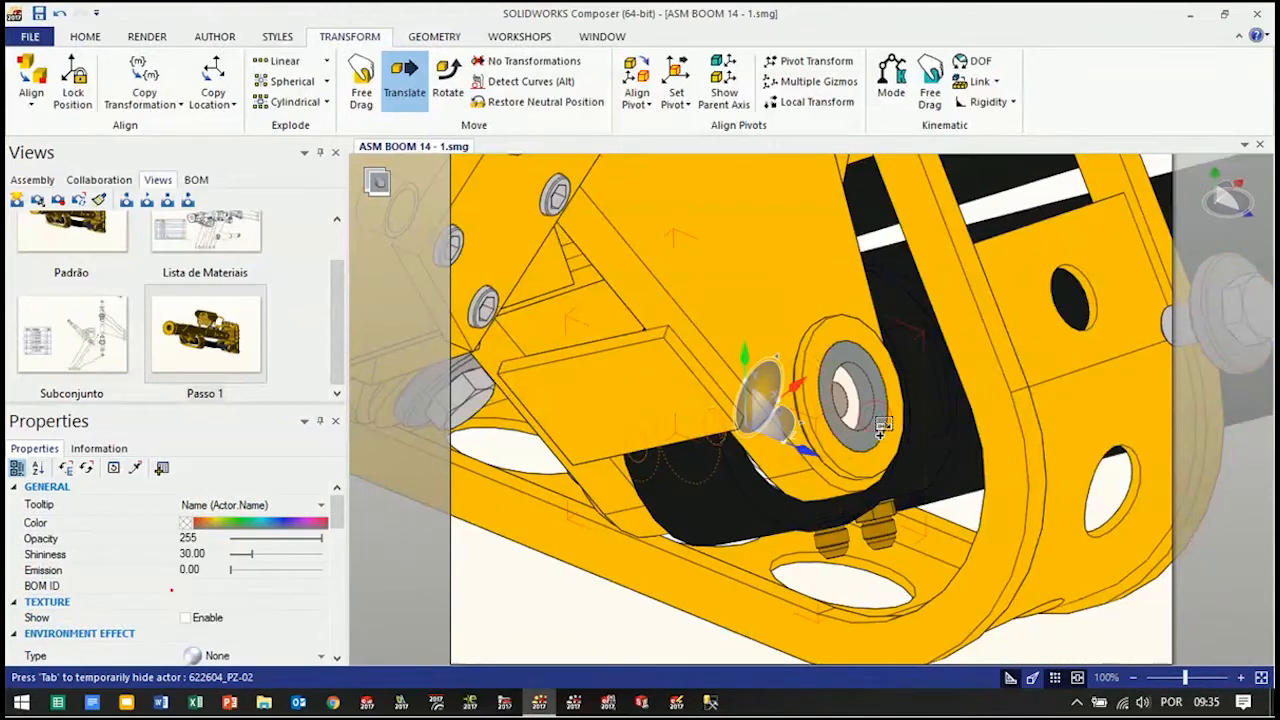
{"action": "left_click_drag", "start_coordinate": [883, 428], "coordinate": [1163, 369], "text": "alt"}
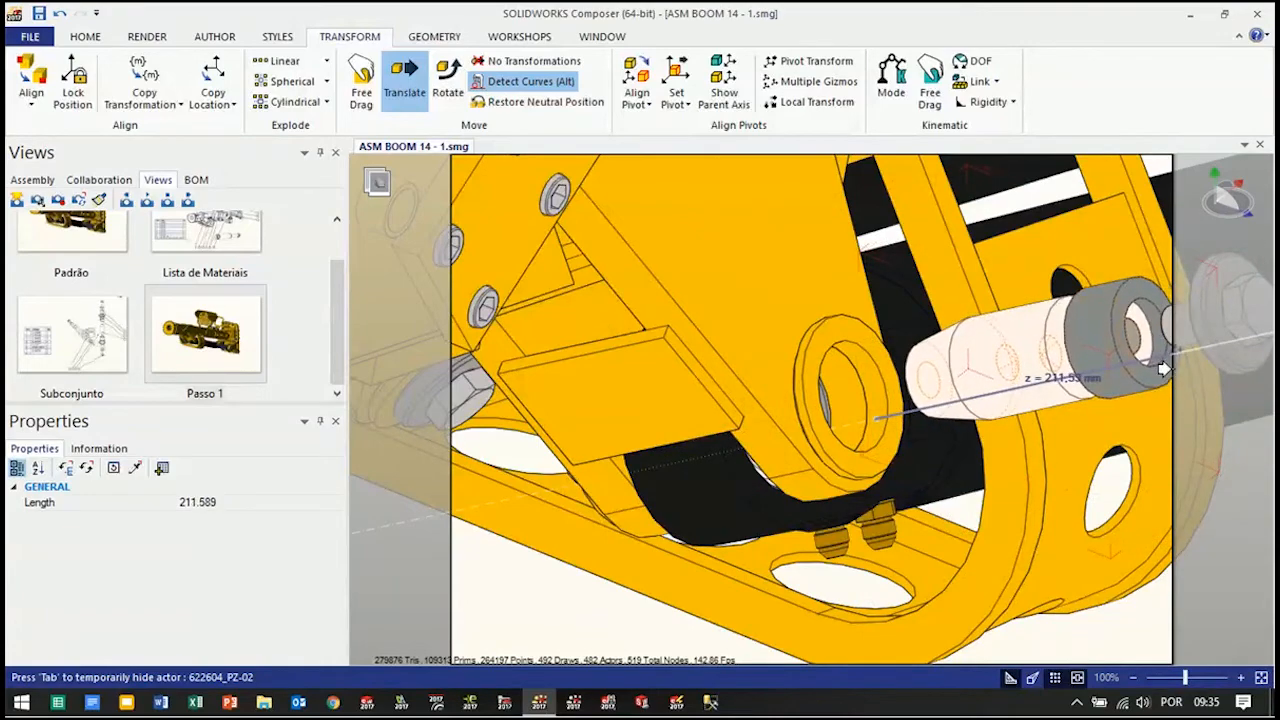
{"action": "scroll", "coordinate": [1091, 451], "scroll_direction": "down", "scroll_amount": 3}
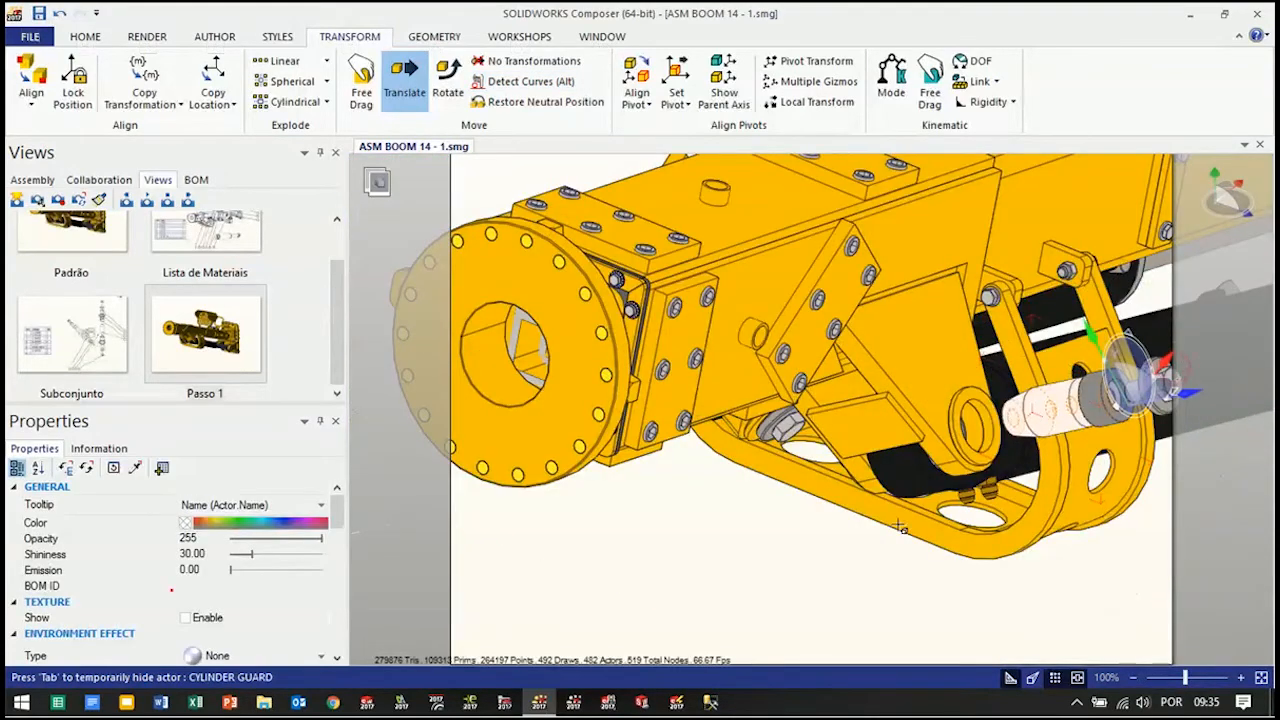
Translate the hex screw farther outward along the pin axis to separate it from the washer
{"action": "left_click", "coordinate": [732, 589]}
{"action": "right_click_drag", "start_coordinate": [1093, 396], "coordinate": [1063, 443]}
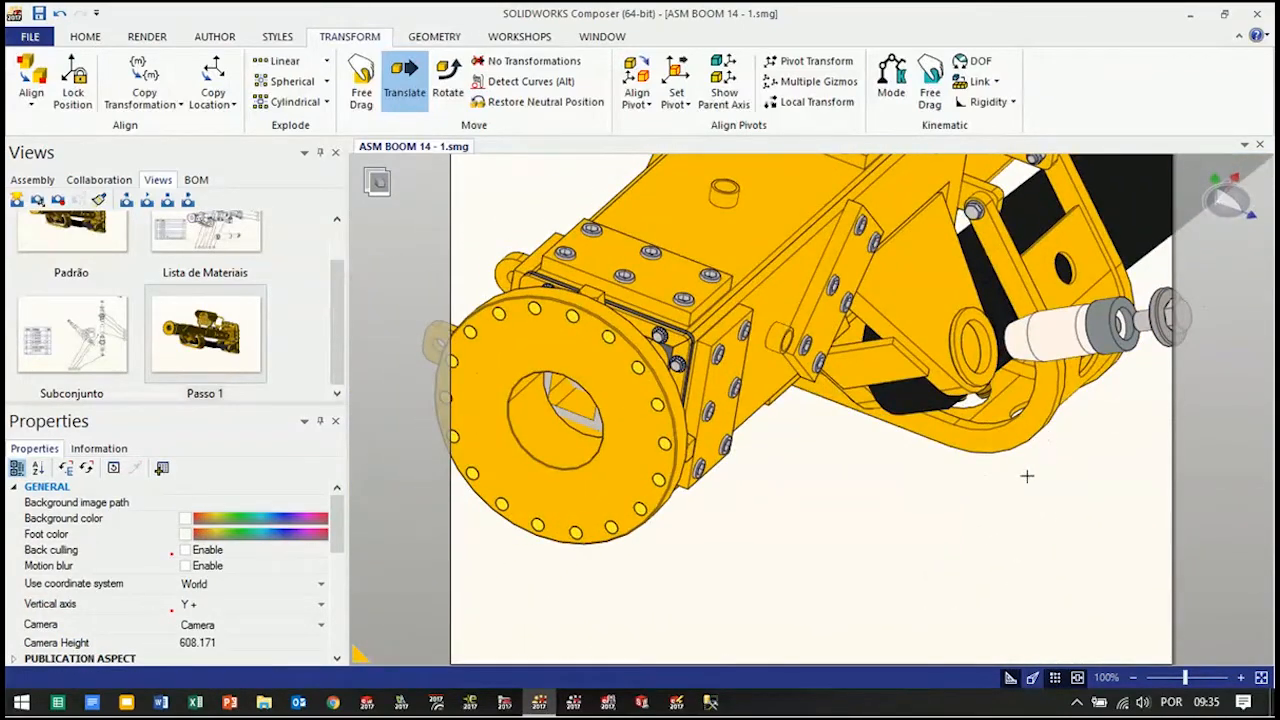
{"action": "scroll", "coordinate": [954, 542], "scroll_direction": "up", "scroll_amount": 2}
{"action": "scroll", "coordinate": [973, 492], "scroll_direction": "up", "scroll_amount": 2}
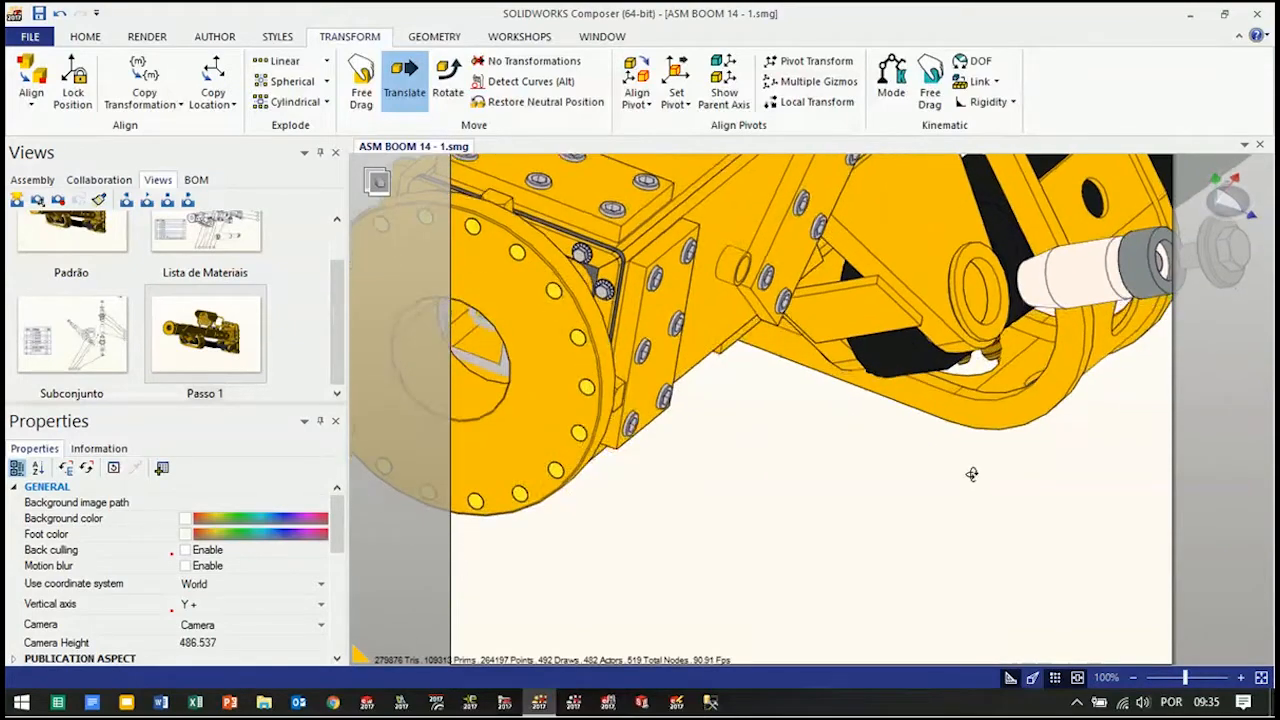
{"action": "right_click_drag", "start_coordinate": [977, 500], "coordinate": [960, 480]}
{"action": "scroll", "coordinate": [976, 483], "scroll_direction": "down", "scroll_amount": 3}
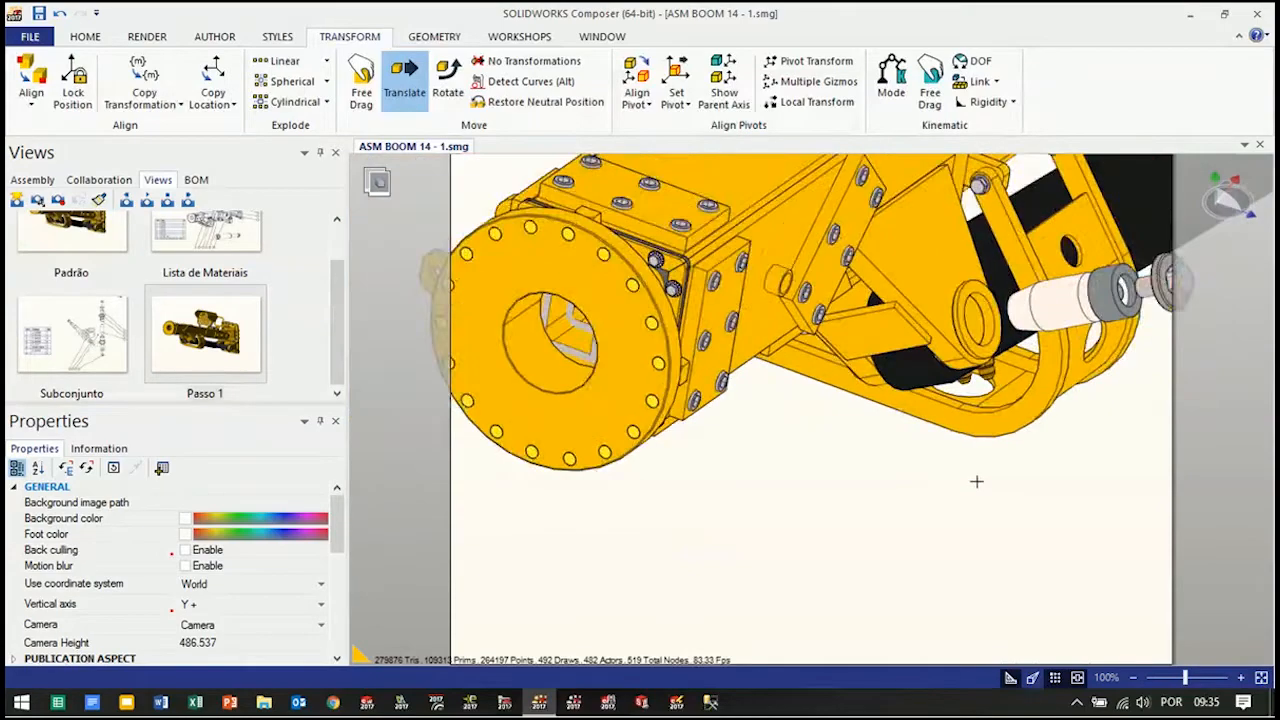
{"action": "scroll", "coordinate": [1110, 355], "scroll_direction": "up", "scroll_amount": 2}
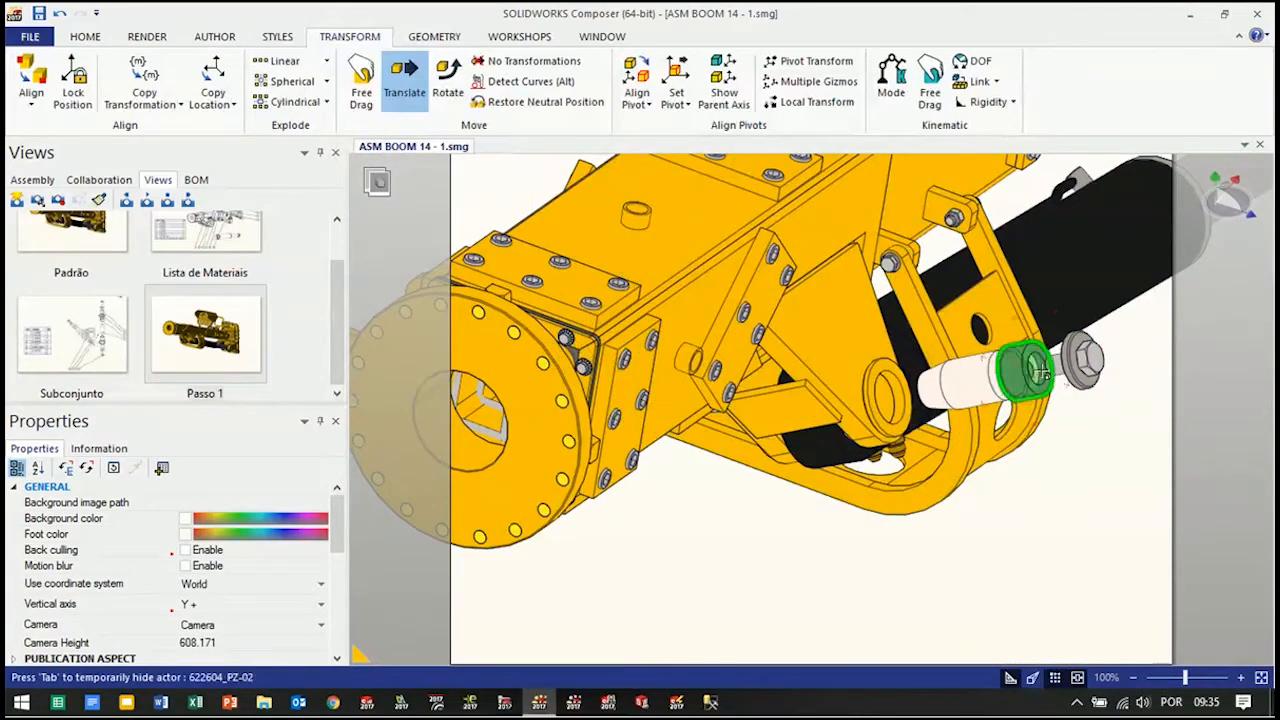
{"action": "left_click", "coordinate": [967, 385]}
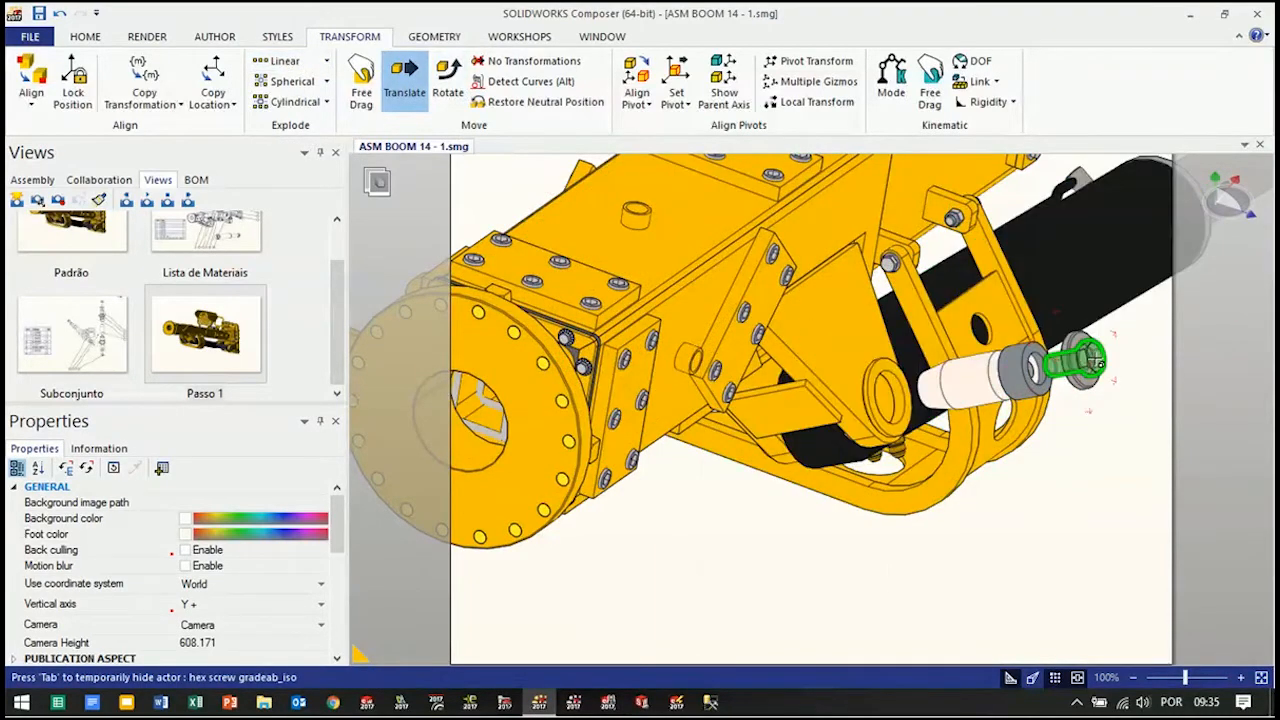
{"action": "left_click", "coordinate": [1096, 361]}
{"action": "right_click_drag", "start_coordinate": [1026, 368], "coordinate": [1091, 412]}
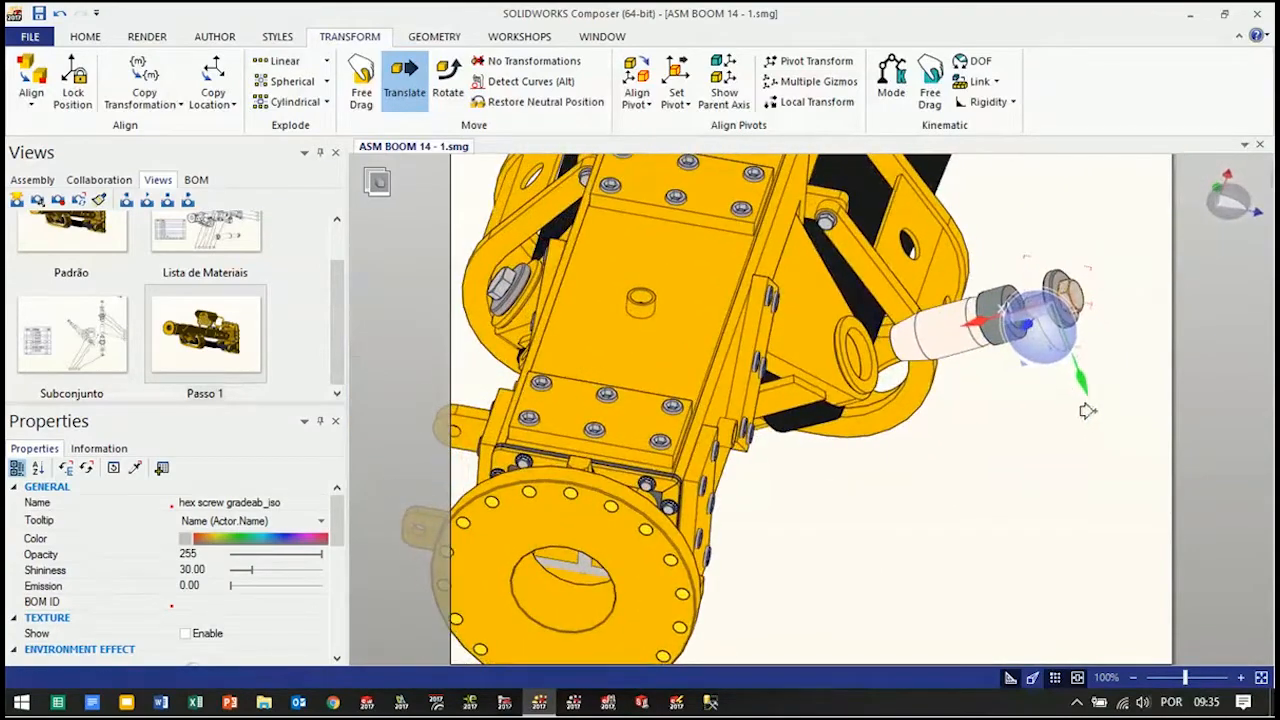
{"action": "left_click_drag", "start_coordinate": [970, 320], "coordinate": [1040, 300]}
Translate the washer and bushing 622604_PZ-02 outward along the pin axis to leave gaps between the exploded parts
{"action": "left_click", "coordinate": [1065, 305]}
{"action": "left_click", "coordinate": [1000, 315]}
{"action": "left_click_drag", "start_coordinate": [918, 338], "coordinate": [985, 318]}
Move the hex screw out once more along the pin axis to widen its gap from the washer
{"action": "left_click_drag", "start_coordinate": [983, 474], "coordinate": [1001, 419]}
{"action": "right_click_drag", "start_coordinate": [1001, 419], "coordinate": [975, 463]}
{"action": "scroll", "coordinate": [1038, 452], "scroll_direction": "up", "scroll_amount": 2}
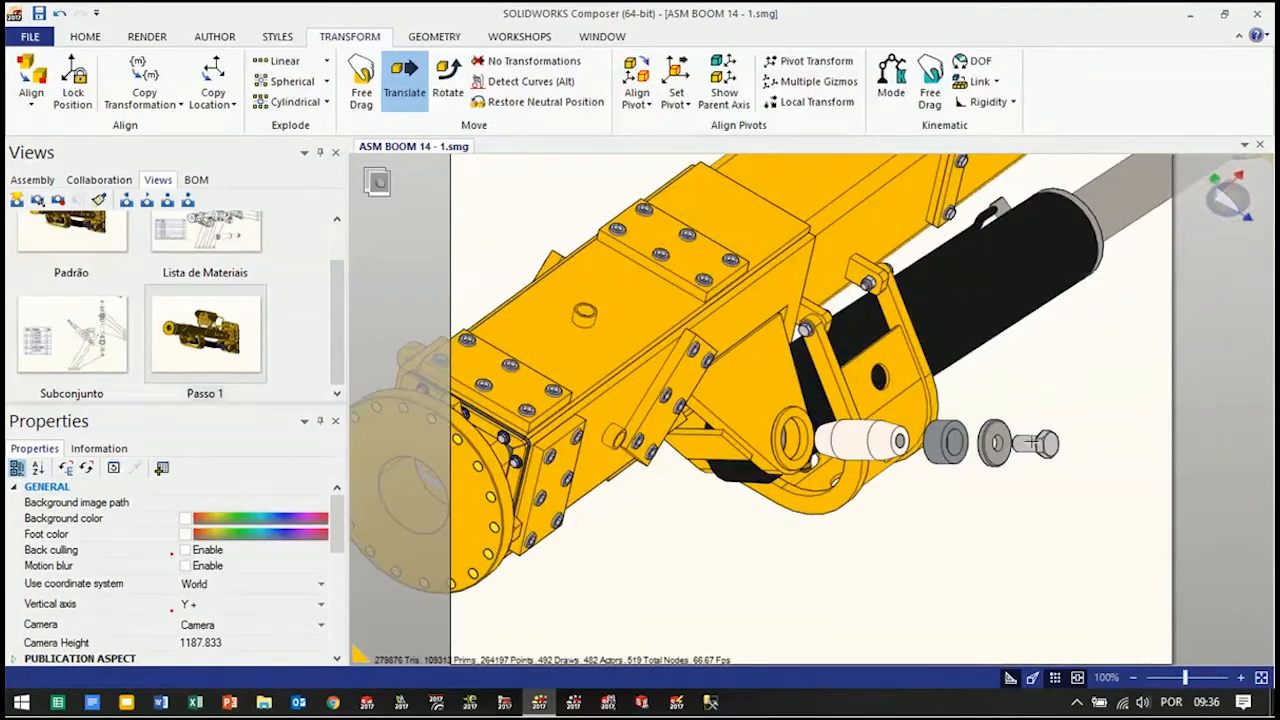
{"action": "left_click", "coordinate": [1032, 443]}
{"action": "left_click_drag", "start_coordinate": [955, 444], "coordinate": [1000, 443]}
{"action": "left_click", "coordinate": [950, 531]}
{"action": "right_click_drag", "start_coordinate": [973, 548], "coordinate": [995, 568]}
Color the exploded pin, bushing, washer and hex screw red
{"action": "left_click_drag", "start_coordinate": [1137, 388], "coordinate": [960, 556]}
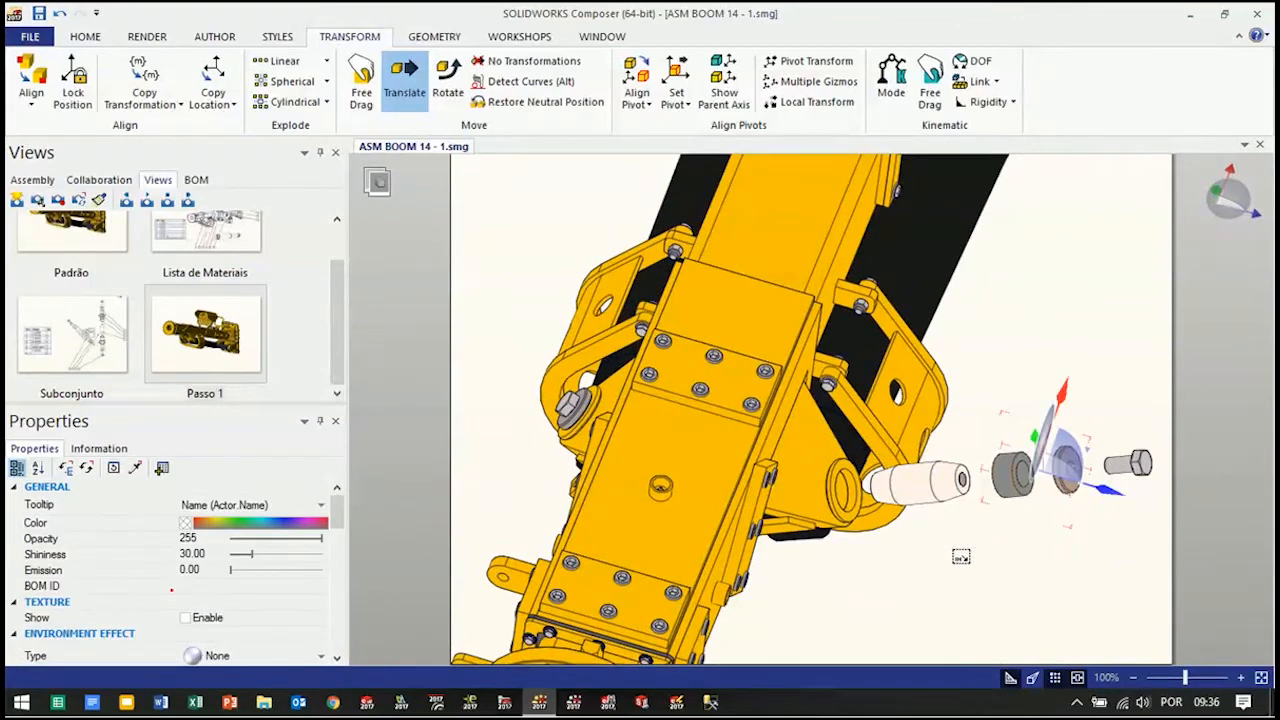
{"action": "left_click", "coordinate": [938, 500], "text": "ctrl"}
{"action": "left_click", "coordinate": [1128, 468], "text": "ctrl"}
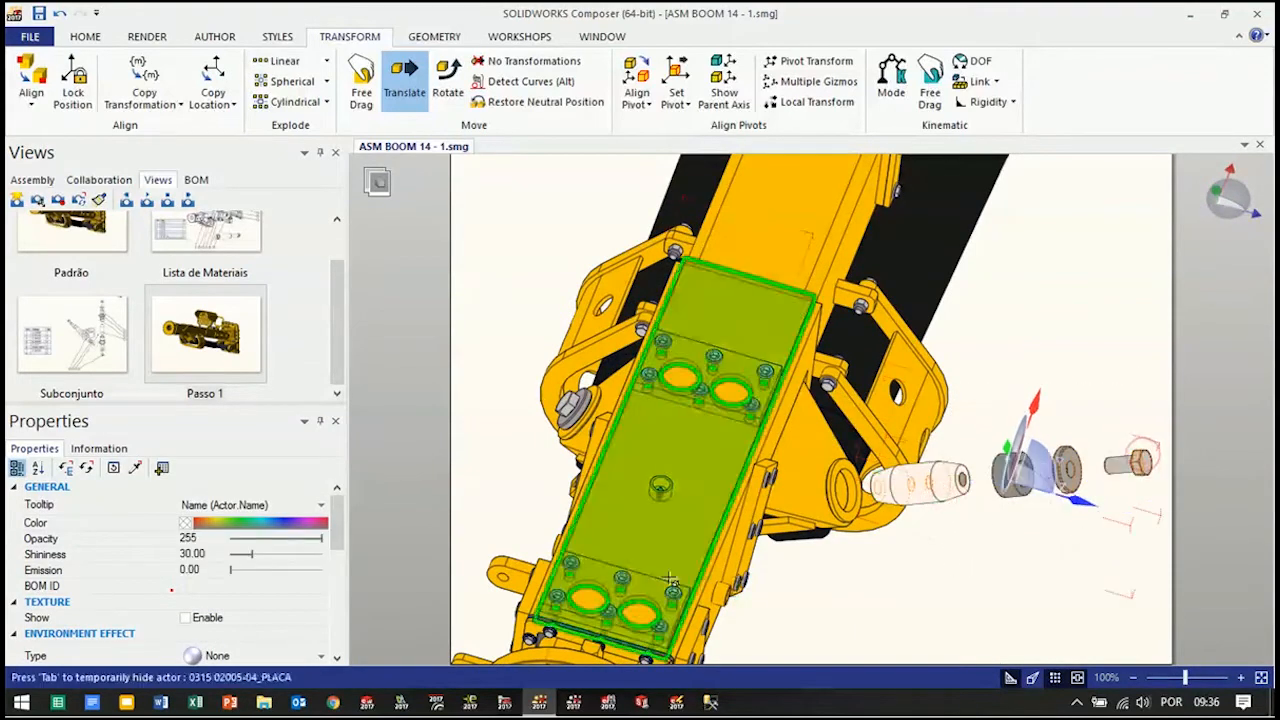
{"action": "left_click", "coordinate": [187, 524]}
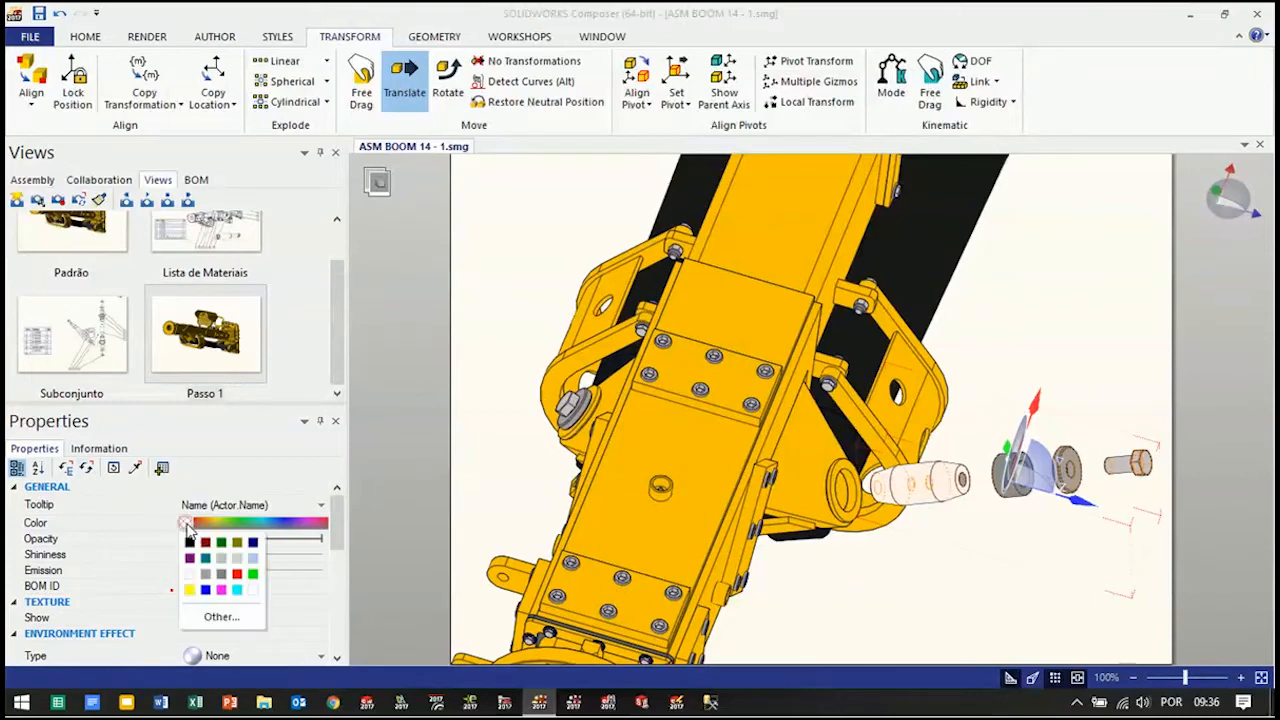
{"action": "left_click", "coordinate": [238, 575]}
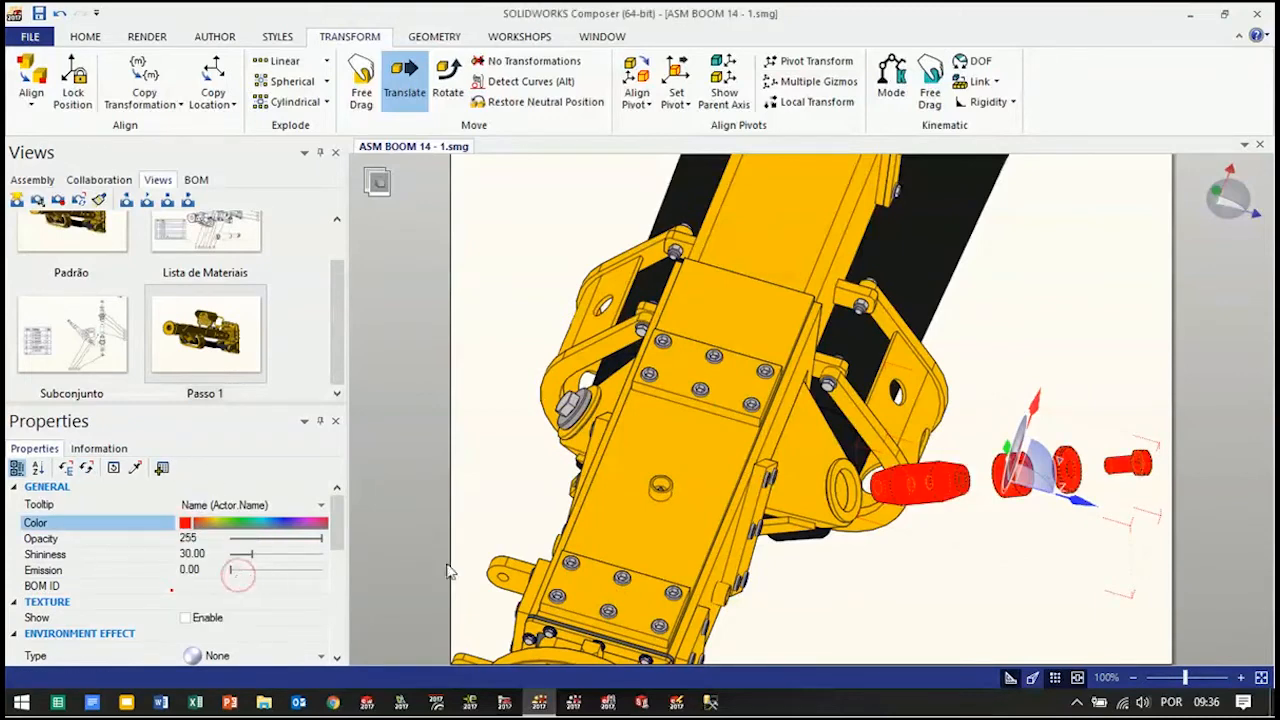
{"action": "left_click", "coordinate": [908, 592]}
Create a straight arrow along the pin axis, running from the cylinder pin bore through the exploded red parts toward the hex screw
{"action": "right_click_drag", "start_coordinate": [966, 571], "coordinate": [931, 533]}
{"action": "scroll", "coordinate": [931, 533], "scroll_direction": "down", "scroll_amount": 3}
{"action": "mouse_move", "coordinate": [1075, 365]}
{"action": "right_mouse_down"}
{"action": "mouse_move", "coordinate": [1021, 326]}
{"action": "mouse_move", "coordinate": [1065, 375]}
{"action": "right_mouse_up"}
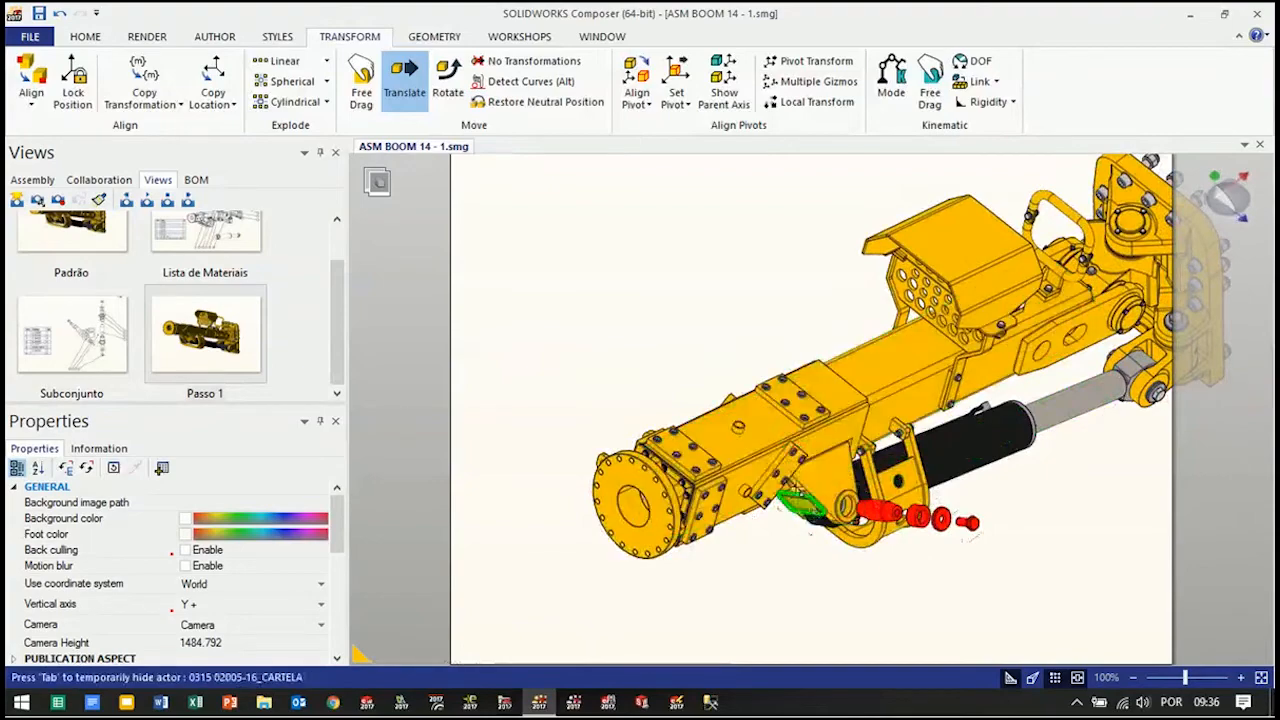
{"action": "mouse_move", "coordinate": [786, 272]}
{"action": "right_mouse_down"}
{"action": "mouse_move", "coordinate": [760, 271]}
{"action": "mouse_move", "coordinate": [799, 262]}
{"action": "right_mouse_up"}
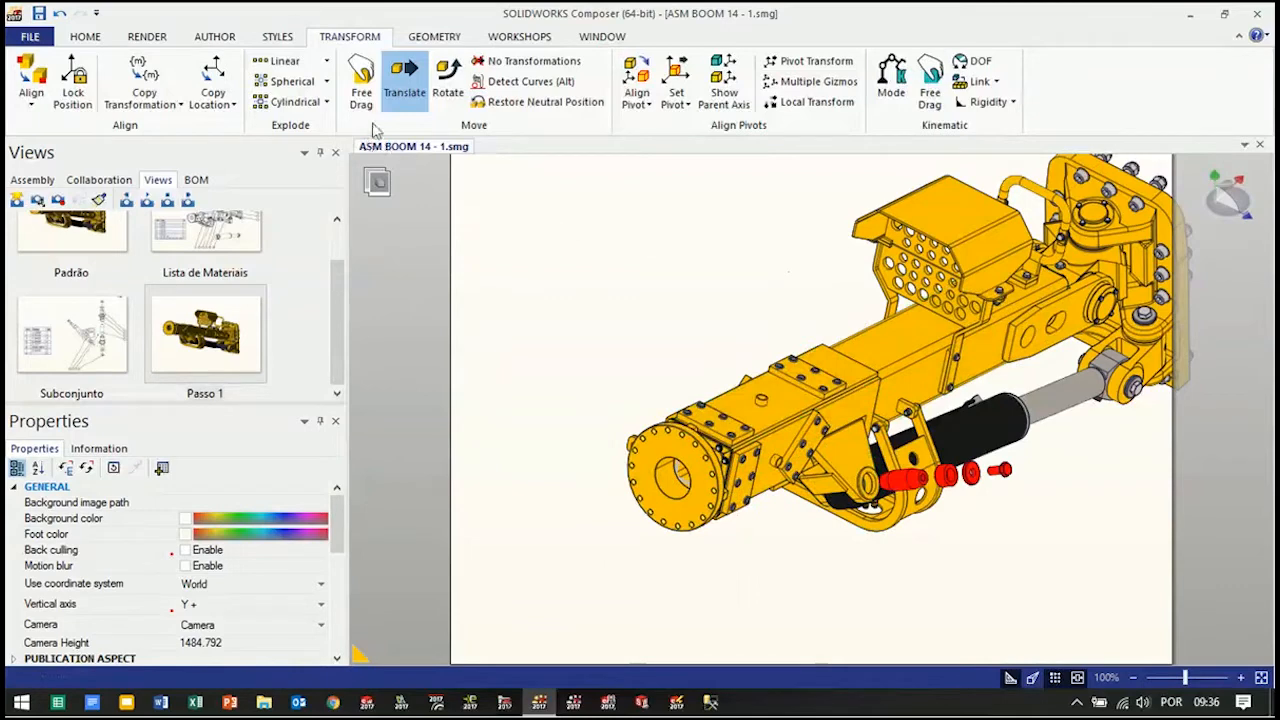
{"action": "left_click", "coordinate": [215, 38]}
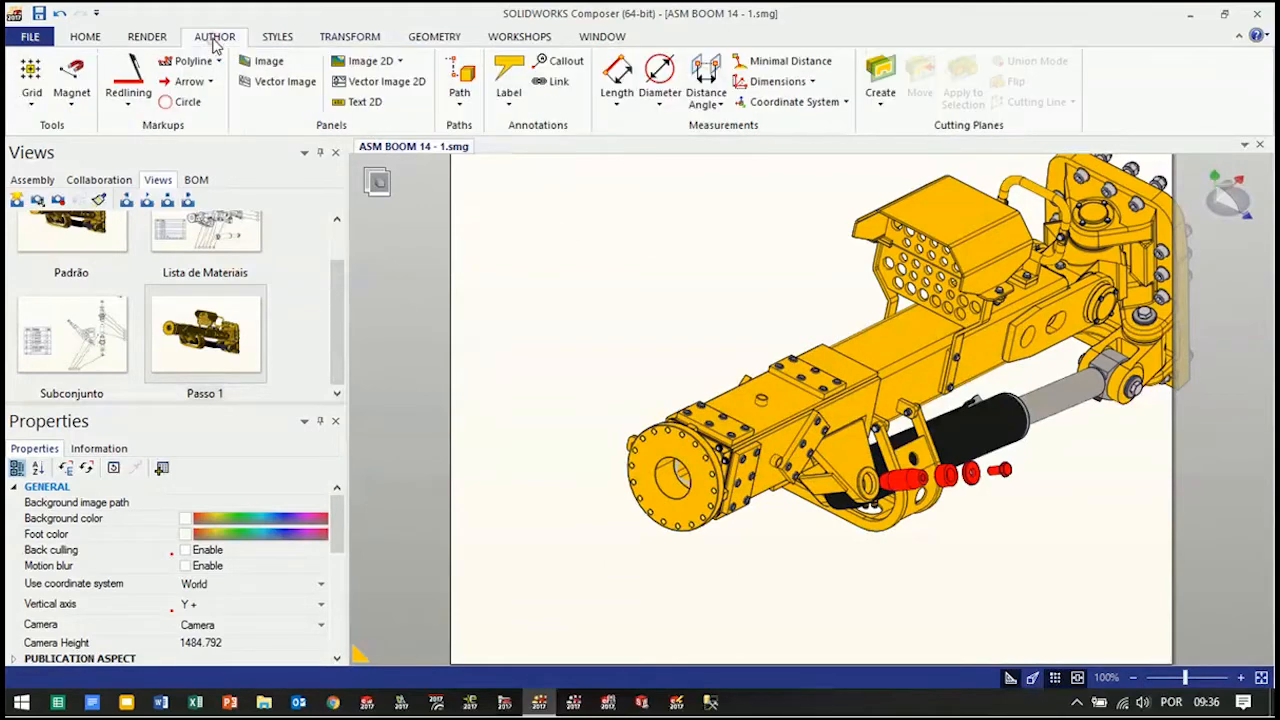
{"action": "left_click", "coordinate": [211, 87]}
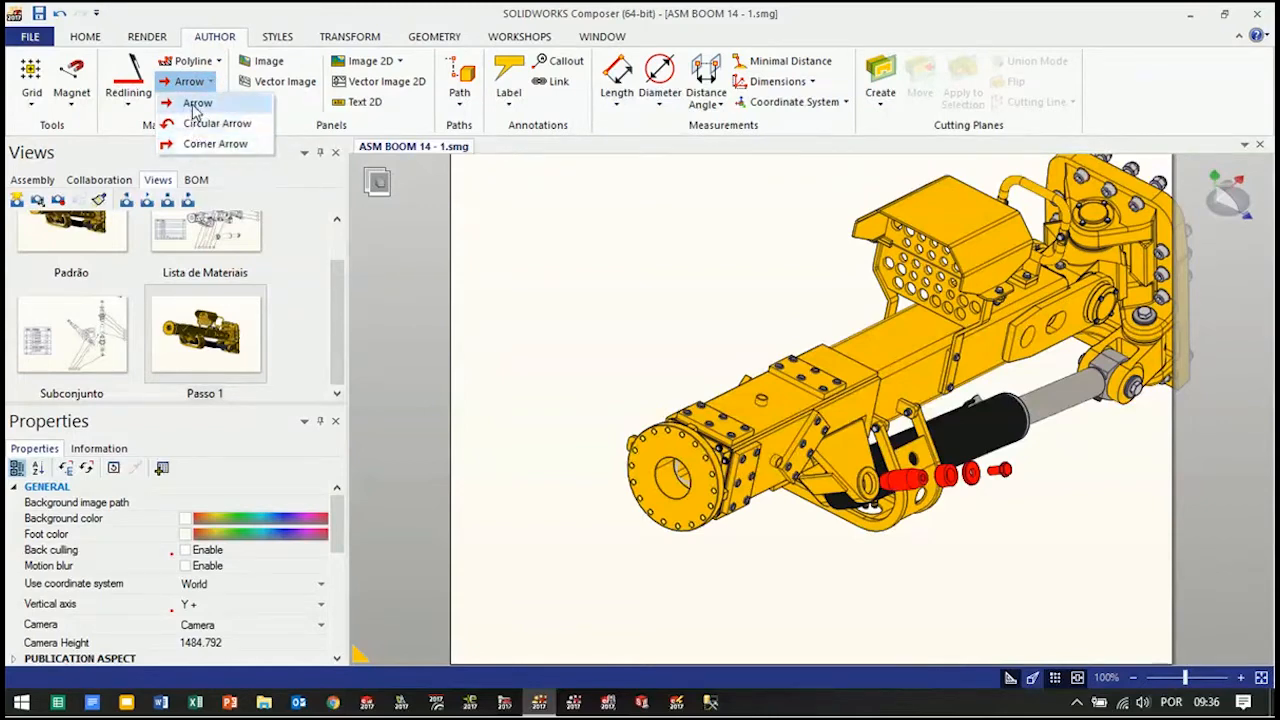
{"action": "left_click", "coordinate": [196, 104]}
{"action": "scroll", "coordinate": [1020, 512], "scroll_direction": "up", "scroll_amount": 4}
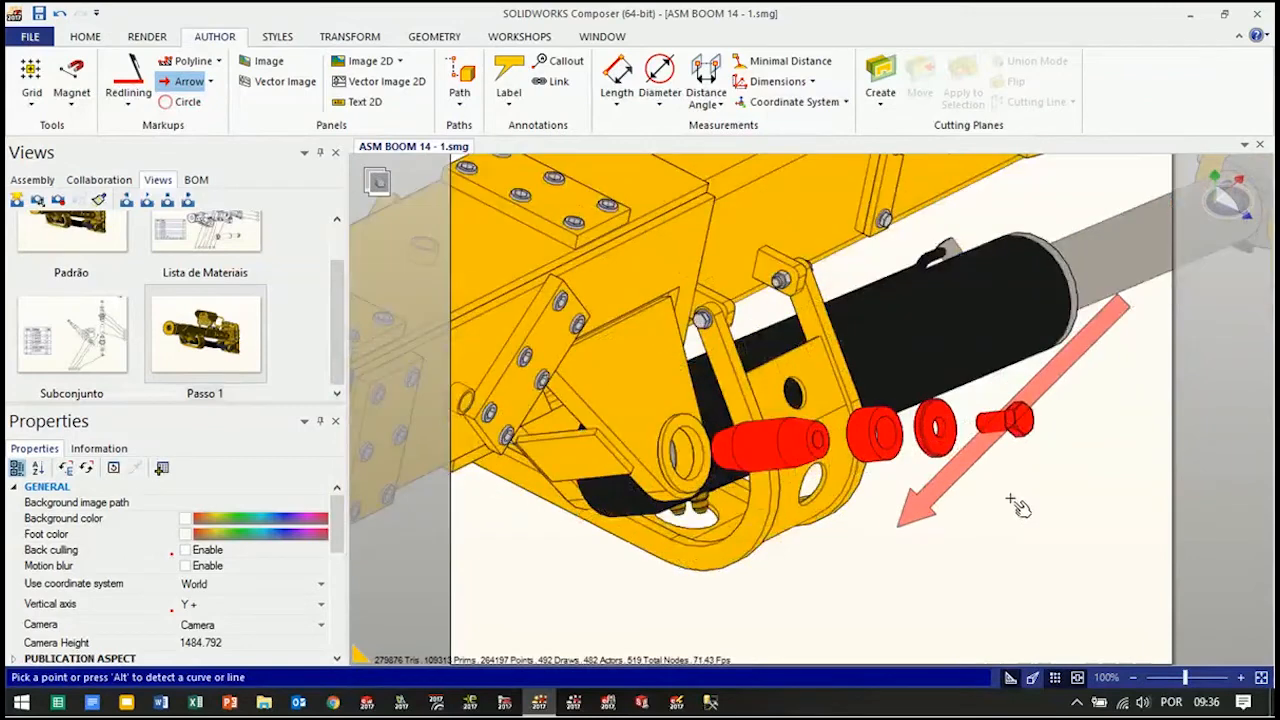
{"action": "scroll", "coordinate": [1010, 515], "scroll_direction": "up", "scroll_amount": 3}
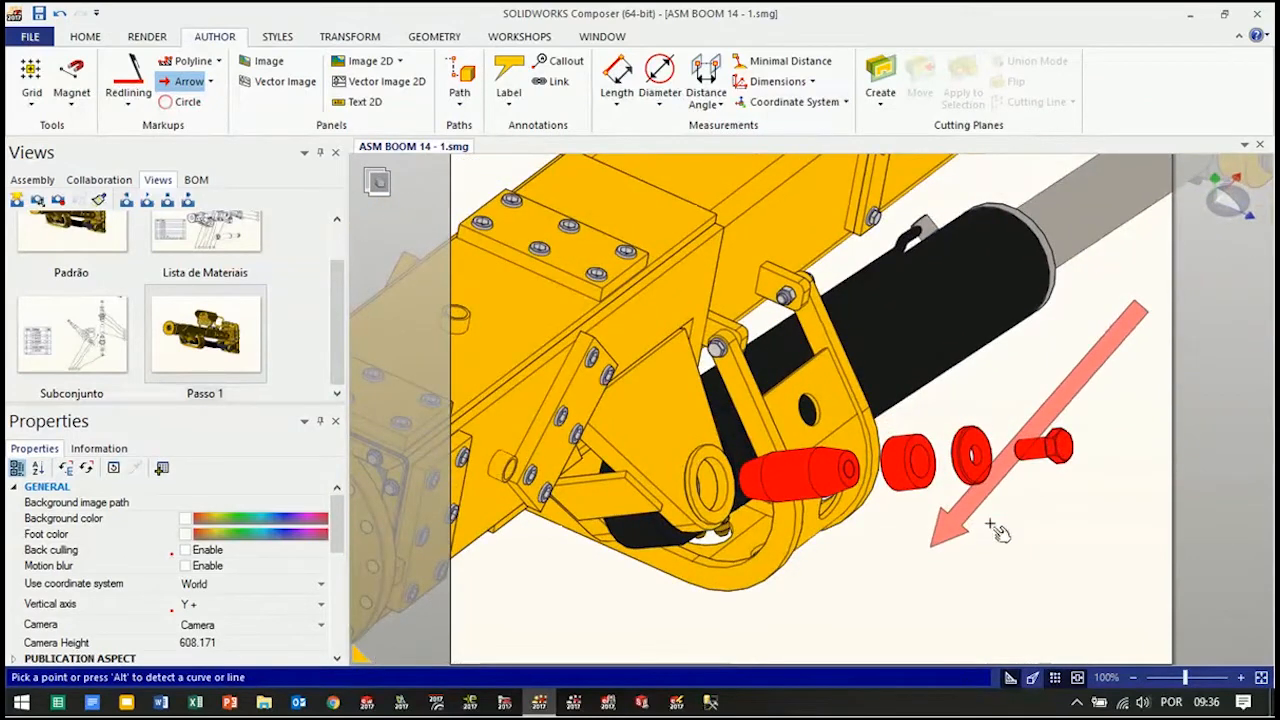
{"action": "left_click", "coordinate": [1027, 462]}
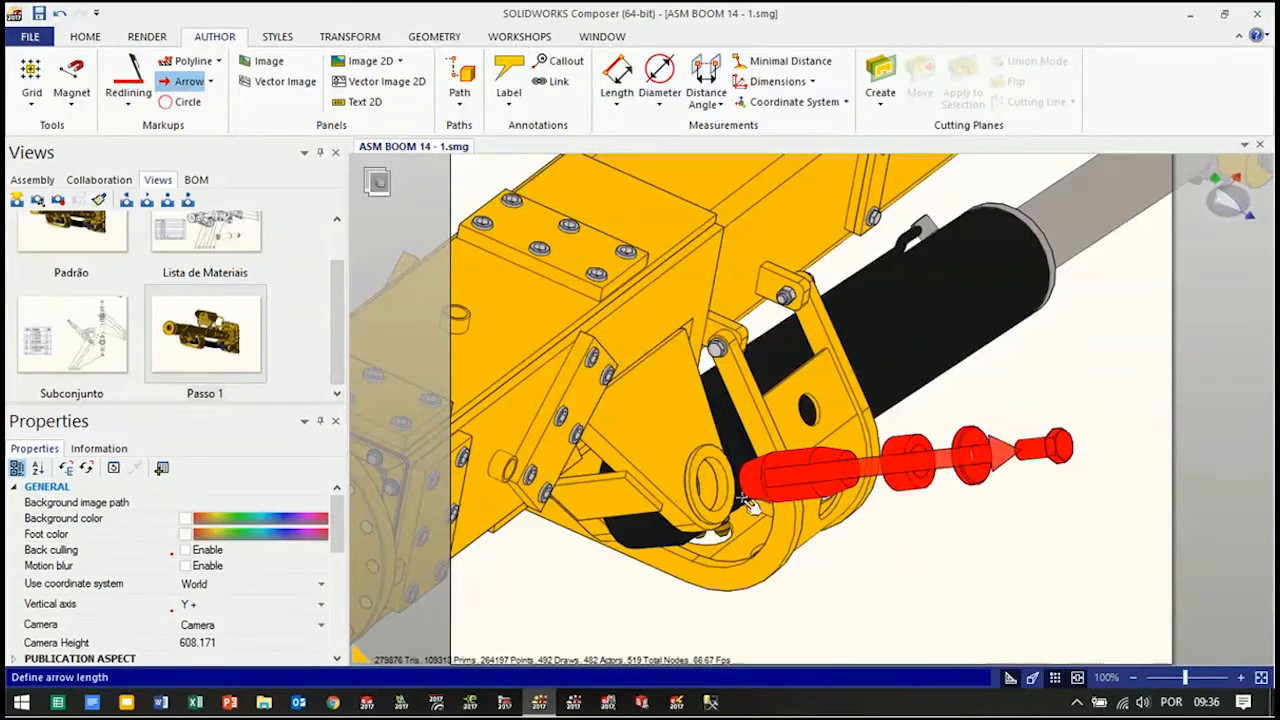
{"action": "key", "text": "alt"}
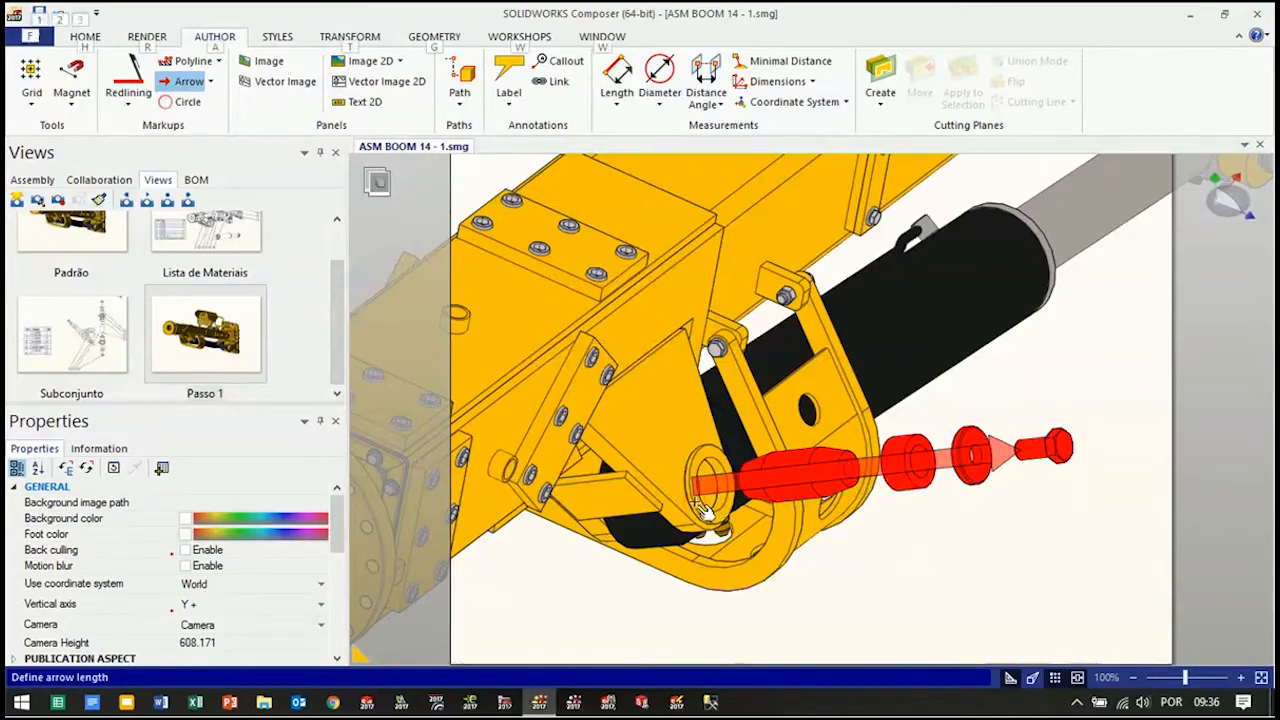
{"action": "left_click", "coordinate": [712, 528]}
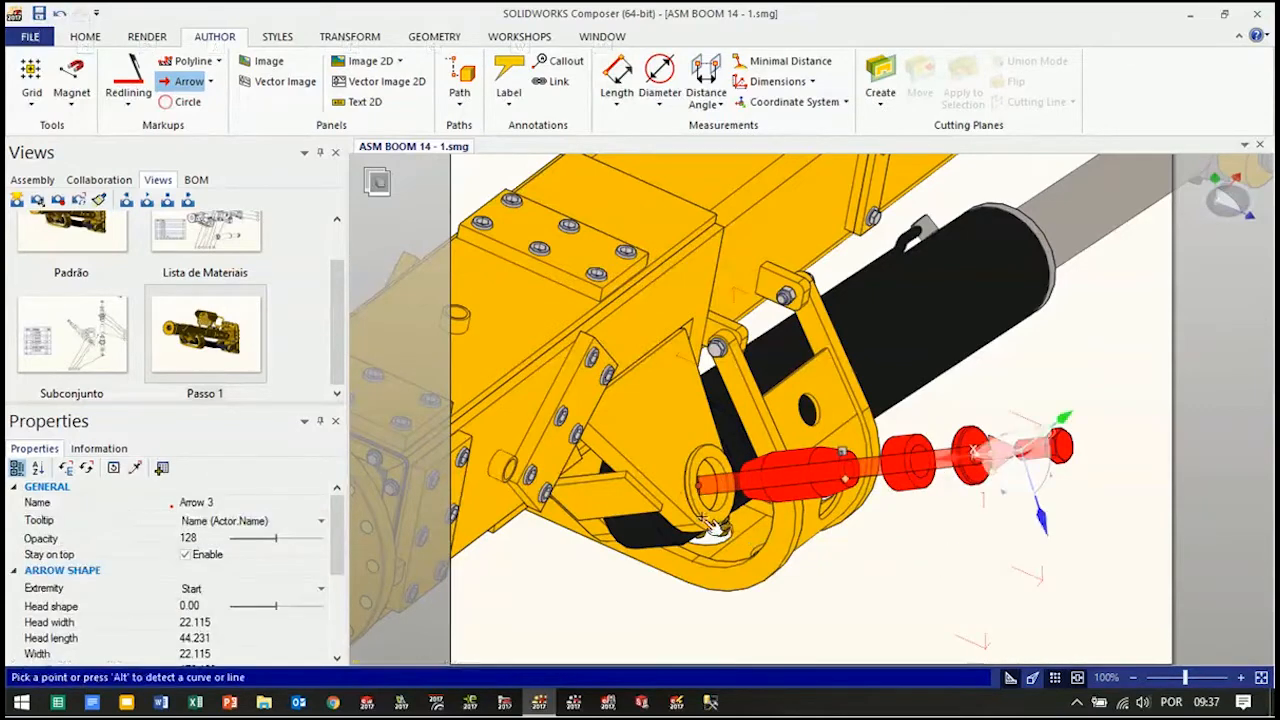
{"action": "key", "text": "Escape"}
Set the arrow's opacity to 255 and turn off its Stay on top option
{"action": "right_click_drag", "start_coordinate": [903, 575], "coordinate": [566, 585]}
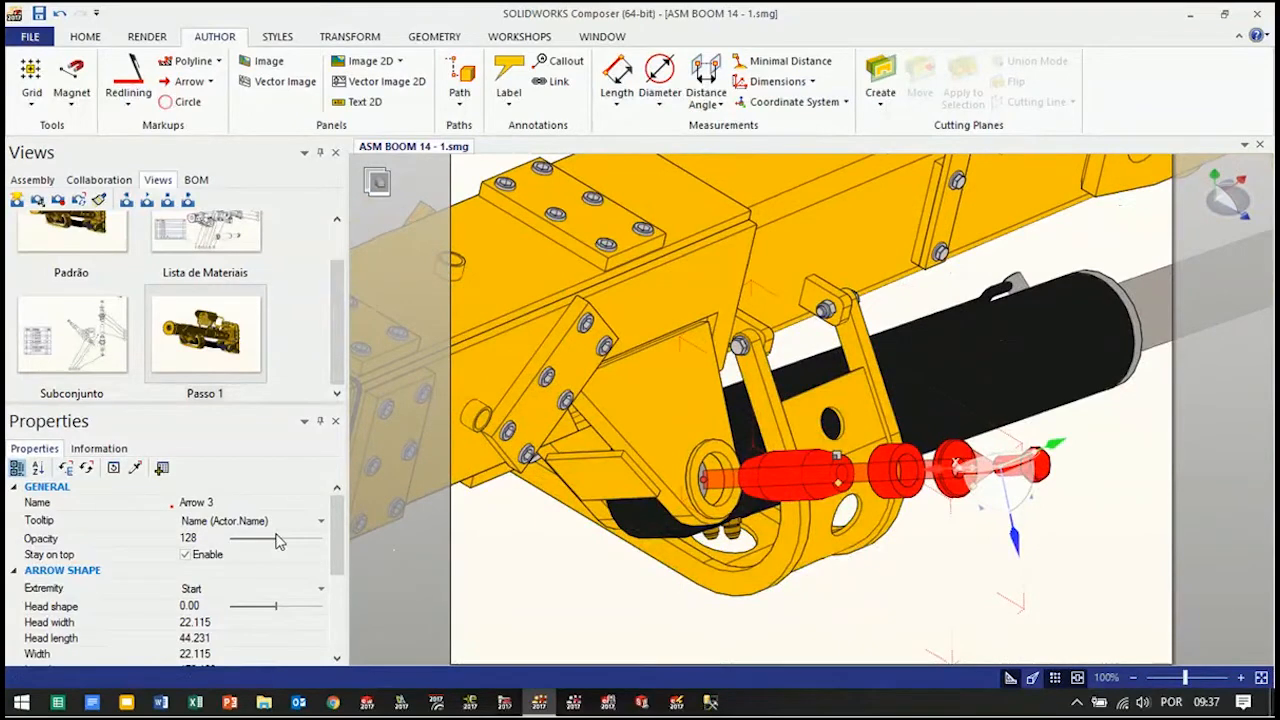
{"action": "left_click_drag", "start_coordinate": [276, 544], "coordinate": [325, 546]}
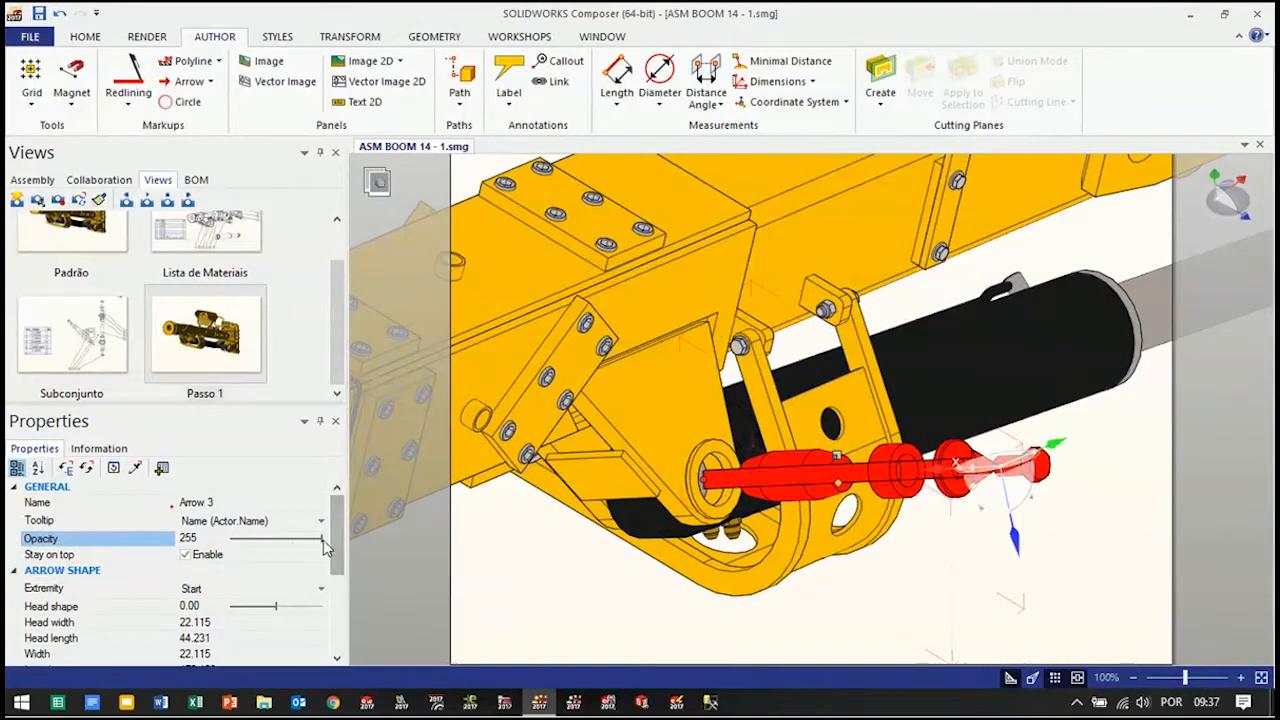
{"action": "left_click", "coordinate": [184, 556]}
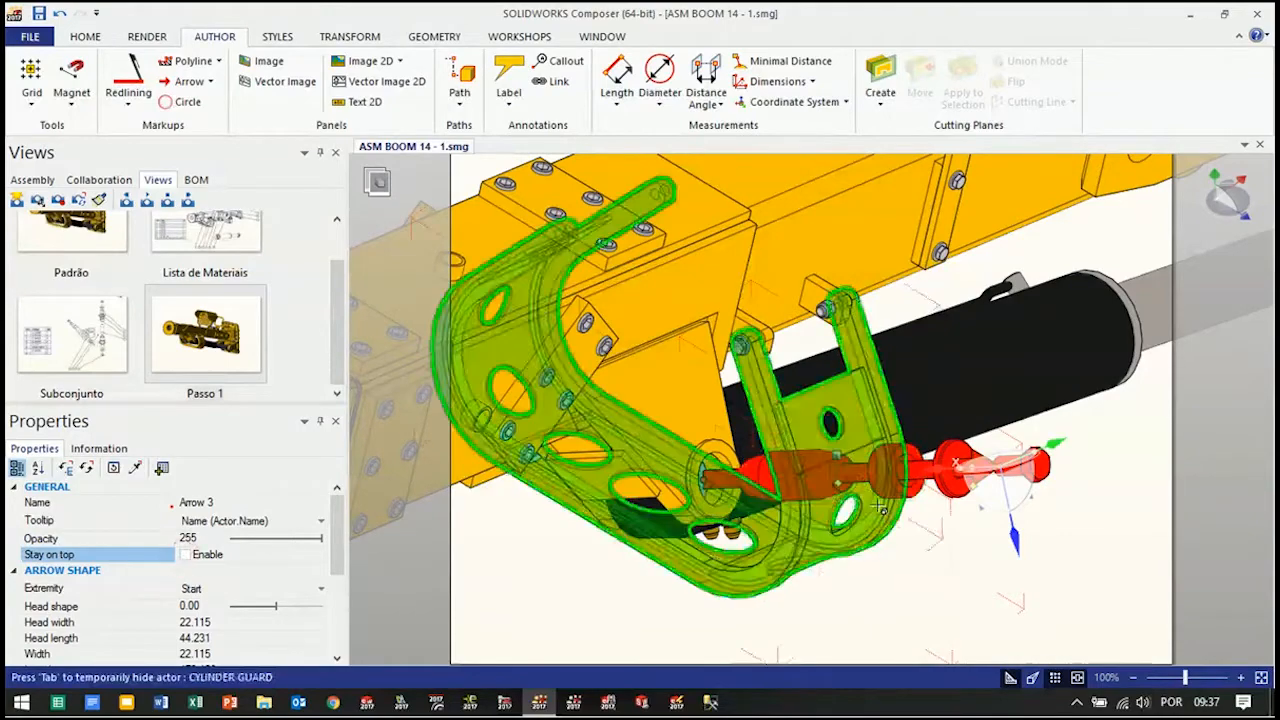
{"action": "left_click", "coordinate": [892, 619]}
{"action": "mouse_move", "coordinate": [892, 619]}
{"action": "left_mouse_down"}
{"action": "mouse_move", "coordinate": [926, 600]}
{"action": "mouse_move", "coordinate": [905, 597]}
{"action": "left_mouse_up"}
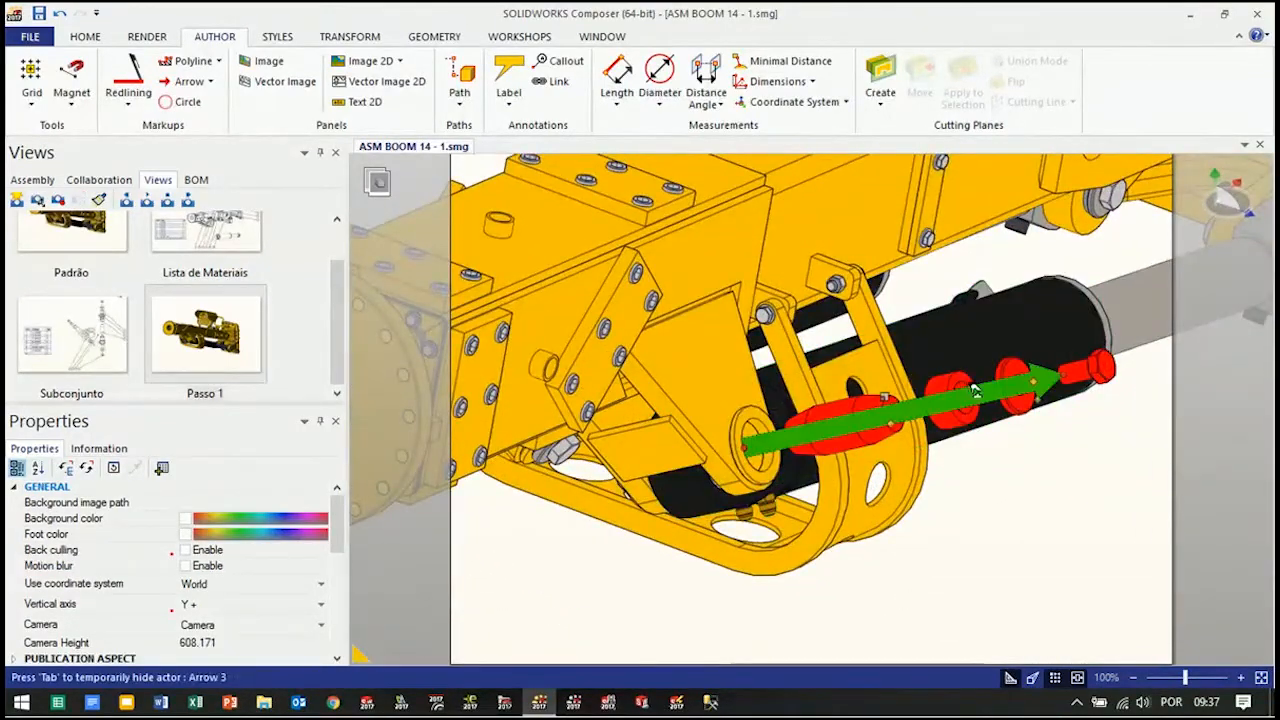
Change the arrow's background color to blue
{"action": "left_click", "coordinate": [978, 391]}
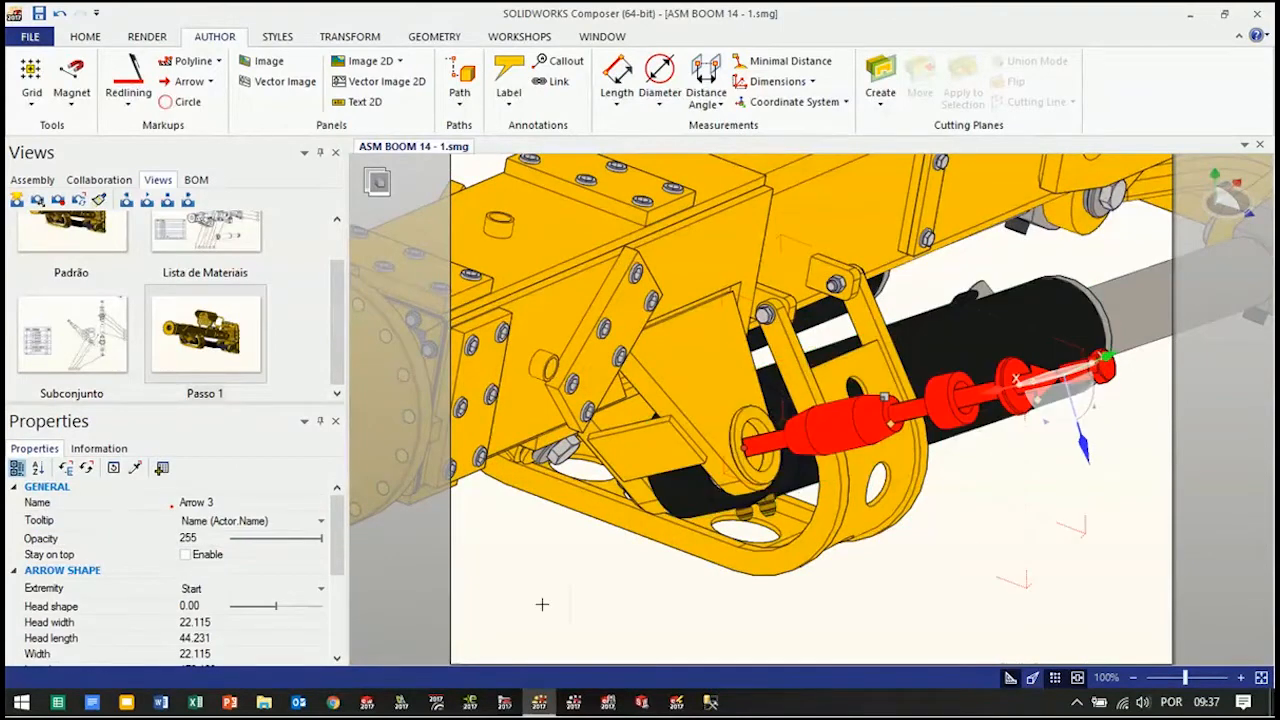
{"action": "left_click_drag", "start_coordinate": [334, 528], "coordinate": [330, 600]}
{"action": "left_click", "coordinate": [186, 527]}
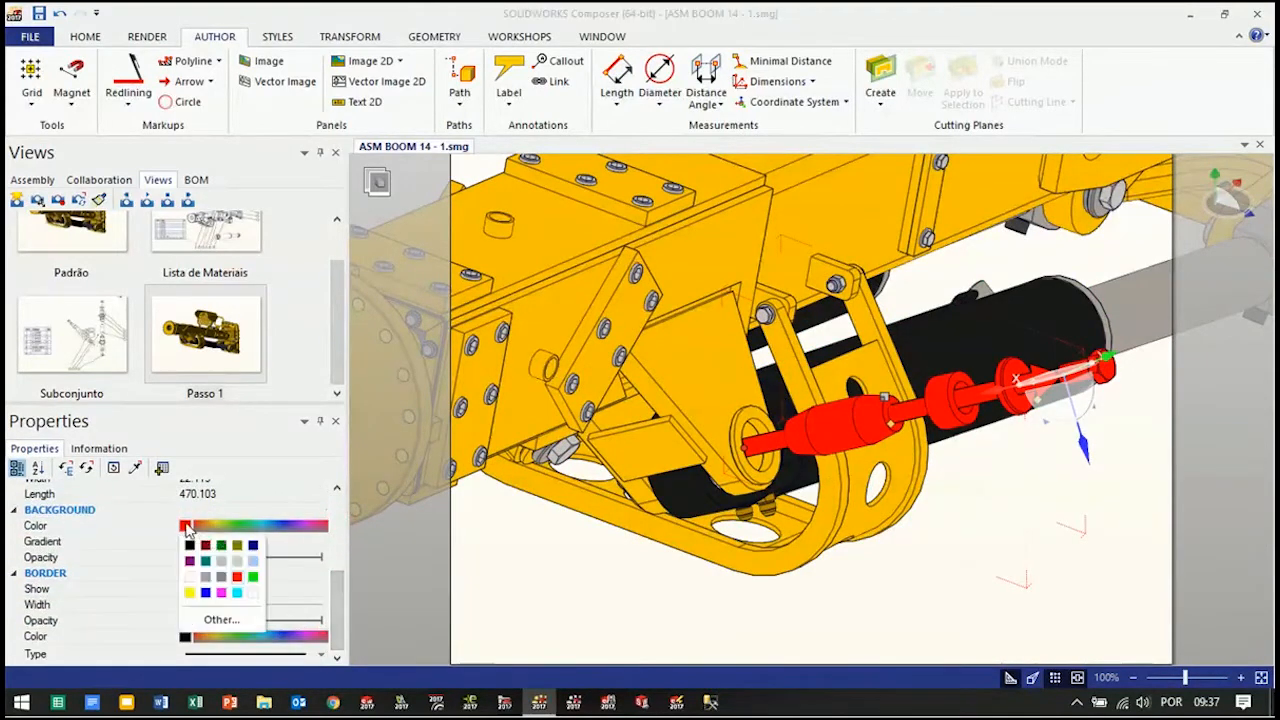
{"action": "left_click", "coordinate": [205, 592]}
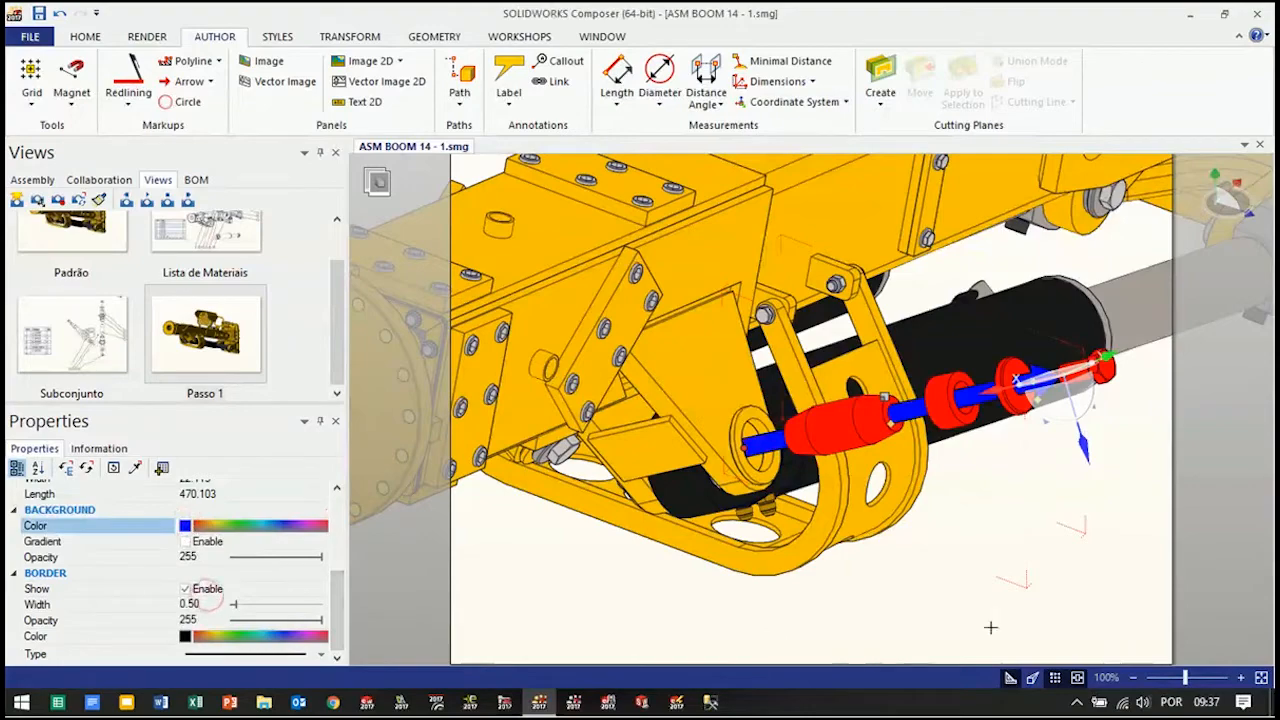
{"action": "left_click", "coordinate": [1086, 604]}
{"action": "mouse_move", "coordinate": [934, 586]}
{"action": "right_mouse_down"}
{"action": "mouse_move", "coordinate": [926, 569]}
{"action": "mouse_move", "coordinate": [920, 586]}
{"action": "right_mouse_up"}
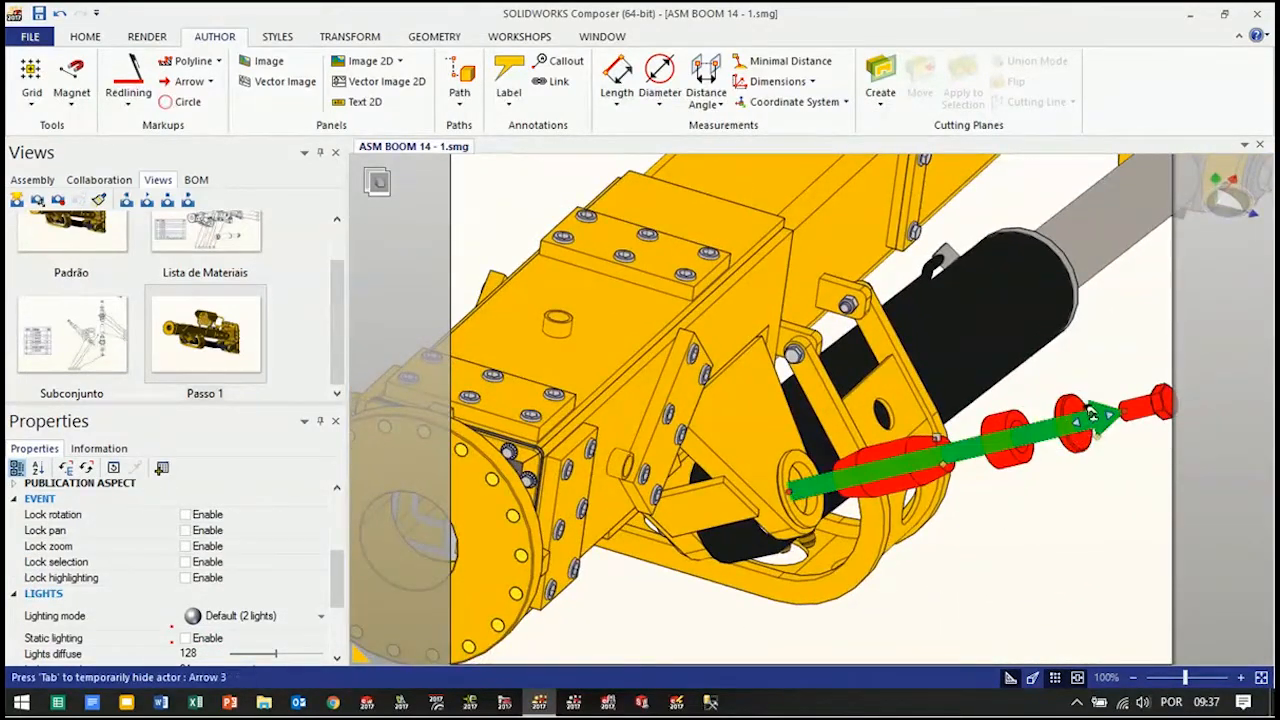
Extend the blue arrow along the pin axis so its head passes the hex screw and its tail starts in the bore
{"action": "left_click", "coordinate": [1087, 413]}
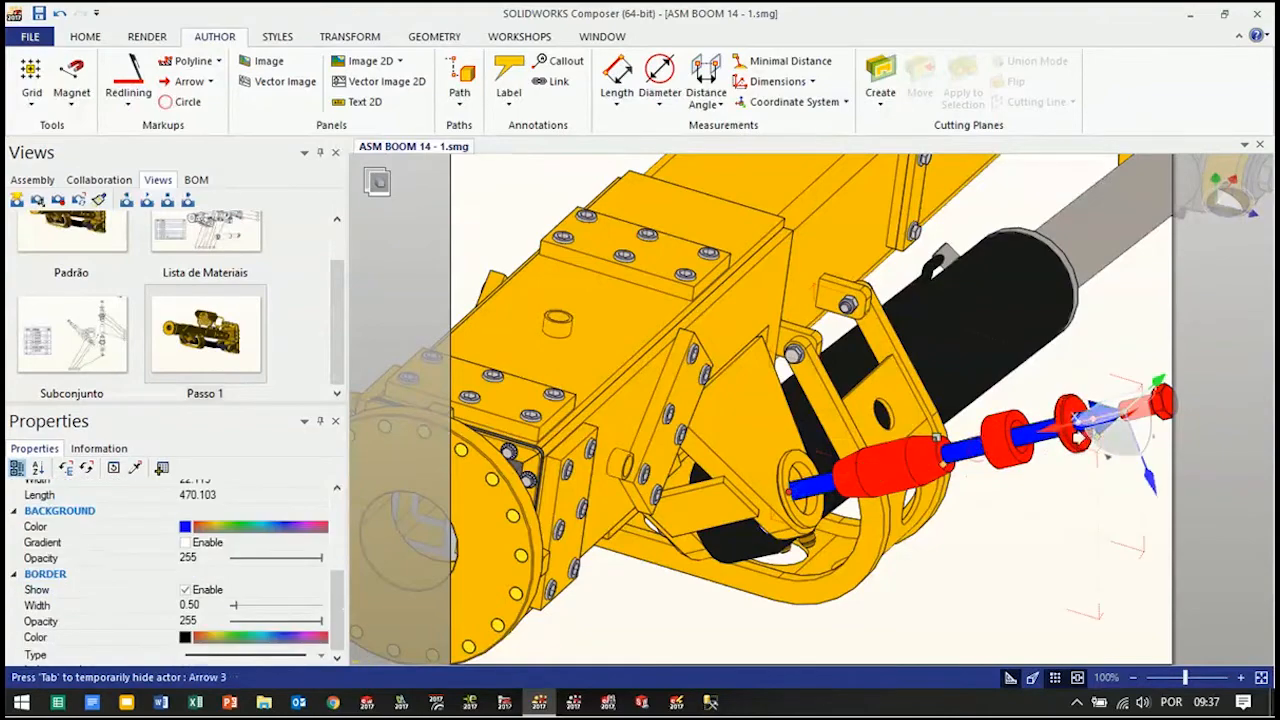
{"action": "right_click_drag", "start_coordinate": [1087, 413], "coordinate": [1060, 488]}
{"action": "left_click_drag", "start_coordinate": [1031, 446], "coordinate": [1110, 445]}
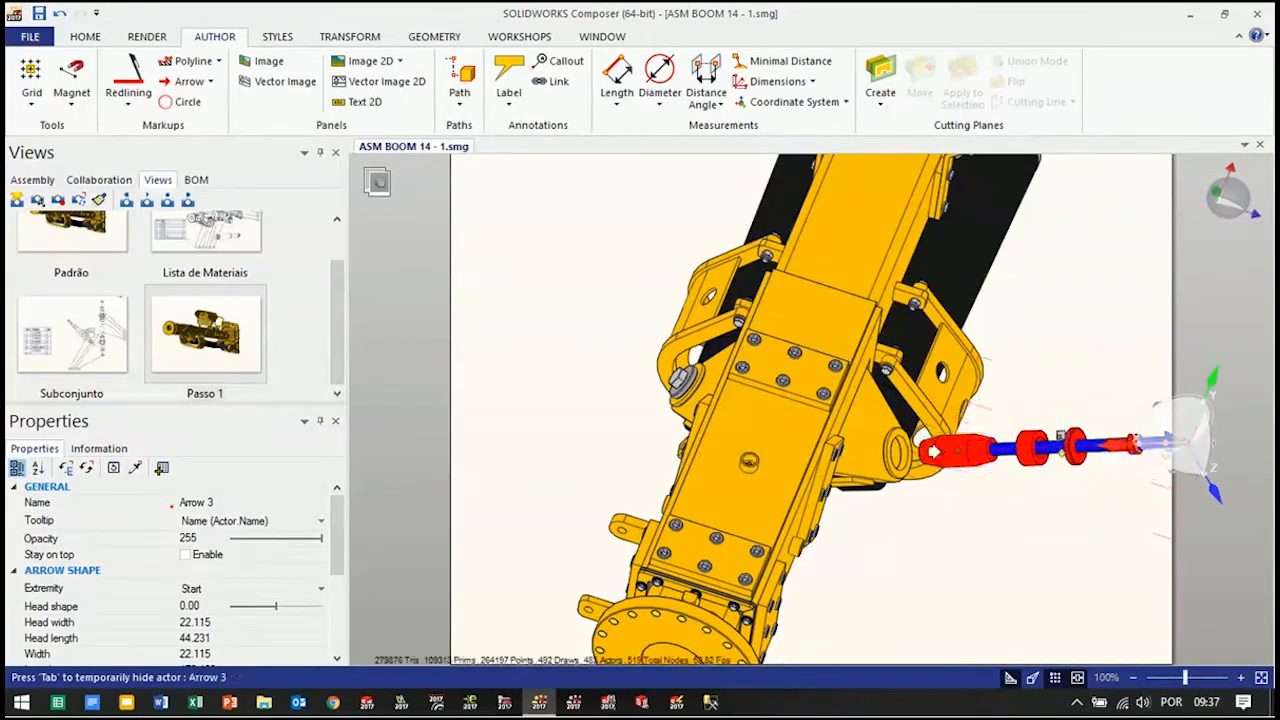
{"action": "key", "text": "alt"}
{"action": "left_click_drag", "start_coordinate": [885, 457], "coordinate": [893, 457], "text": "alt"}
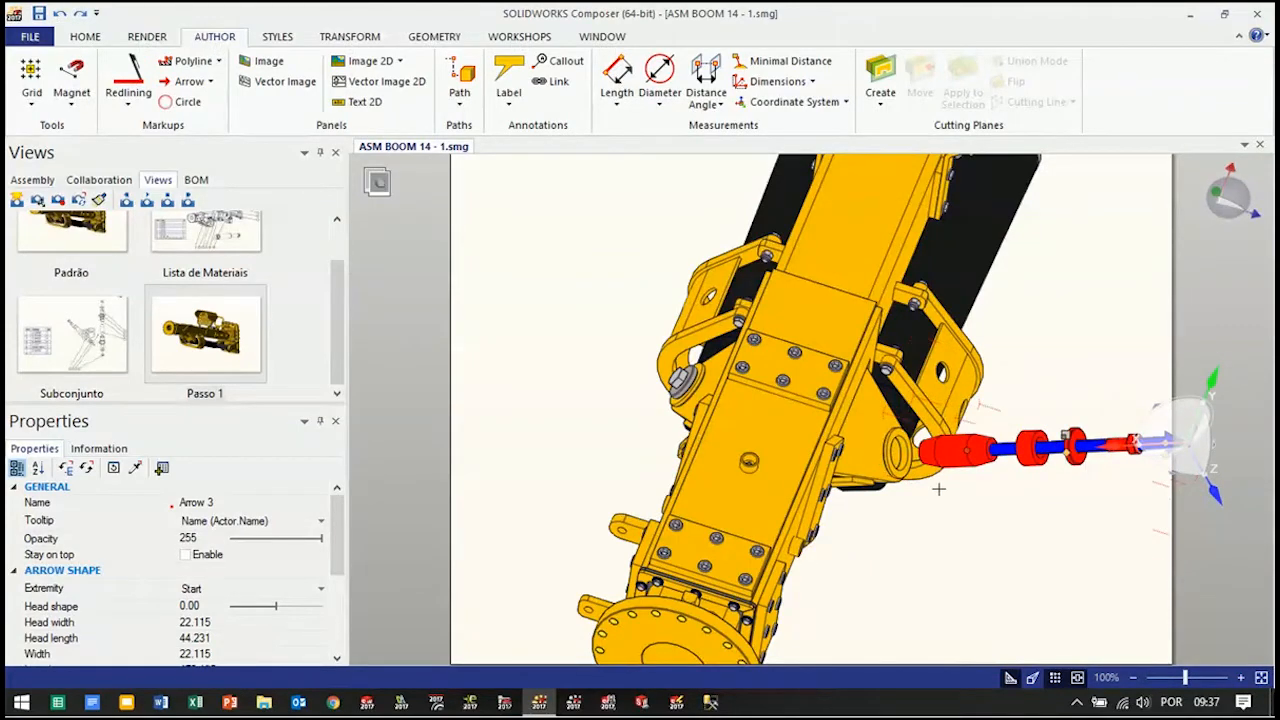
{"action": "key", "text": "alt"}
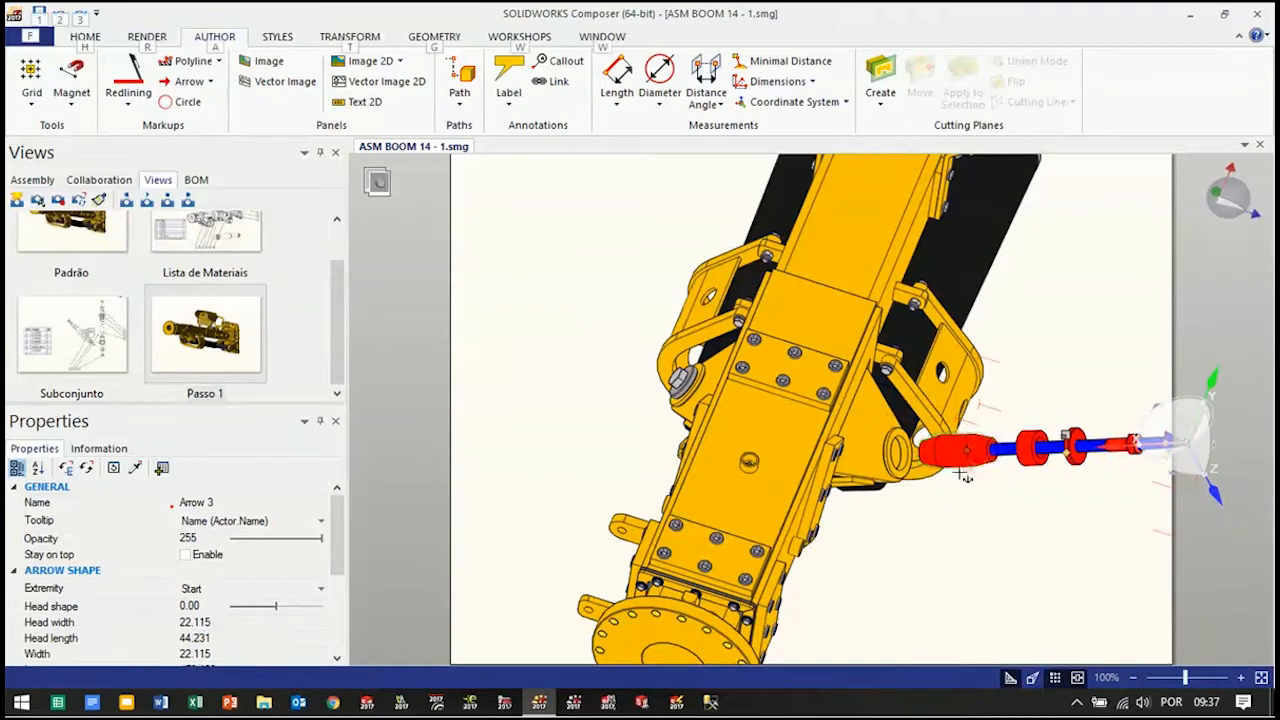
{"action": "left_click_drag", "start_coordinate": [960, 456], "coordinate": [938, 485], "text": "alt"}
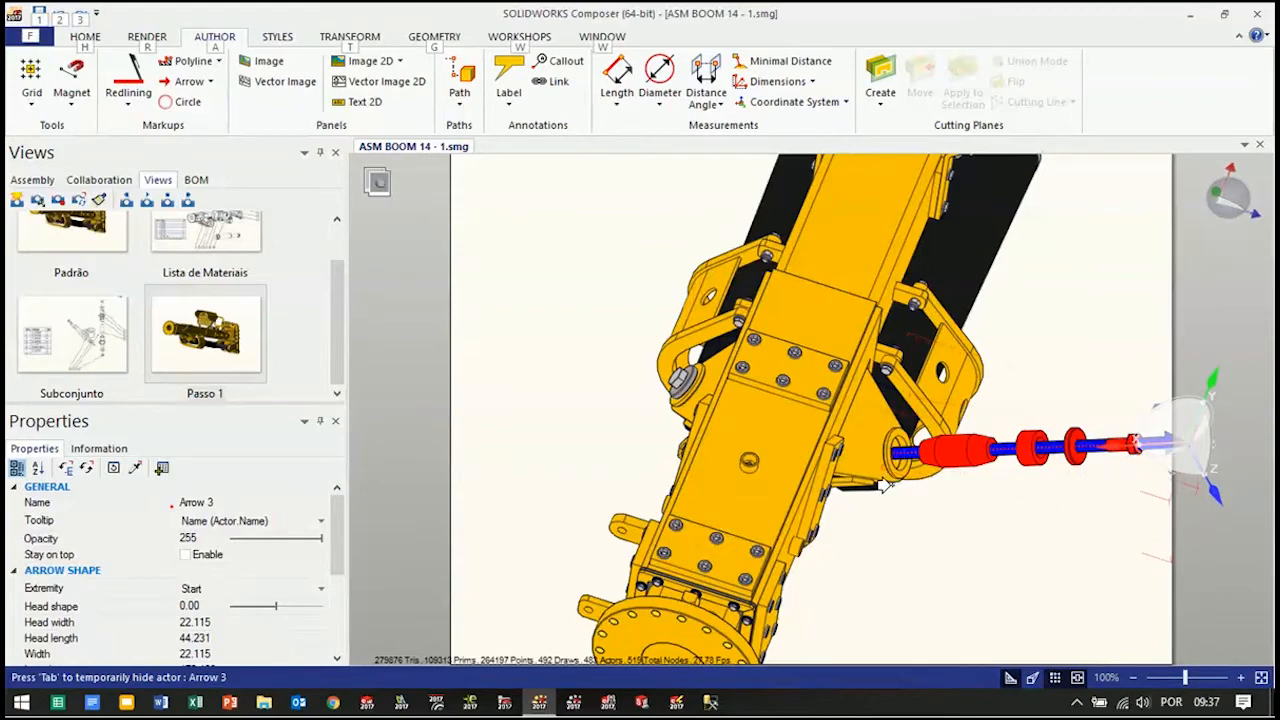
Frame the whole boom assembly on the page and update the Passo 1 view with the current scene
{"action": "left_click", "coordinate": [950, 574]}
{"action": "scroll", "coordinate": [951, 574], "scroll_direction": "down", "scroll_amount": 2}
{"action": "right_click_drag", "start_coordinate": [951, 577], "coordinate": [926, 538]}
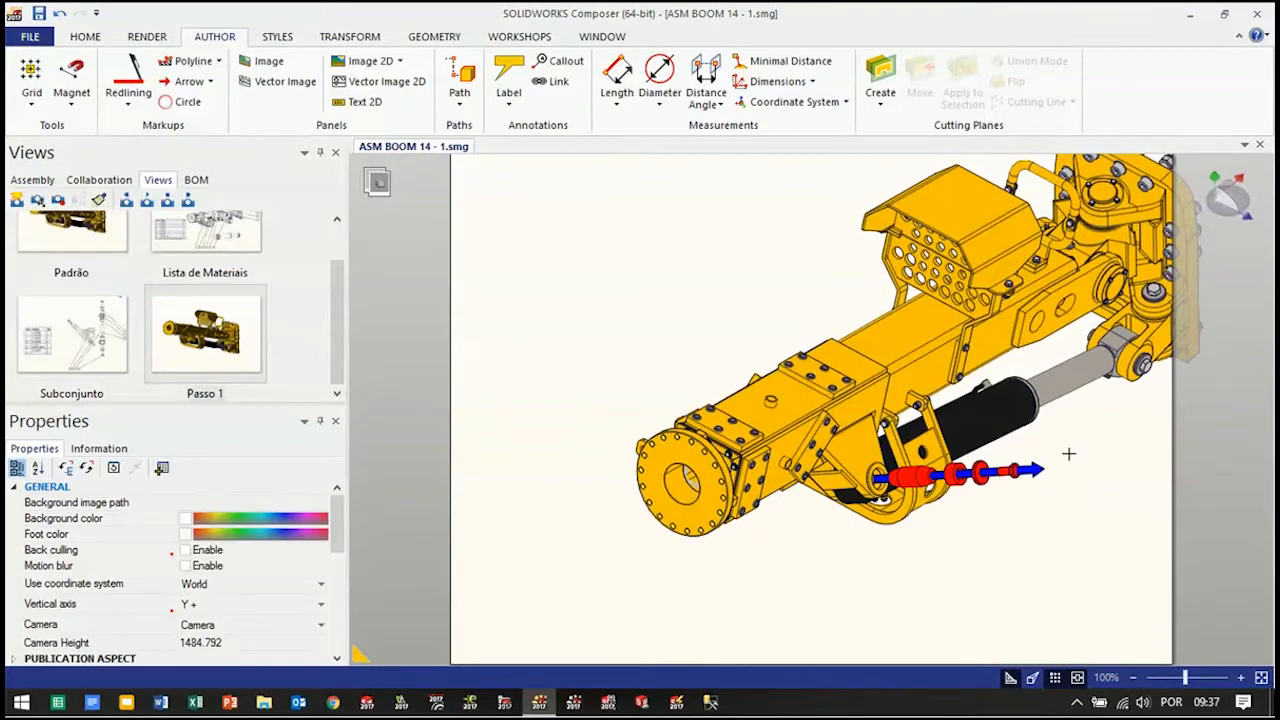
{"action": "mouse_move", "coordinate": [1090, 417]}
{"action": "right_mouse_down"}
{"action": "mouse_move", "coordinate": [1064, 420]}
{"action": "mouse_move", "coordinate": [1090, 430]}
{"action": "right_mouse_up"}
{"action": "scroll", "coordinate": [1113, 347], "scroll_direction": "down", "scroll_amount": 2}
{"action": "scroll", "coordinate": [1145, 326], "scroll_direction": "up", "scroll_amount": 3}
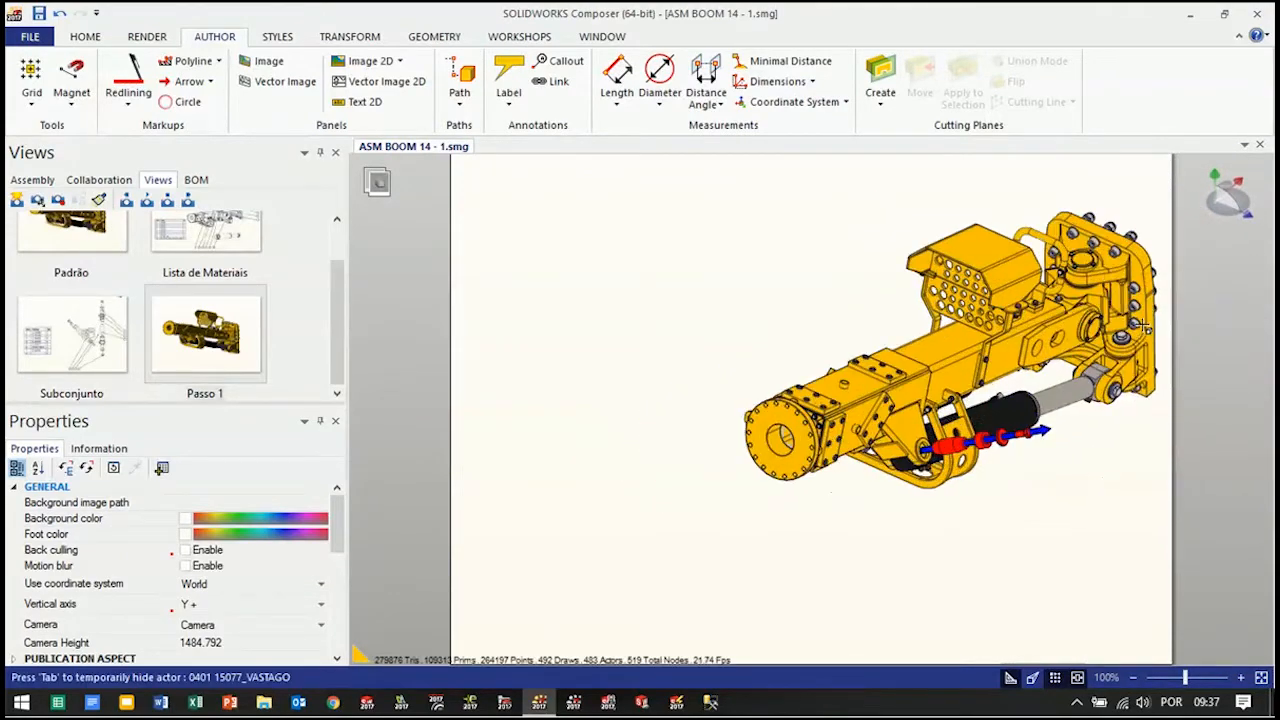
{"action": "mouse_move", "coordinate": [1070, 480]}
{"action": "right_mouse_down"}
{"action": "mouse_move", "coordinate": [1055, 459]}
{"action": "mouse_move", "coordinate": [1063, 477]}
{"action": "right_mouse_up"}
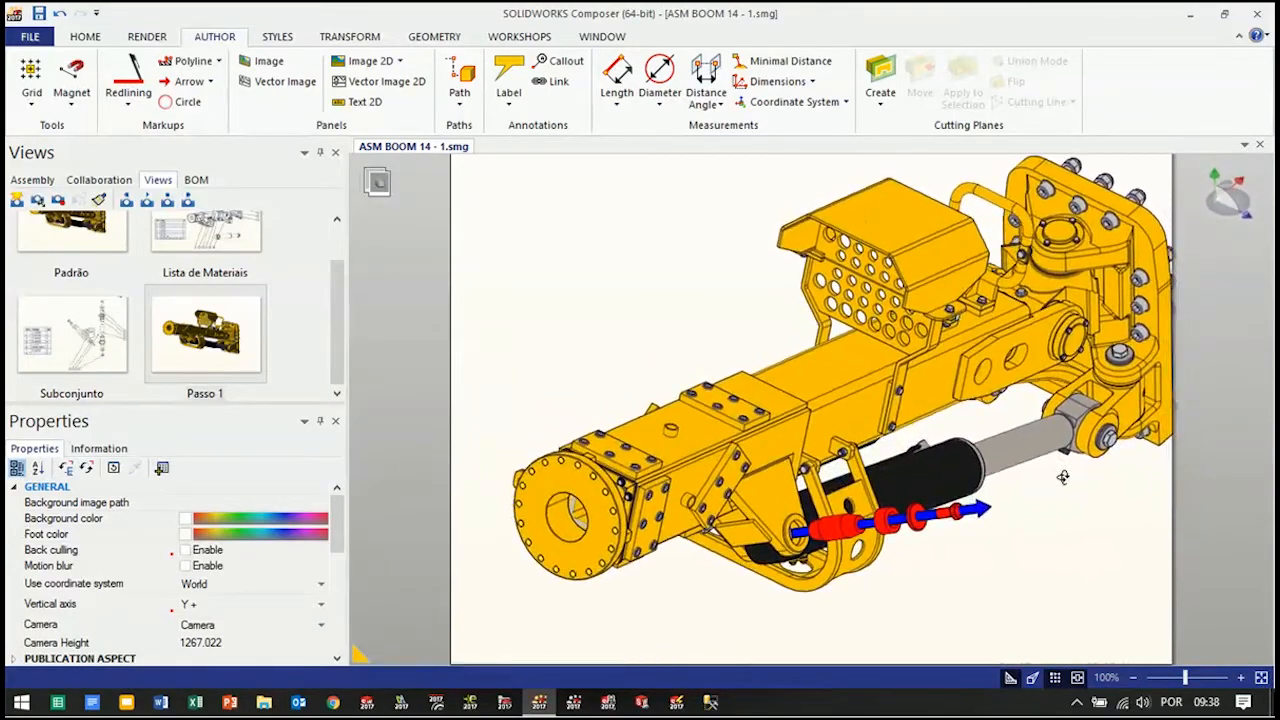
{"action": "scroll", "coordinate": [1059, 545], "scroll_direction": "down", "scroll_amount": 2}
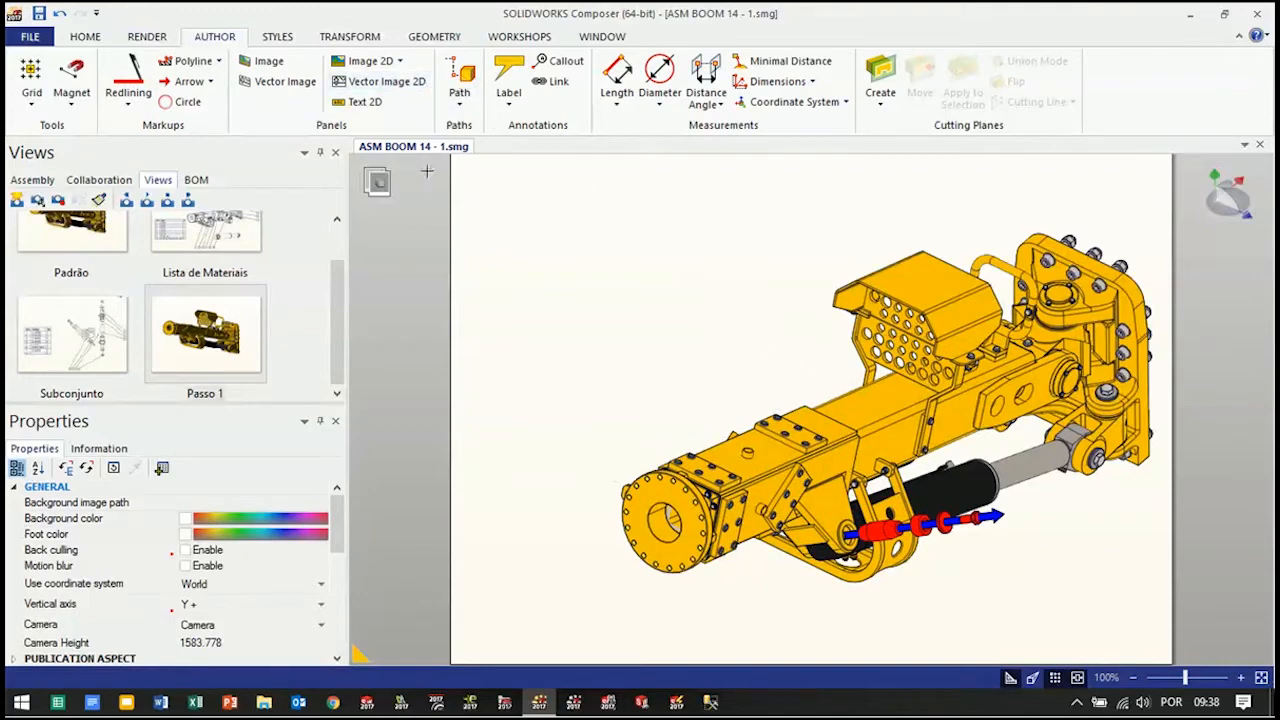
{"action": "left_click", "coordinate": [60, 202]}
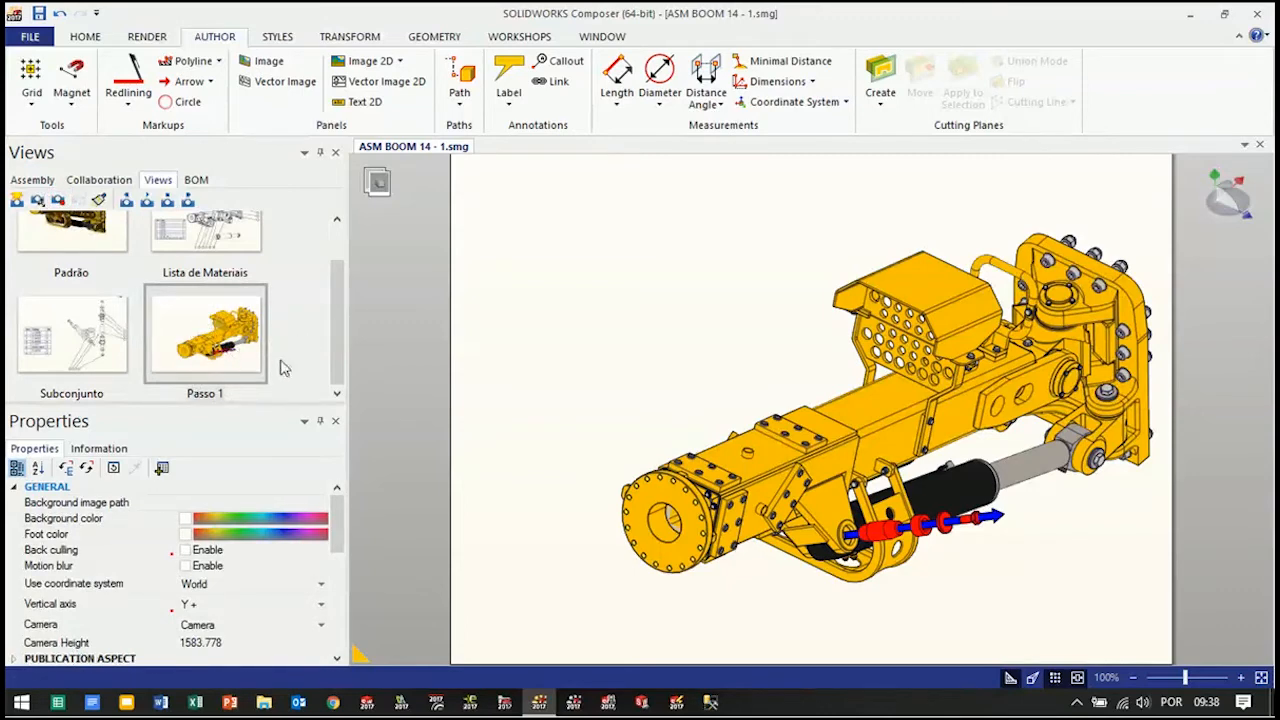
Create a new view from the current scene and name it Passo 2
{"action": "left_click", "coordinate": [17, 201]}
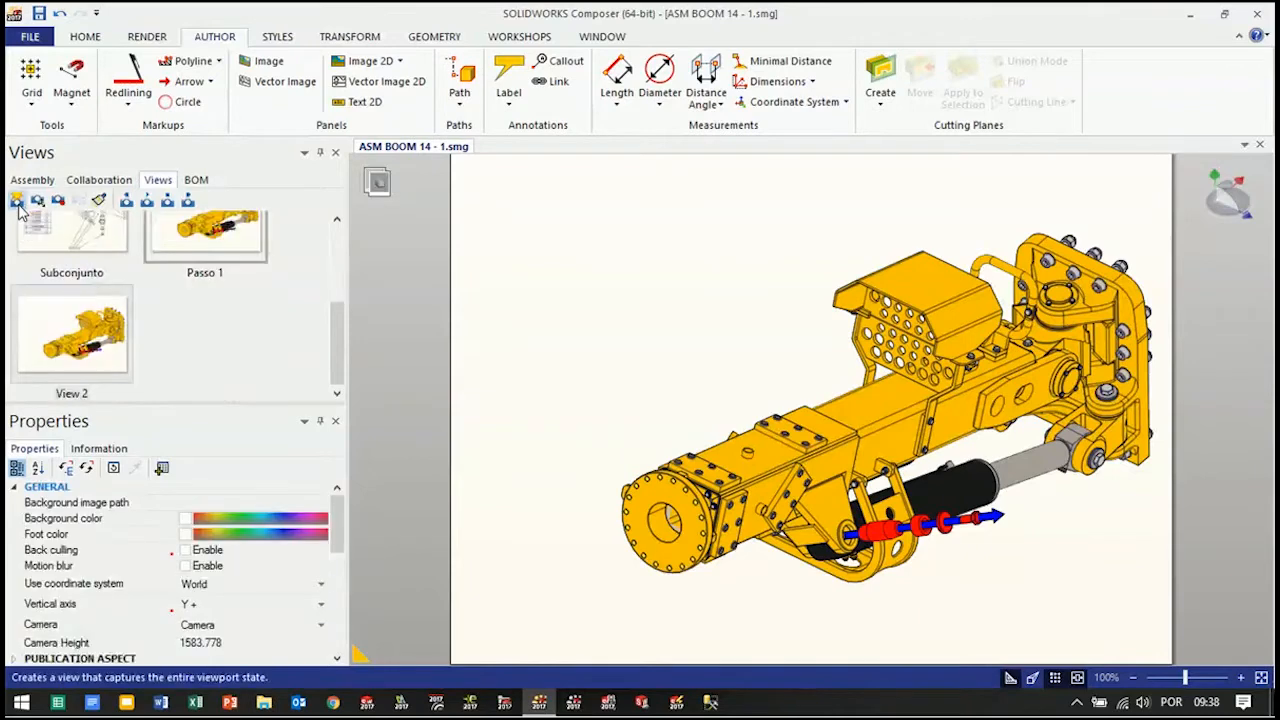
{"action": "left_click", "coordinate": [68, 395]}
{"action": "left_click", "coordinate": [68, 395]}
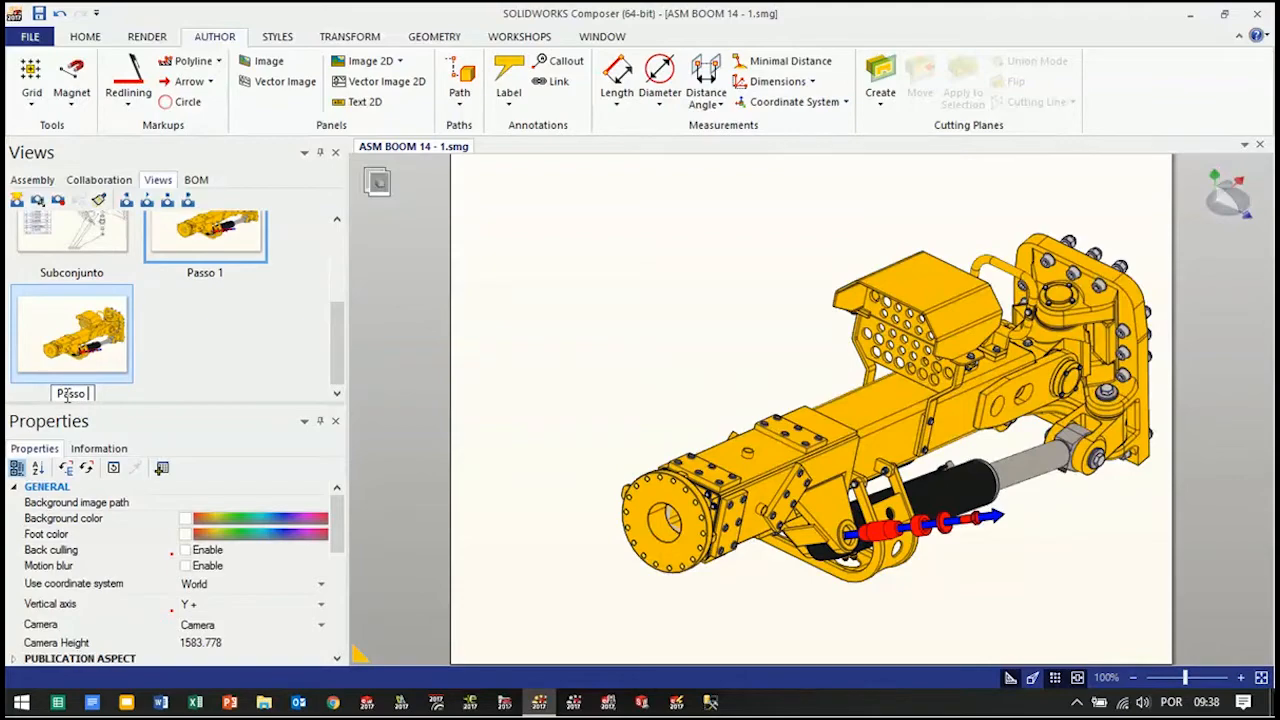
{"action": "type", "text": "Passo 2"}
{"action": "left_click", "coordinate": [600, 336]}
Hide the exploded bushing, washer and hex screw, leaving the pin and the arrow shown
{"action": "left_click_drag", "start_coordinate": [971, 571], "coordinate": [887, 618]}
{"action": "scroll", "coordinate": [1087, 470], "scroll_direction": "up", "scroll_amount": 3}
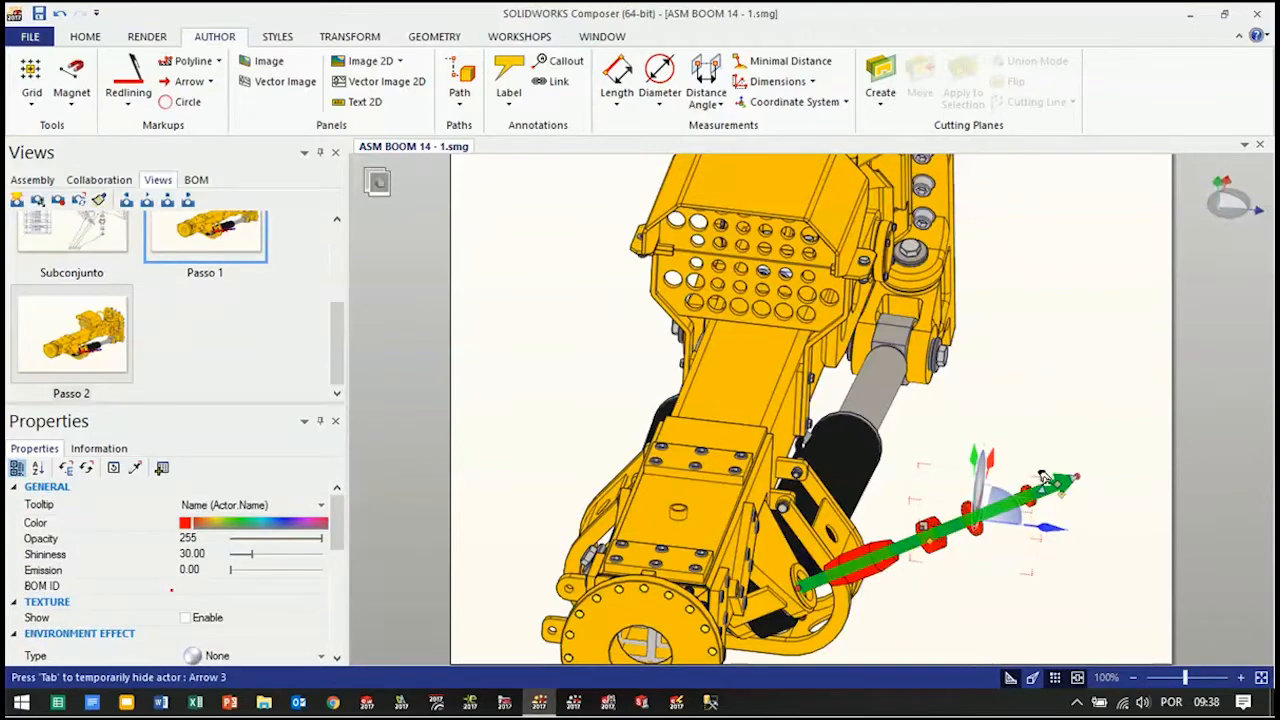
{"action": "right_click", "coordinate": [1043, 390]}
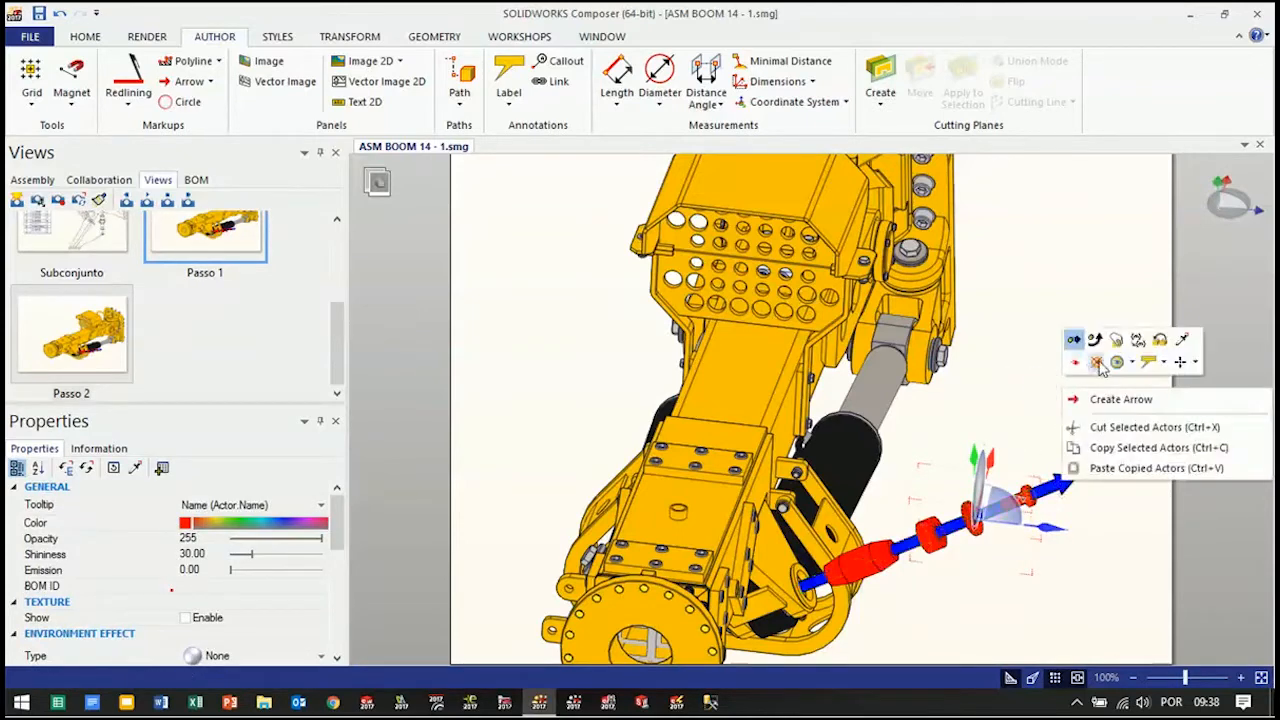
{"action": "left_click", "coordinate": [1133, 364]}
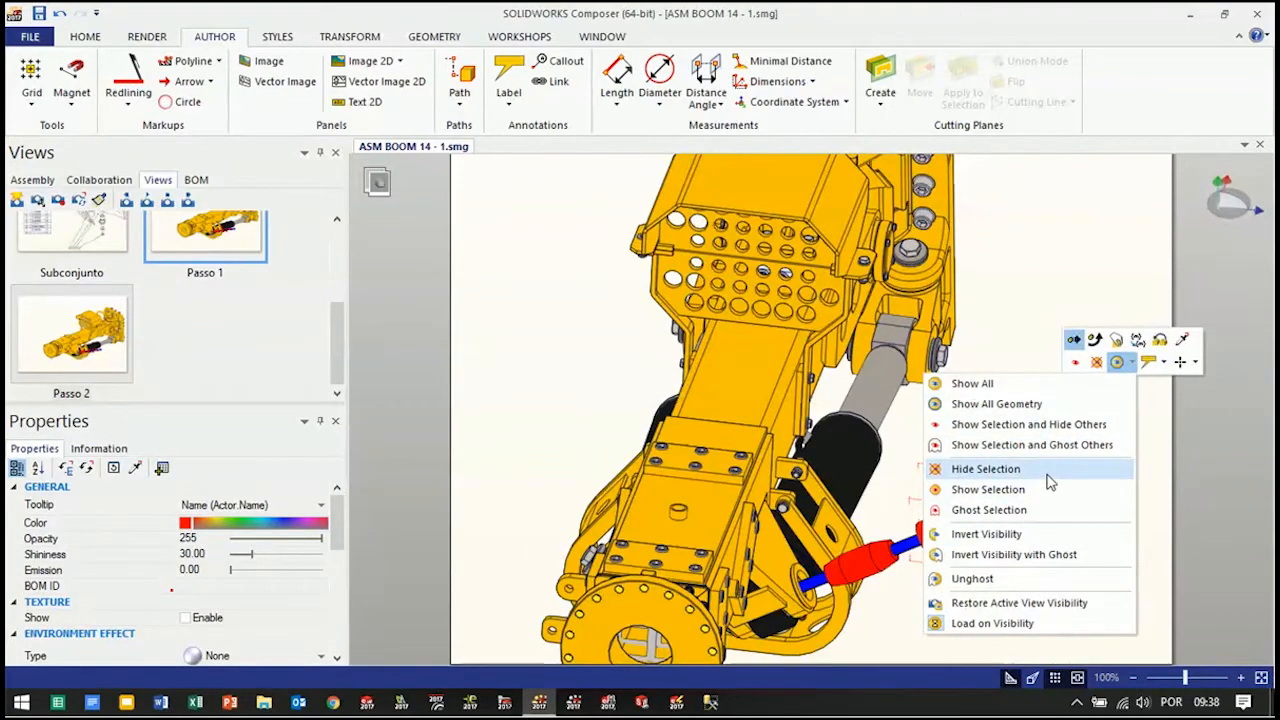
{"action": "left_click", "coordinate": [1048, 477]}
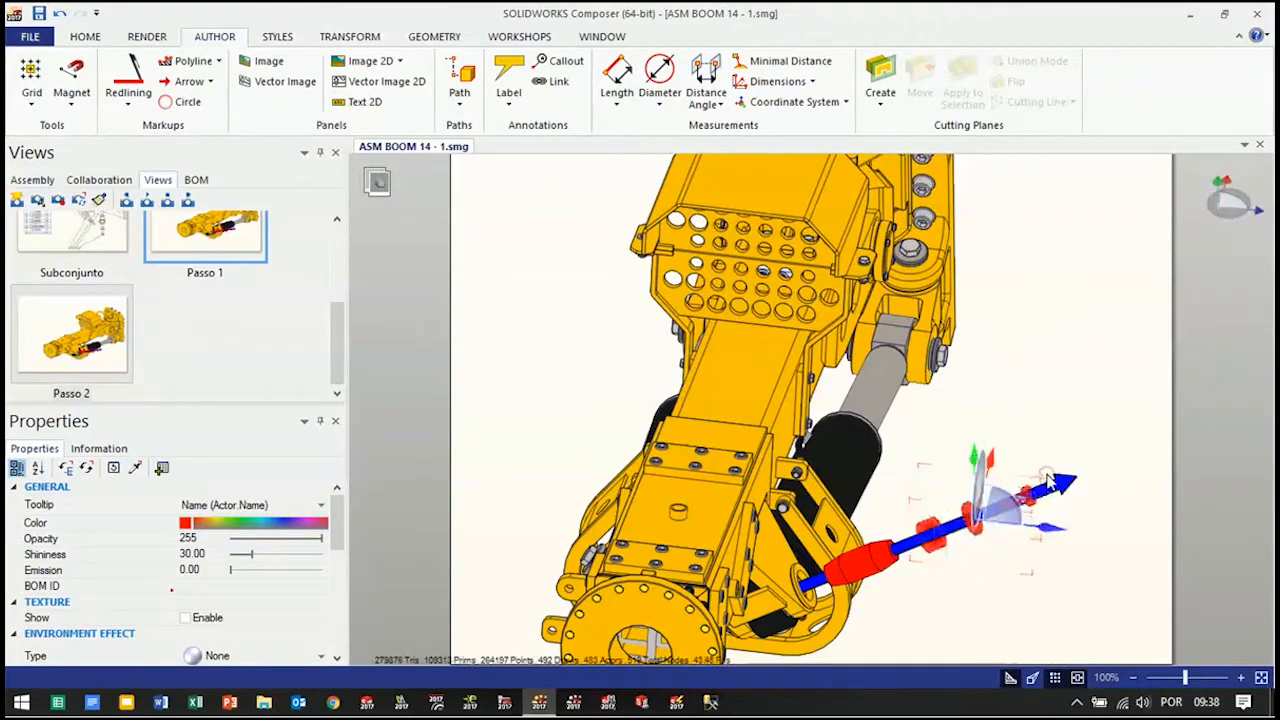
{"action": "left_click", "coordinate": [968, 612]}
Hide the red pin together with the blue arrow running through it
{"action": "left_click", "coordinate": [958, 539]}
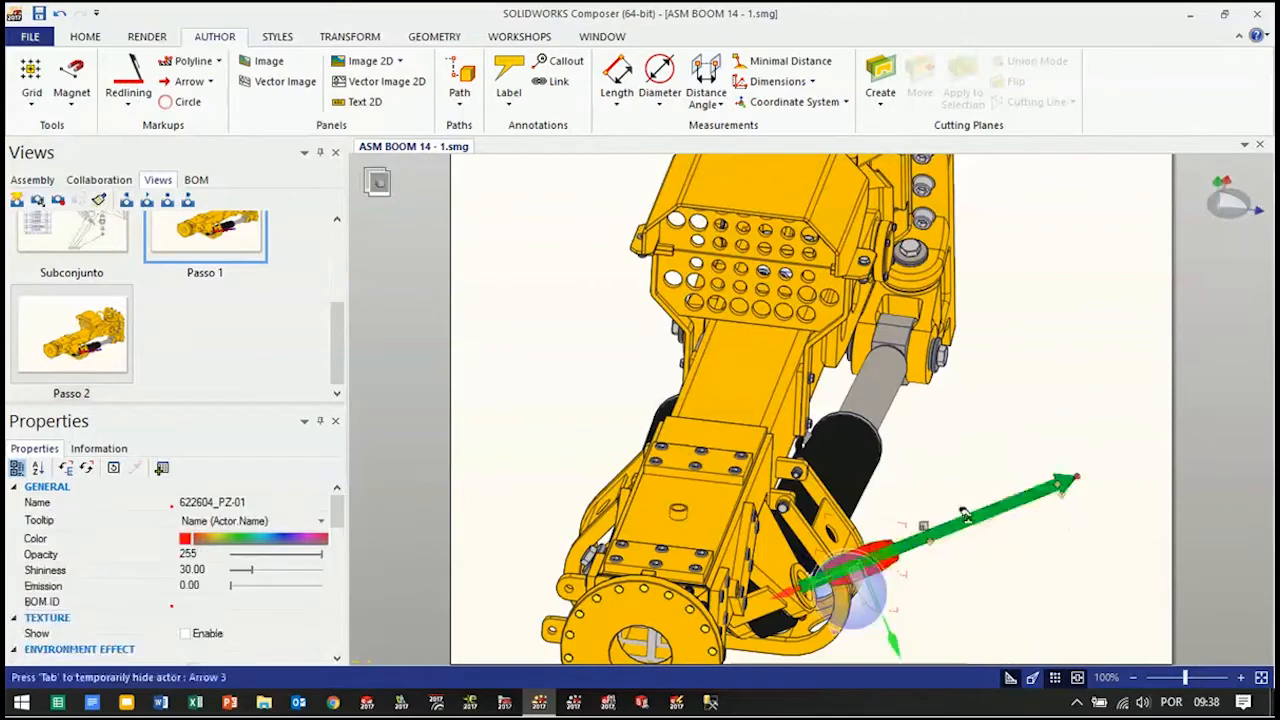
{"action": "left_click", "coordinate": [1018, 487]}
{"action": "right_click", "coordinate": [1025, 488]}
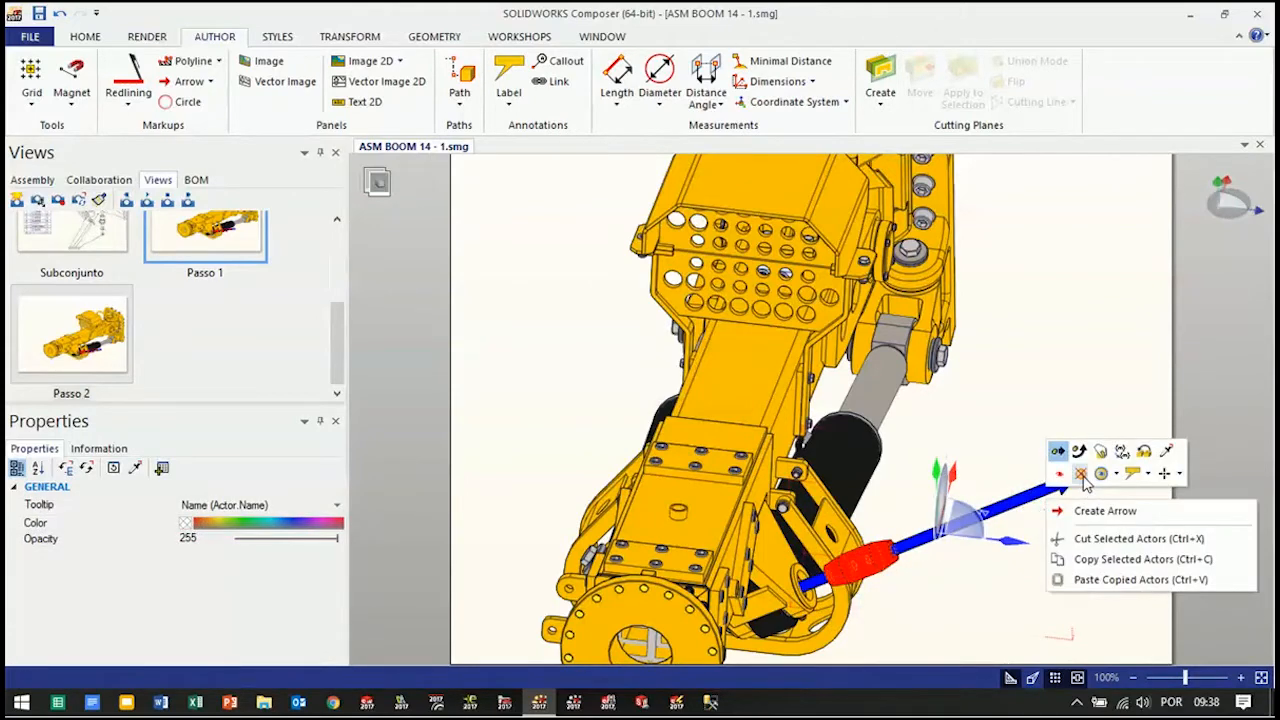
{"action": "left_click", "coordinate": [1081, 474]}
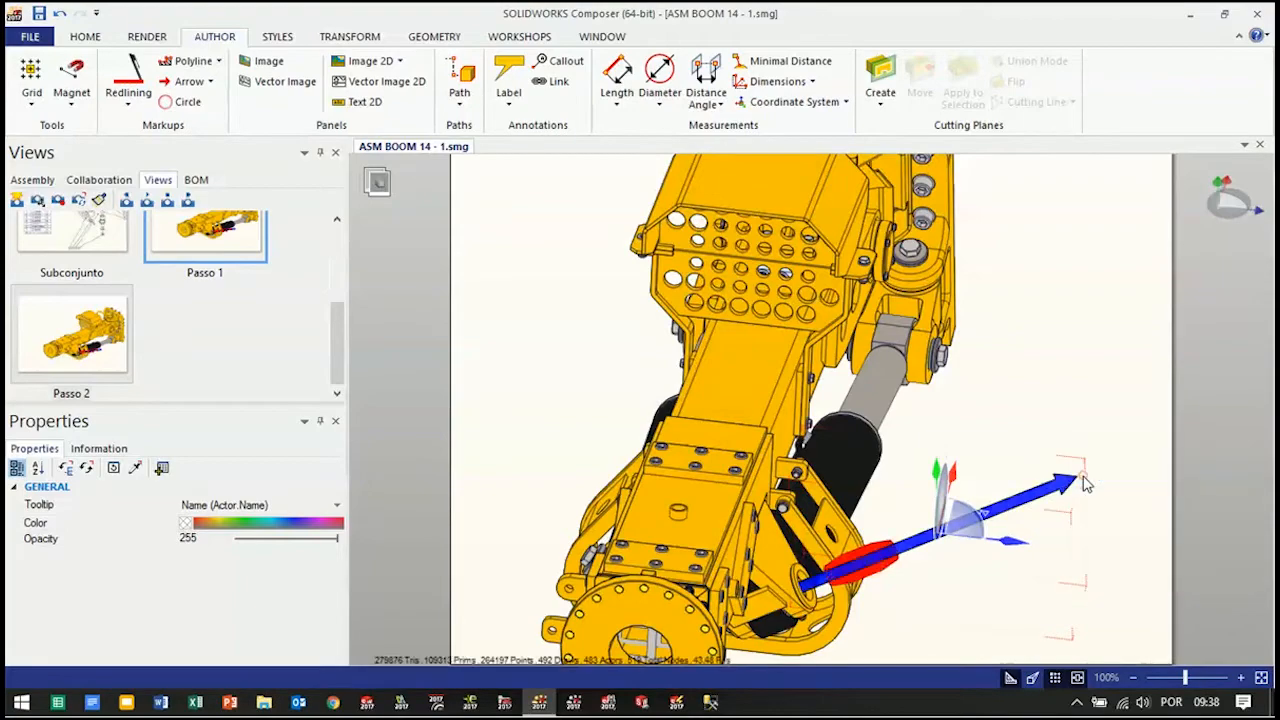
{"action": "left_click", "coordinate": [1009, 397]}
Slide the outer cylinder body 0401 15076_CILINDRO along its own axis towards the mounting plate, out of the boom lug
{"action": "right_click_drag", "start_coordinate": [1009, 397], "coordinate": [882, 426]}
{"action": "scroll", "coordinate": [884, 427], "scroll_direction": "down", "scroll_amount": 3}
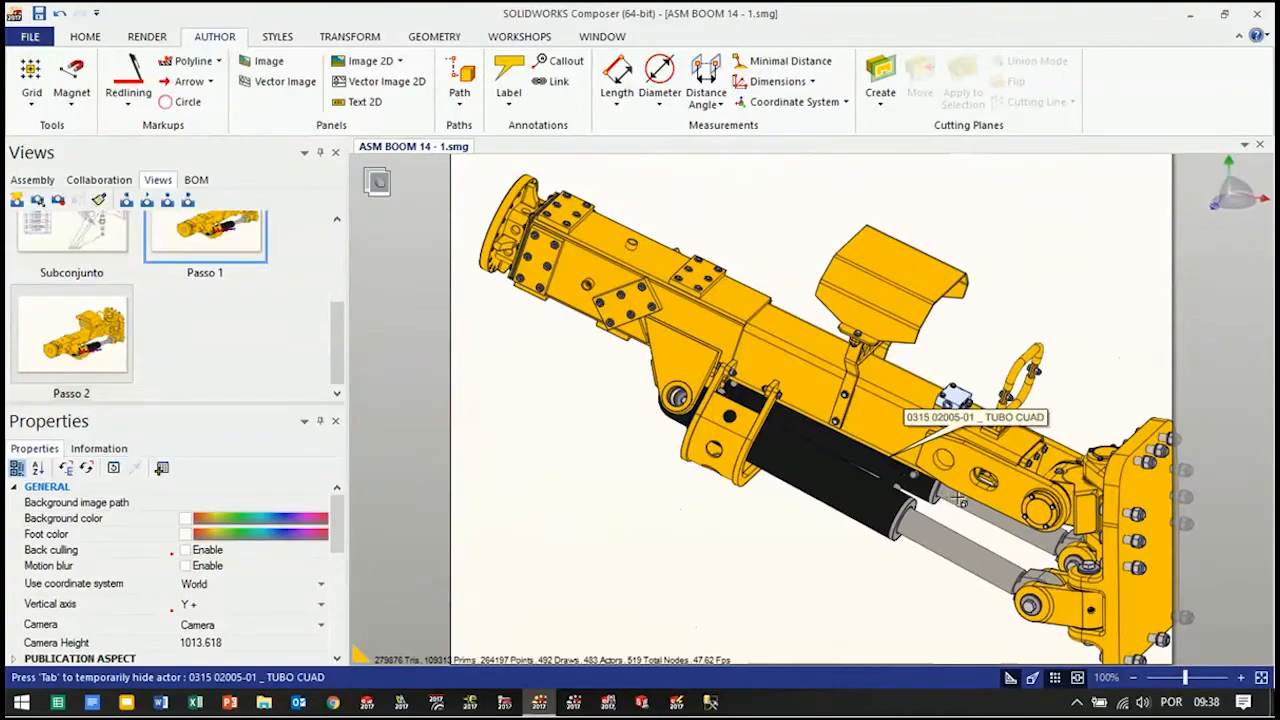
{"action": "mouse_move", "coordinate": [809, 601]}
{"action": "right_mouse_down"}
{"action": "mouse_move", "coordinate": [897, 557]}
{"action": "mouse_move", "coordinate": [907, 537]}
{"action": "mouse_move", "coordinate": [889, 565]}
{"action": "mouse_move", "coordinate": [820, 603]}
{"action": "mouse_move", "coordinate": [749, 563]}
{"action": "mouse_move", "coordinate": [823, 560]}
{"action": "mouse_move", "coordinate": [809, 560]}
{"action": "mouse_move", "coordinate": [800, 590]}
{"action": "right_mouse_up"}
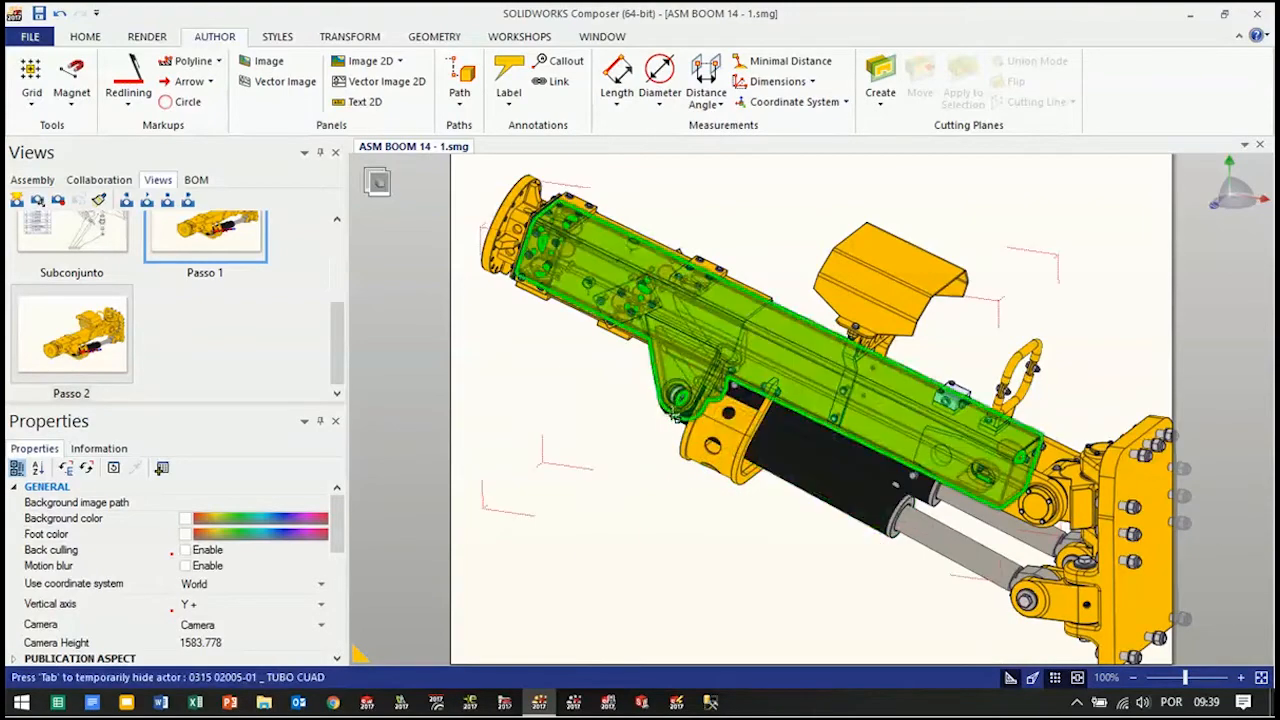
{"action": "scroll", "coordinate": [800, 475], "scroll_direction": "down", "scroll_amount": 1}
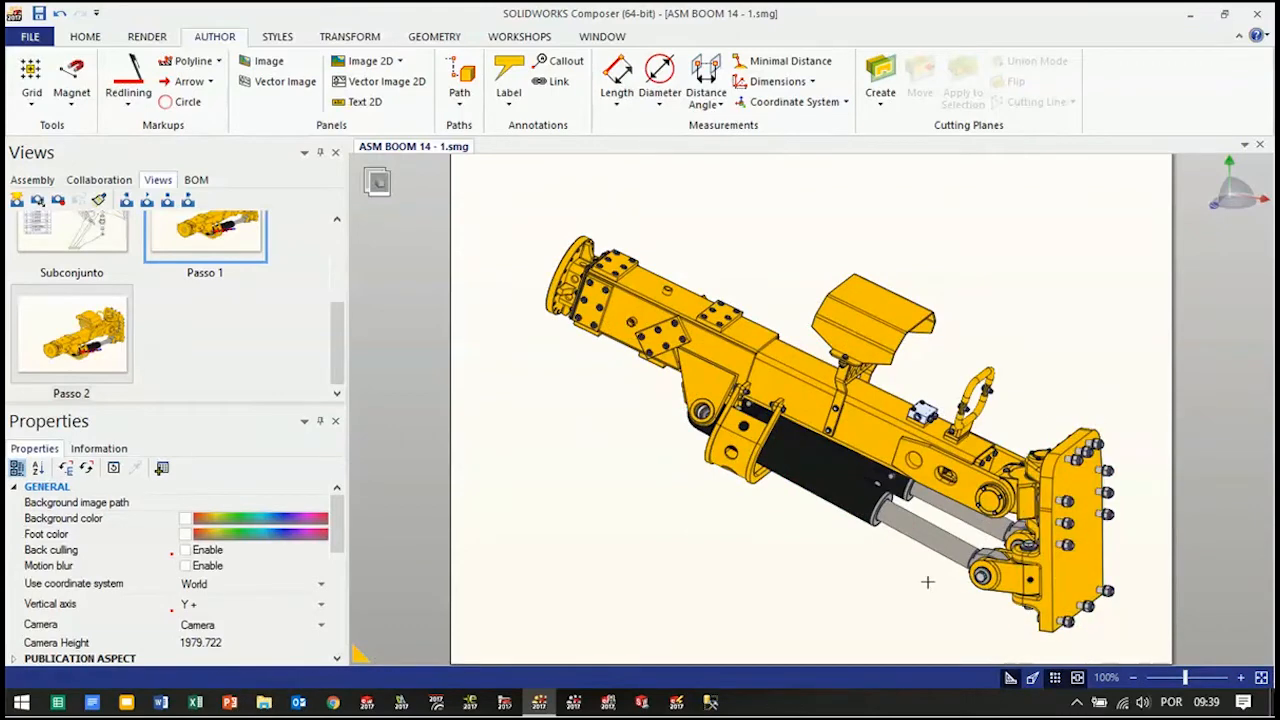
{"action": "left_click", "coordinate": [806, 481]}
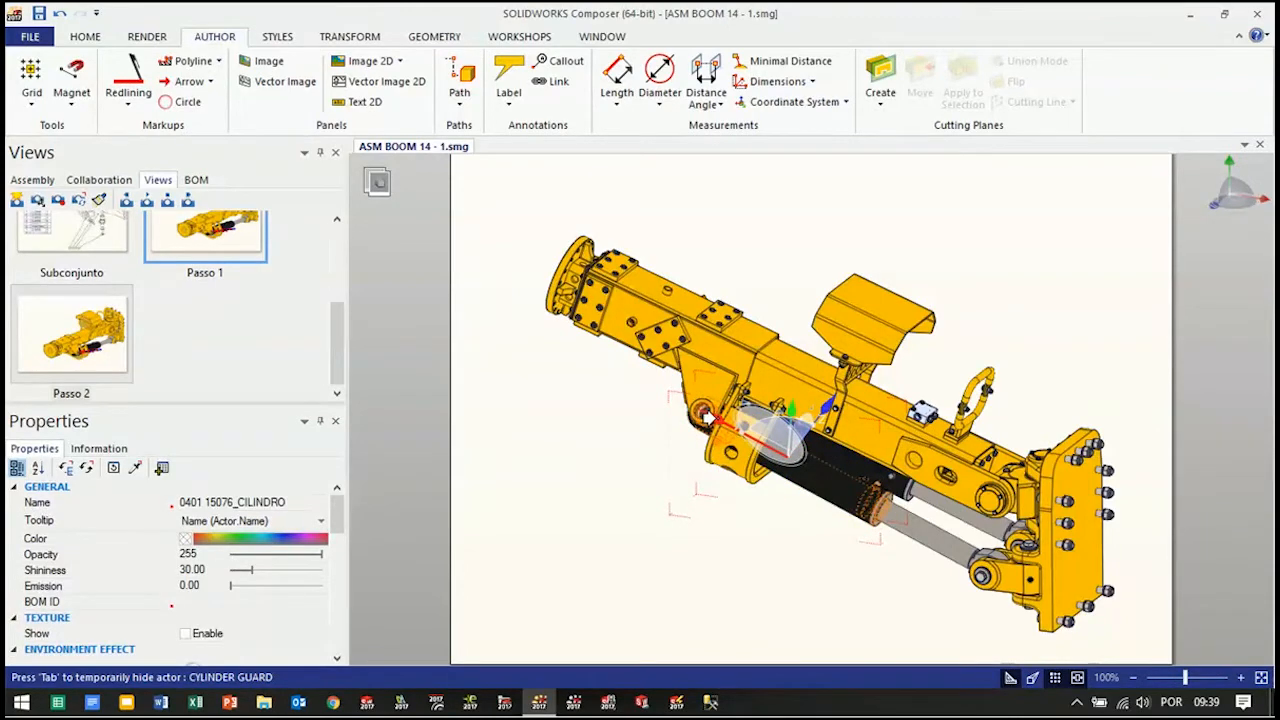
{"action": "left_click_drag", "start_coordinate": [706, 416], "coordinate": [787, 481]}
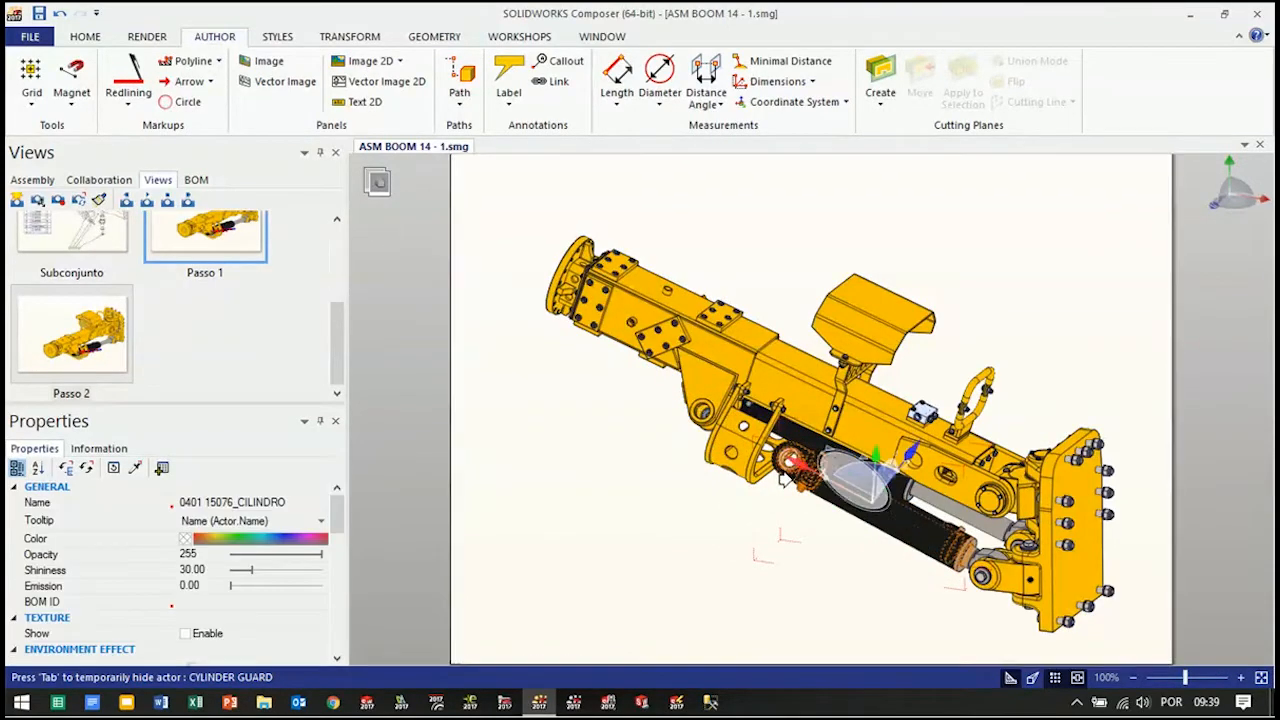
{"action": "left_click", "coordinate": [710, 563]}
Select the whole CYLINDER Ø125x536 assembly and examine its Color and Opacity properties
{"action": "scroll", "coordinate": [830, 510], "scroll_direction": "up", "scroll_amount": 2}
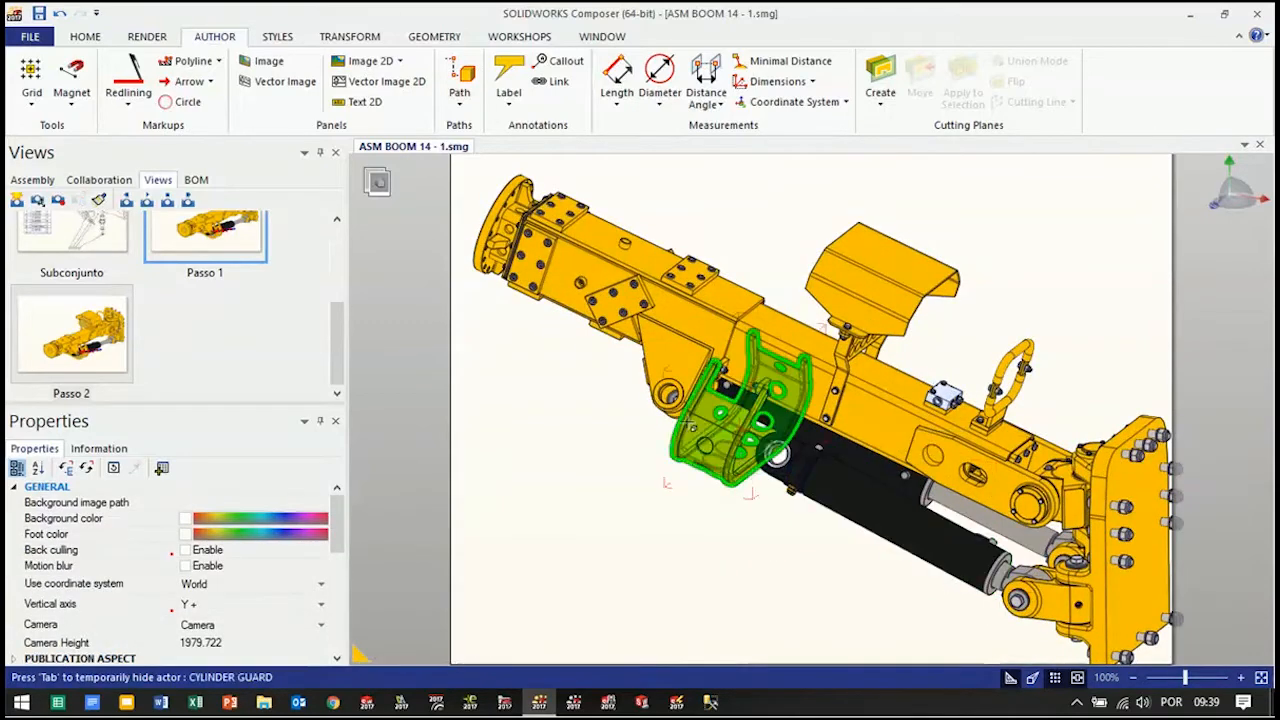
{"action": "scroll", "coordinate": [873, 584], "scroll_direction": "down", "scroll_amount": 1}
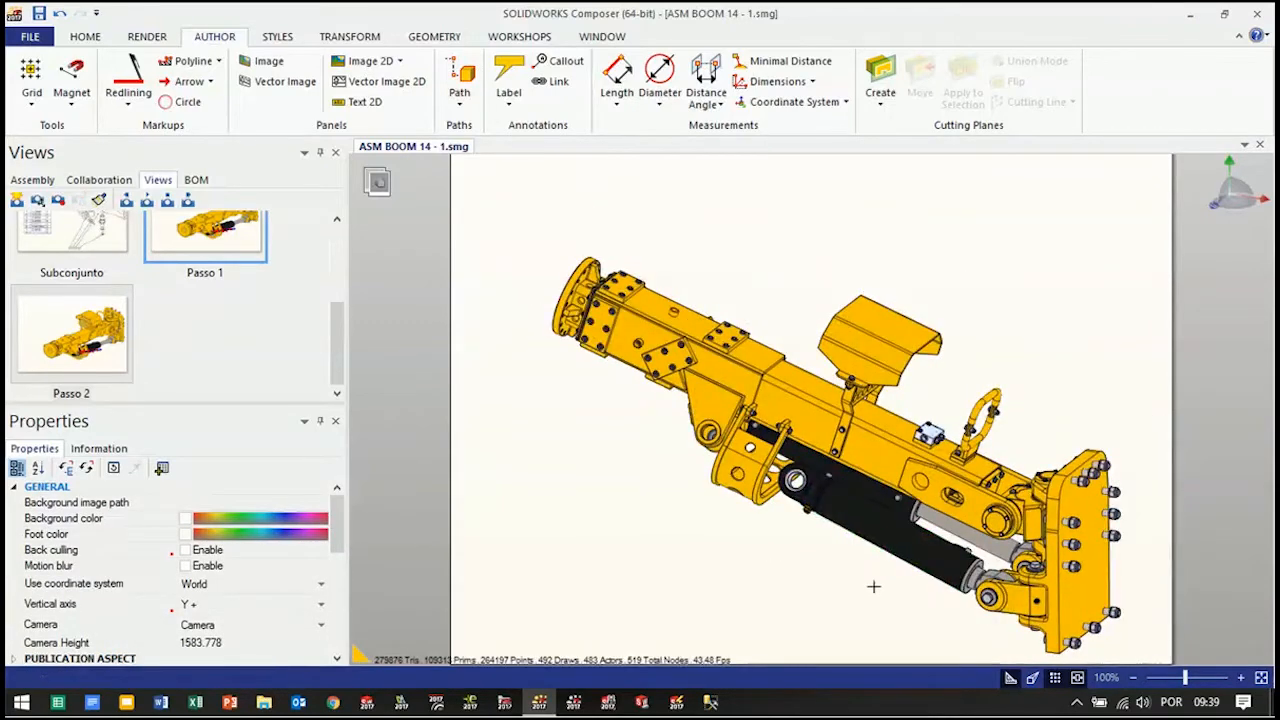
{"action": "left_click", "coordinate": [905, 546]}
{"action": "left_click_drag", "start_coordinate": [905, 546], "coordinate": [589, 490]}
{"action": "key", "text": "Escape"}
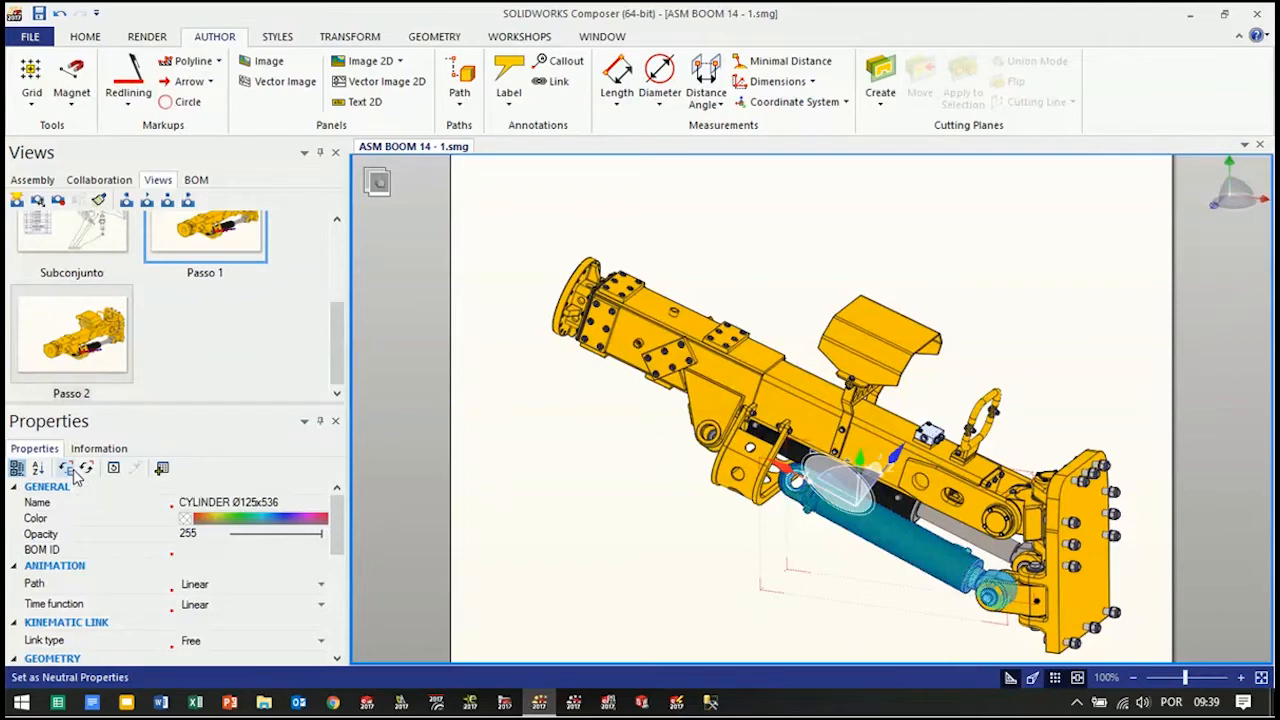
{"action": "left_click", "coordinate": [46, 520]}
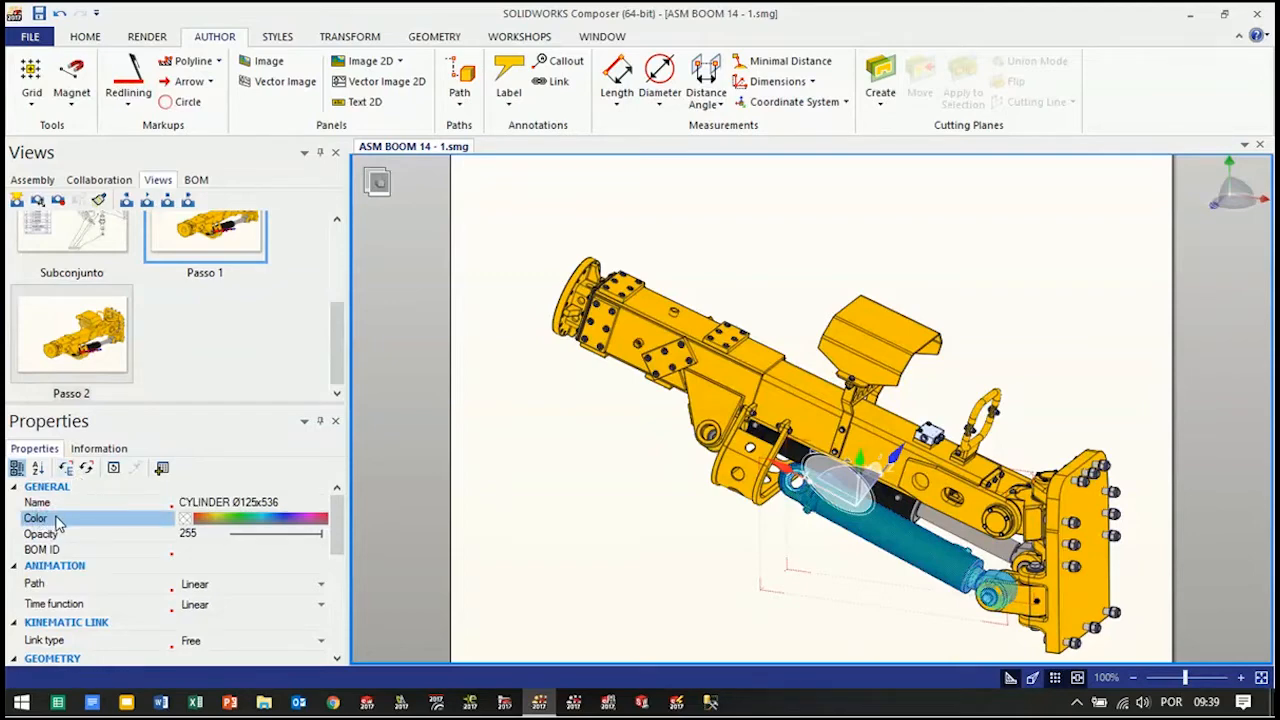
{"action": "left_click", "coordinate": [58, 535], "text": "ctrl"}
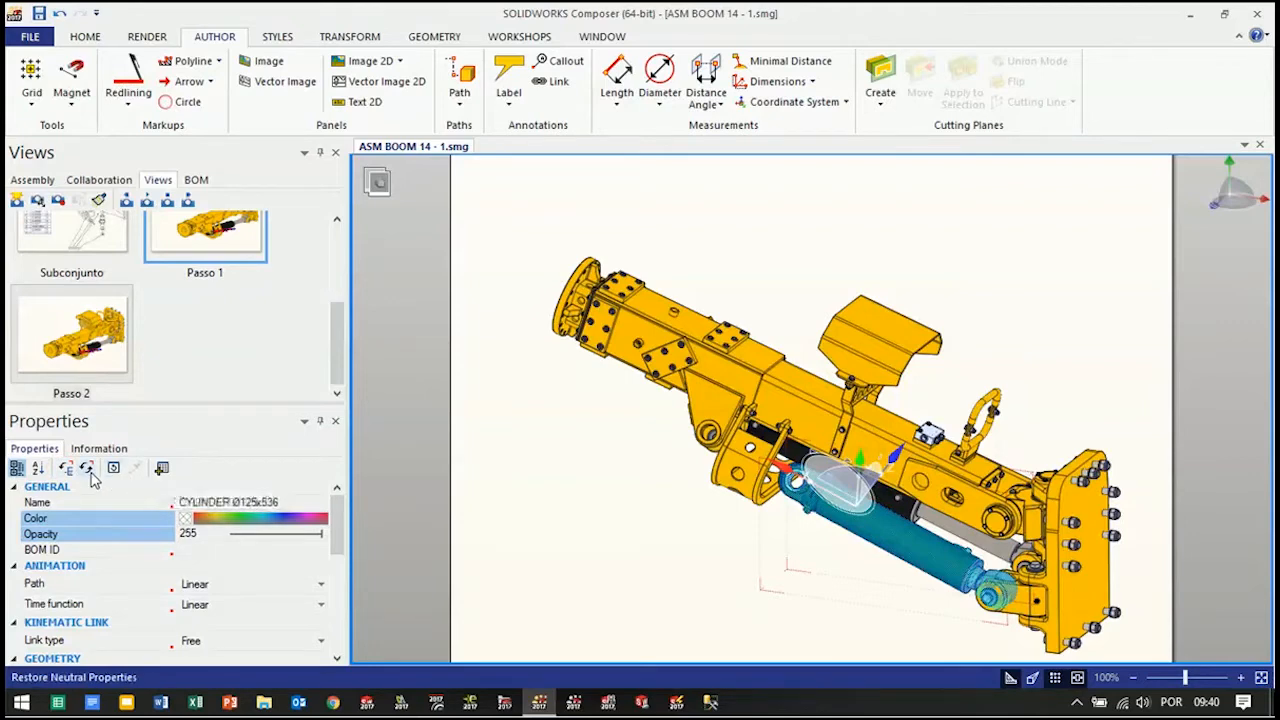
{"action": "left_click", "coordinate": [604, 567]}
Make the CYLINDER GUARD semi-transparent by setting its opacity to 49
{"action": "scroll", "coordinate": [765, 428], "scroll_direction": "up", "scroll_amount": 2}
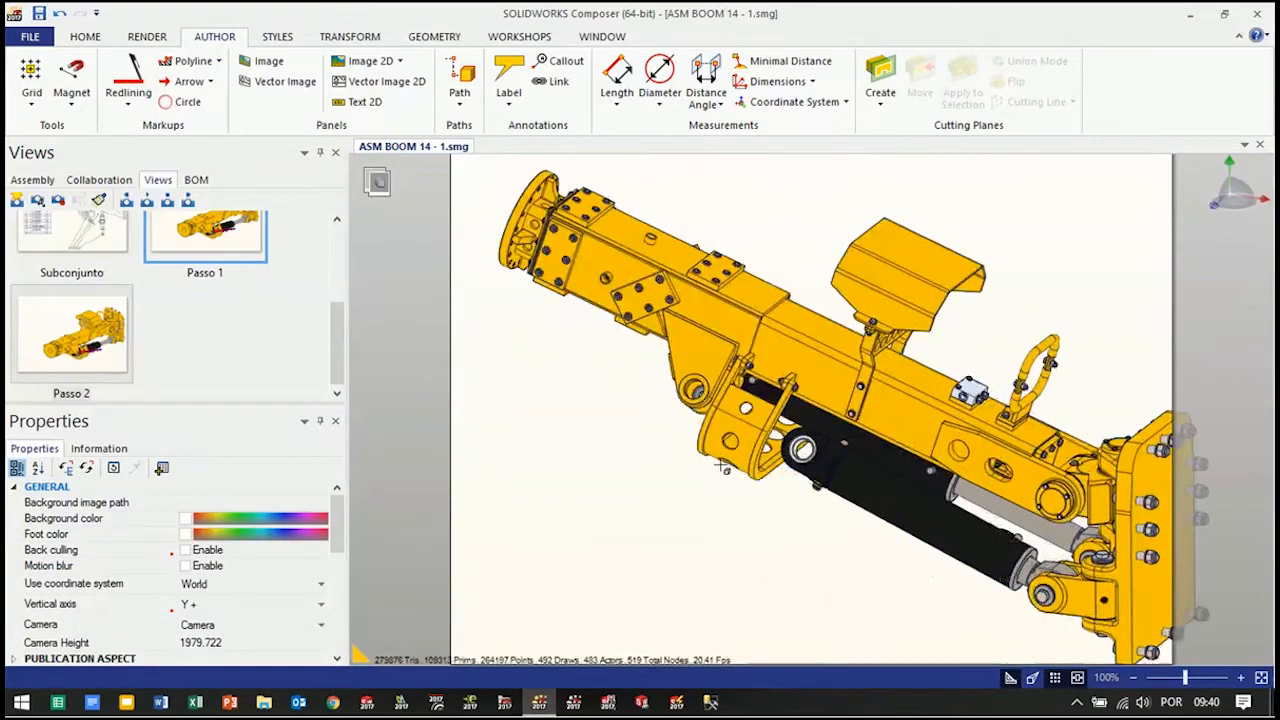
{"action": "left_click", "coordinate": [757, 428]}
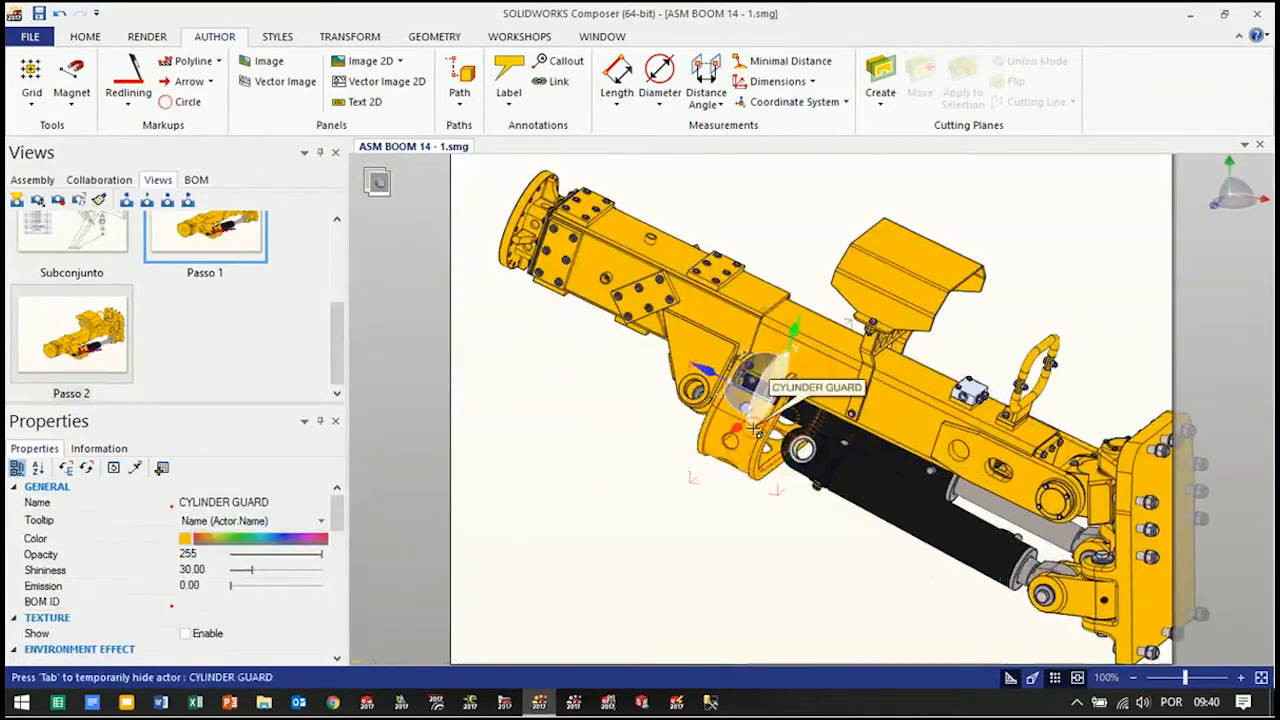
{"action": "left_click_drag", "start_coordinate": [321, 555], "coordinate": [250, 555]}
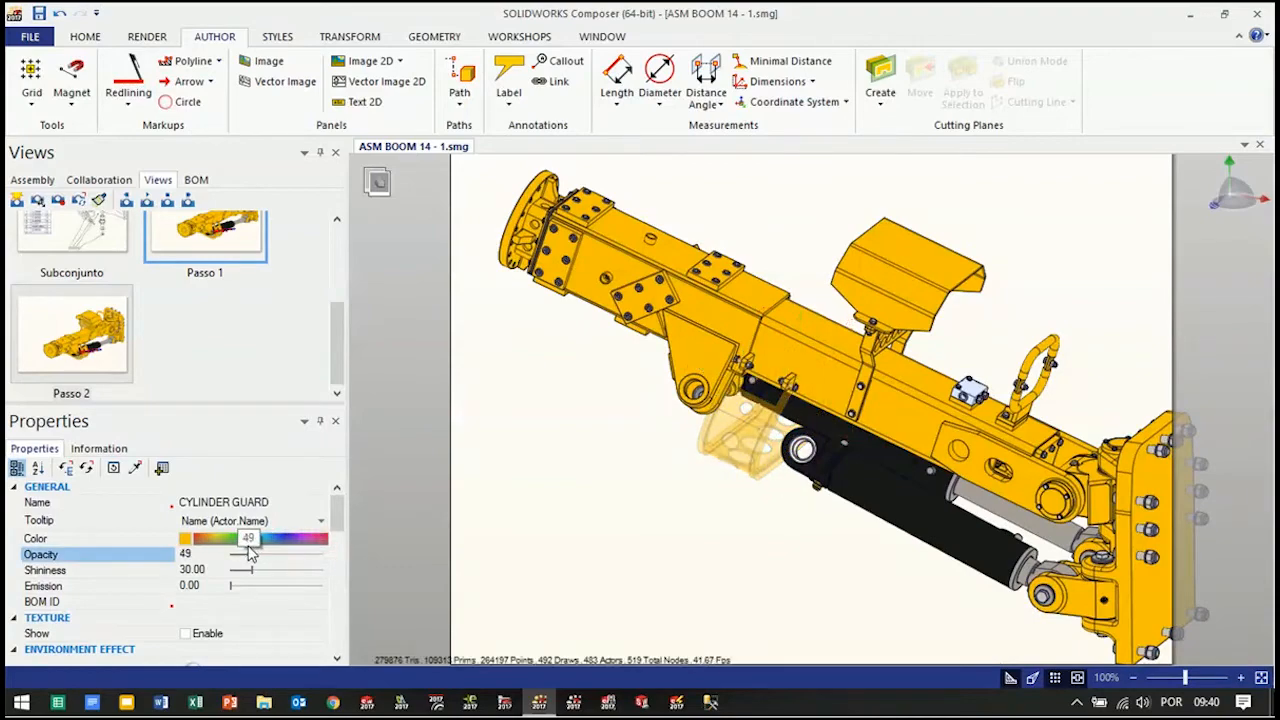
{"action": "left_click", "coordinate": [623, 566]}
Create an arrow along the cylinder axis pointing towards the mounting plate, and shift it back so its head stops before the cylinder eye
{"action": "left_click_drag", "start_coordinate": [623, 566], "coordinate": [706, 543]}
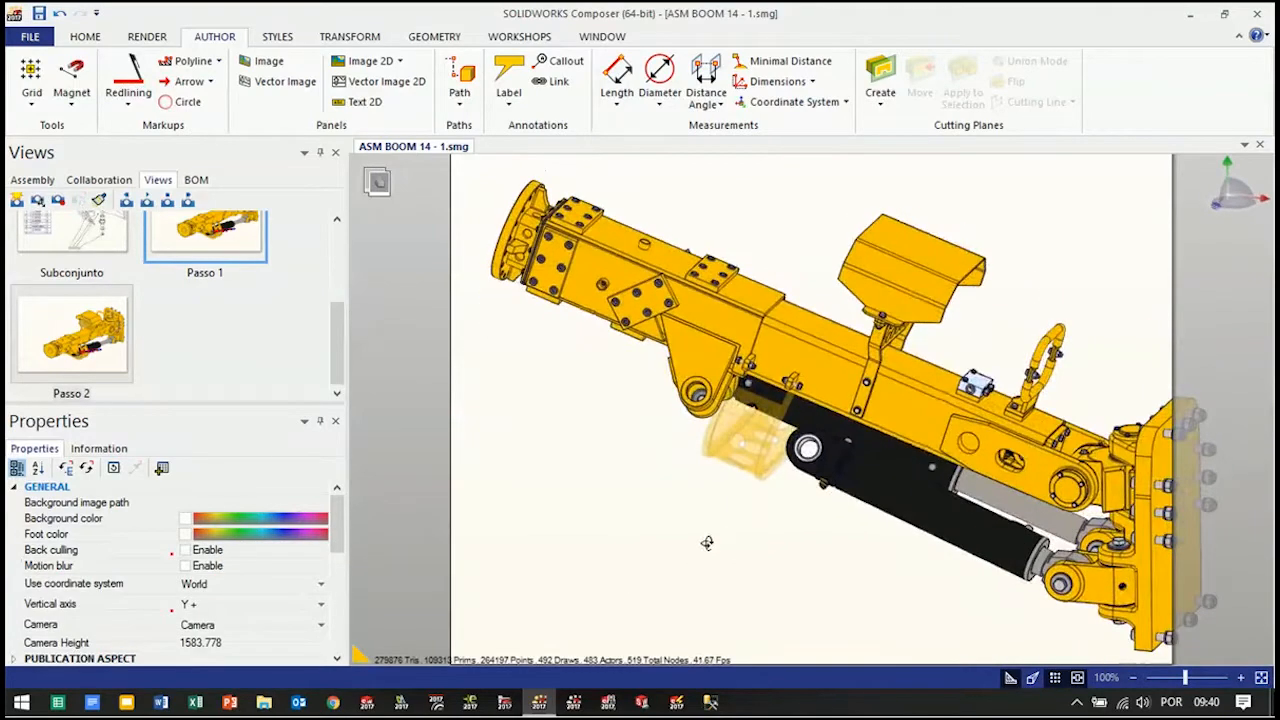
{"action": "left_click", "coordinate": [183, 84]}
{"action": "scroll", "coordinate": [783, 447], "scroll_direction": "up", "scroll_amount": 2}
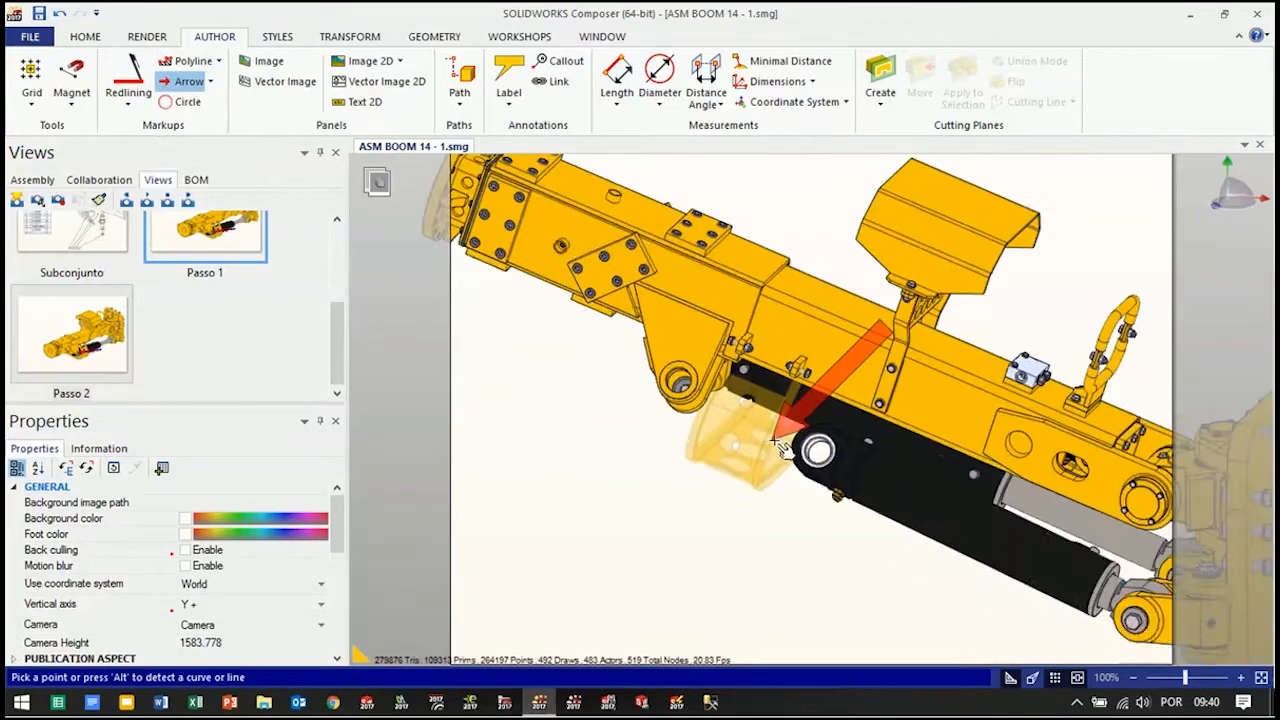
{"action": "scroll", "coordinate": [785, 450], "scroll_direction": "up", "scroll_amount": 2}
{"action": "key", "text": "alt"}
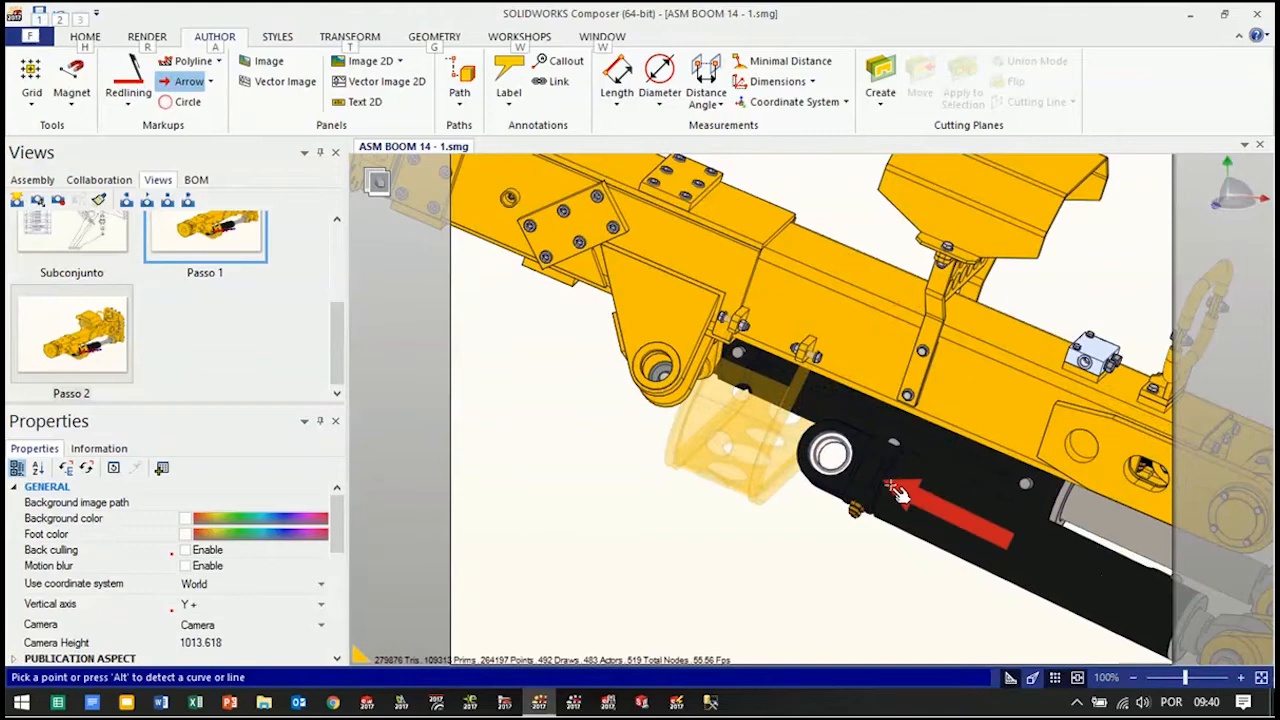
{"action": "left_click", "coordinate": [890, 488]}
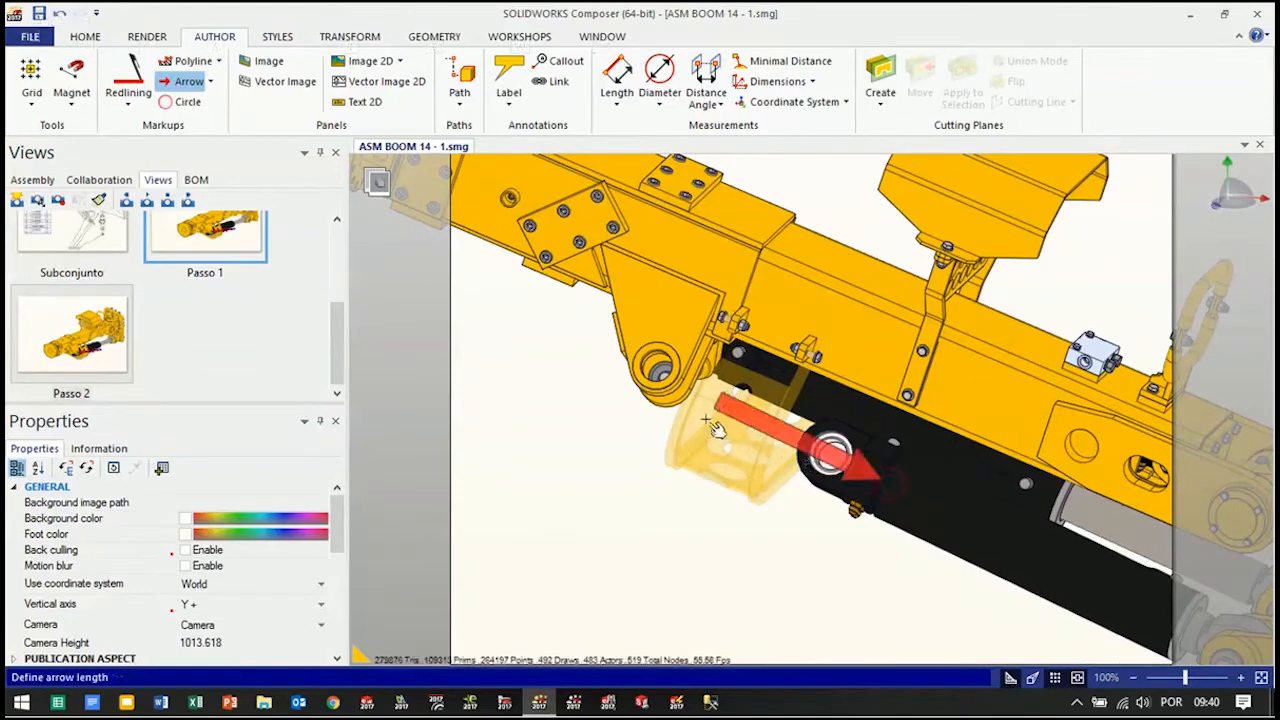
{"action": "key", "text": "alt"}
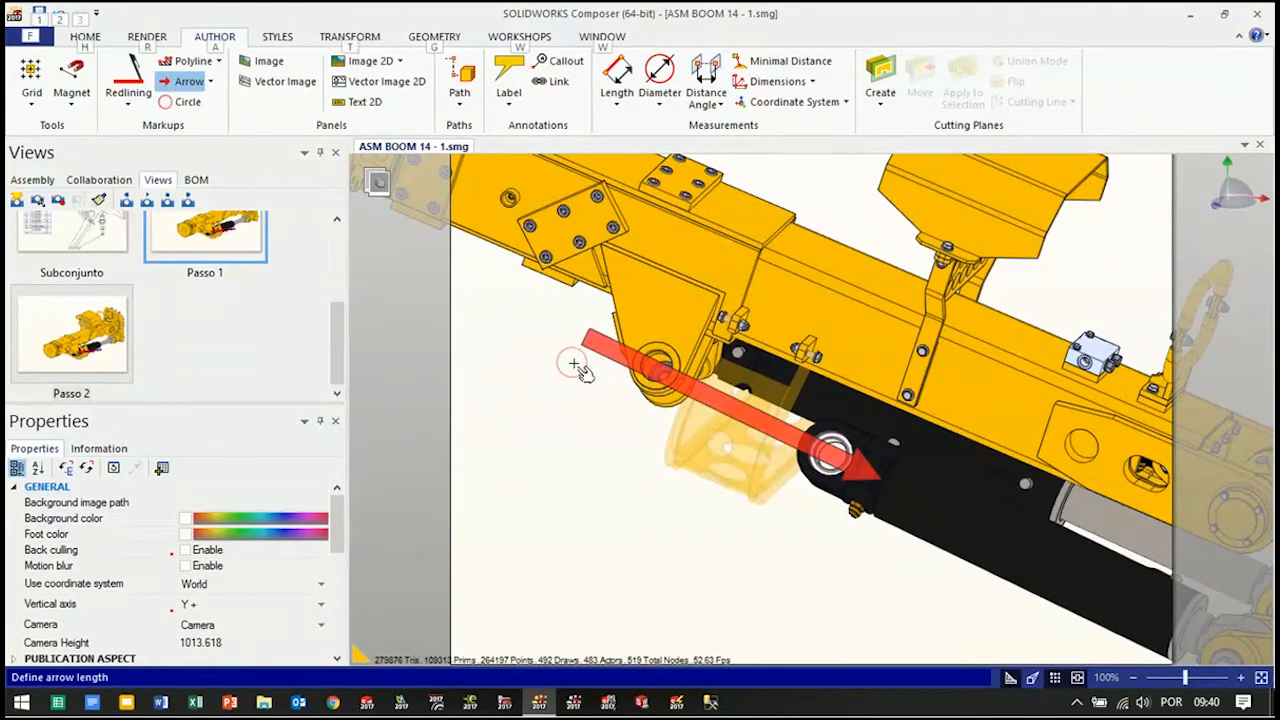
{"action": "left_click", "coordinate": [591, 377]}
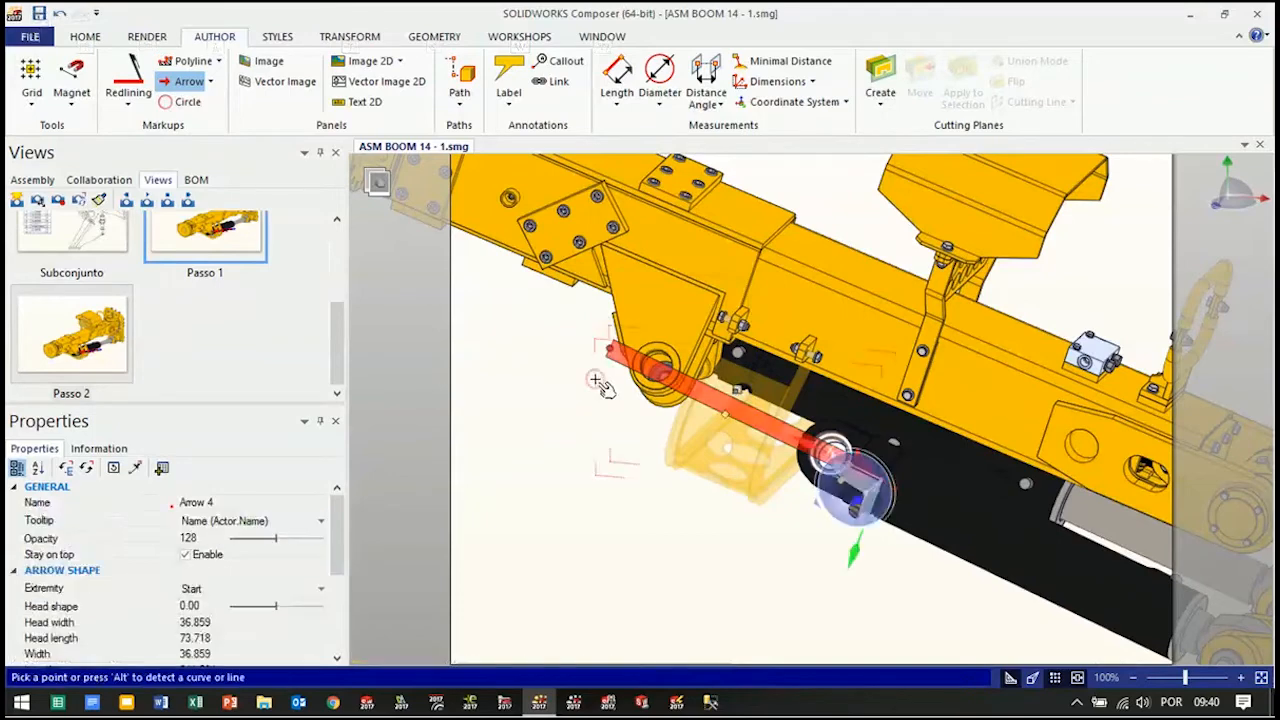
{"action": "key", "text": "Escape"}
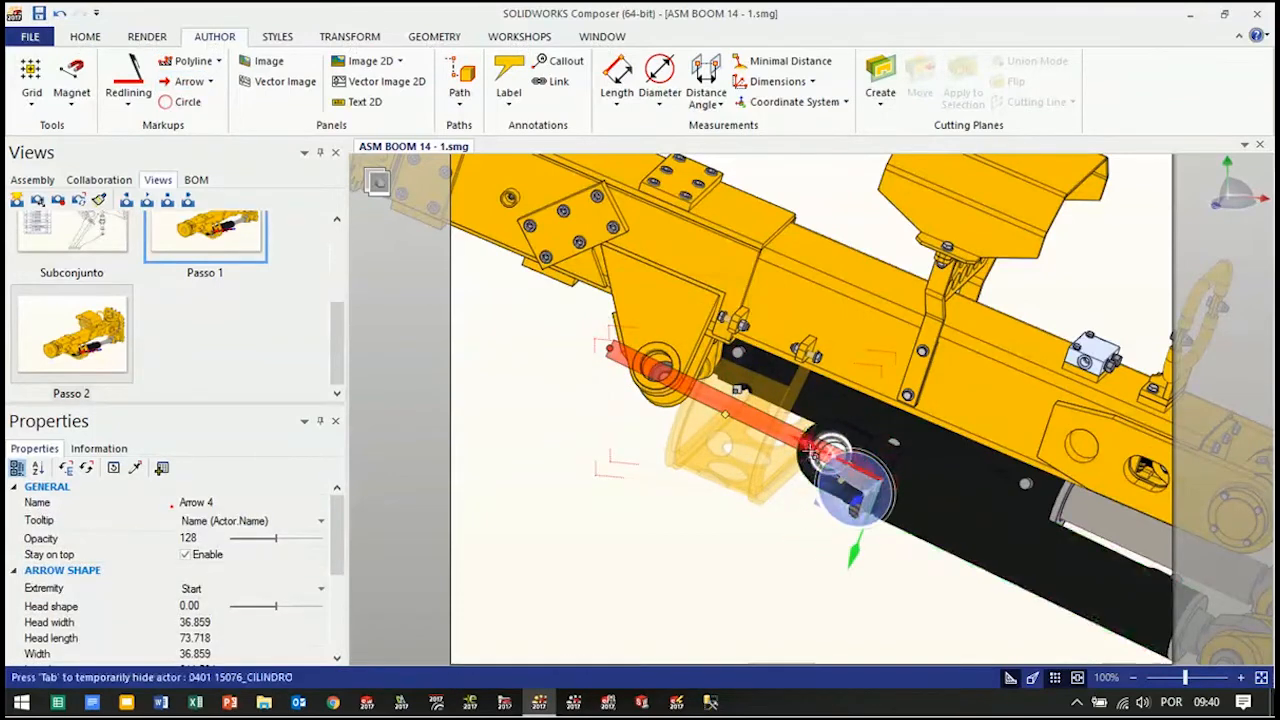
{"action": "left_click_drag", "start_coordinate": [766, 427], "coordinate": [716, 392]}
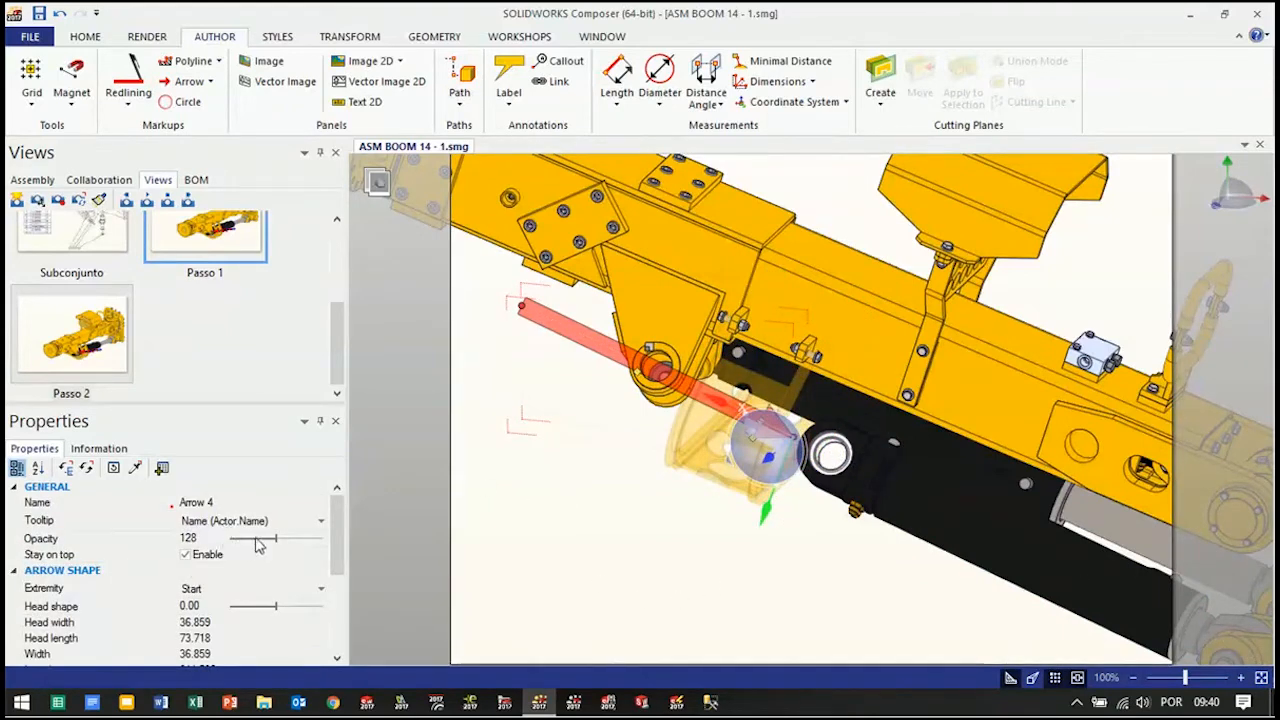
Set the new arrow's opacity to 255, disable Stay on top, and make its background color blue
{"action": "left_click_drag", "start_coordinate": [272, 541], "coordinate": [322, 540]}
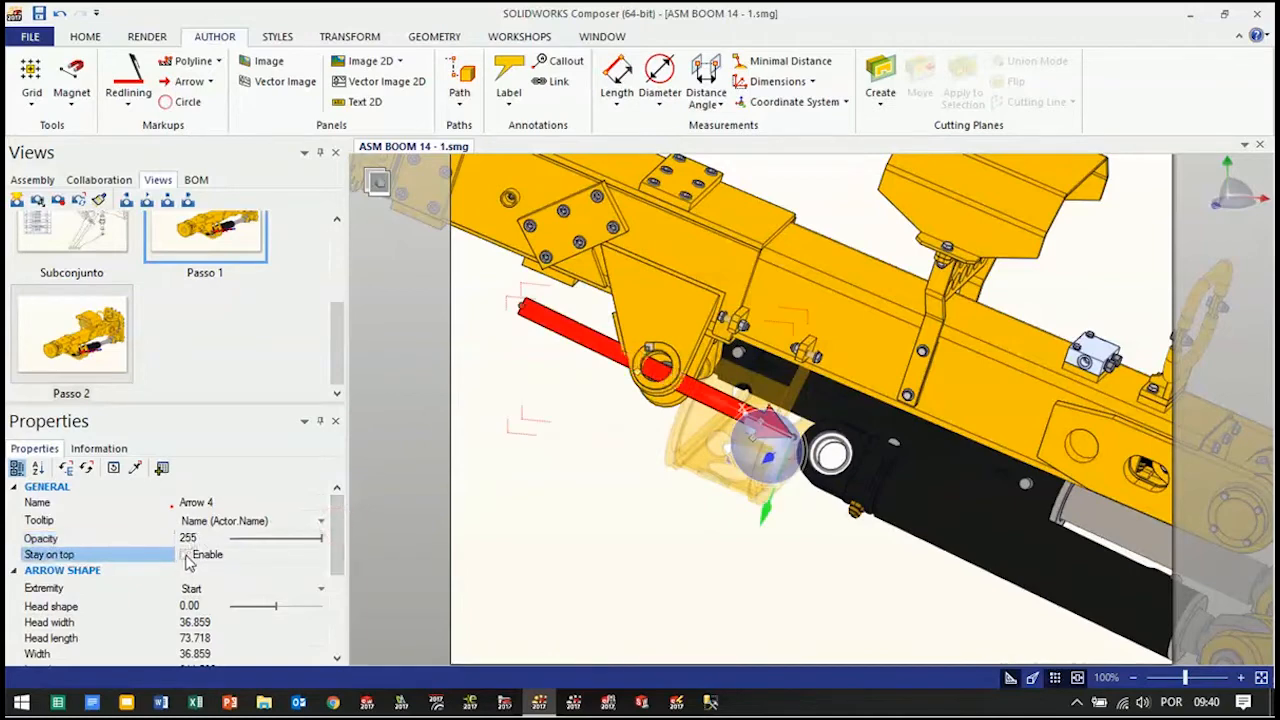
{"action": "scroll", "coordinate": [249, 592], "scroll_direction": "down", "scroll_amount": 3}
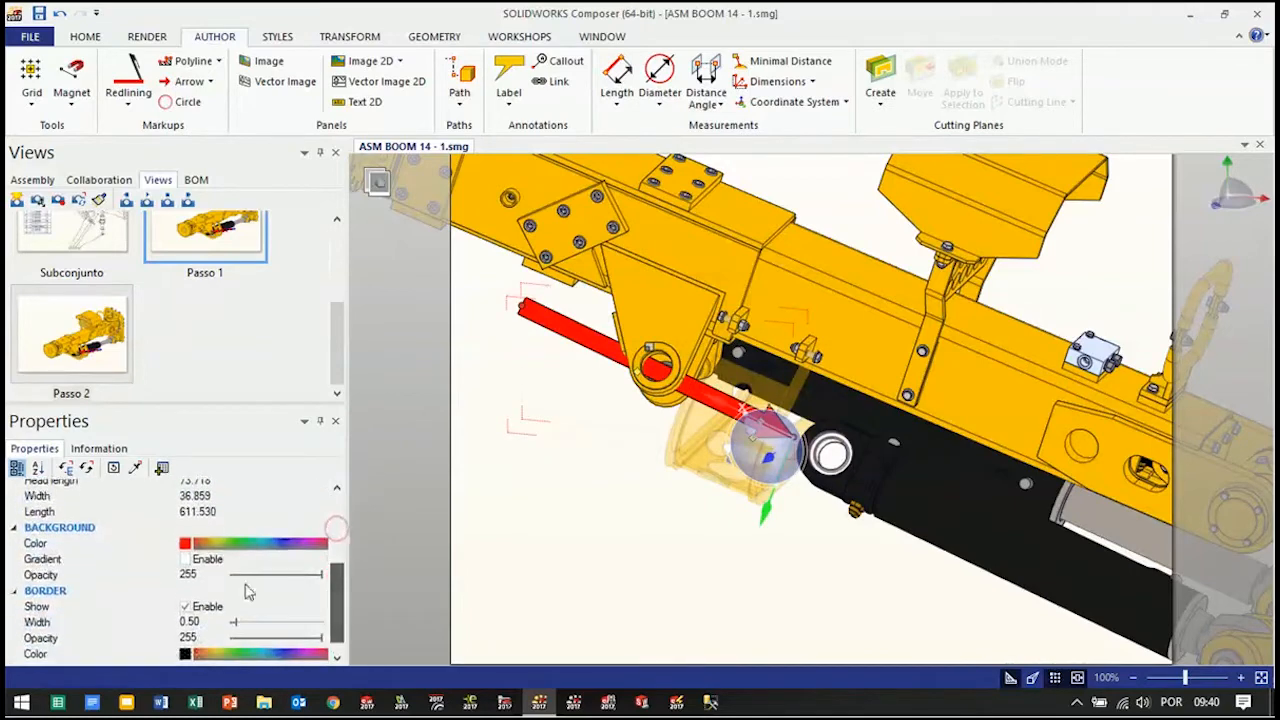
{"action": "left_click", "coordinate": [185, 543]}
{"action": "left_click", "coordinate": [206, 610]}
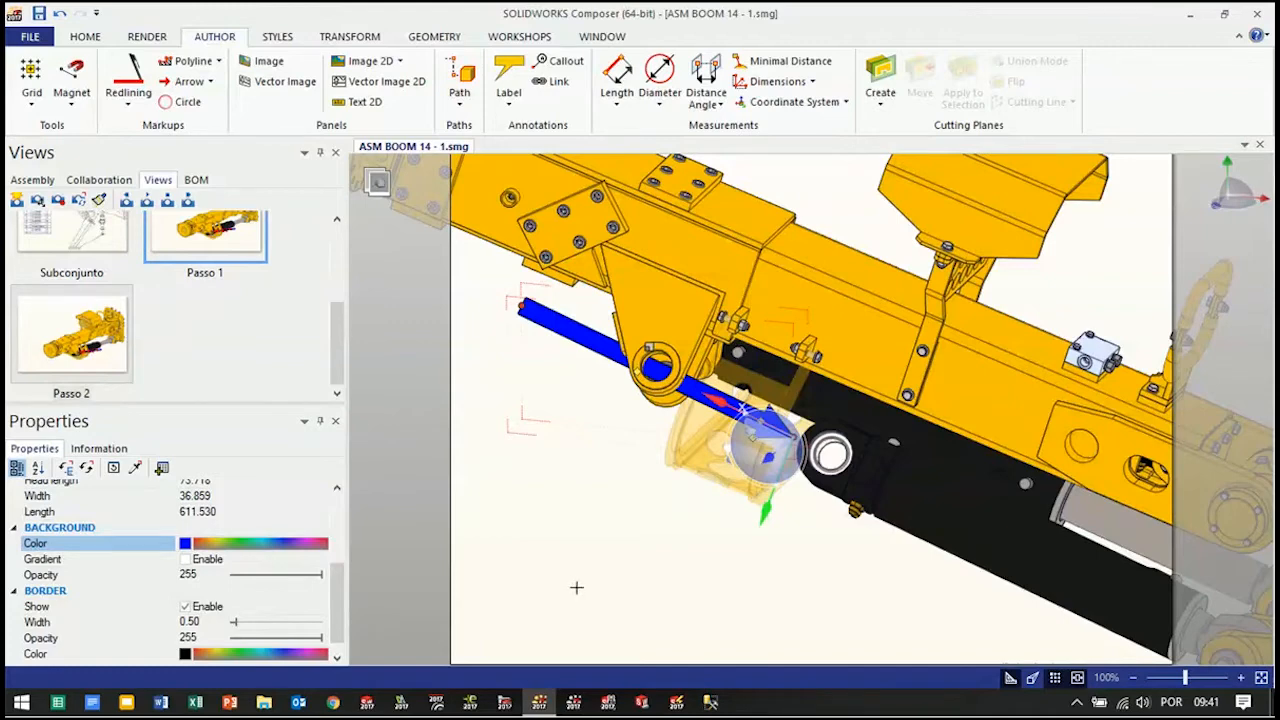
Save the blue arrow's formatting as a new style named Novo 01
{"action": "left_click", "coordinate": [278, 37]}
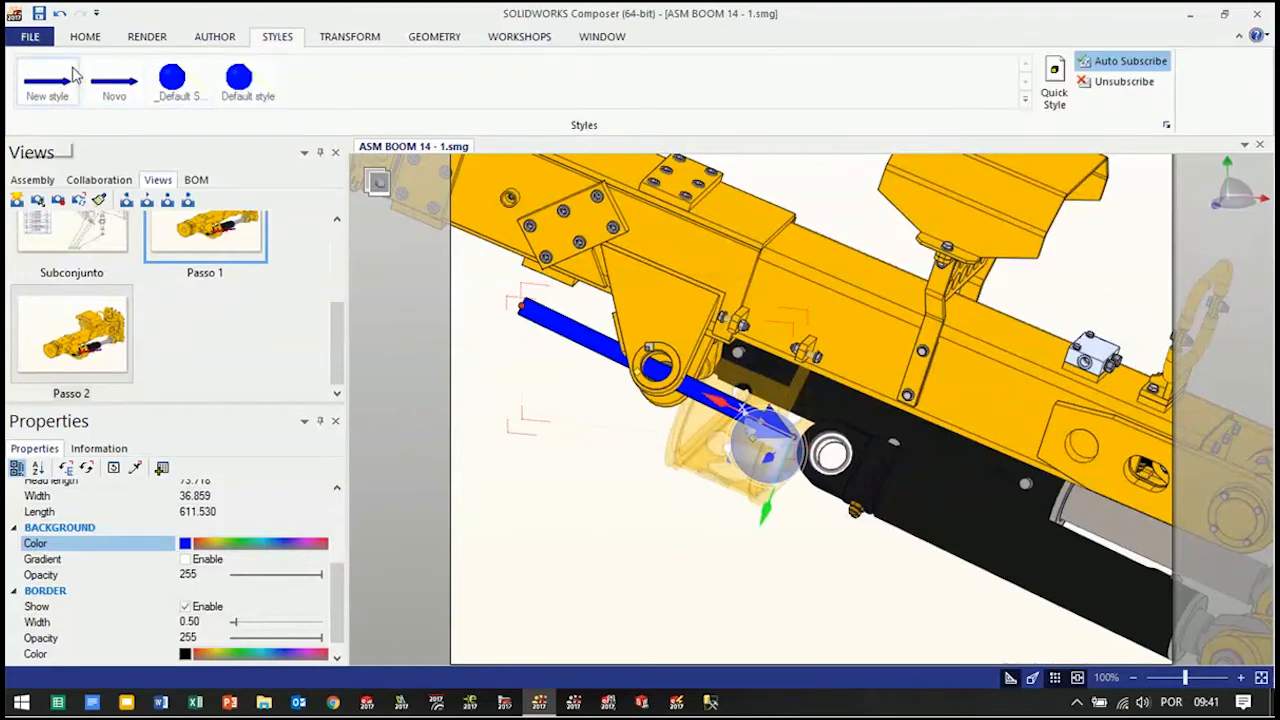
{"action": "left_click", "coordinate": [1055, 98]}
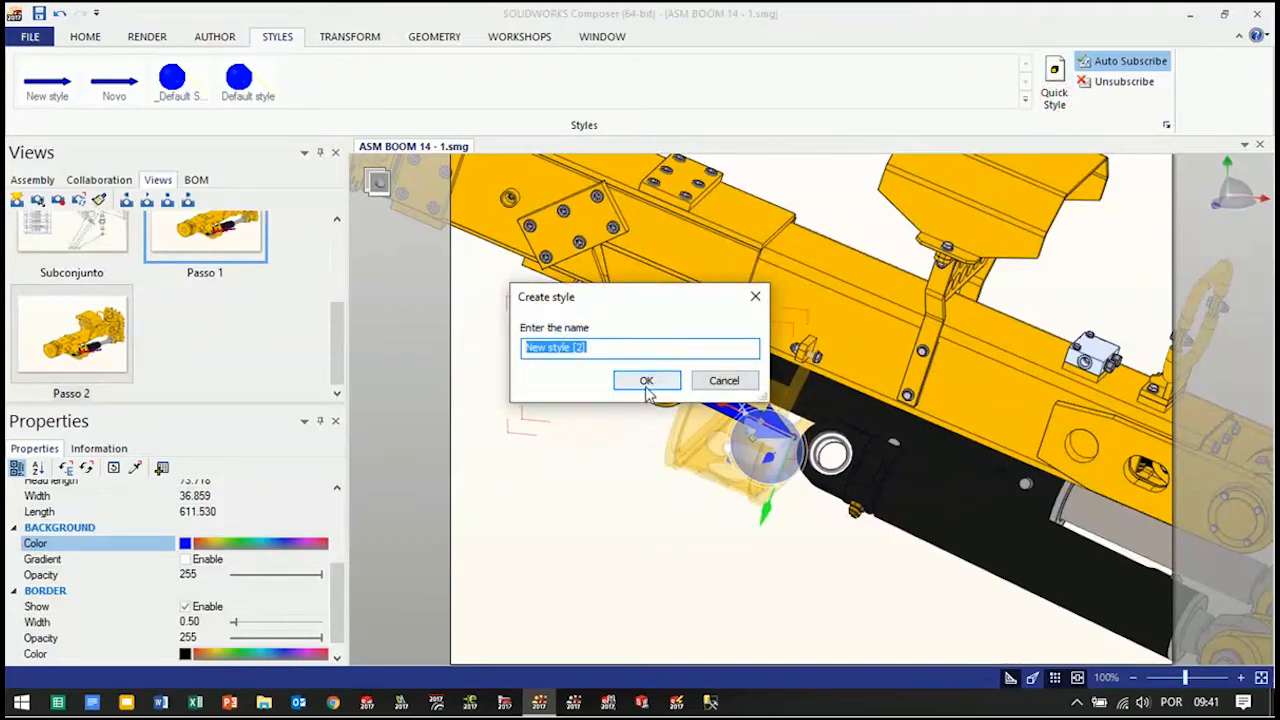
{"action": "type", "text": "Novo 01"}
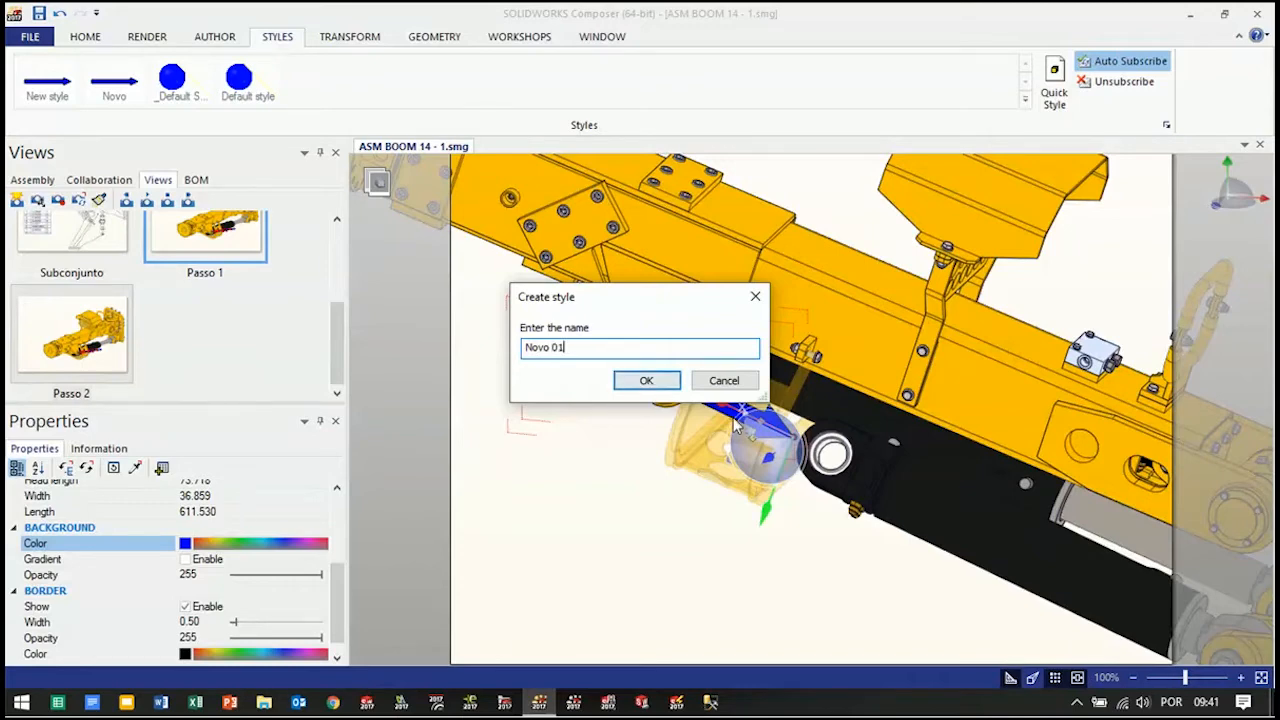
{"action": "left_click", "coordinate": [641, 386]}
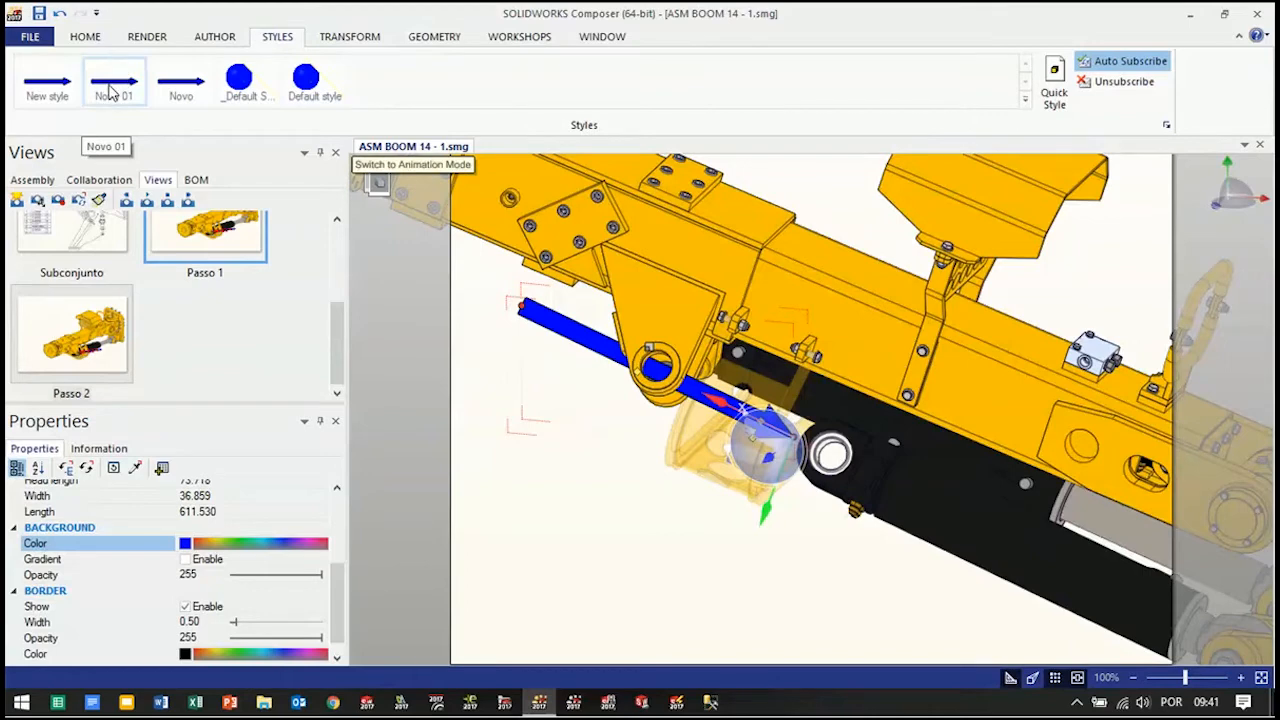
Fit the whole boom assembly within the page and update the Passo 2 view with the current scene
{"action": "scroll", "coordinate": [946, 465], "scroll_direction": "down", "scroll_amount": 3}
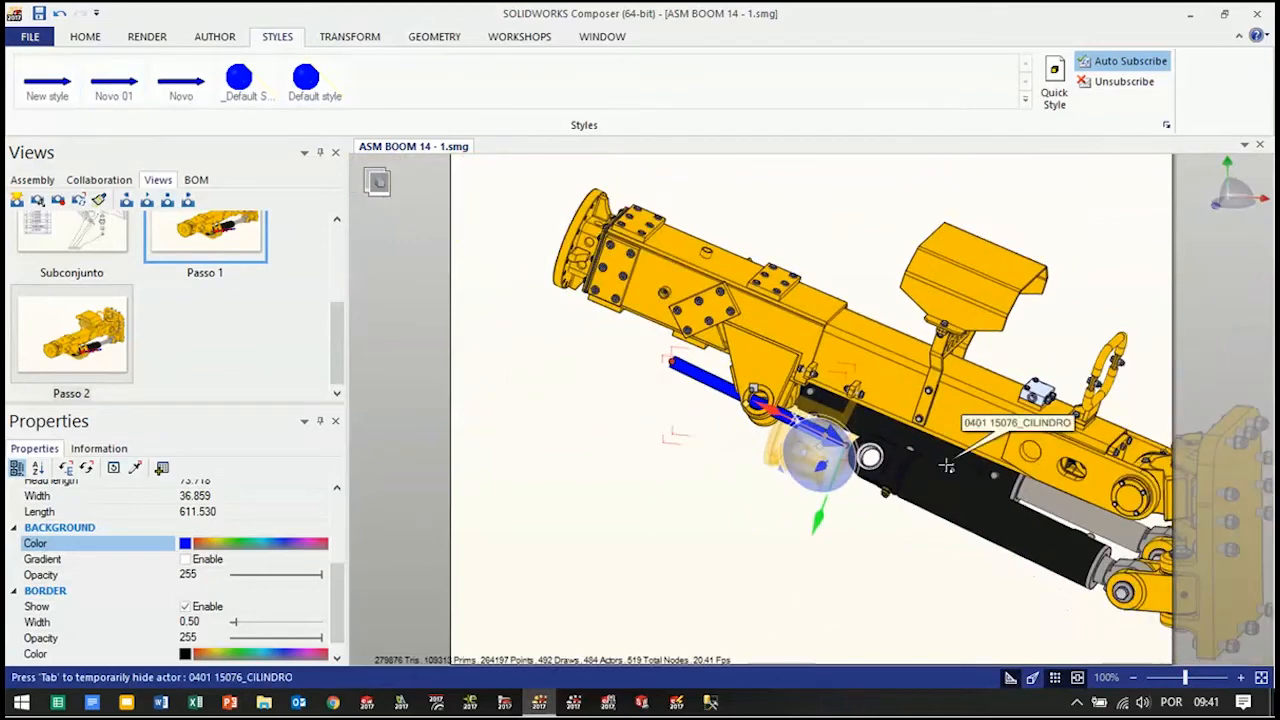
{"action": "scroll", "coordinate": [946, 465], "scroll_direction": "down", "scroll_amount": 2}
{"action": "left_click_drag", "start_coordinate": [951, 601], "coordinate": [939, 568]}
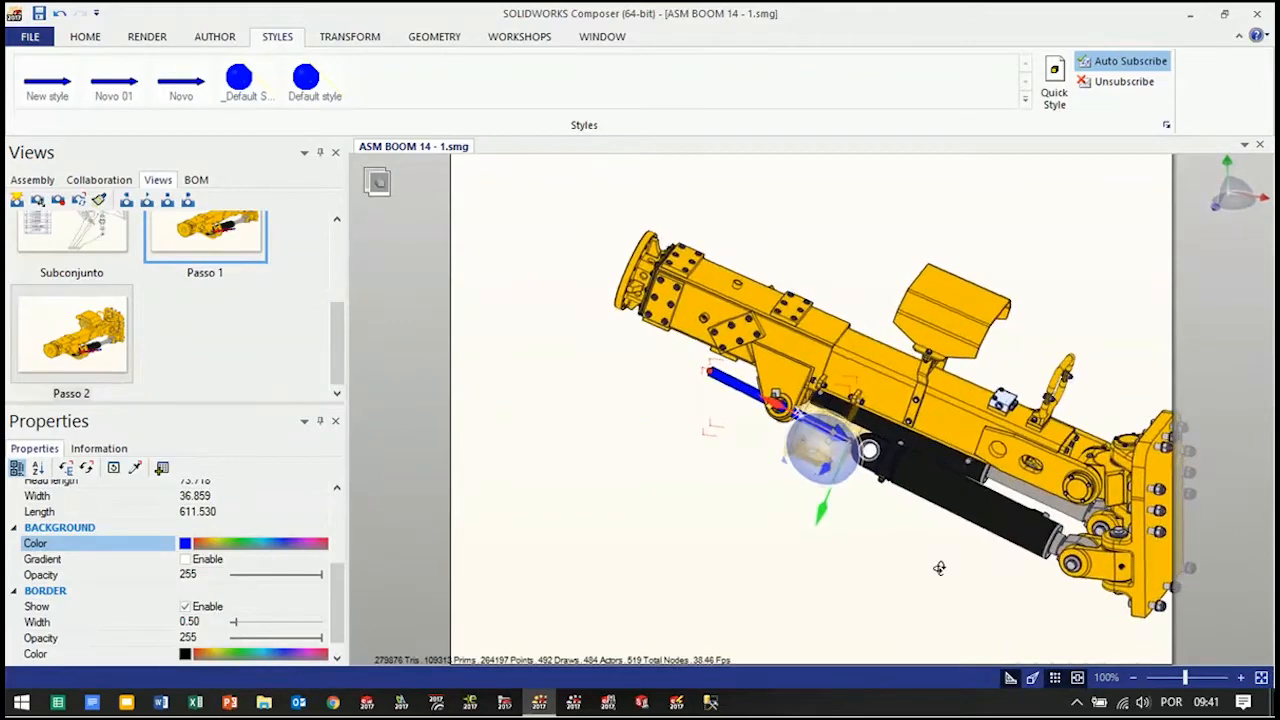
{"action": "scroll", "coordinate": [945, 566], "scroll_direction": "down", "scroll_amount": 1, "text": "ctrl"}
{"action": "right_click_drag", "start_coordinate": [951, 563], "coordinate": [950, 567]}
{"action": "left_click_drag", "start_coordinate": [950, 568], "coordinate": [929, 558]}
{"action": "key", "text": "alt"}
{"action": "right_click_drag", "start_coordinate": [929, 558], "coordinate": [978, 549]}
{"action": "scroll", "coordinate": [980, 549], "scroll_direction": "up", "scroll_amount": 1}
{"action": "scroll", "coordinate": [982, 549], "scroll_direction": "down", "scroll_amount": 2}
{"action": "scroll", "coordinate": [1117, 553], "scroll_direction": "up", "scroll_amount": 2}
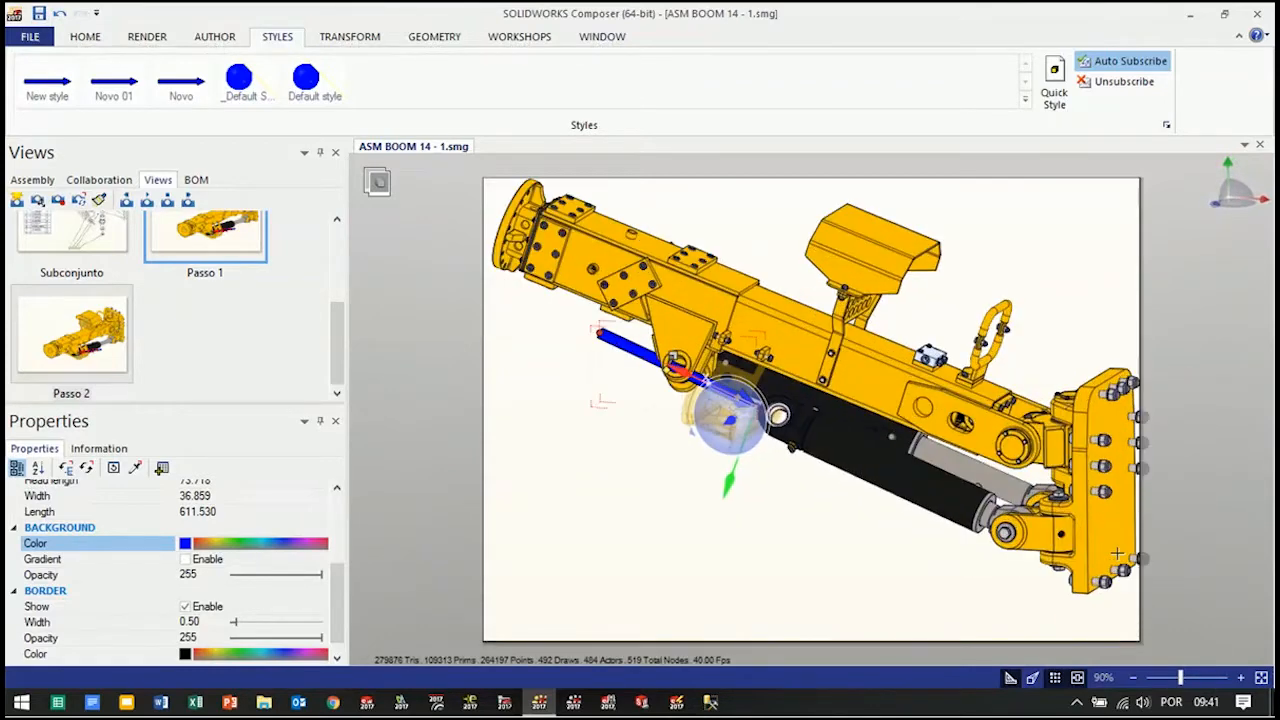
{"action": "scroll", "coordinate": [1117, 553], "scroll_direction": "down", "scroll_amount": 1}
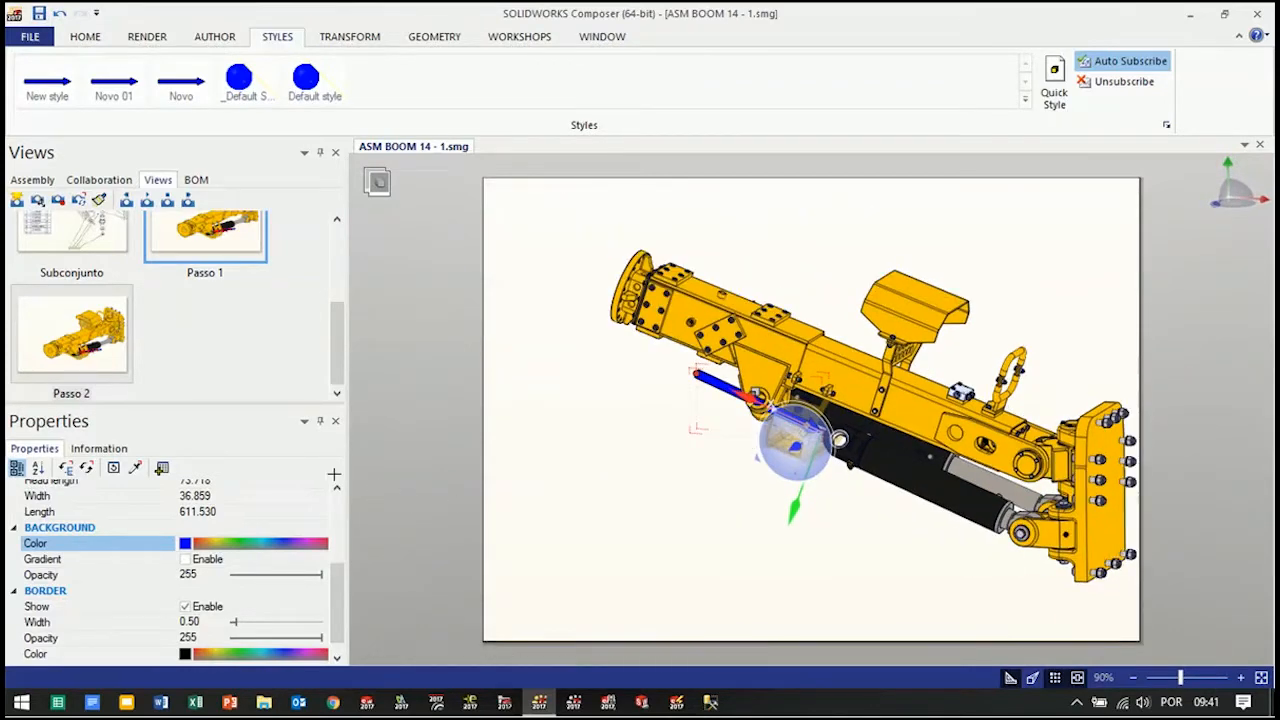
{"action": "left_click", "coordinate": [60, 204]}
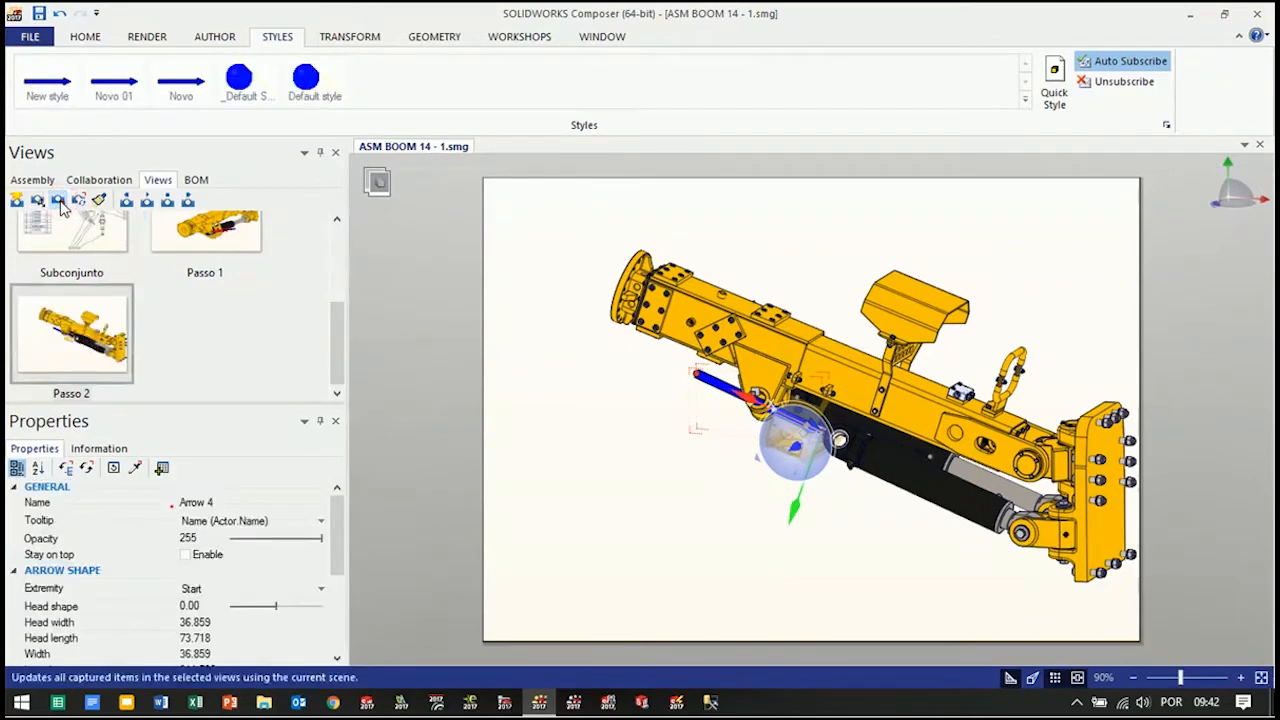
{"action": "left_click", "coordinate": [901, 575]}
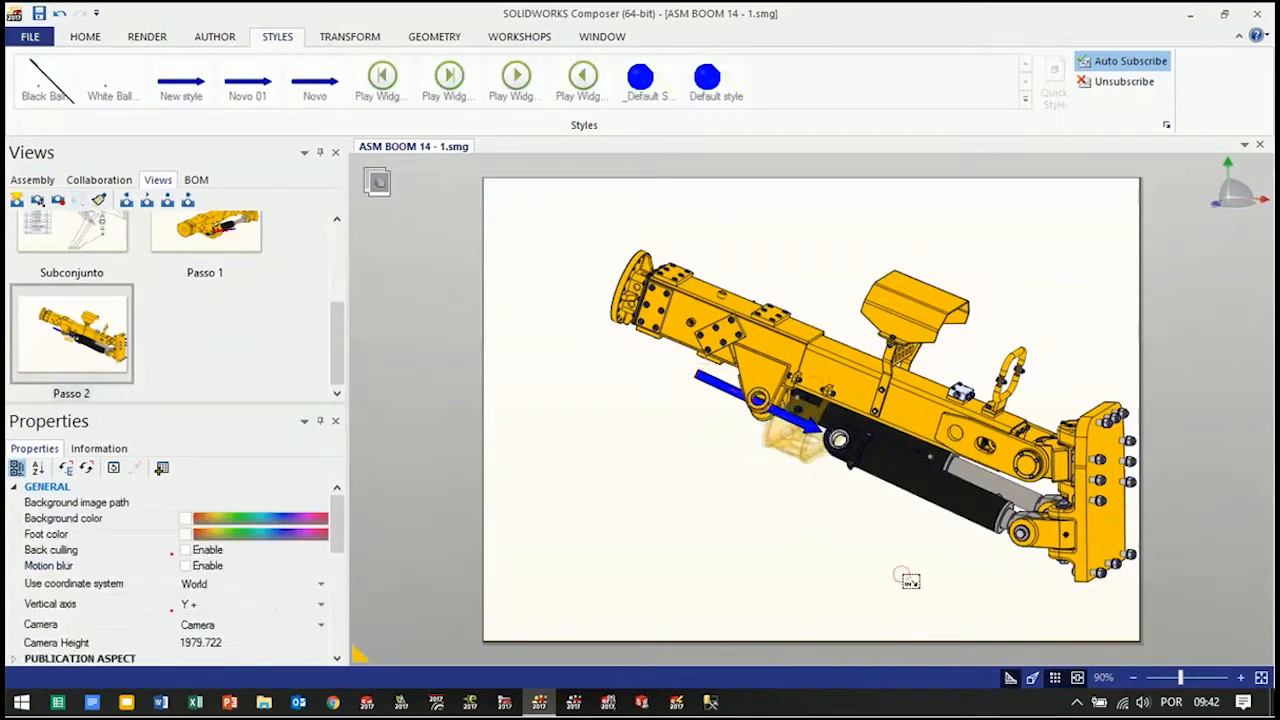
Color the lower cylinder CYLINDER Ø125x536 red and update the Passo 2 view with it
{"action": "key", "text": "alt"}
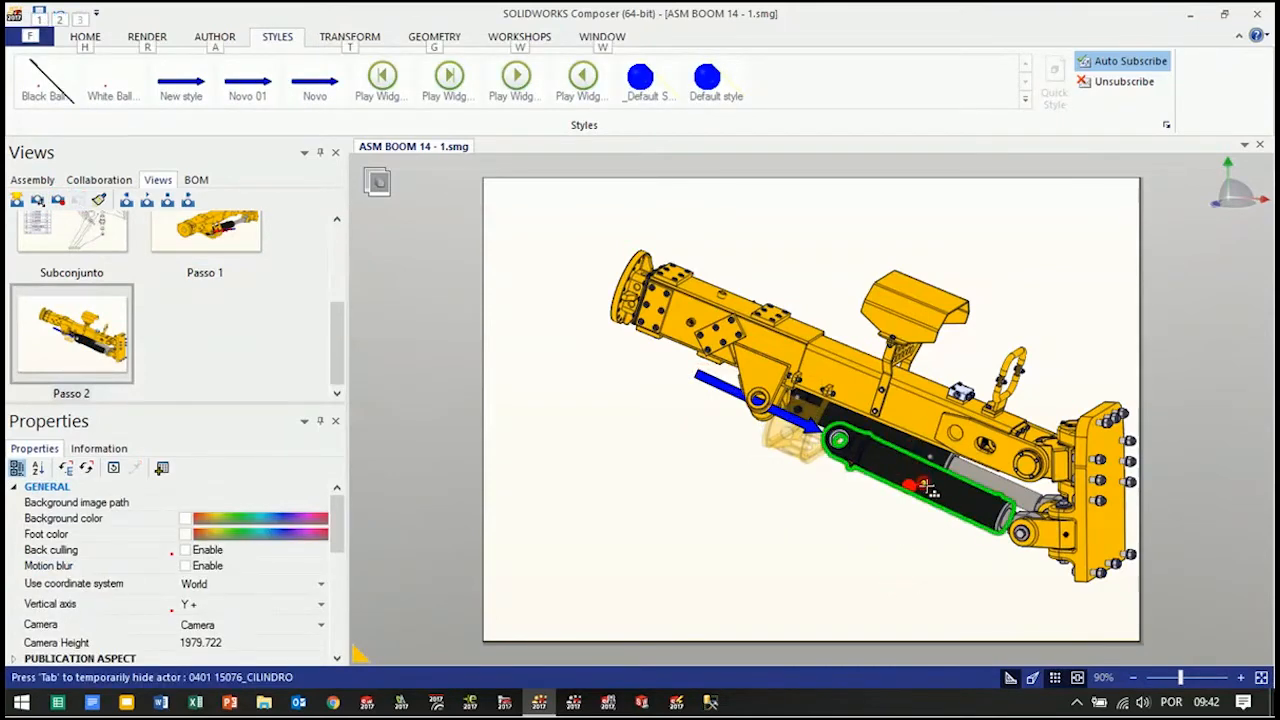
{"action": "left_click", "coordinate": [927, 487]}
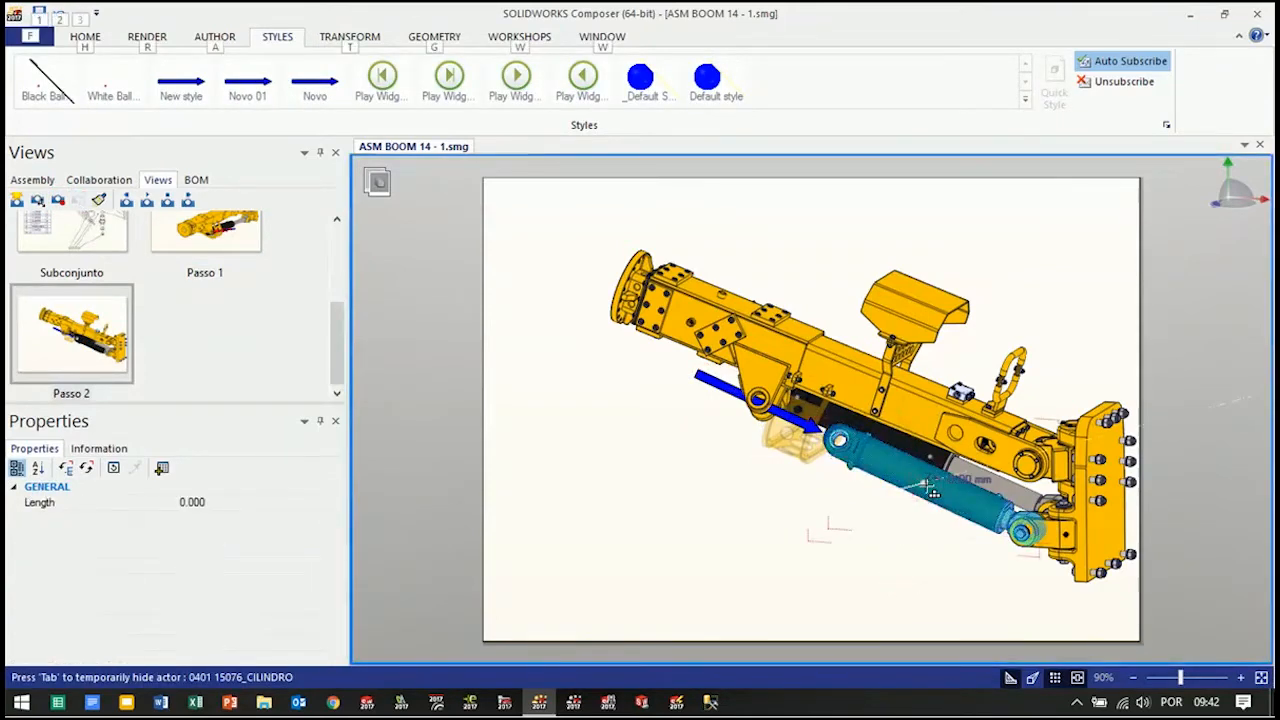
{"action": "left_click", "coordinate": [931, 490]}
{"action": "left_click", "coordinate": [185, 518]}
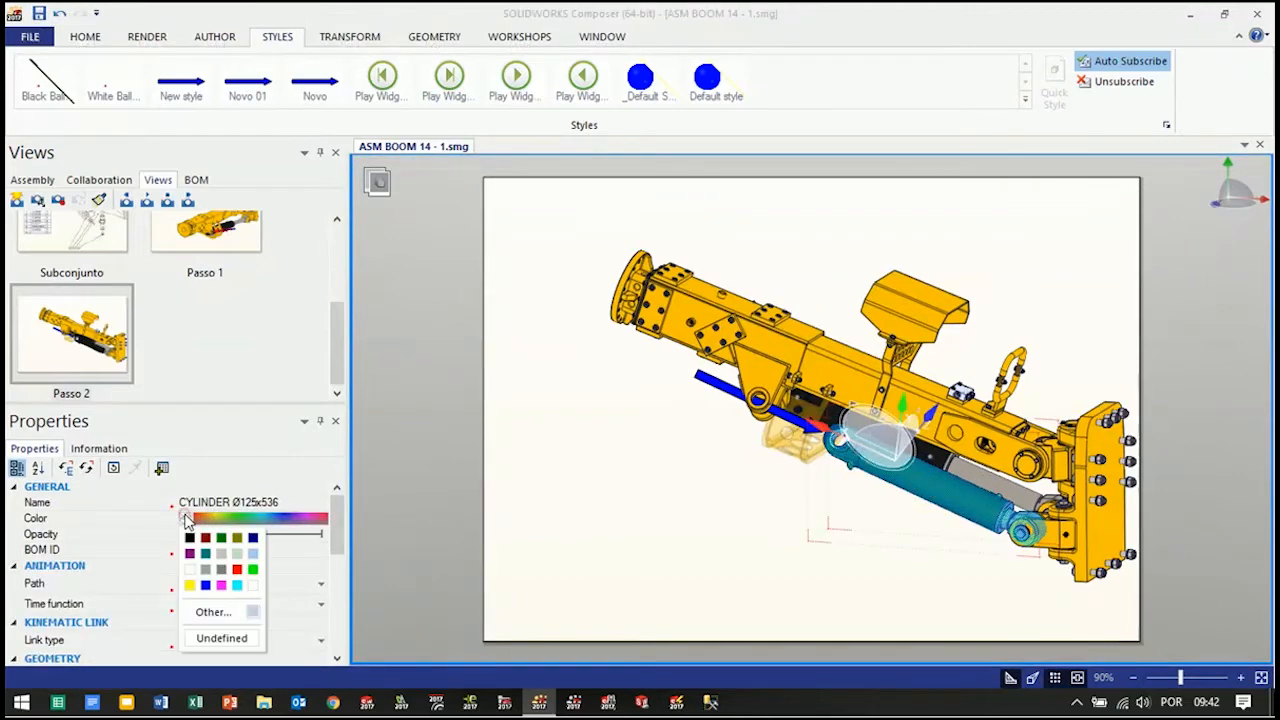
{"action": "left_click", "coordinate": [237, 569]}
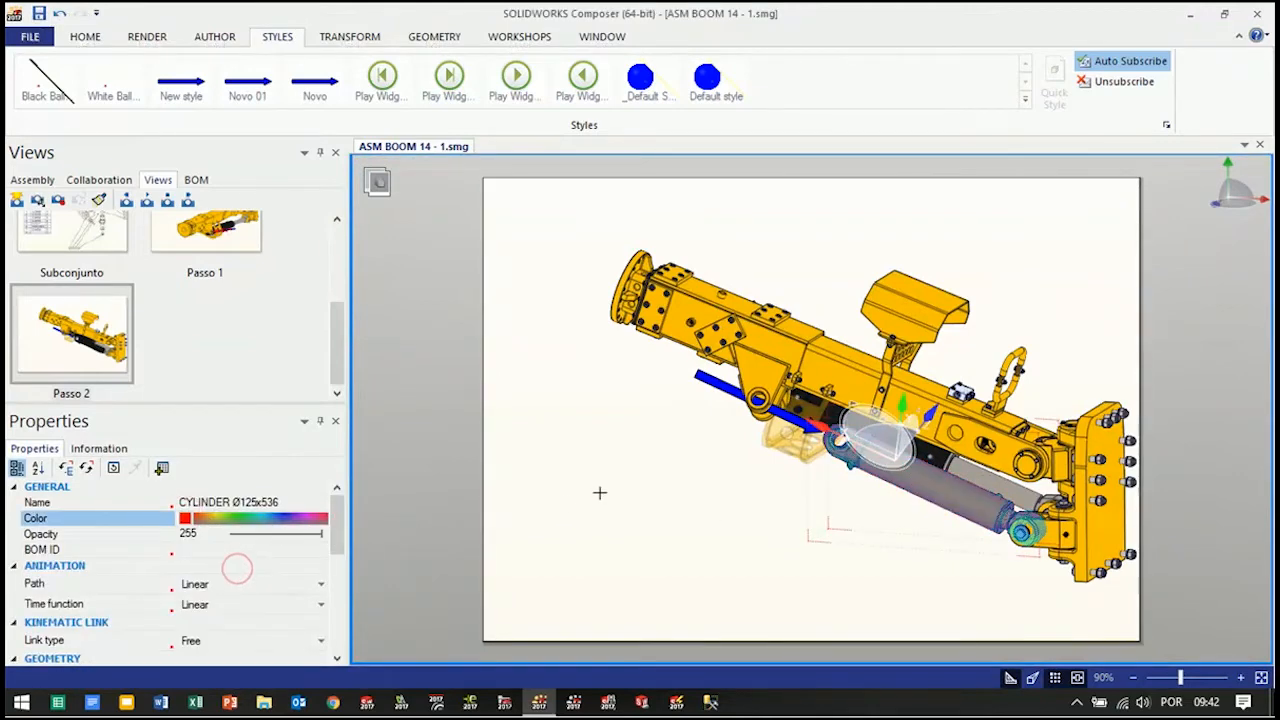
{"action": "left_click", "coordinate": [669, 513]}
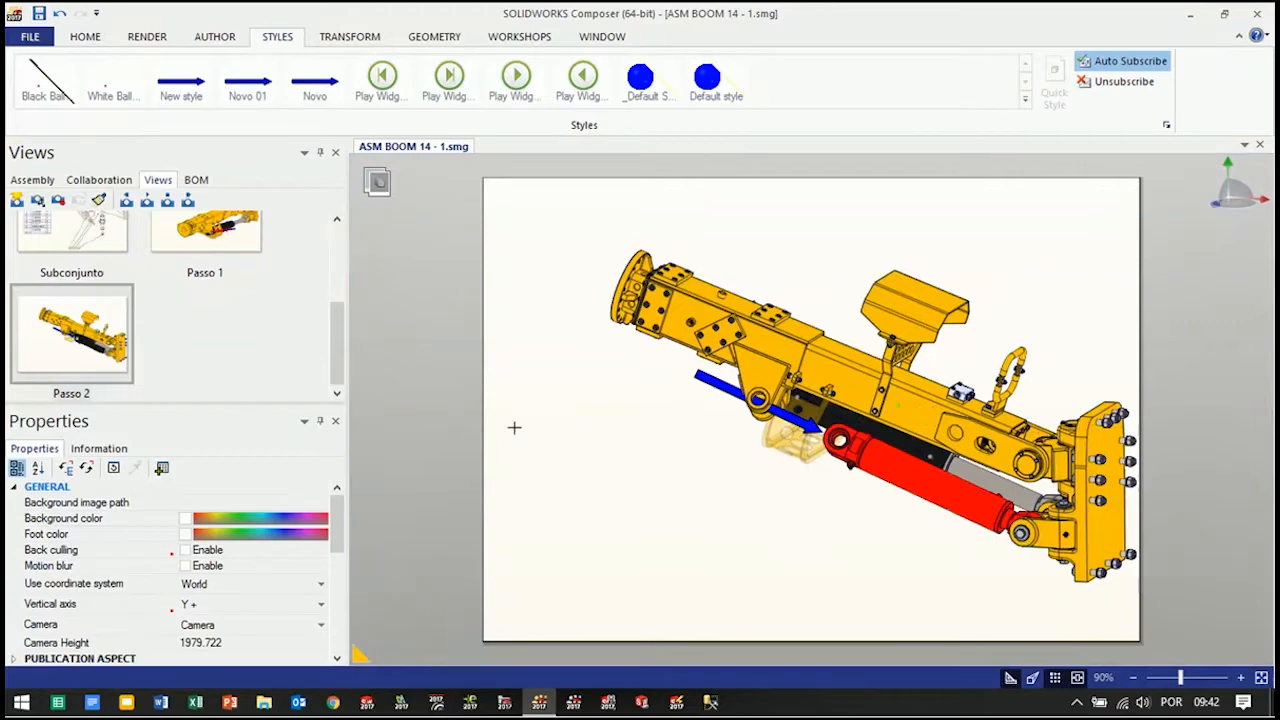
{"action": "left_click", "coordinate": [60, 202]}
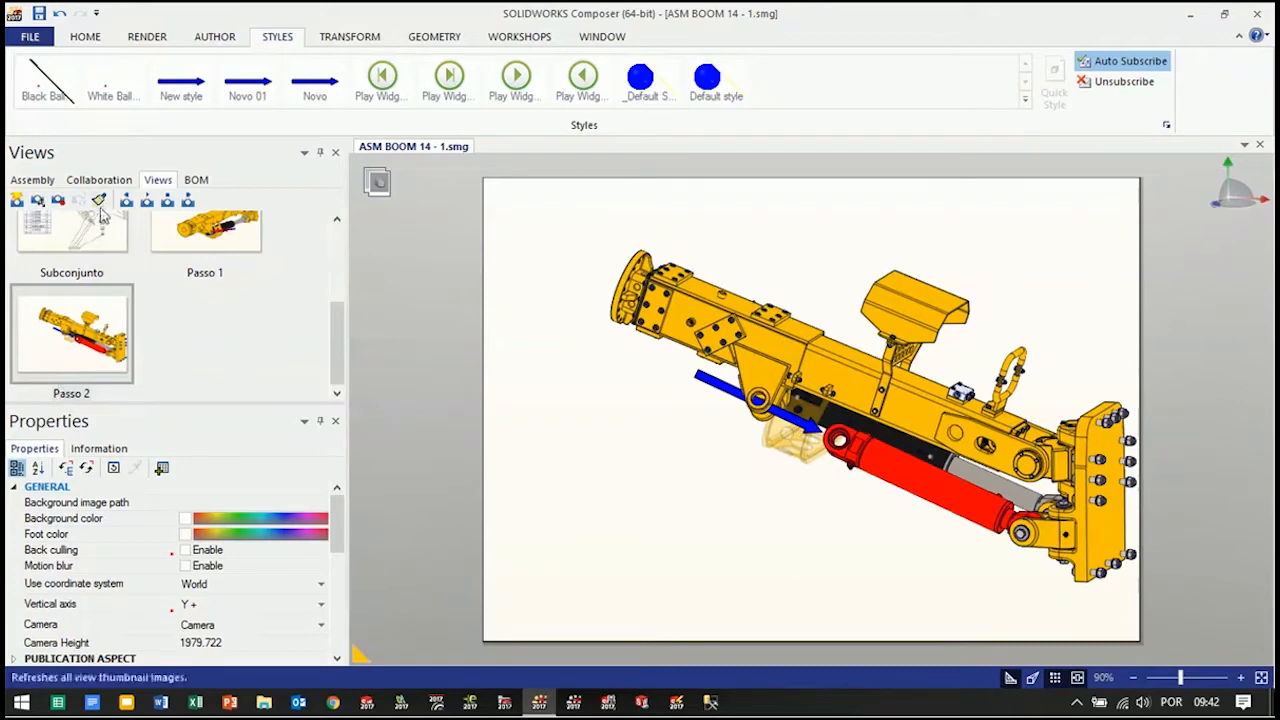
Create a new view from the current scene and name it Passo 3
{"action": "left_click", "coordinate": [16, 201]}
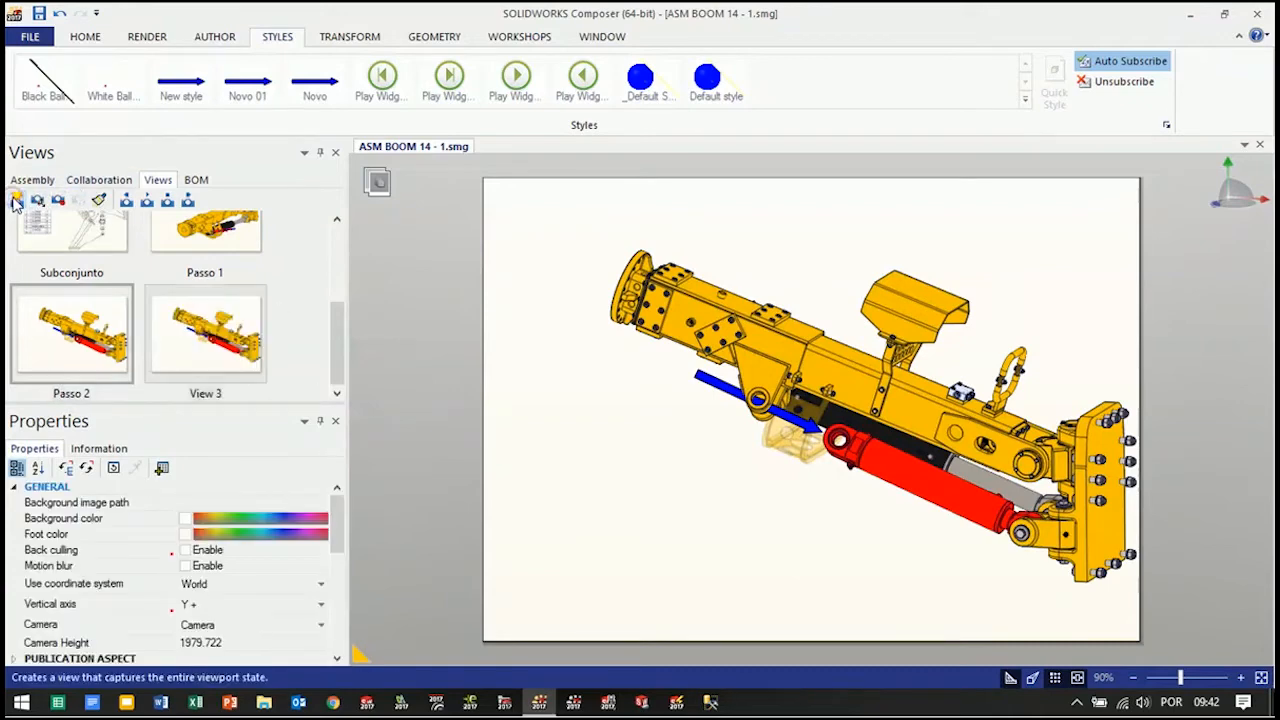
{"action": "left_click", "coordinate": [218, 396]}
{"action": "left_click", "coordinate": [212, 395]}
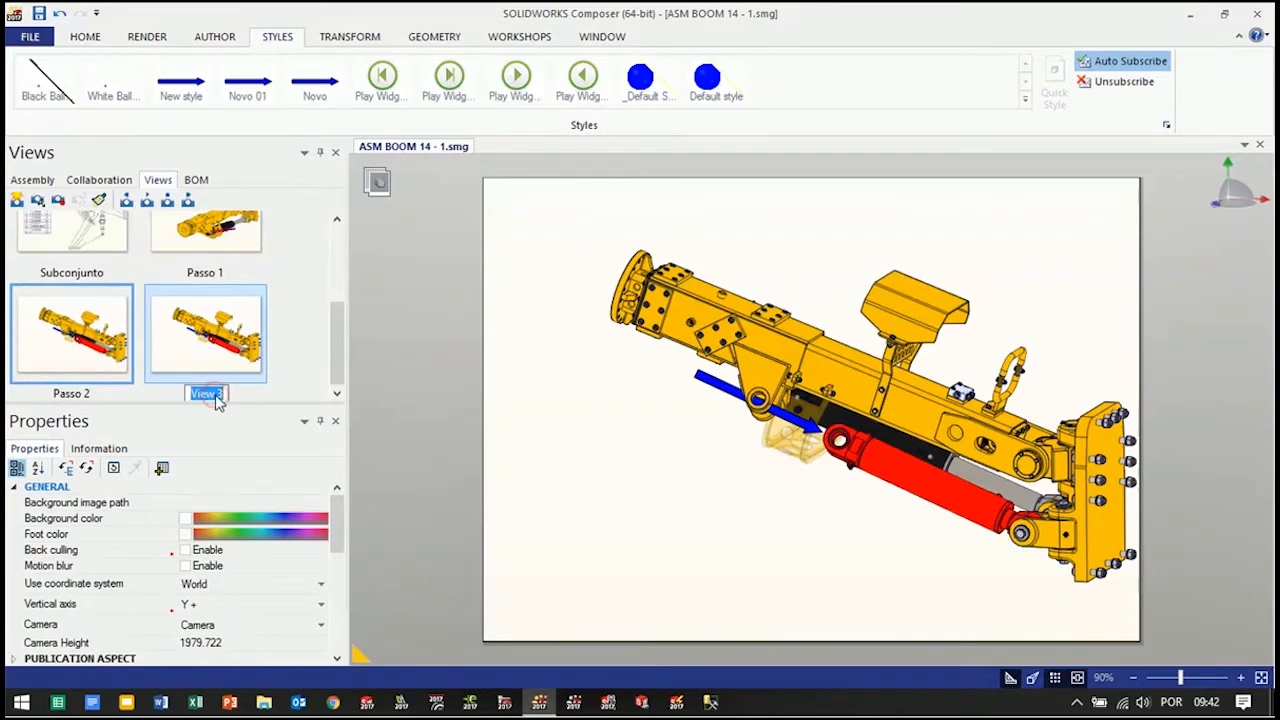
{"action": "type", "text": "Passo 3"}
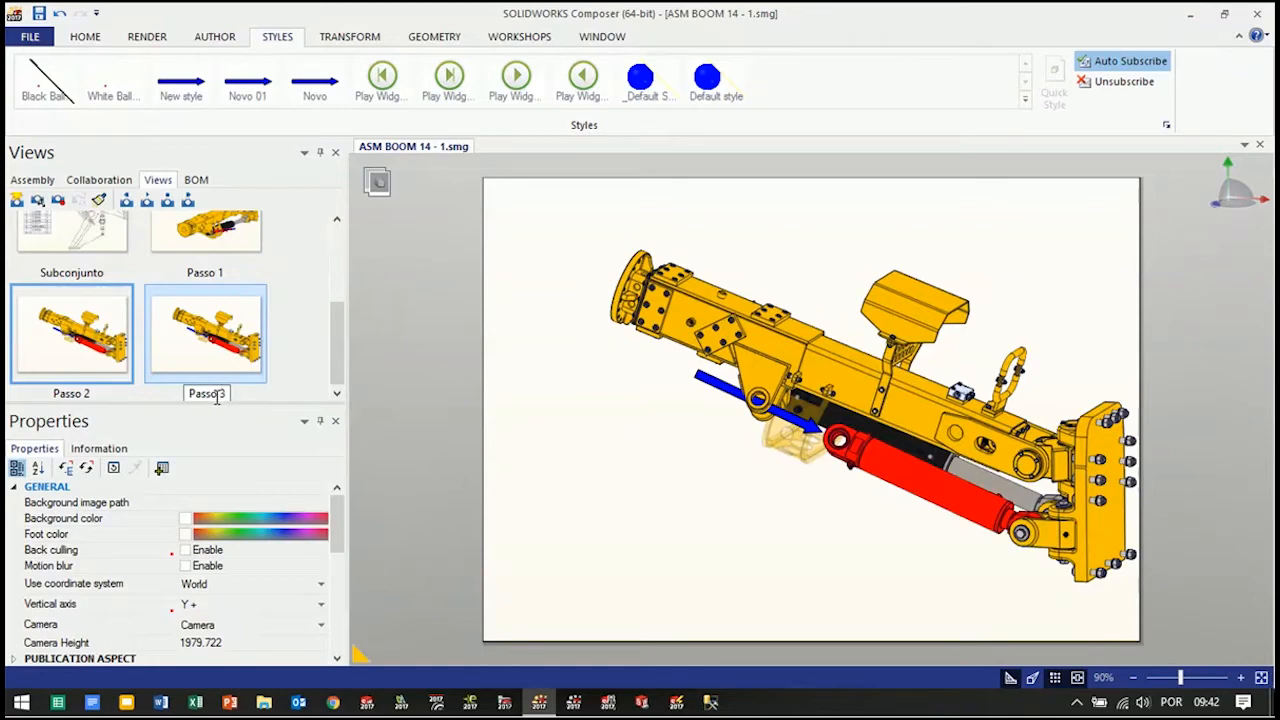
{"action": "key", "text": "Return"}
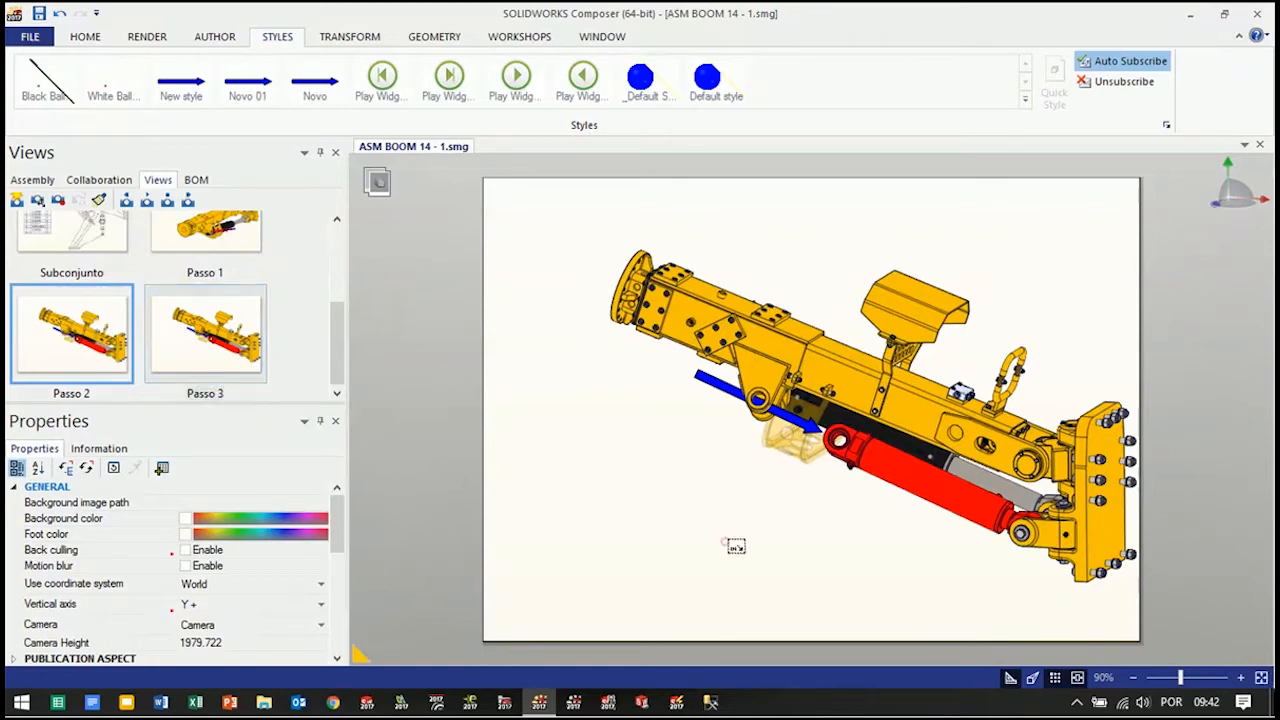
Hide the blue arrow along the cylinder axis
{"action": "left_click", "coordinate": [716, 378]}
{"action": "right_click", "coordinate": [720, 382]}
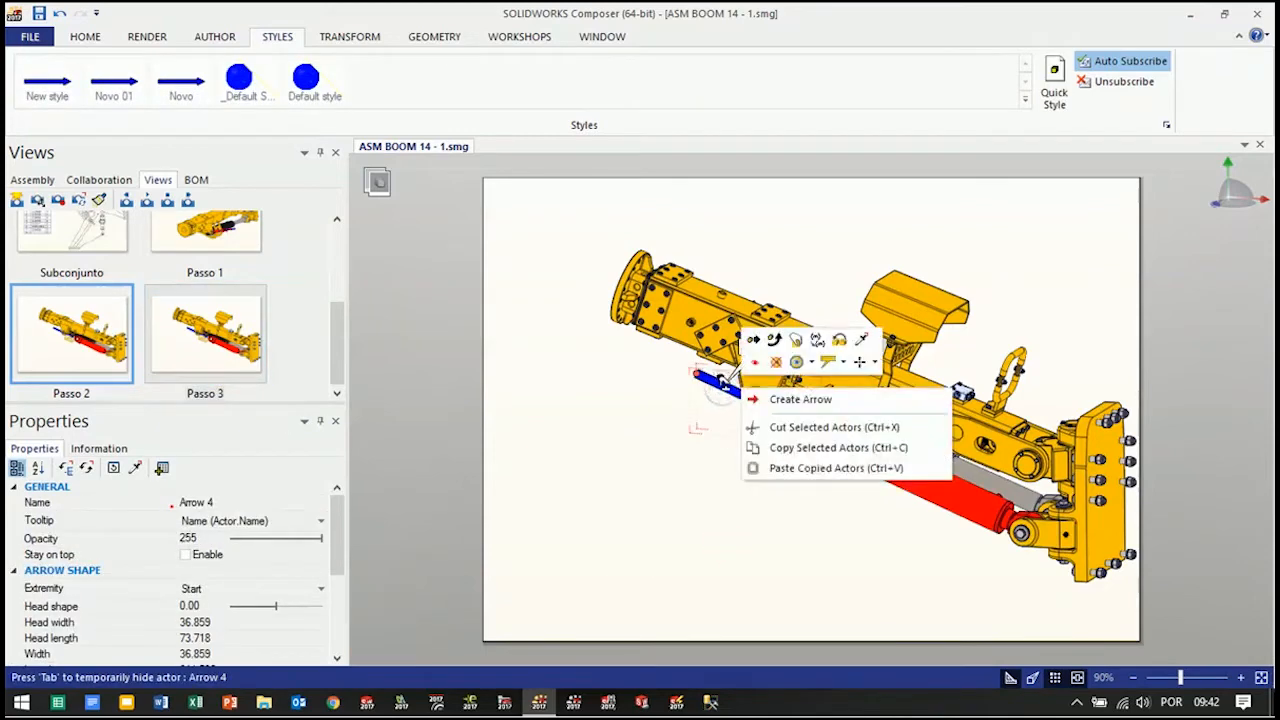
{"action": "left_click", "coordinate": [777, 364]}
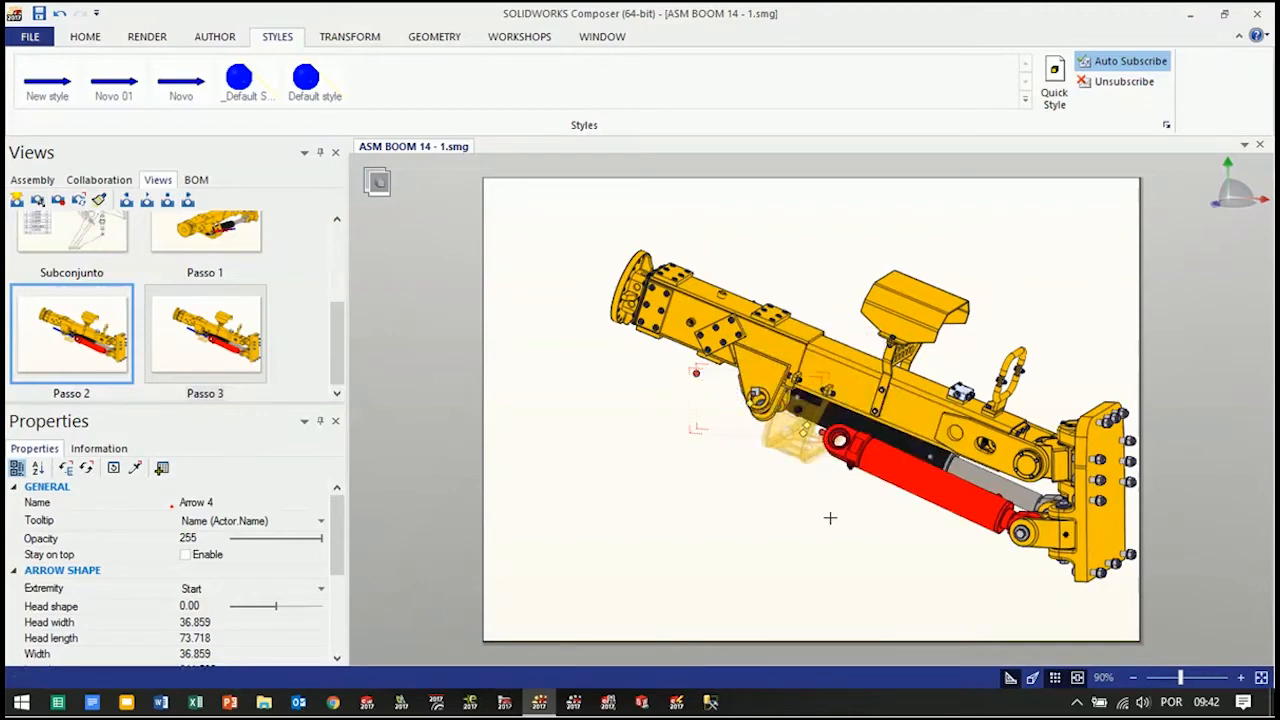
{"action": "scroll", "coordinate": [829, 513], "scroll_direction": "up", "scroll_amount": 2}
{"action": "left_click", "coordinate": [823, 495]}
Make the CYLINDER GUARD opaque again by raising its opacity
{"action": "left_click", "coordinate": [790, 430]}
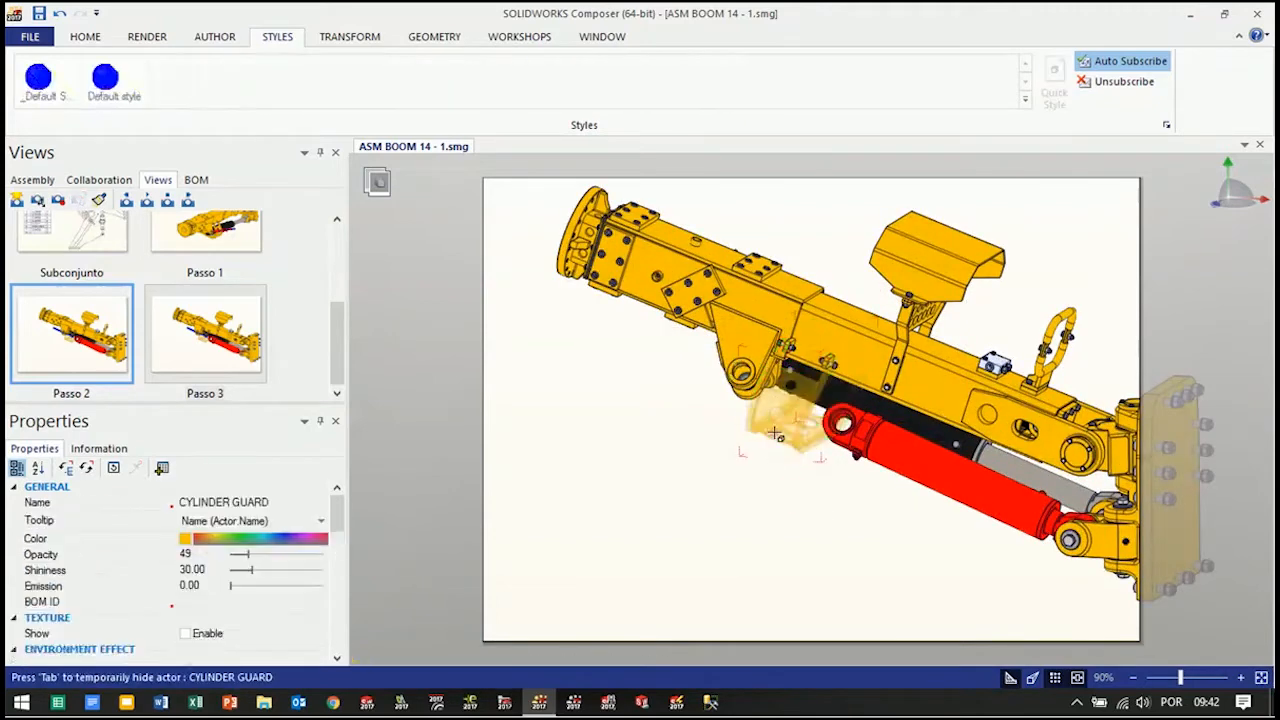
{"action": "left_click_drag", "start_coordinate": [250, 560], "coordinate": [312, 556]}
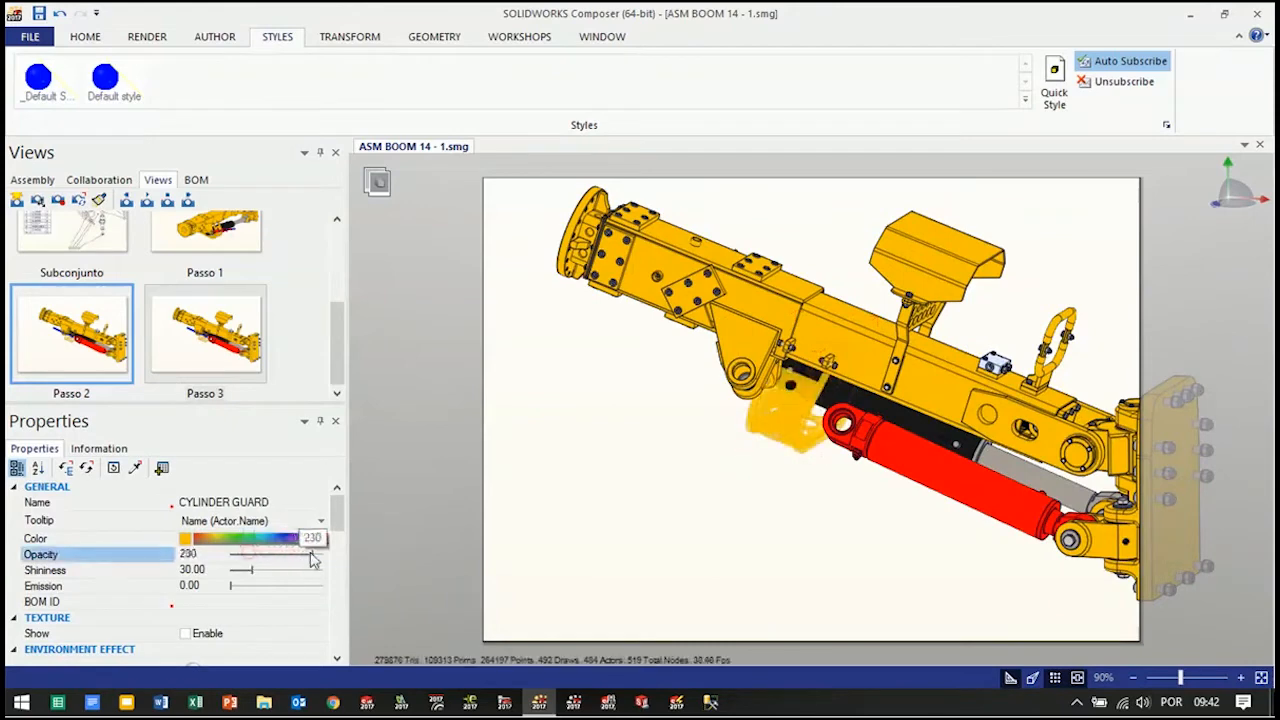
{"action": "left_click", "coordinate": [736, 564]}
Orient the assembly to a side perspective showing the red cylinder's rod end and activate the Rotate transformation mode
{"action": "scroll", "coordinate": [896, 567], "scroll_direction": "down", "scroll_amount": 2}
{"action": "right_click_drag", "start_coordinate": [897, 567], "coordinate": [978, 591]}
{"action": "right_click_drag", "start_coordinate": [985, 525], "coordinate": [994, 514]}
{"action": "scroll", "coordinate": [1068, 462], "scroll_direction": "up", "scroll_amount": 2}
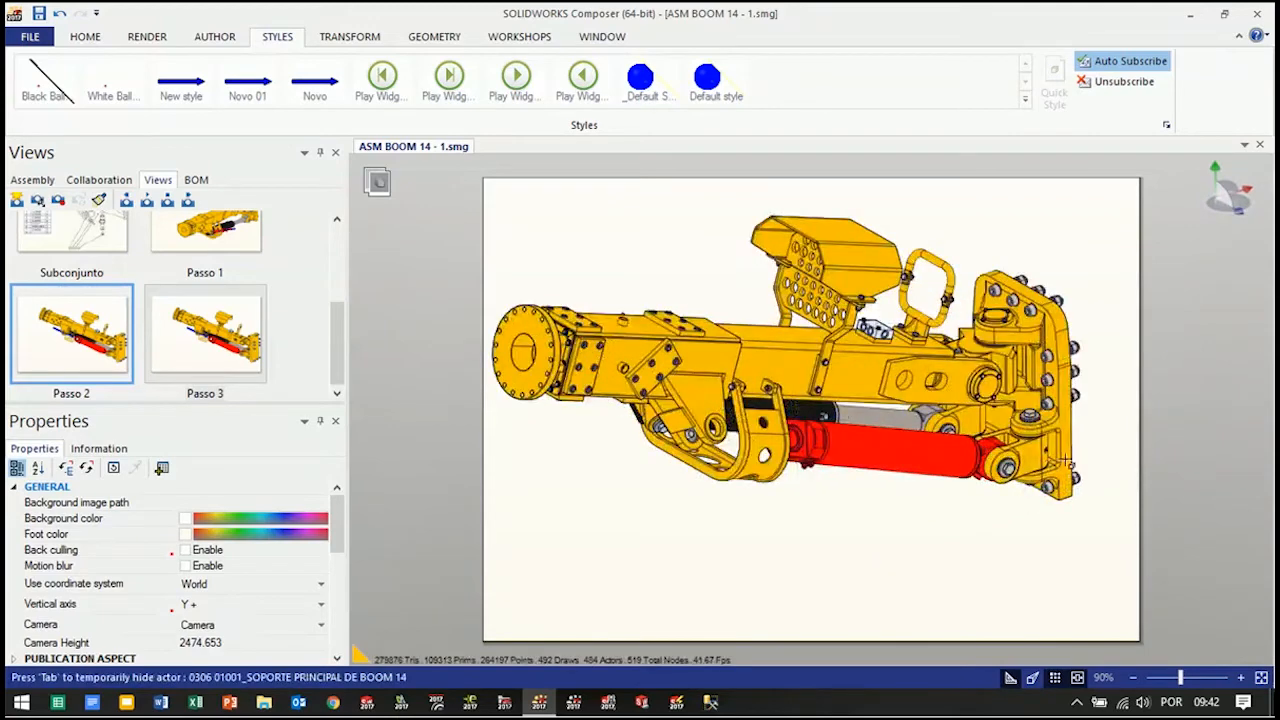
{"action": "scroll", "coordinate": [995, 456], "scroll_direction": "up", "scroll_amount": 2}
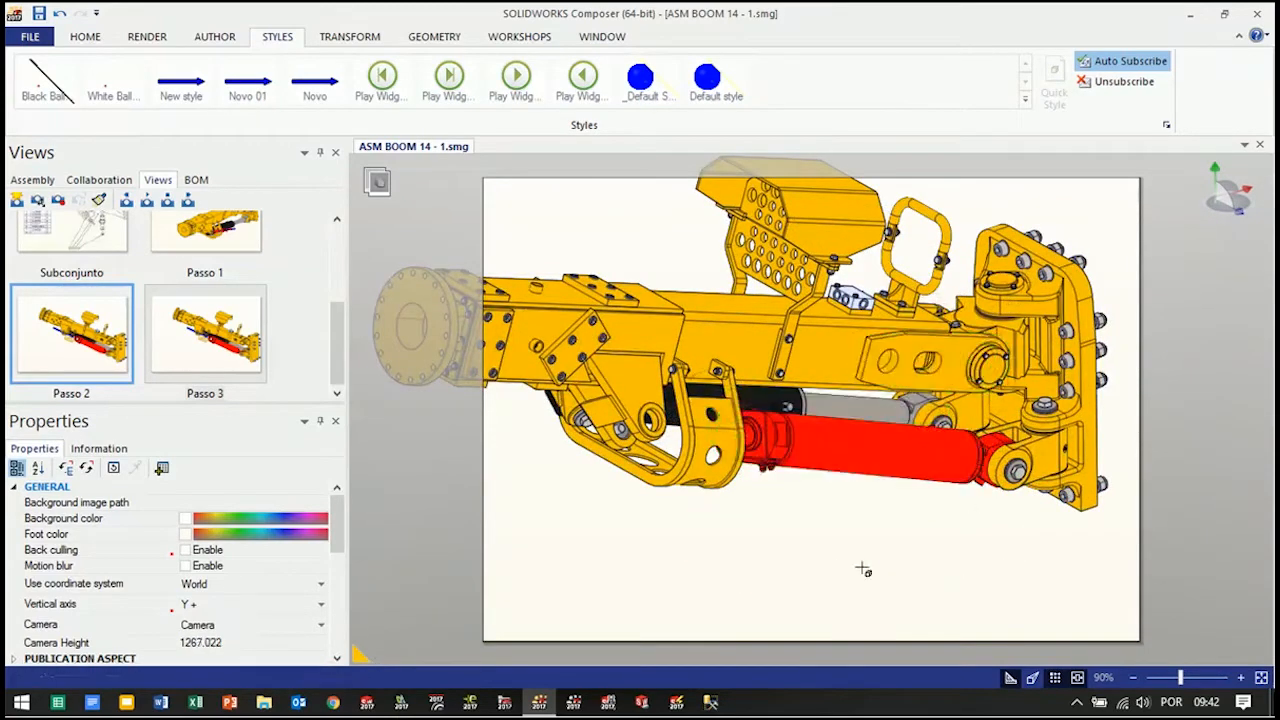
{"action": "scroll", "coordinate": [929, 603], "scroll_direction": "down", "scroll_amount": 1}
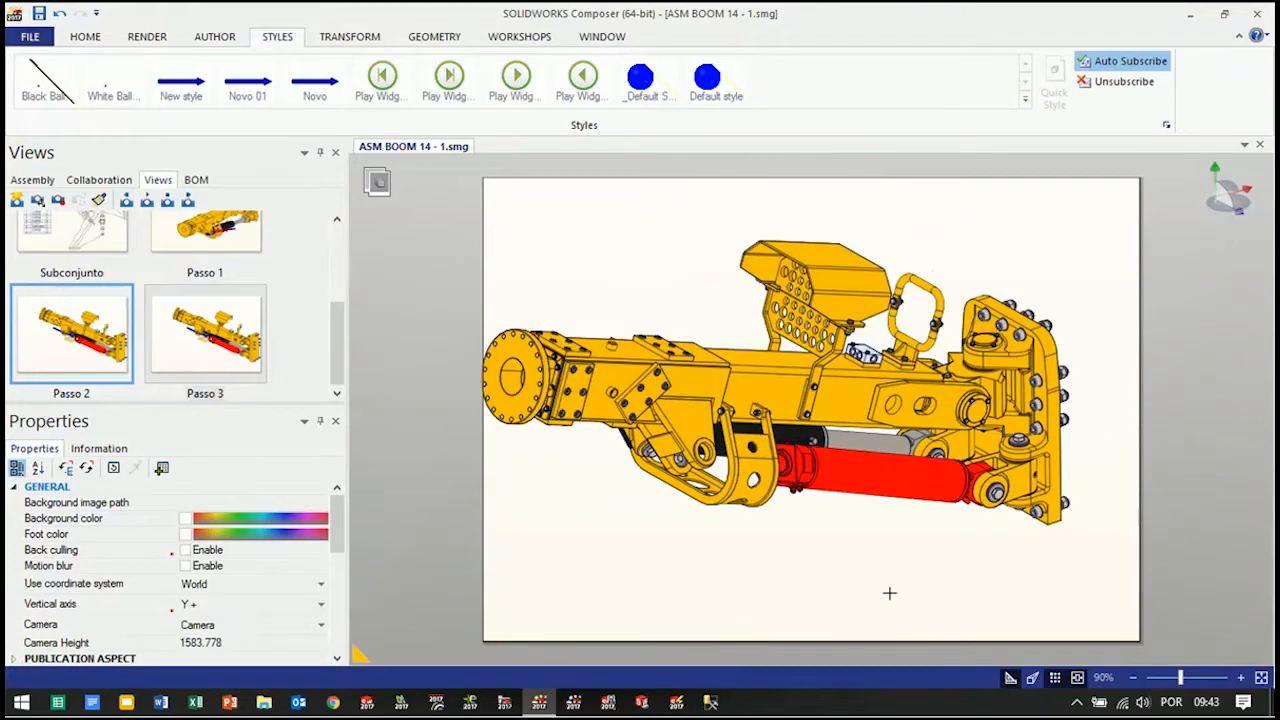
{"action": "left_click", "coordinate": [352, 37]}
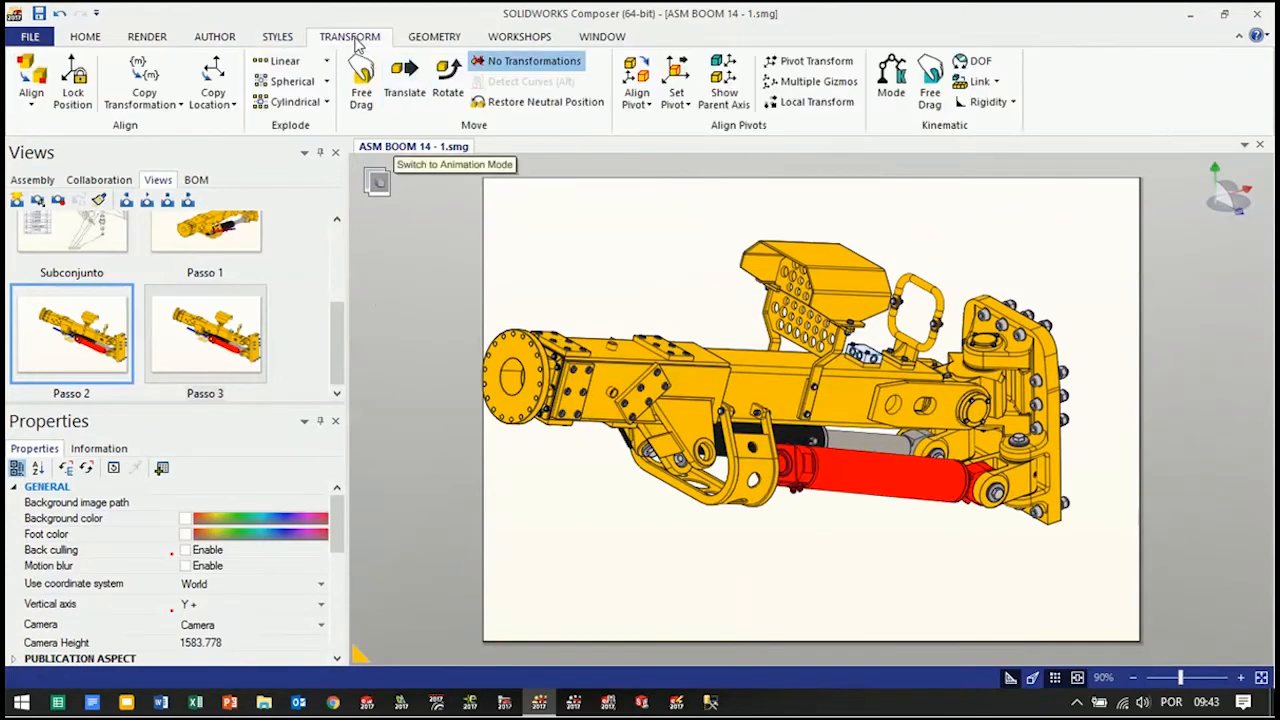
{"action": "left_click", "coordinate": [447, 86]}
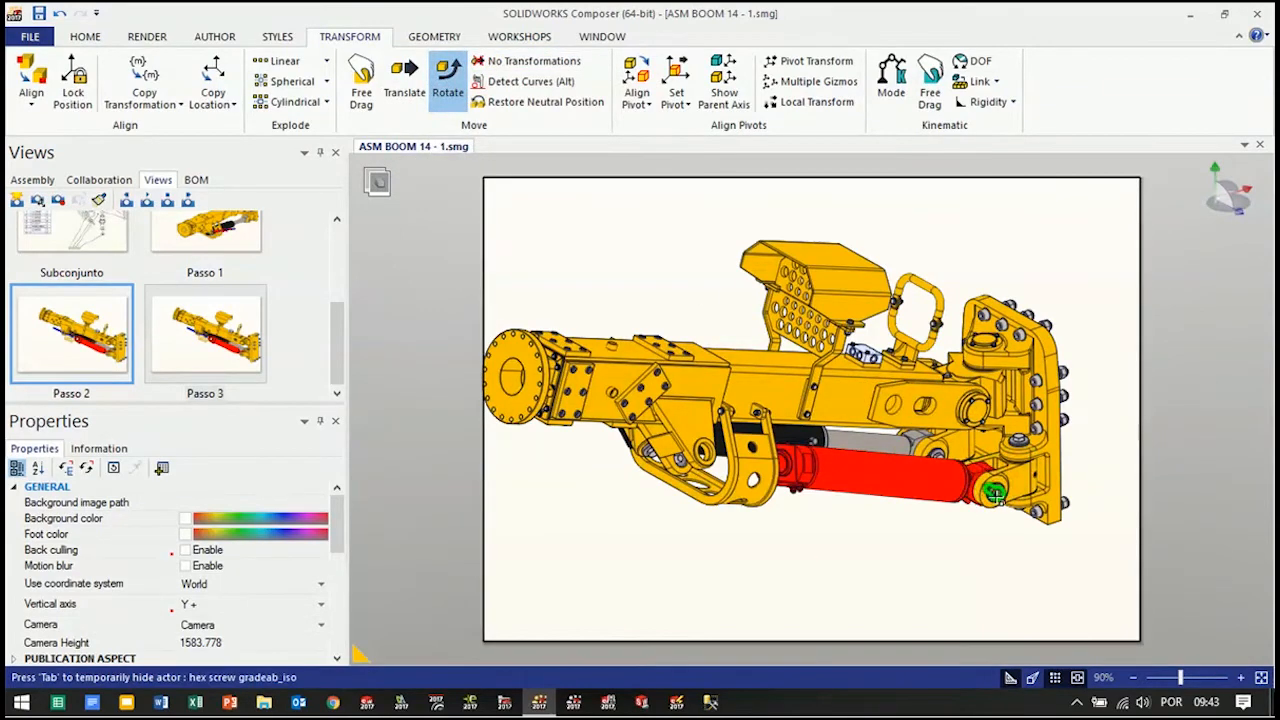
Try to rotate the red cylinder about the circular edge at its rod-end knuckle joint
{"action": "scroll", "coordinate": [995, 492], "scroll_direction": "up", "scroll_amount": 5}
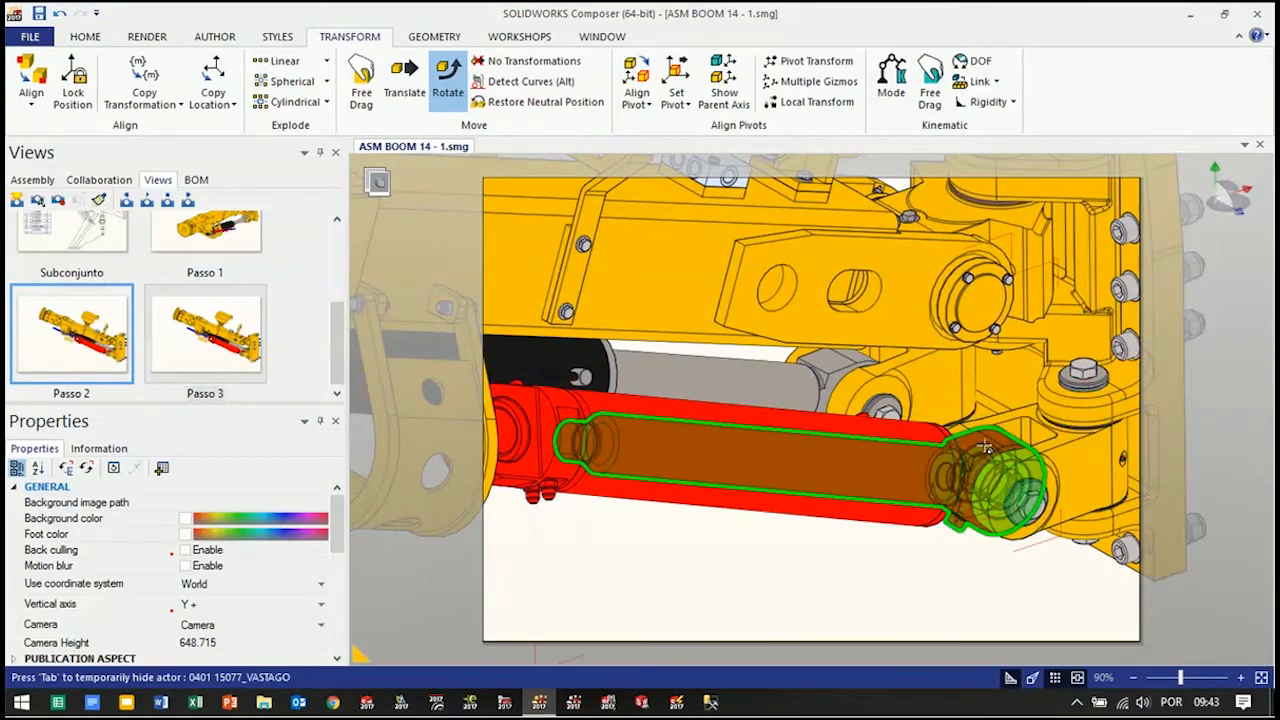
{"action": "key", "text": "alt"}
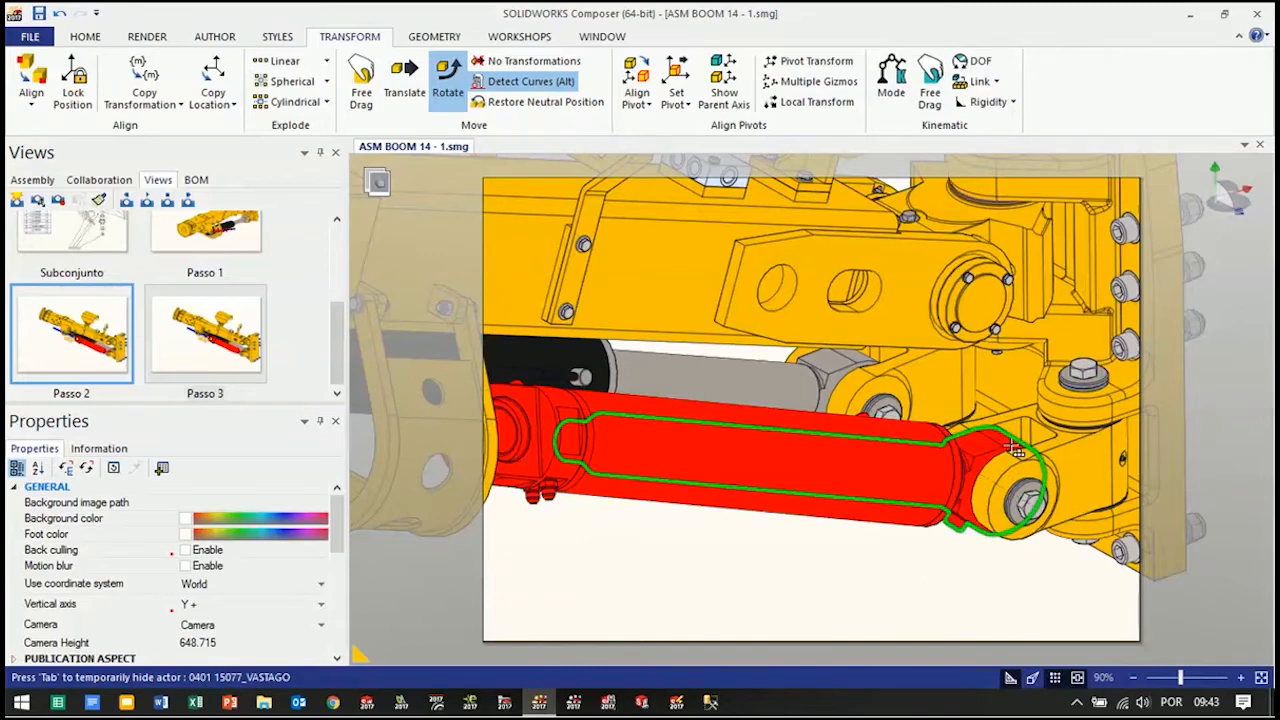
{"action": "left_click_drag", "start_coordinate": [1014, 440], "coordinate": [999, 448]}
{"action": "key", "text": "ctrl+z"}
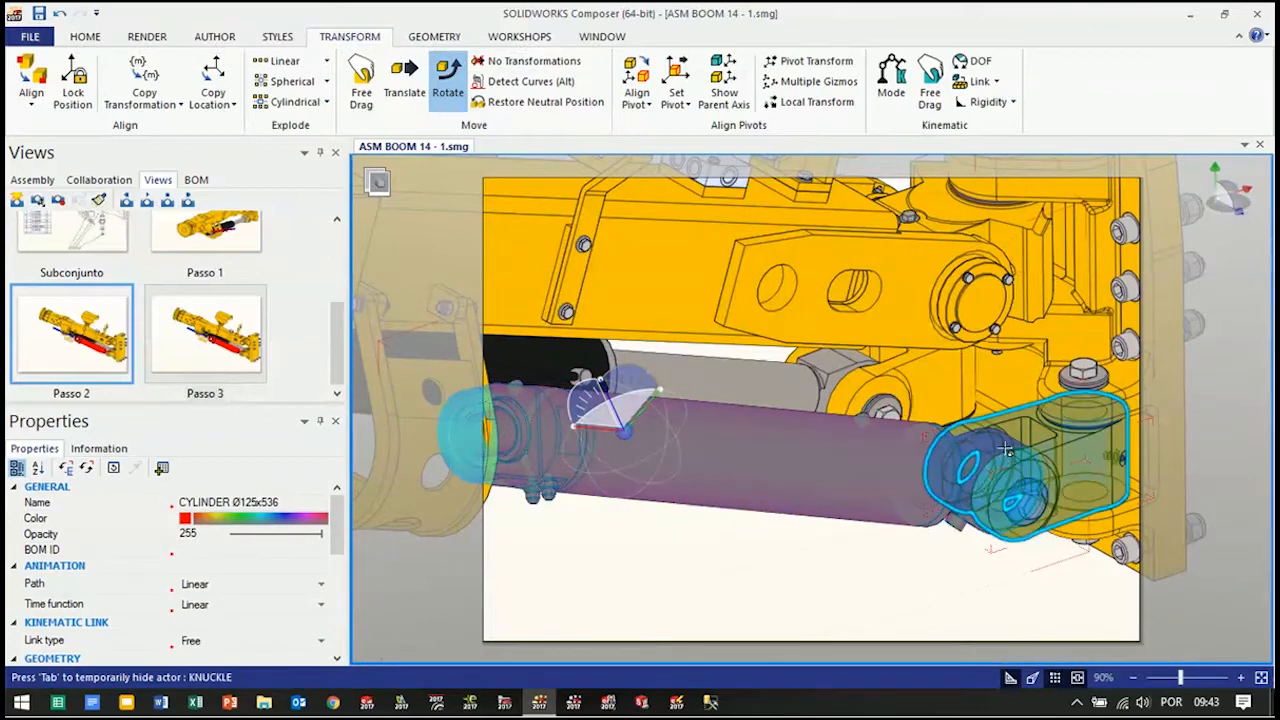
{"action": "key", "text": "alt"}
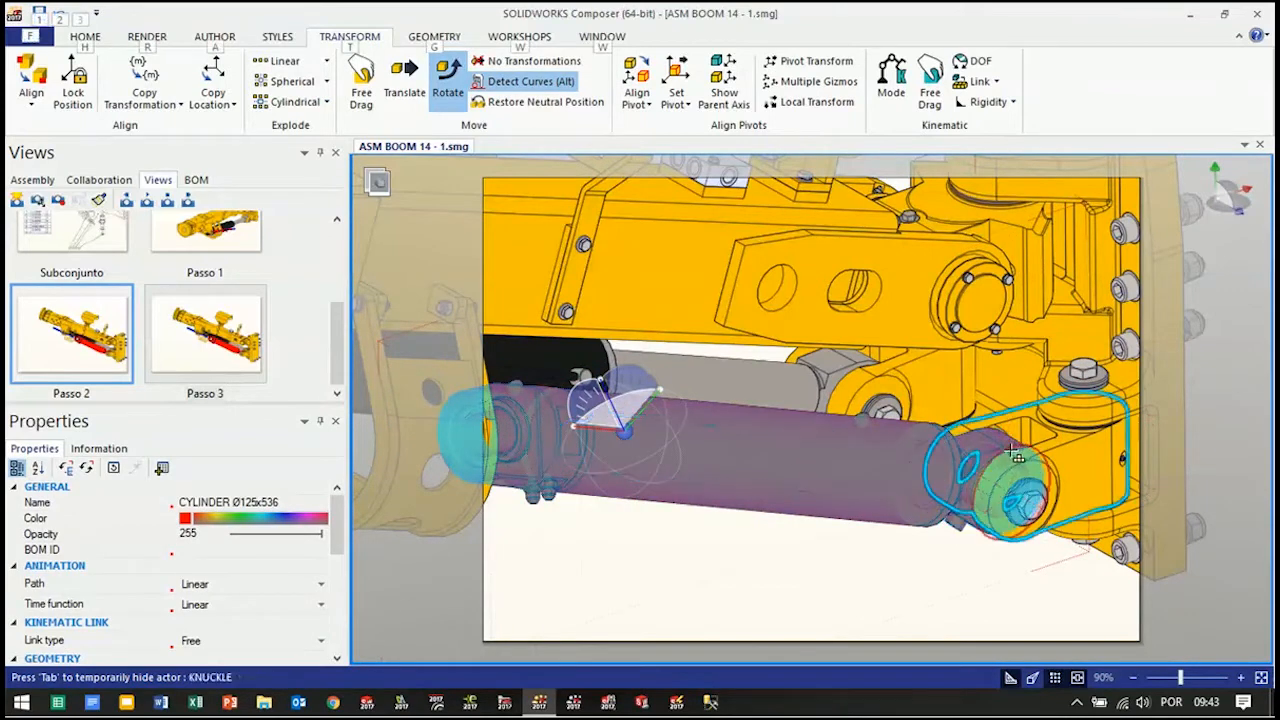
{"action": "left_click_drag", "start_coordinate": [1001, 448], "coordinate": [973, 471], "text": "alt"}
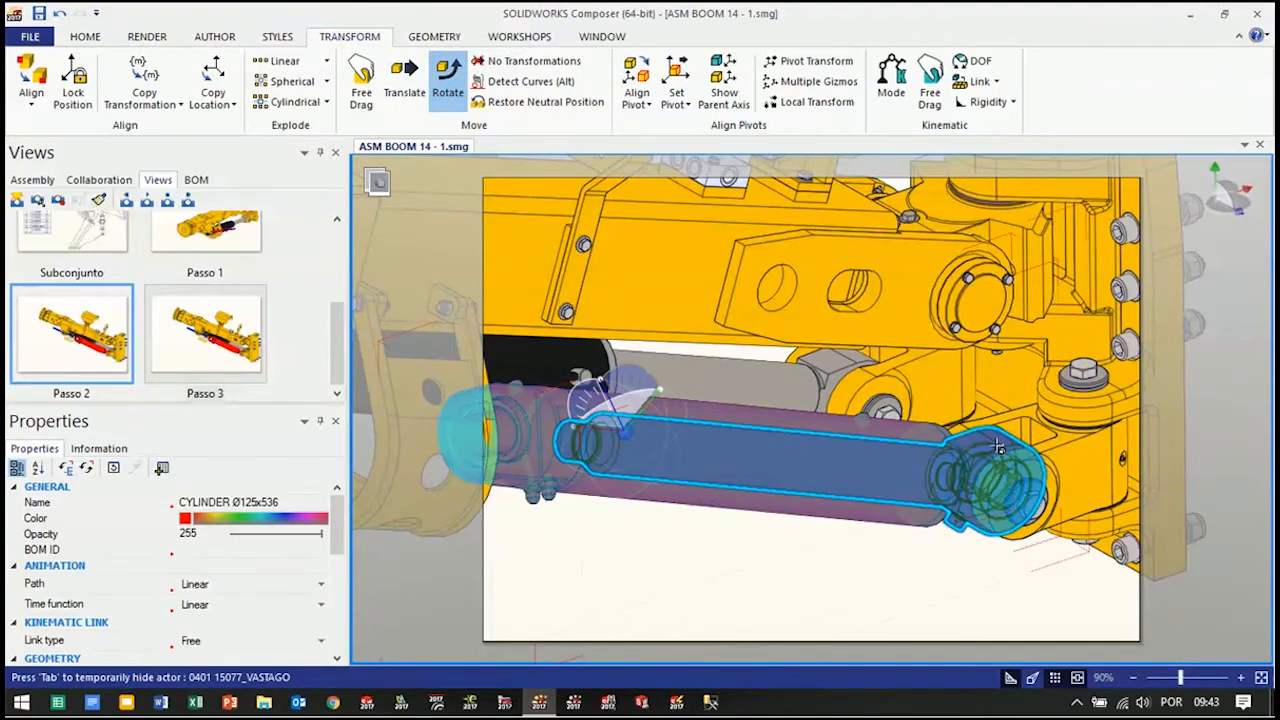
Rotate the red cylinder 45° downward about the axis of its rod-end knuckle pin
{"action": "scroll", "coordinate": [1012, 440], "scroll_direction": "up", "scroll_amount": 5}
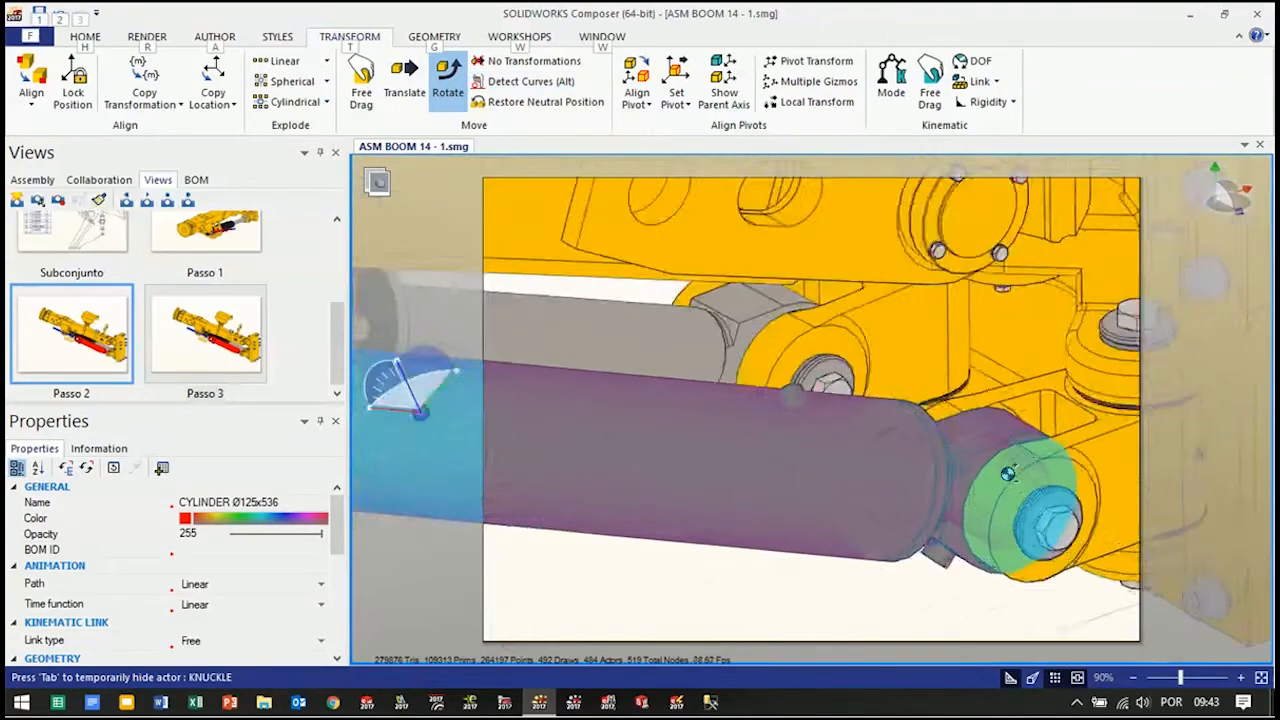
{"action": "left_click_drag", "start_coordinate": [1043, 427], "coordinate": [957, 467]}
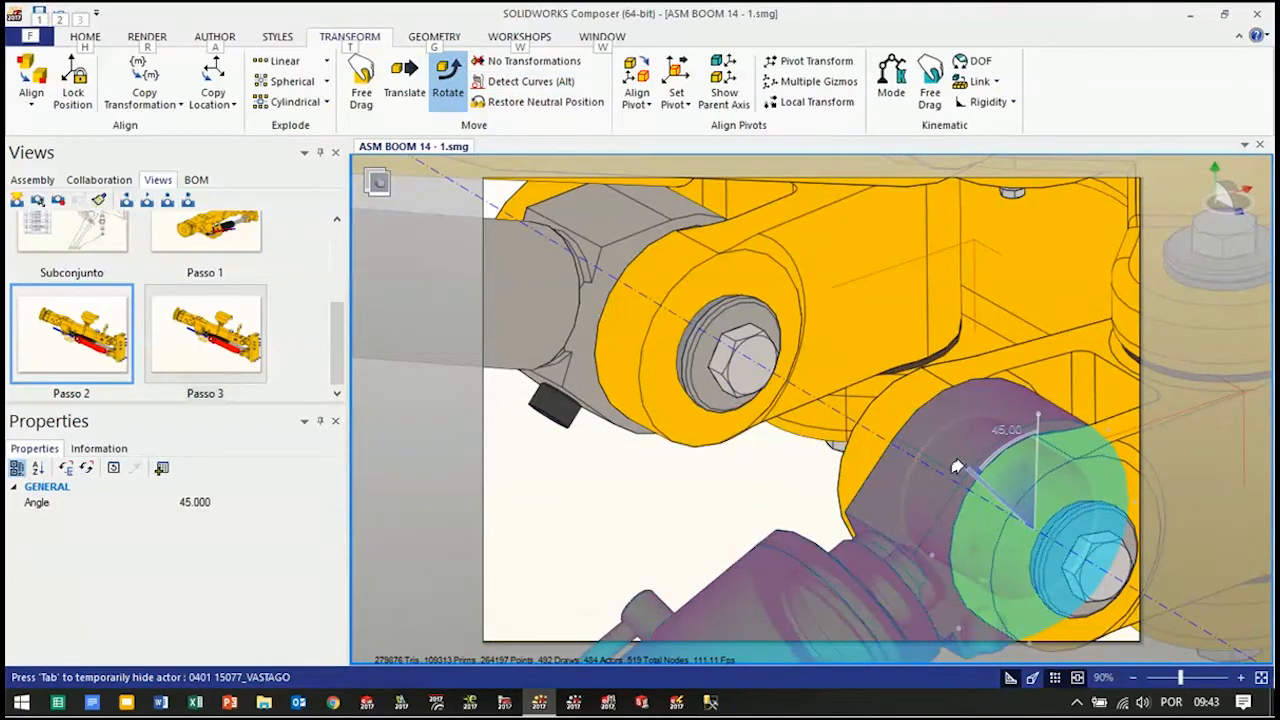
{"action": "left_click_drag", "start_coordinate": [957, 467], "coordinate": [960, 465]}
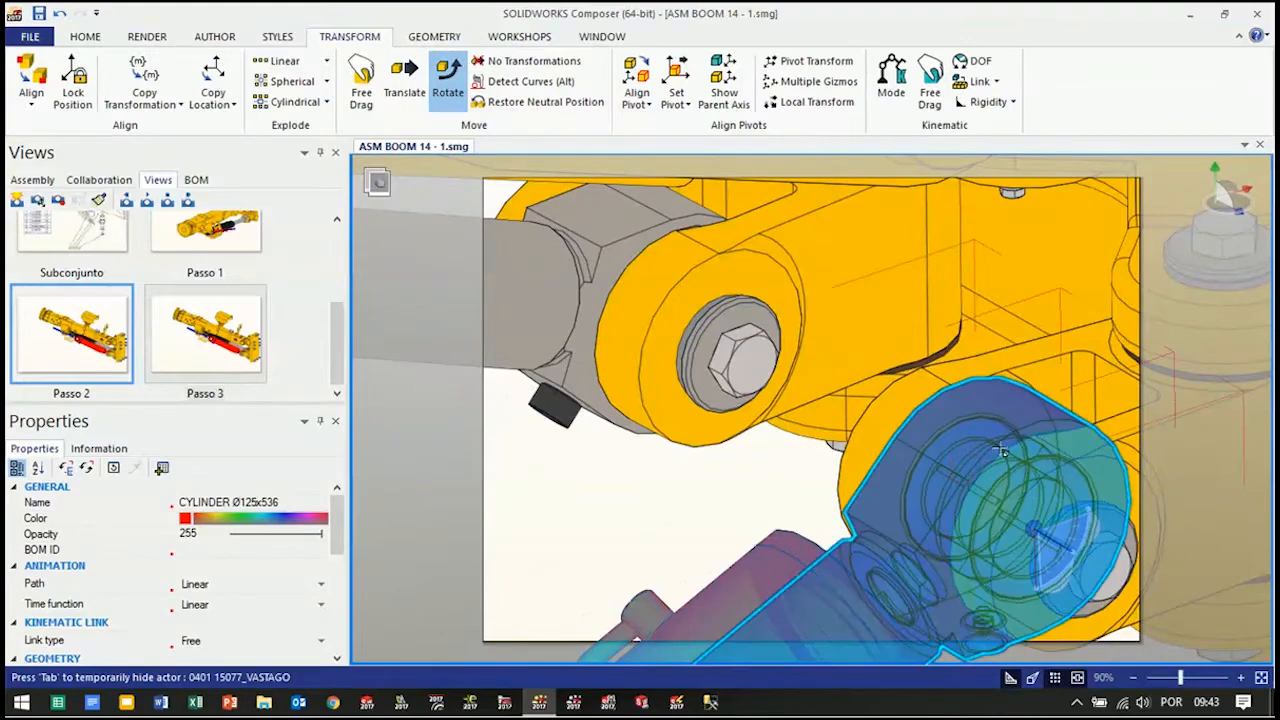
{"action": "left_click", "coordinate": [650, 519]}
{"action": "scroll", "coordinate": [680, 504], "scroll_direction": "down", "scroll_amount": 5}
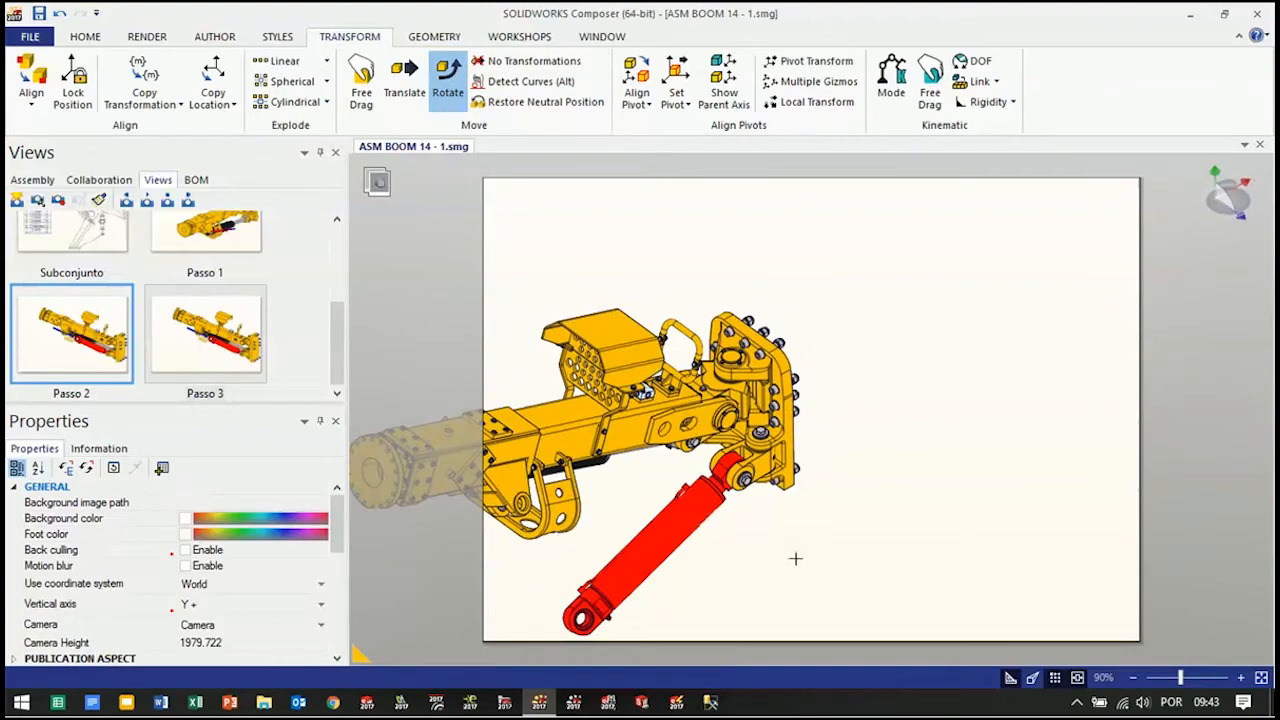
Create a circular arrow around the knuckle pin at the red cylinder's rod end
{"action": "scroll", "coordinate": [594, 526], "scroll_direction": "up", "scroll_amount": 2}
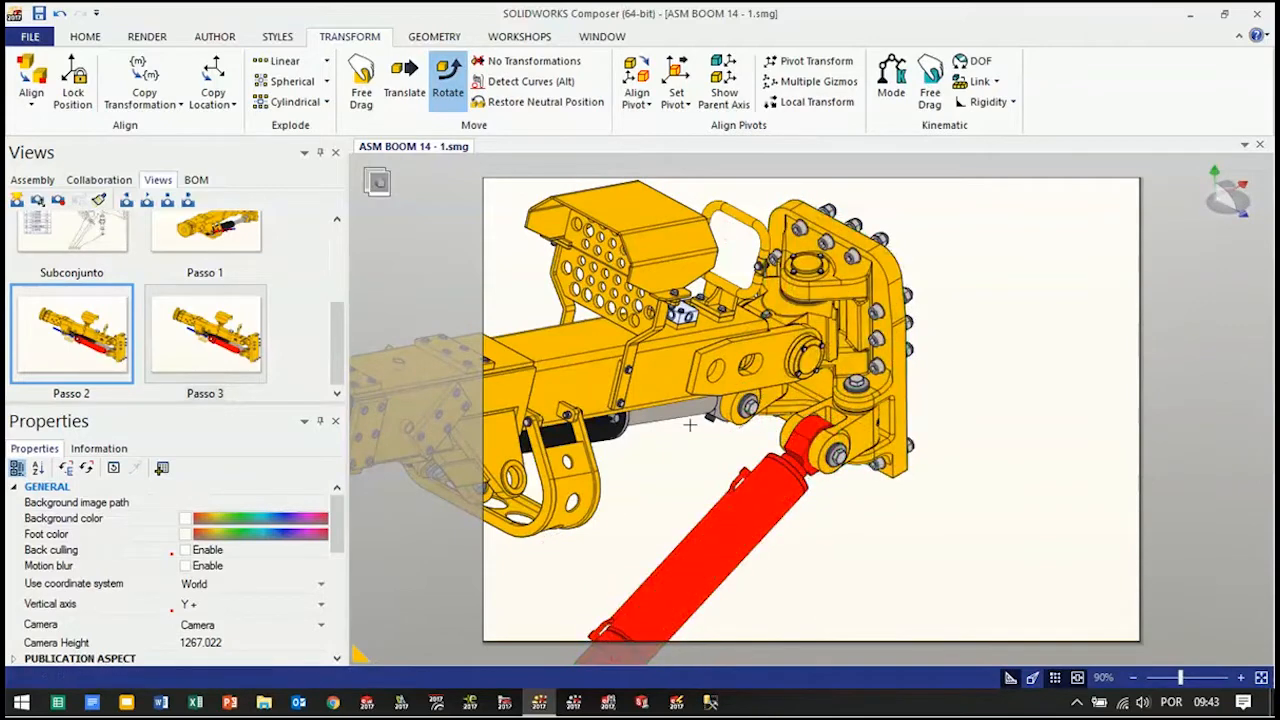
{"action": "left_click", "coordinate": [218, 38]}
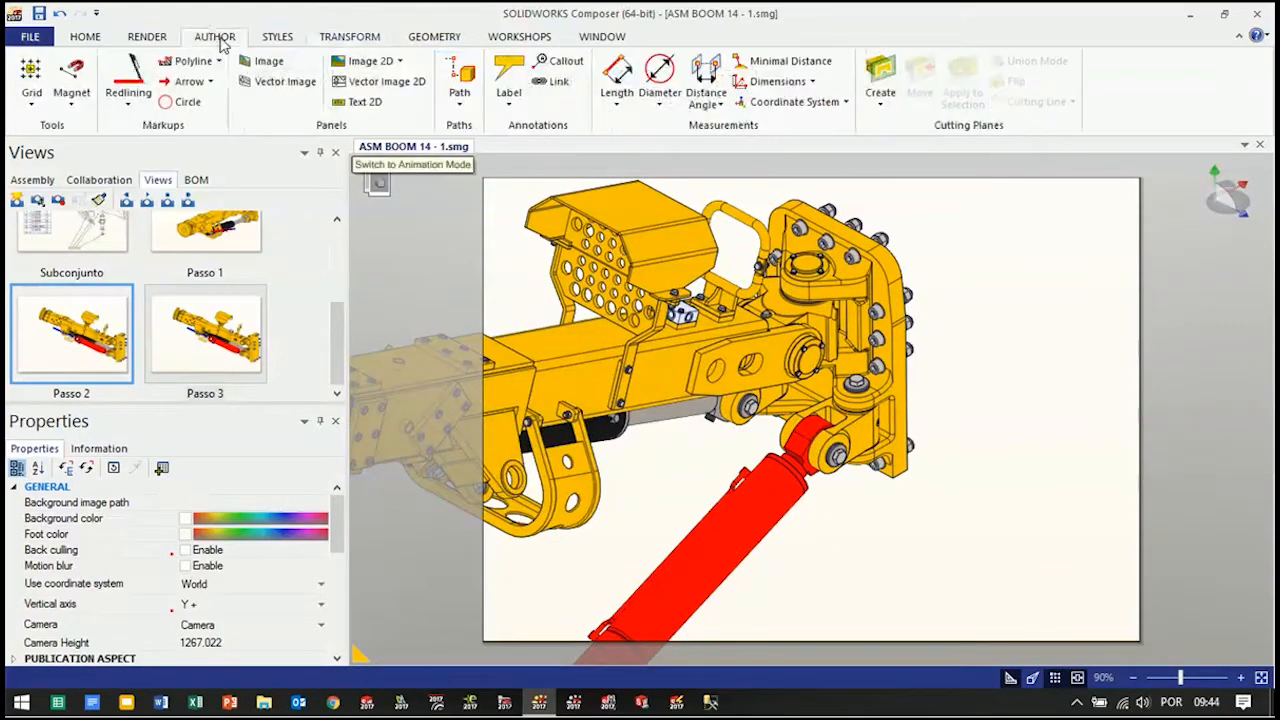
{"action": "left_click", "coordinate": [205, 82]}
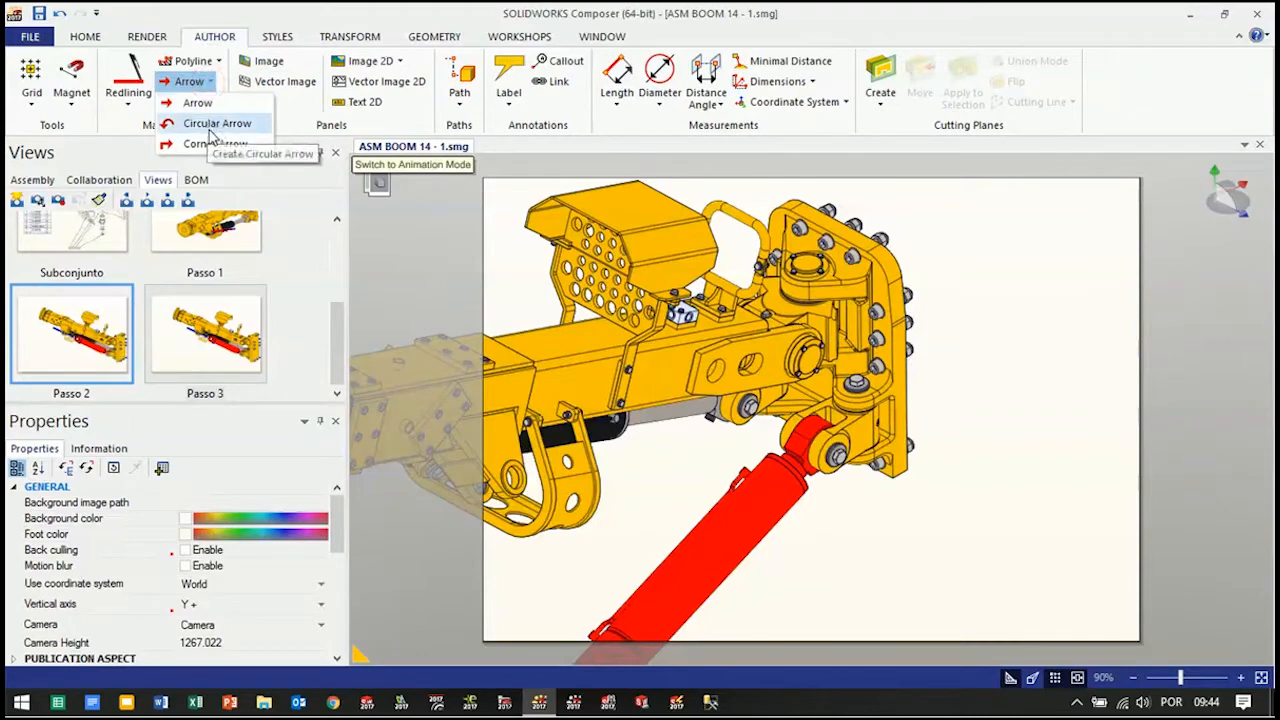
{"action": "left_click", "coordinate": [211, 131]}
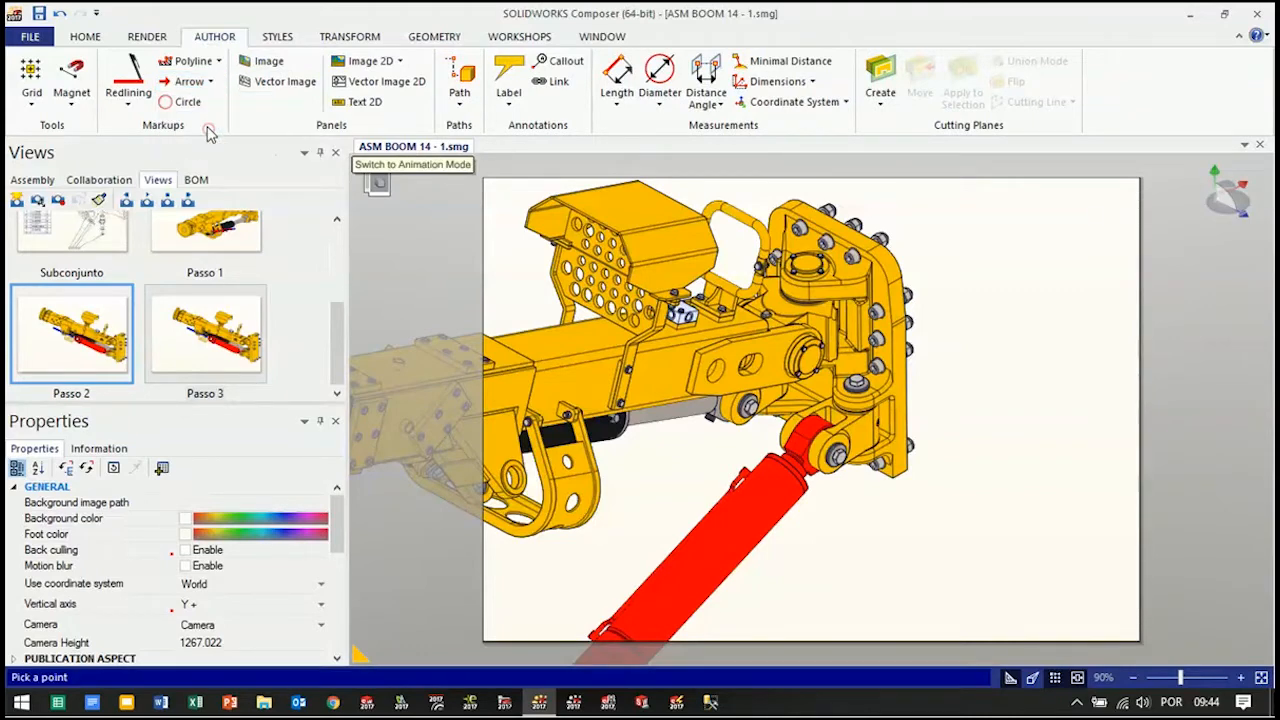
{"action": "scroll", "coordinate": [835, 450], "scroll_direction": "up", "scroll_amount": 3}
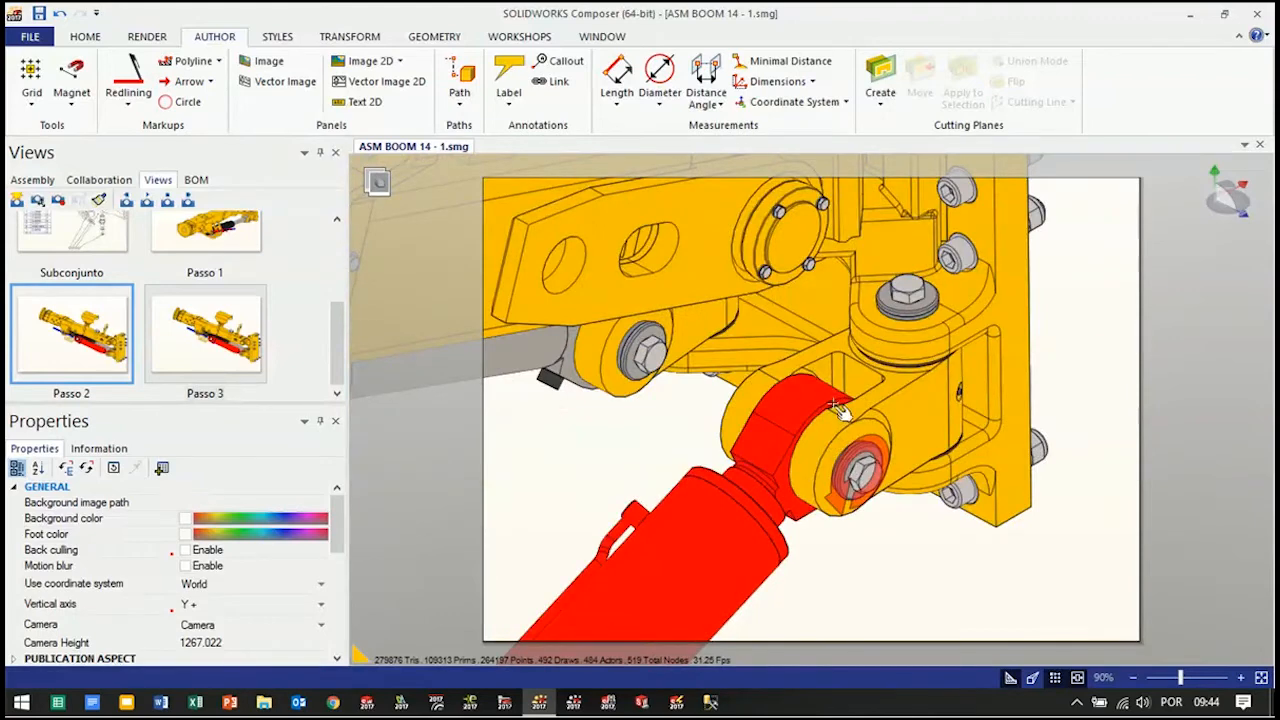
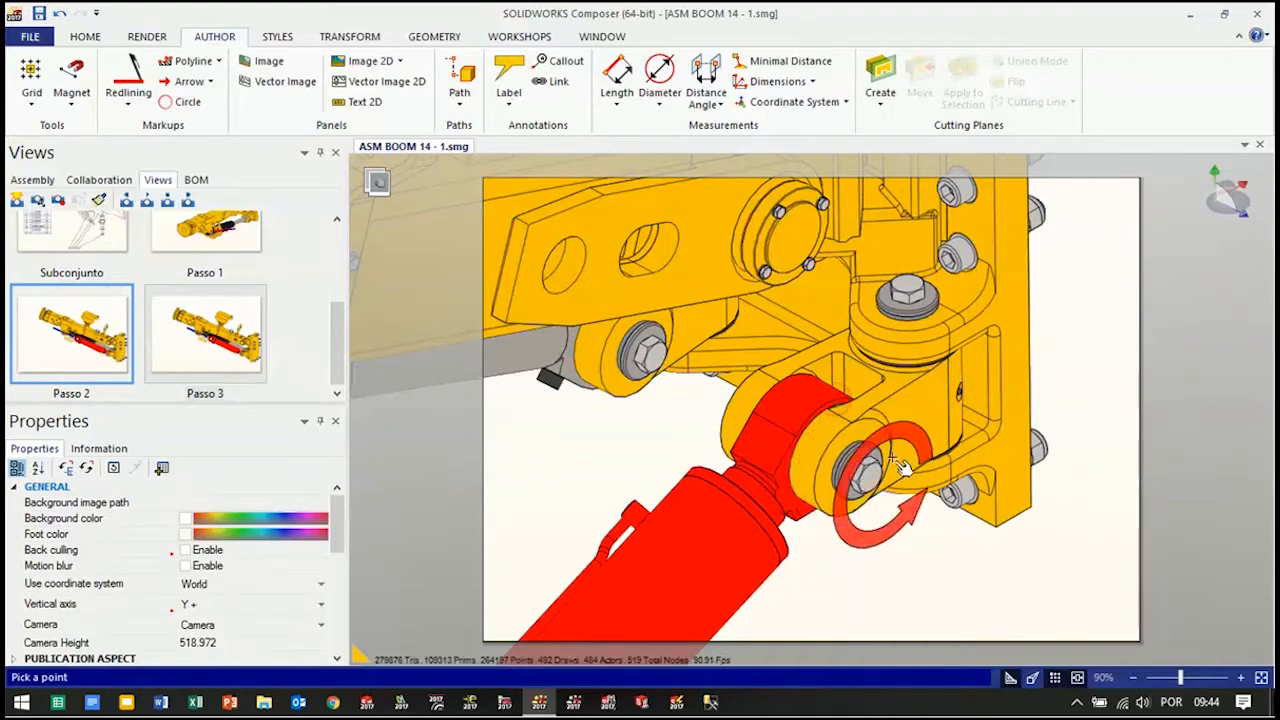
Place the circular arrow on the red cylinder's rod-end joint and adjust its rotation around the knuckle pin
{"action": "left_click", "coordinate": [818, 410]}
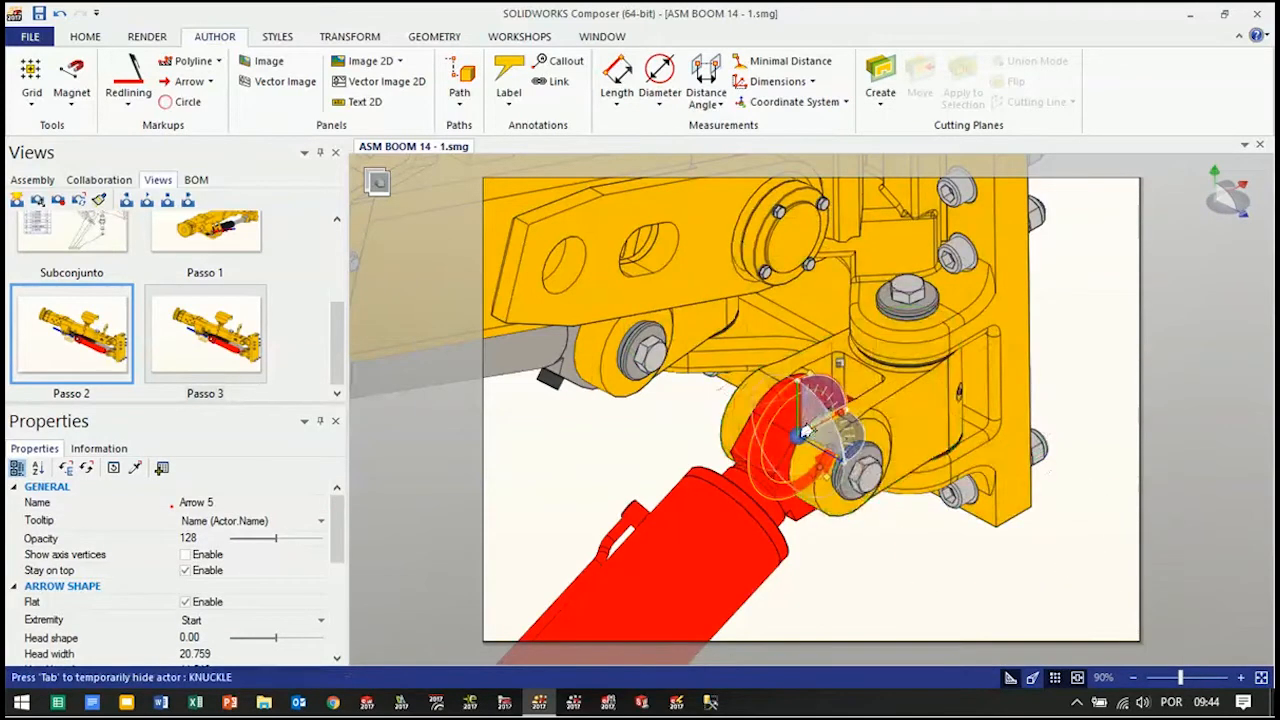
{"action": "left_click_drag", "start_coordinate": [815, 392], "coordinate": [842, 460]}
{"action": "left_click", "coordinate": [864, 575]}
{"action": "right_click_drag", "start_coordinate": [812, 433], "coordinate": [856, 462]}
{"action": "left_click", "coordinate": [850, 449]}
{"action": "key", "text": "Escape"}
Apply the Novo 01 style to the circular arrow at the rod-end joint
{"action": "left_click", "coordinate": [279, 37]}
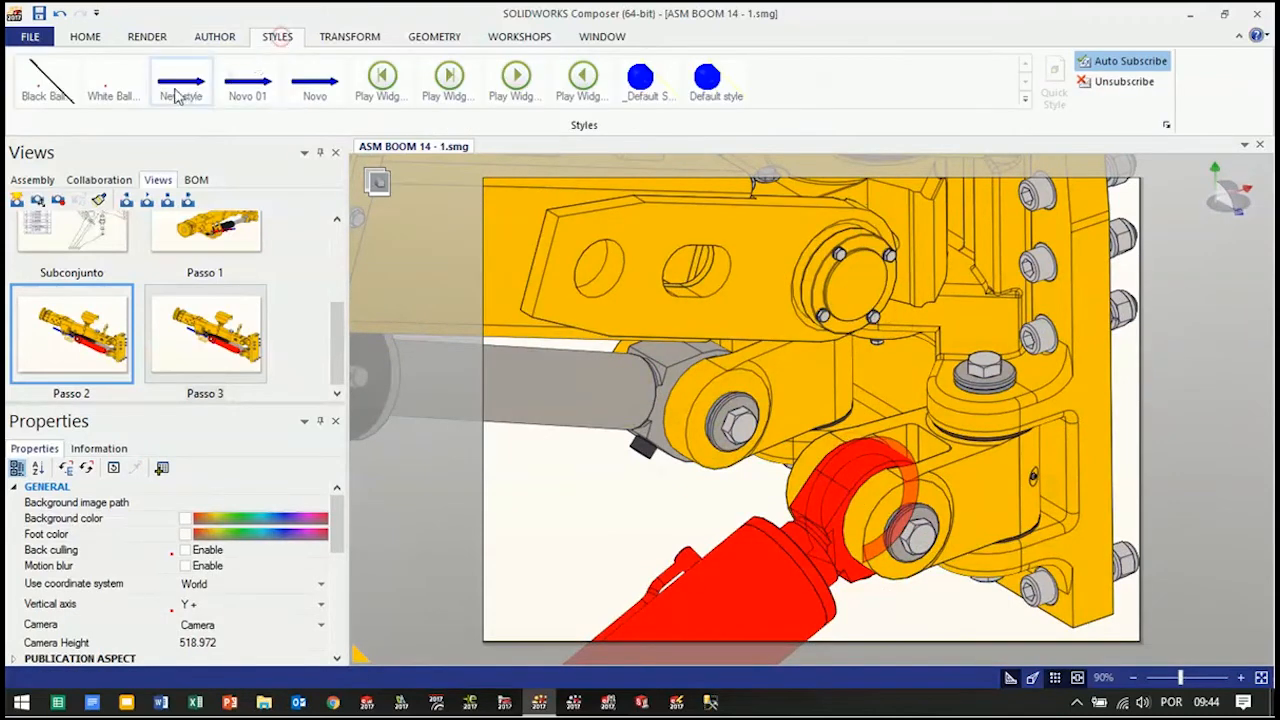
{"action": "left_click", "coordinate": [235, 90]}
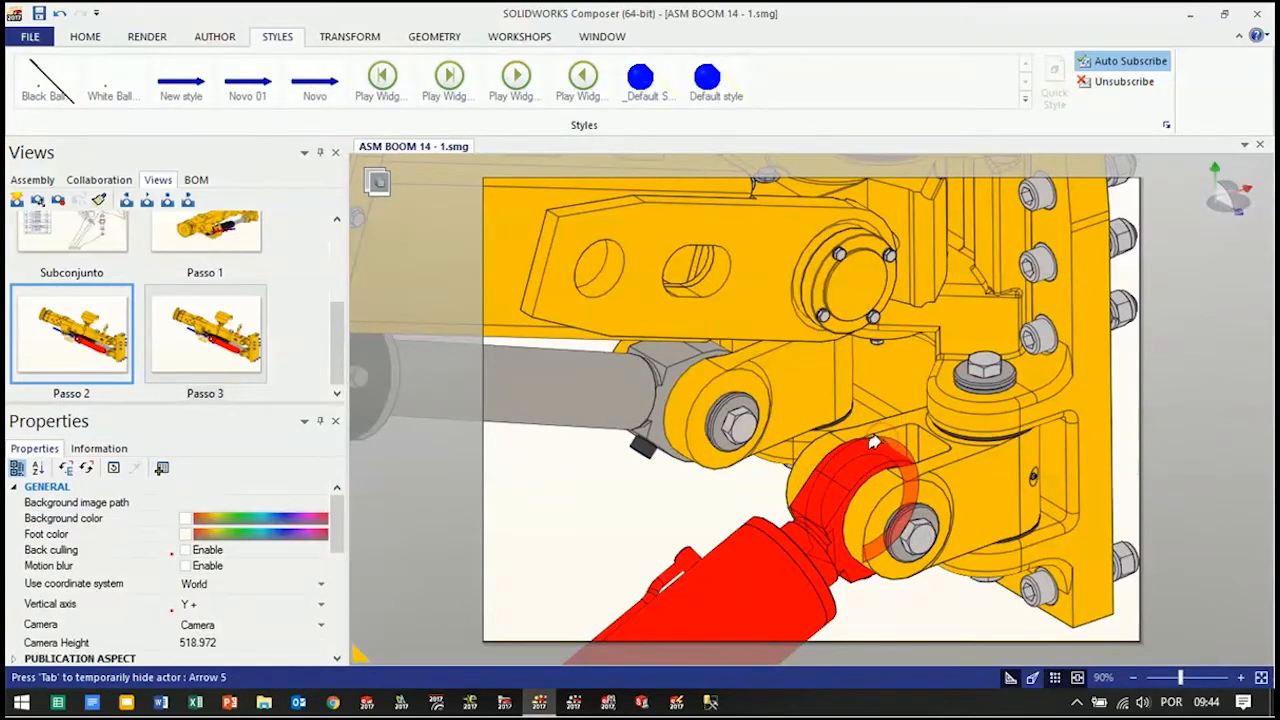
{"action": "left_click", "coordinate": [874, 440]}
{"action": "left_click", "coordinate": [876, 430]}
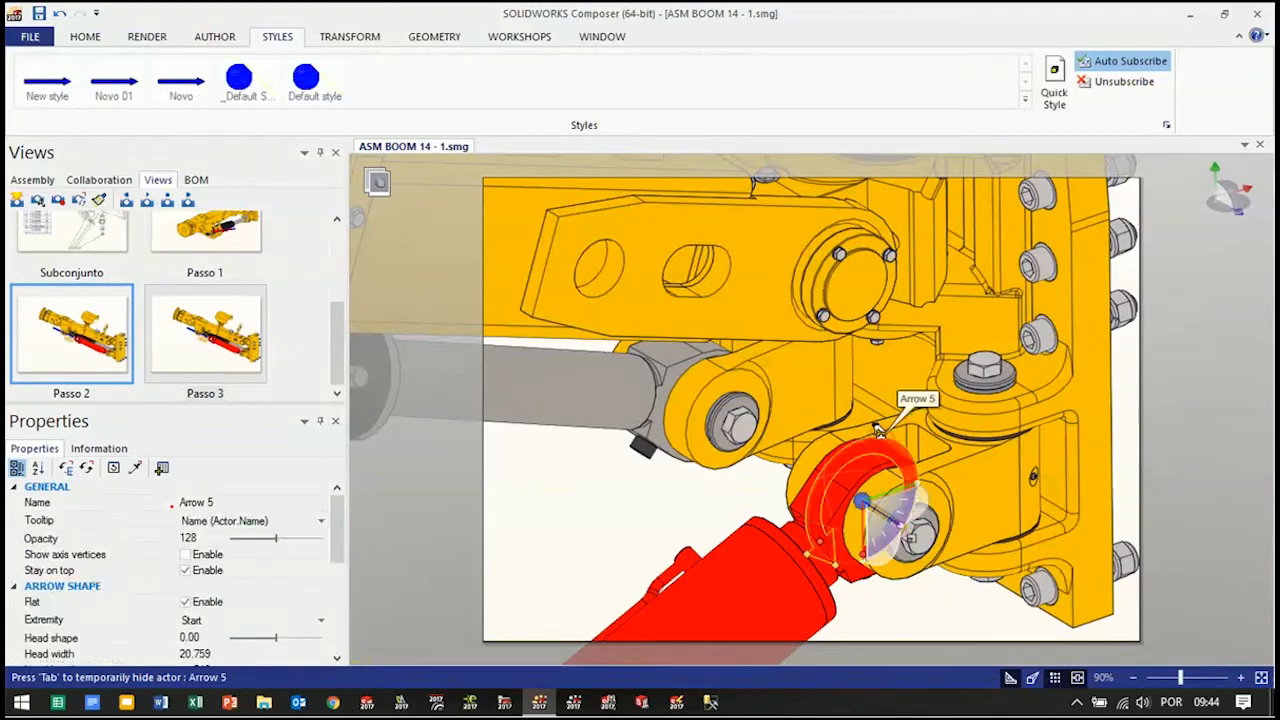
{"action": "left_click", "coordinate": [126, 90]}
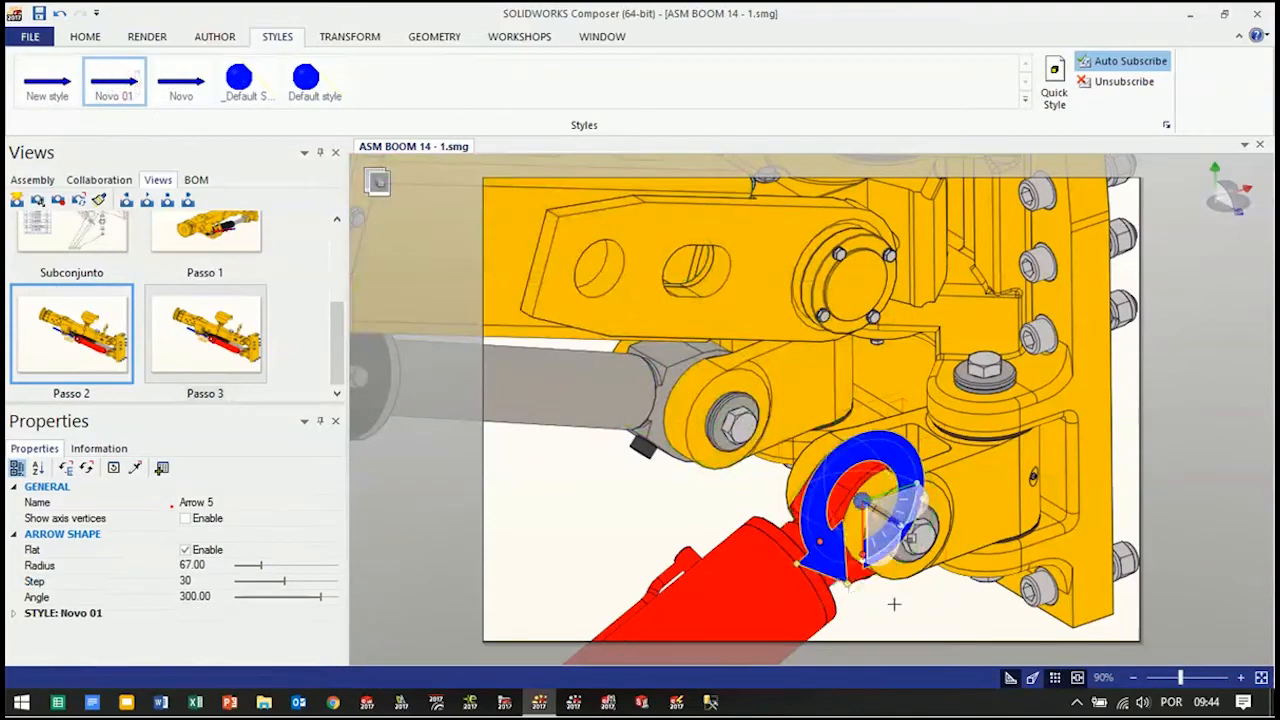
{"action": "left_click", "coordinate": [917, 614]}
Enlarge the blue circular arrow's radius to about 174.74
{"action": "scroll", "coordinate": [865, 560], "scroll_direction": "up", "scroll_amount": 3}
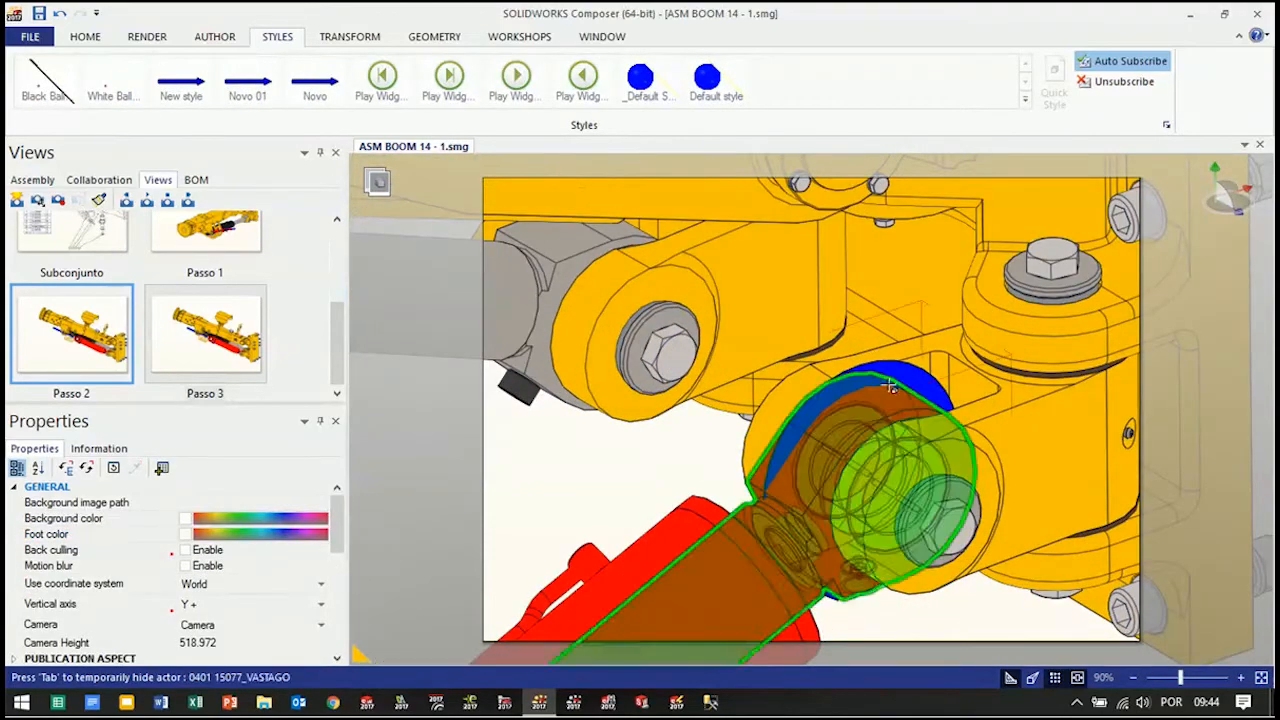
{"action": "left_click", "coordinate": [886, 368]}
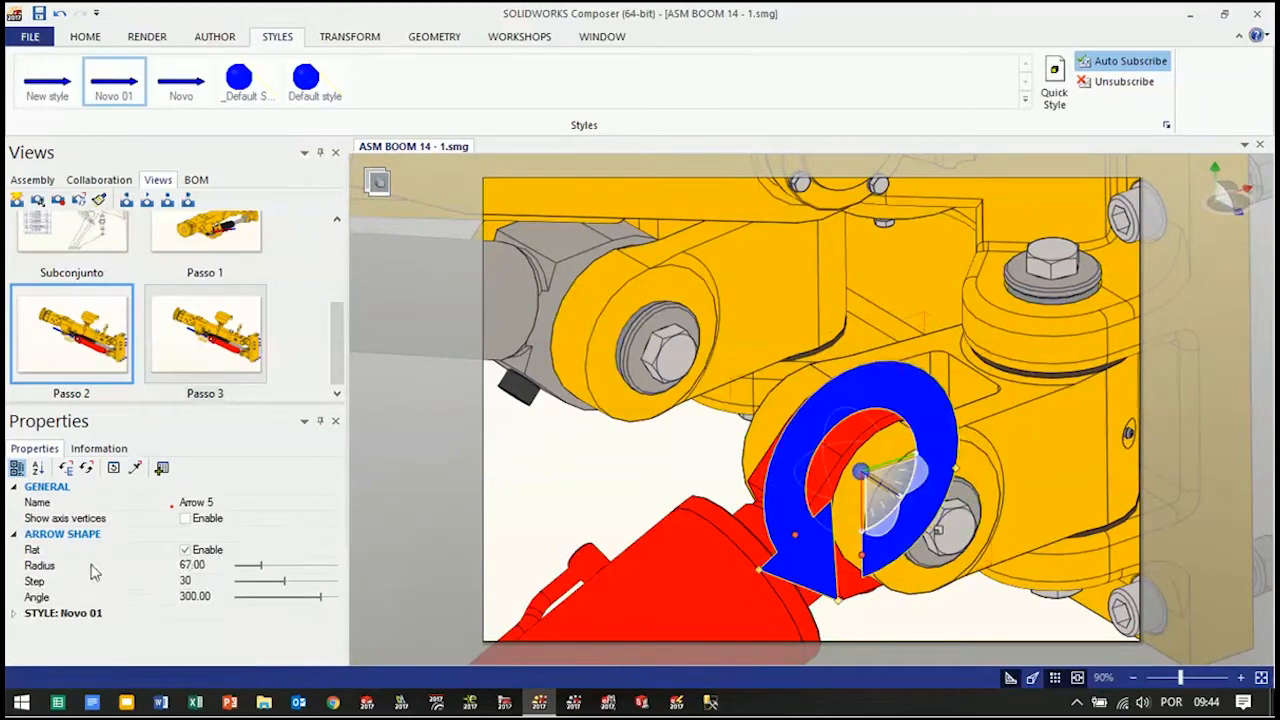
{"action": "left_click_drag", "start_coordinate": [260, 569], "coordinate": [307, 568]}
{"action": "scroll", "coordinate": [658, 506], "scroll_direction": "down", "scroll_amount": 1}
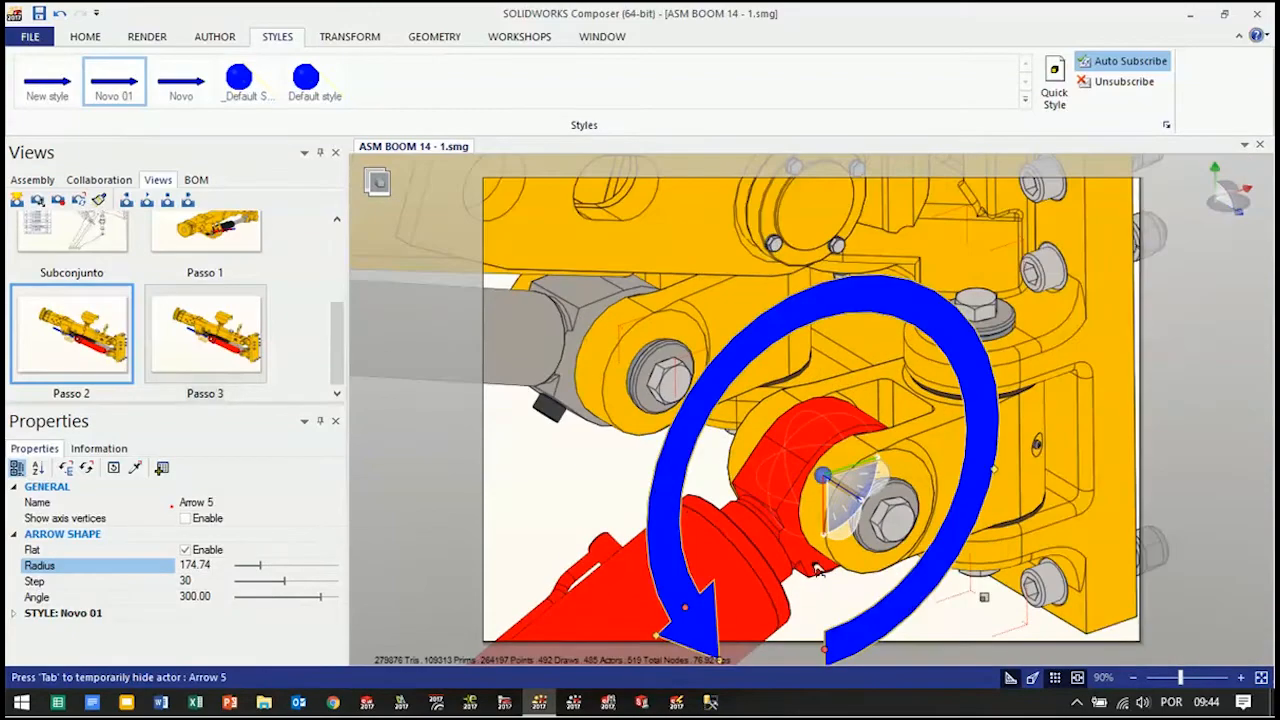
{"action": "scroll", "coordinate": [843, 630], "scroll_direction": "down", "scroll_amount": 1}
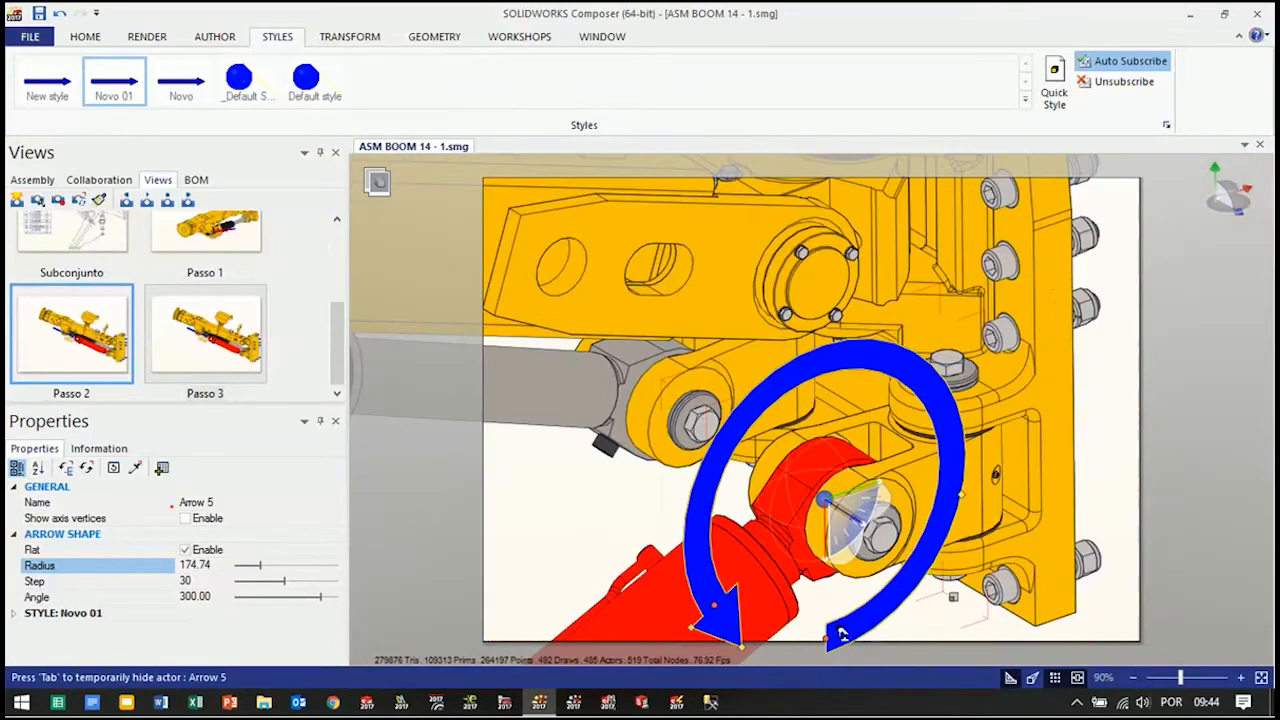
Shorten the blue arrow to an arc of about 97.68° above the rod end and reduce its radius to about 140.37
{"action": "left_click_drag", "start_coordinate": [843, 640], "coordinate": [775, 390]}
{"action": "left_click_drag", "start_coordinate": [701, 505], "coordinate": [775, 401]}
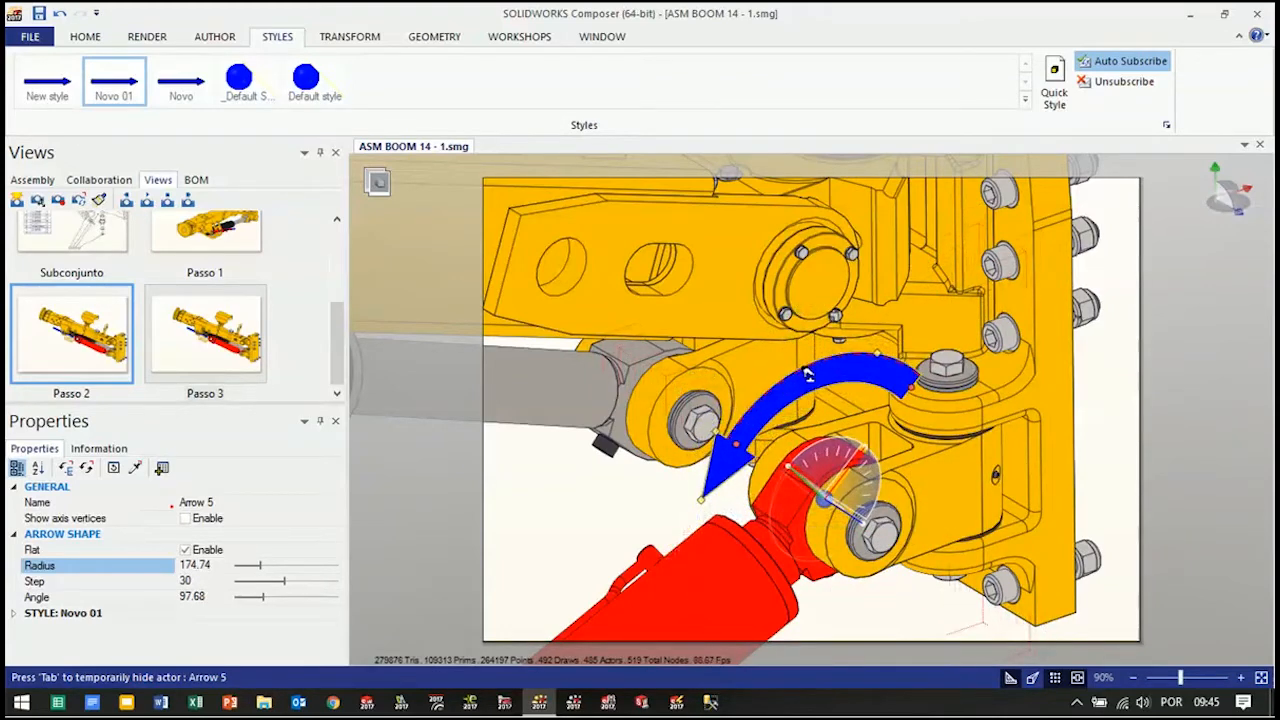
{"action": "left_click_drag", "start_coordinate": [803, 388], "coordinate": [802, 390]}
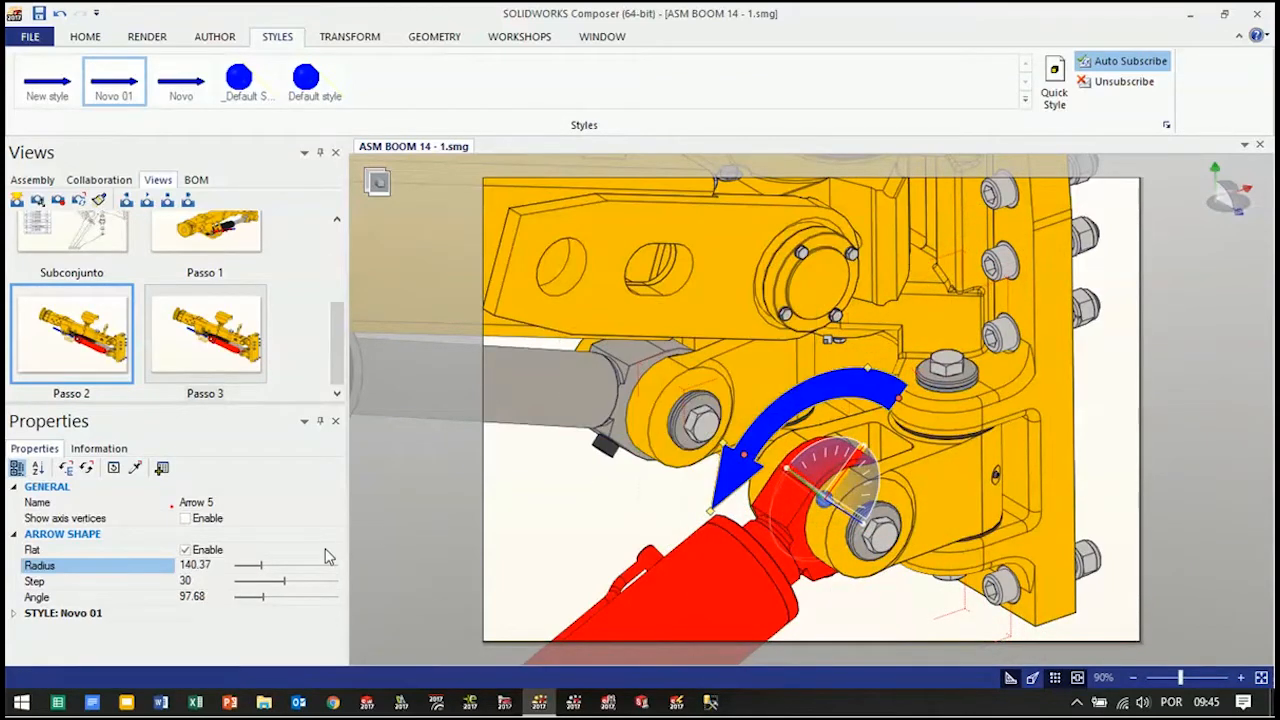
Turn off the arrow's Flat option and shorten its arc to about 68.02°
{"action": "left_click", "coordinate": [185, 551]}
{"action": "mouse_move", "coordinate": [631, 506]}
{"action": "left_mouse_down"}
{"action": "mouse_move", "coordinate": [735, 456]}
{"action": "mouse_move", "coordinate": [650, 509]}
{"action": "left_mouse_up"}
{"action": "mouse_move", "coordinate": [650, 509]}
{"action": "right_mouse_down"}
{"action": "mouse_move", "coordinate": [632, 526]}
{"action": "mouse_move", "coordinate": [664, 504]}
{"action": "right_mouse_up"}
{"action": "left_click_drag", "start_coordinate": [900, 397], "coordinate": [854, 393]}
{"action": "right_click_drag", "start_coordinate": [835, 500], "coordinate": [878, 505]}
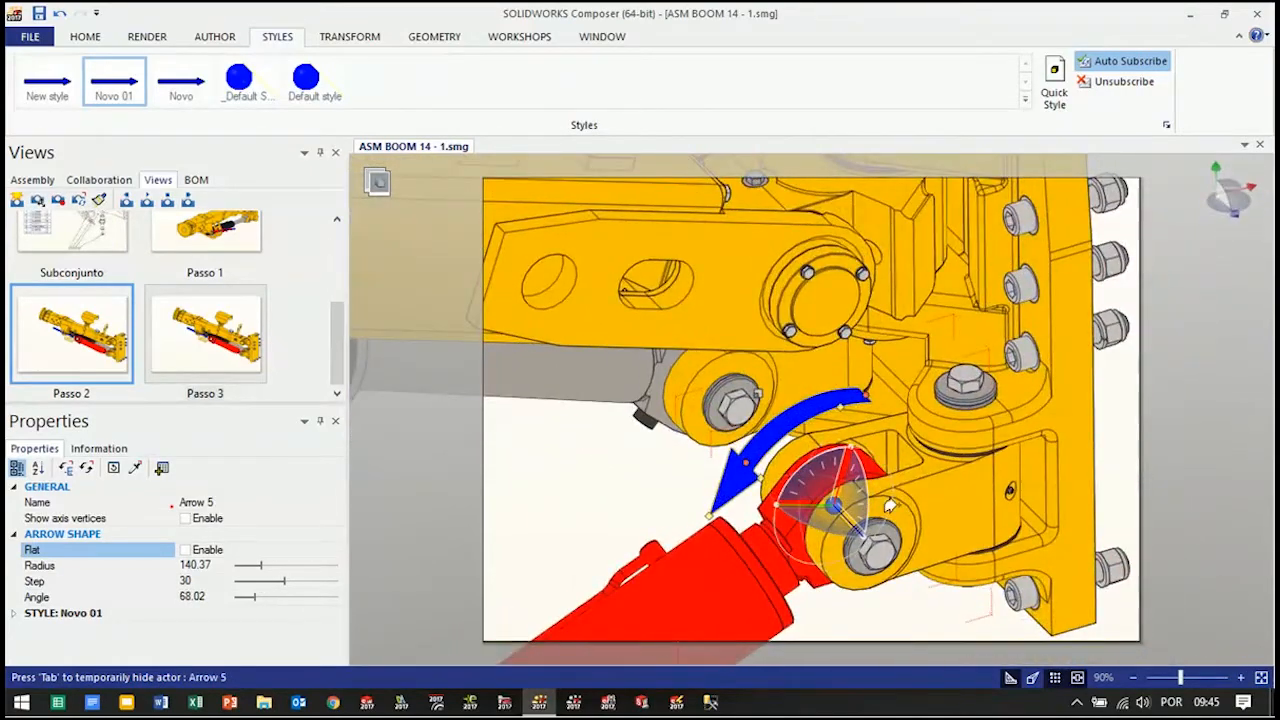
Frame the whole assembly with the lowered cylinder and update the Passo 3 view from the current scene
{"action": "scroll", "coordinate": [878, 505], "scroll_direction": "down", "scroll_amount": 6}
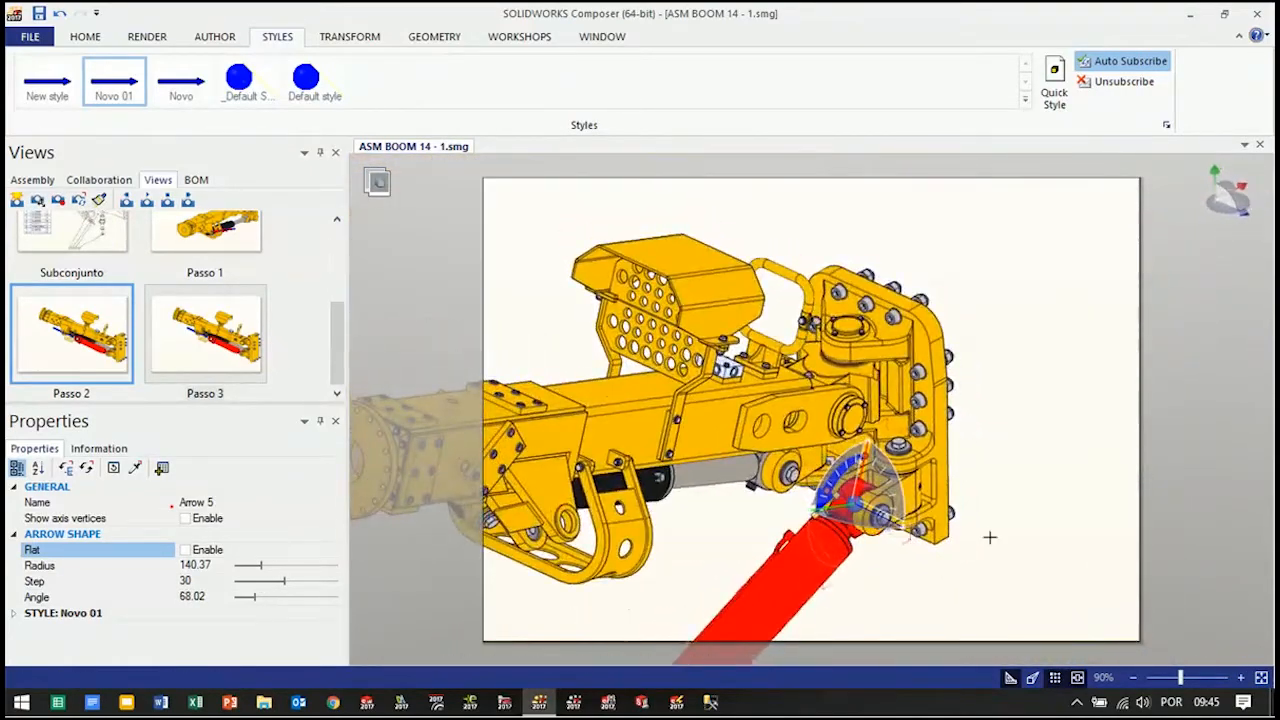
{"action": "left_click", "coordinate": [1044, 540]}
{"action": "right_click_drag", "start_coordinate": [904, 576], "coordinate": [909, 588]}
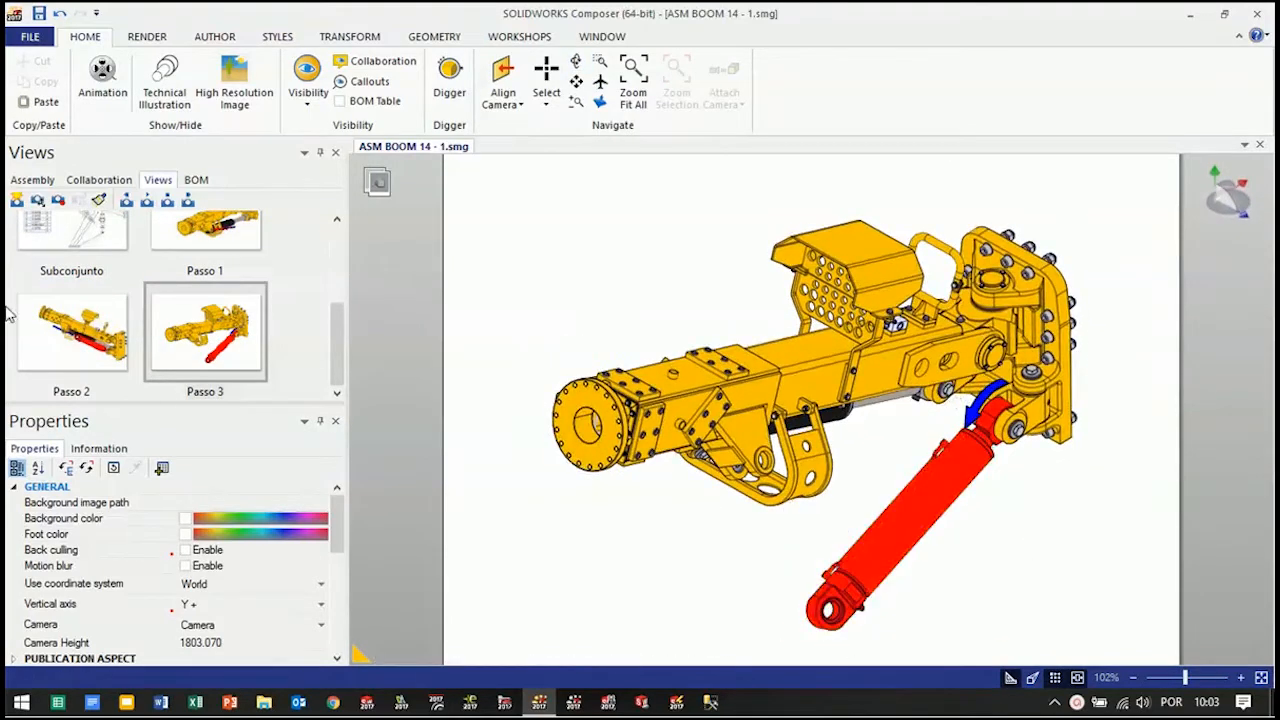
{"action": "left_click", "coordinate": [58, 200]}
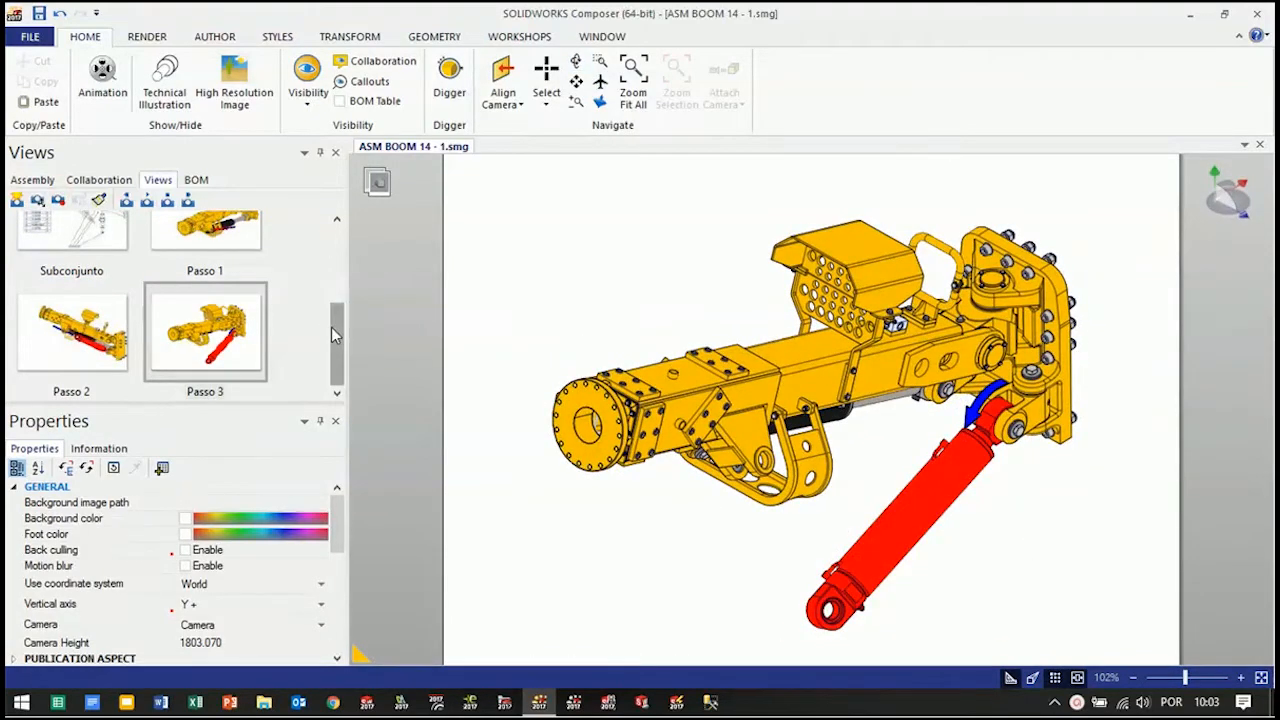
Create a new view after Passo 3, then copy the blue curved arrow and remove it from the scene
{"action": "left_click", "coordinate": [18, 202]}
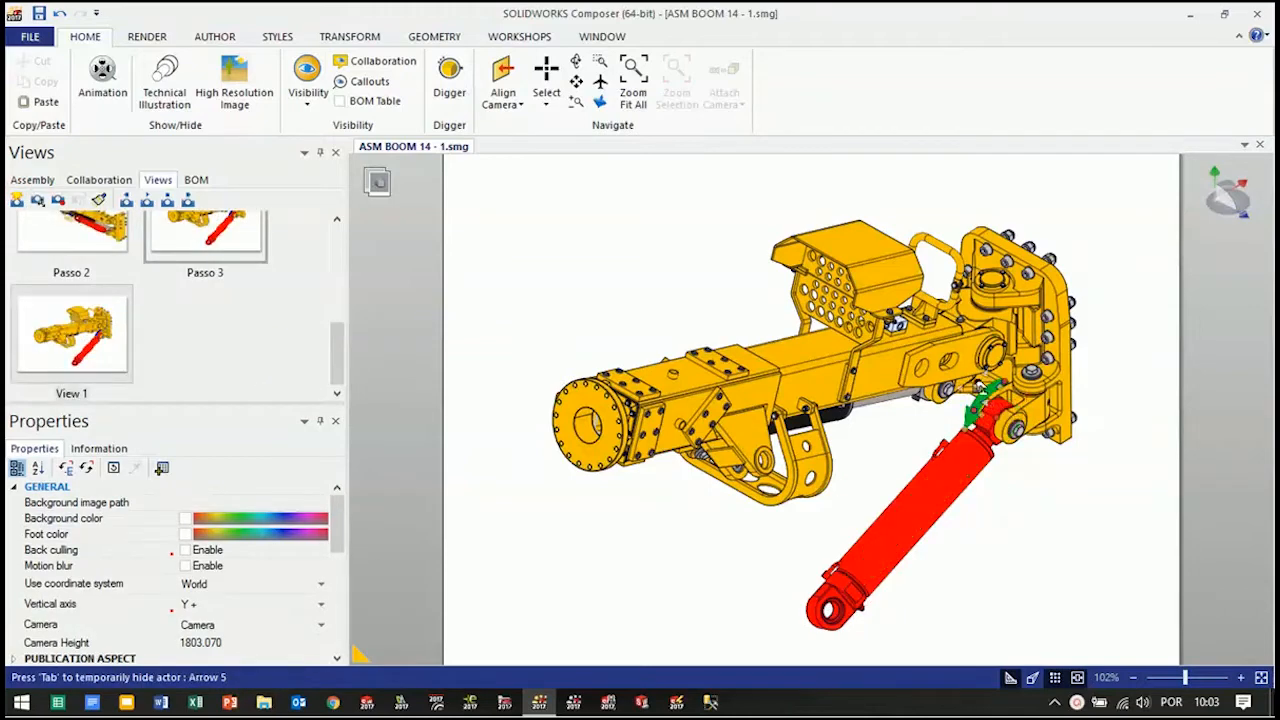
{"action": "left_click", "coordinate": [982, 390]}
{"action": "right_click", "coordinate": [1000, 390]}
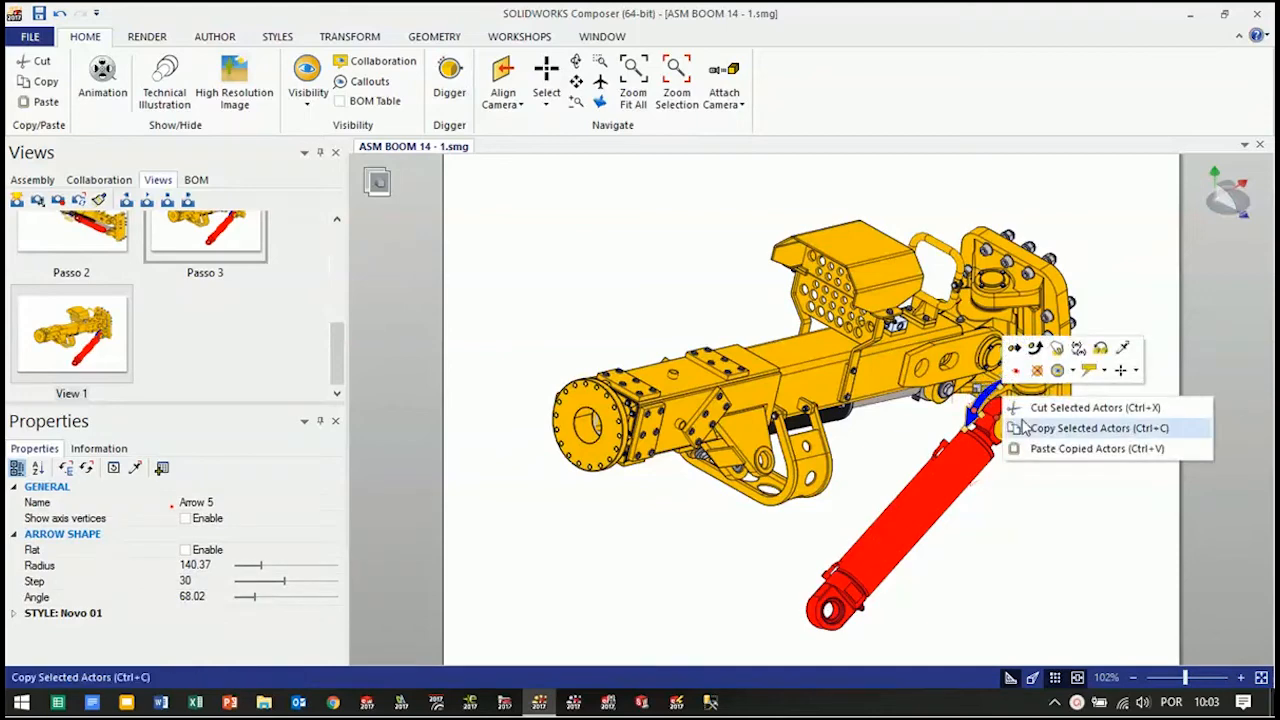
{"action": "left_click", "coordinate": [1060, 426]}
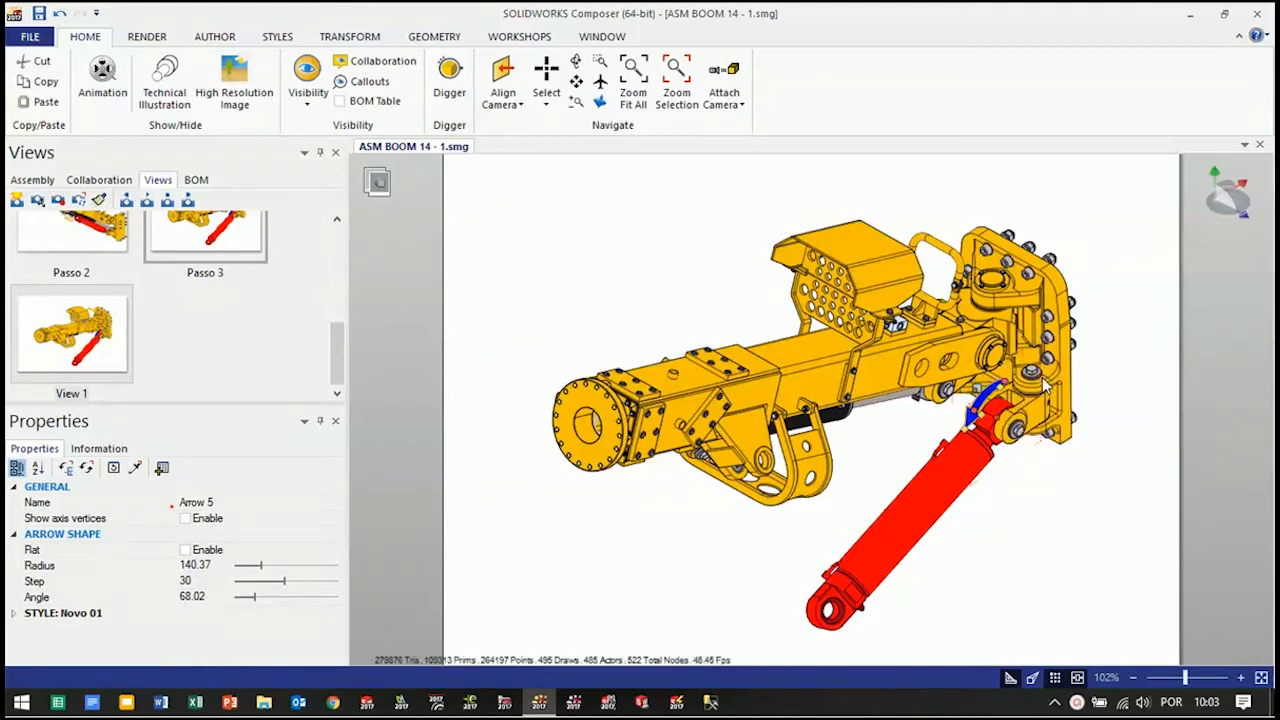
{"action": "left_click", "coordinate": [1043, 546]}
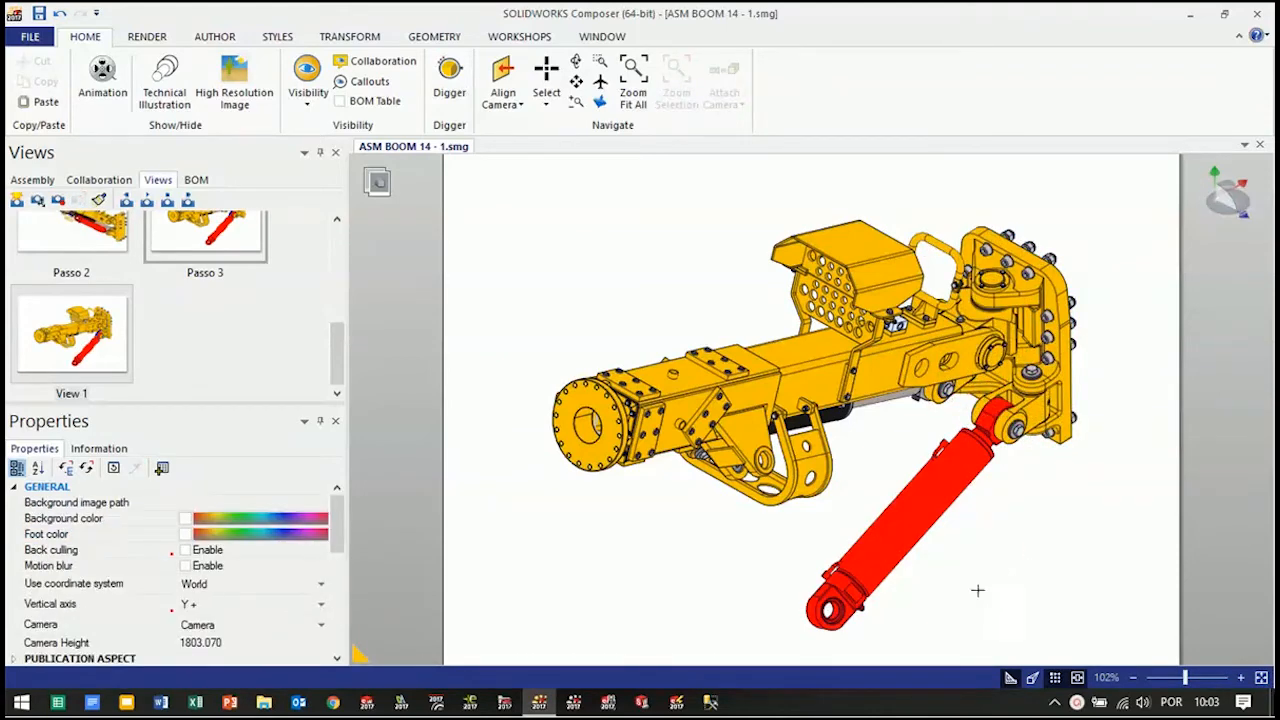
Restore the neutral color of the whole red cylinder assembly and update View 1
{"action": "left_click", "coordinate": [890, 540]}
{"action": "key", "text": "alt"}
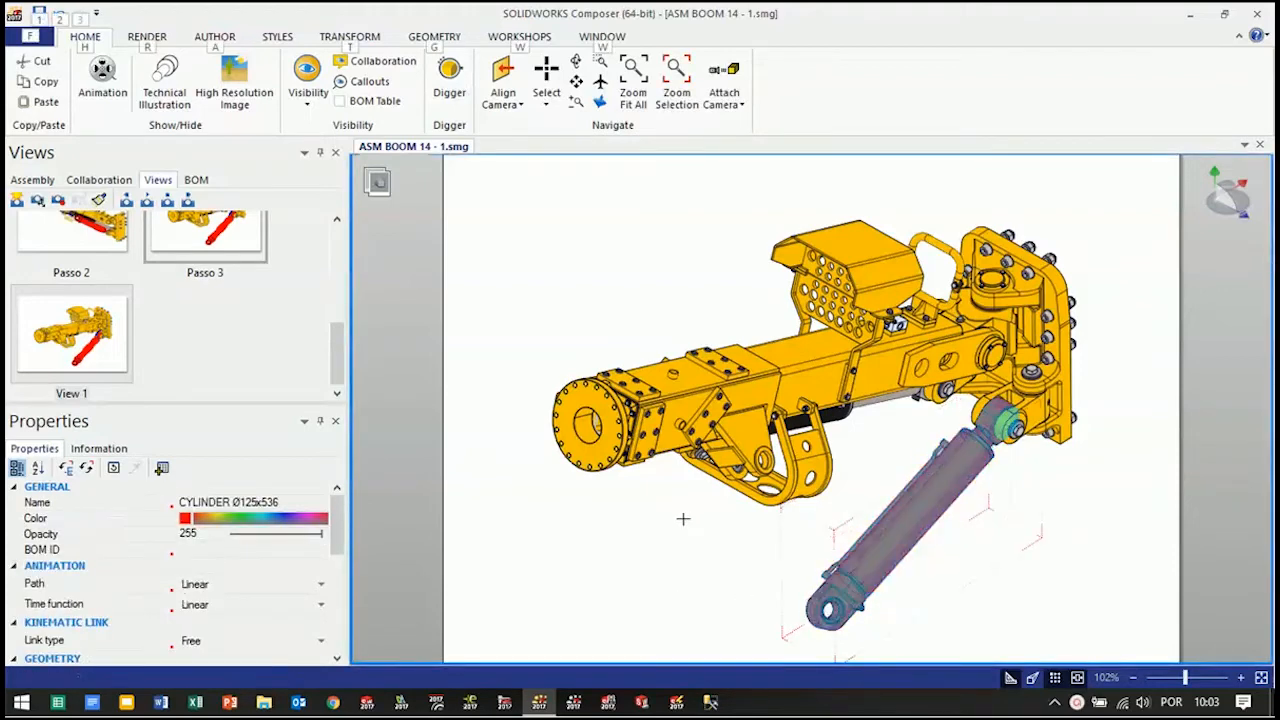
{"action": "left_click", "coordinate": [71, 518]}
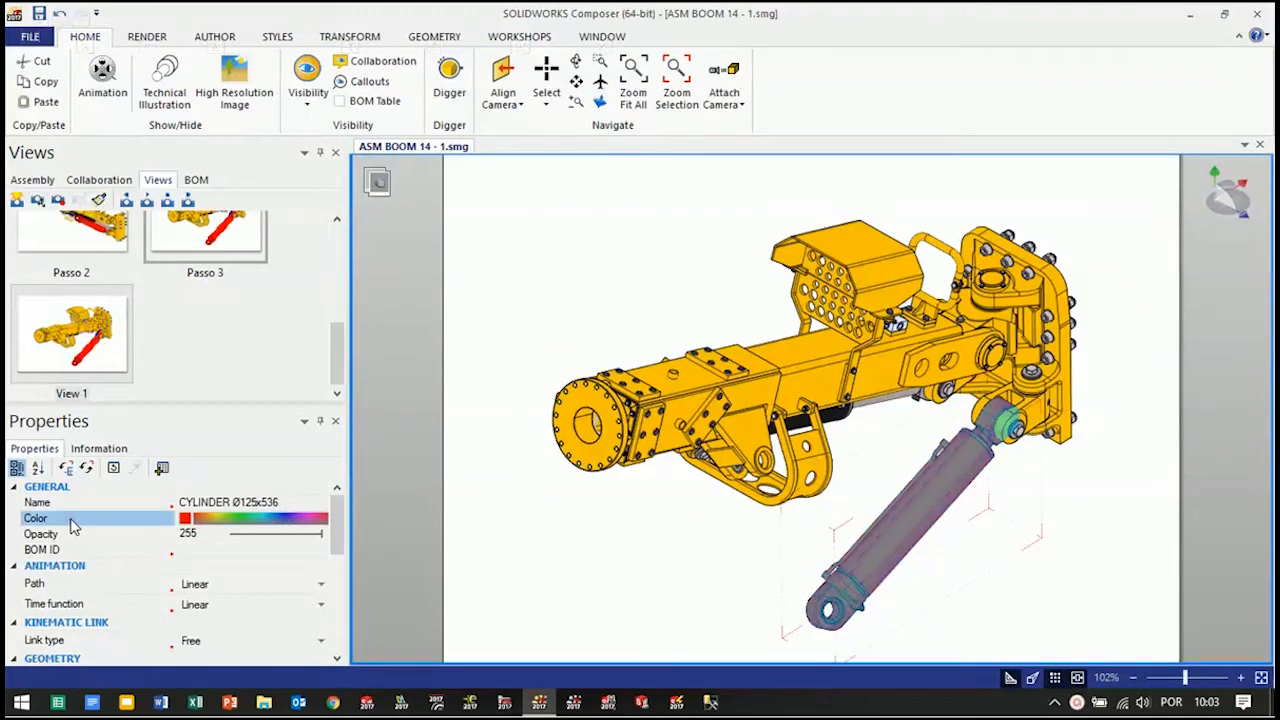
{"action": "left_click", "coordinate": [88, 472]}
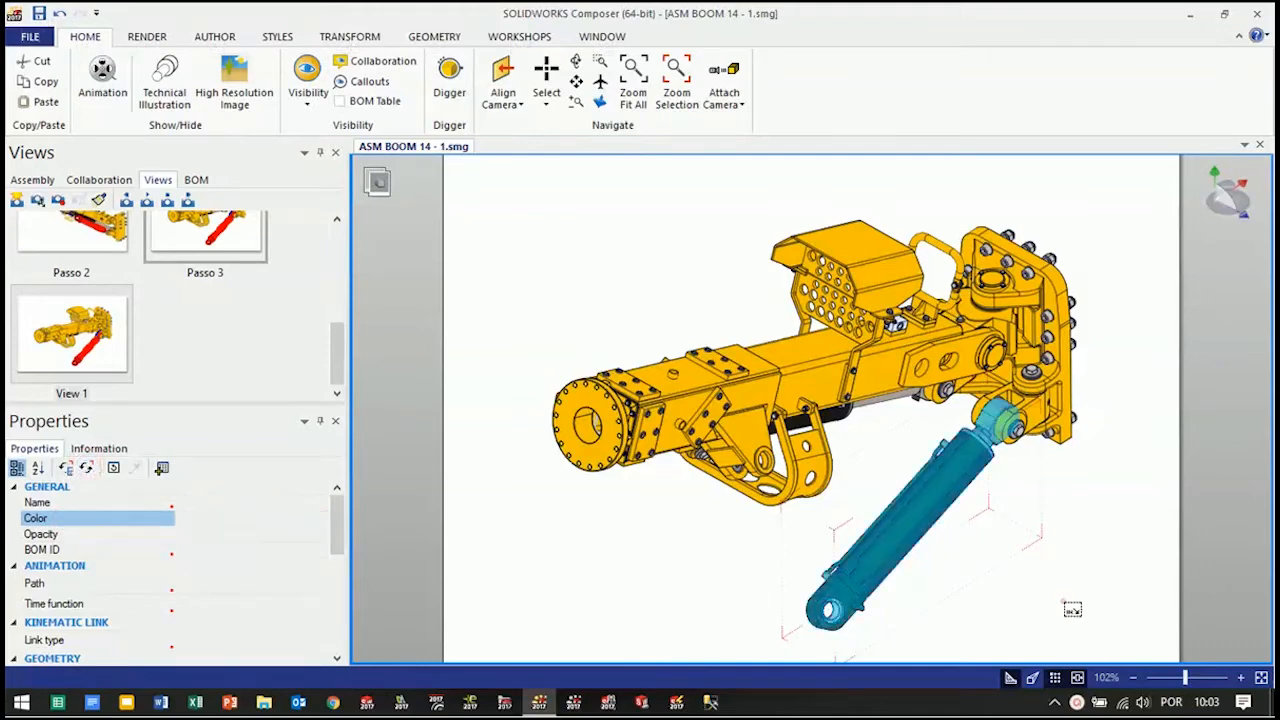
{"action": "left_click", "coordinate": [1063, 601]}
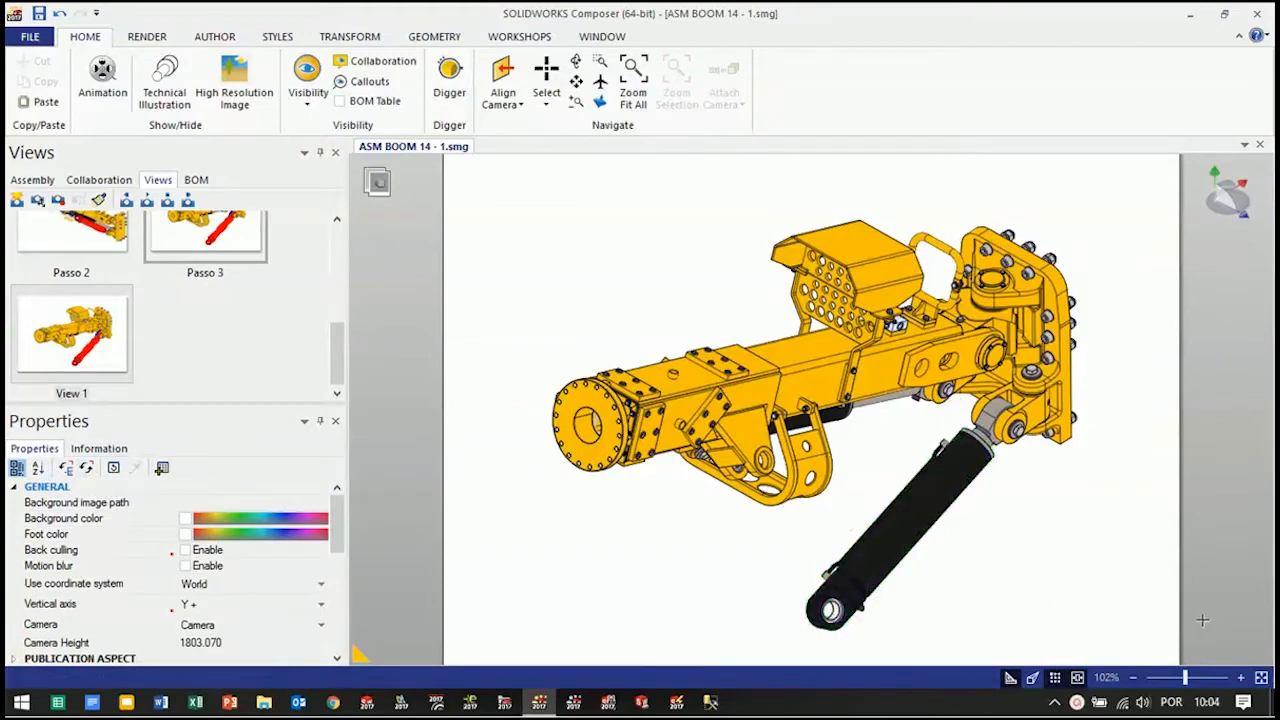
{"action": "left_click", "coordinate": [60, 203]}
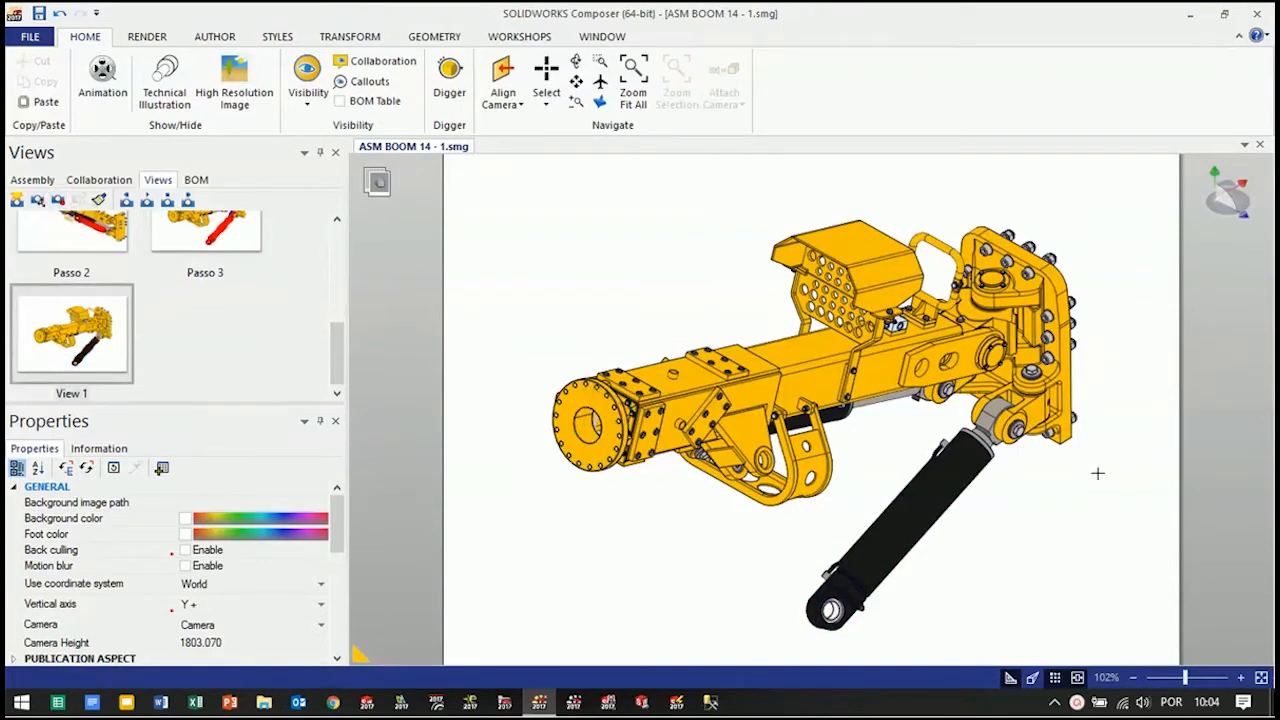
Select the bolt hardware at the cylinder's rod-end knuckle pin and activate the Translate transformation mode
{"action": "scroll", "coordinate": [1045, 442], "scroll_direction": "up", "scroll_amount": 5}
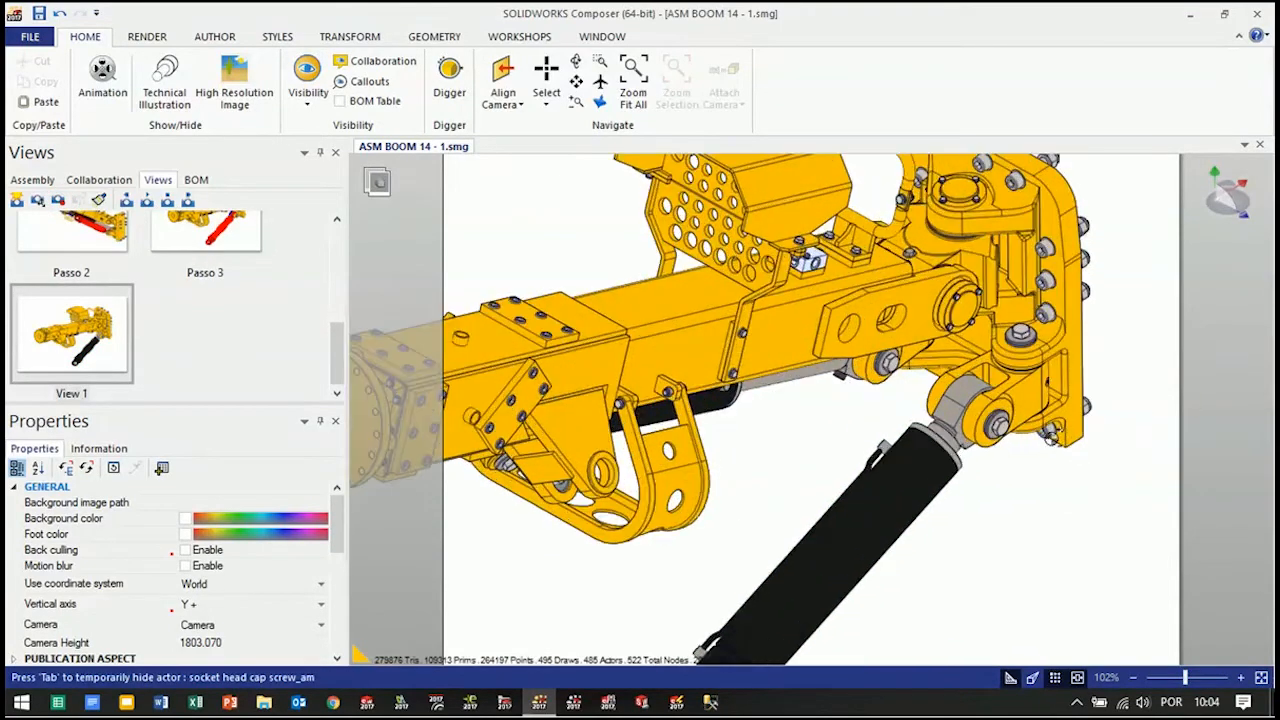
{"action": "scroll", "coordinate": [1050, 440], "scroll_direction": "up", "scroll_amount": 2}
{"action": "mouse_move", "coordinate": [931, 478]}
{"action": "right_mouse_down"}
{"action": "mouse_move", "coordinate": [980, 520]}
{"action": "mouse_move", "coordinate": [937, 471]}
{"action": "right_mouse_up"}
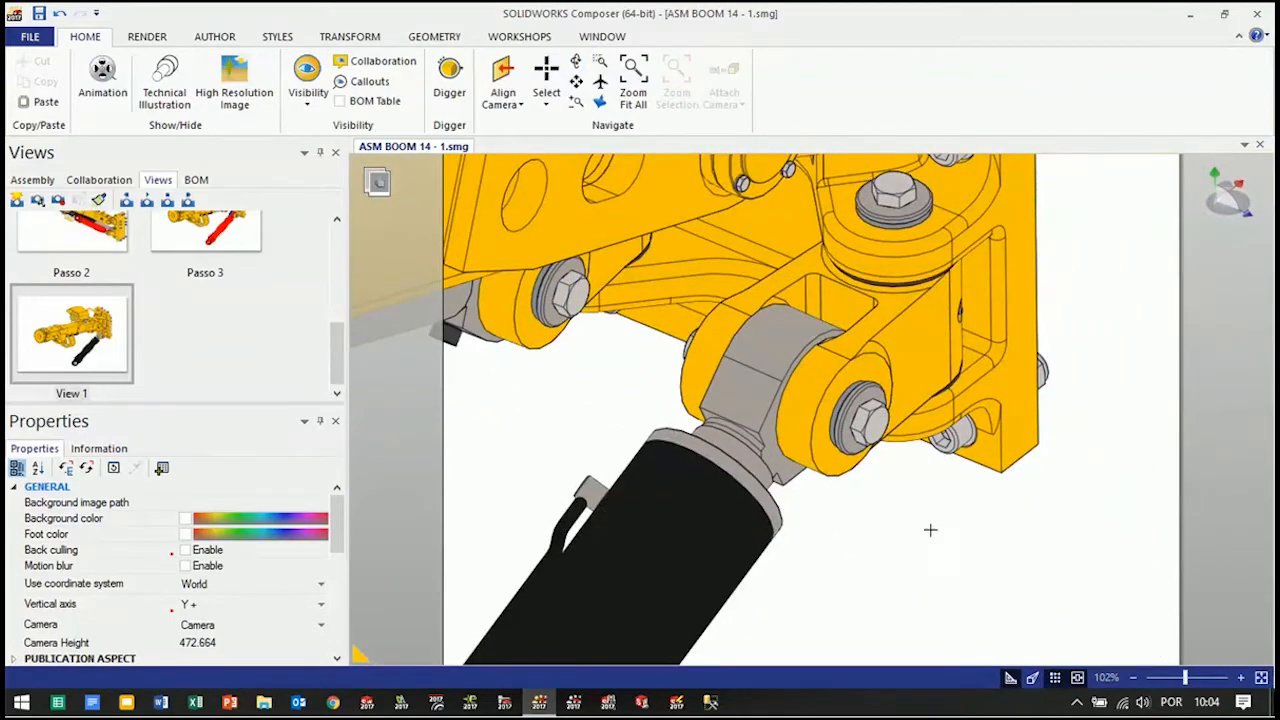
{"action": "left_click_drag", "start_coordinate": [827, 401], "coordinate": [800, 353]}
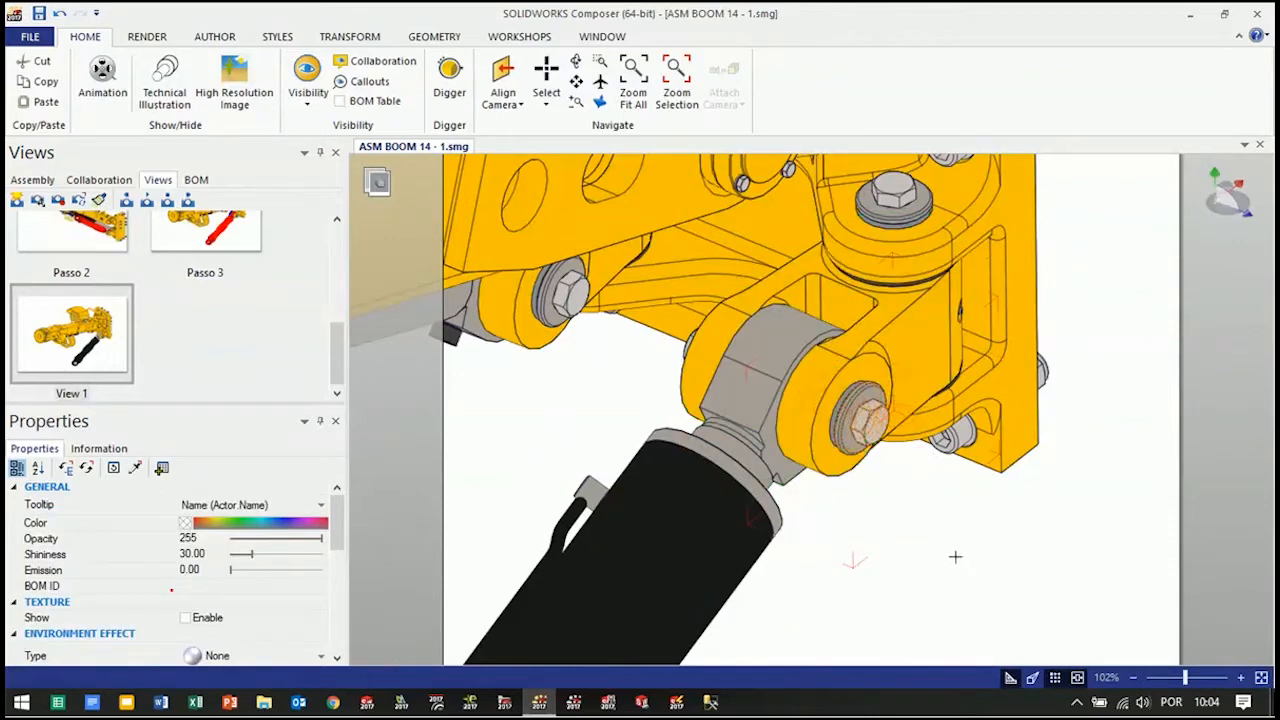
{"action": "left_click", "coordinate": [350, 36]}
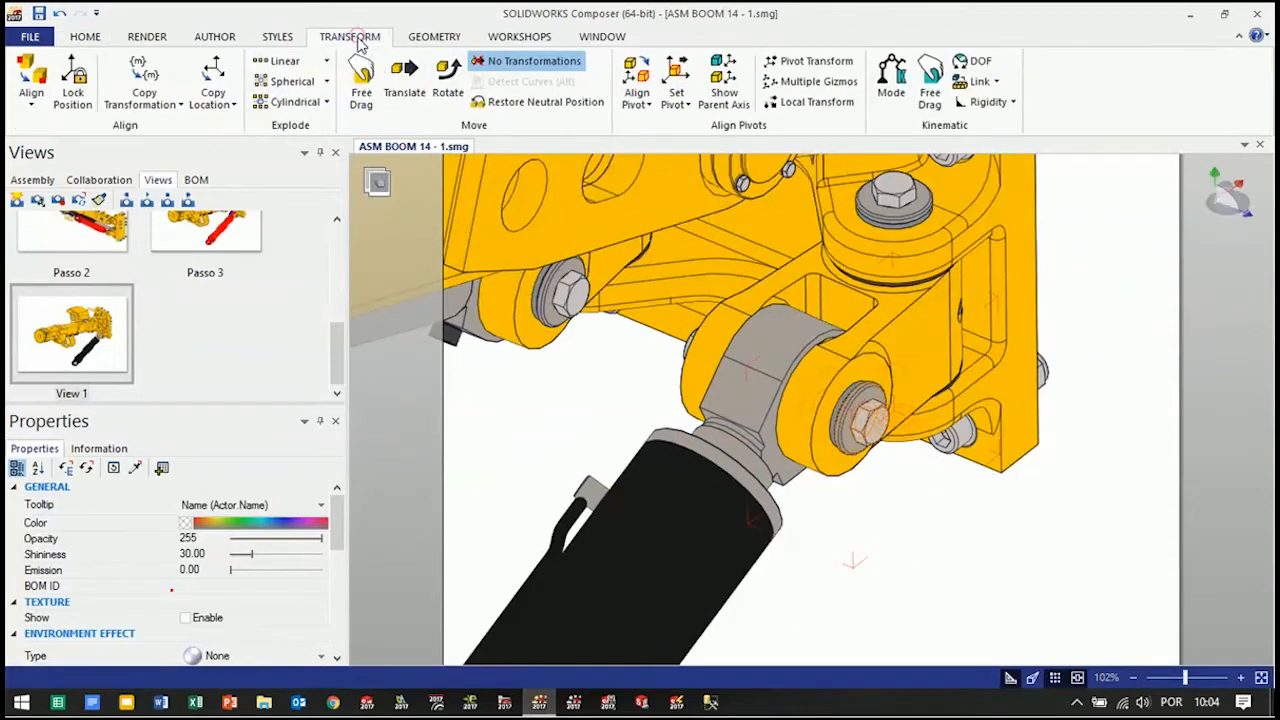
{"action": "left_click", "coordinate": [405, 82]}
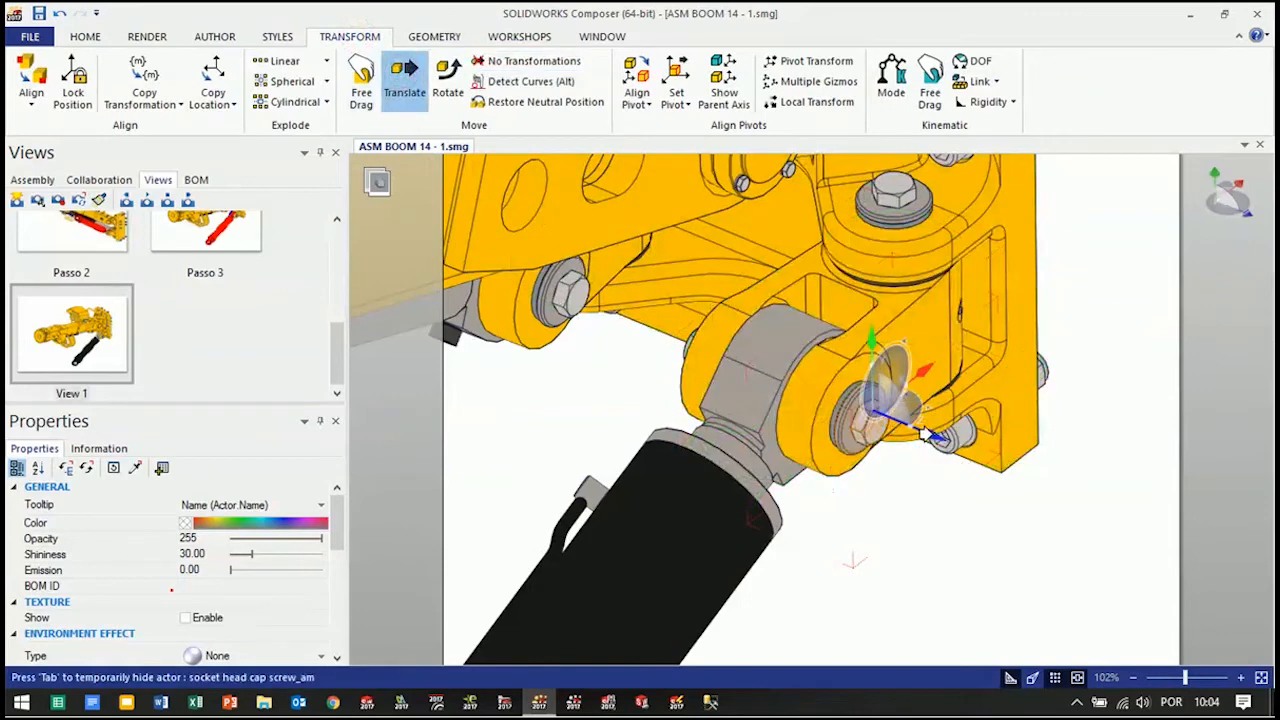
Try to translate the selected bolt hardware outward along the knuckle pin's axis
{"action": "left_click_drag", "start_coordinate": [905, 432], "coordinate": [1060, 492]}
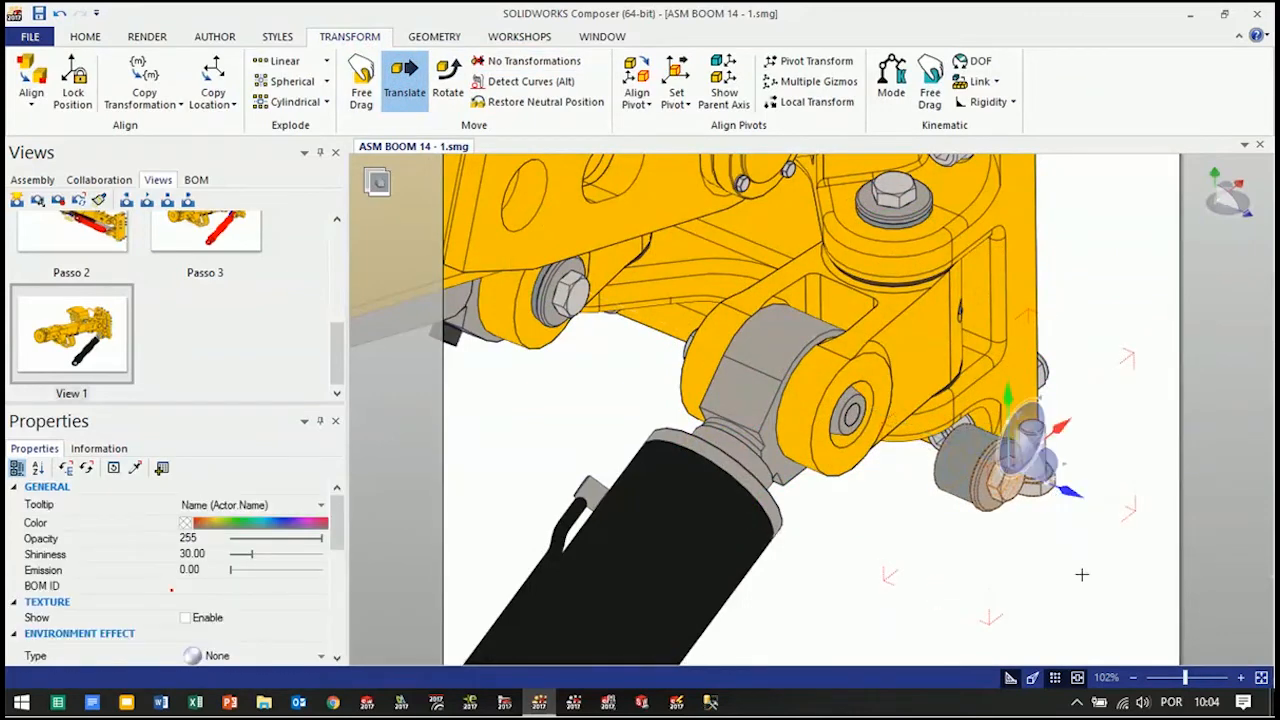
{"action": "key", "text": "ctrl+z"}
{"action": "left_click", "coordinate": [998, 612]}
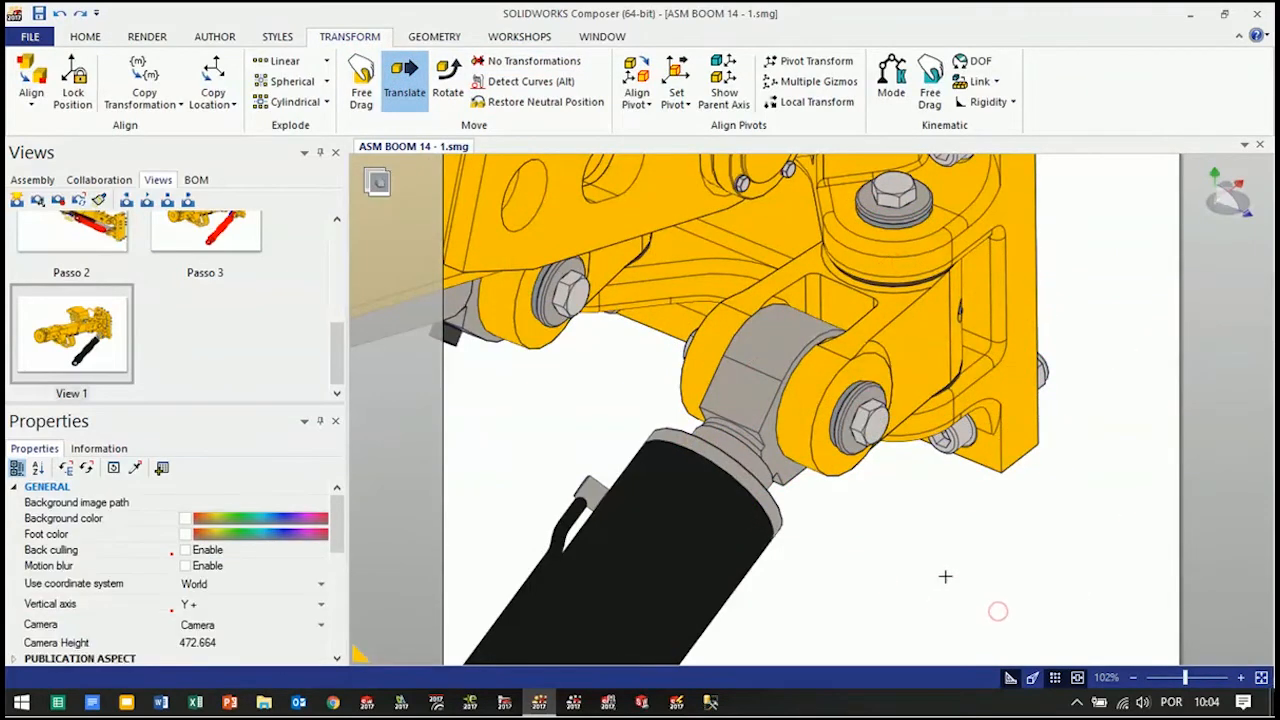
Reselect the bolt and washer on the knuckle pin and translate them outward along the pin's axis
{"action": "right_click_drag", "start_coordinate": [946, 540], "coordinate": [976, 566]}
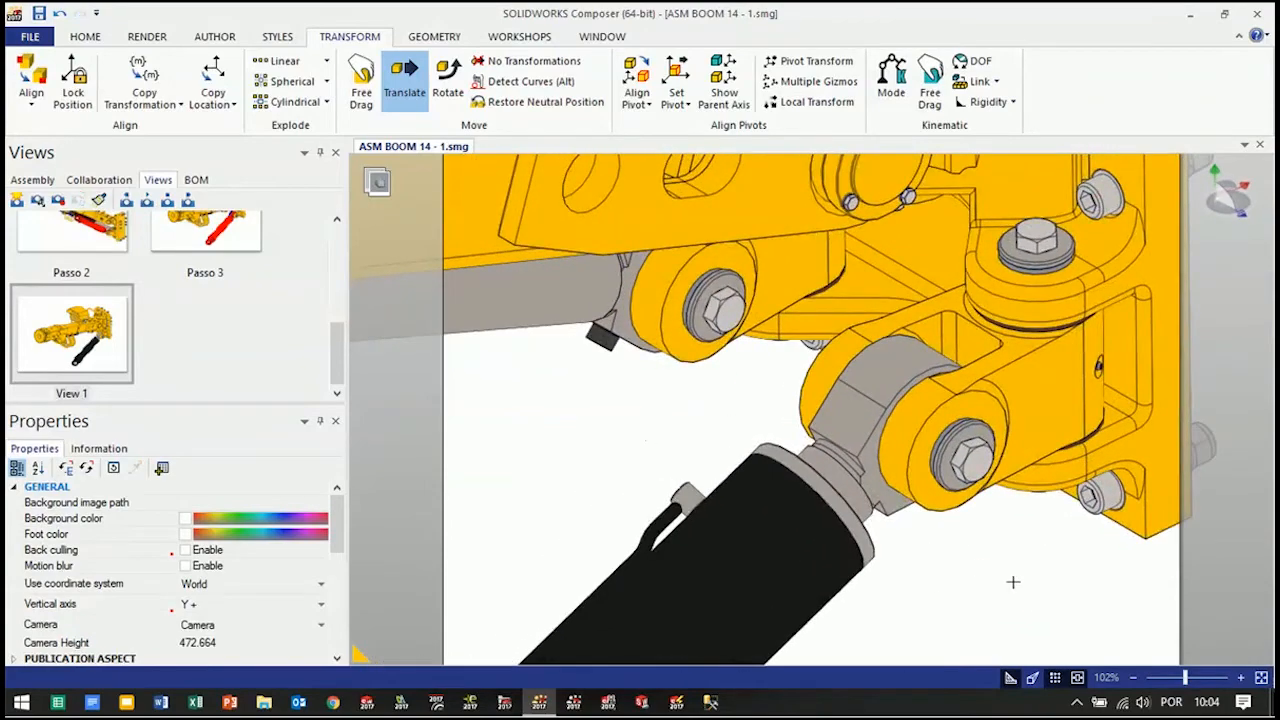
{"action": "left_click", "coordinate": [932, 420]}
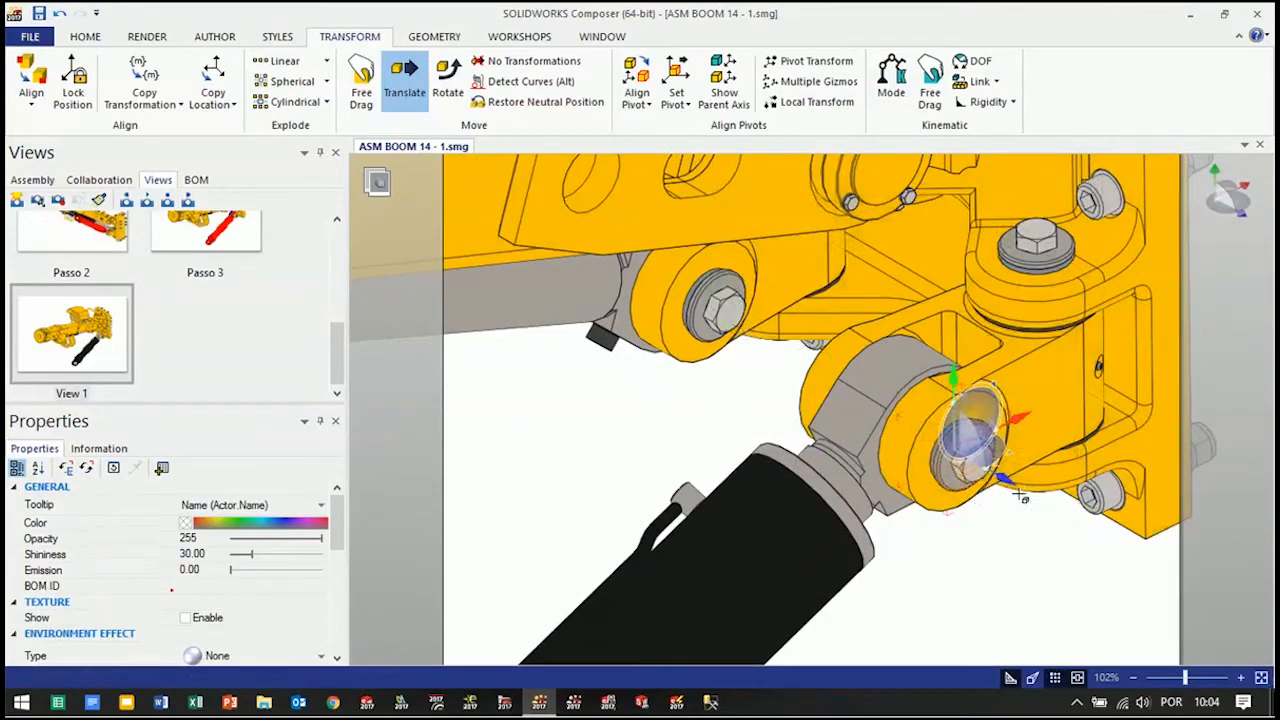
{"action": "left_click_drag", "start_coordinate": [990, 481], "coordinate": [1155, 585]}
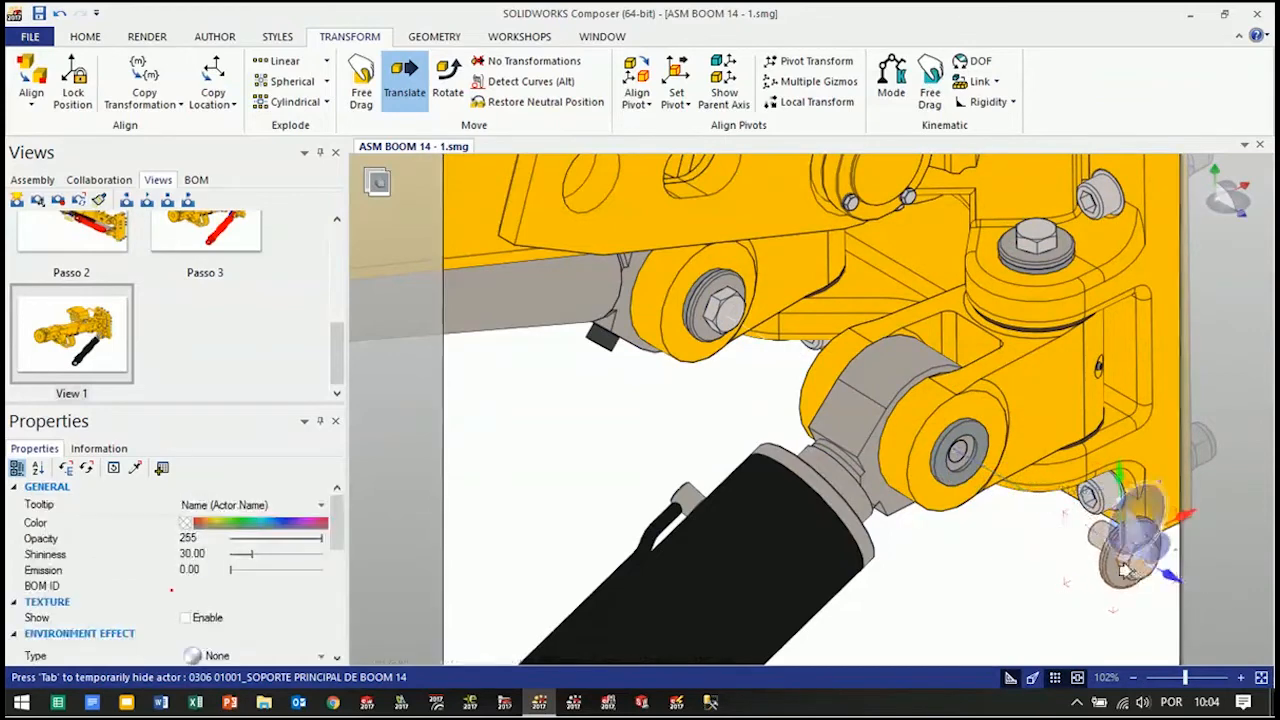
Translate the Expander Pin and its remaining end sleeve out of the knuckle joint, up to the removed bolt
{"action": "left_click", "coordinate": [967, 454]}
{"action": "left_click", "coordinate": [981, 458], "text": "ctrl"}
{"action": "left_click_drag", "start_coordinate": [951, 449], "coordinate": [1103, 555]}
{"action": "left_click", "coordinate": [979, 602]}
{"action": "scroll", "coordinate": [979, 602], "scroll_direction": "down", "scroll_amount": 3}
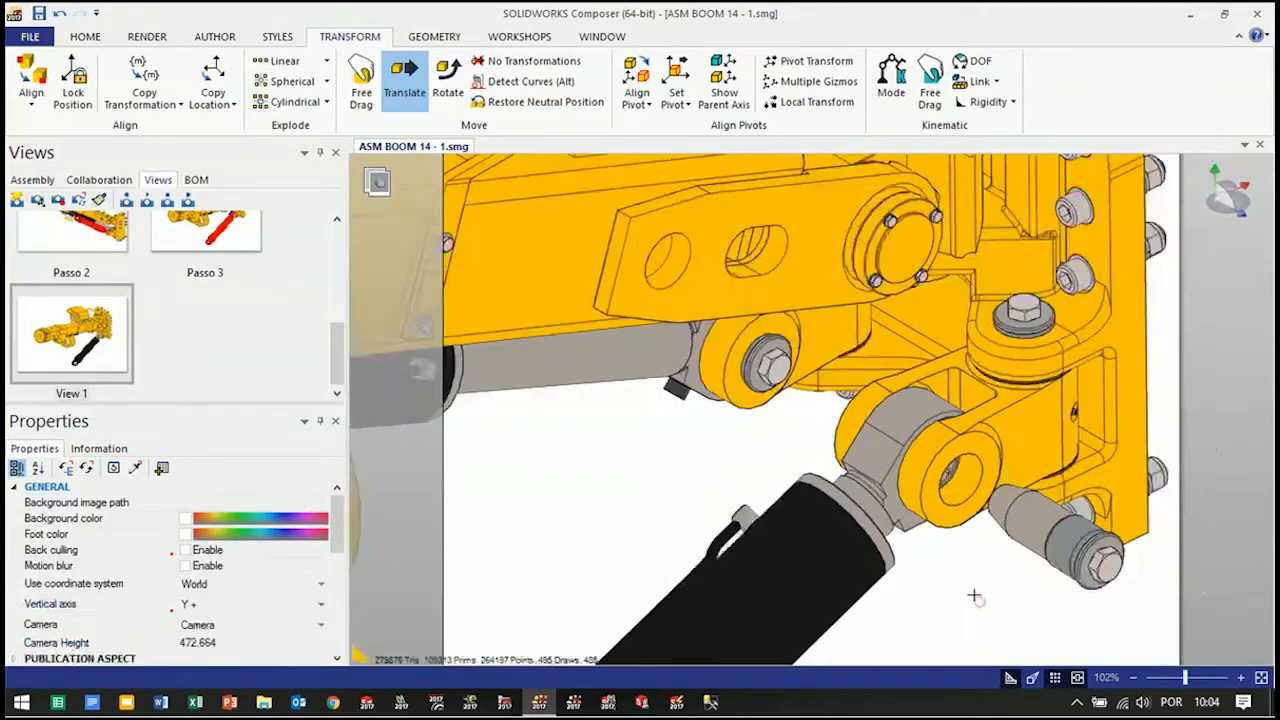
Explode the removed pin, spacer, washer and bolt linearly along the knuckle pin's axis
{"action": "scroll", "coordinate": [1010, 545], "scroll_direction": "up", "scroll_amount": 6}
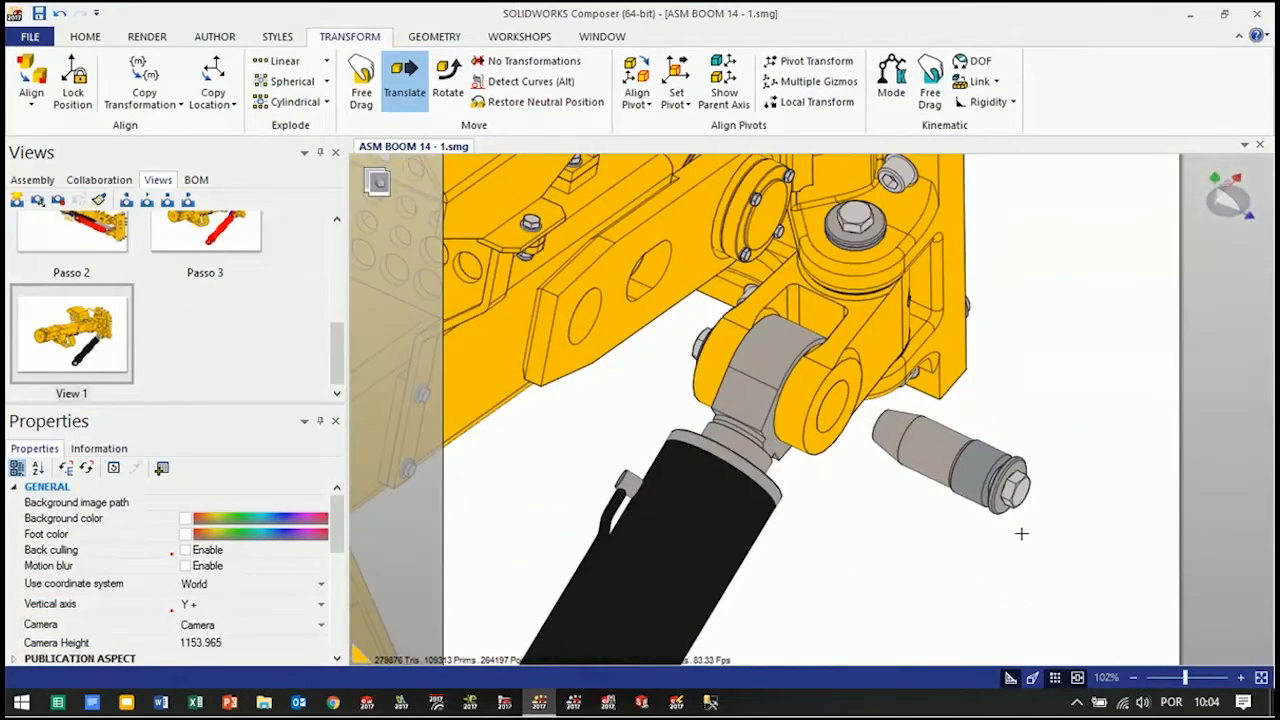
{"action": "left_click", "coordinate": [268, 61]}
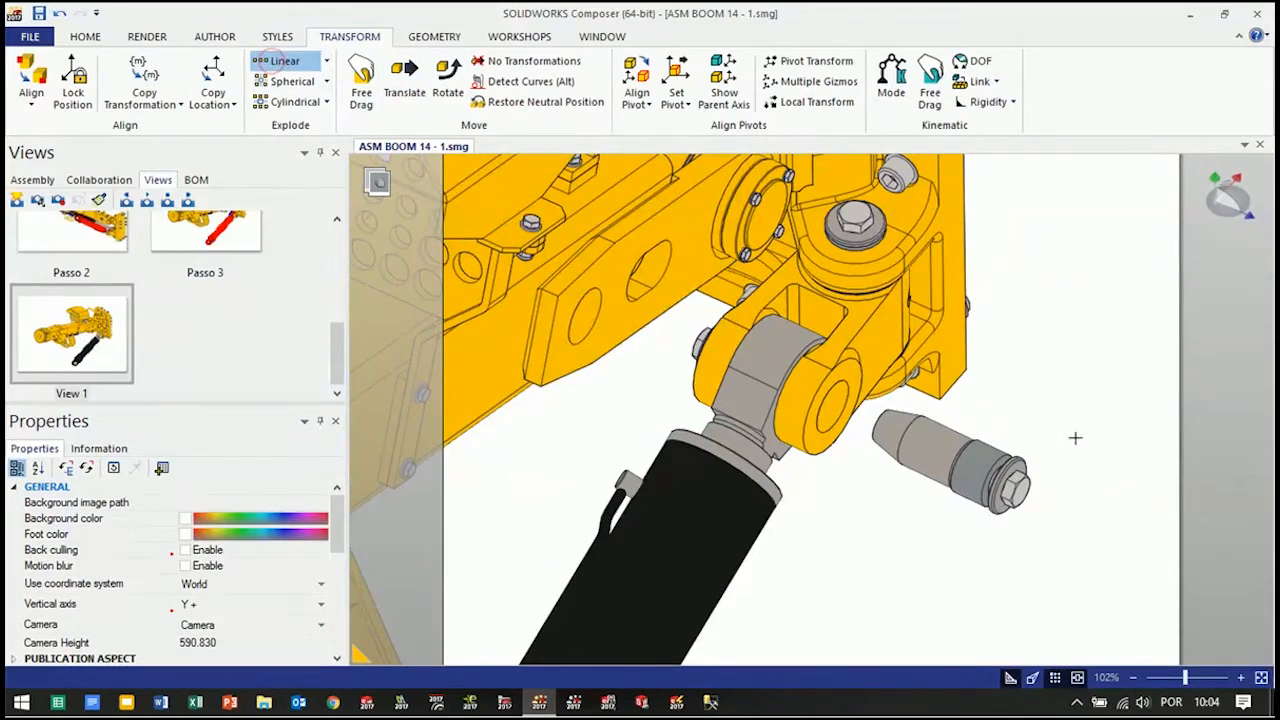
{"action": "left_click_drag", "start_coordinate": [1027, 488], "coordinate": [880, 535]}
{"action": "left_click", "coordinate": [910, 446], "text": "ctrl"}
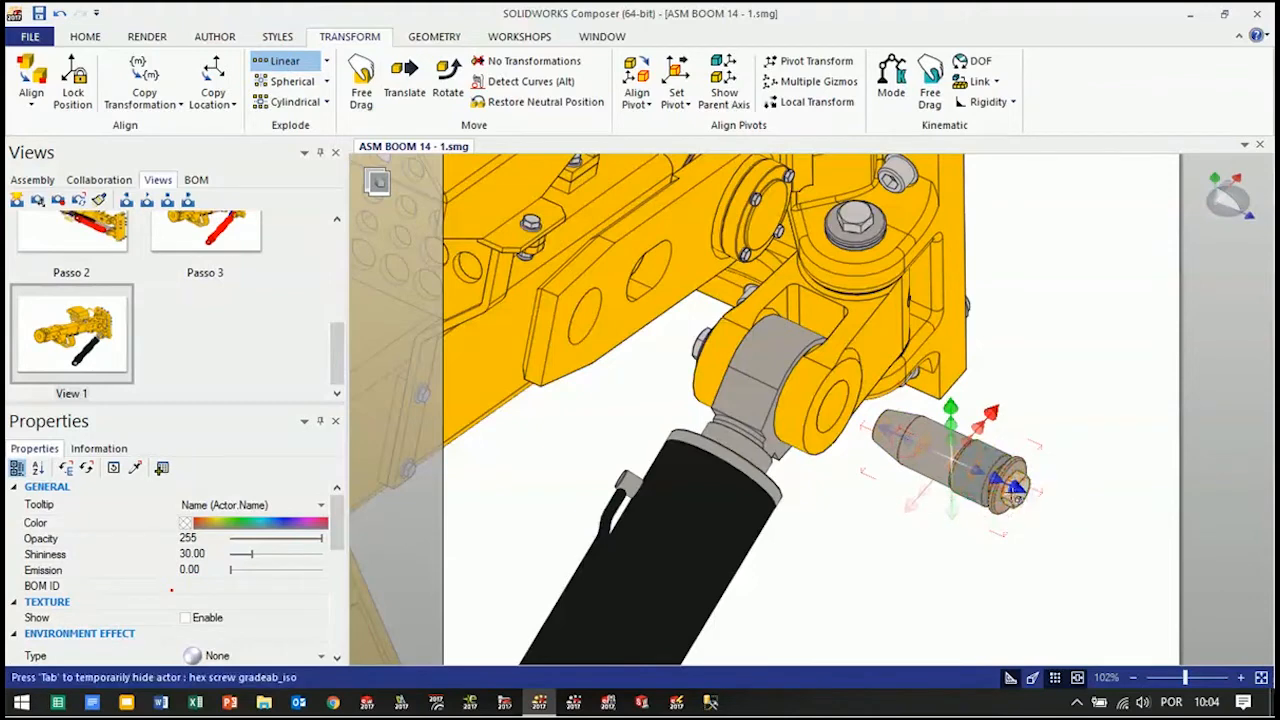
{"action": "left_click_drag", "start_coordinate": [997, 485], "coordinate": [1174, 561]}
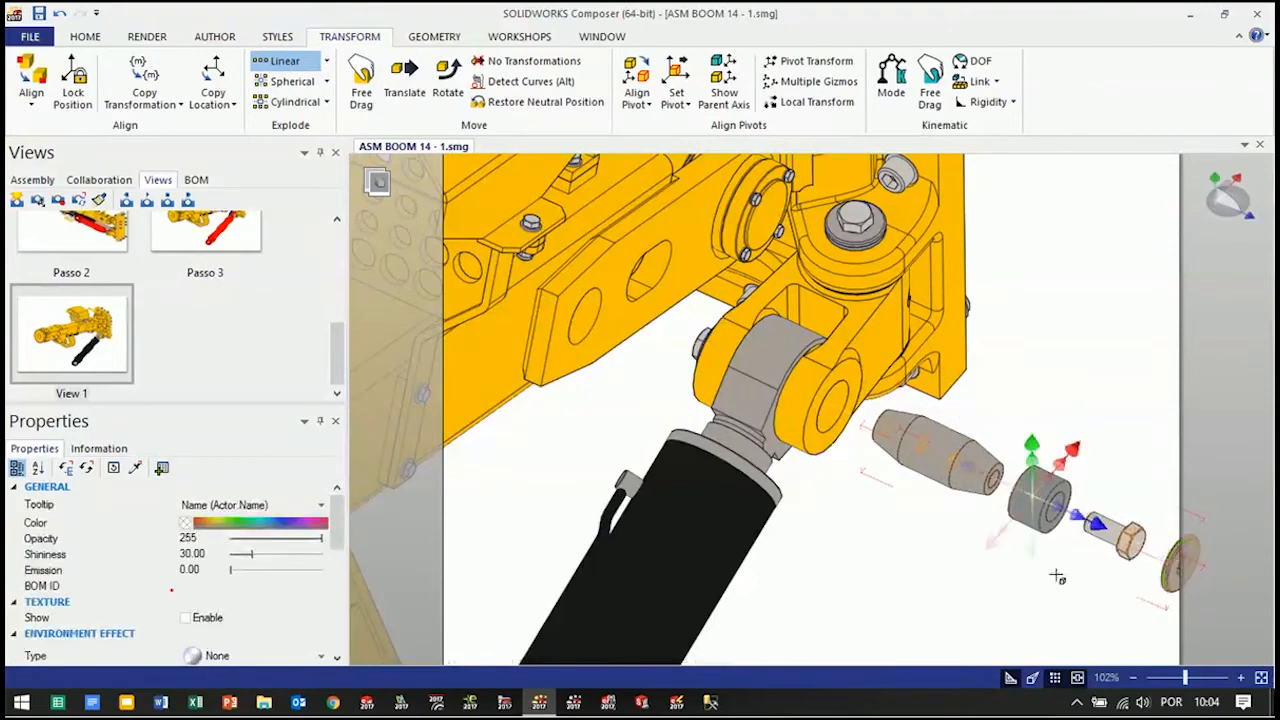
{"action": "left_click_drag", "start_coordinate": [1022, 577], "coordinate": [1048, 570]}
{"action": "right_click_drag", "start_coordinate": [1016, 525], "coordinate": [871, 477]}
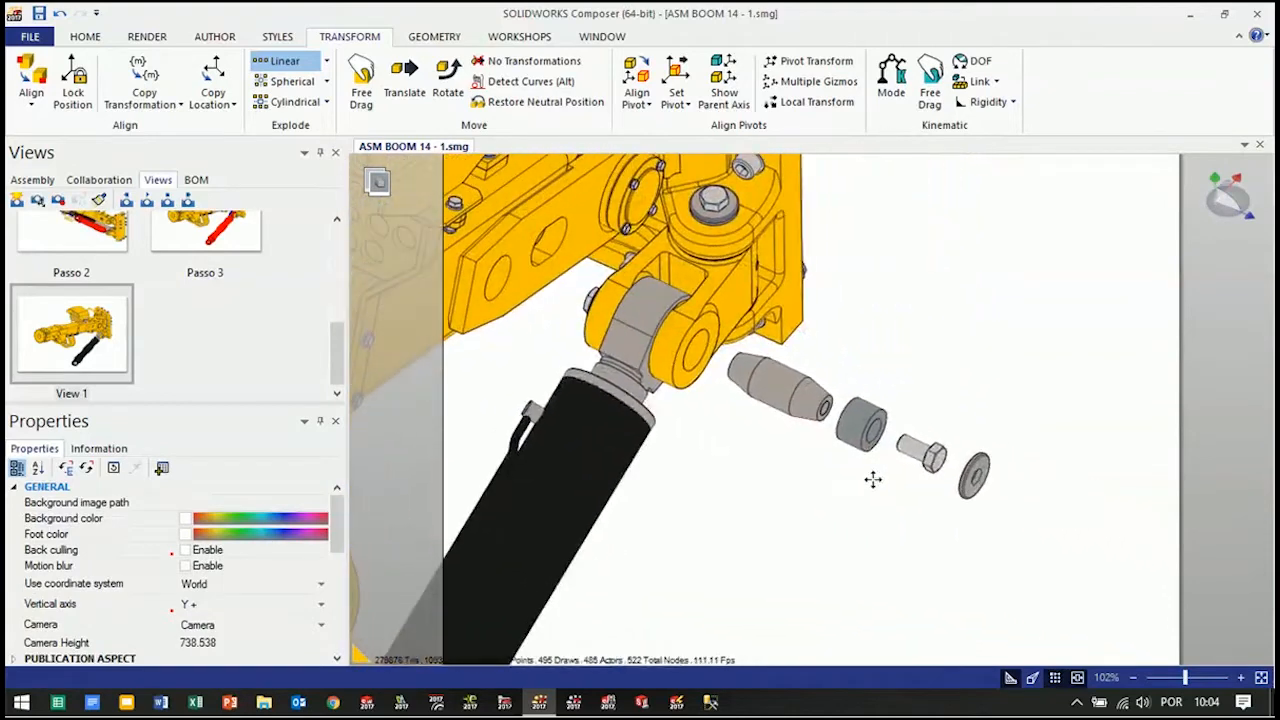
Translate the hex screw outward beyond the washer and even out the spacing between spacer, washer and screw
{"action": "left_click", "coordinate": [405, 80]}
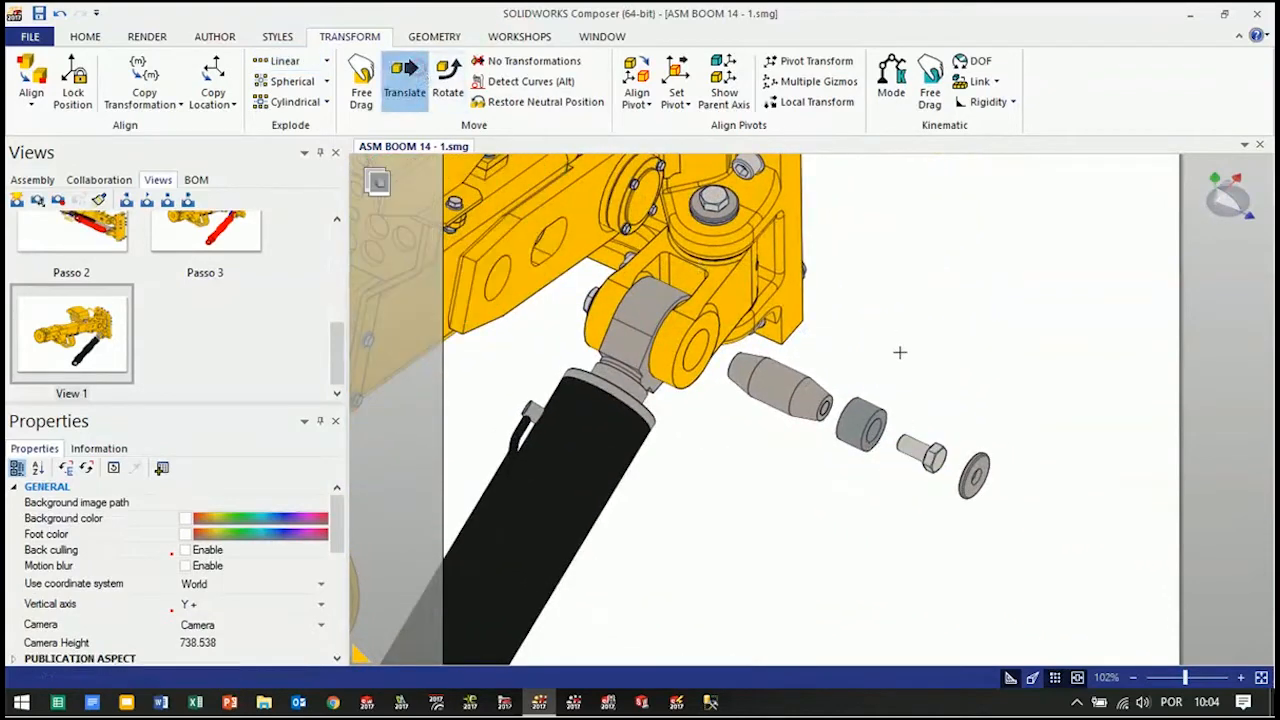
{"action": "left_click", "coordinate": [916, 447]}
{"action": "left_click_drag", "start_coordinate": [846, 419], "coordinate": [925, 447]}
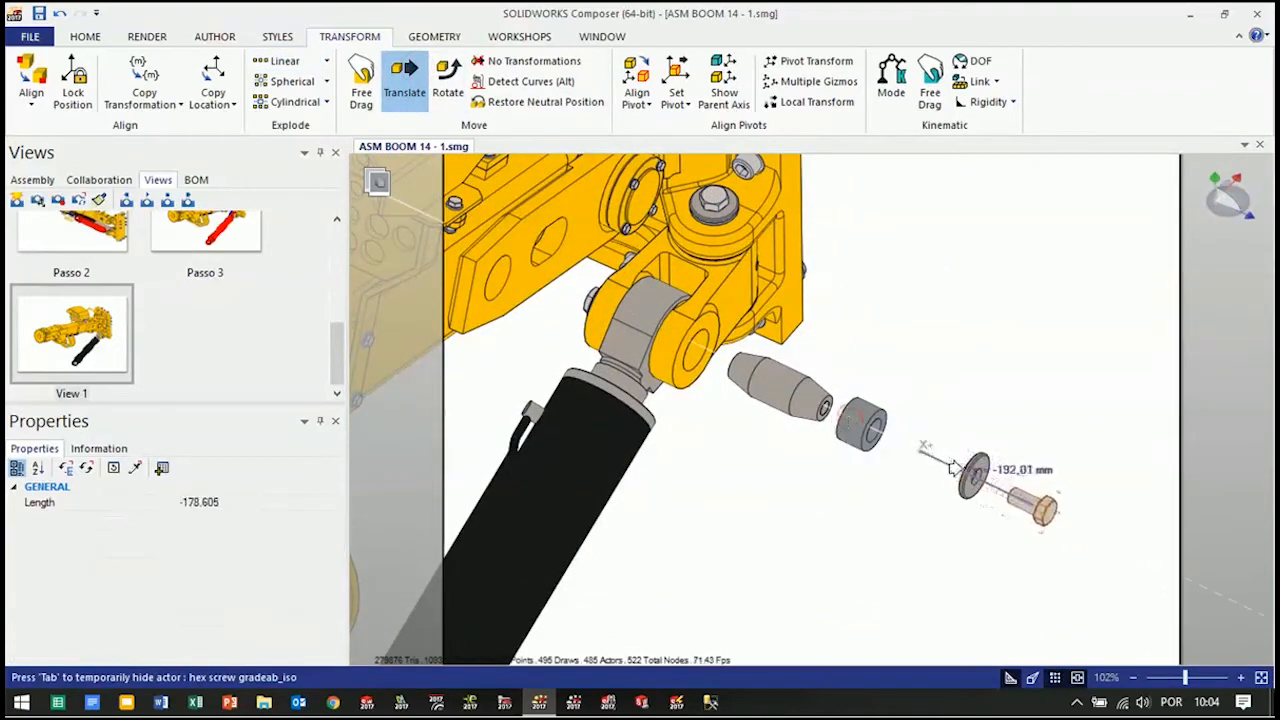
{"action": "left_click", "coordinate": [940, 461]}
{"action": "left_click_drag", "start_coordinate": [912, 446], "coordinate": [868, 432]}
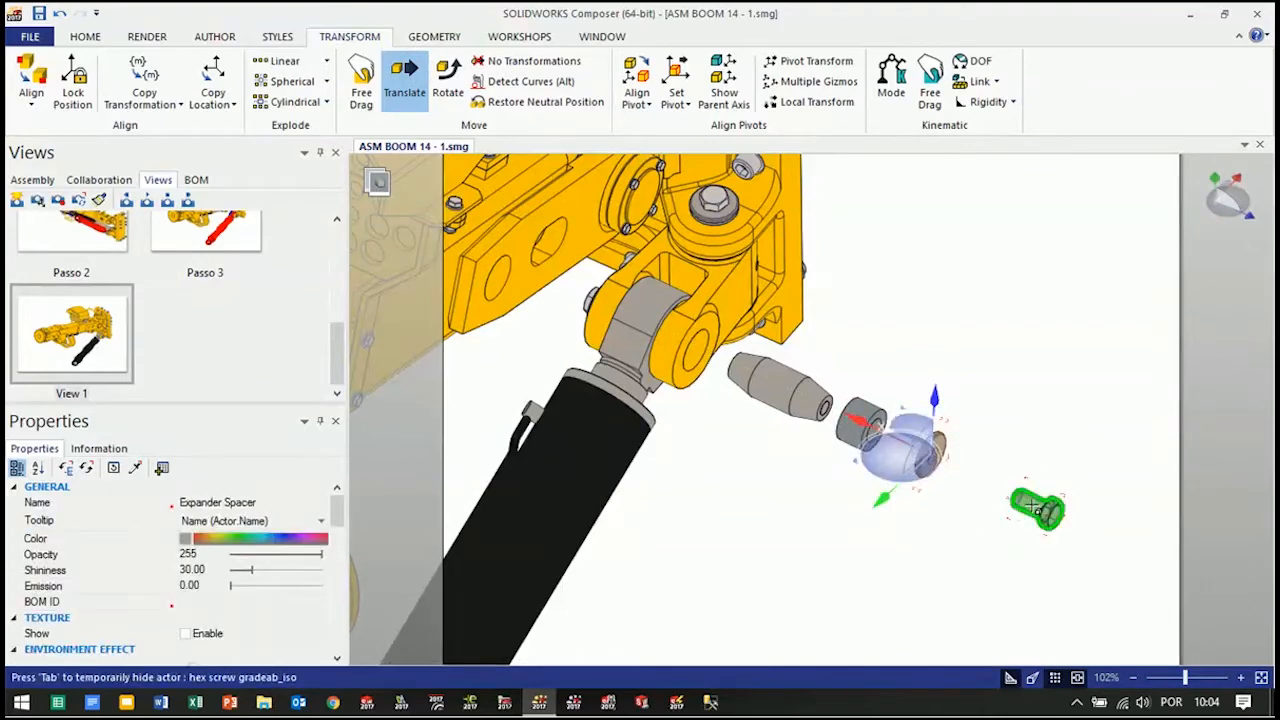
{"action": "left_click", "coordinate": [1037, 510]}
{"action": "left_click_drag", "start_coordinate": [952, 470], "coordinate": [902, 449]}
Color the exploded pin, spacer, washer and hex screw red
{"action": "left_click", "coordinate": [862, 537]}
{"action": "left_click_drag", "start_coordinate": [1080, 372], "coordinate": [769, 570]}
{"action": "left_click", "coordinate": [780, 385], "text": "ctrl"}
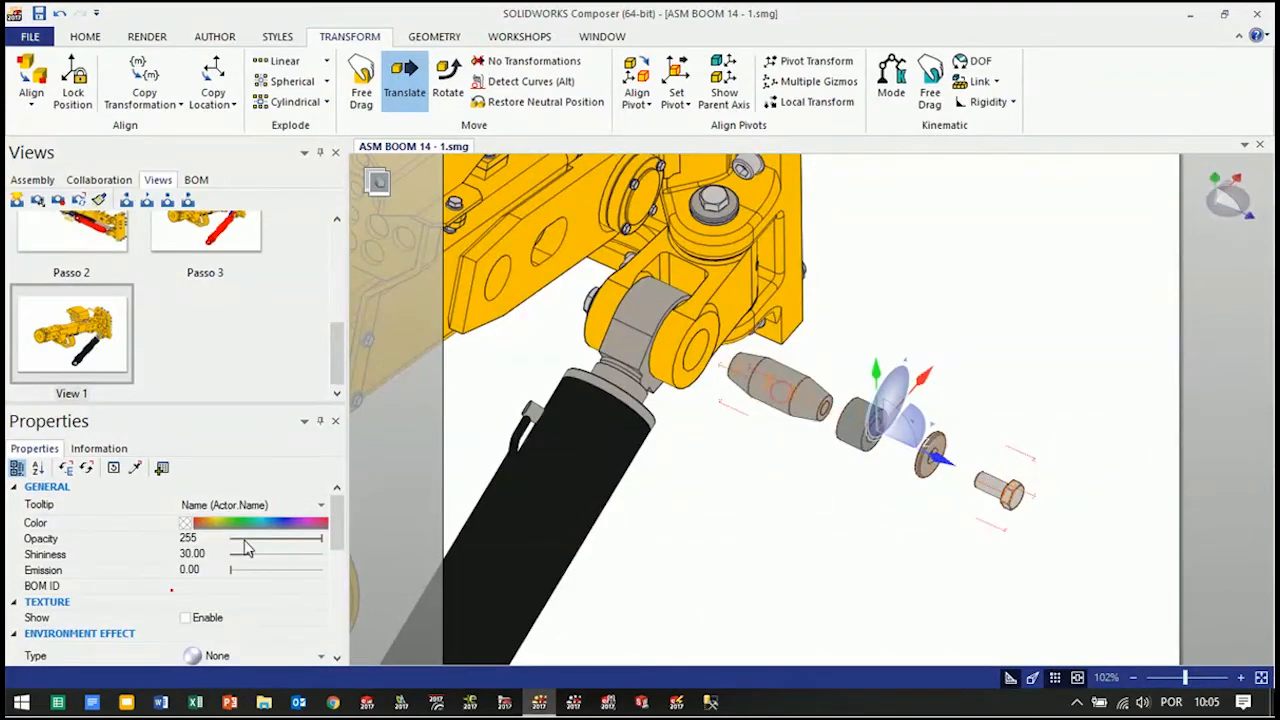
{"action": "left_click", "coordinate": [186, 526]}
{"action": "left_click", "coordinate": [237, 576]}
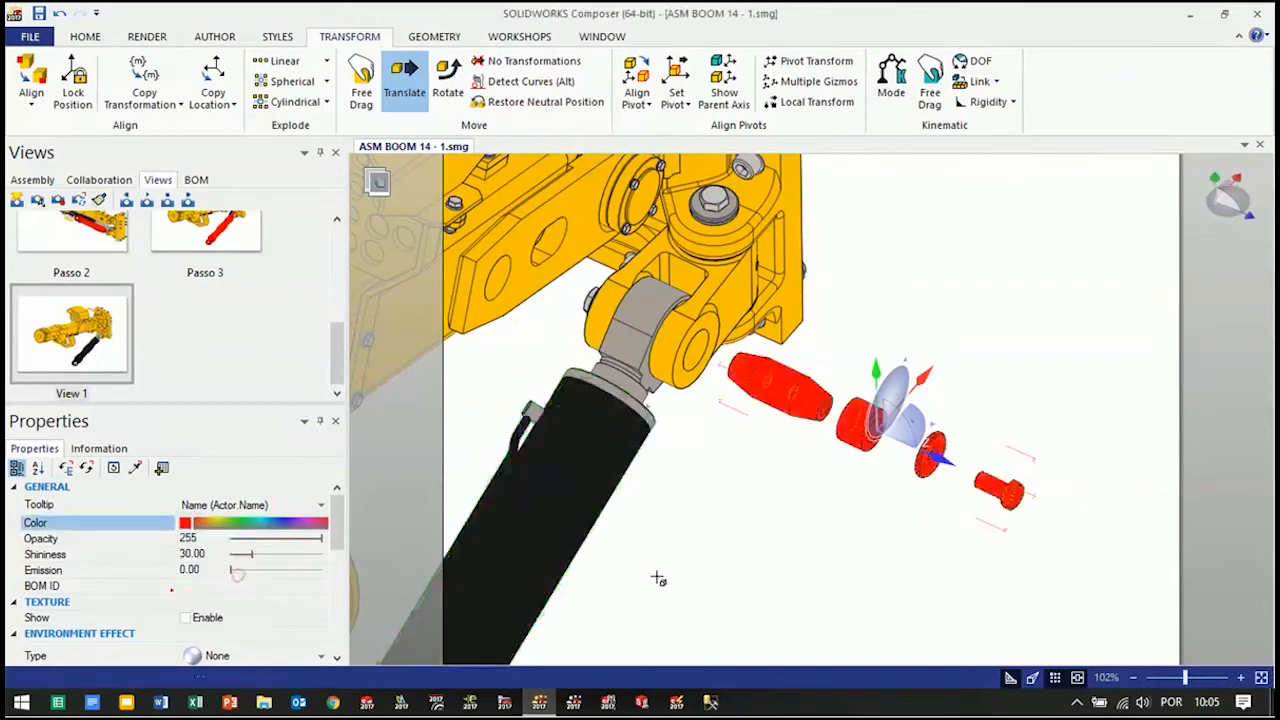
{"action": "left_click", "coordinate": [718, 584]}
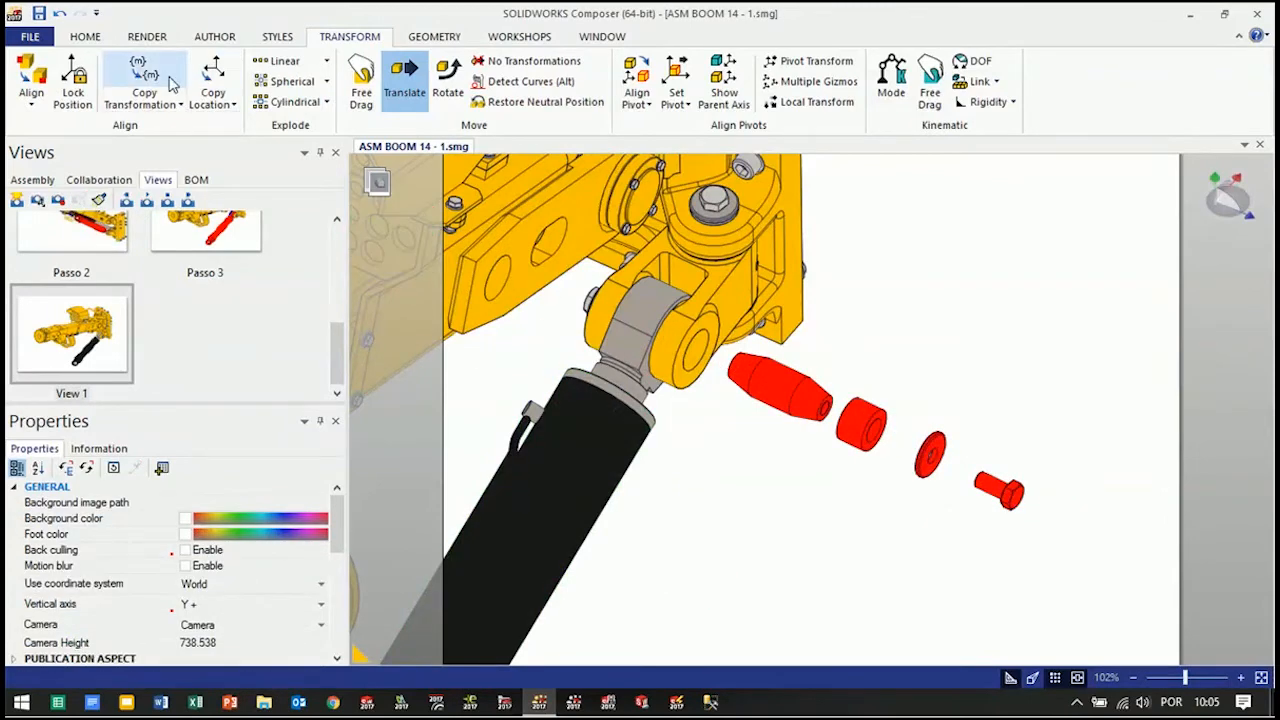
Draw an arrow along the pin's axis from the knuckle bore out to the hex screw, pointing outward
{"action": "left_click", "coordinate": [214, 38]}
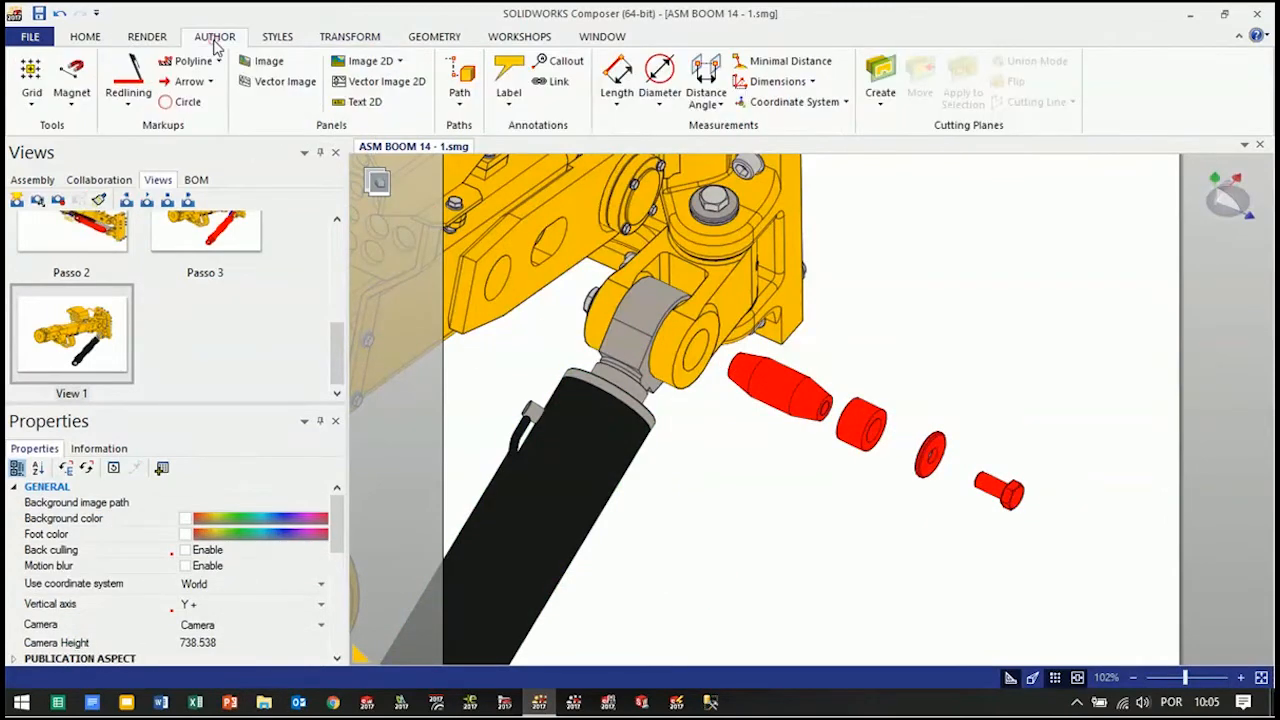
{"action": "left_click", "coordinate": [181, 84]}
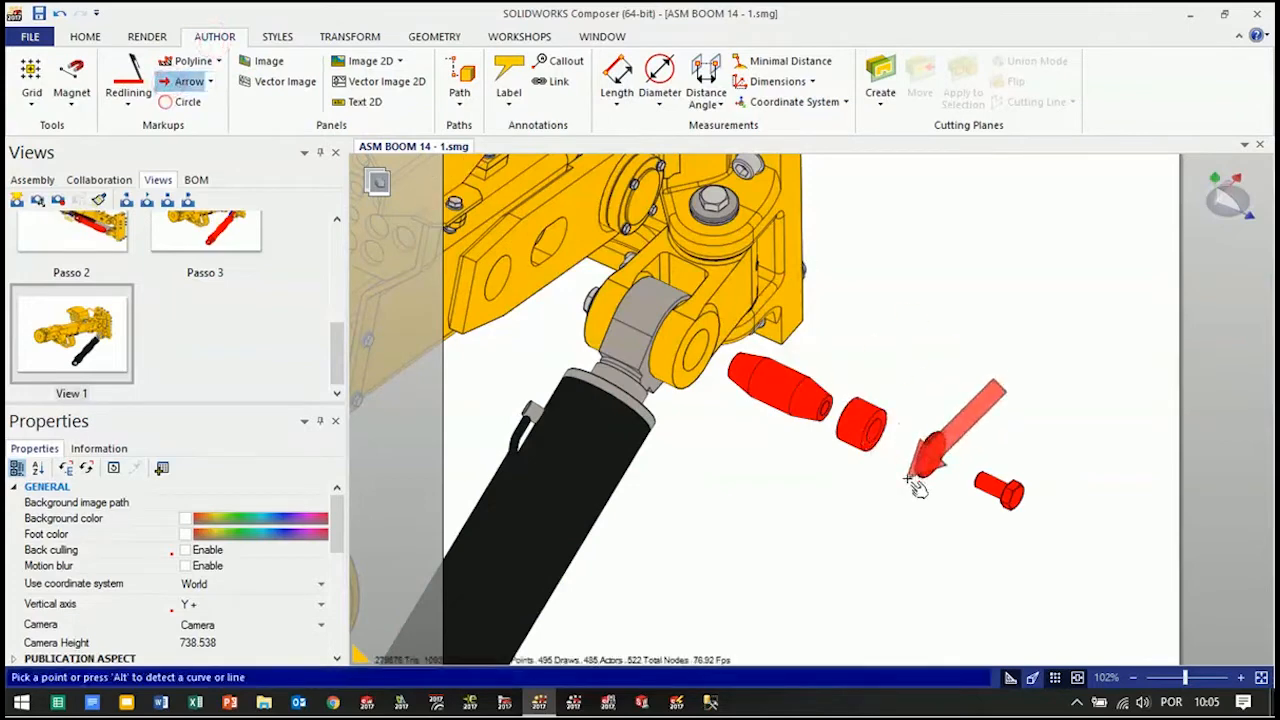
{"action": "key", "text": "alt"}
{"action": "left_click", "coordinate": [984, 487]}
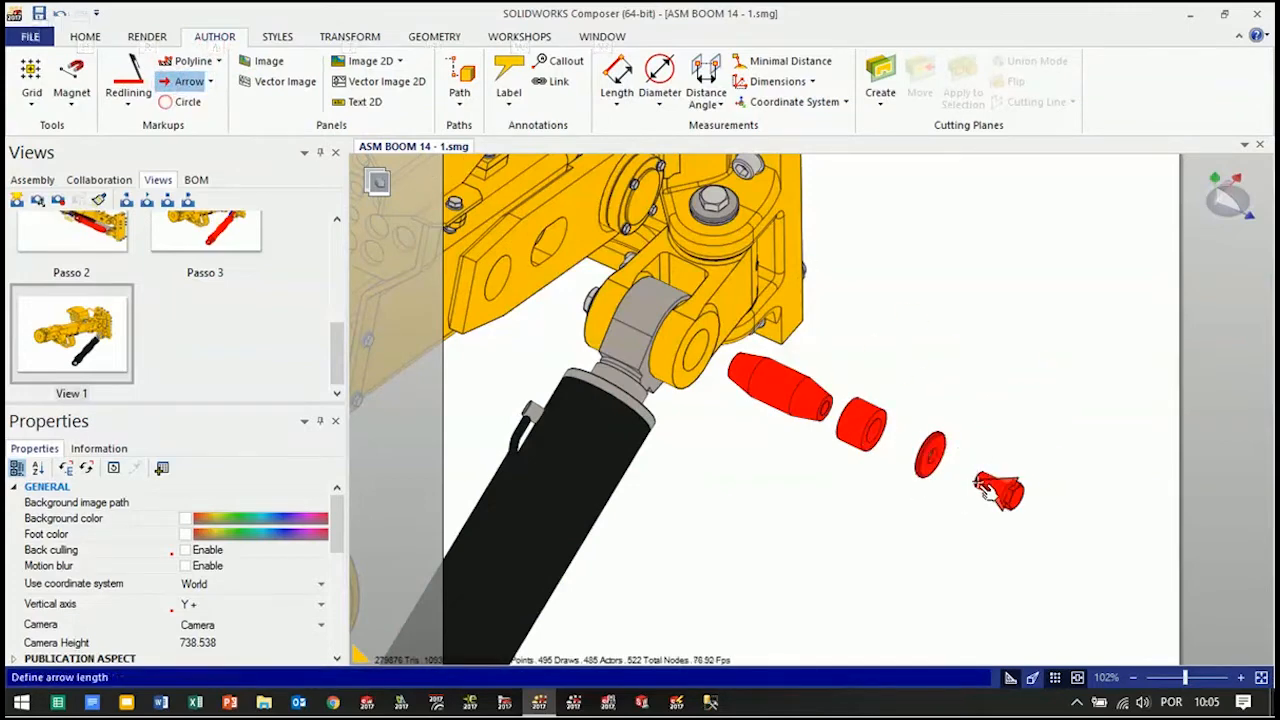
{"action": "key", "text": "alt"}
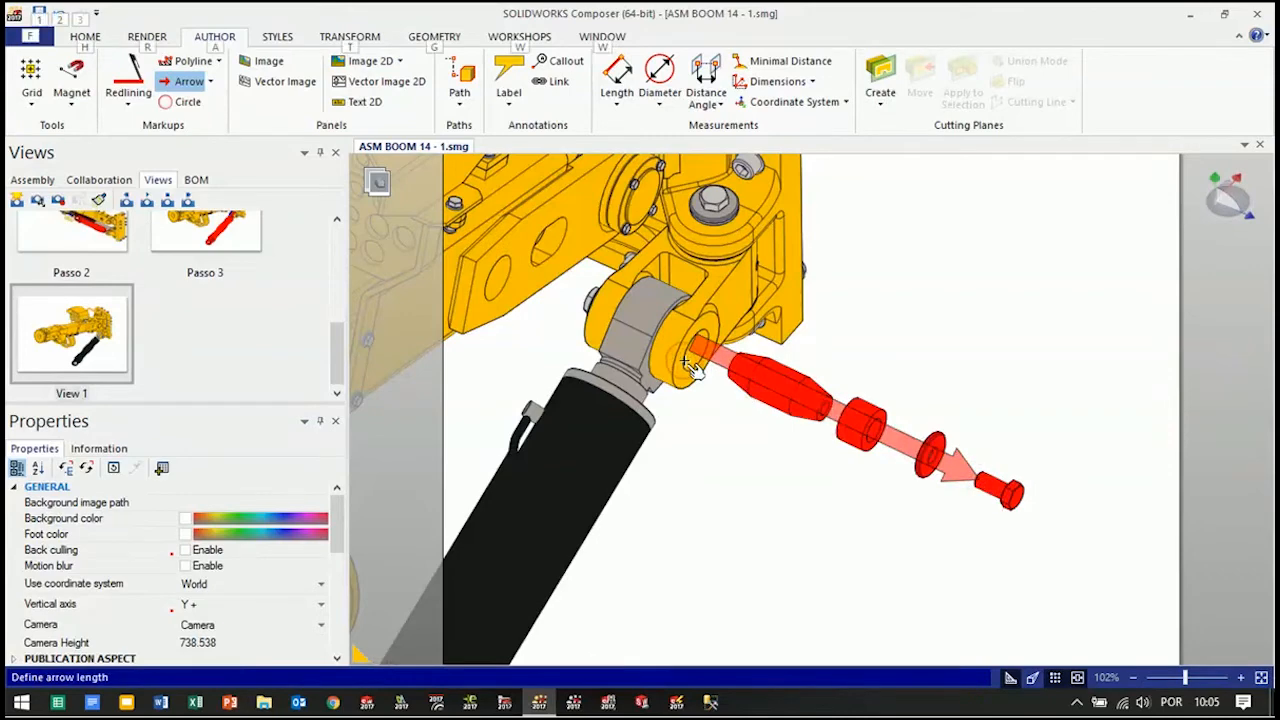
{"action": "left_click", "coordinate": [676, 416]}
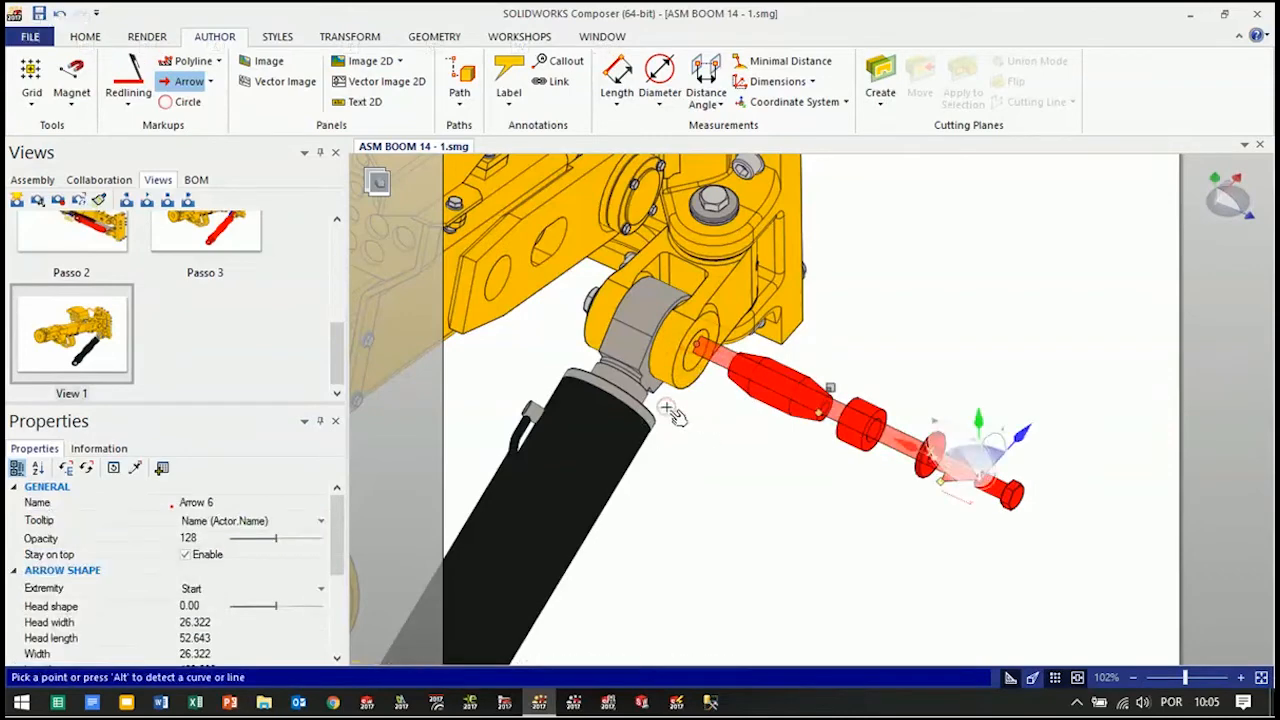
Apply the Novo 01 style to the arrow running through the exploded pin hardware
{"action": "left_click", "coordinate": [196, 83]}
{"action": "left_click", "coordinate": [278, 37]}
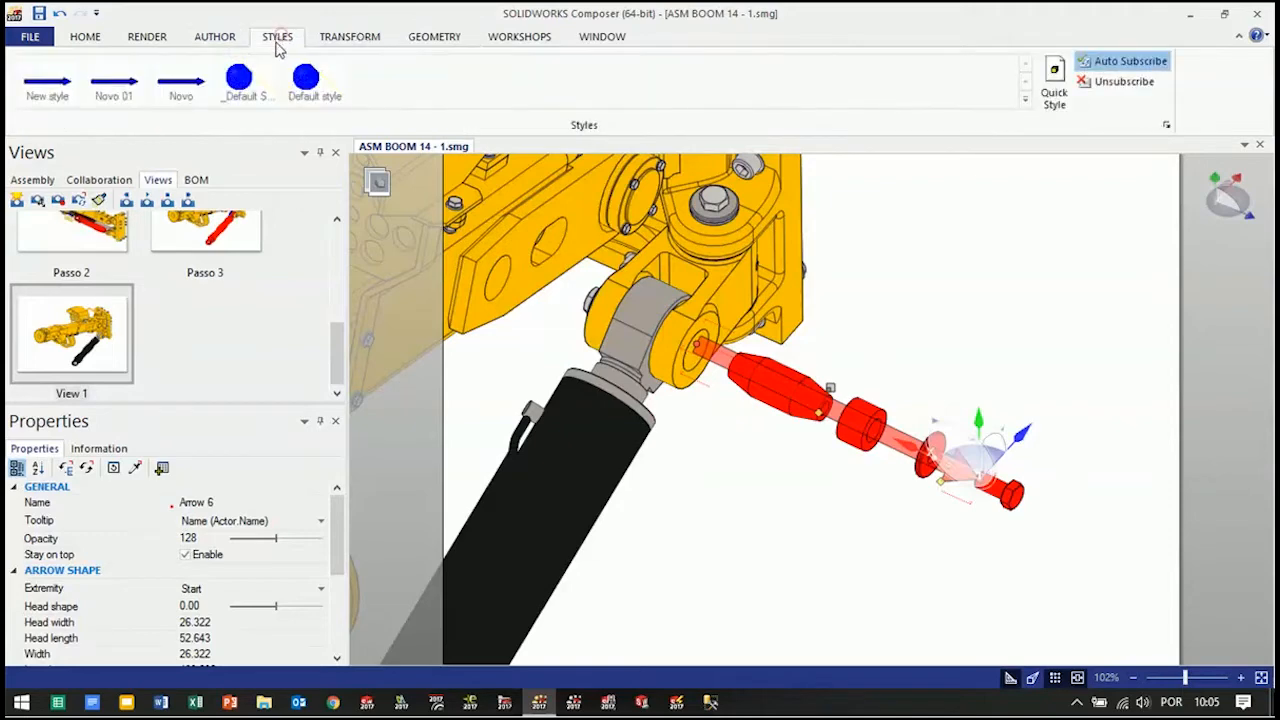
{"action": "left_click", "coordinate": [117, 88]}
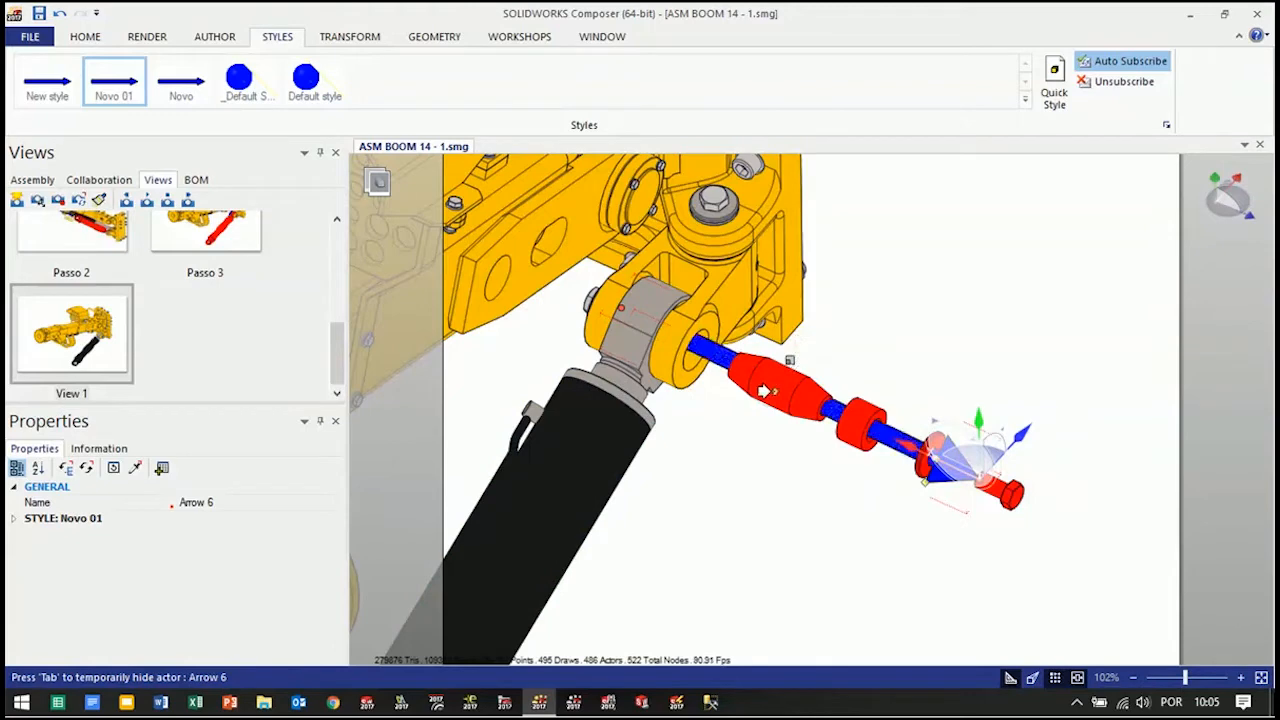
{"action": "left_click", "coordinate": [846, 556]}
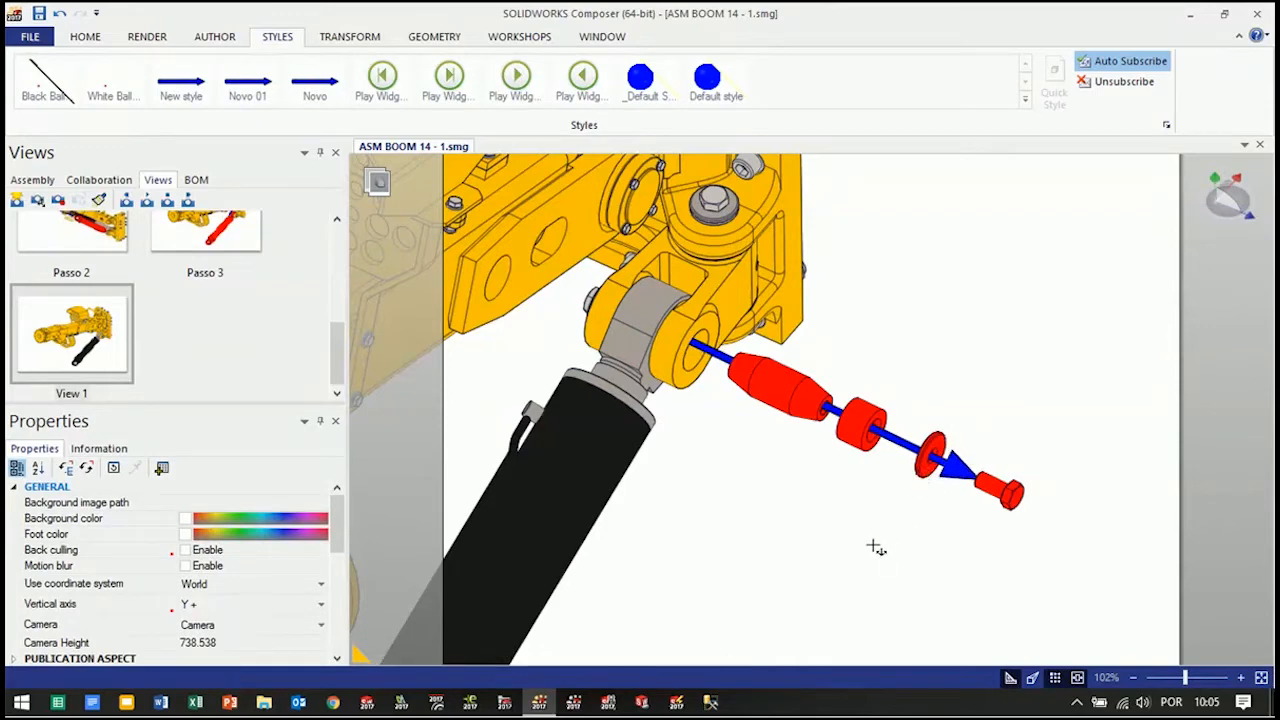
{"action": "left_click", "coordinate": [785, 390]}
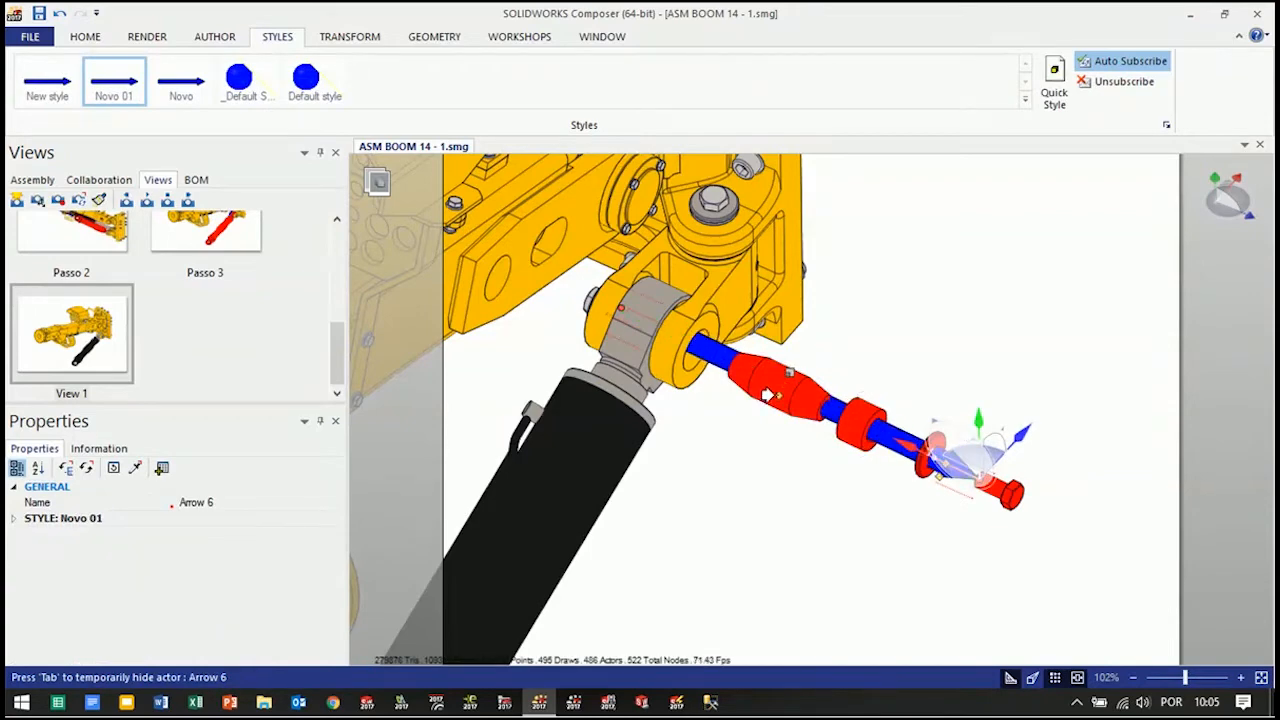
{"action": "left_click", "coordinate": [757, 514]}
Frame the whole boom with the exploded pin hardware, update View 1 with it and rename the view Passo 4
{"action": "scroll", "coordinate": [846, 503], "scroll_direction": "down", "scroll_amount": 3}
{"action": "mouse_move", "coordinate": [875, 536]}
{"action": "right_mouse_down"}
{"action": "mouse_move", "coordinate": [863, 495]}
{"action": "mouse_move", "coordinate": [867, 522]}
{"action": "right_mouse_up"}
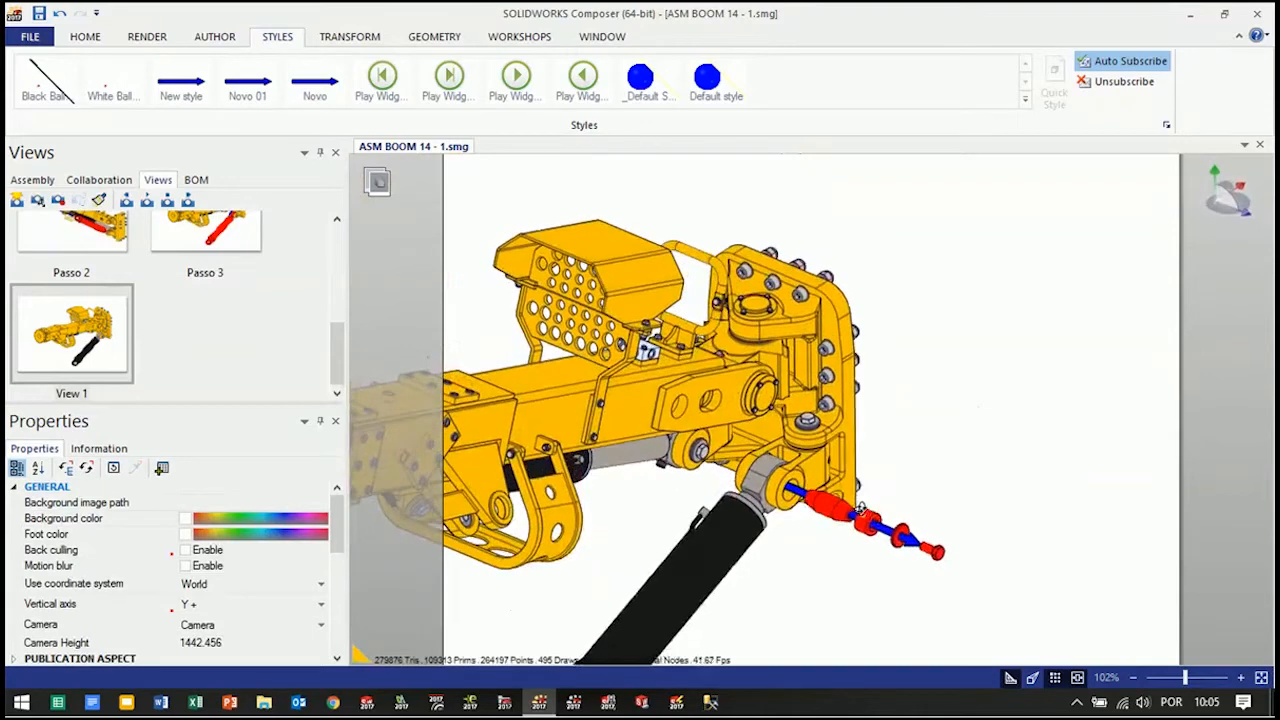
{"action": "middle_click_drag", "start_coordinate": [808, 596], "coordinate": [1032, 535]}
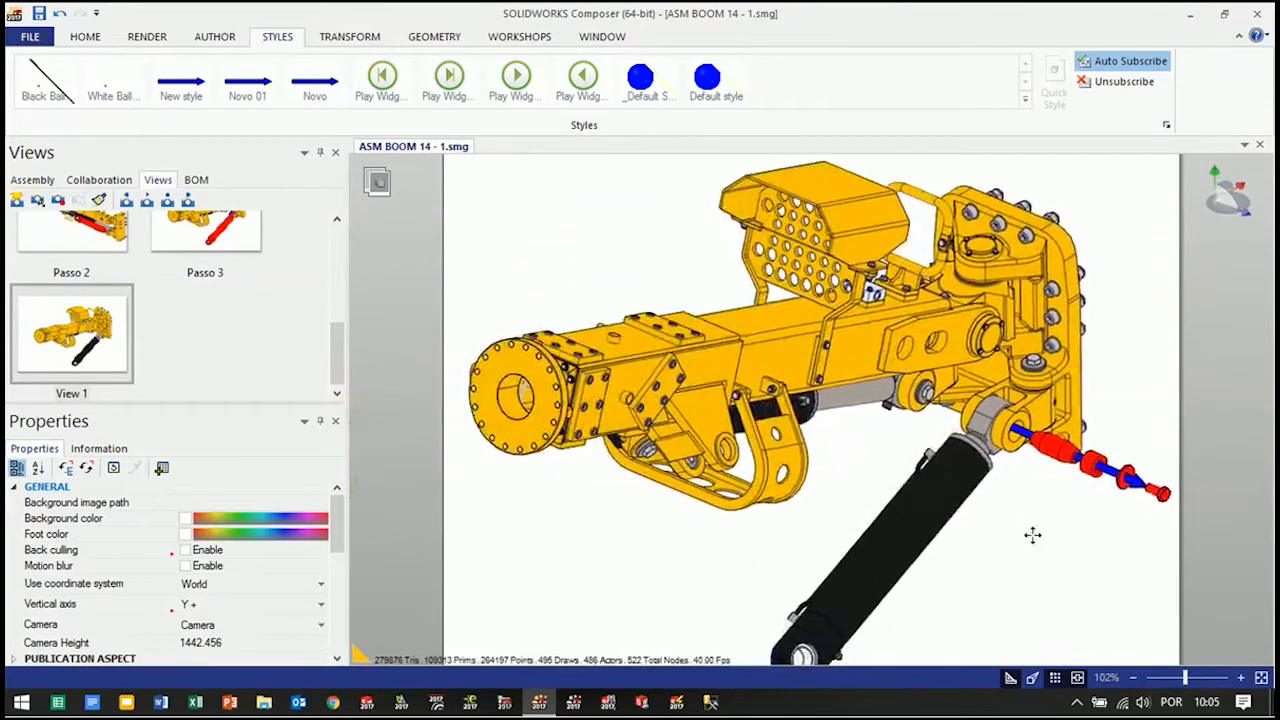
{"action": "scroll", "coordinate": [1005, 527], "scroll_direction": "down", "scroll_amount": 1}
{"action": "middle_click_drag", "start_coordinate": [1142, 543], "coordinate": [1054, 511]}
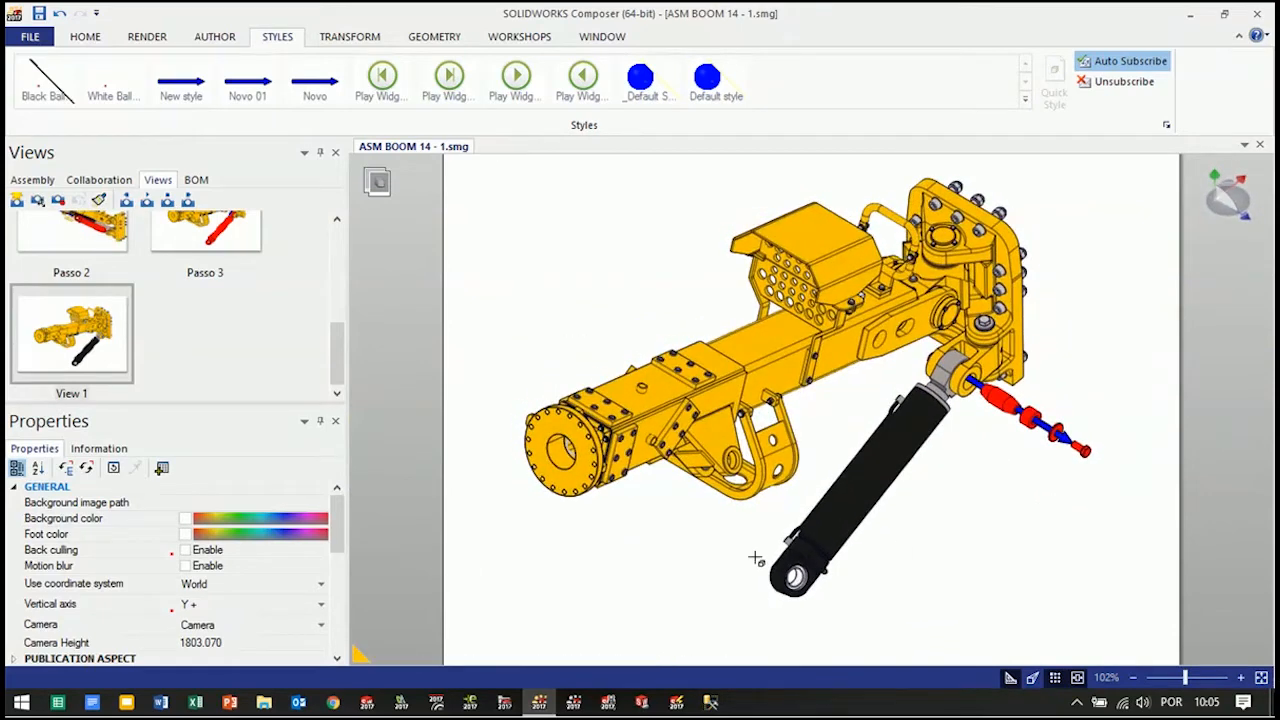
{"action": "left_click", "coordinate": [58, 200]}
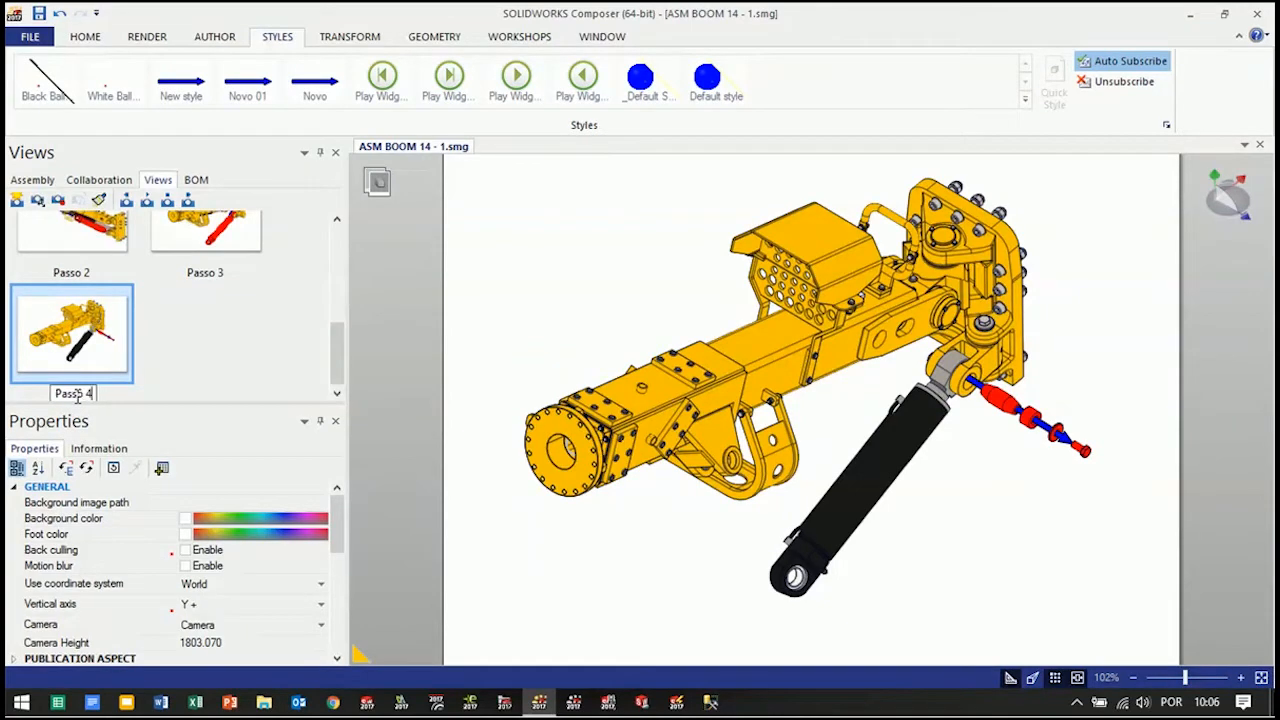
{"action": "left_click", "coordinate": [555, 261]}
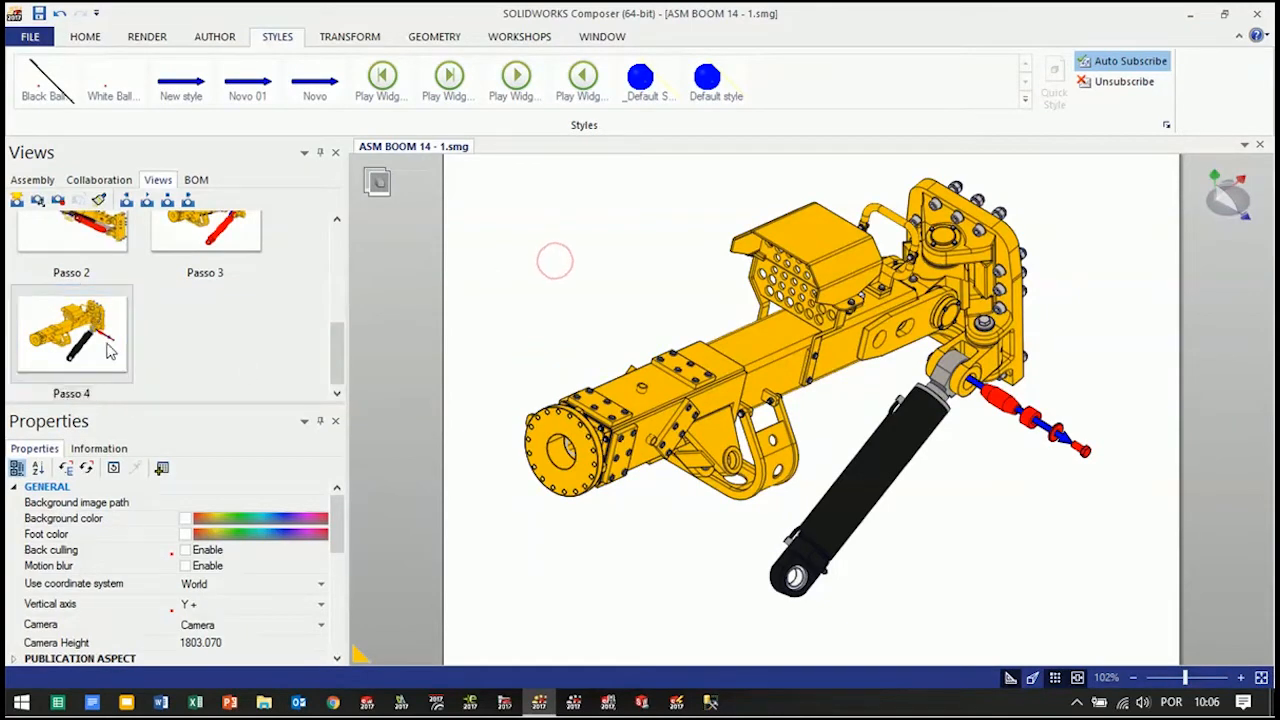
Update the Passo 4 view and create a new view named Passo 5
{"action": "left_click", "coordinate": [58, 200]}
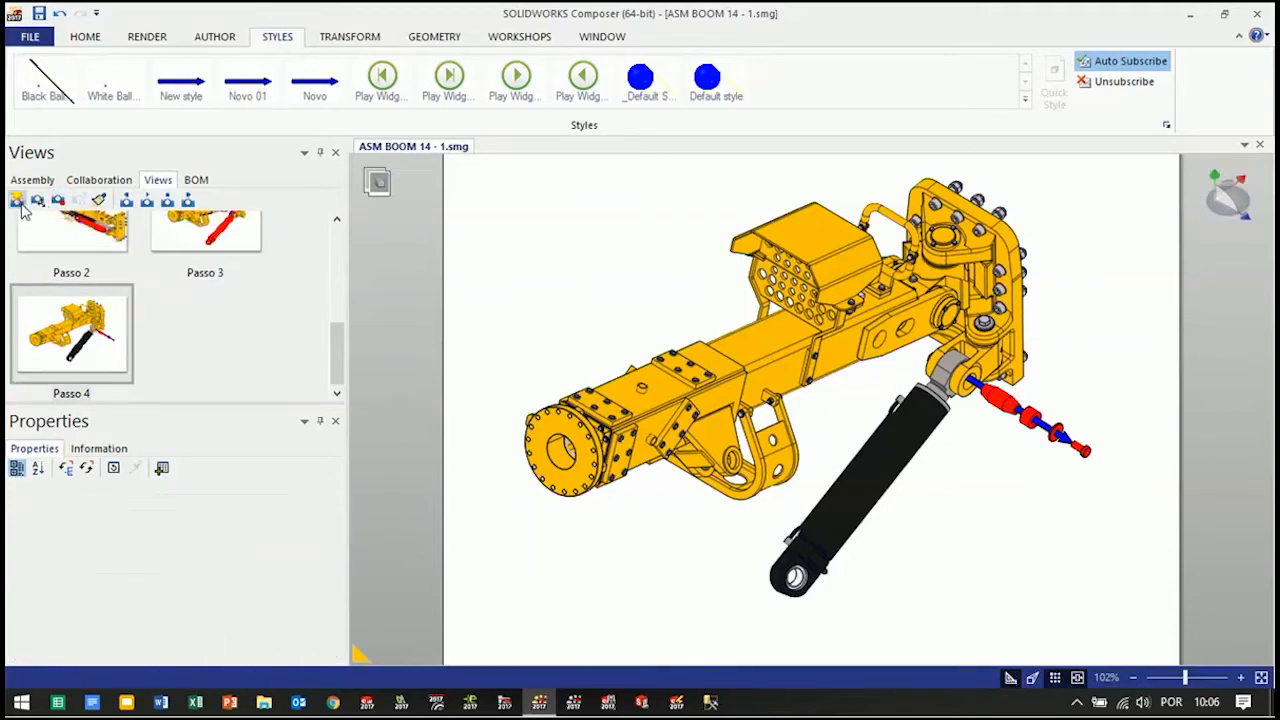
{"action": "left_click", "coordinate": [18, 201]}
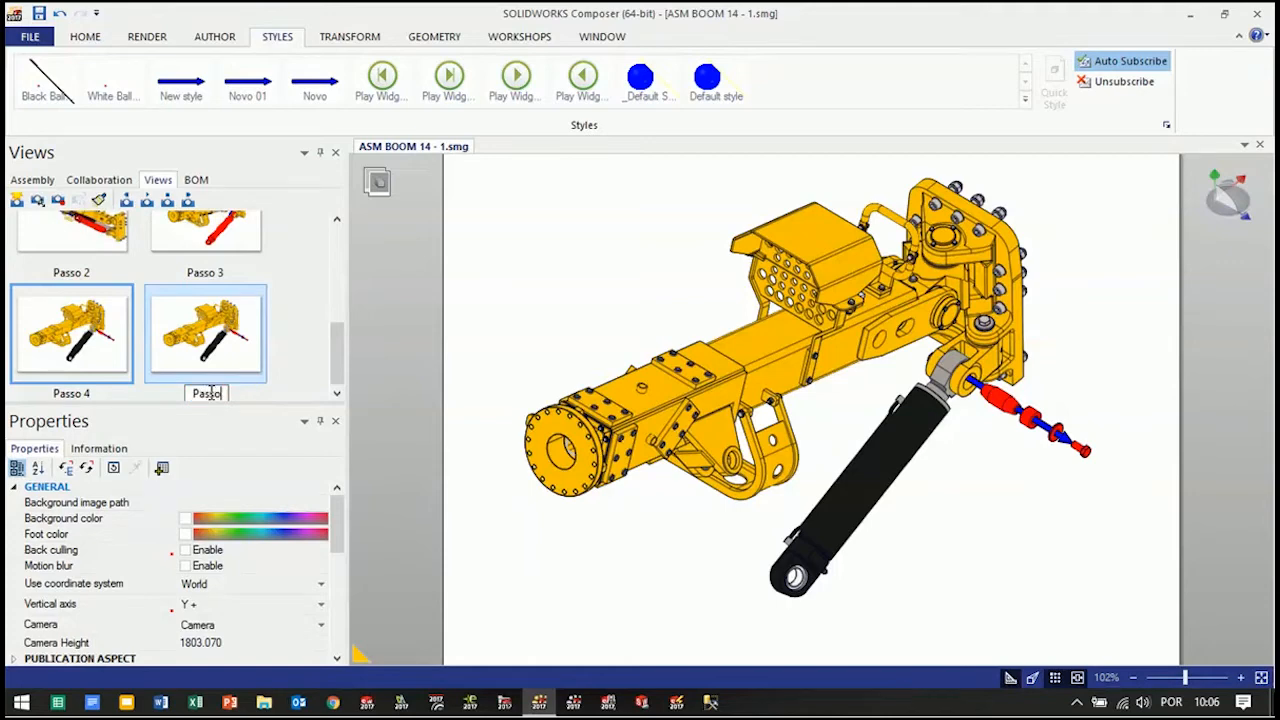
{"action": "left_click", "coordinate": [453, 319]}
Hide the exploded bolt, washer, spacer and pin together with the blue arrow
{"action": "left_click_drag", "start_coordinate": [1098, 428], "coordinate": [983, 488]}
{"action": "right_click", "coordinate": [998, 487]}
{"action": "left_click", "coordinate": [1052, 465]}
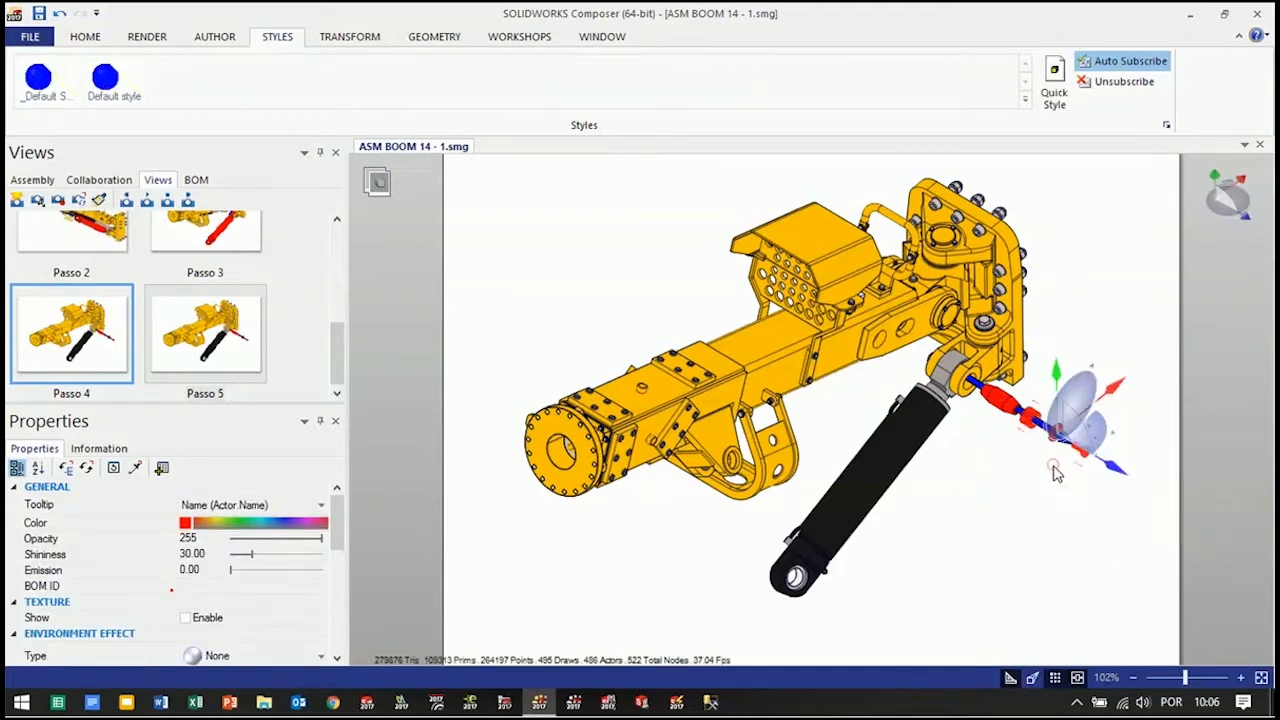
{"action": "left_click", "coordinate": [1041, 384]}
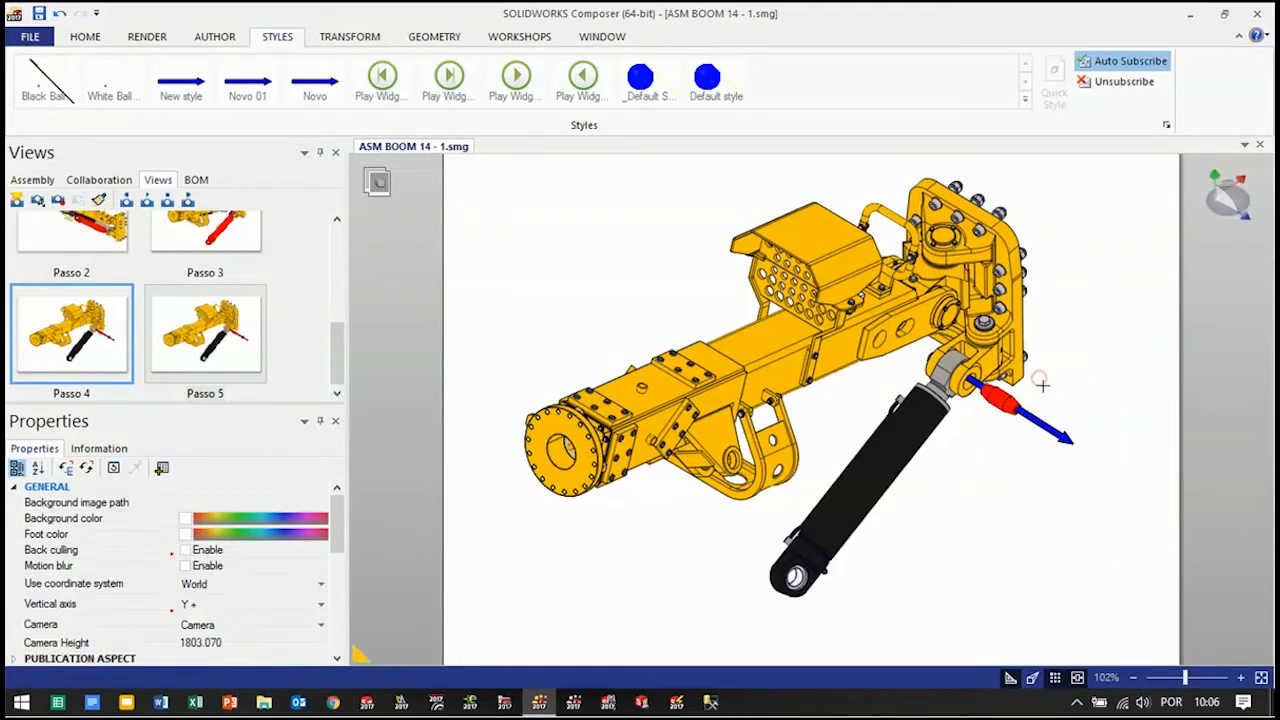
{"action": "left_click_drag", "start_coordinate": [1020, 445], "coordinate": [1062, 412]}
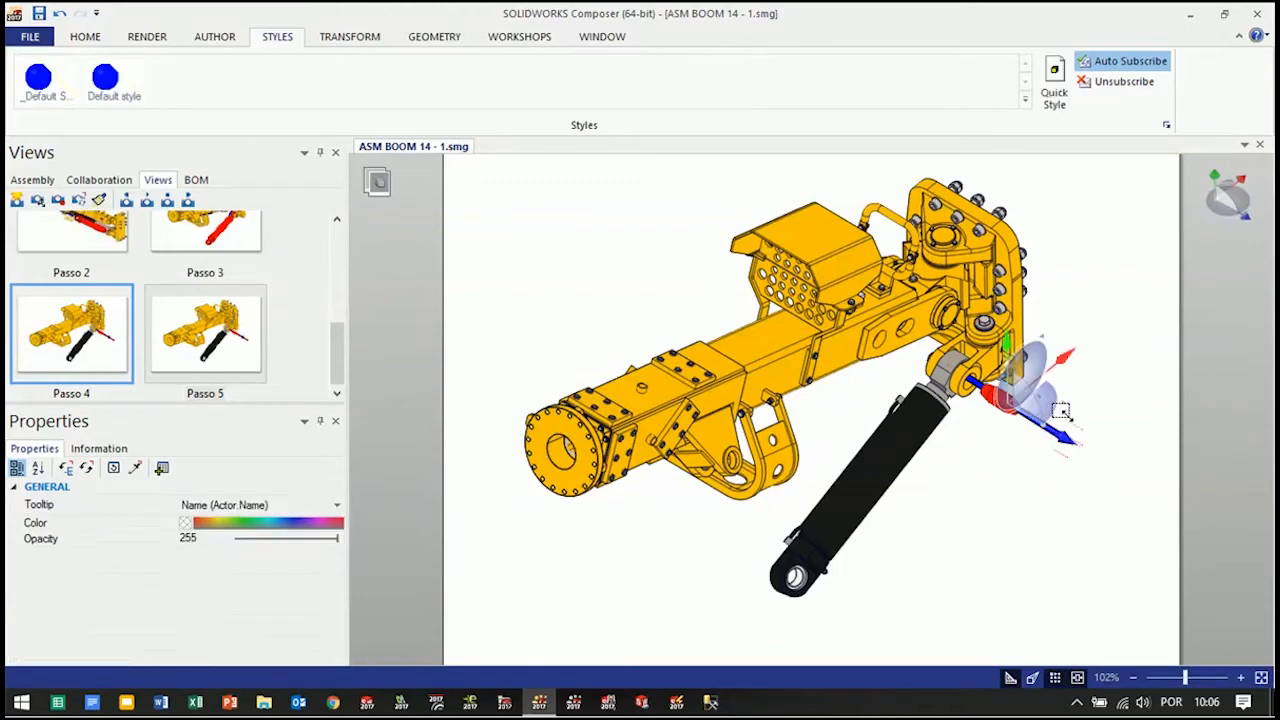
{"action": "right_click", "coordinate": [1107, 400]}
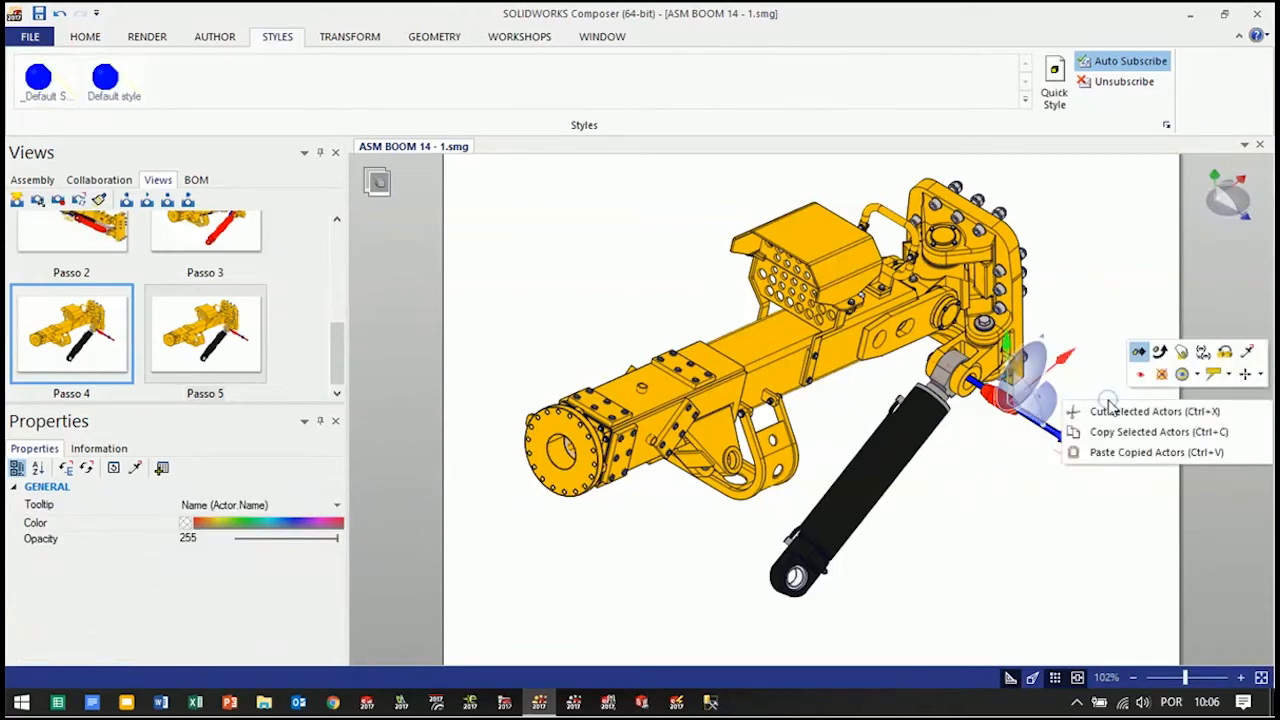
{"action": "left_click", "coordinate": [1163, 376]}
{"action": "left_click", "coordinate": [1031, 555]}
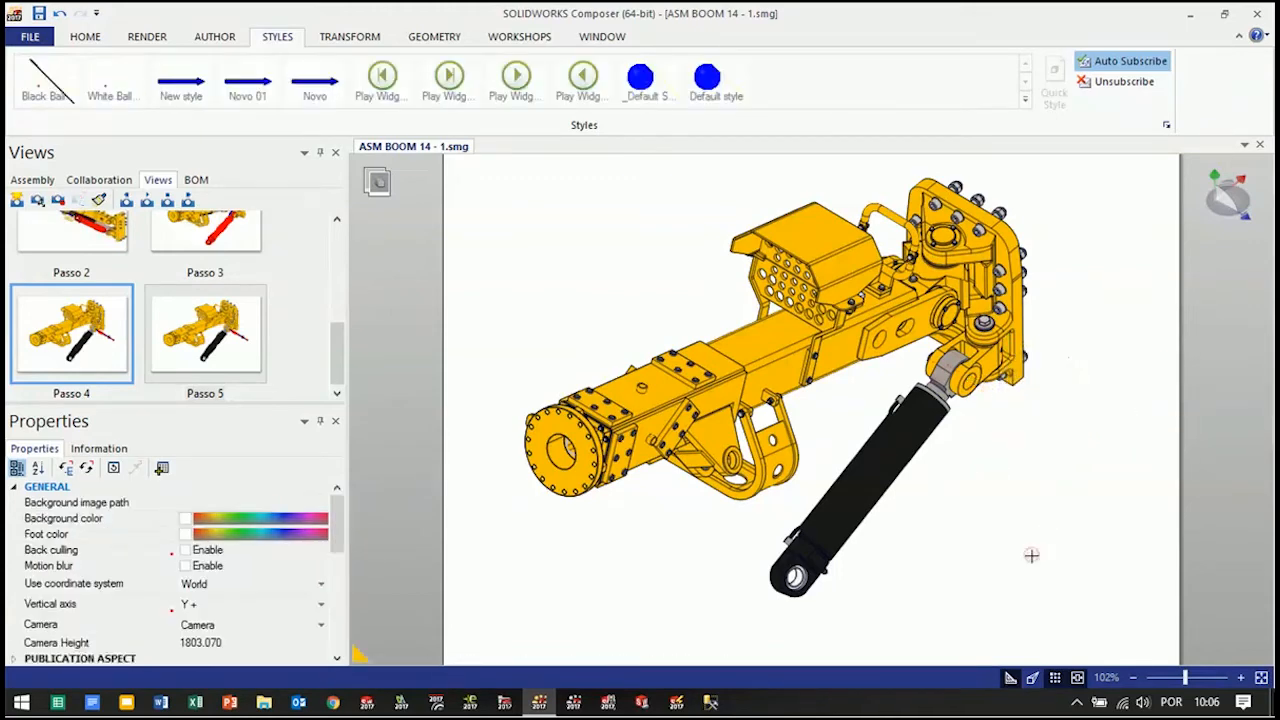
Color the black cylinder assembly CYLINDER Ø125x536, including its rod end, red
{"action": "key", "text": "alt"}
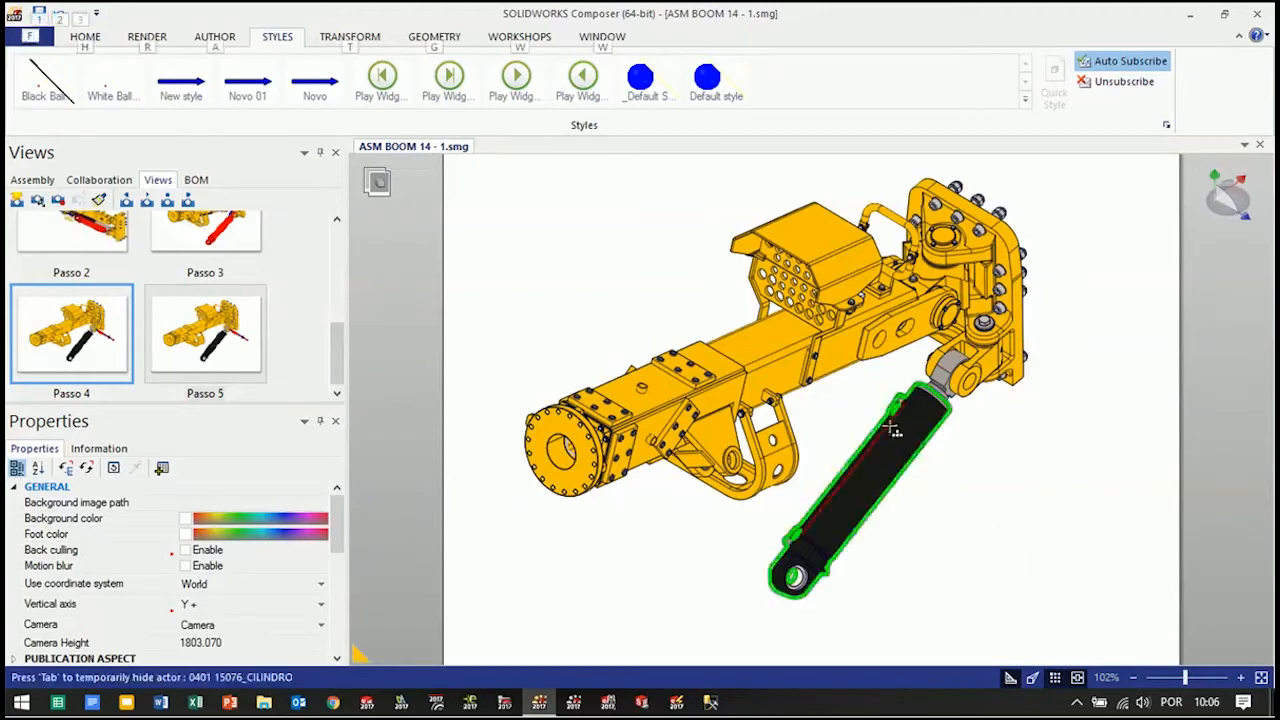
{"action": "left_click", "coordinate": [903, 444]}
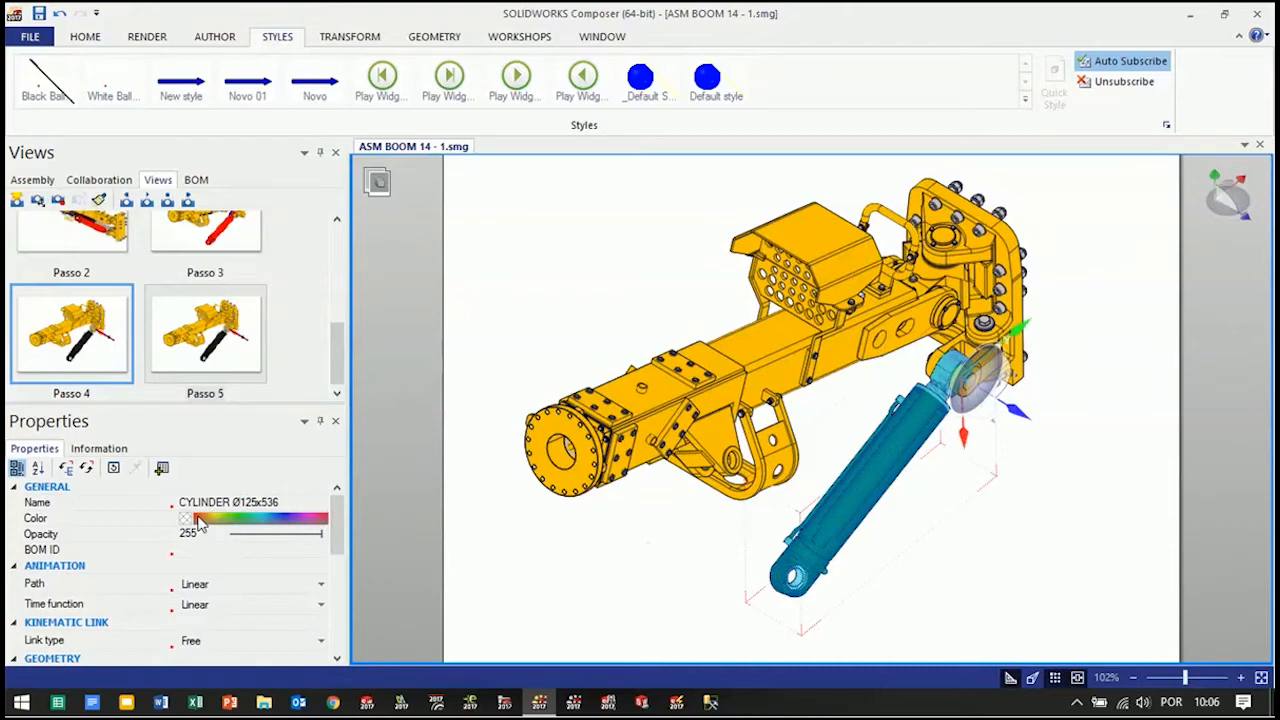
{"action": "left_click", "coordinate": [198, 519]}
{"action": "left_click", "coordinate": [186, 520]}
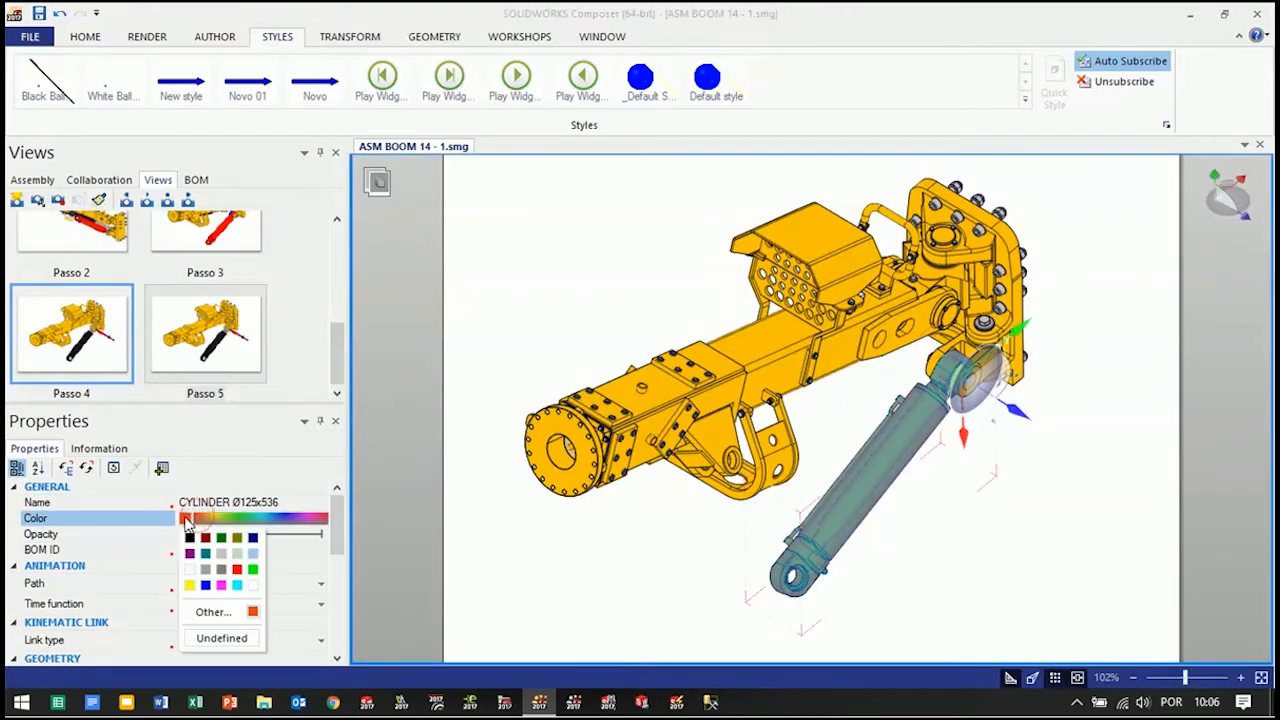
{"action": "left_click", "coordinate": [237, 569]}
{"action": "left_click", "coordinate": [692, 582]}
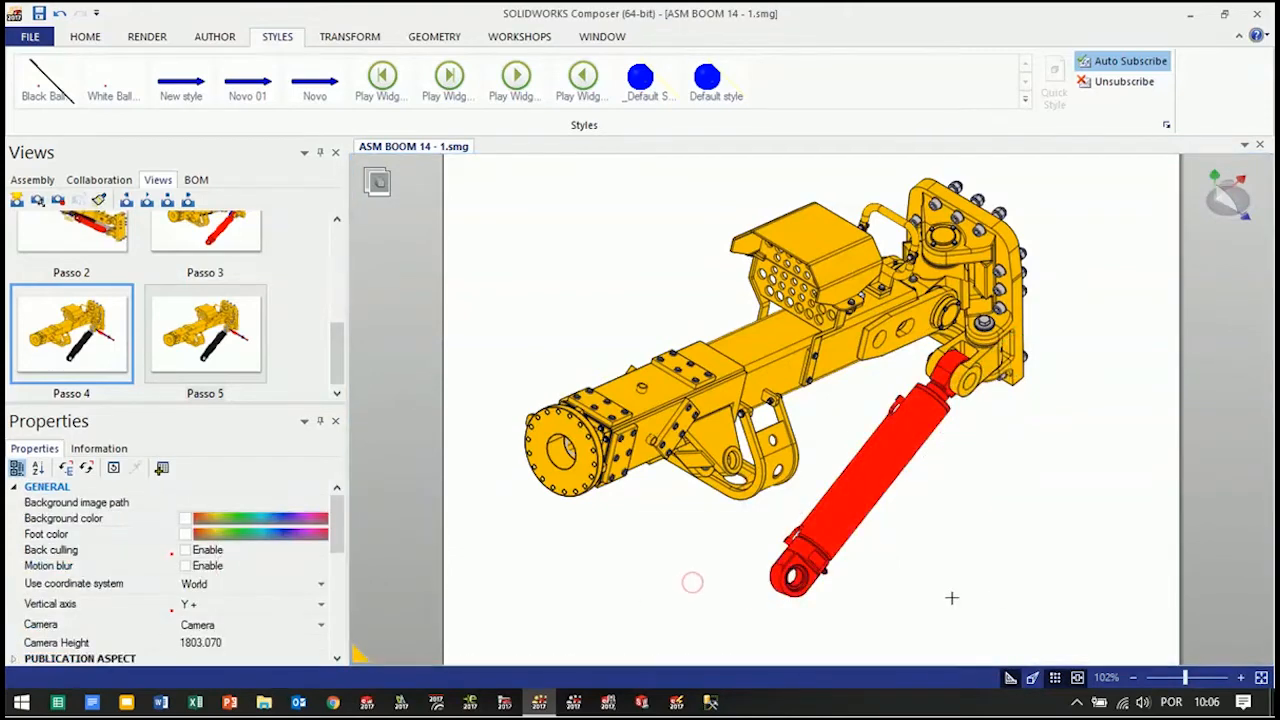
Try to move the red cylinder out of its bracket, and undo the displacement
{"action": "left_click_drag", "start_coordinate": [979, 576], "coordinate": [958, 555]}
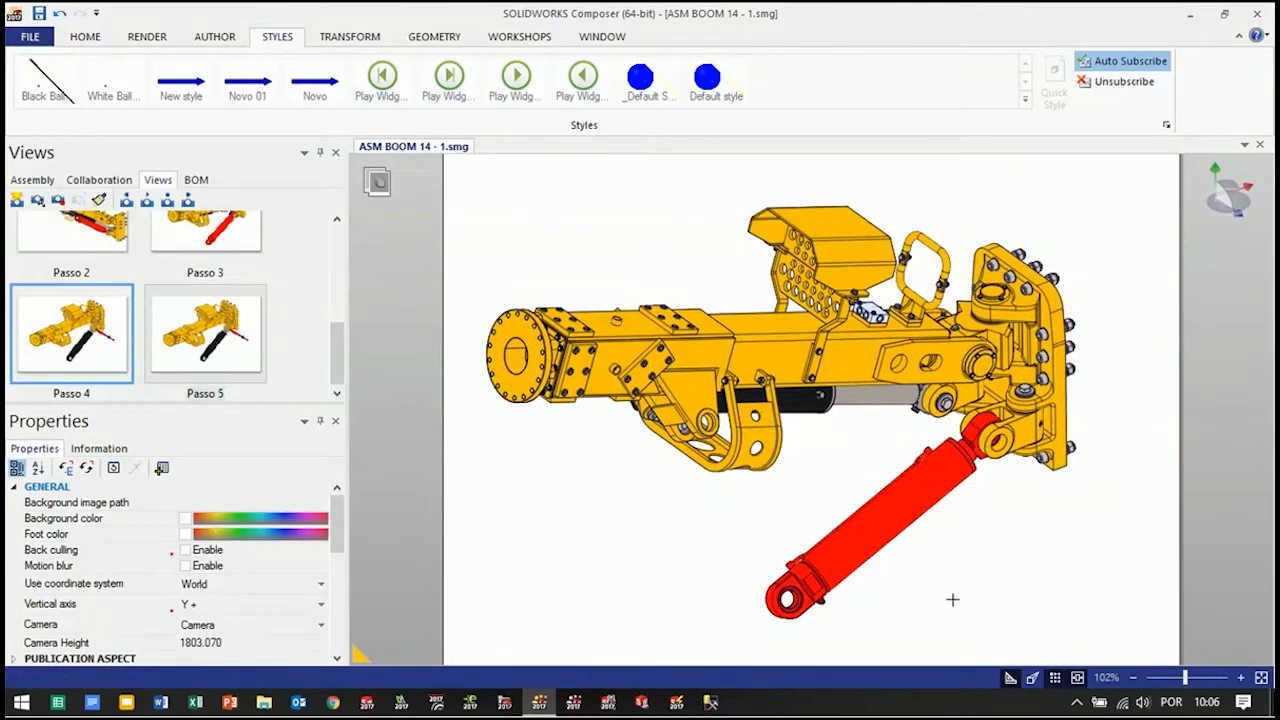
{"action": "left_click_drag", "start_coordinate": [891, 520], "coordinate": [850, 572], "text": "alt"}
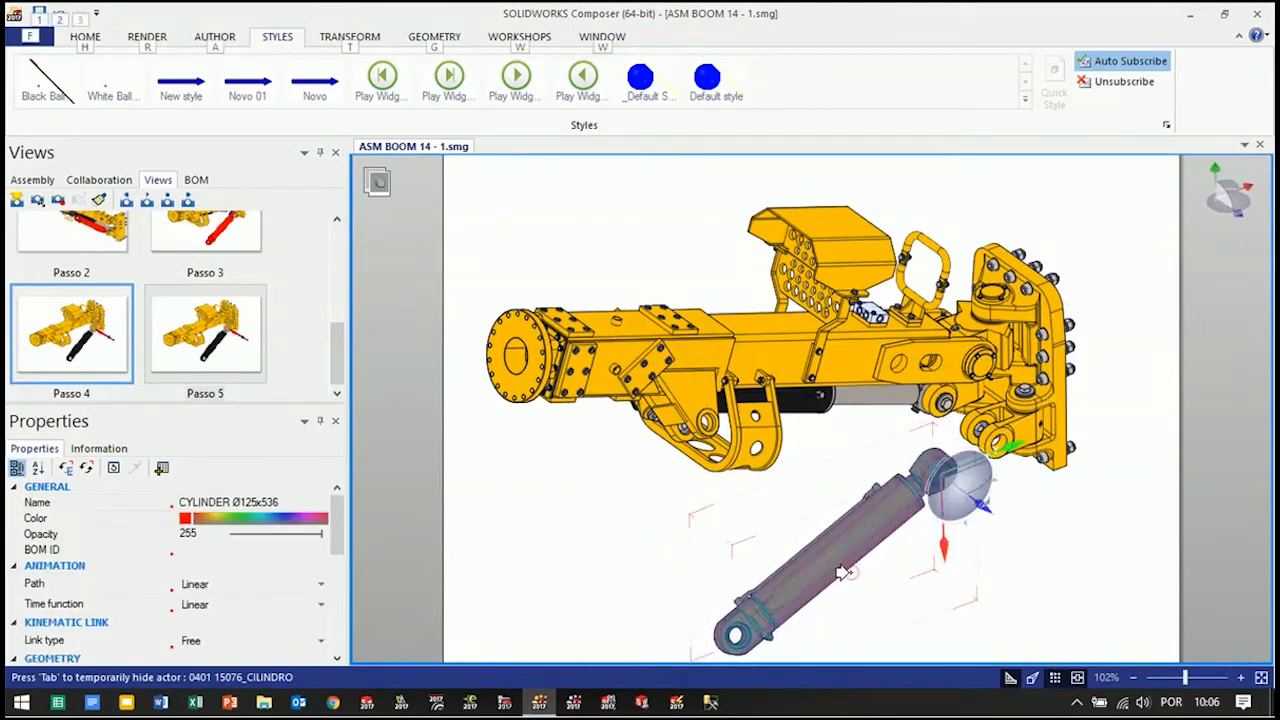
{"action": "left_click", "coordinate": [1068, 598]}
{"action": "right_click_drag", "start_coordinate": [1064, 598], "coordinate": [995, 480]}
{"action": "key", "text": "ctrl+z"}
{"action": "key", "text": "ctrl+z"}
Align the move direction with the cylinder's axis and pull the cylinder along it, clear of the bracket
{"action": "right_click_drag", "start_coordinate": [801, 517], "coordinate": [778, 443]}
{"action": "key", "text": "alt"}
{"action": "left_click_drag", "start_coordinate": [779, 449], "coordinate": [731, 472], "text": "alt"}
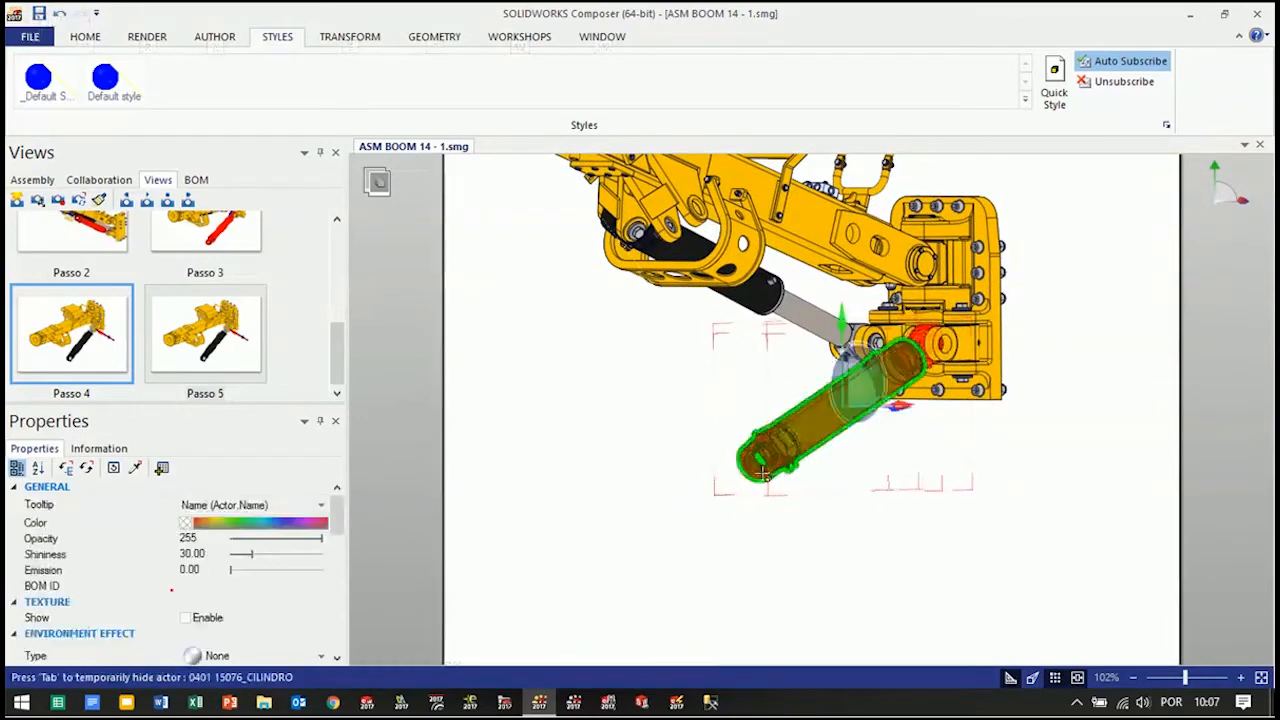
{"action": "scroll", "coordinate": [745, 455], "scroll_direction": "up", "scroll_amount": 5}
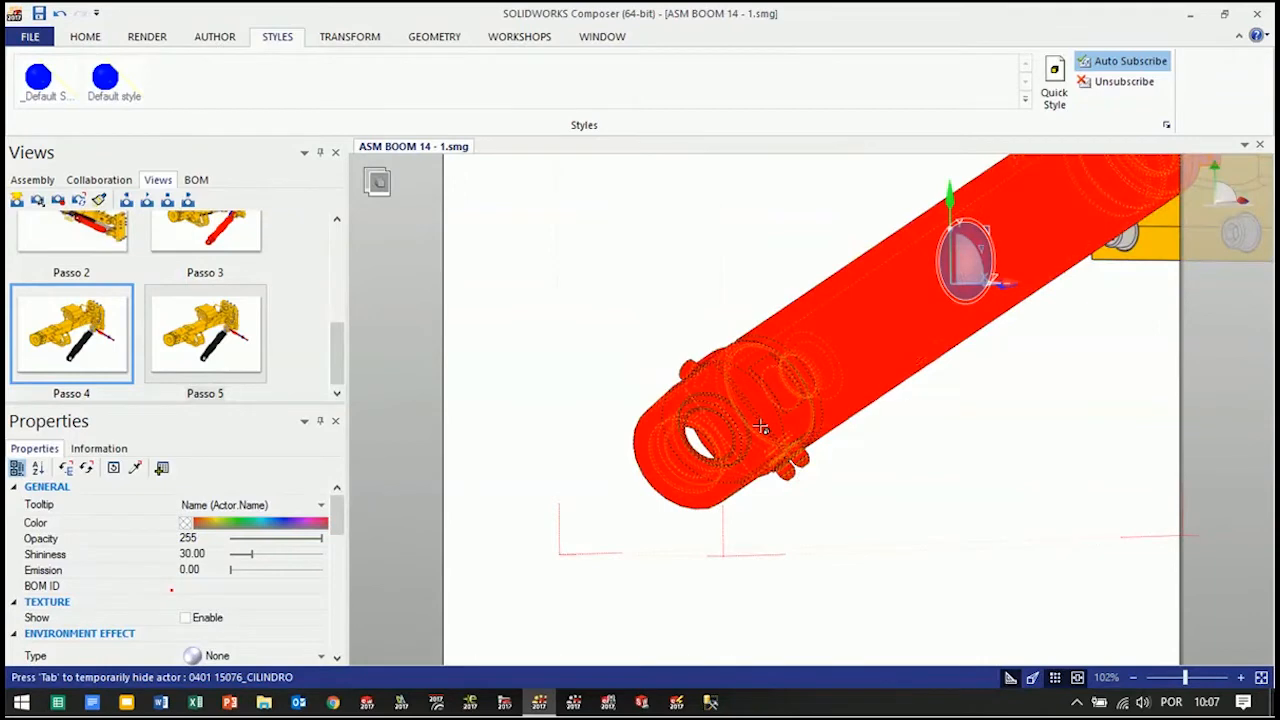
{"action": "left_click_drag", "start_coordinate": [757, 400], "coordinate": [487, 607], "text": "alt"}
{"action": "left_click", "coordinate": [1025, 513]}
{"action": "scroll", "coordinate": [1020, 500], "scroll_direction": "down", "scroll_amount": 5}
{"action": "mouse_move", "coordinate": [1023, 500]}
{"action": "right_mouse_down"}
{"action": "mouse_move", "coordinate": [1000, 527]}
{"action": "mouse_move", "coordinate": [984, 491]}
{"action": "mouse_move", "coordinate": [1117, 446]}
{"action": "mouse_move", "coordinate": [1089, 437]}
{"action": "mouse_move", "coordinate": [1044, 476]}
{"action": "mouse_move", "coordinate": [1014, 480]}
{"action": "right_mouse_up"}
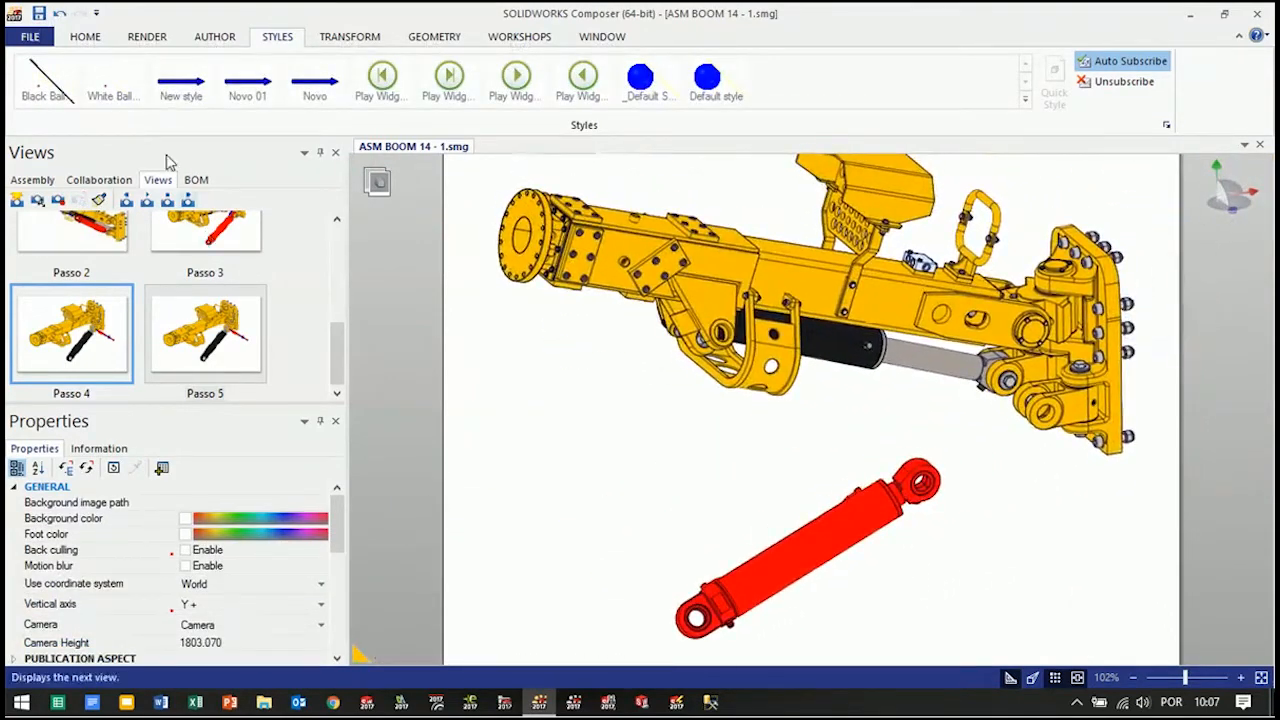
Draw an arrow along the cylinder's axis, from its rod end toward the bracket
{"action": "left_click", "coordinate": [147, 36]}
{"action": "left_click", "coordinate": [214, 36]}
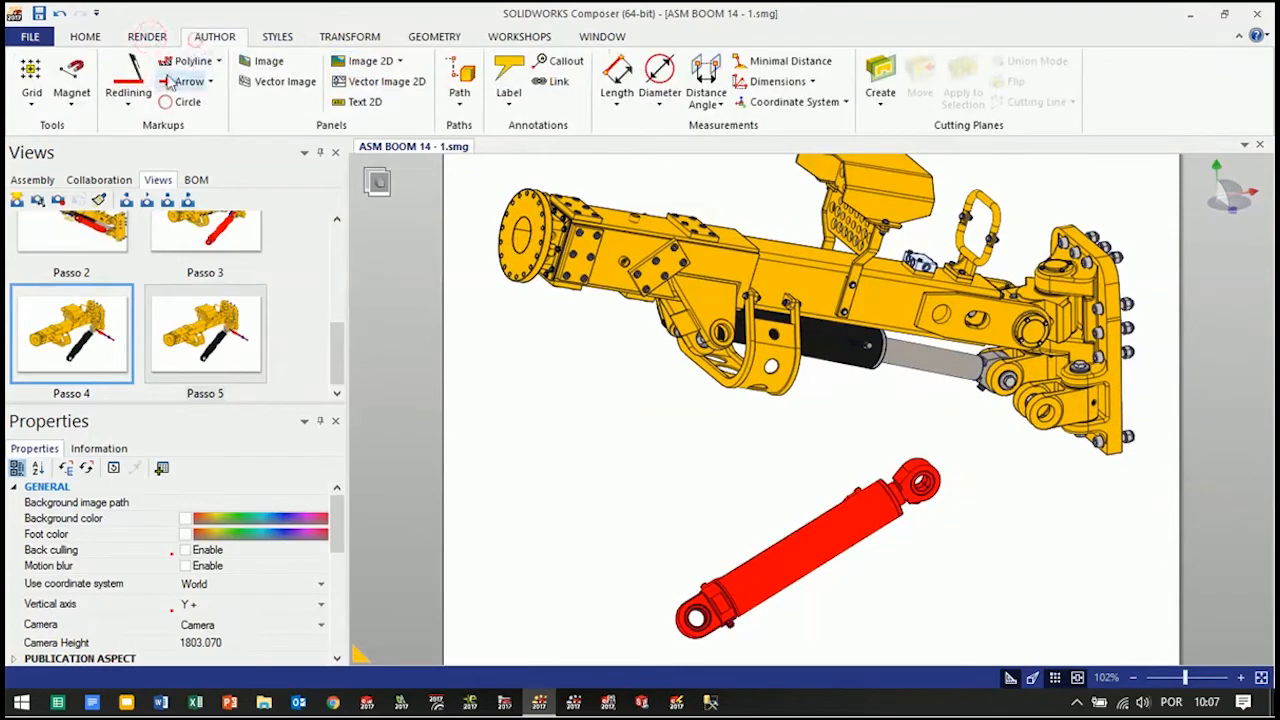
{"action": "left_click", "coordinate": [189, 81]}
{"action": "key", "text": "alt"}
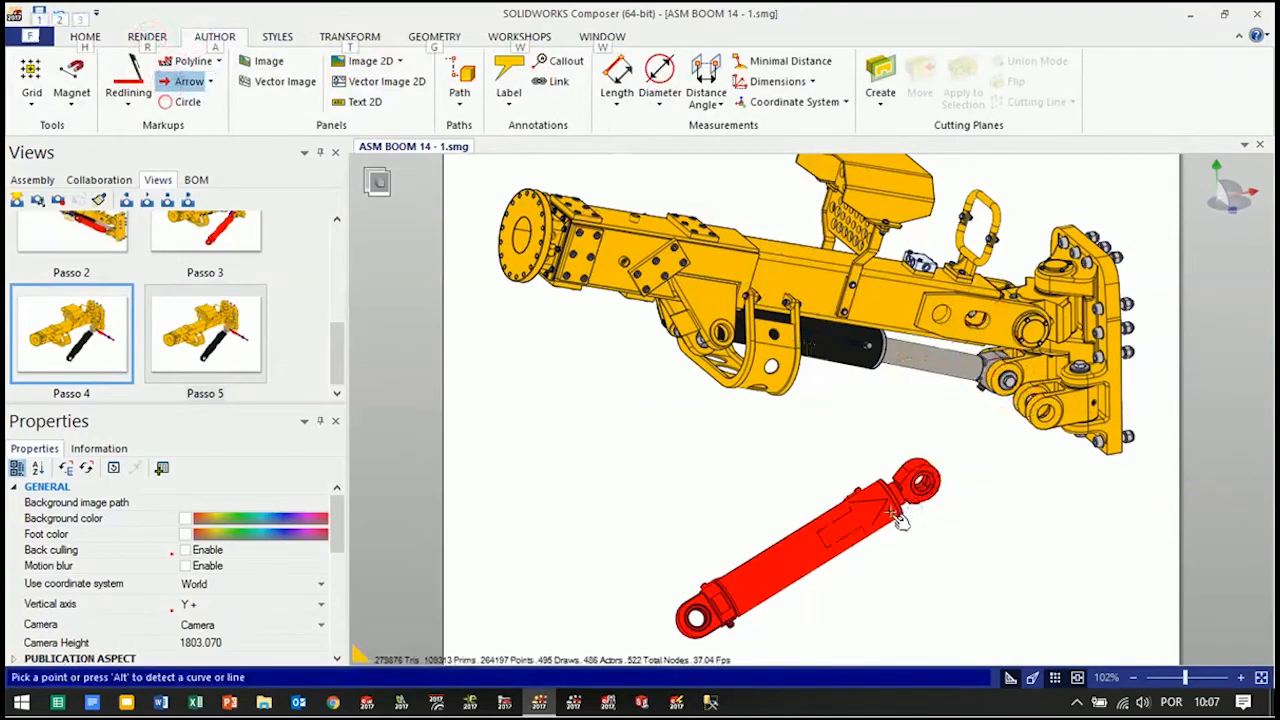
{"action": "left_click", "coordinate": [897, 515]}
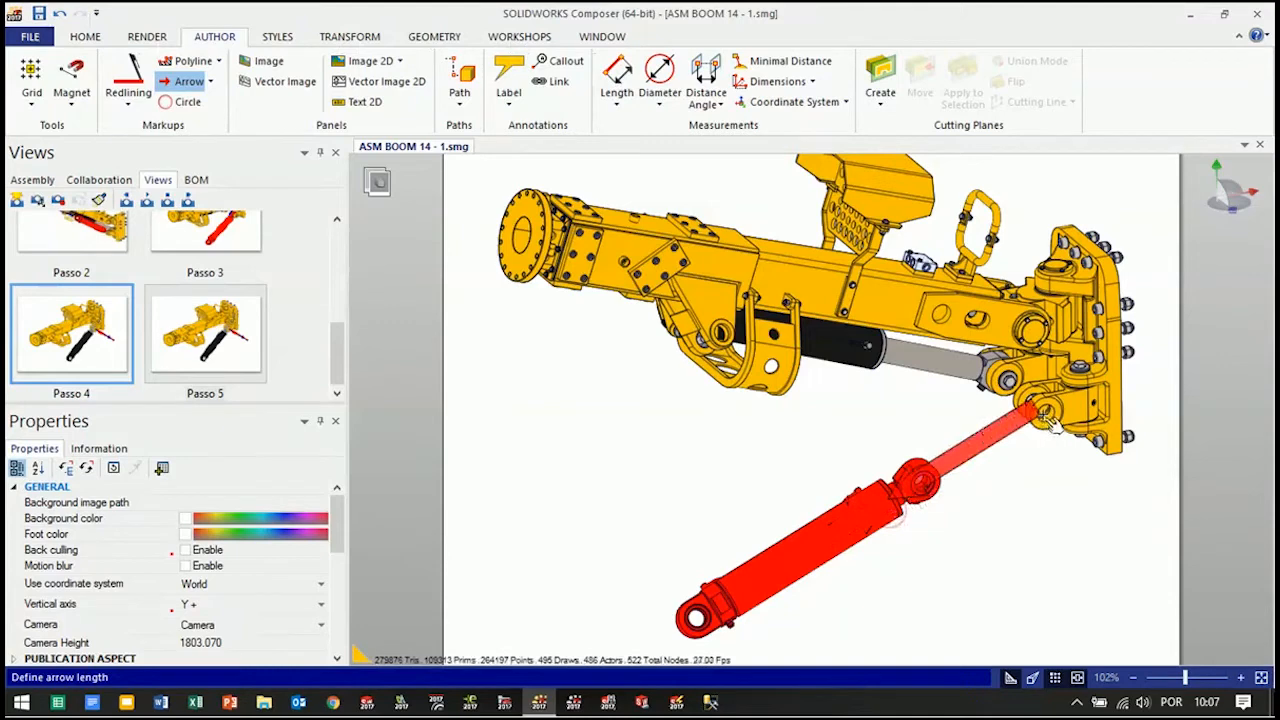
{"action": "key", "text": "alt"}
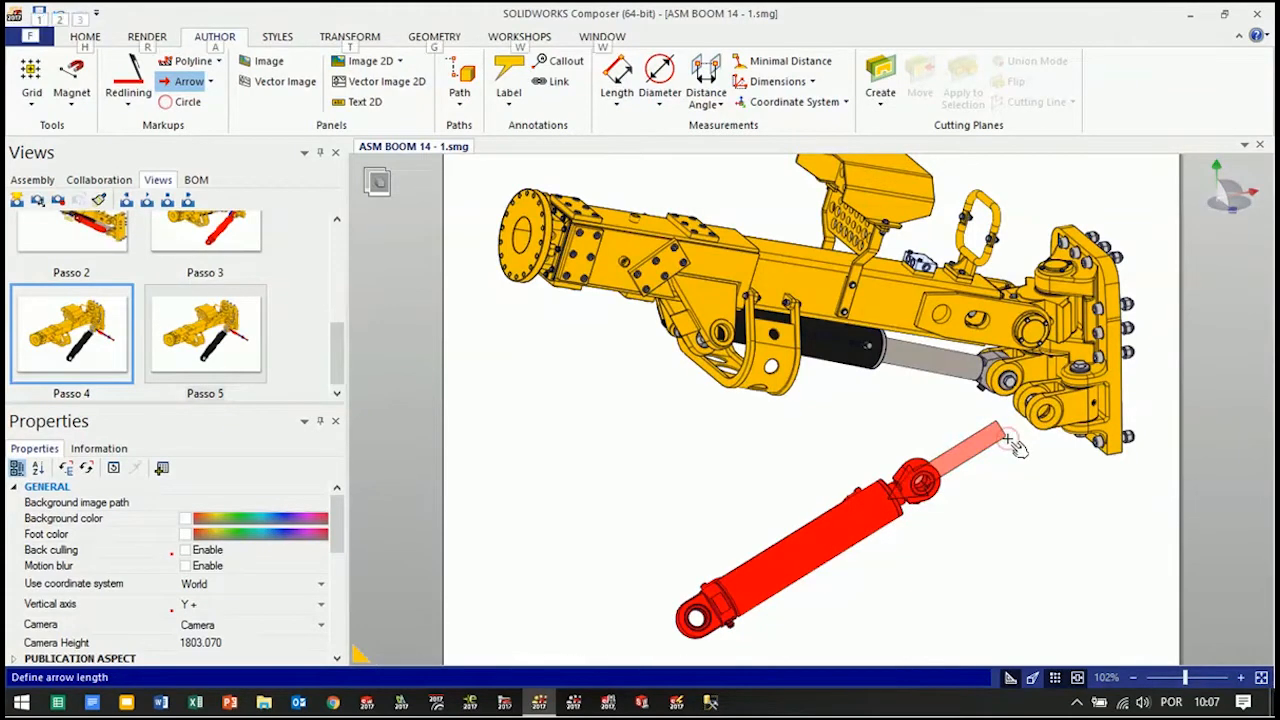
{"action": "left_click", "coordinate": [1008, 443]}
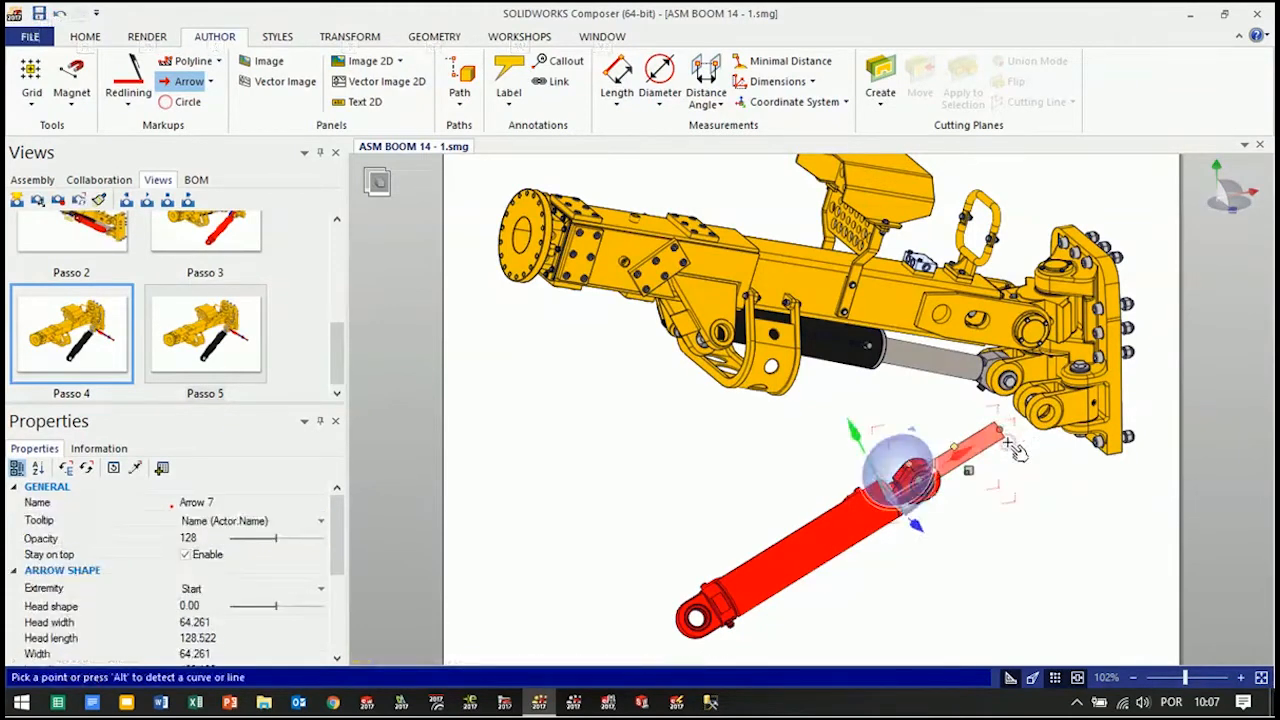
Apply the Novo 01 style to the new arrow and place it between the bracket and the cylinder's rod eye
{"action": "left_click", "coordinate": [283, 40]}
{"action": "left_click", "coordinate": [105, 93]}
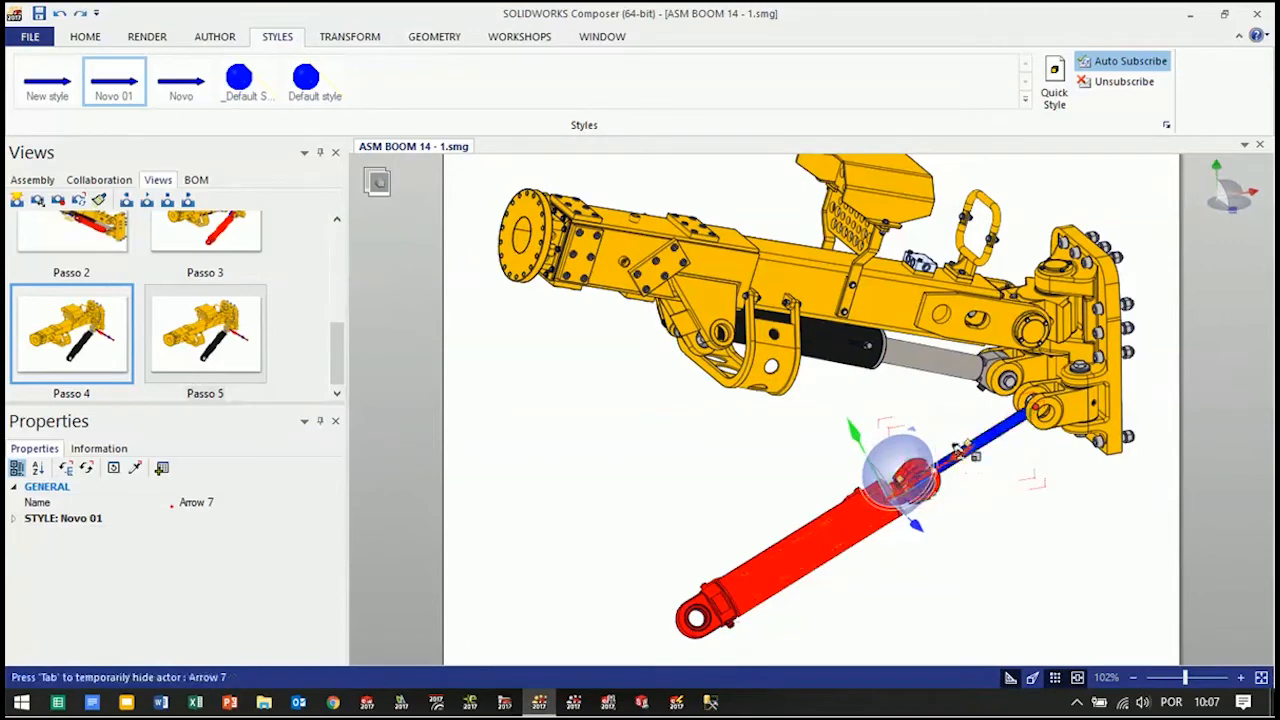
{"action": "left_click_drag", "start_coordinate": [953, 455], "coordinate": [1008, 411]}
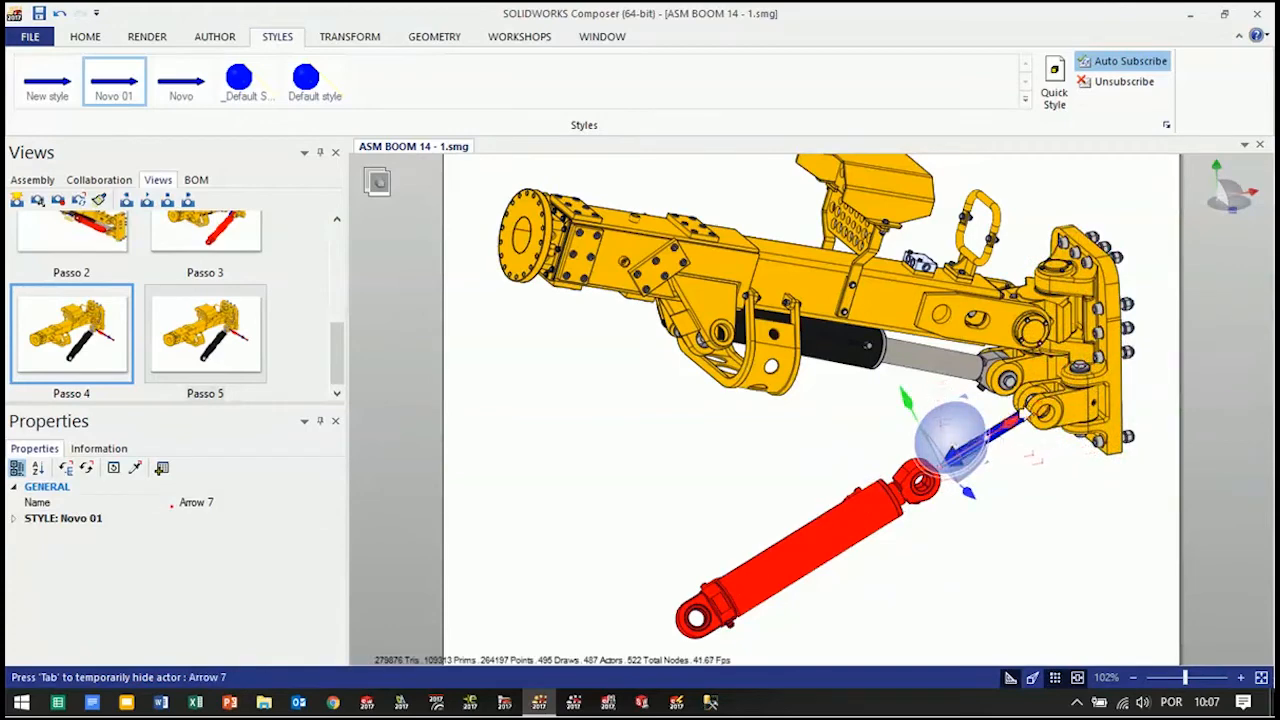
Try a small shift of the blue arrow toward the bracket hole, and undo it
{"action": "key", "text": "alt"}
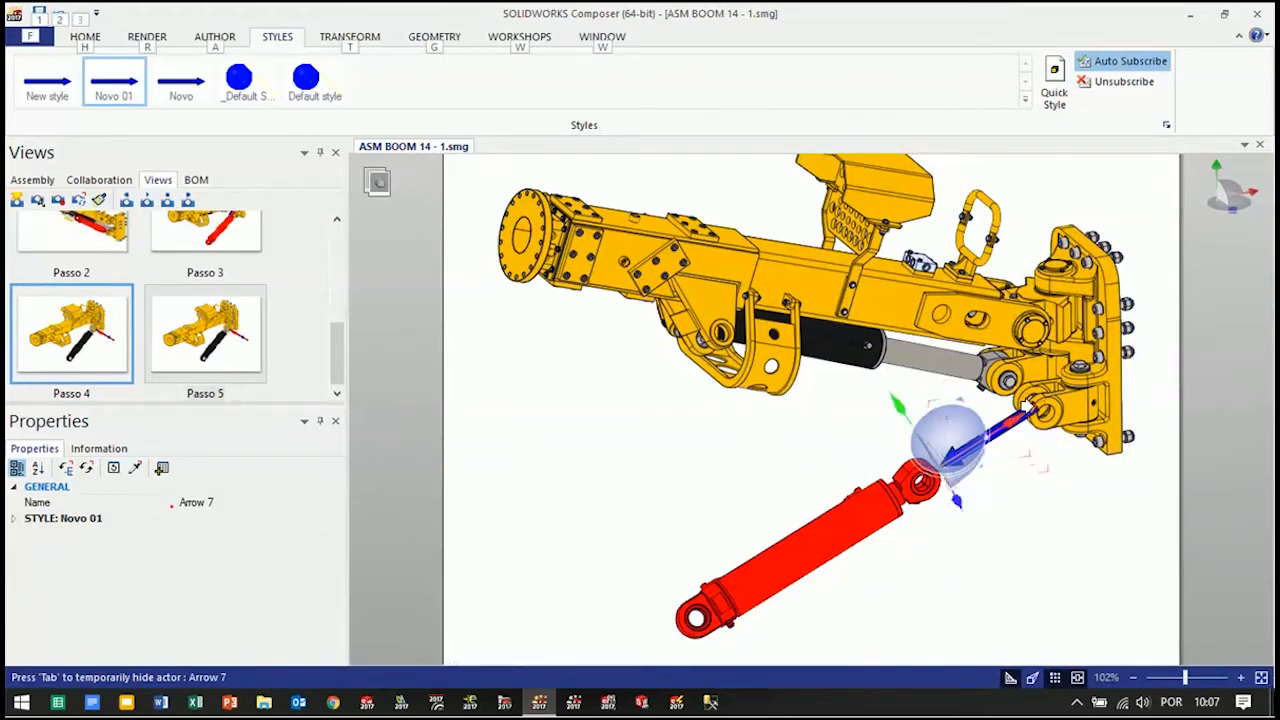
{"action": "left_click", "coordinate": [1055, 532]}
{"action": "right_click_drag", "start_coordinate": [1034, 548], "coordinate": [1065, 560]}
{"action": "right_click_drag", "start_coordinate": [993, 485], "coordinate": [1007, 485]}
{"action": "key", "text": "ctrl+z"}
{"action": "key", "text": "ctrl+z"}
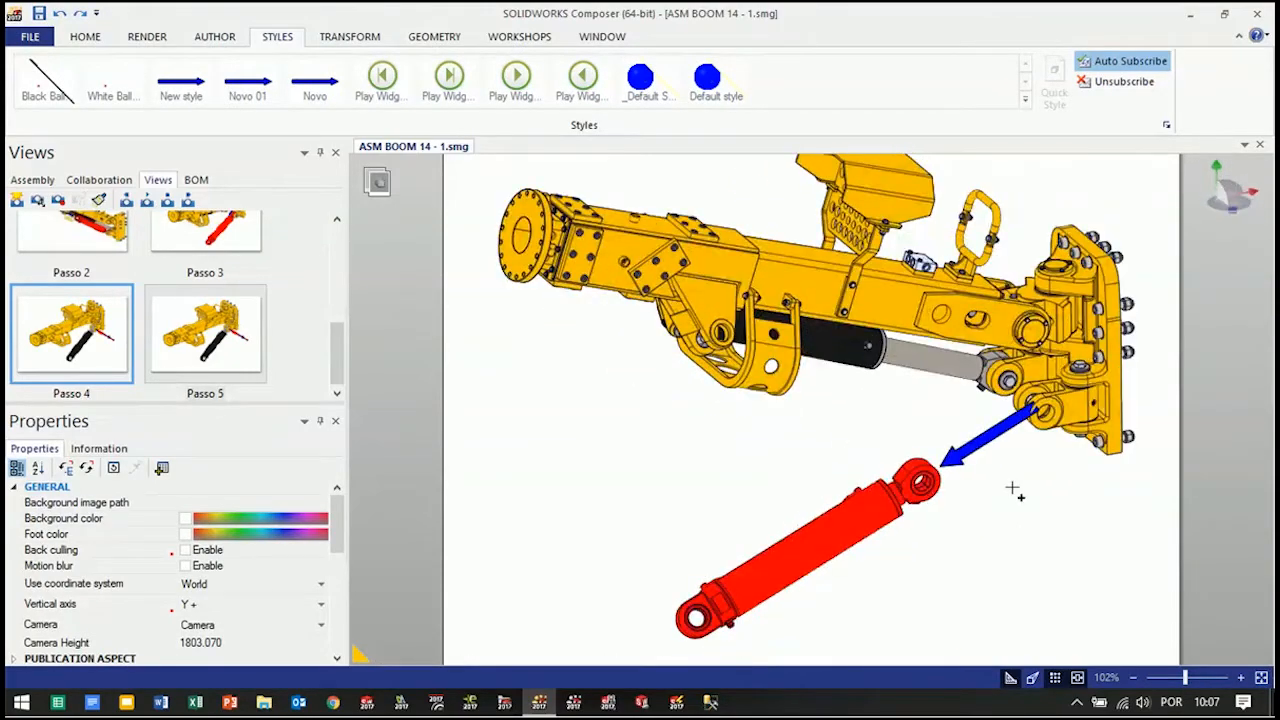
{"action": "key", "text": "ctrl+z"}
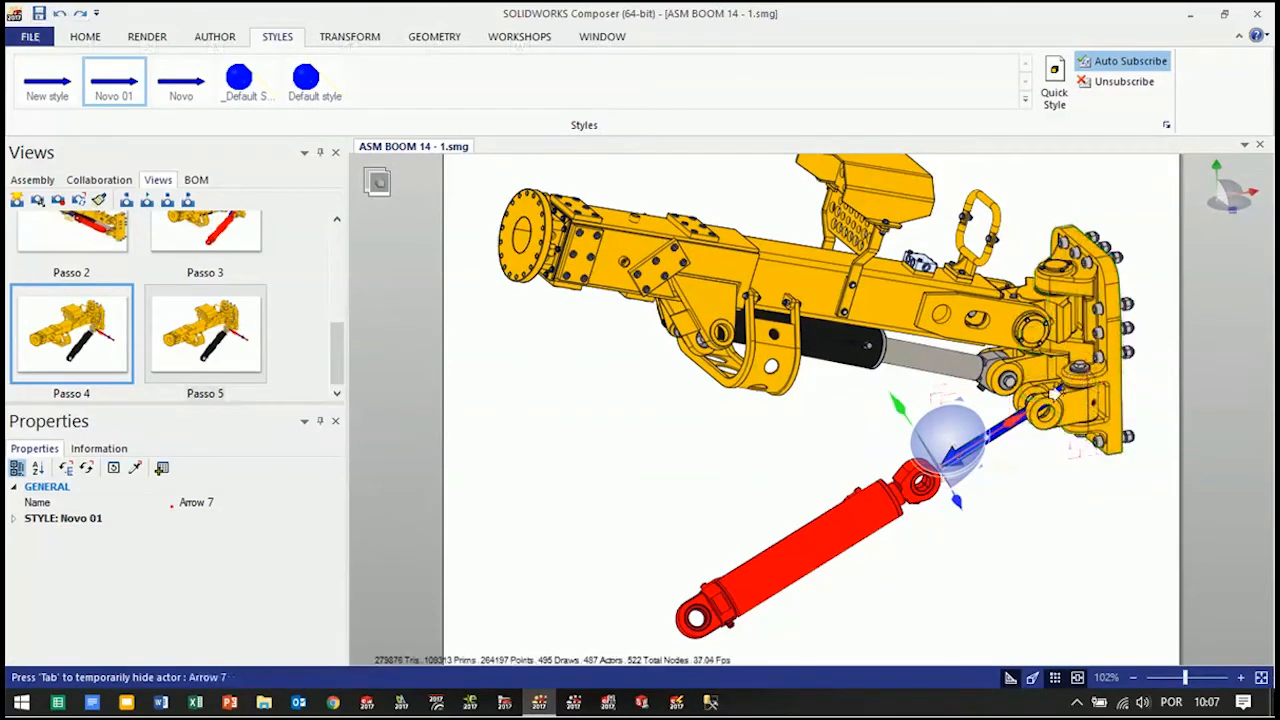
Frame the whole boom with the removed cylinder and its arrow, and update the Passo 5 view with it
{"action": "left_click", "coordinate": [1040, 514]}
{"action": "left_click_drag", "start_coordinate": [1040, 514], "coordinate": [1081, 525]}
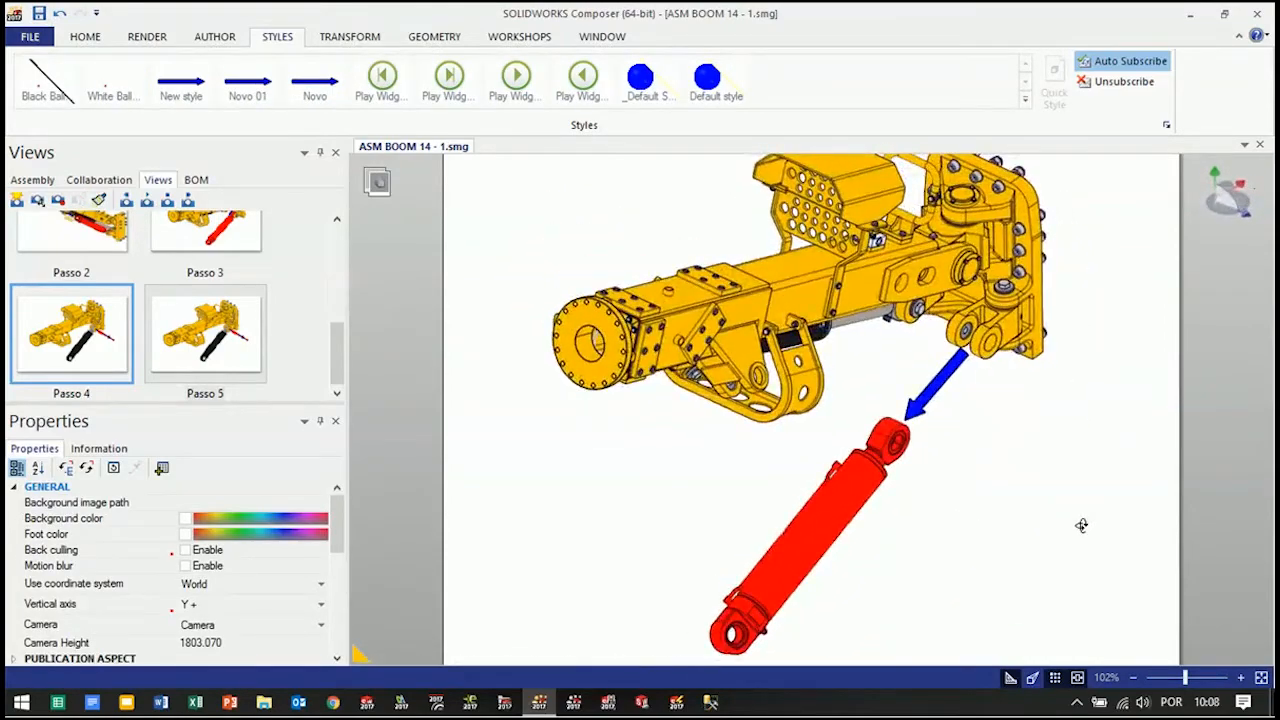
{"action": "scroll", "coordinate": [1058, 482], "scroll_direction": "down", "scroll_amount": 3}
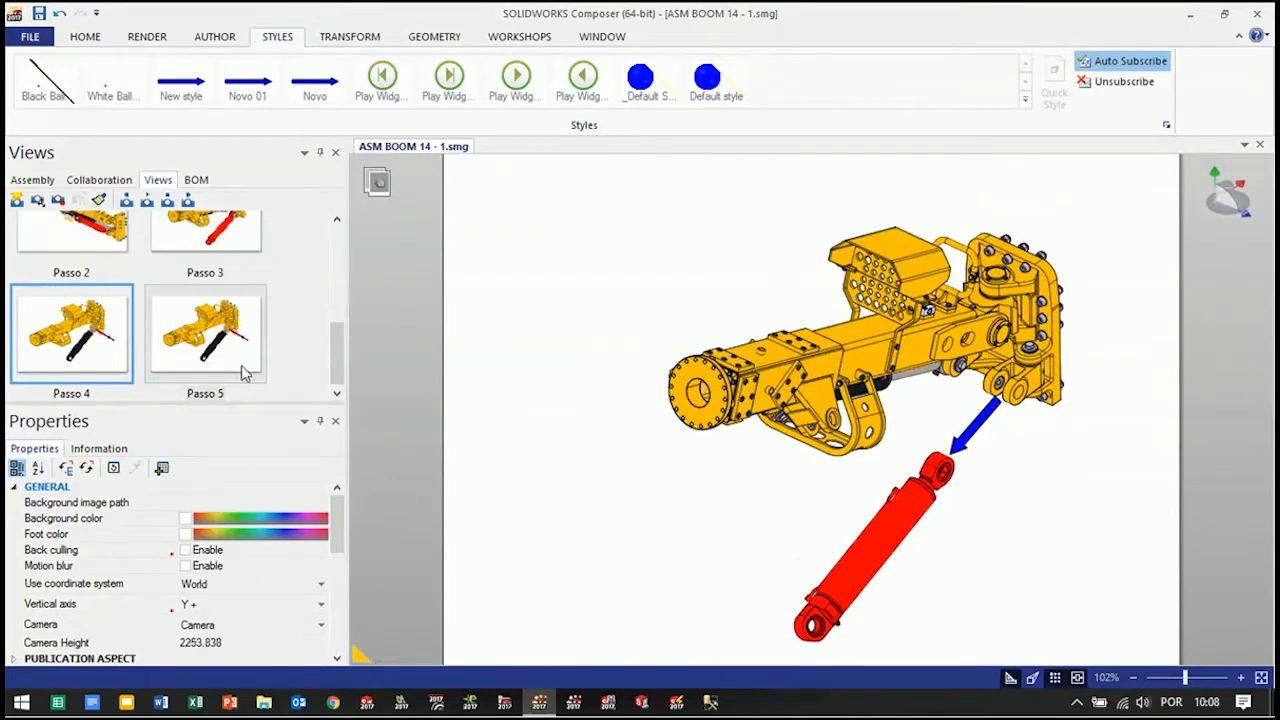
{"action": "left_click", "coordinate": [58, 200]}
{"action": "left_click", "coordinate": [220, 305]}
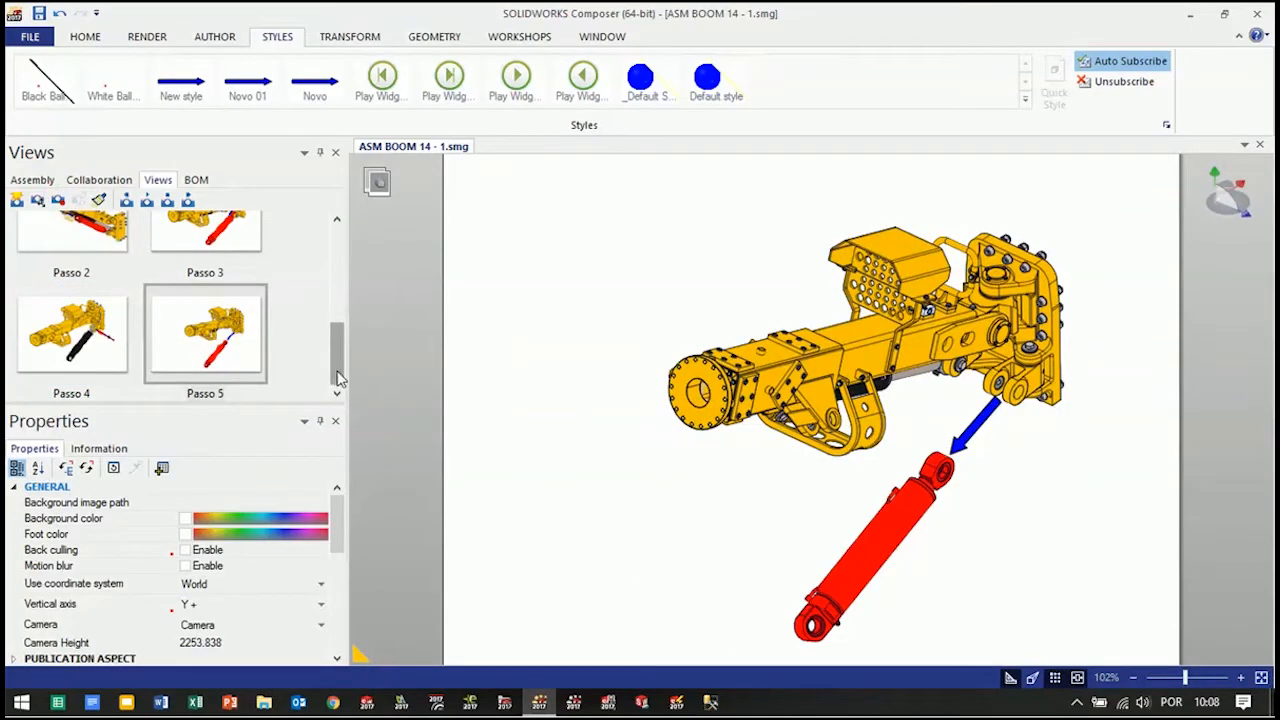
Review the disassembly views one after another from Passo 1 to Passo 5
{"action": "scroll", "coordinate": [316, 320], "scroll_direction": "up", "scroll_amount": 5}
{"action": "scroll", "coordinate": [314, 326], "scroll_direction": "down", "scroll_amount": 2}
{"action": "scroll", "coordinate": [314, 320], "scroll_direction": "up", "scroll_amount": 2}
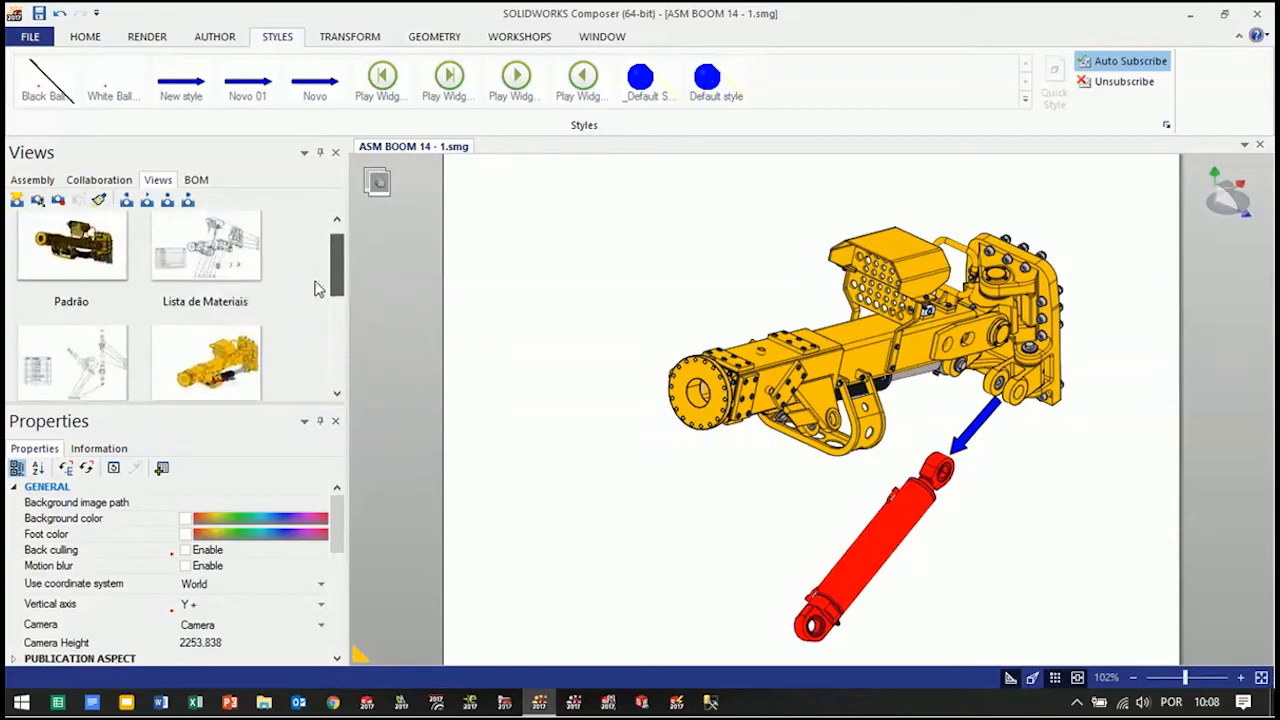
{"action": "left_click", "coordinate": [213, 316]}
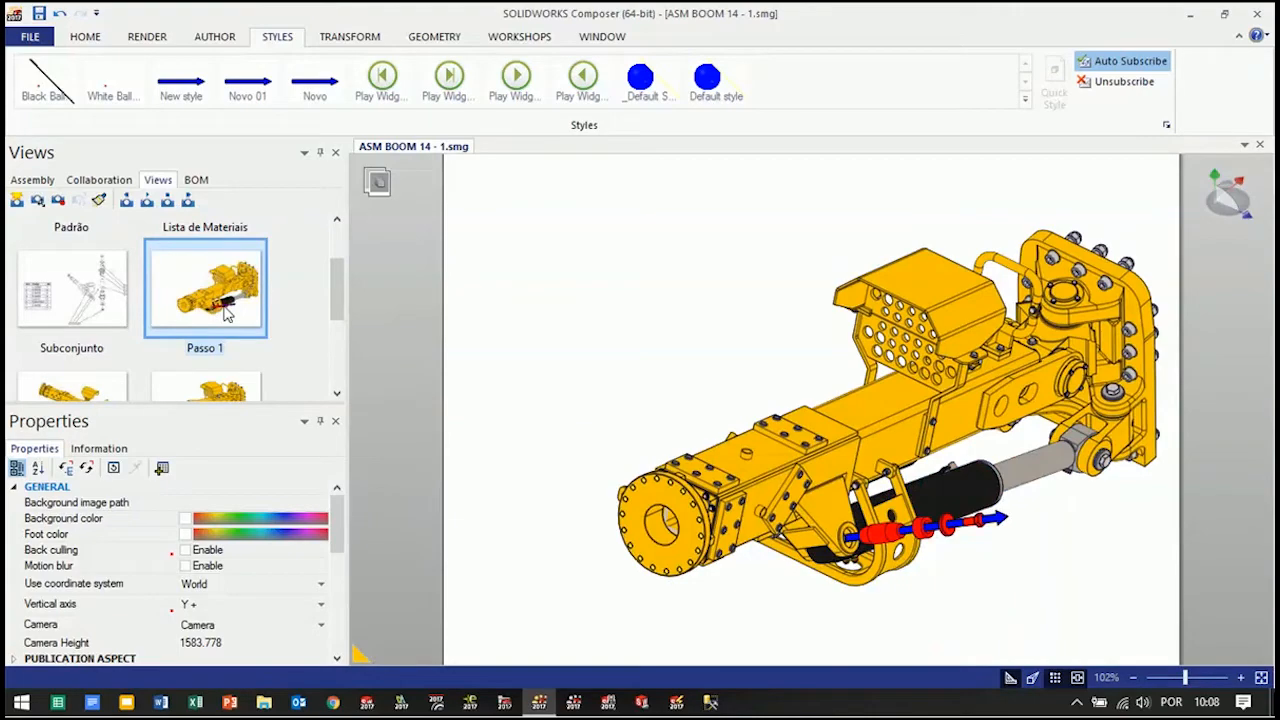
{"action": "left_click", "coordinate": [92, 394]}
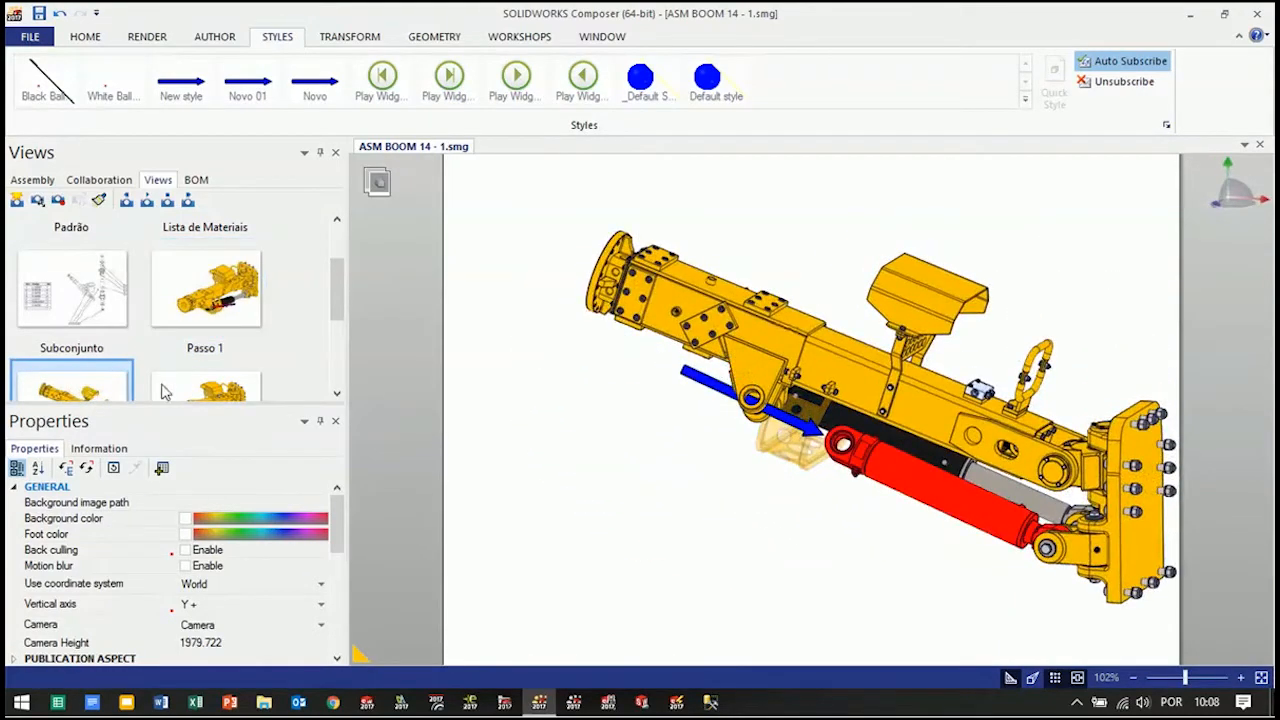
{"action": "left_click", "coordinate": [228, 391]}
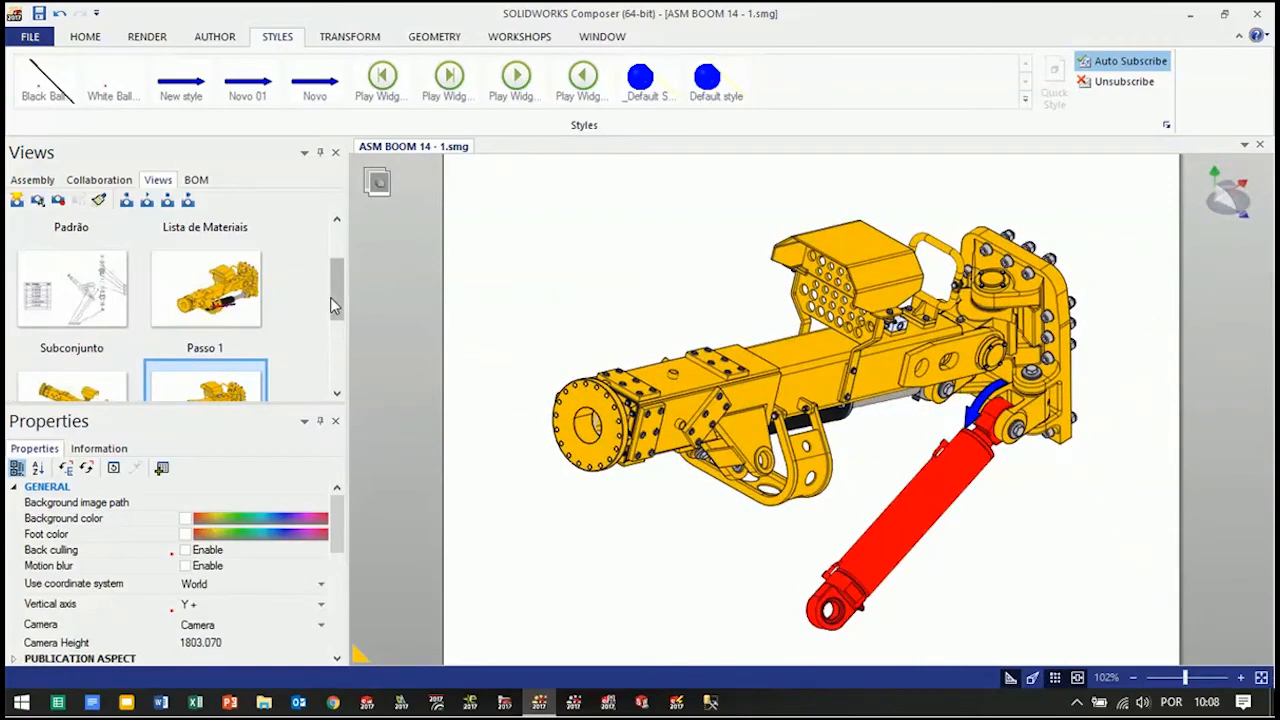
{"action": "scroll", "coordinate": [334, 305], "scroll_direction": "down", "scroll_amount": 3}
{"action": "left_click", "coordinate": [82, 337]}
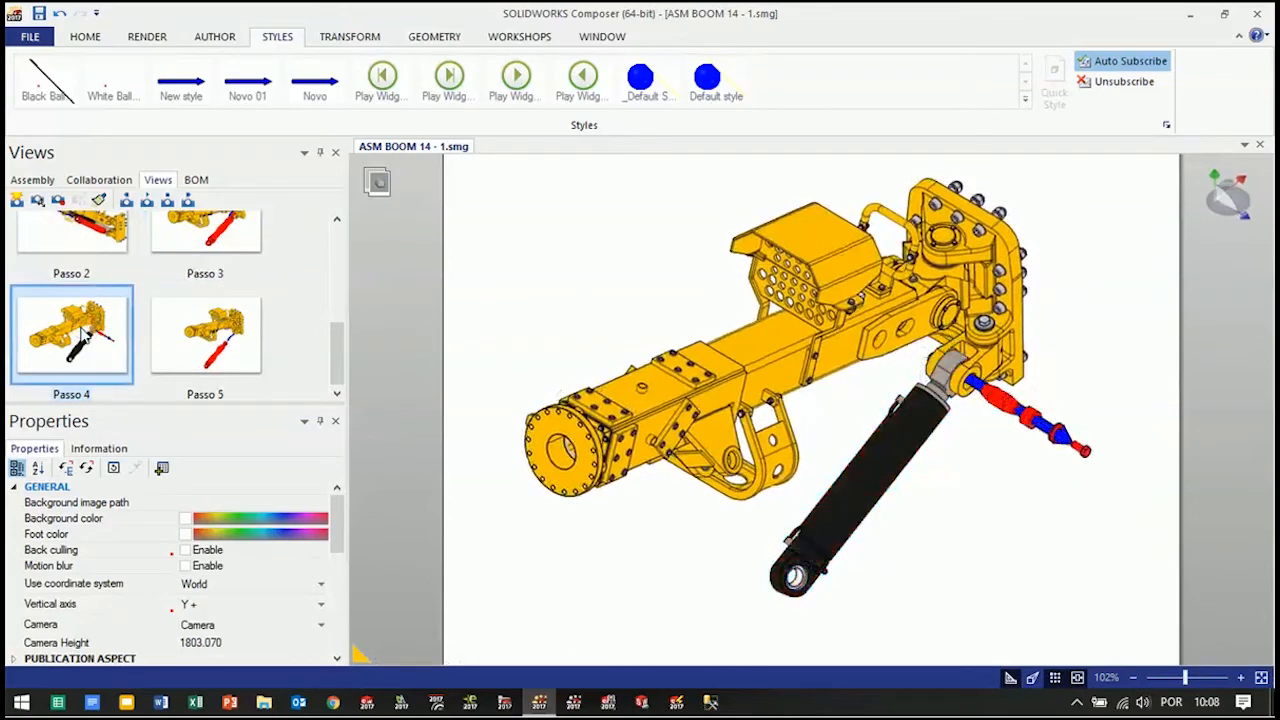
{"action": "left_click", "coordinate": [207, 354]}
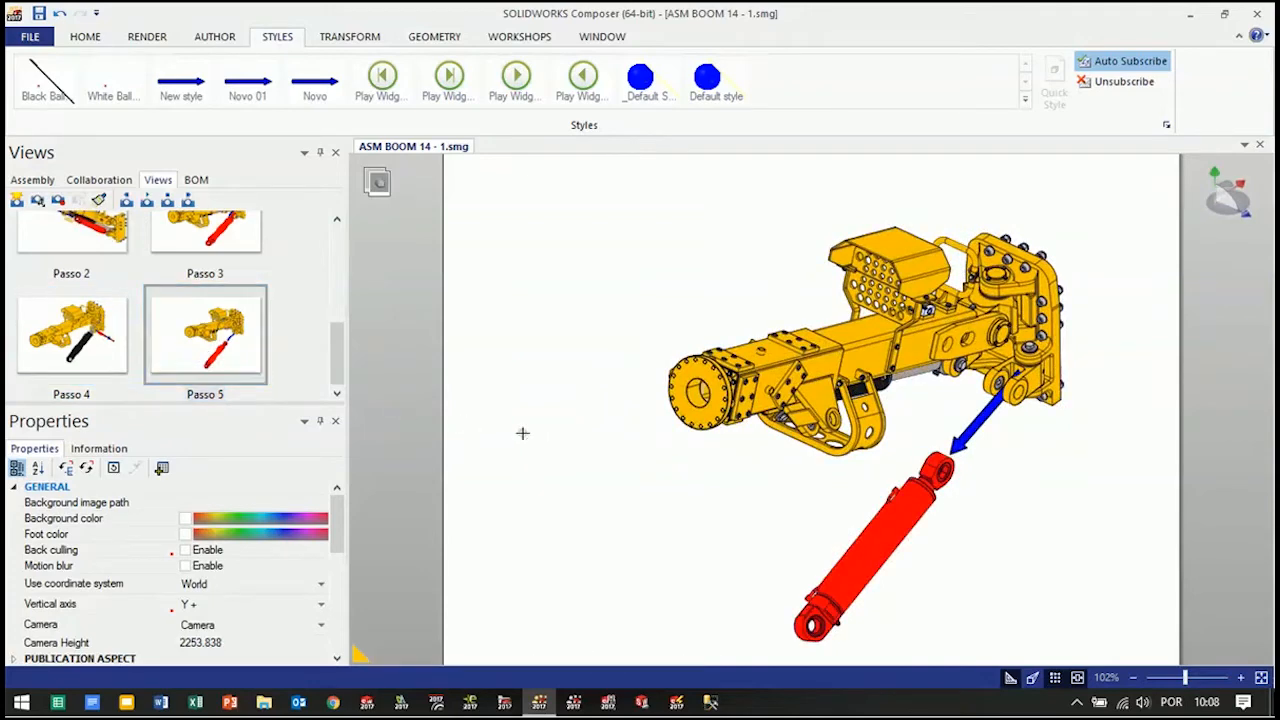
Save the ASM BOOM 14 - 1 document with its completed step views
{"action": "mouse_move", "coordinate": [337, 373]}
{"action": "left_mouse_down"}
{"action": "mouse_move", "coordinate": [337, 285]}
{"action": "mouse_move", "coordinate": [325, 390]}
{"action": "left_mouse_up"}
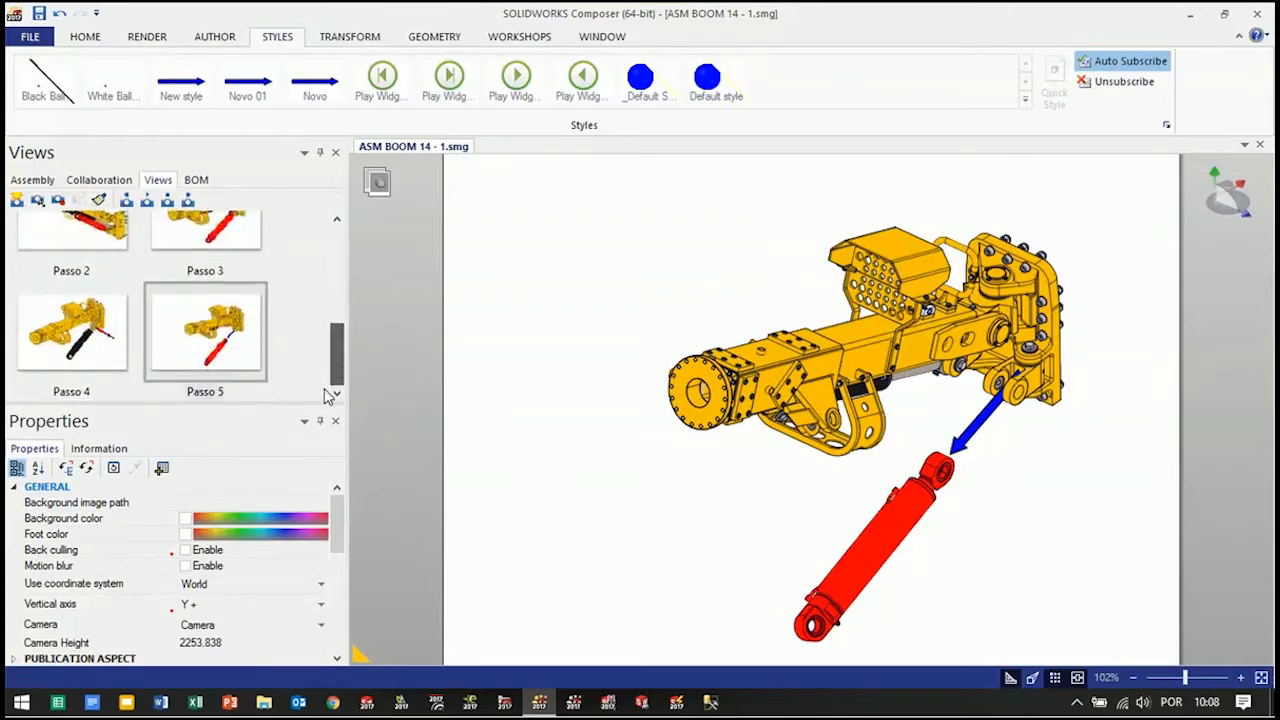
{"action": "left_click", "coordinate": [39, 14]}
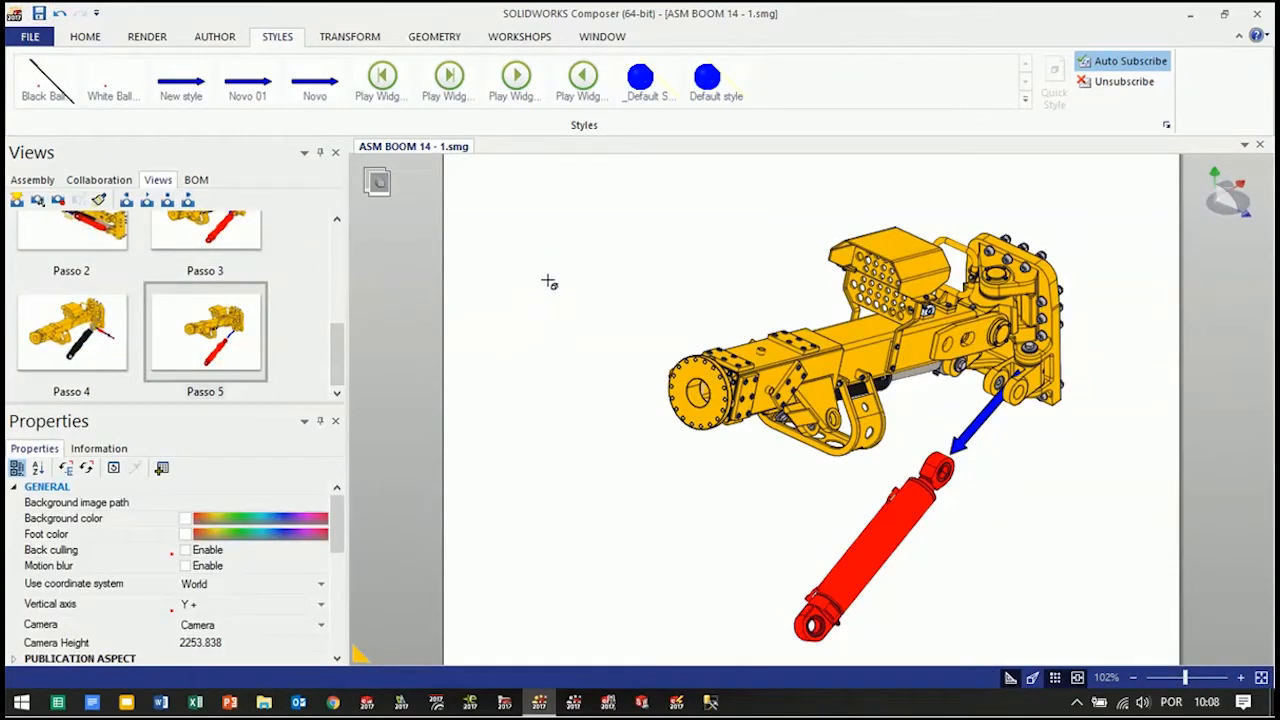
{"action": "scroll", "coordinate": [335, 357], "scroll_direction": "up", "scroll_amount": 5}
{"action": "scroll", "coordinate": [335, 357], "scroll_direction": "down", "scroll_amount": 5}
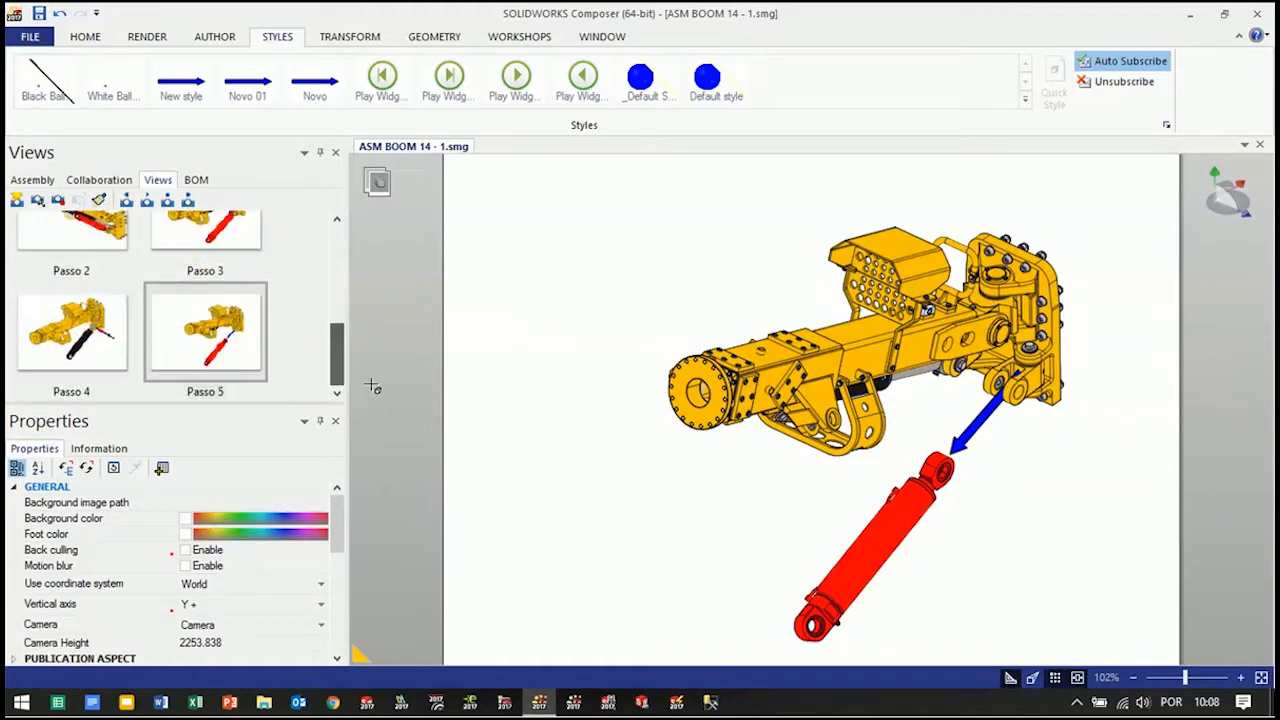
Show the Timeline pane and go back to the beginning of the saved views list
{"action": "left_click", "coordinate": [519, 38]}
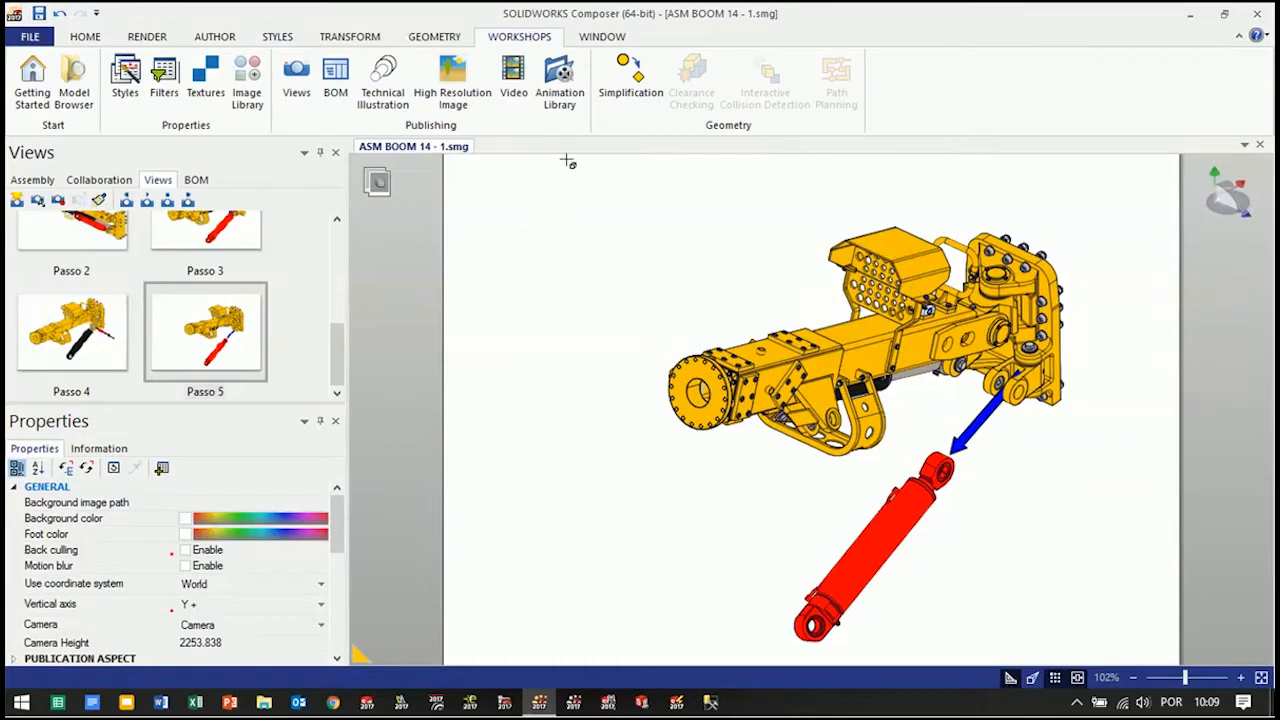
{"action": "left_click", "coordinate": [600, 38]}
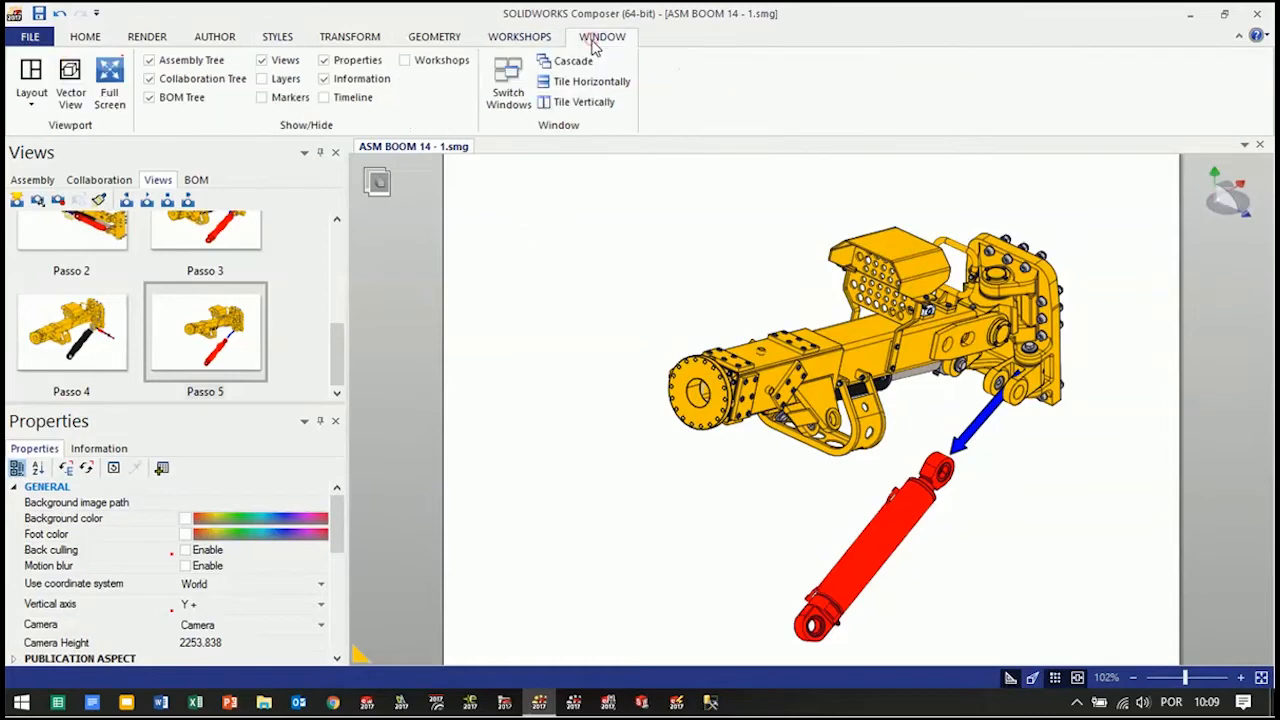
{"action": "left_click", "coordinate": [323, 97]}
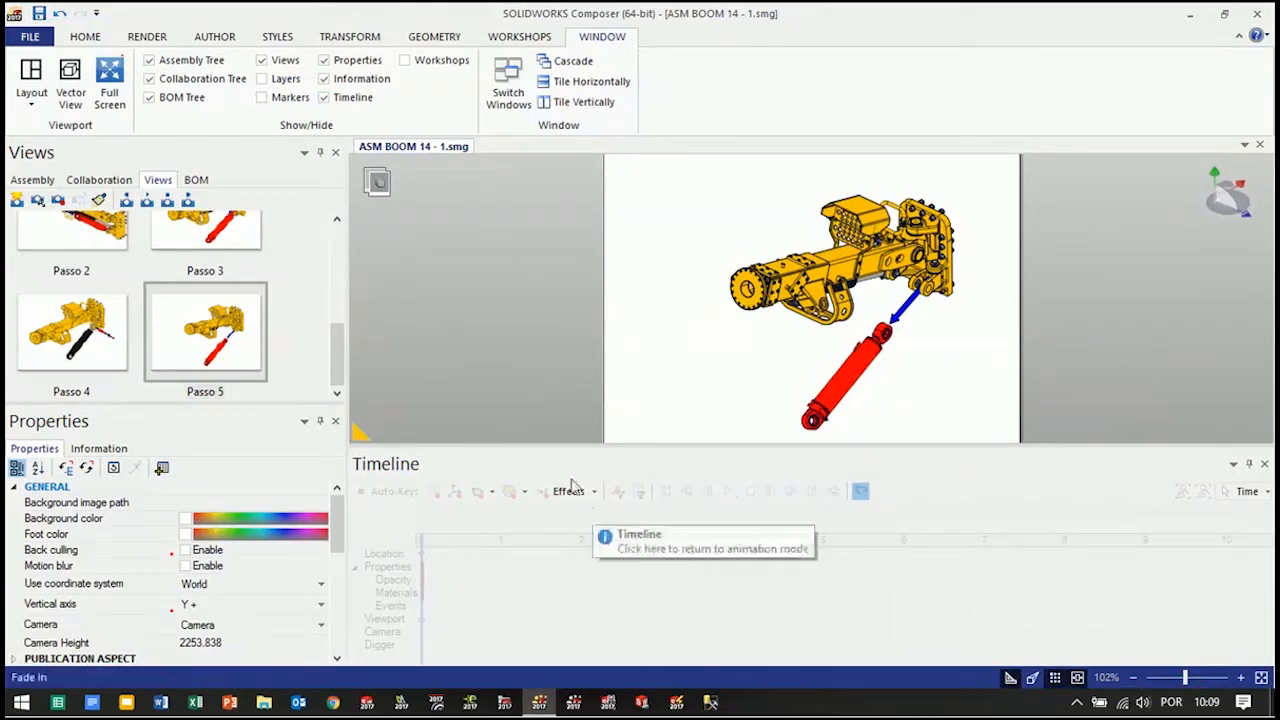
{"action": "left_click_drag", "start_coordinate": [337, 370], "coordinate": [352, 240]}
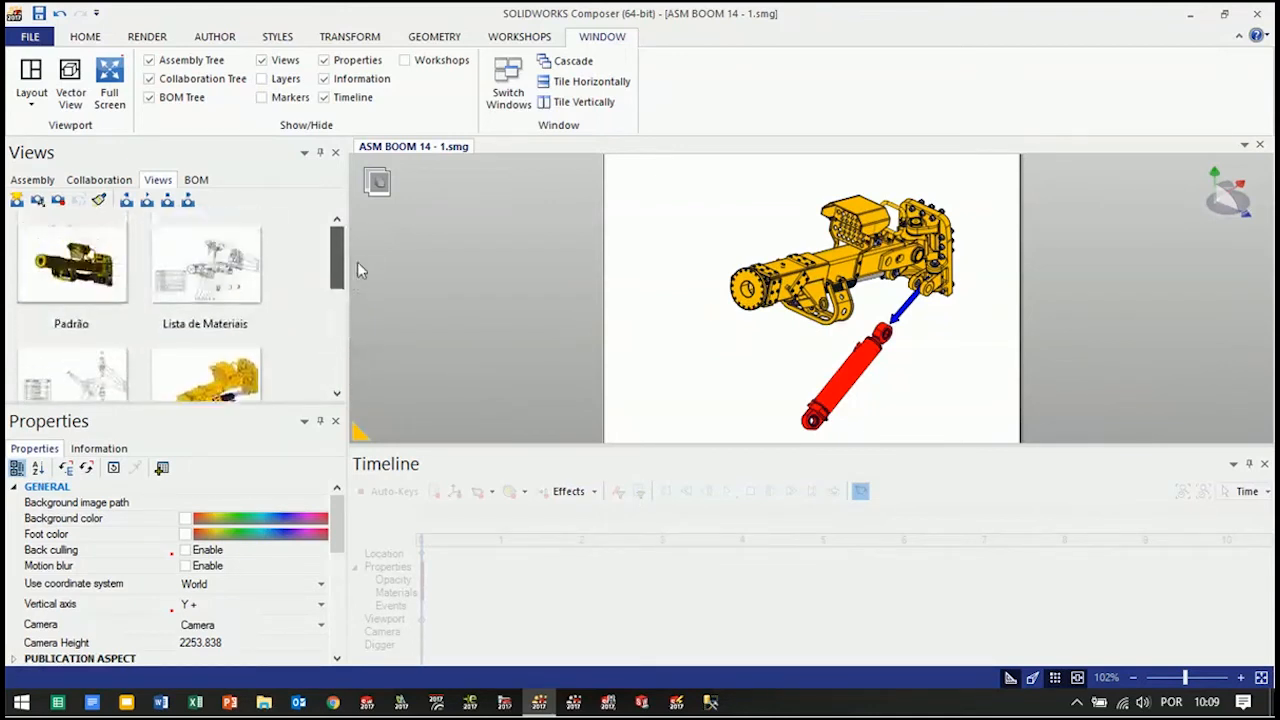
Switch the document to Animation mode and place the Passo 1 view on the timeline at 0 seconds
{"action": "left_click_drag", "start_coordinate": [340, 258], "coordinate": [345, 376]}
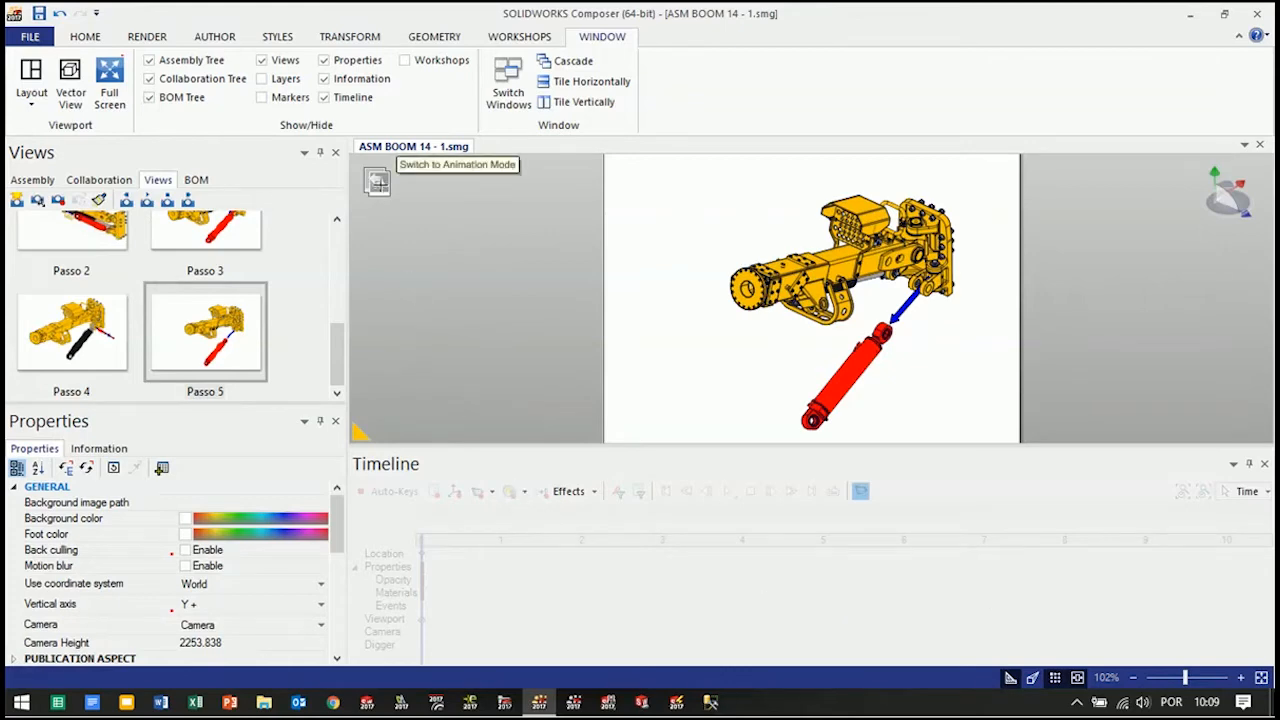
{"action": "left_click", "coordinate": [377, 181]}
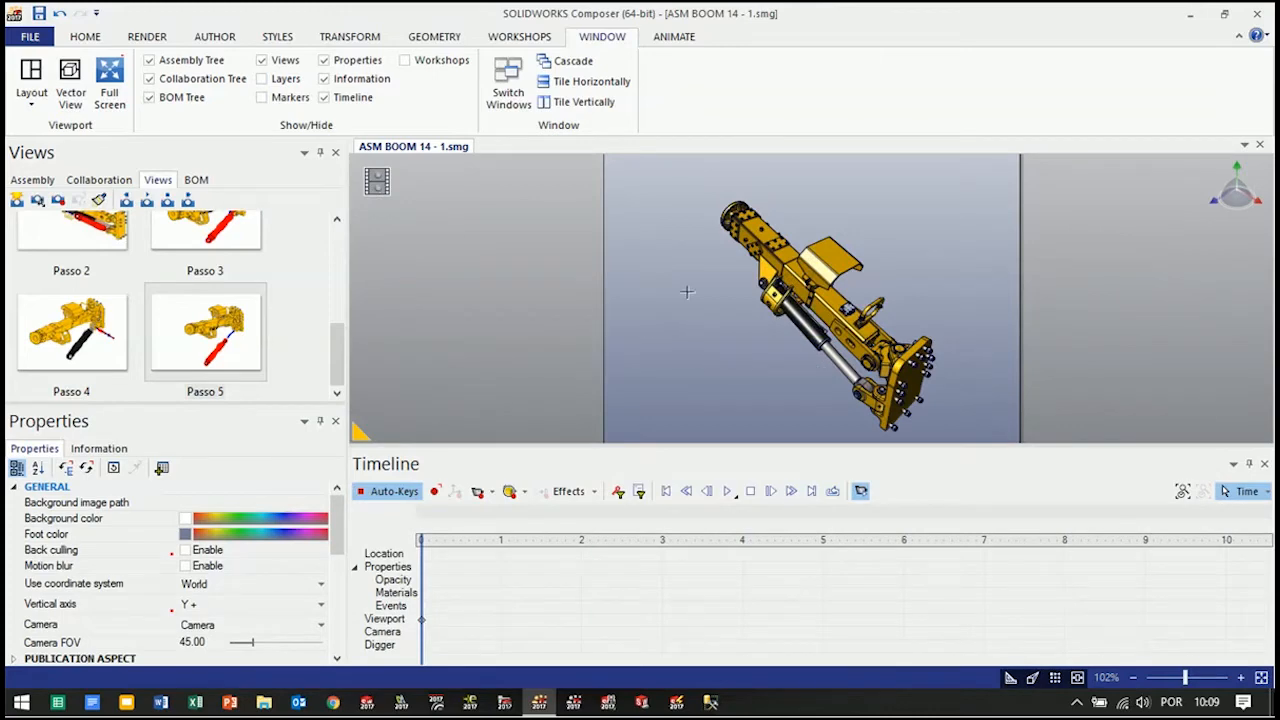
{"action": "left_click_drag", "start_coordinate": [347, 376], "coordinate": [342, 307]}
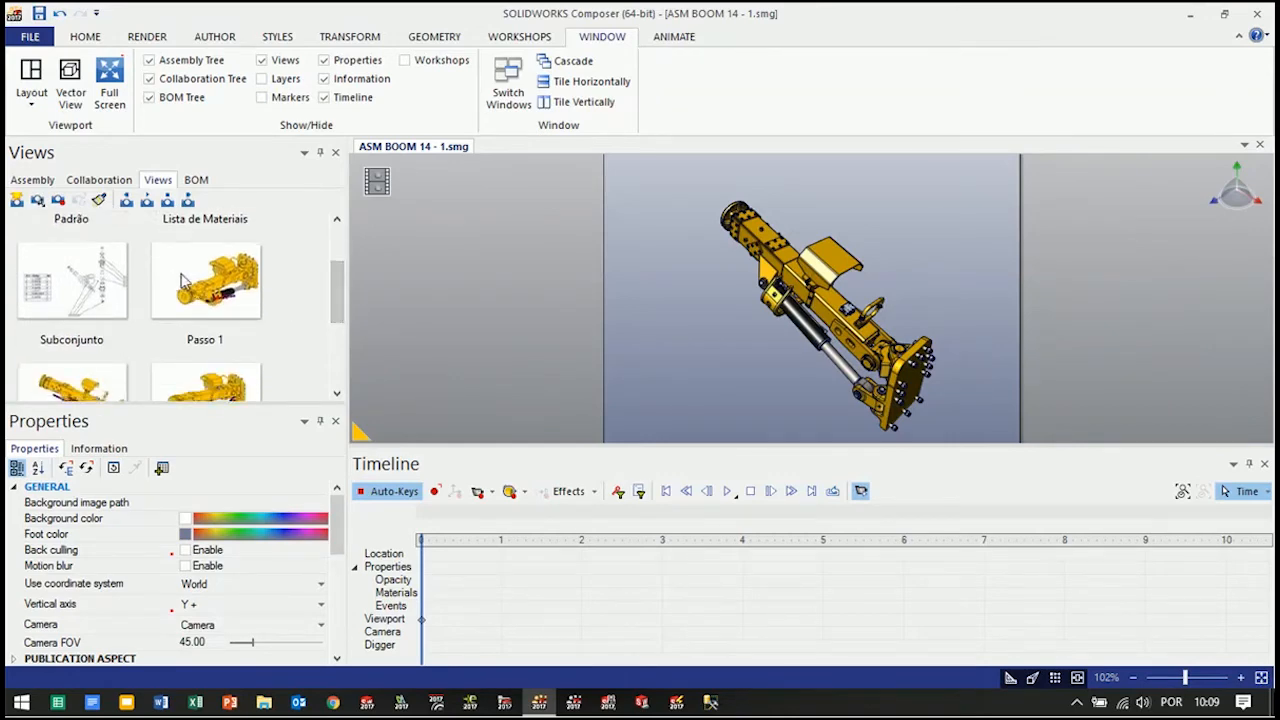
{"action": "left_click_drag", "start_coordinate": [181, 270], "coordinate": [420, 570]}
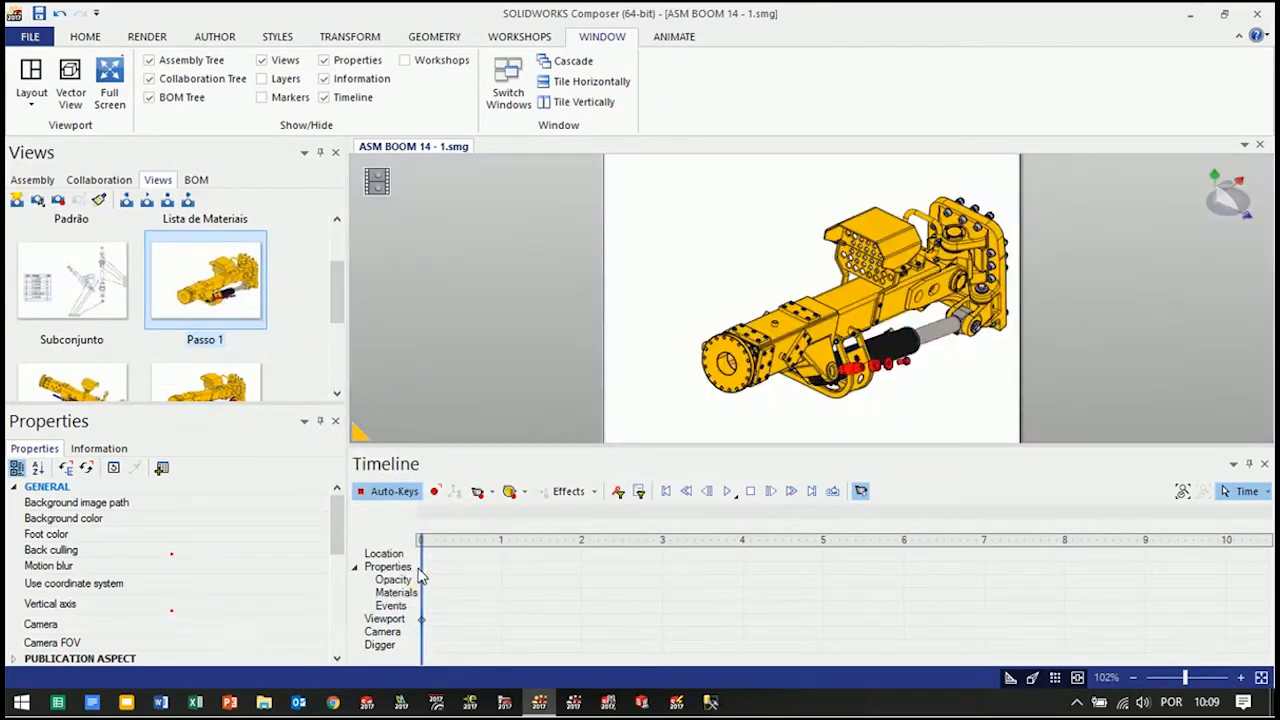
Place the Passo 2, 3, 4 and 5 views on the timeline at 1, 2, 3 and 4 seconds, and play the animation
{"action": "left_click_drag", "start_coordinate": [338, 289], "coordinate": [340, 341]}
{"action": "left_click_drag", "start_coordinate": [73, 255], "coordinate": [505, 593]}
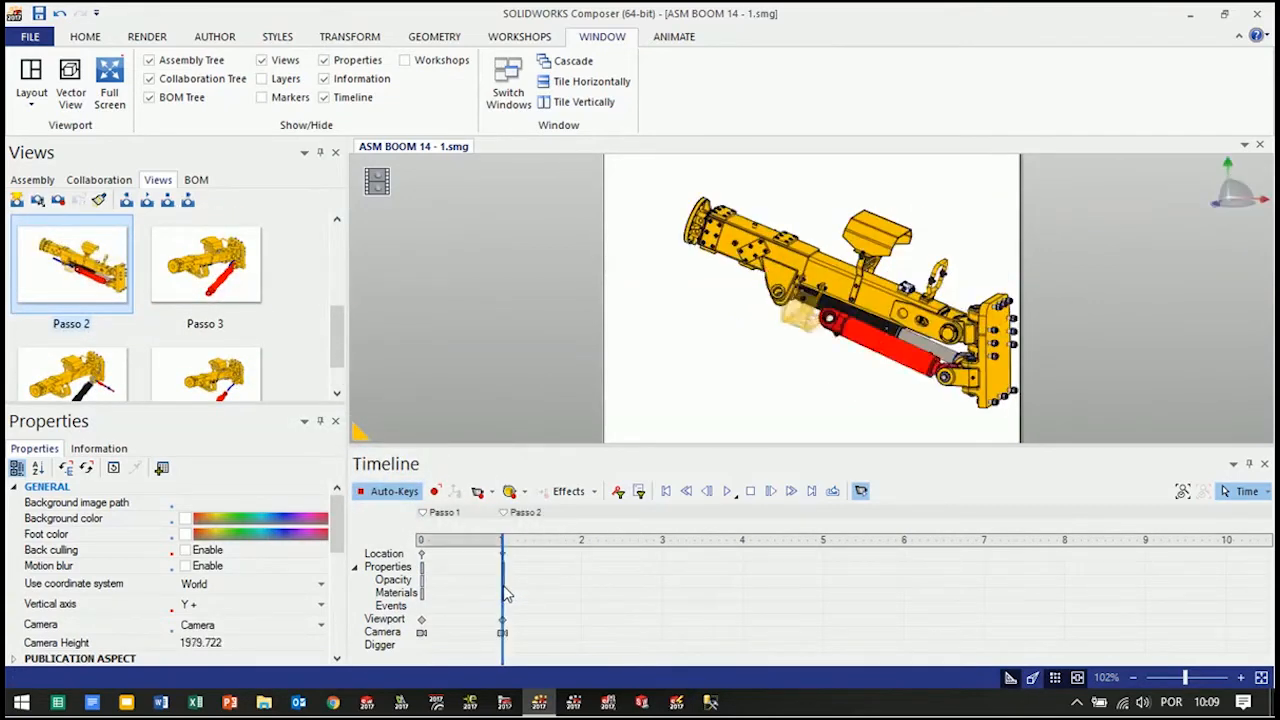
{"action": "left_click_drag", "start_coordinate": [205, 265], "coordinate": [584, 578]}
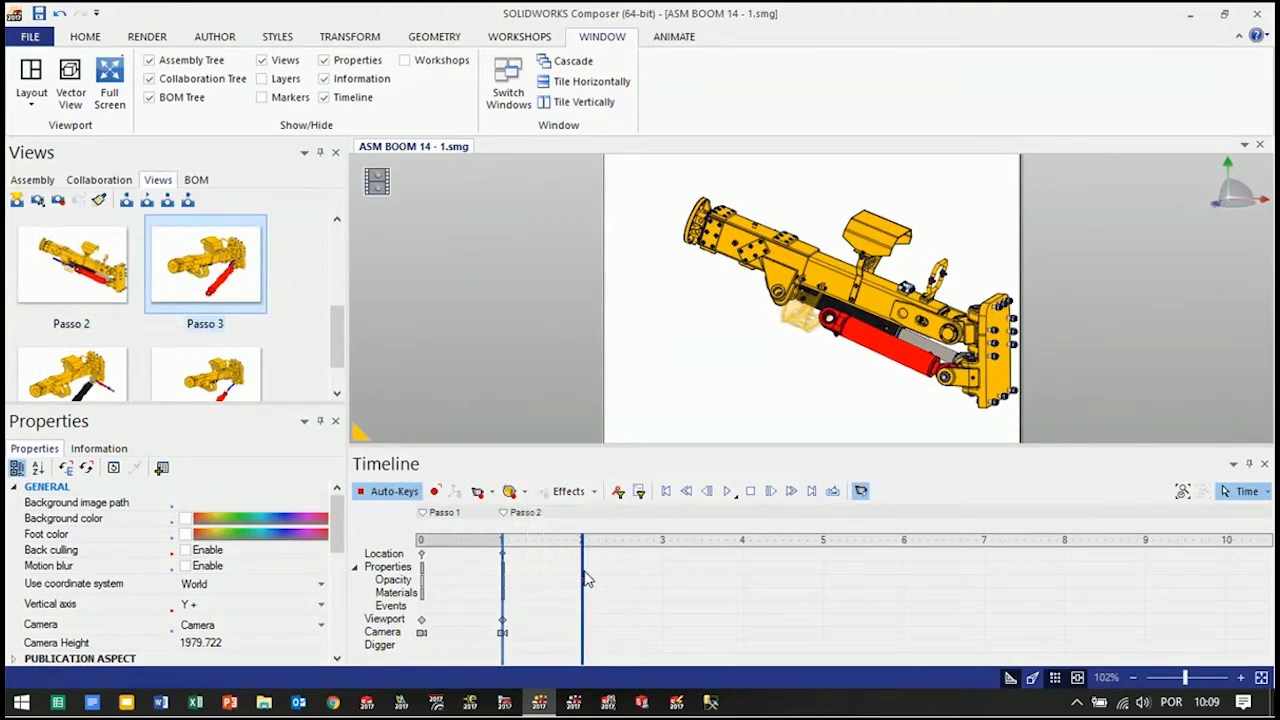
{"action": "mouse_move", "coordinate": [117, 368]}
{"action": "left_mouse_down"}
{"action": "mouse_move", "coordinate": [82, 376]}
{"action": "mouse_move", "coordinate": [668, 593]}
{"action": "left_mouse_up"}
{"action": "left_click_drag", "start_coordinate": [209, 352], "coordinate": [745, 558]}
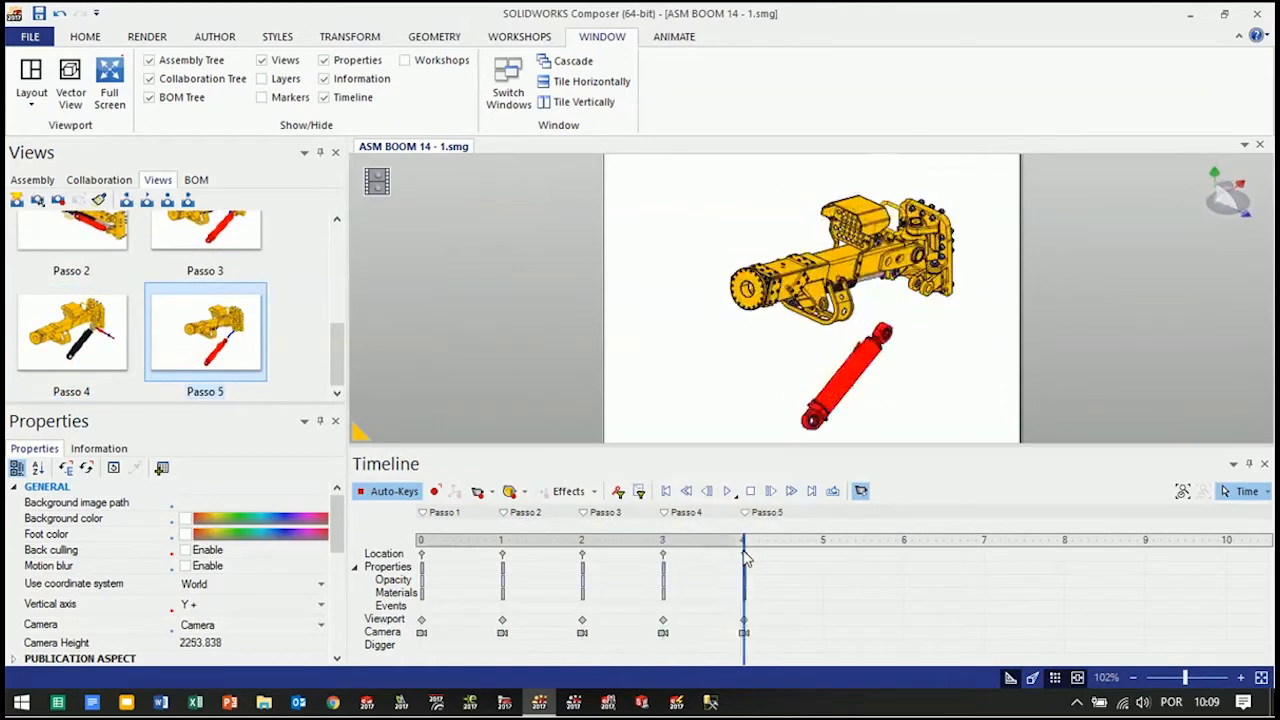
{"action": "left_click", "coordinate": [728, 493]}
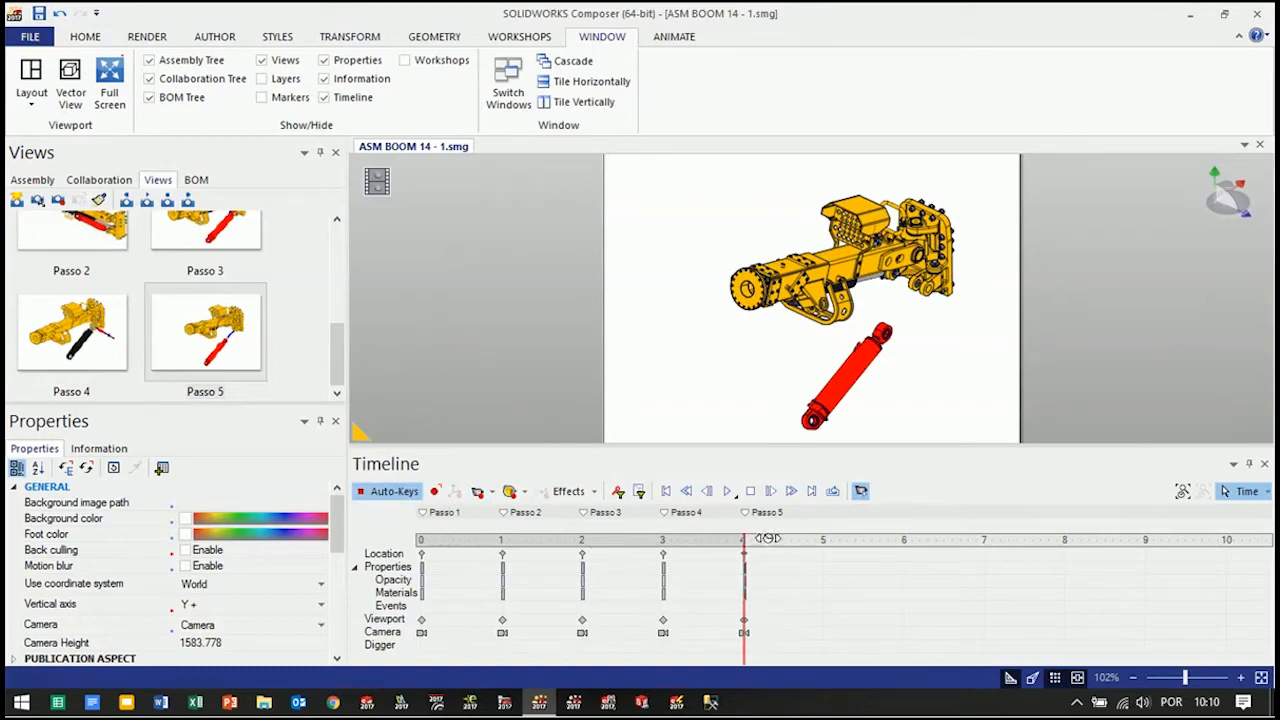
Shift the keys of Passo 2 through Passo 5 one second later, so that Passo 2 starts at 2 seconds
{"action": "left_click_drag", "start_coordinate": [804, 652], "coordinate": [472, 546]}
{"action": "left_click_drag", "start_coordinate": [533, 584], "coordinate": [571, 588]}
{"action": "left_click_drag", "start_coordinate": [811, 647], "coordinate": [472, 546]}
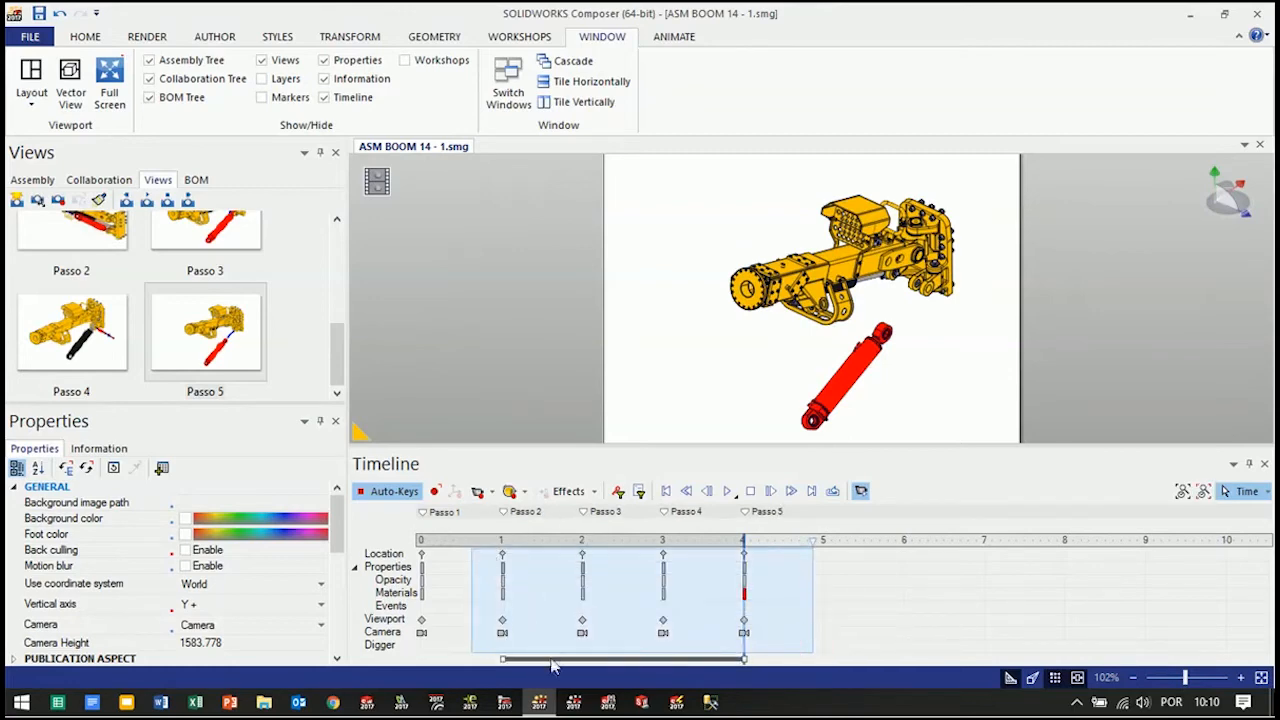
{"action": "left_click_drag", "start_coordinate": [555, 660], "coordinate": [633, 659]}
{"action": "left_click", "coordinate": [478, 352]}
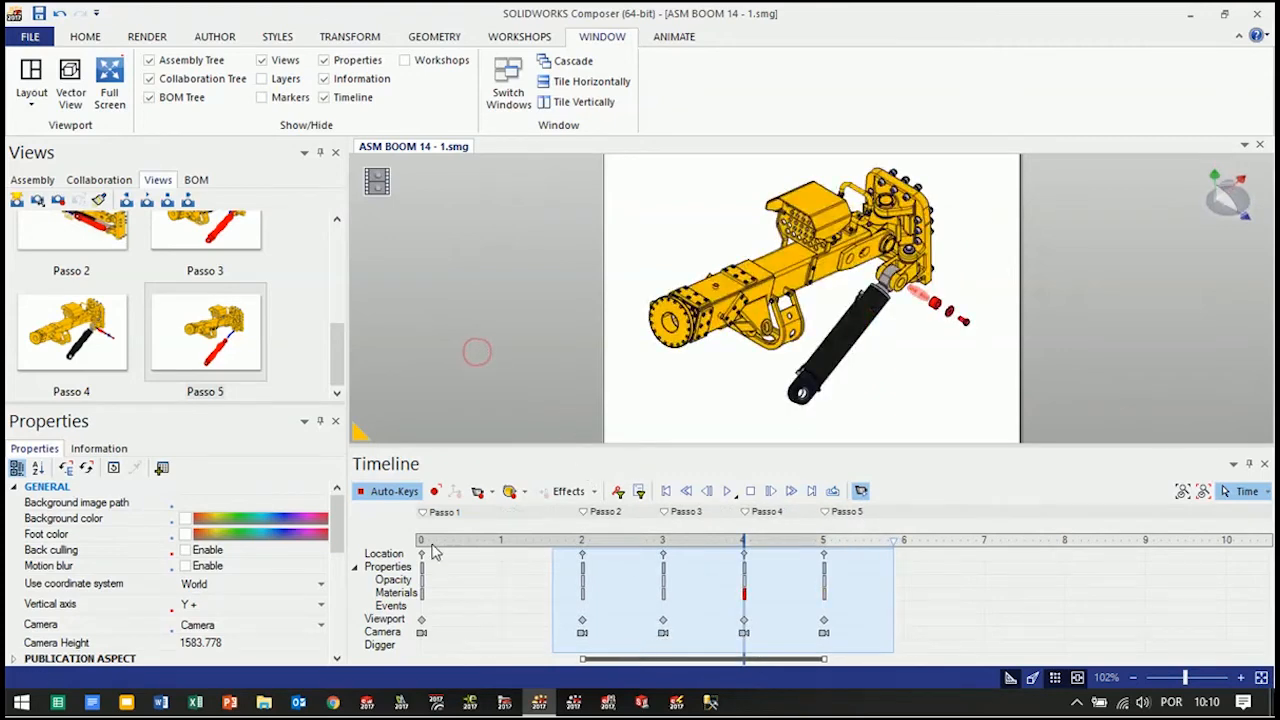
Play back the retimed animation of the disassembly steps to check its pacing
{"action": "left_click", "coordinate": [729, 497]}
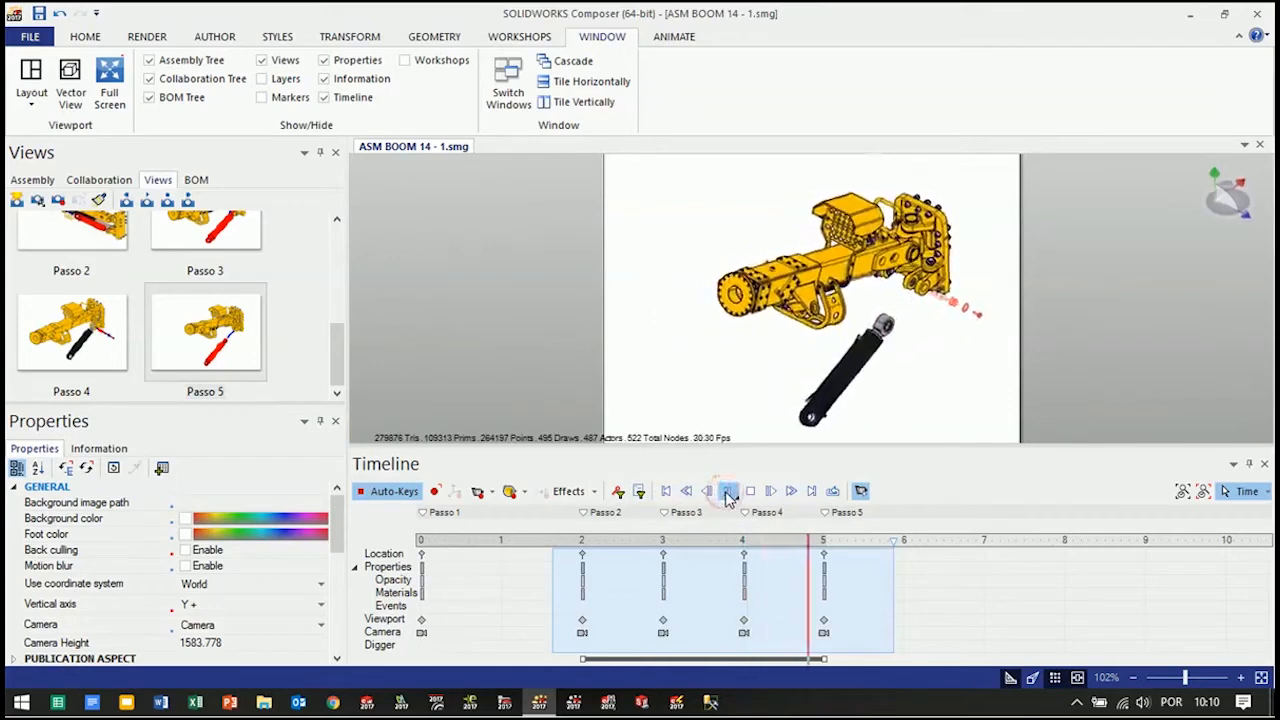
{"action": "left_click", "coordinate": [750, 491]}
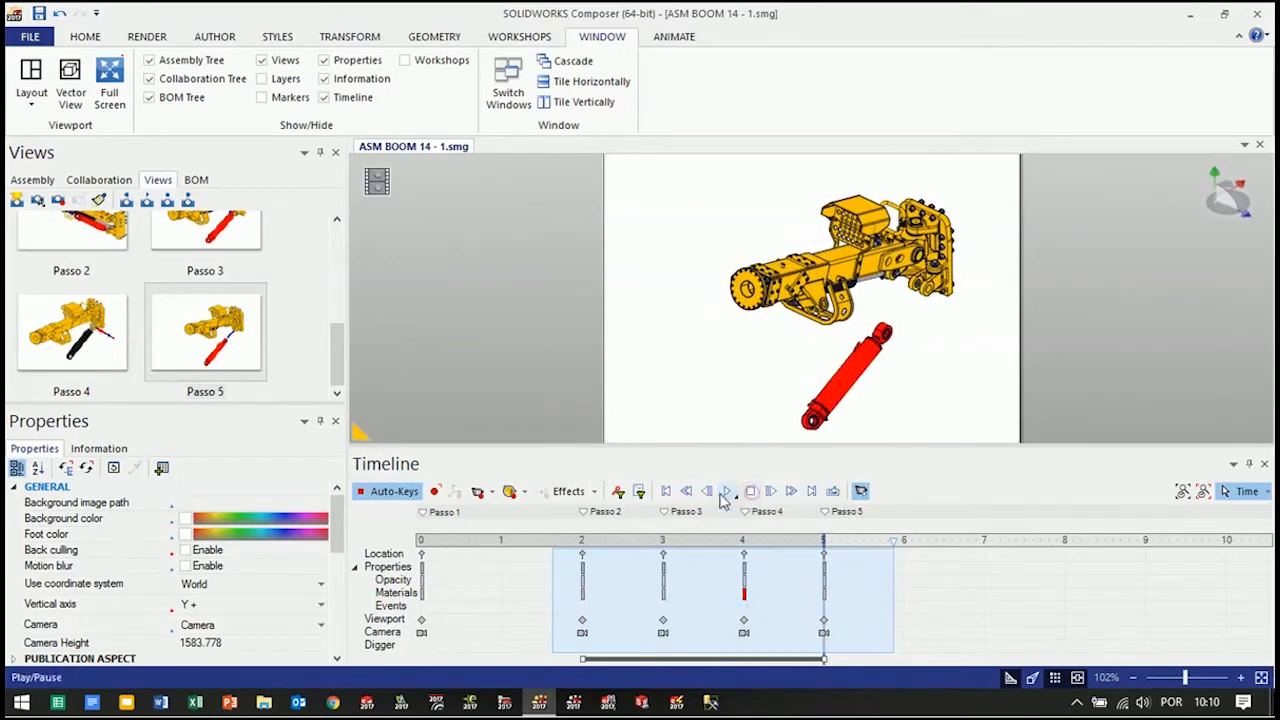
{"action": "left_click", "coordinate": [465, 613]}
{"action": "left_click", "coordinate": [729, 493]}
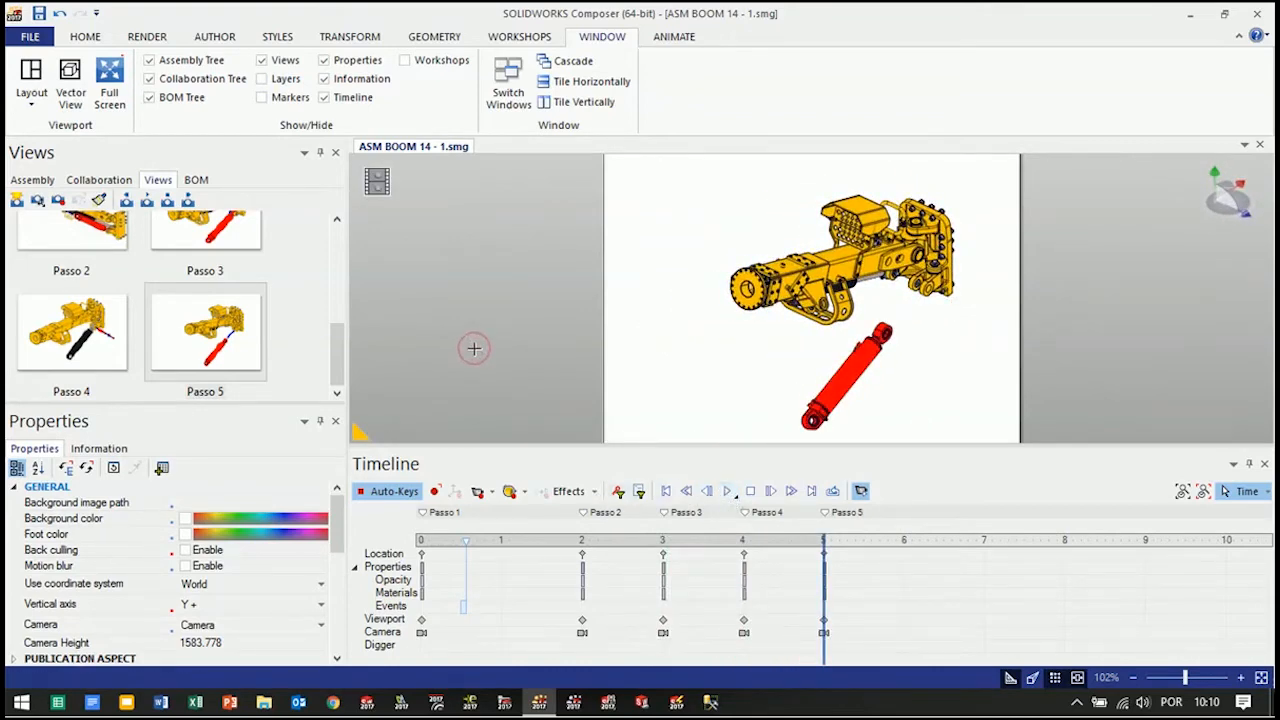
Return to View mode with the Timeline pane hidden, and show the Padrão view
{"action": "left_click", "coordinate": [377, 182]}
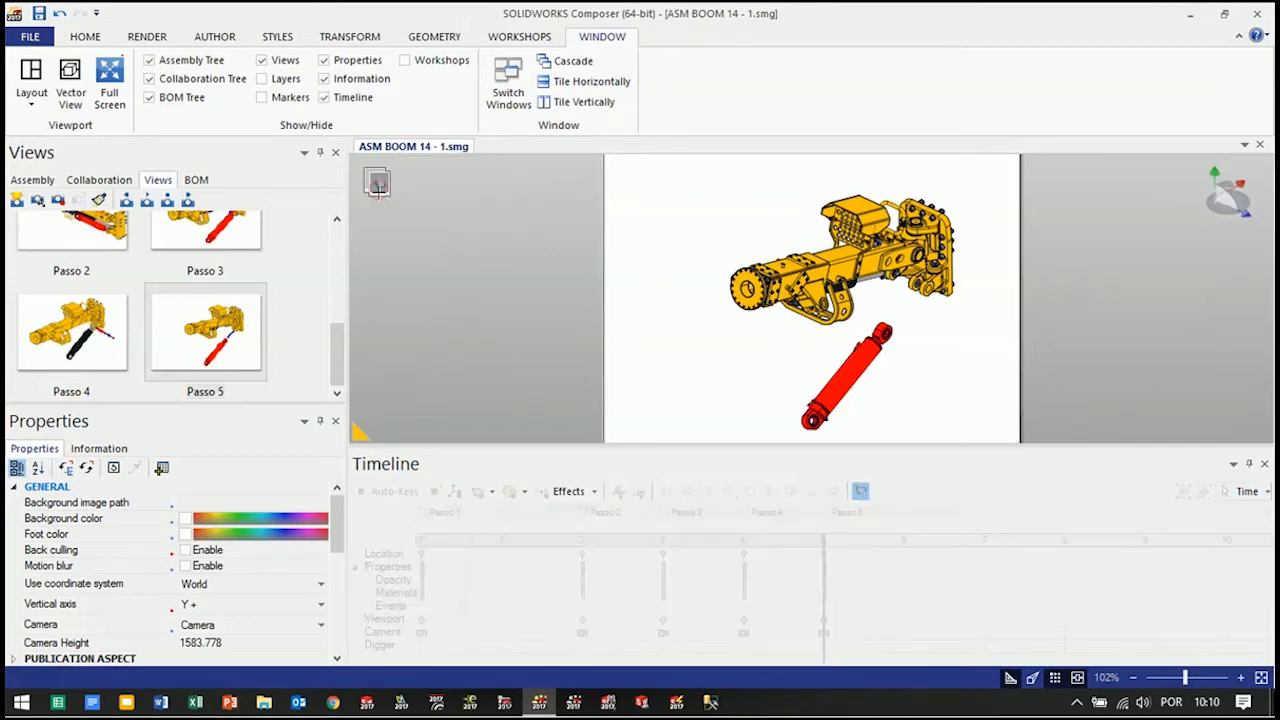
{"action": "left_click", "coordinate": [1264, 466]}
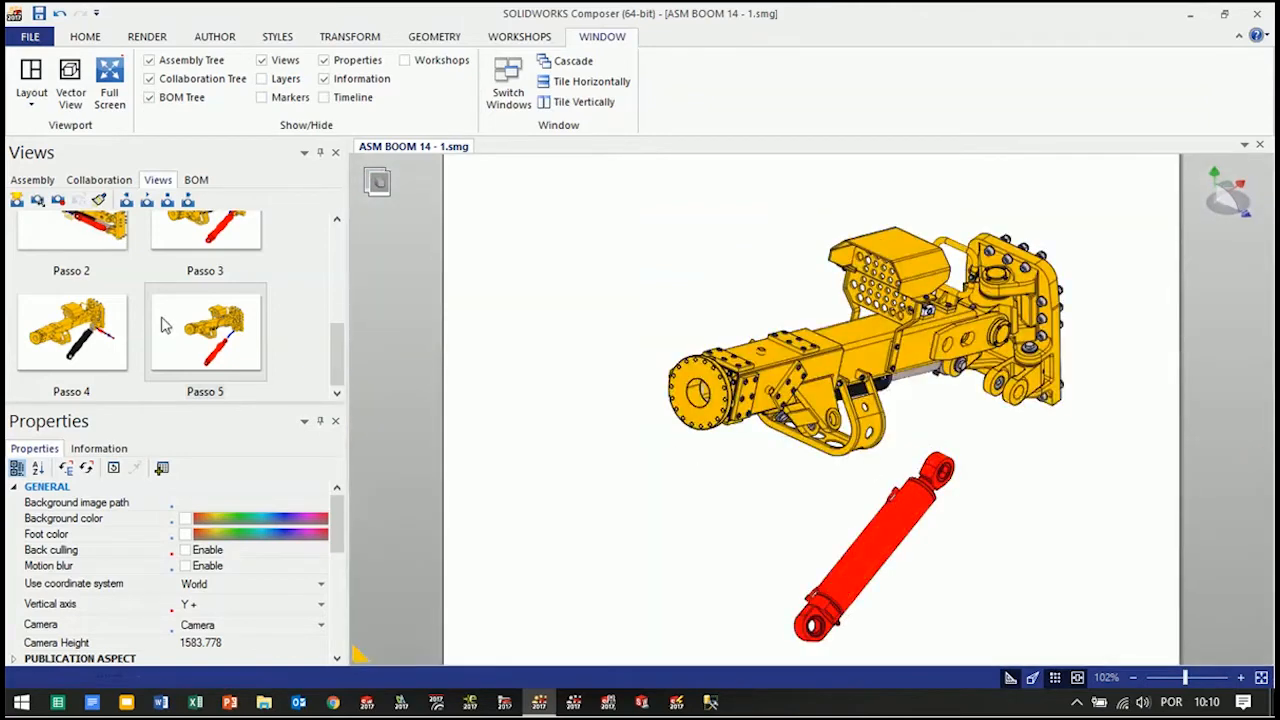
{"action": "scroll", "coordinate": [340, 355], "scroll_direction": "up", "scroll_amount": 5}
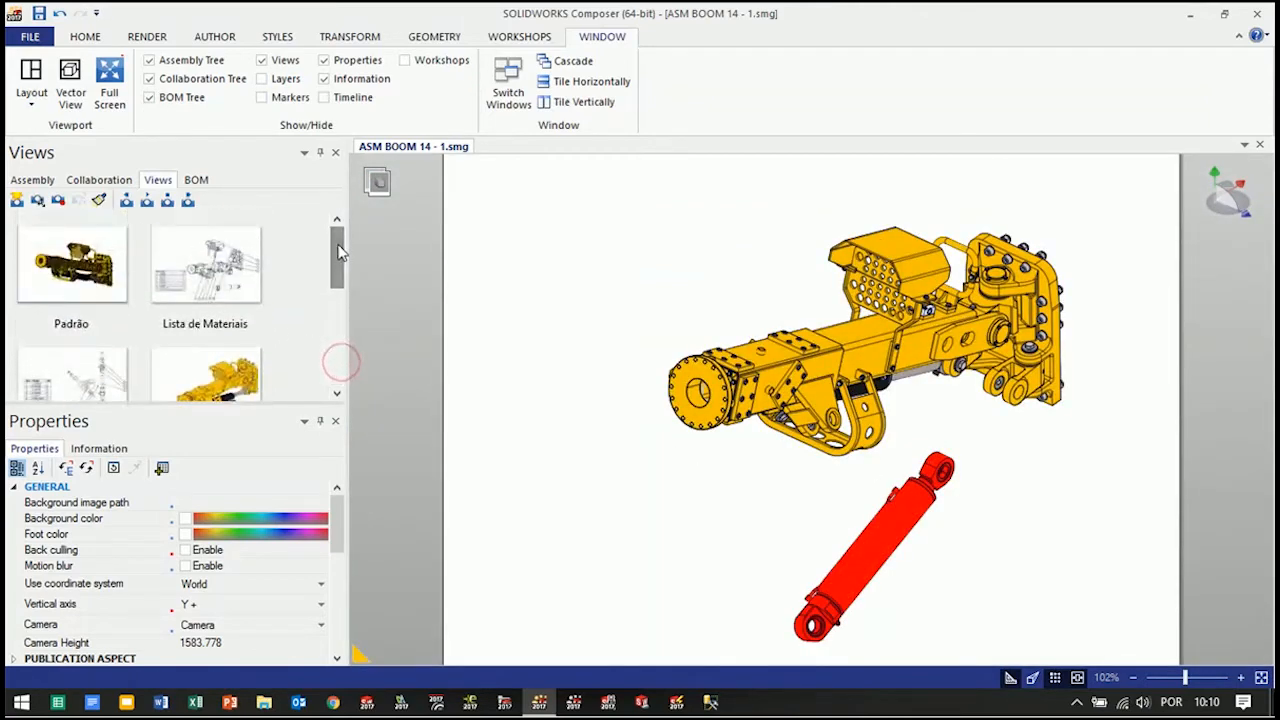
{"action": "left_click", "coordinate": [72, 283]}
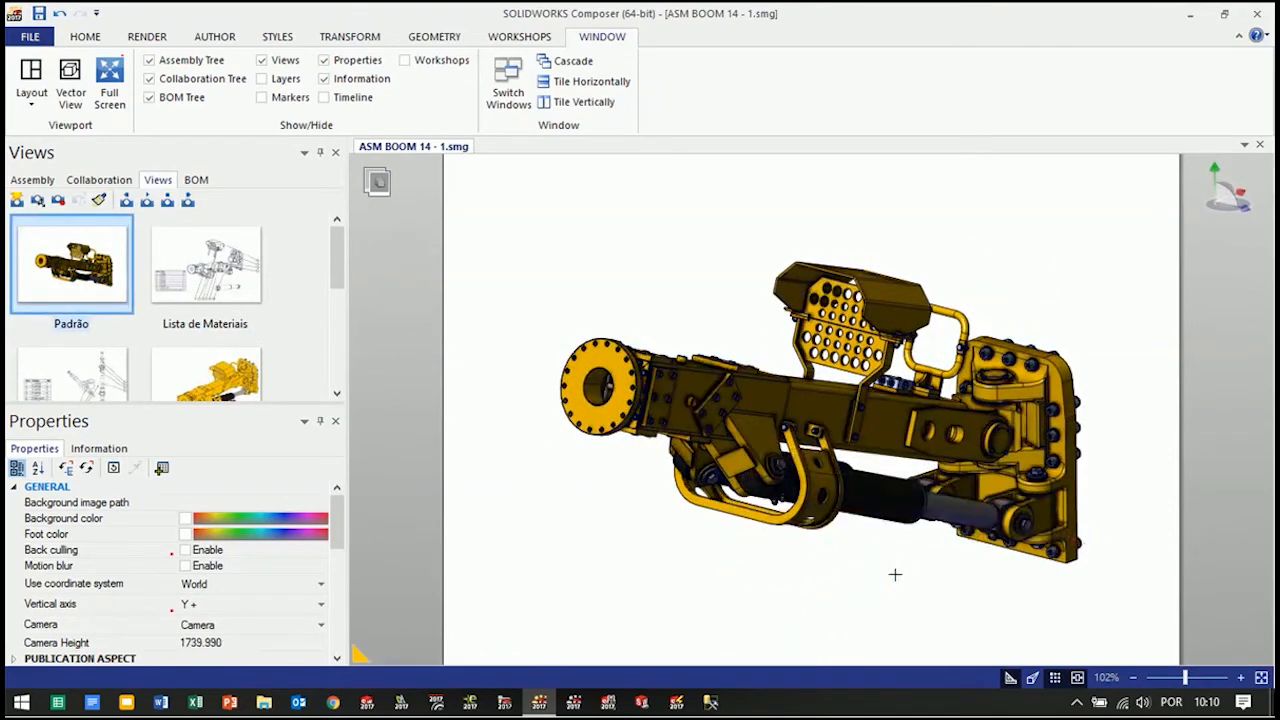
Frame the boom smaller near the middle of the page, leaving free space around it
{"action": "left_click_drag", "start_coordinate": [906, 580], "coordinate": [918, 592]}
{"action": "scroll", "coordinate": [917, 557], "scroll_direction": "down", "scroll_amount": 1, "text": "ctrl"}
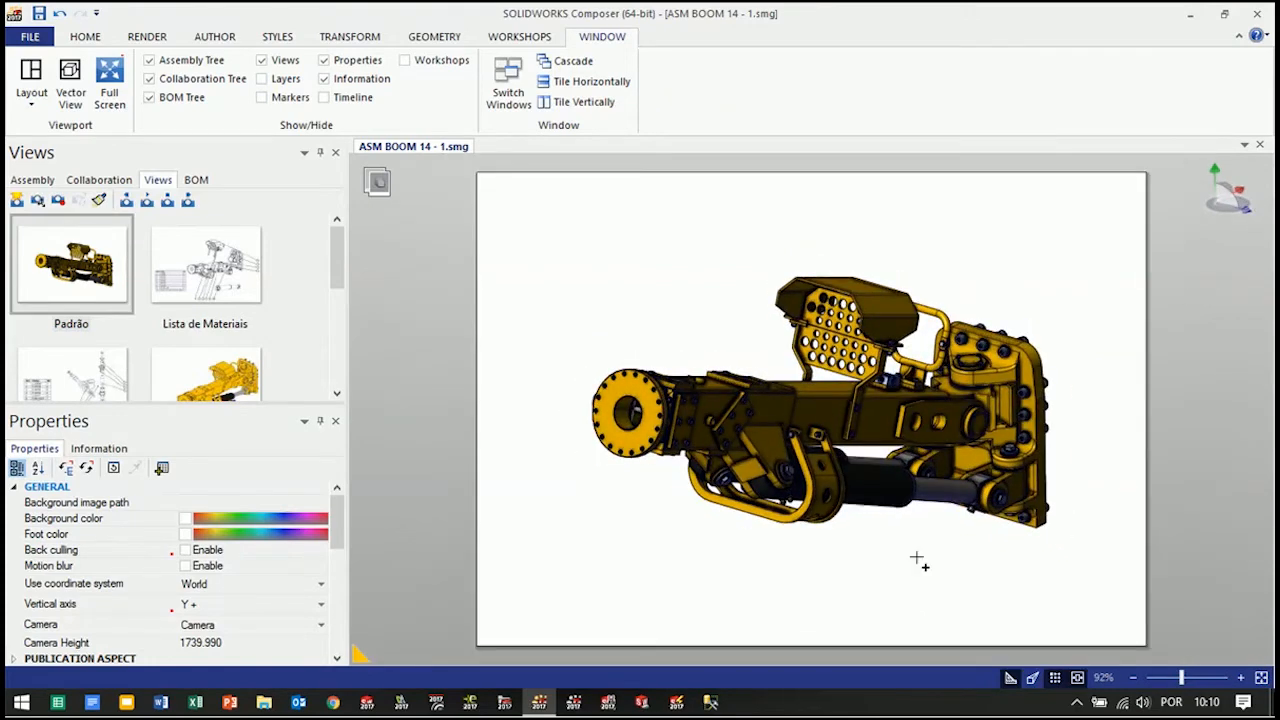
{"action": "scroll", "coordinate": [950, 540], "scroll_direction": "down", "scroll_amount": 2, "text": "ctrl"}
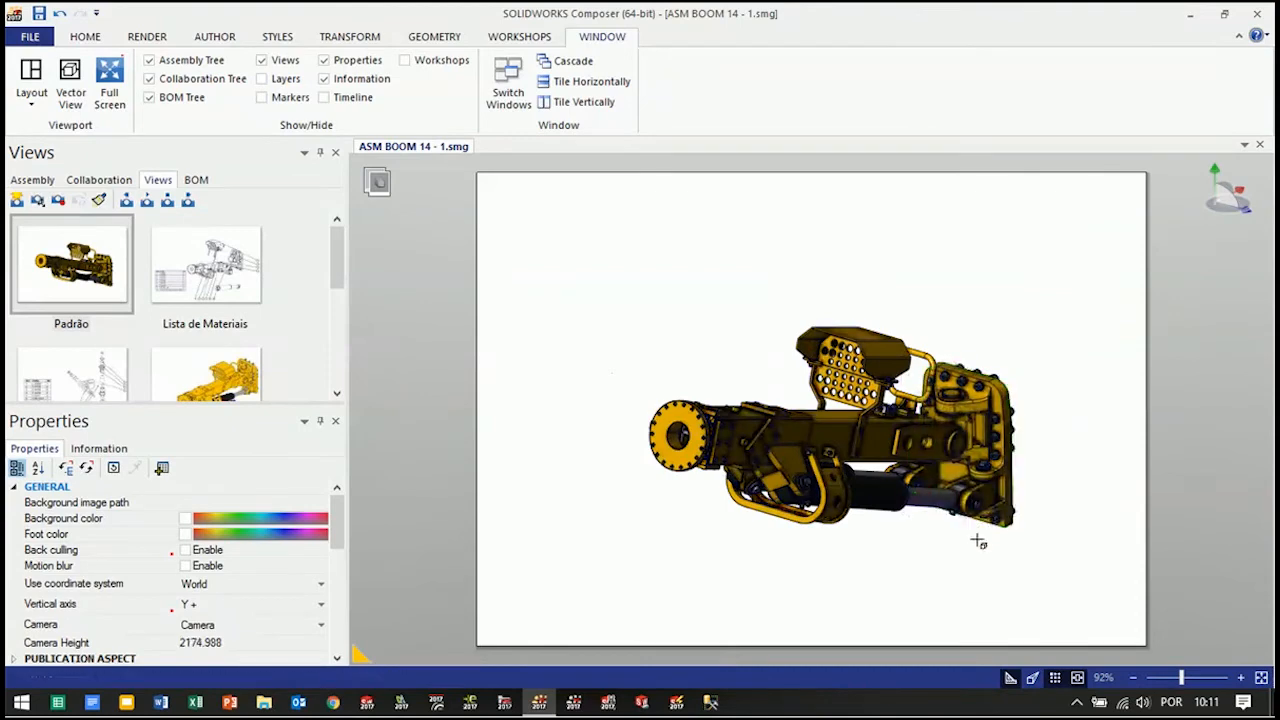
{"action": "middle_click_drag", "start_coordinate": [970, 563], "coordinate": [934, 530]}
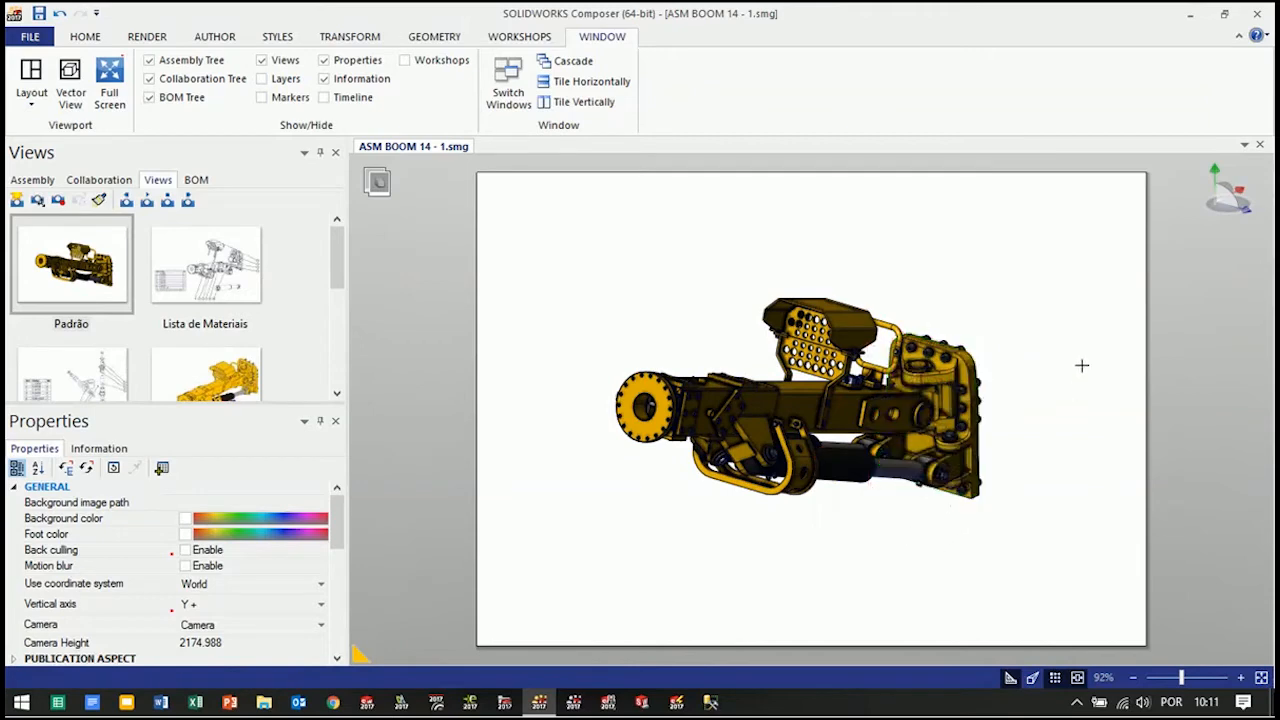
Insert the SYSPRICE logo, download (1).bmp, from the Image Library into the upper right corner of the page
{"action": "left_click", "coordinate": [518, 38]}
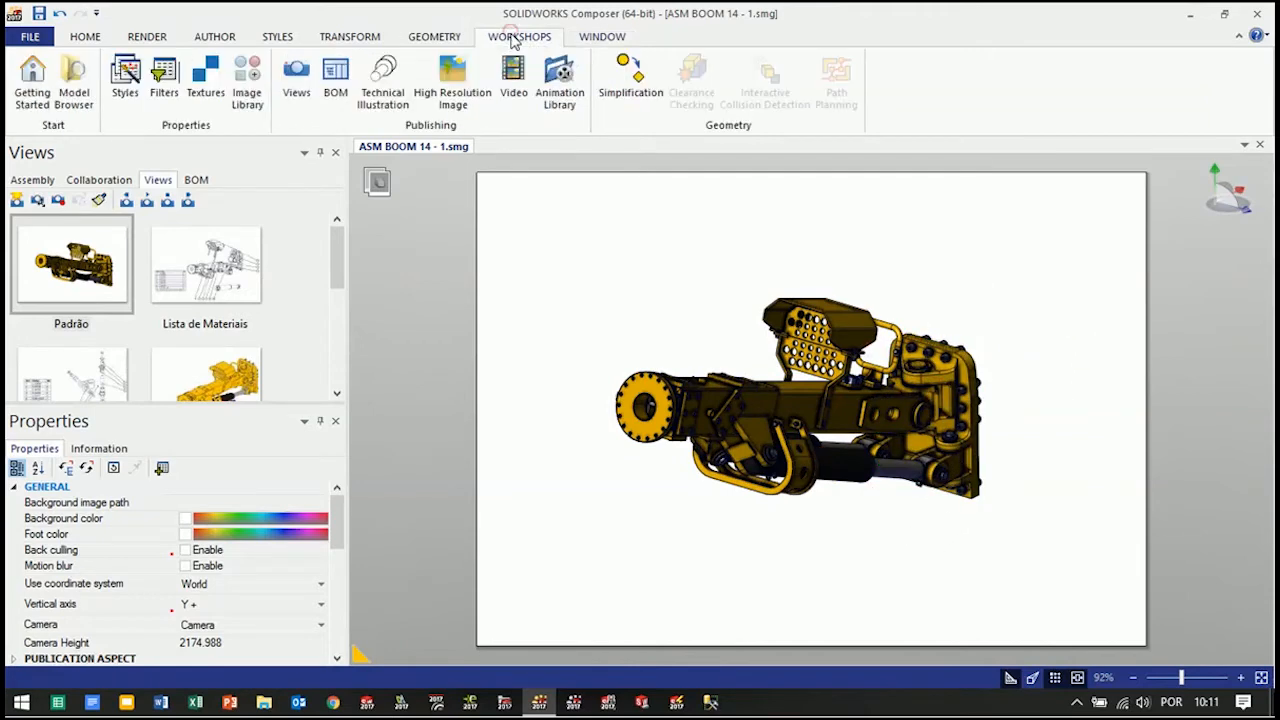
{"action": "left_click", "coordinate": [601, 40]}
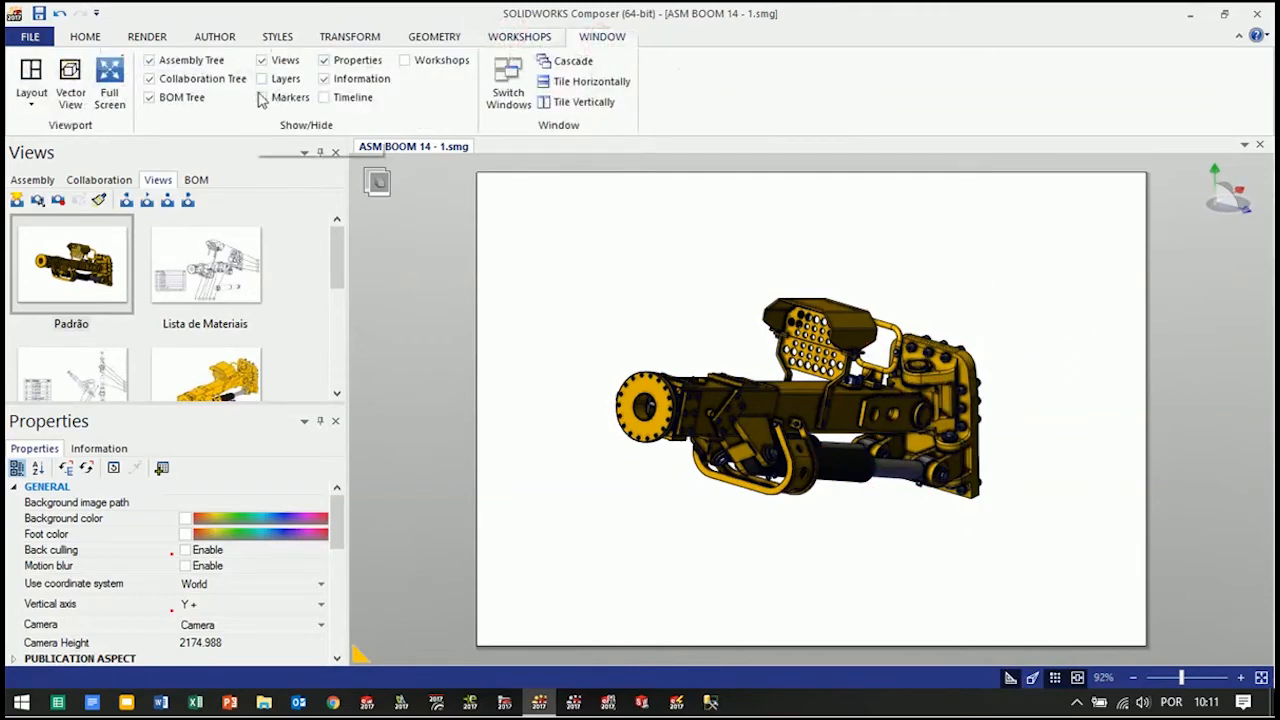
{"action": "left_click", "coordinate": [515, 40]}
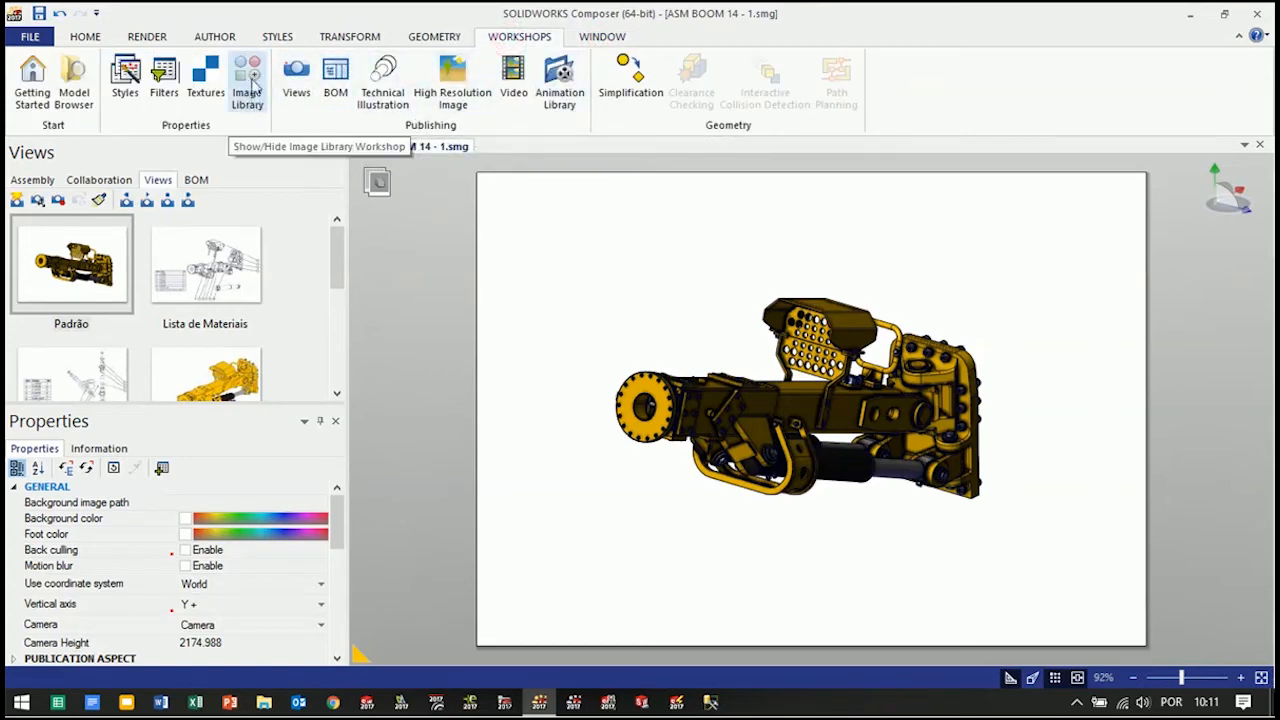
{"action": "left_click", "coordinate": [249, 90]}
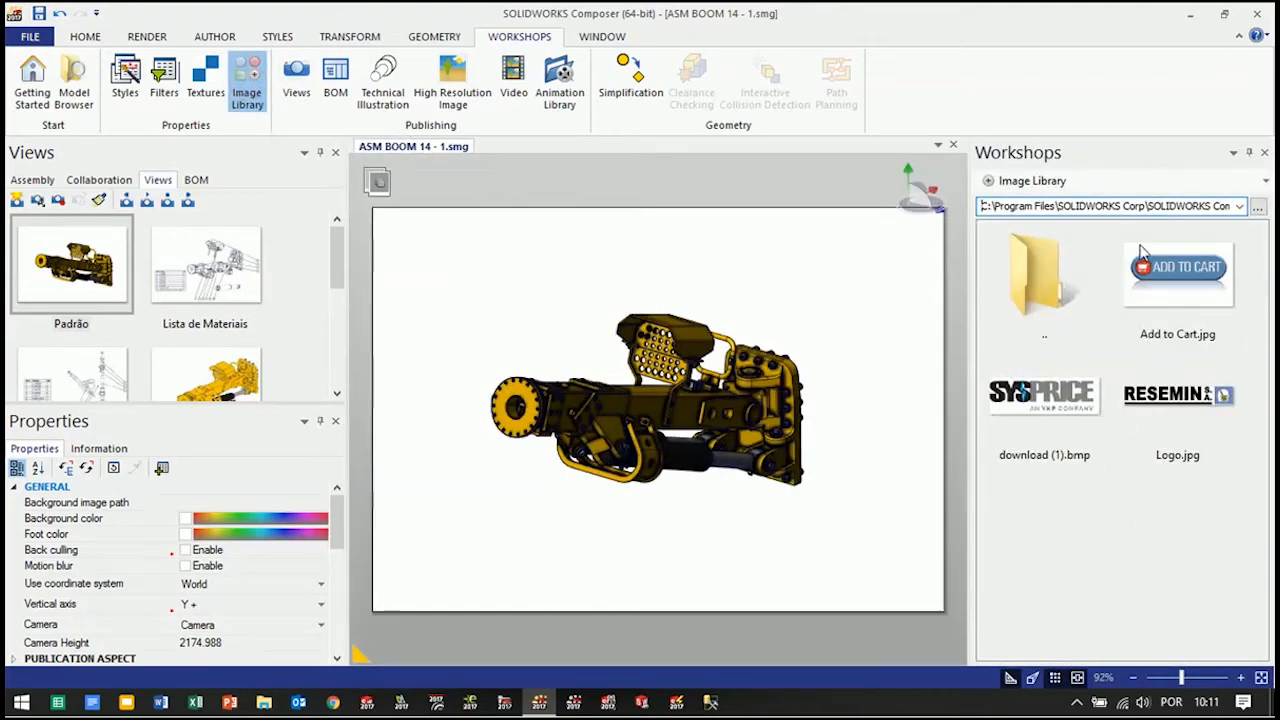
{"action": "left_click_drag", "start_coordinate": [1014, 207], "coordinate": [1239, 218]}
{"action": "left_click", "coordinate": [1155, 553]}
{"action": "left_click_drag", "start_coordinate": [1044, 395], "coordinate": [749, 302]}
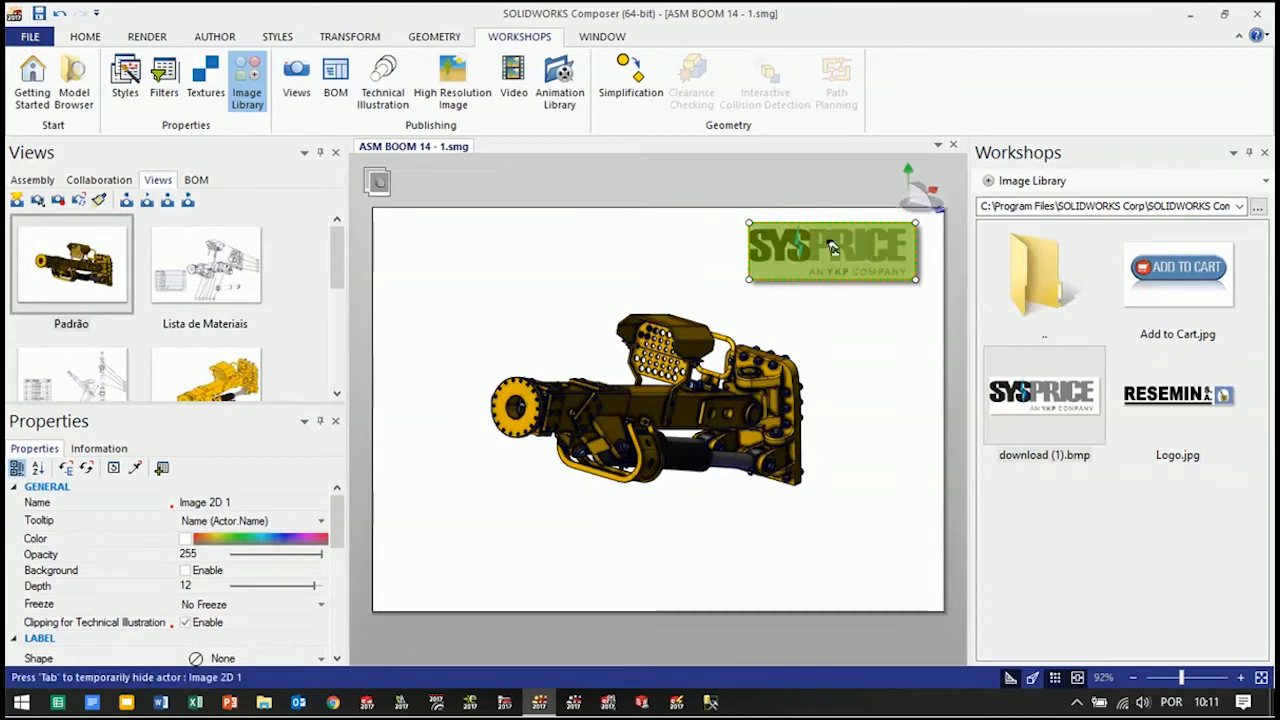
{"action": "left_click_drag", "start_coordinate": [340, 527], "coordinate": [341, 635]}
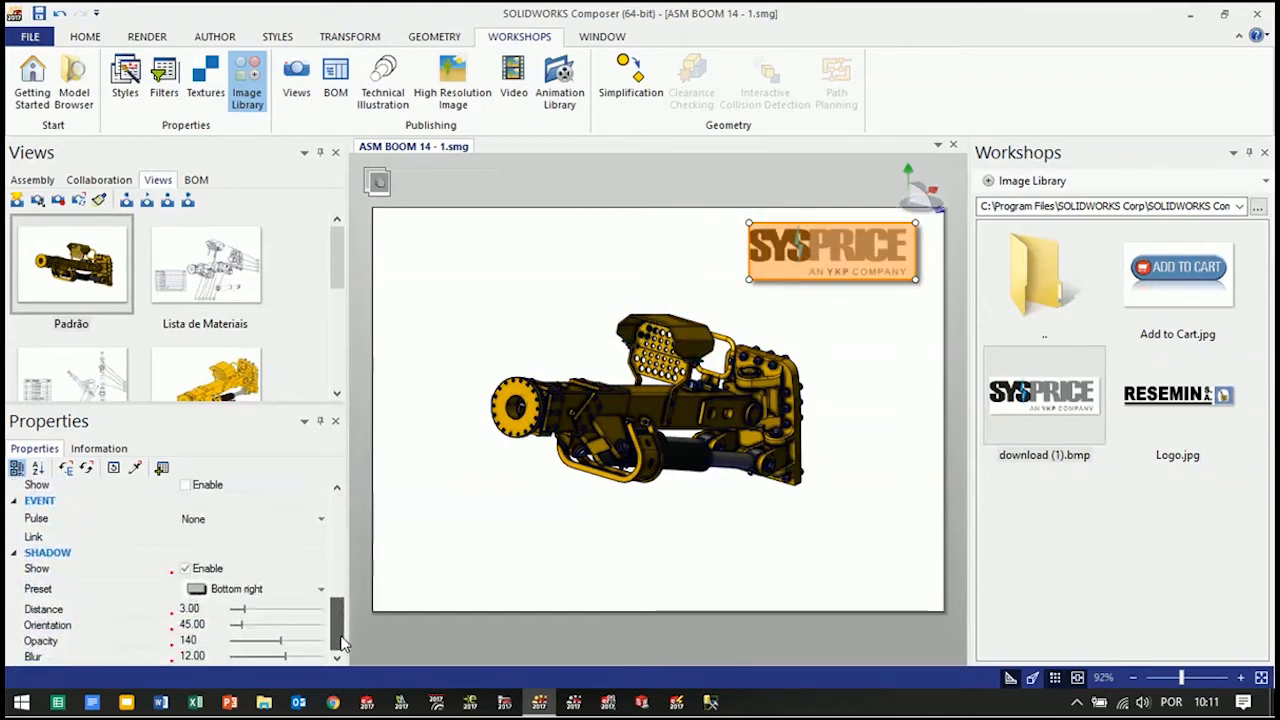
{"action": "left_click", "coordinate": [228, 538]}
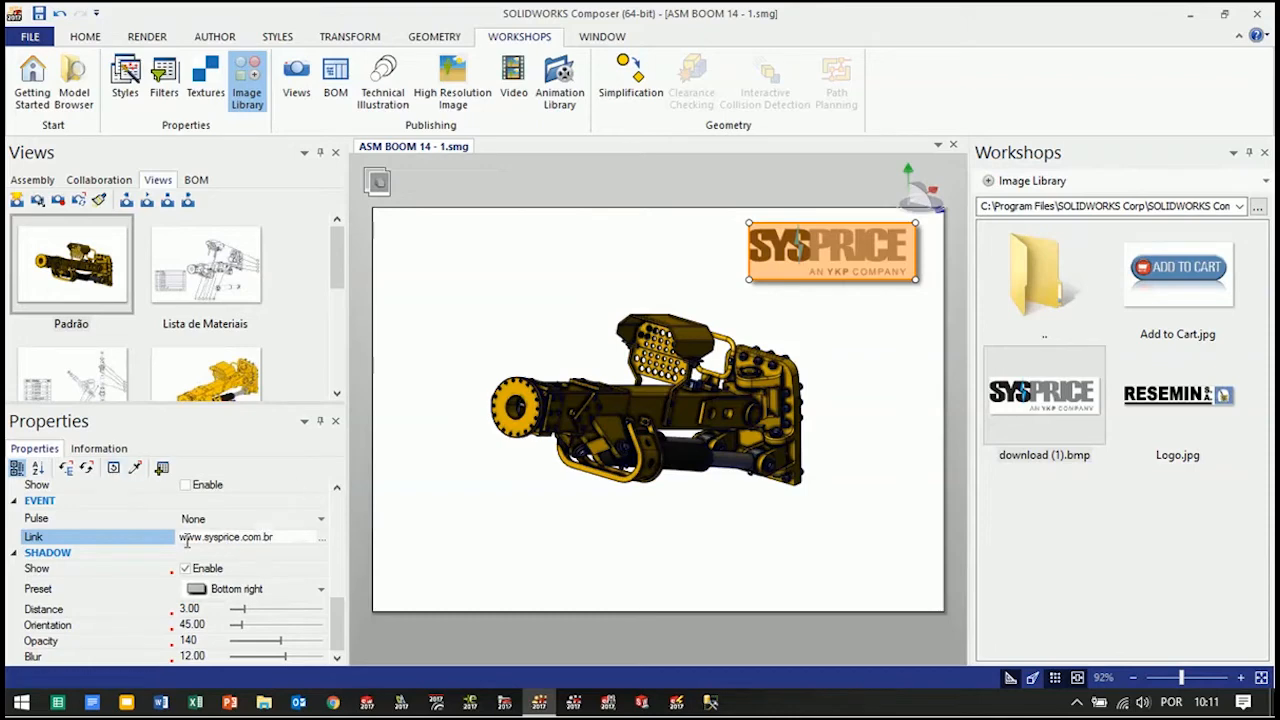
{"action": "left_click", "coordinate": [578, 188]}
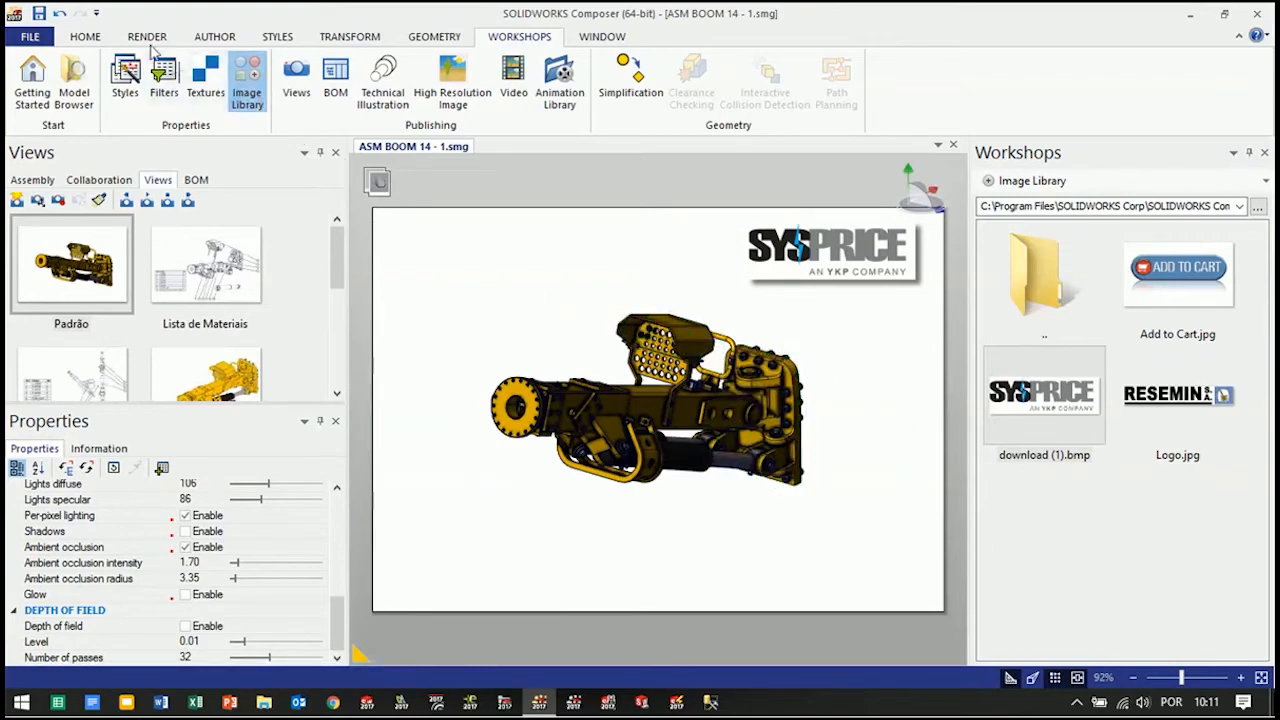
Create the full set of view navigation buttons (first, previous, next, last) in the upper left corner of the page
{"action": "left_click", "coordinate": [212, 38]}
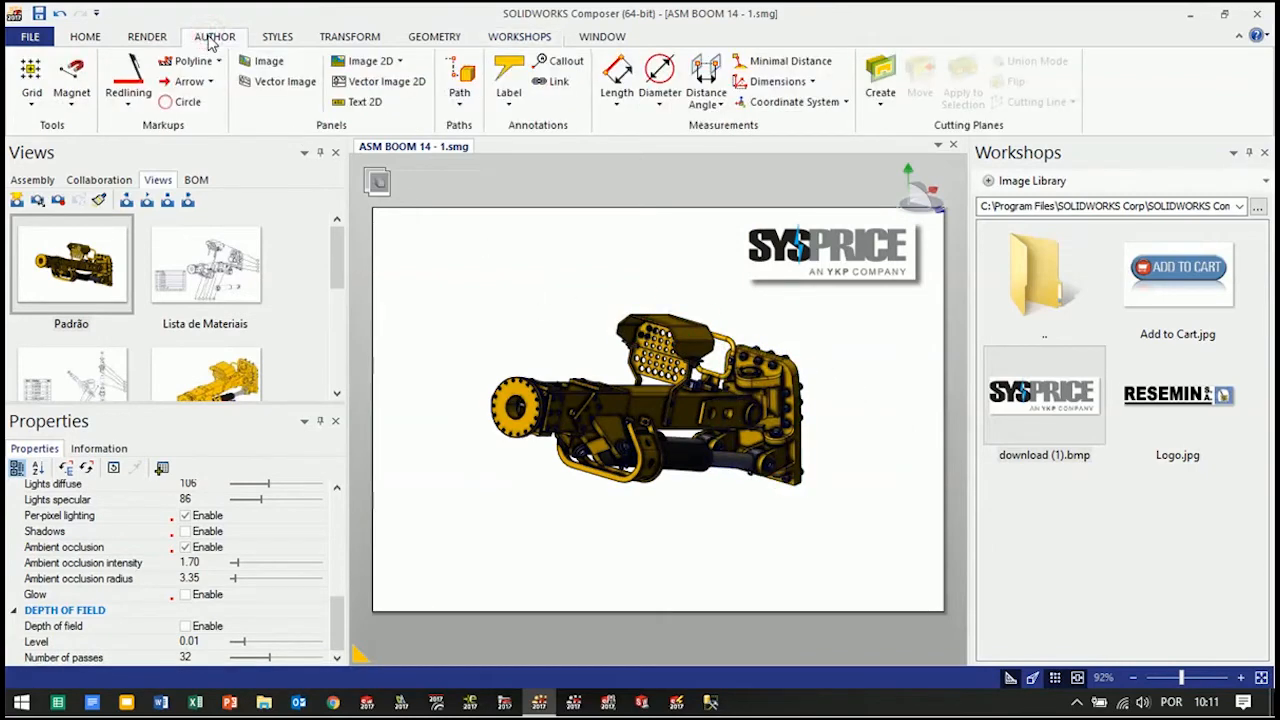
{"action": "left_click", "coordinate": [398, 62]}
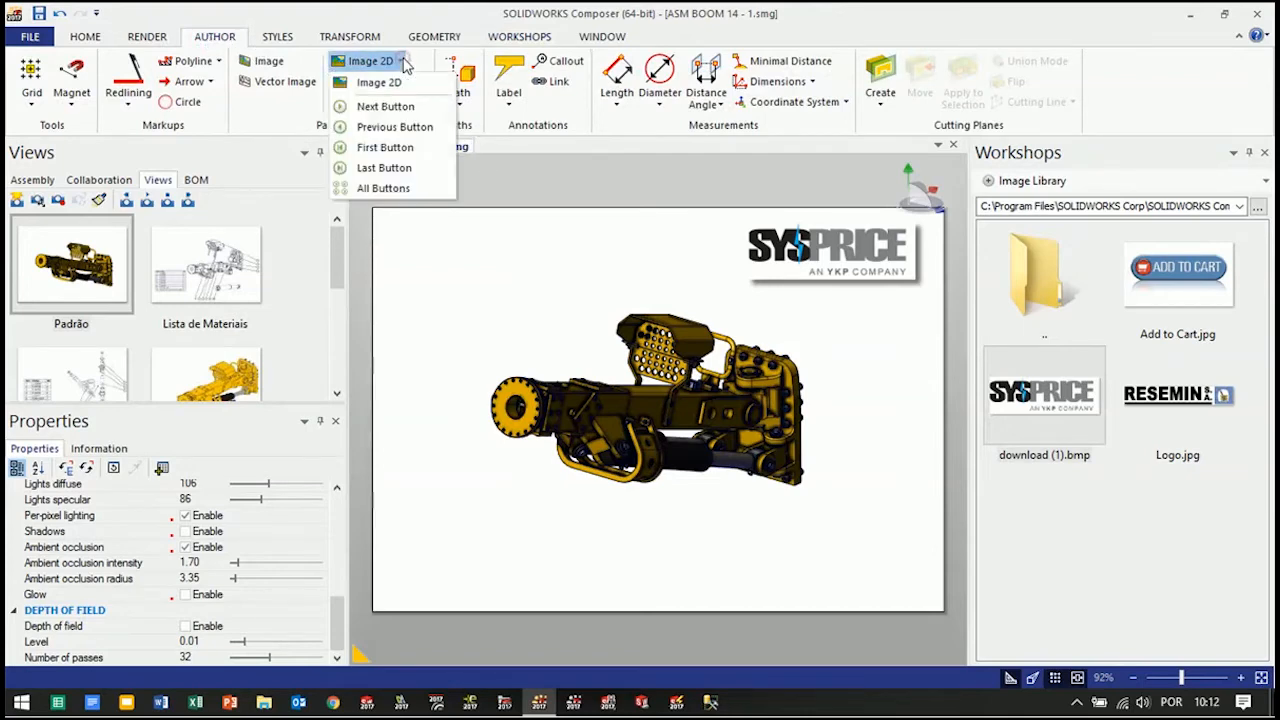
{"action": "left_click", "coordinate": [385, 189]}
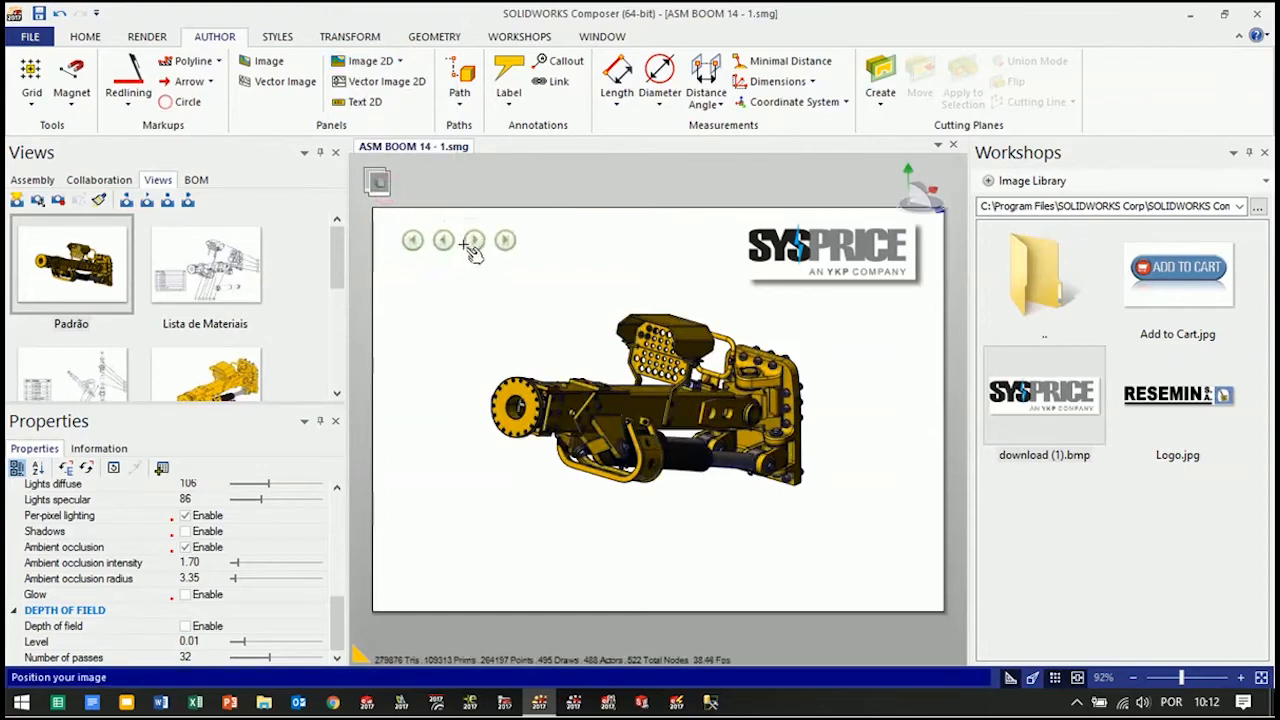
{"action": "left_click", "coordinate": [473, 248]}
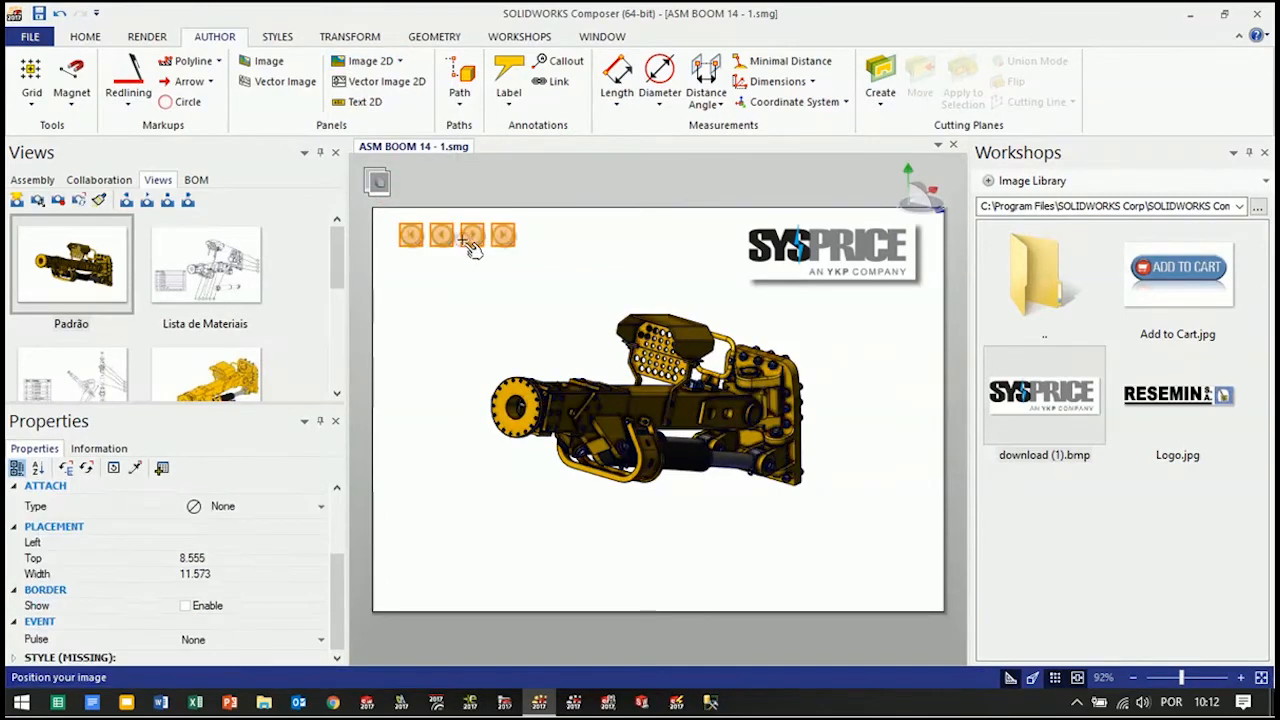
Select all saved views from Padrão through Passo 5 and update them with the selected navigation buttons
{"action": "left_click_drag", "start_coordinate": [339, 262], "coordinate": [328, 399]}
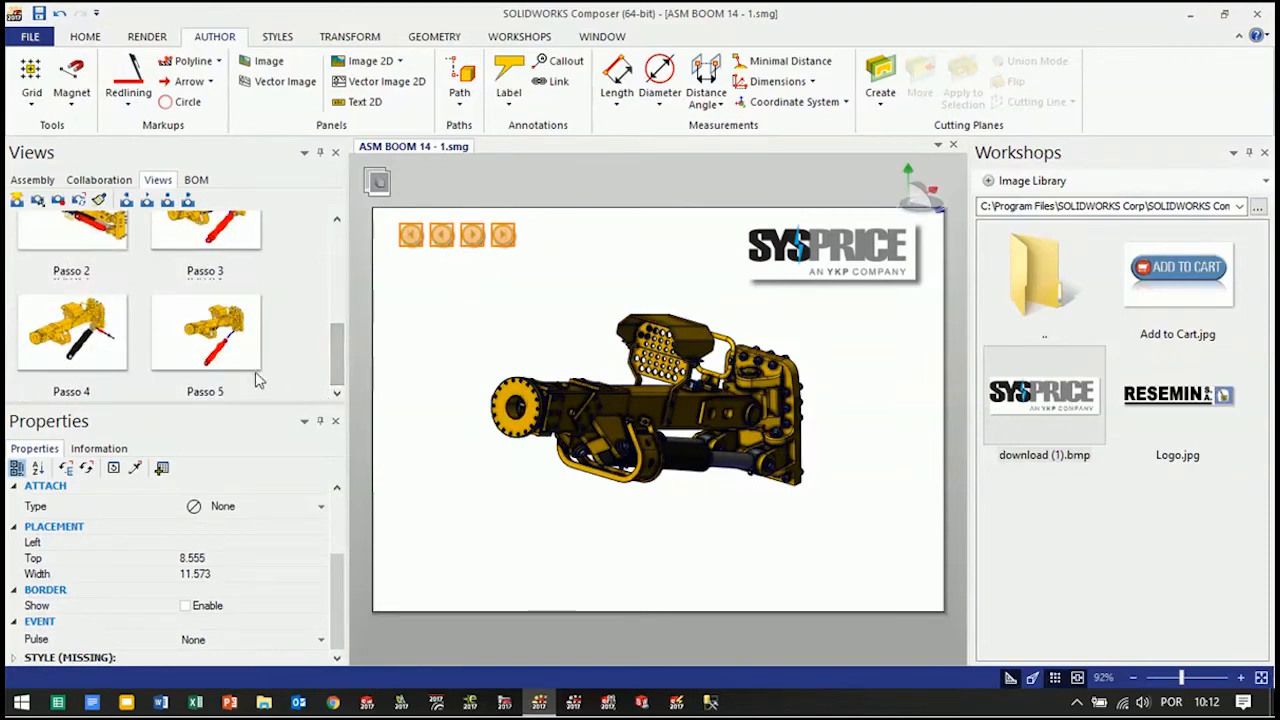
{"action": "left_click", "coordinate": [226, 363]}
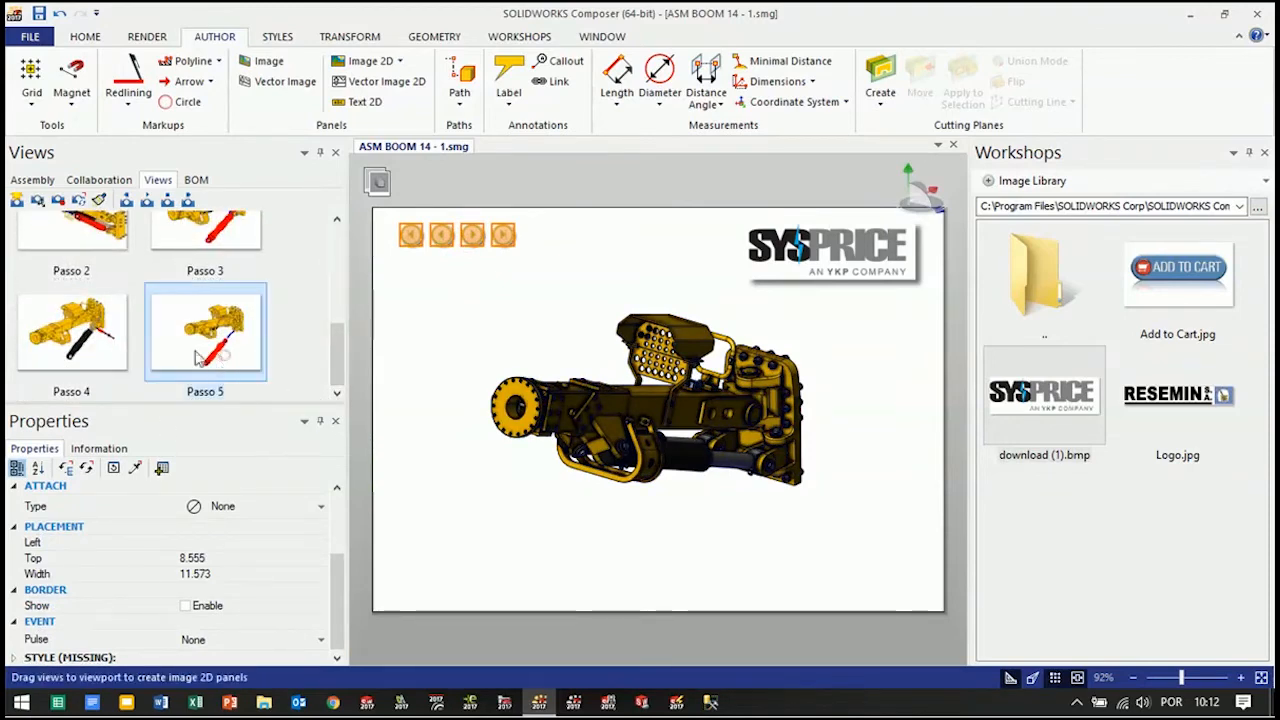
{"action": "left_click", "coordinate": [75, 330], "text": "ctrl"}
{"action": "left_click", "coordinate": [86, 249], "text": "ctrl"}
{"action": "left_click_drag", "start_coordinate": [335, 371], "coordinate": [345, 296]}
{"action": "left_click", "coordinate": [245, 335], "text": "ctrl"}
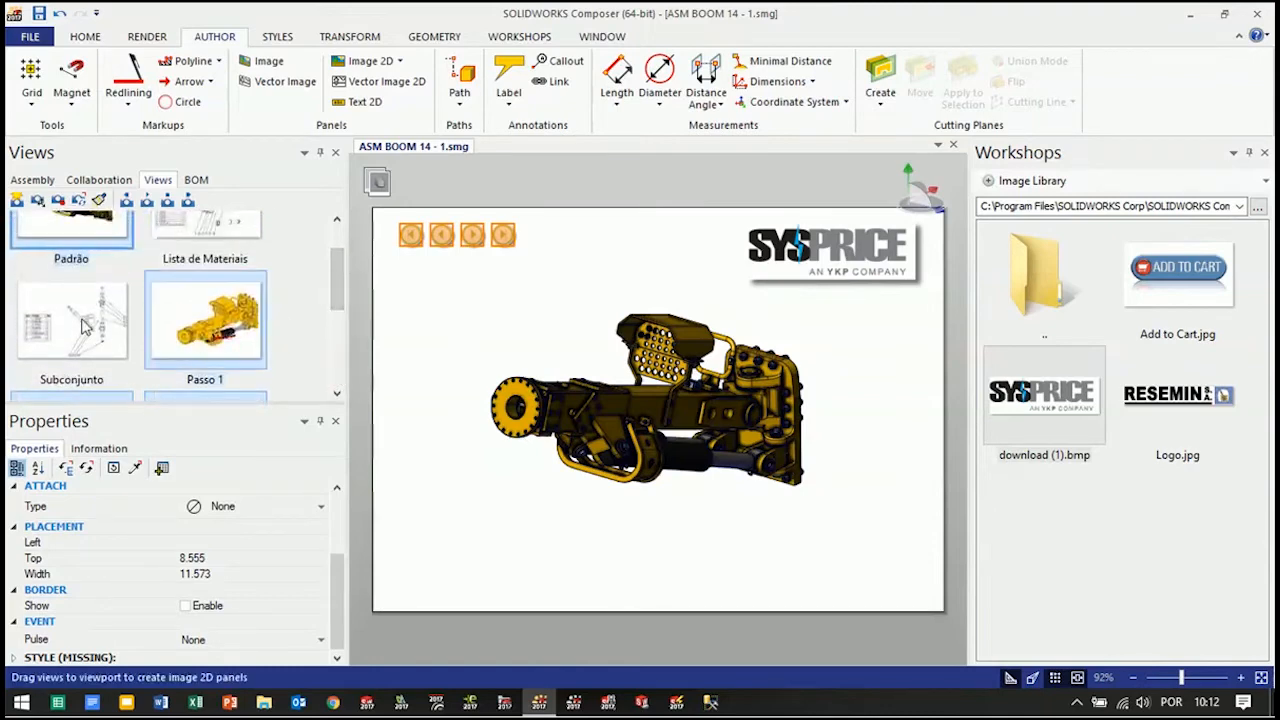
{"action": "left_click", "coordinate": [81, 319], "text": "ctrl"}
{"action": "left_click", "coordinate": [205, 235], "text": "ctrl"}
{"action": "left_click_drag", "start_coordinate": [333, 298], "coordinate": [349, 255]}
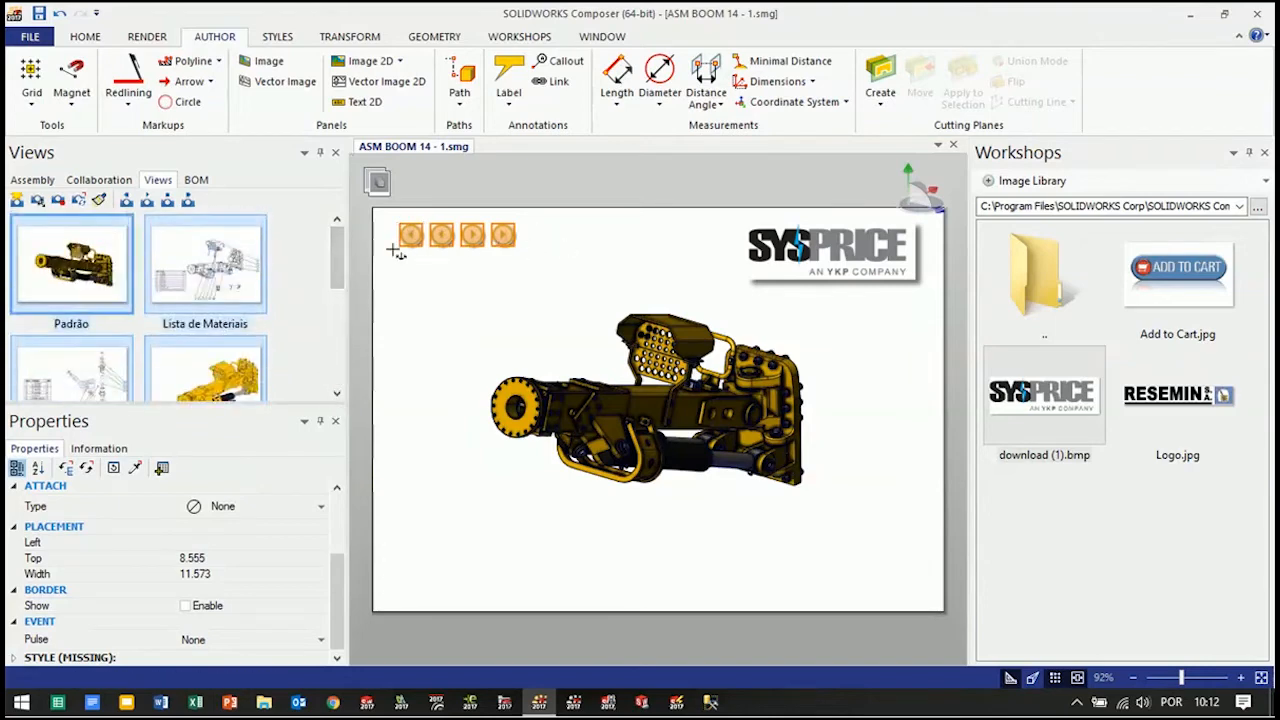
{"action": "left_click", "coordinate": [82, 202]}
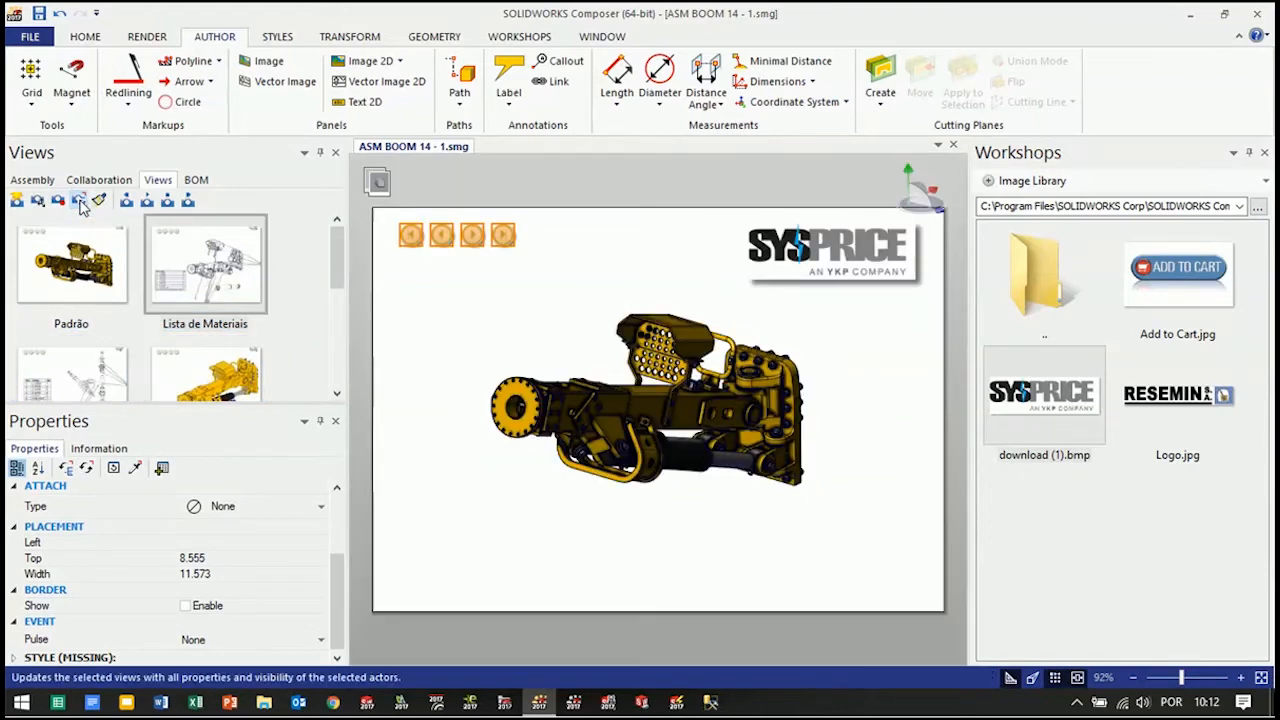
{"action": "left_click", "coordinate": [484, 304]}
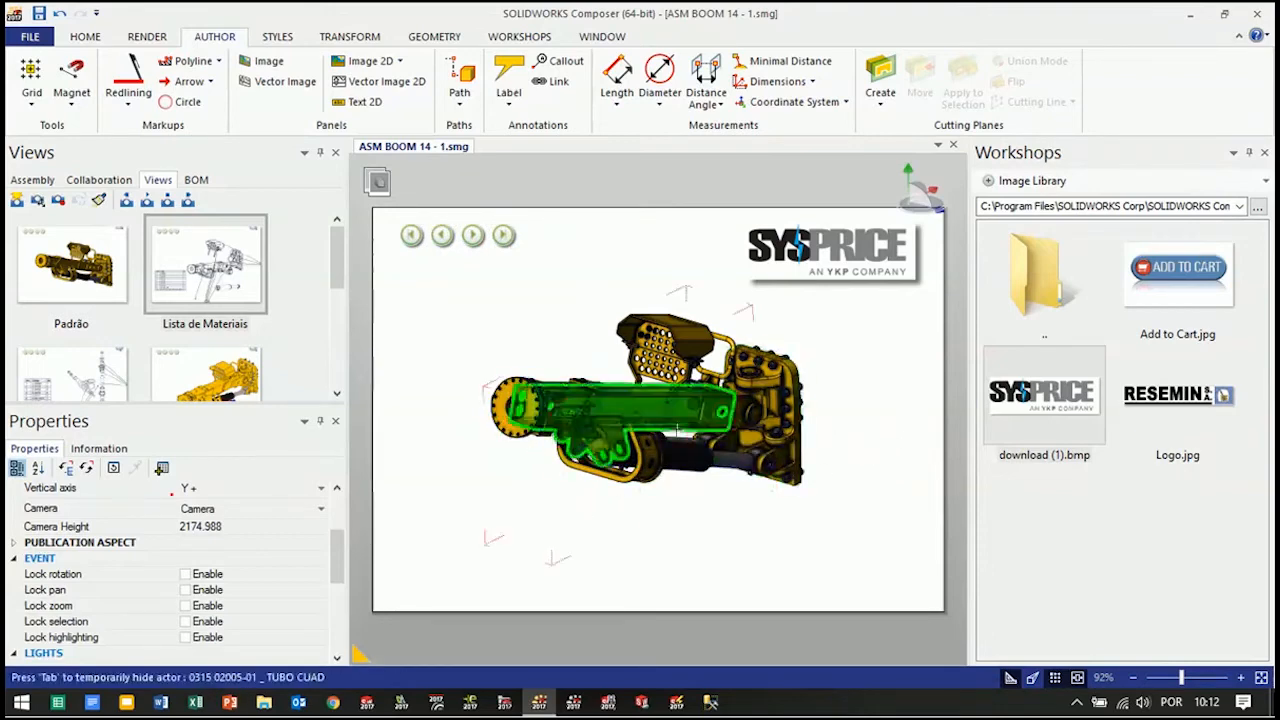
Place linked thumbnails of the Lista de Materiais and Passo 1 views side by side beneath the boom
{"action": "left_click_drag", "start_coordinate": [205, 268], "coordinate": [568, 552]}
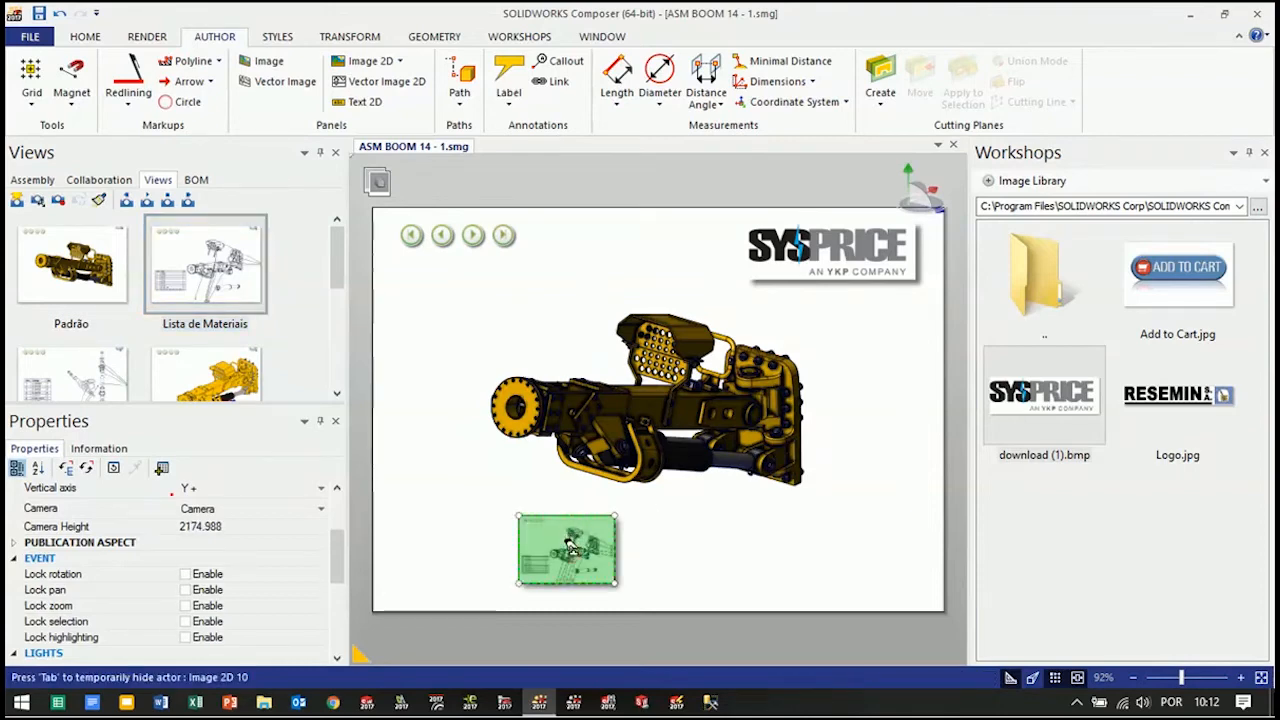
{"action": "left_click_drag", "start_coordinate": [549, 518], "coordinate": [530, 500]}
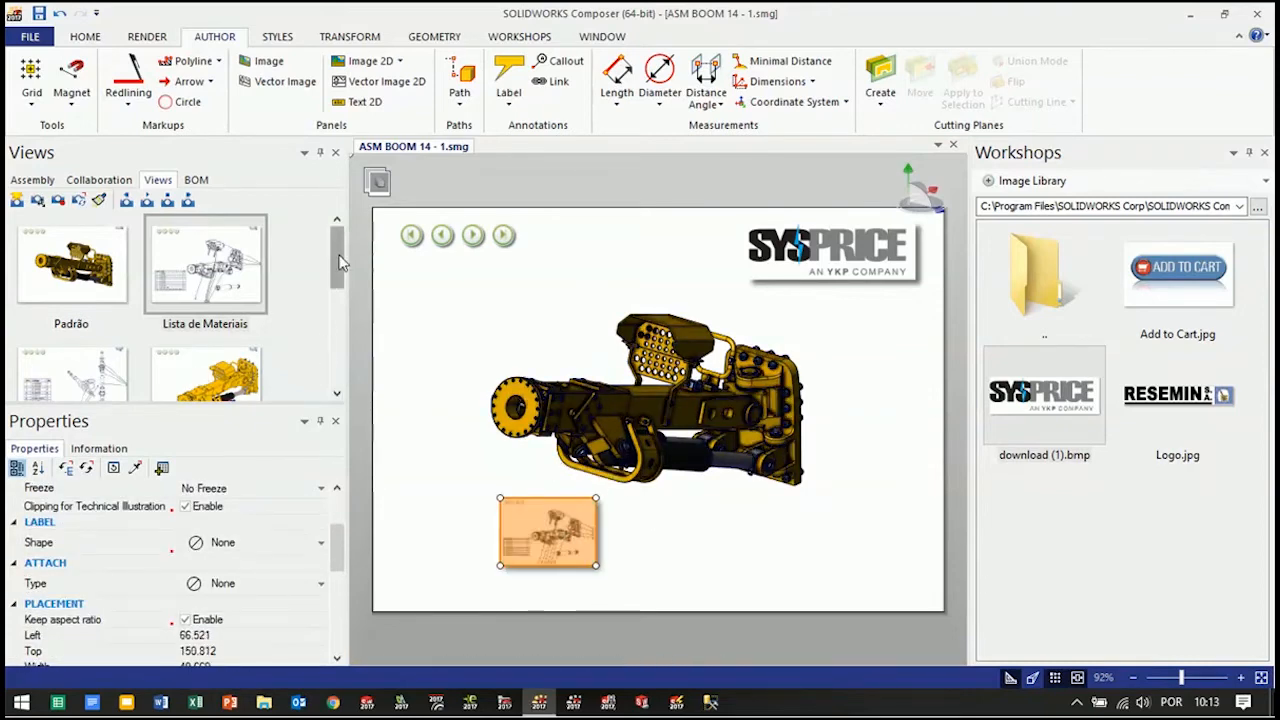
{"action": "left_click_drag", "start_coordinate": [341, 261], "coordinate": [340, 292]}
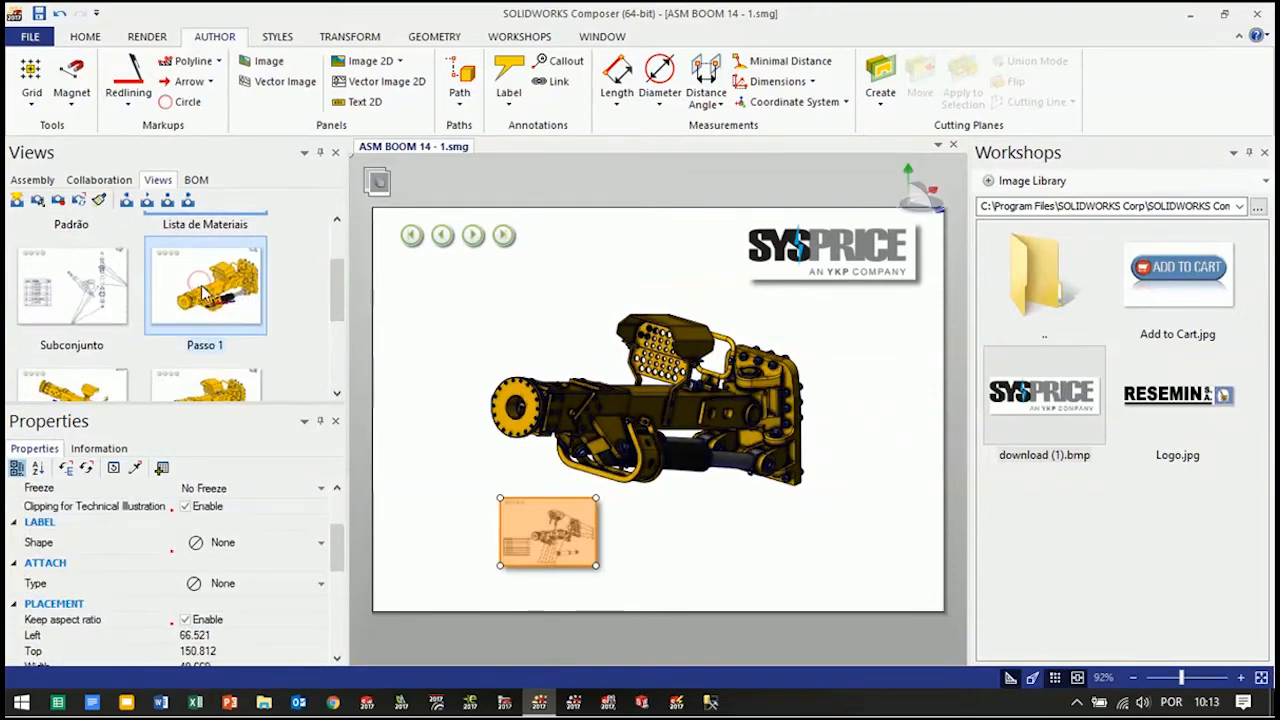
{"action": "left_click_drag", "start_coordinate": [203, 288], "coordinate": [735, 538]}
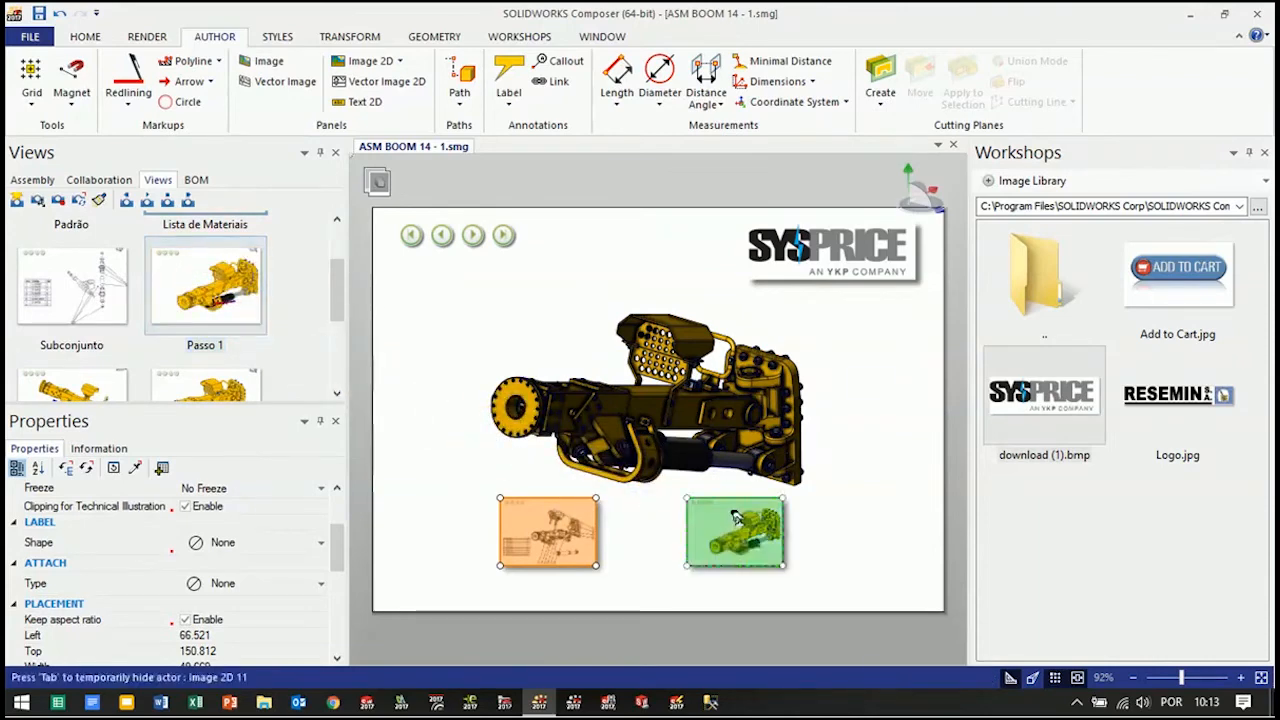
{"action": "left_click", "coordinate": [849, 542]}
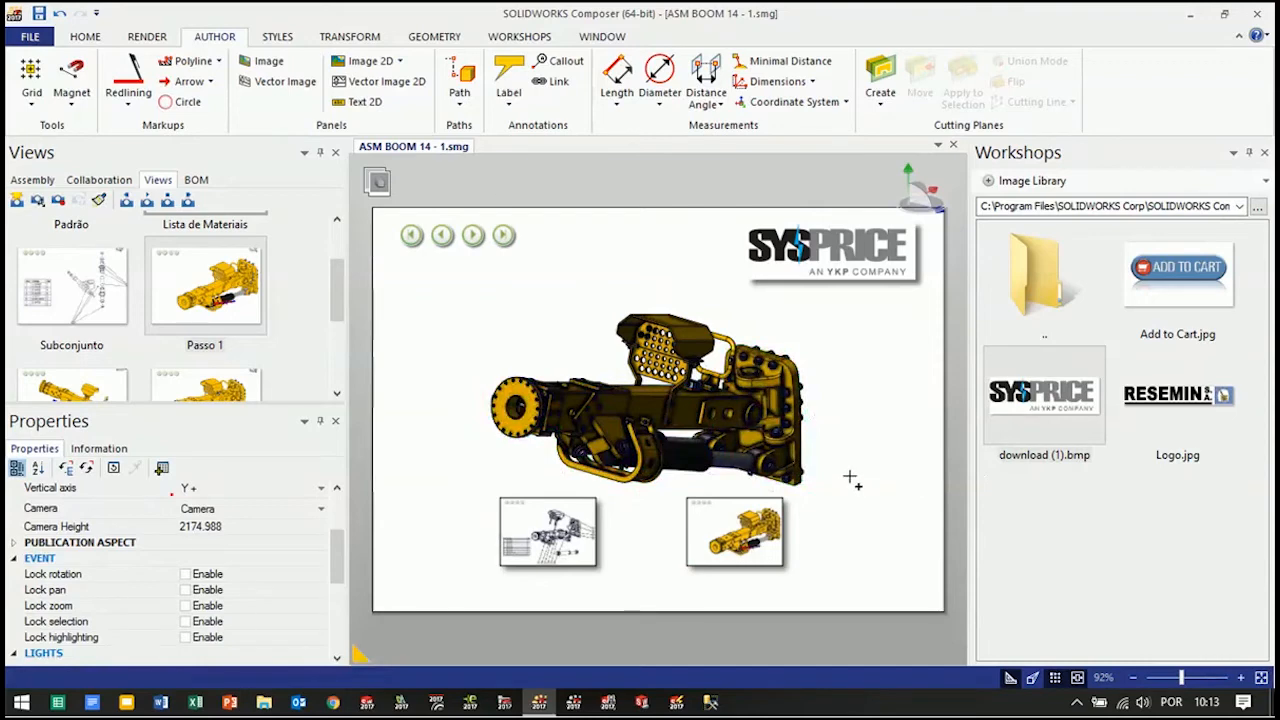
{"action": "left_click_drag", "start_coordinate": [846, 471], "coordinate": [833, 448]}
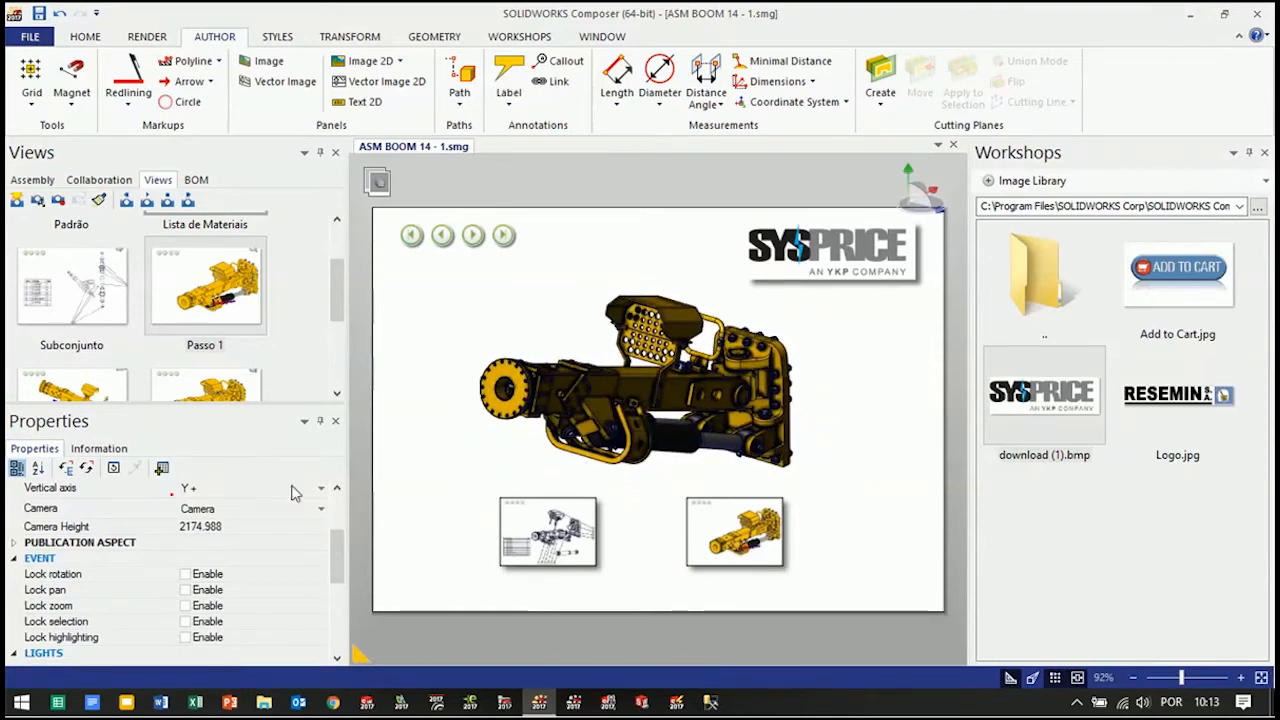
{"action": "left_click_drag", "start_coordinate": [863, 406], "coordinate": [706, 424]}
{"action": "middle_click_drag", "start_coordinate": [772, 448], "coordinate": [810, 437]}
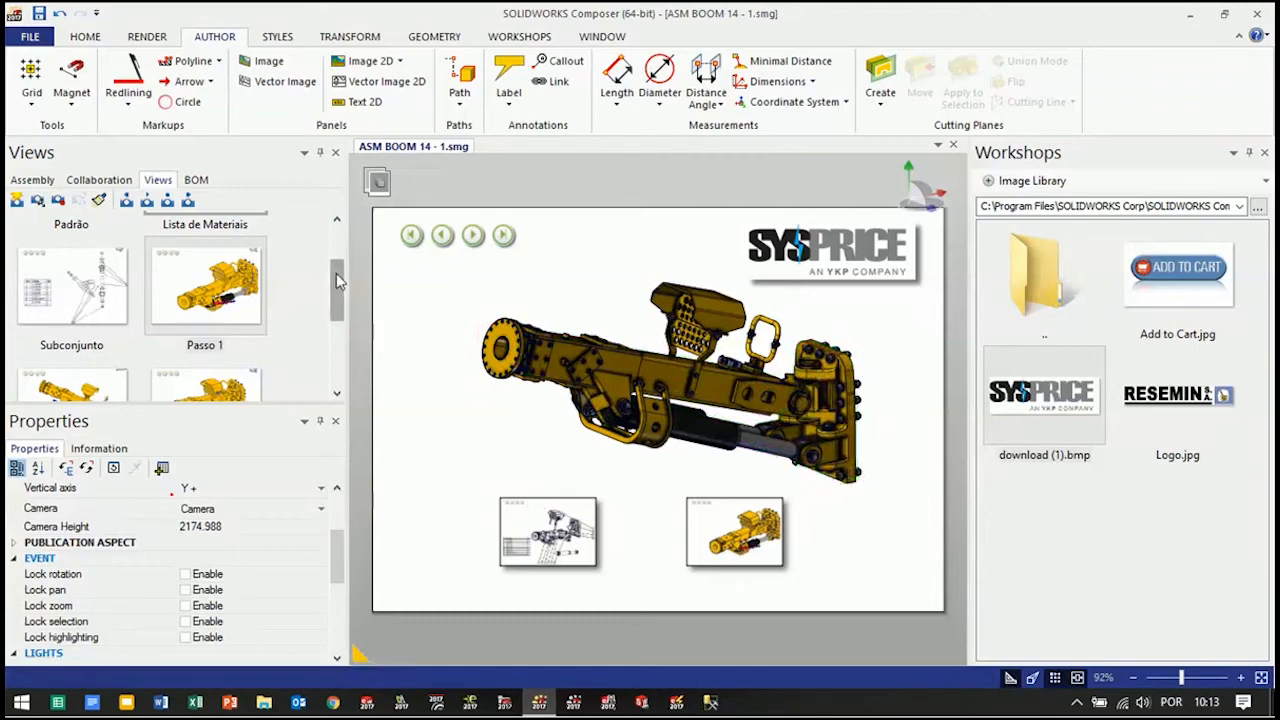
{"action": "scroll", "coordinate": [336, 280], "scroll_direction": "down", "scroll_amount": 3}
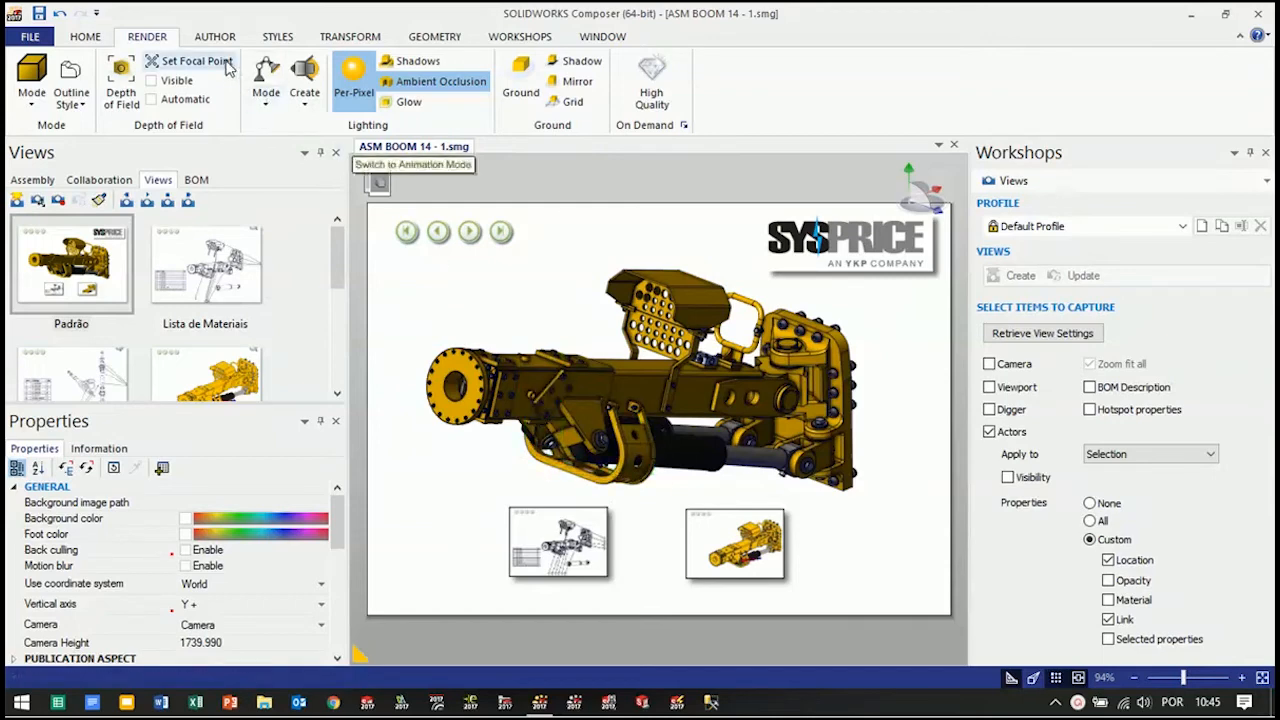
Set the render mode to Smooth and update the Padrão view with it
{"action": "left_click", "coordinate": [33, 100]}
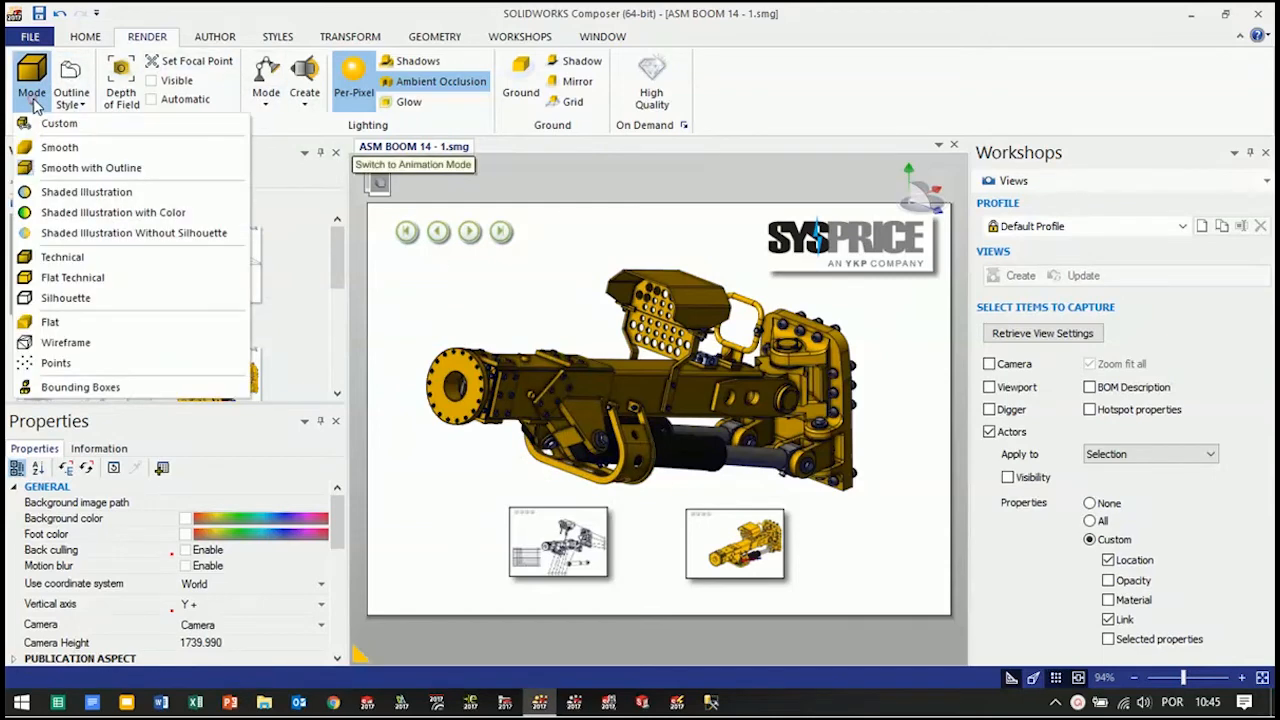
{"action": "left_click", "coordinate": [50, 150]}
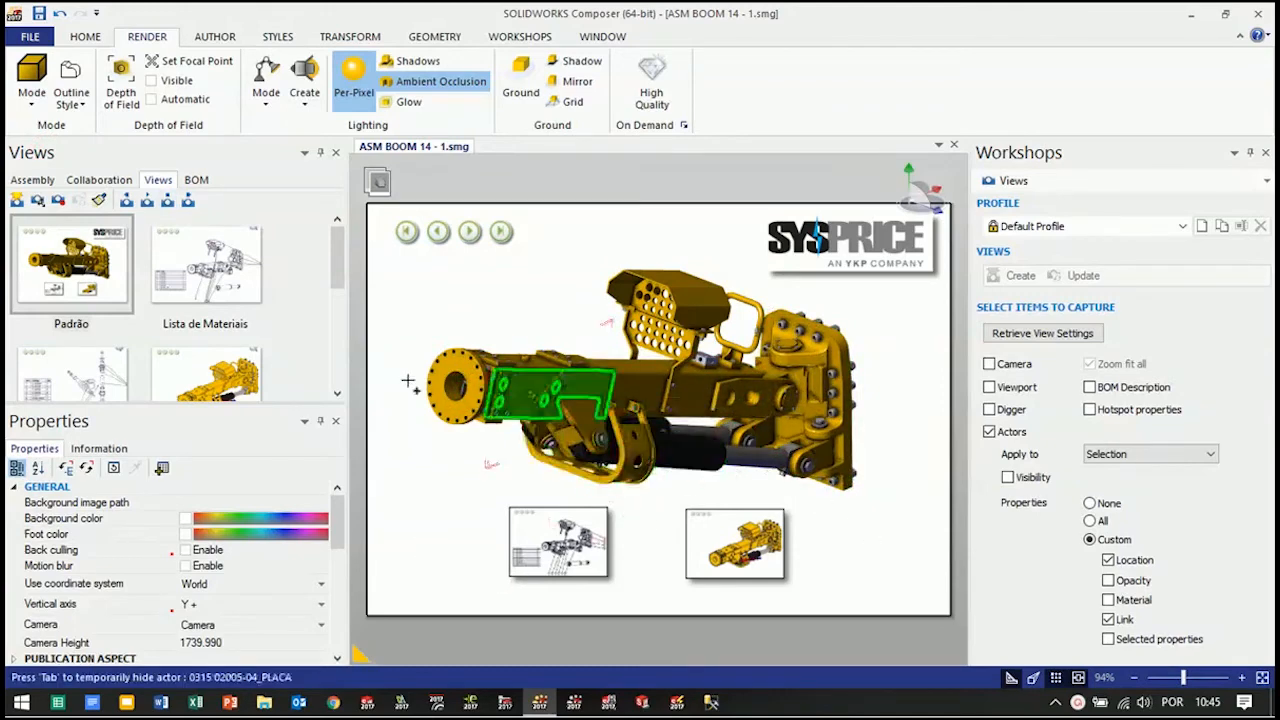
{"action": "left_click", "coordinate": [57, 200]}
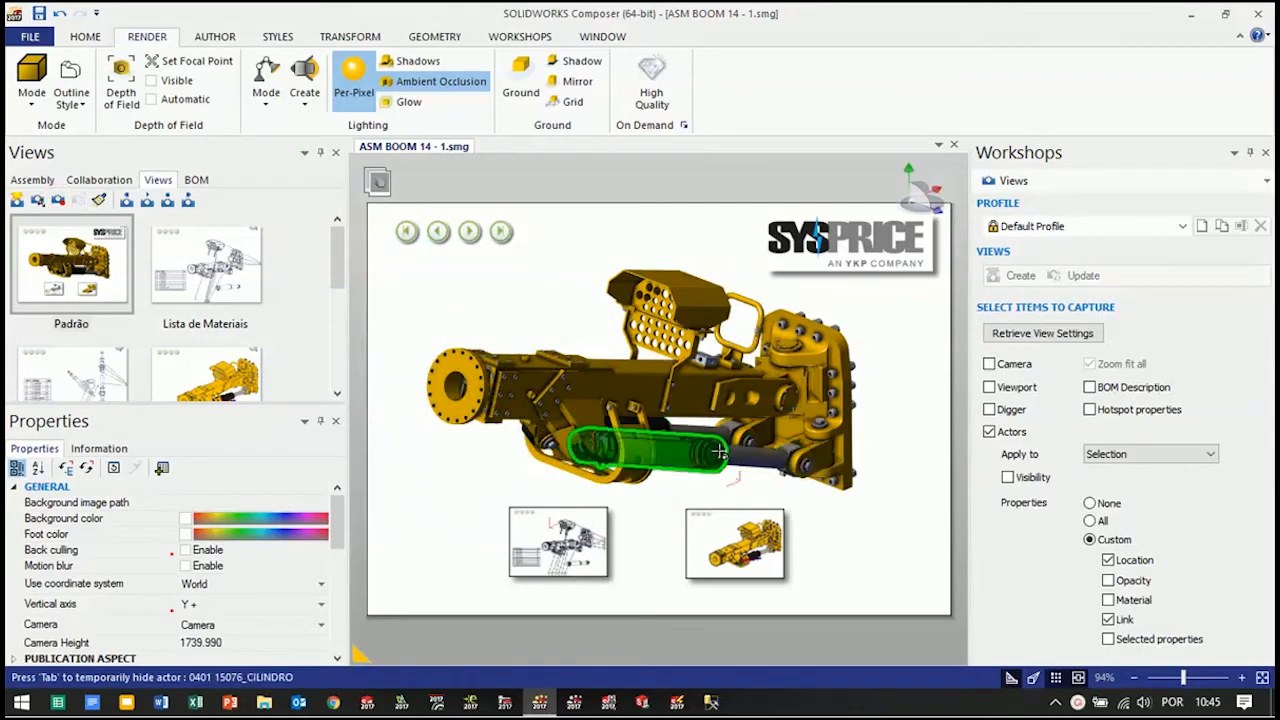
Move the round end flange outward, away from the front end of the boom
{"action": "middle_click_drag", "start_coordinate": [607, 355], "coordinate": [807, 435]}
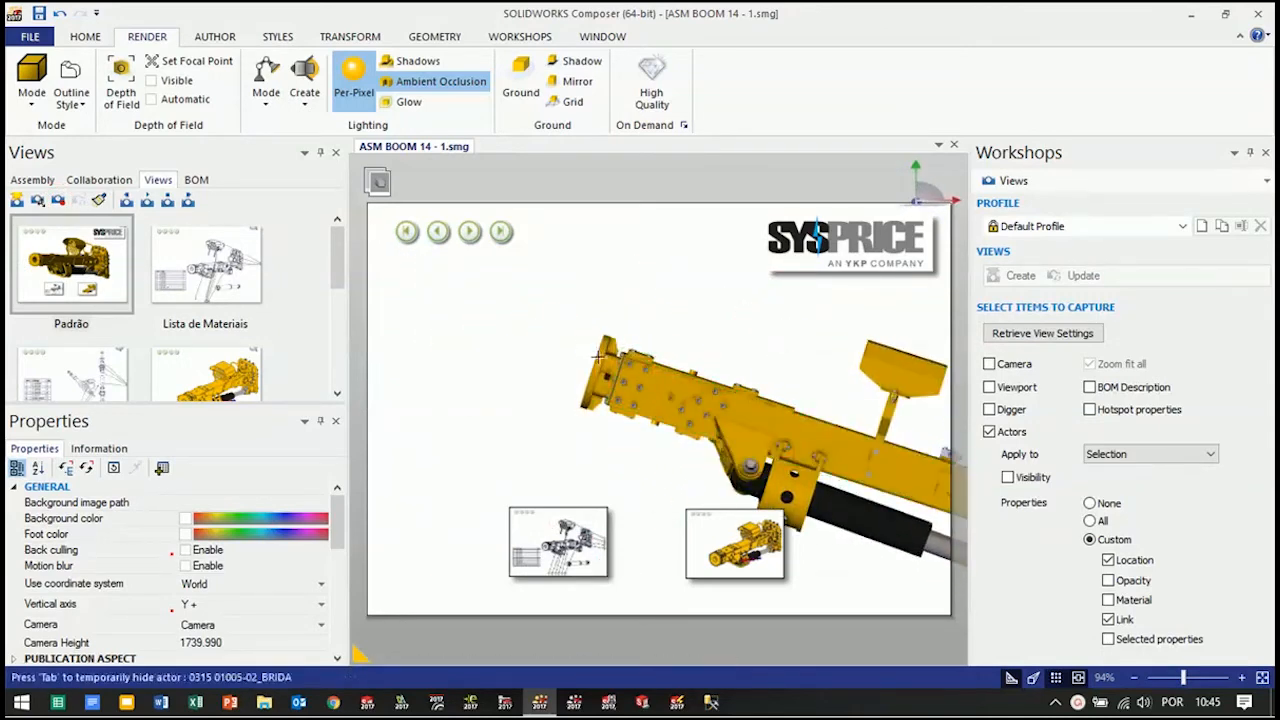
{"action": "left_click", "coordinate": [592, 350]}
{"action": "left_click_drag", "start_coordinate": [513, 347], "coordinate": [351, 299]}
{"action": "right_click_drag", "start_coordinate": [527, 418], "coordinate": [598, 410]}
{"action": "scroll", "coordinate": [598, 405], "scroll_direction": "up", "scroll_amount": 5}
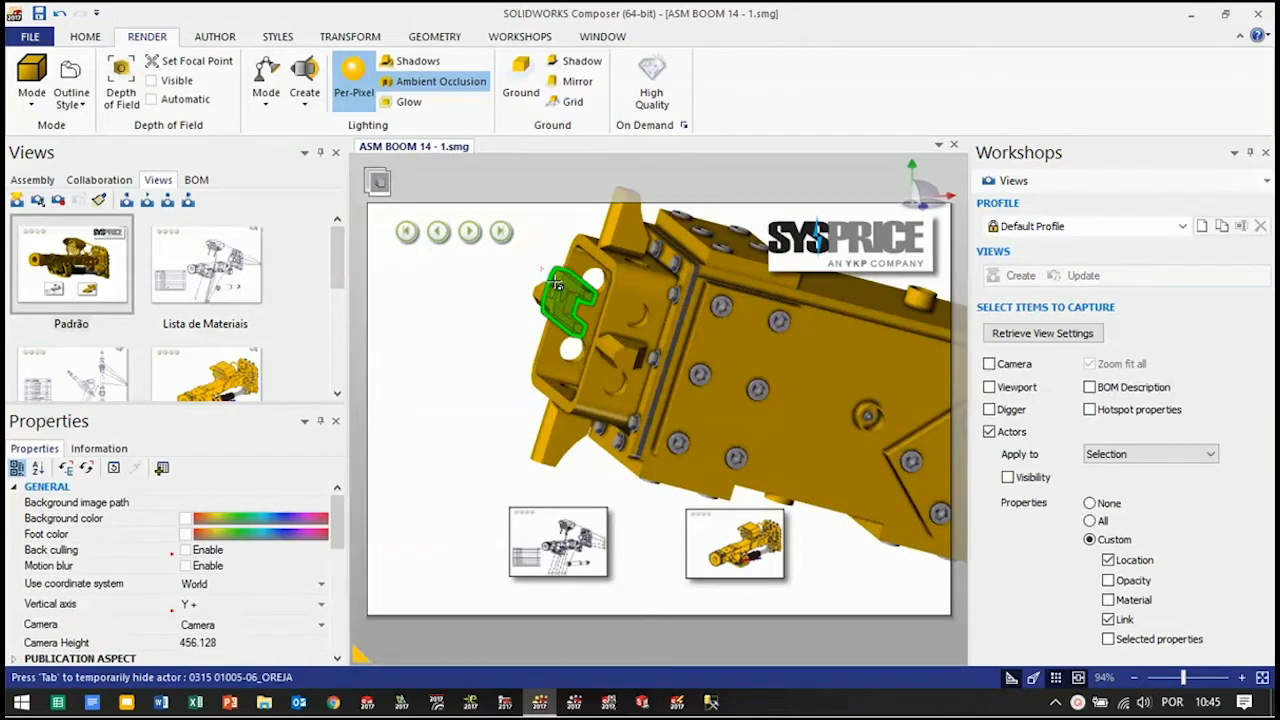
Select the lugs, gussets and inner square tube at the boom's front and align them with the displaced end flange
{"action": "left_click", "coordinate": [557, 285]}
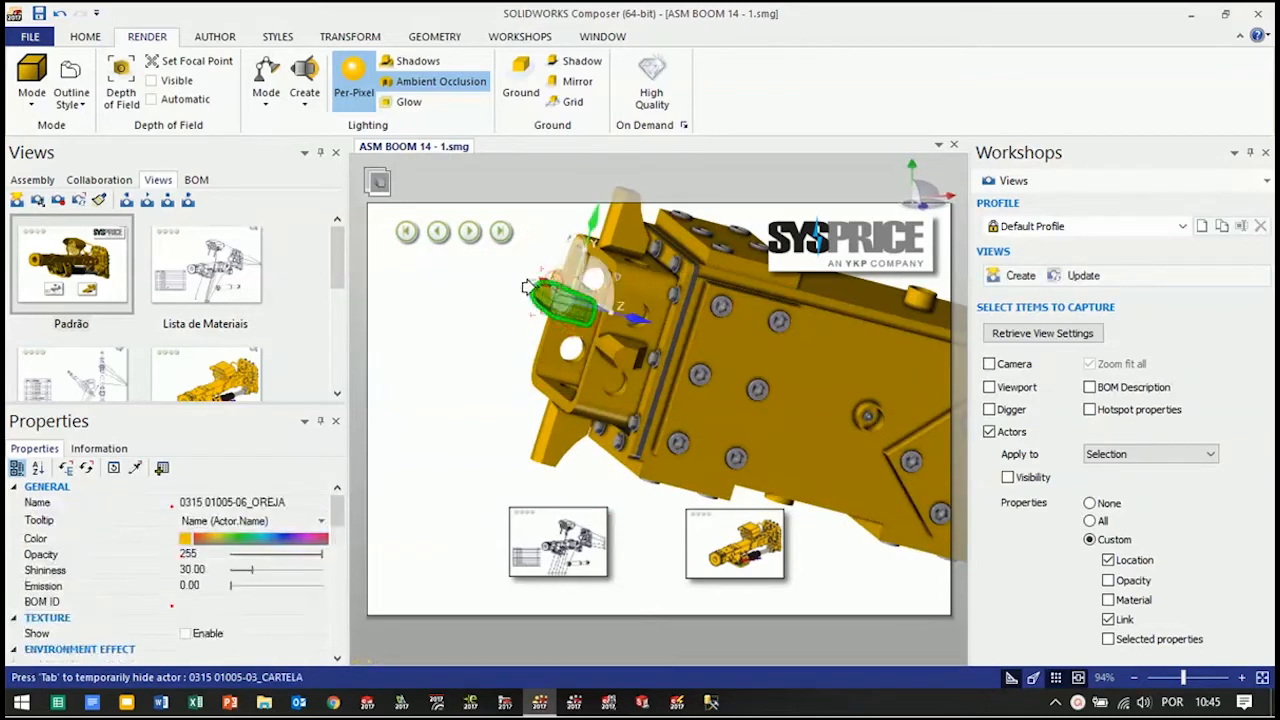
{"action": "left_click", "coordinate": [645, 362]}
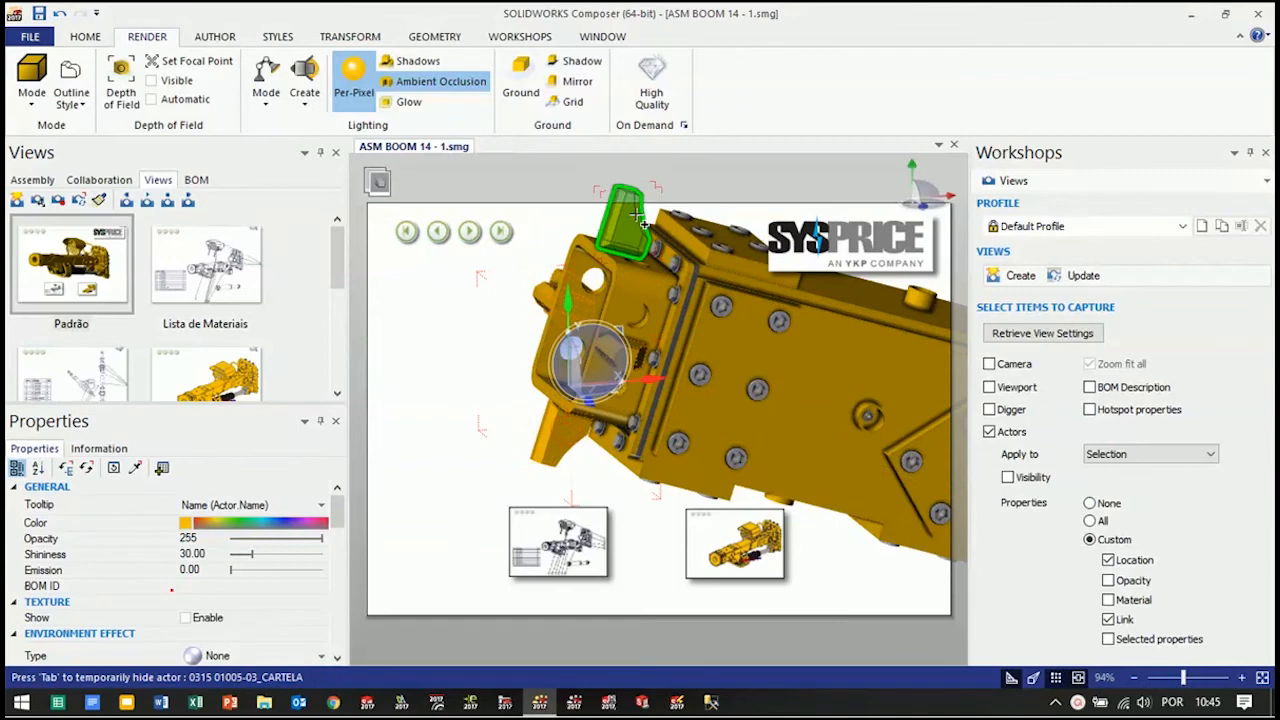
{"action": "left_click", "coordinate": [637, 215], "text": "ctrl"}
{"action": "left_click", "coordinate": [586, 392], "text": "ctrl"}
{"action": "scroll", "coordinate": [518, 392], "scroll_direction": "down", "scroll_amount": 4}
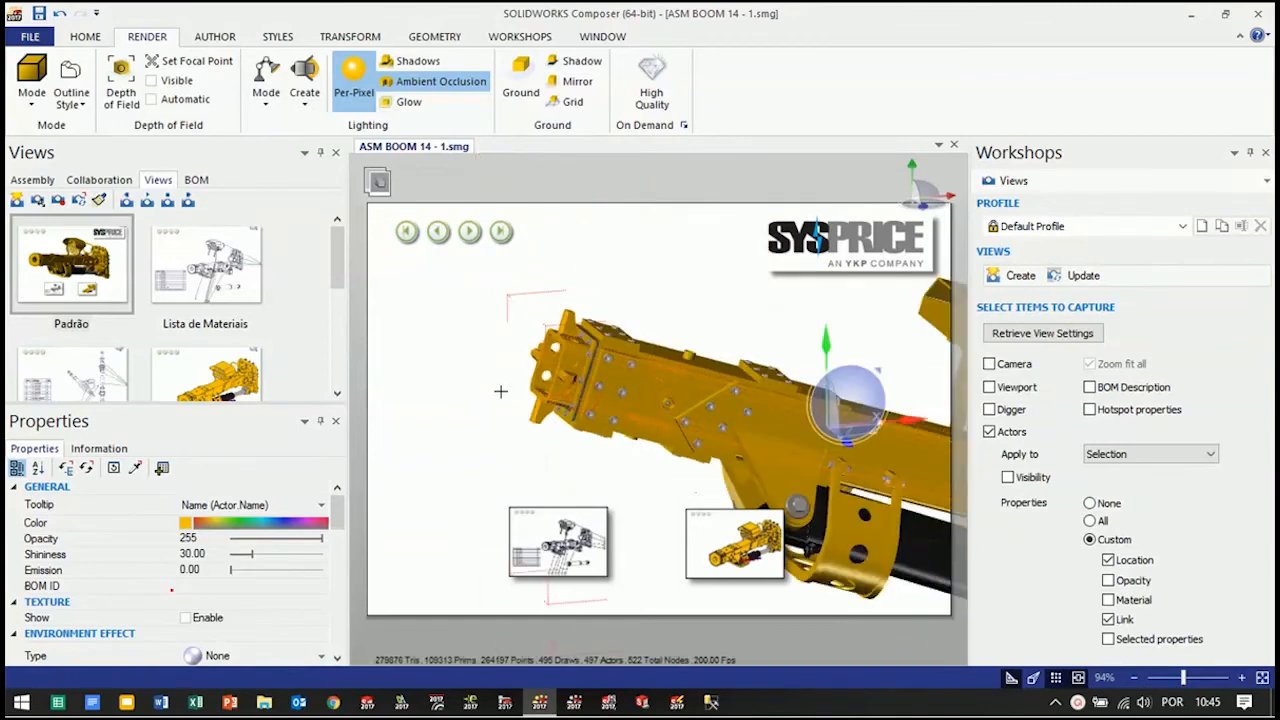
{"action": "scroll", "coordinate": [519, 380], "scroll_direction": "down", "scroll_amount": 3}
{"action": "right_click", "coordinate": [528, 280]}
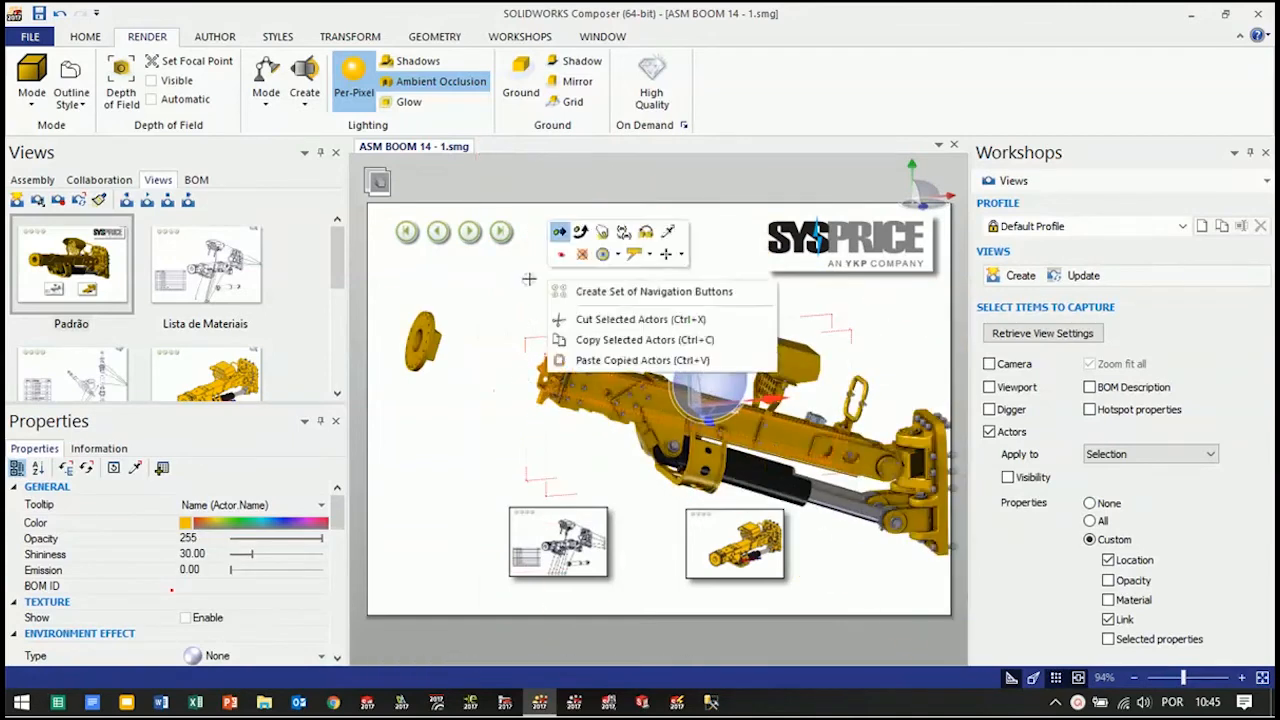
{"action": "left_click", "coordinate": [622, 235]}
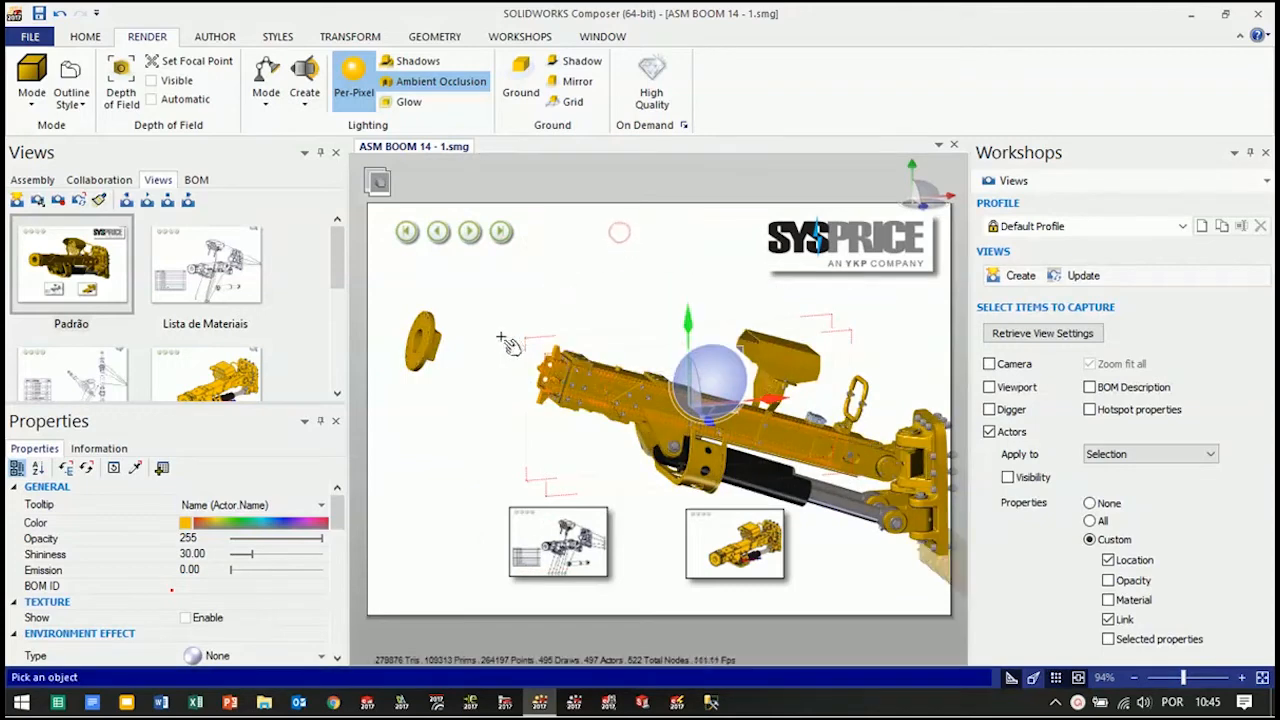
{"action": "left_click", "coordinate": [431, 344]}
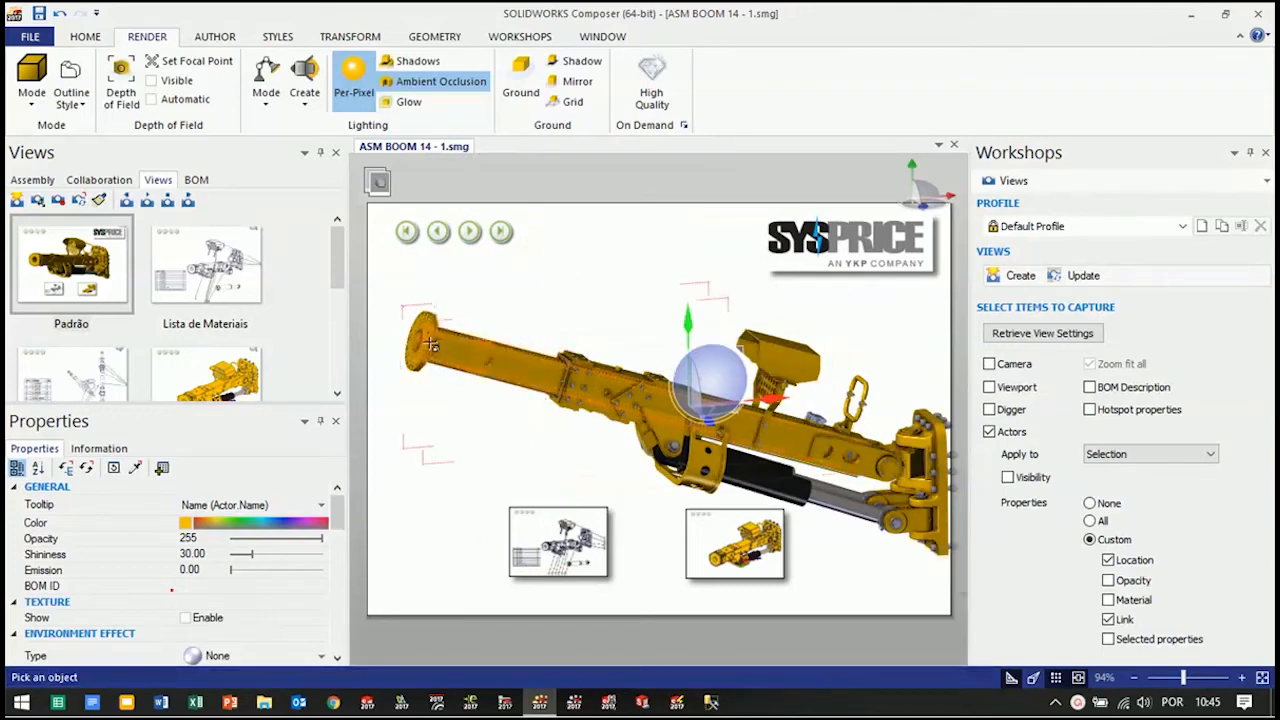
Add the end flange to the selected tube section and create a custom view capturing the selected actors' location and link
{"action": "left_click", "coordinate": [567, 283]}
{"action": "right_click_drag", "start_coordinate": [567, 283], "coordinate": [580, 341]}
{"action": "scroll", "coordinate": [580, 341], "scroll_direction": "down", "scroll_amount": 1}
{"action": "left_click_drag", "start_coordinate": [415, 284], "coordinate": [504, 384]}
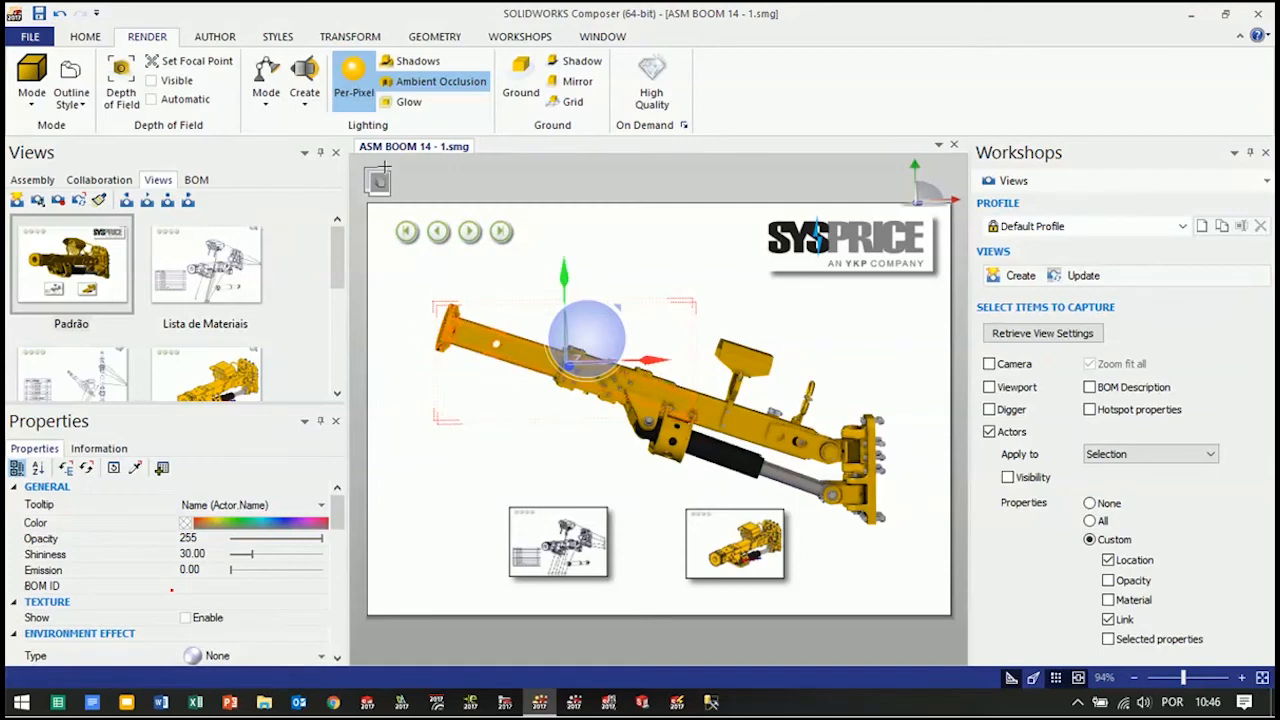
{"action": "left_click", "coordinate": [519, 38]}
{"action": "left_click", "coordinate": [296, 86]}
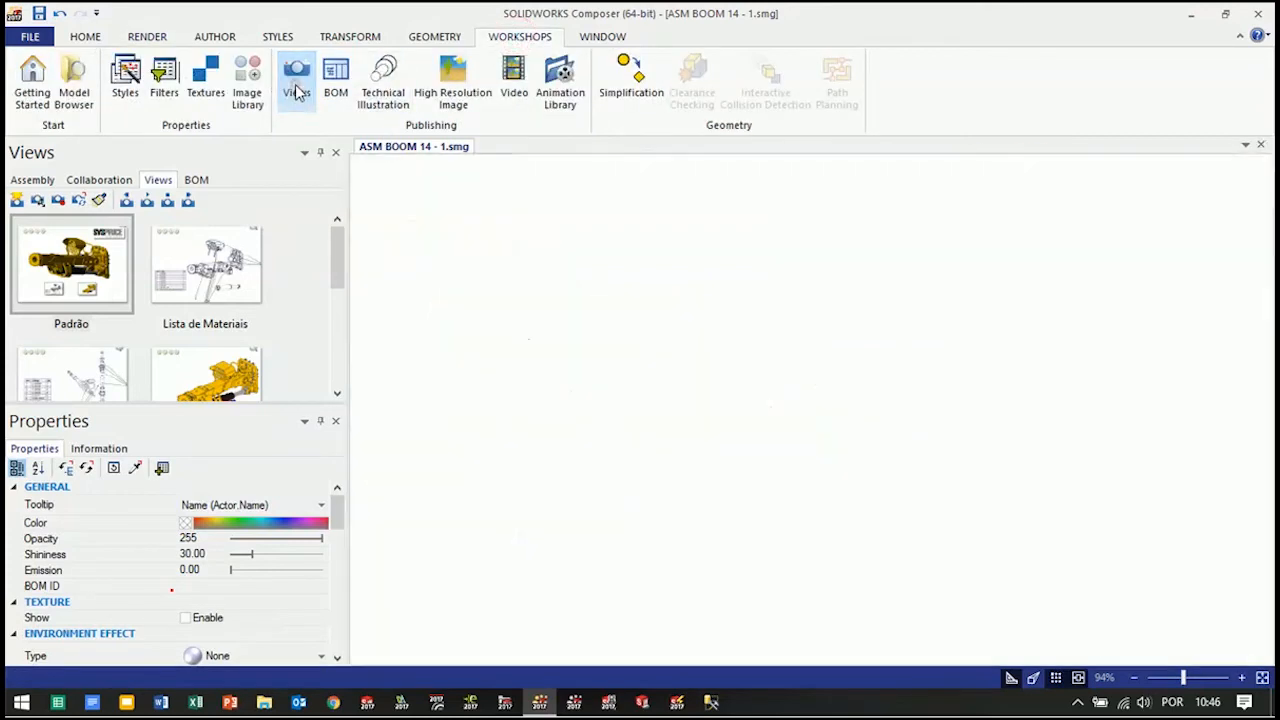
{"action": "left_click", "coordinate": [296, 90]}
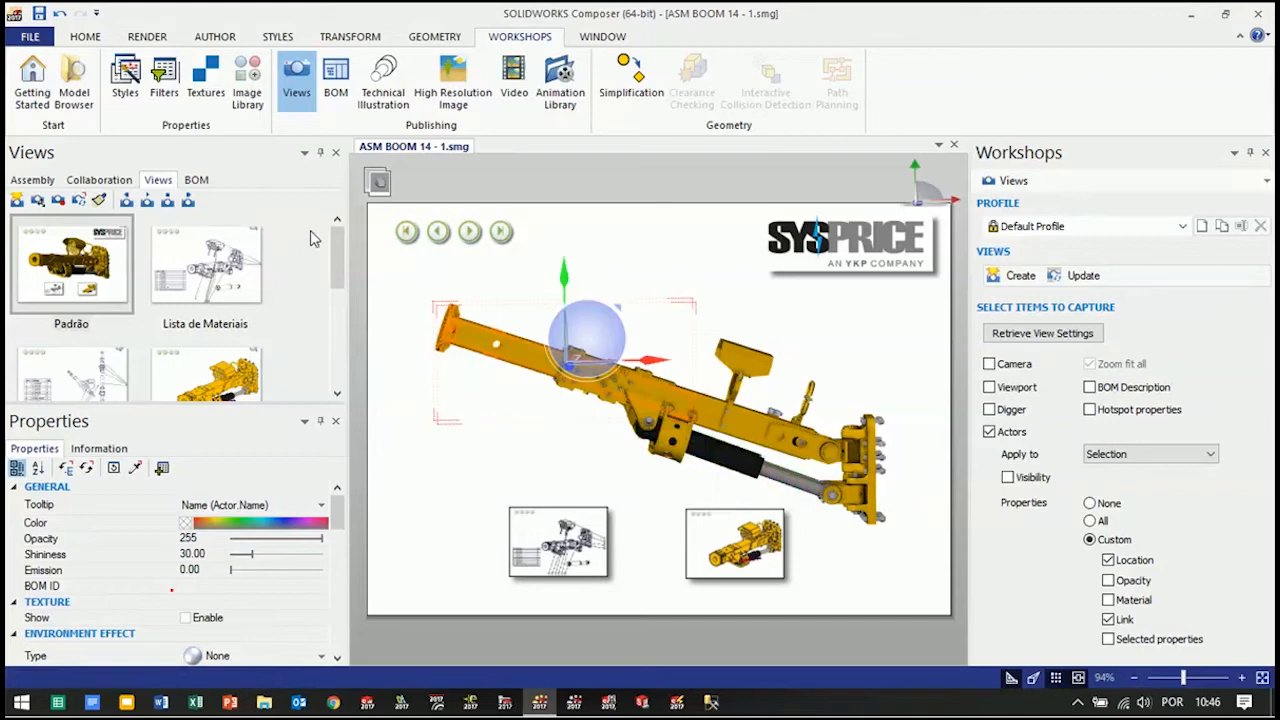
{"action": "scroll", "coordinate": [337, 258], "scroll_direction": "down", "scroll_amount": 5}
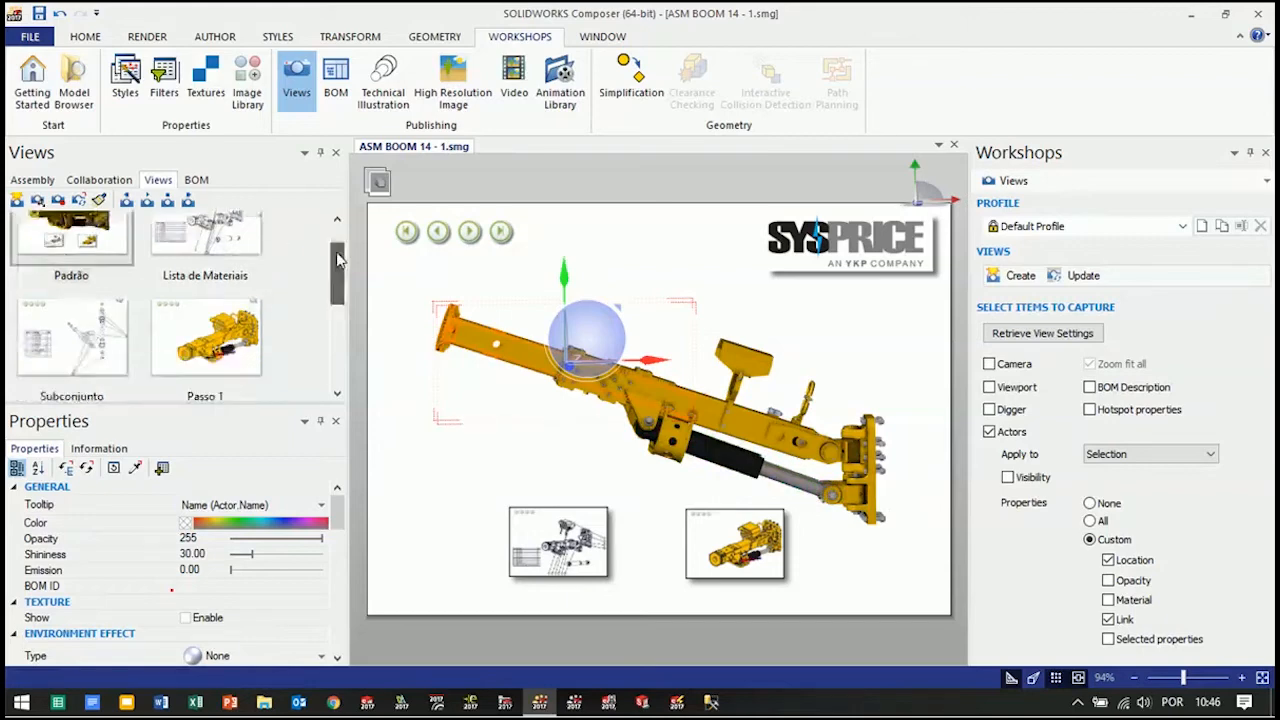
{"action": "left_click", "coordinate": [1018, 277]}
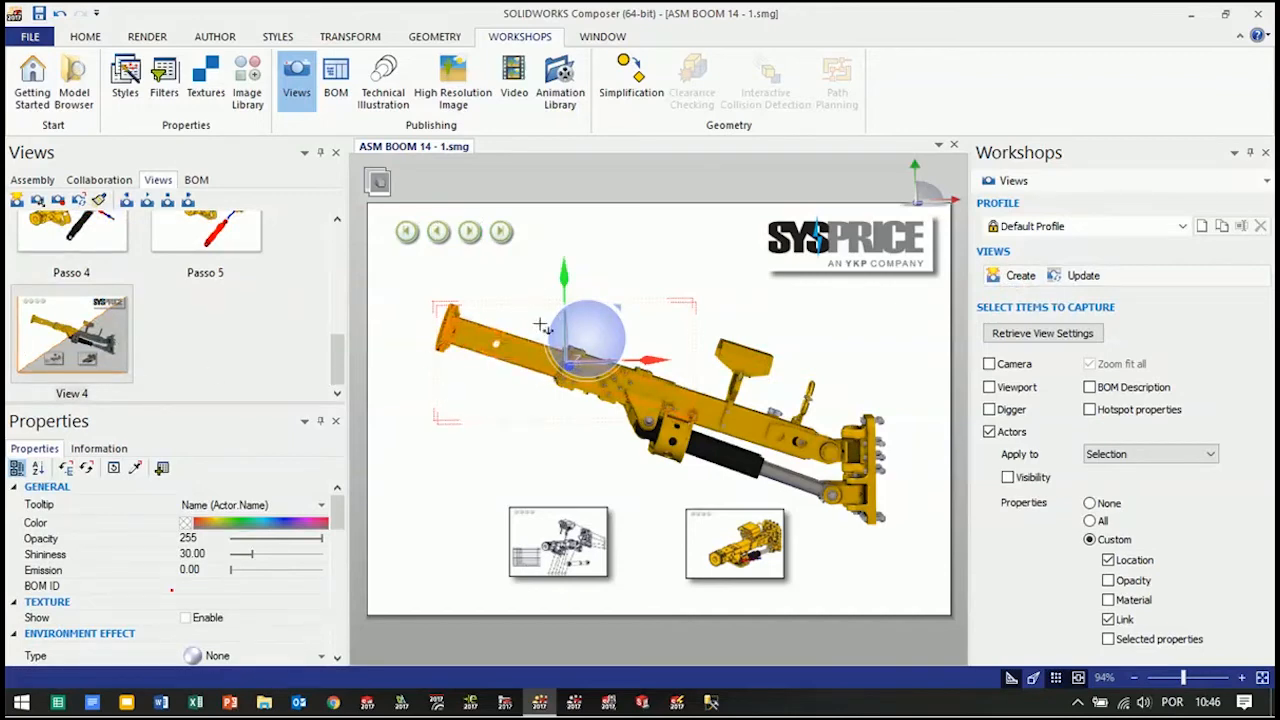
Rename the new custom view as Estender
{"action": "left_click", "coordinate": [72, 393]}
{"action": "left_click", "coordinate": [72, 393]}
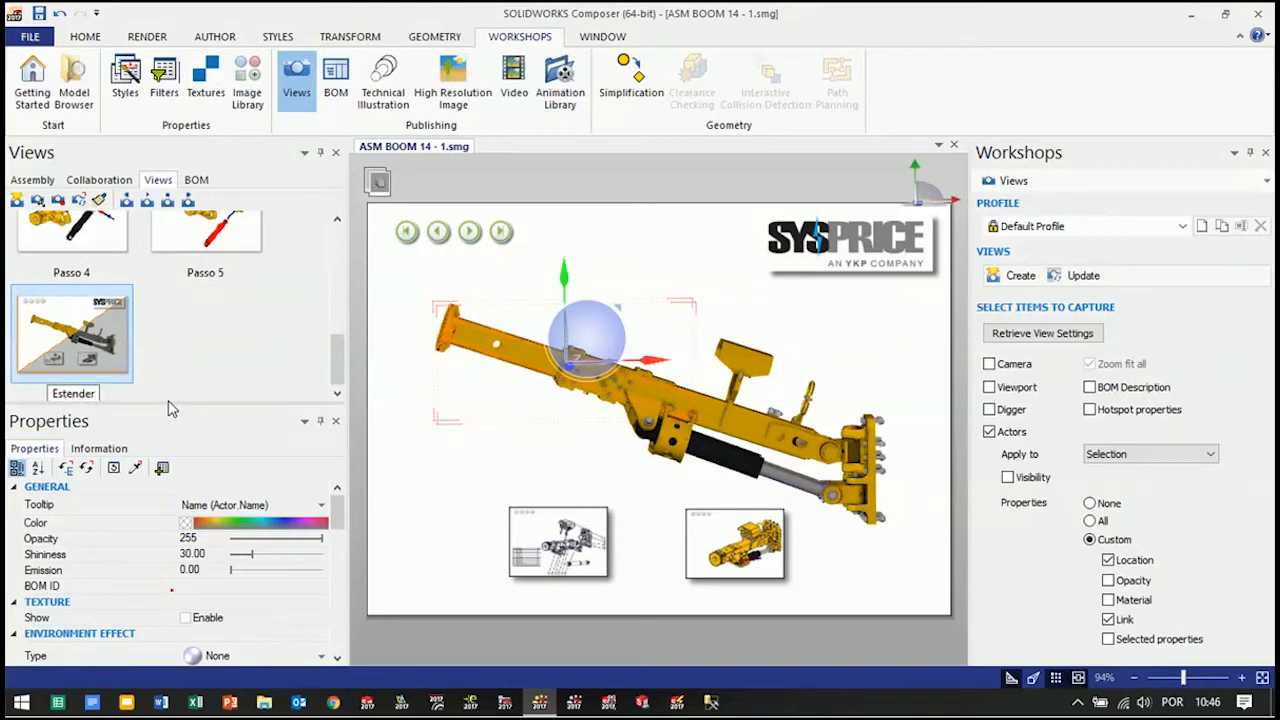
{"action": "key", "text": "Return"}
{"action": "left_click", "coordinate": [199, 372]}
Slide the selected flange and inner tube section back into the boom along the tube's axis
{"action": "left_click_drag", "start_coordinate": [383, 388], "coordinate": [511, 438]}
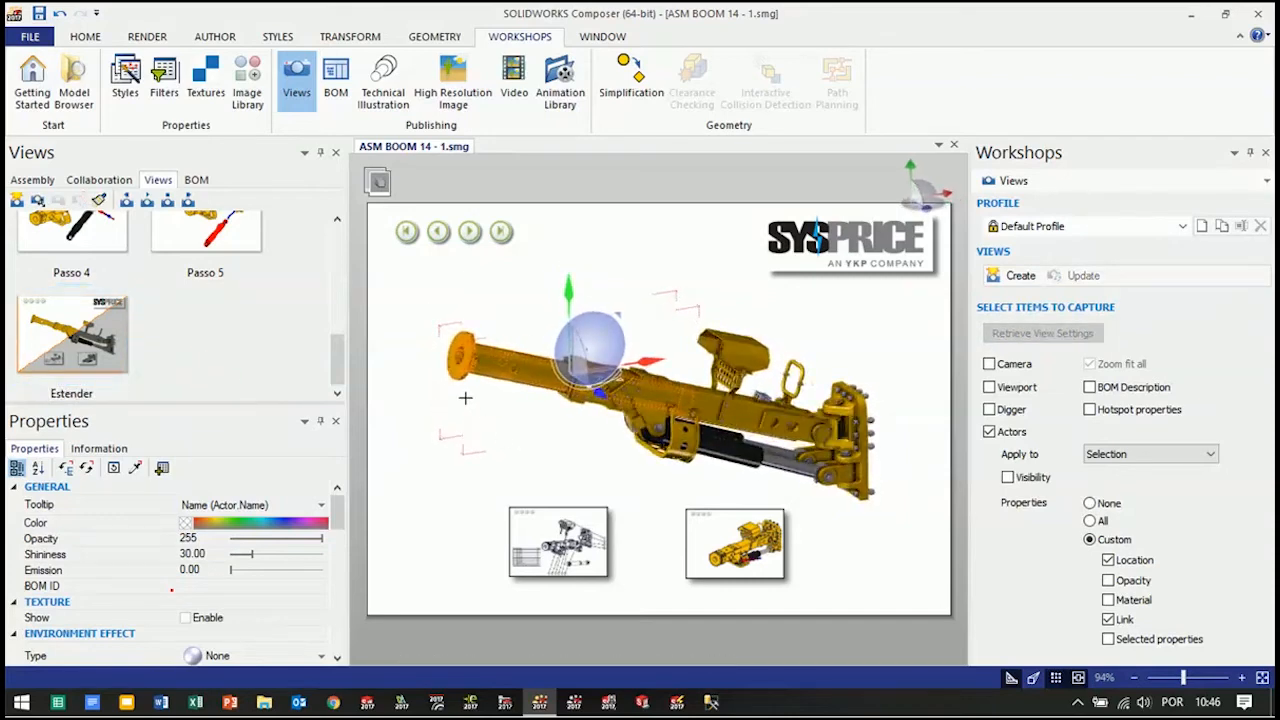
{"action": "key", "text": "alt"}
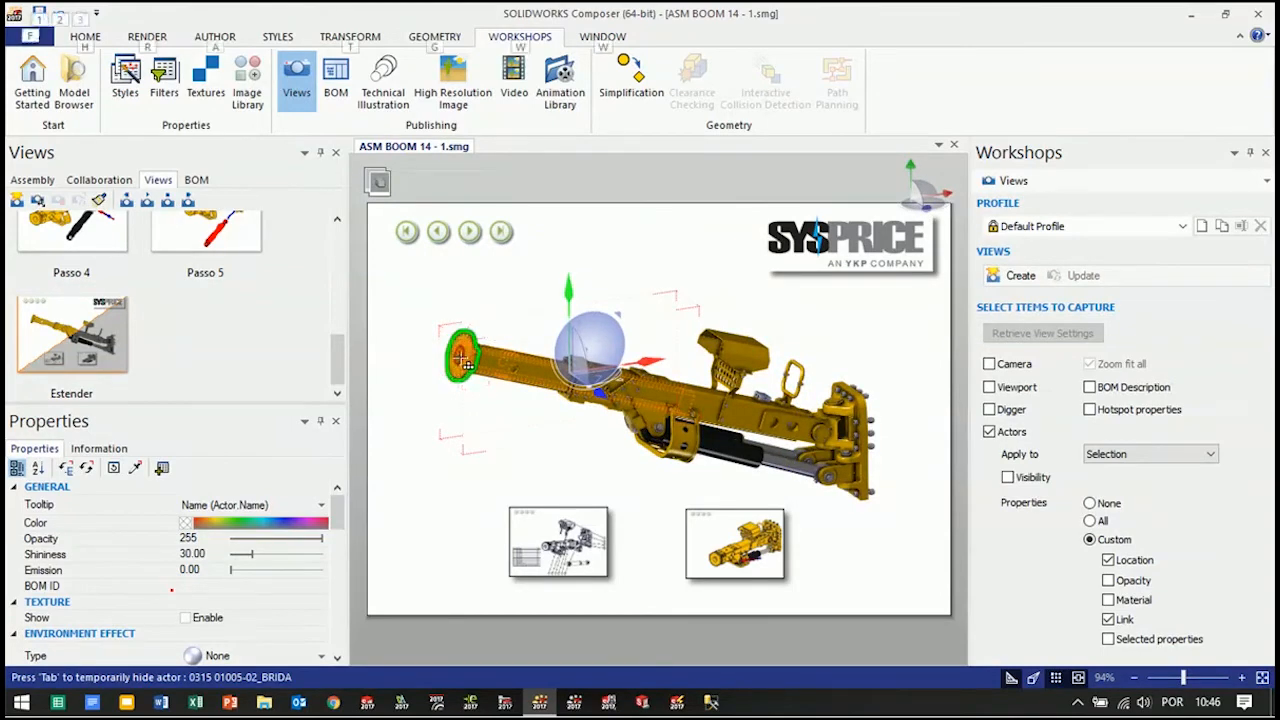
{"action": "scroll", "coordinate": [481, 367], "scroll_direction": "up", "scroll_amount": 3}
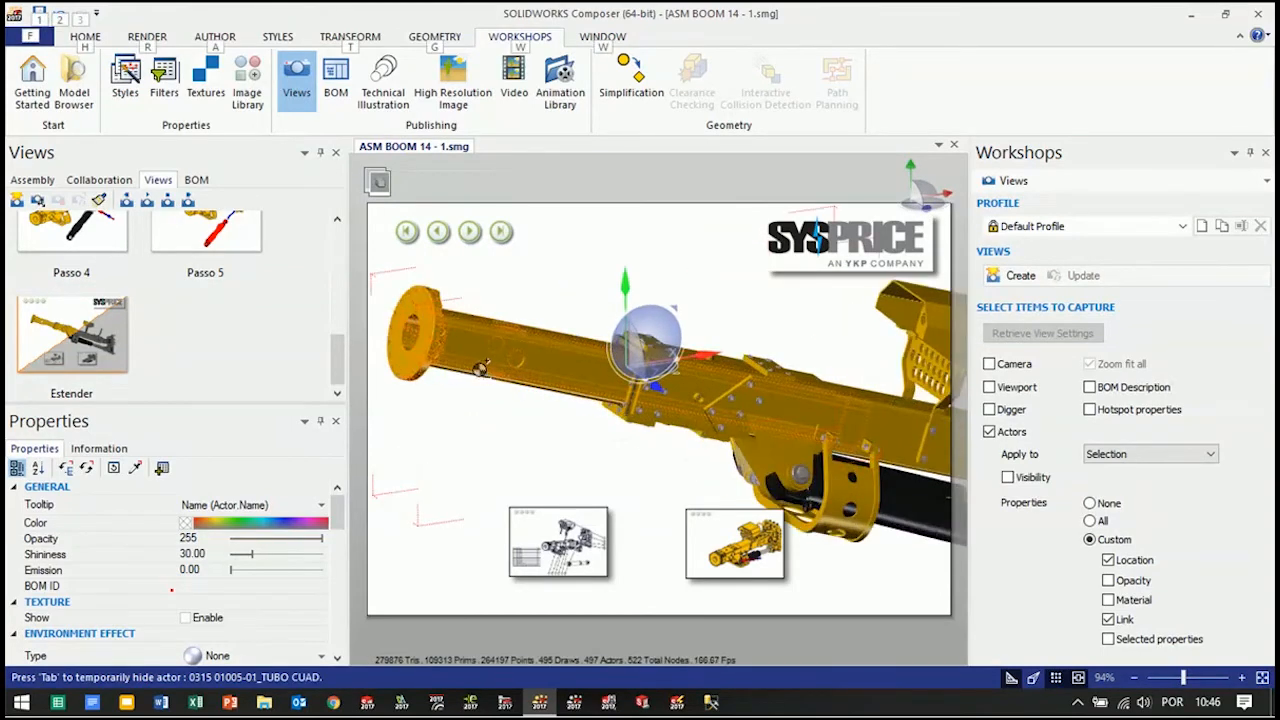
{"action": "left_click_drag", "start_coordinate": [421, 328], "coordinate": [597, 370], "text": "alt"}
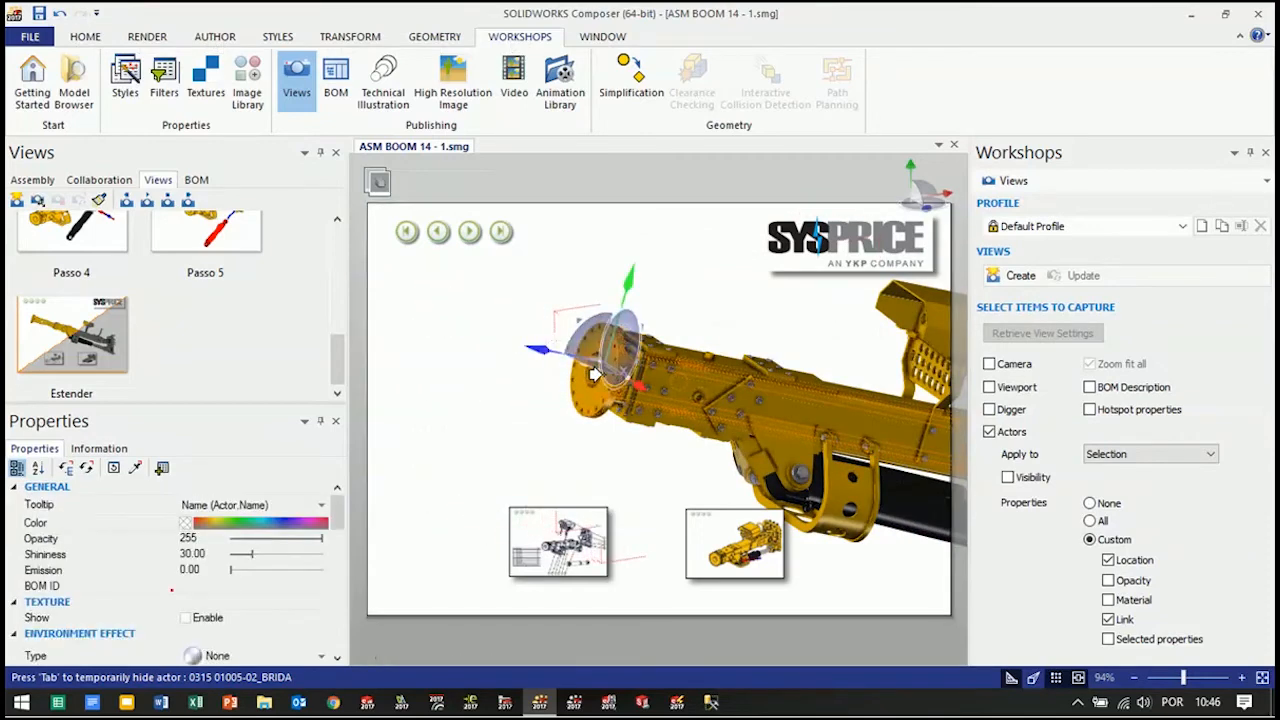
Create a custom view capturing the retracted boom parts' location and link, and rename it Recolher
{"action": "left_click", "coordinate": [1007, 283]}
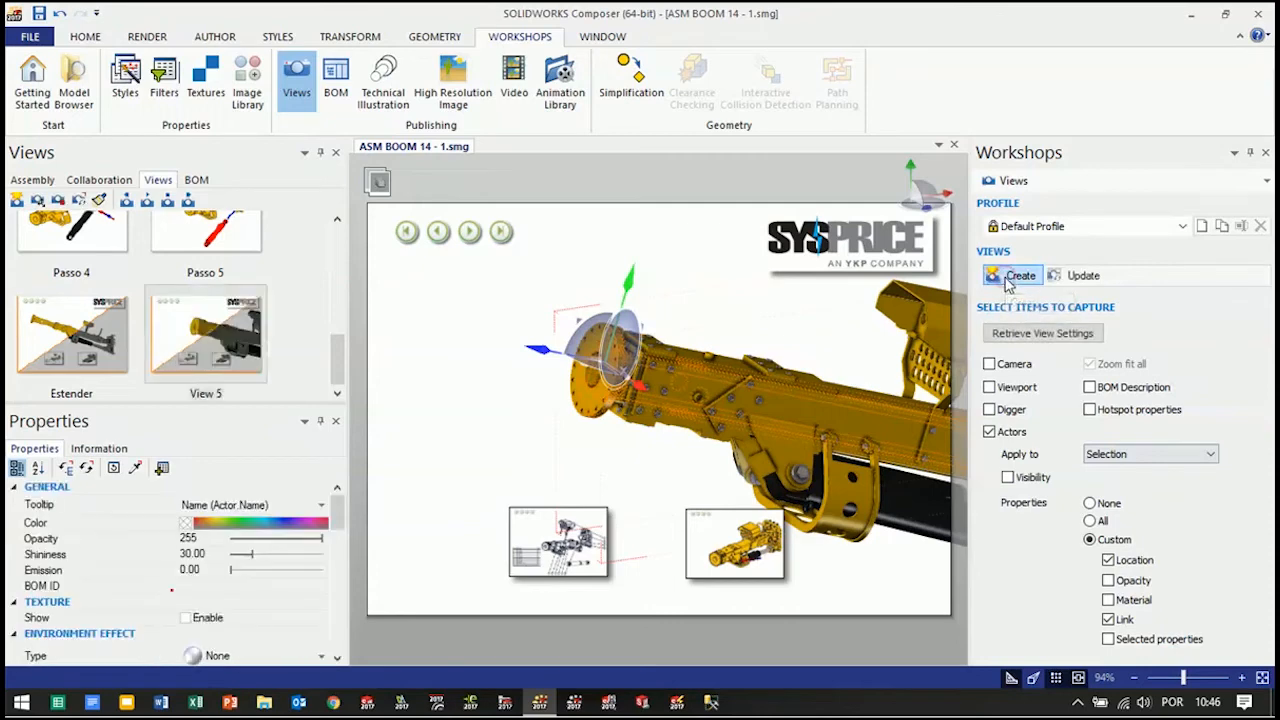
{"action": "left_click", "coordinate": [212, 396]}
{"action": "left_click", "coordinate": [207, 394]}
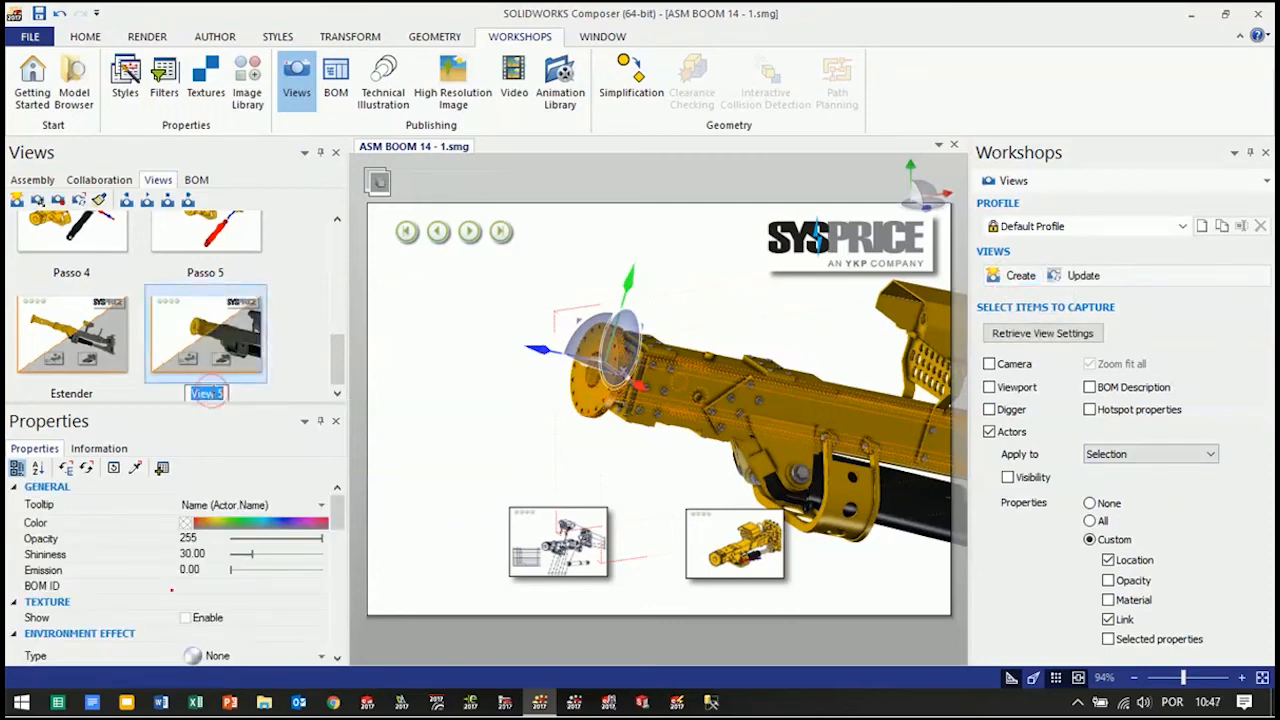
{"action": "type", "text": "Recolher"}
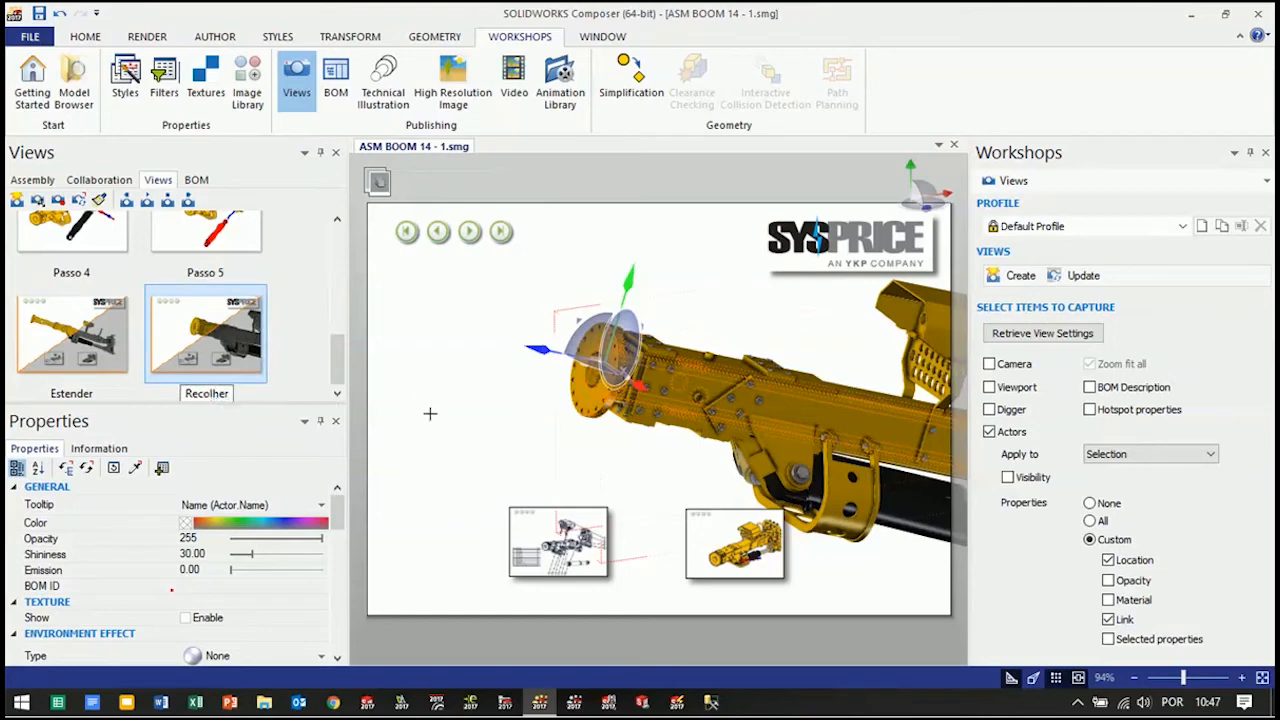
{"action": "left_click", "coordinate": [285, 373]}
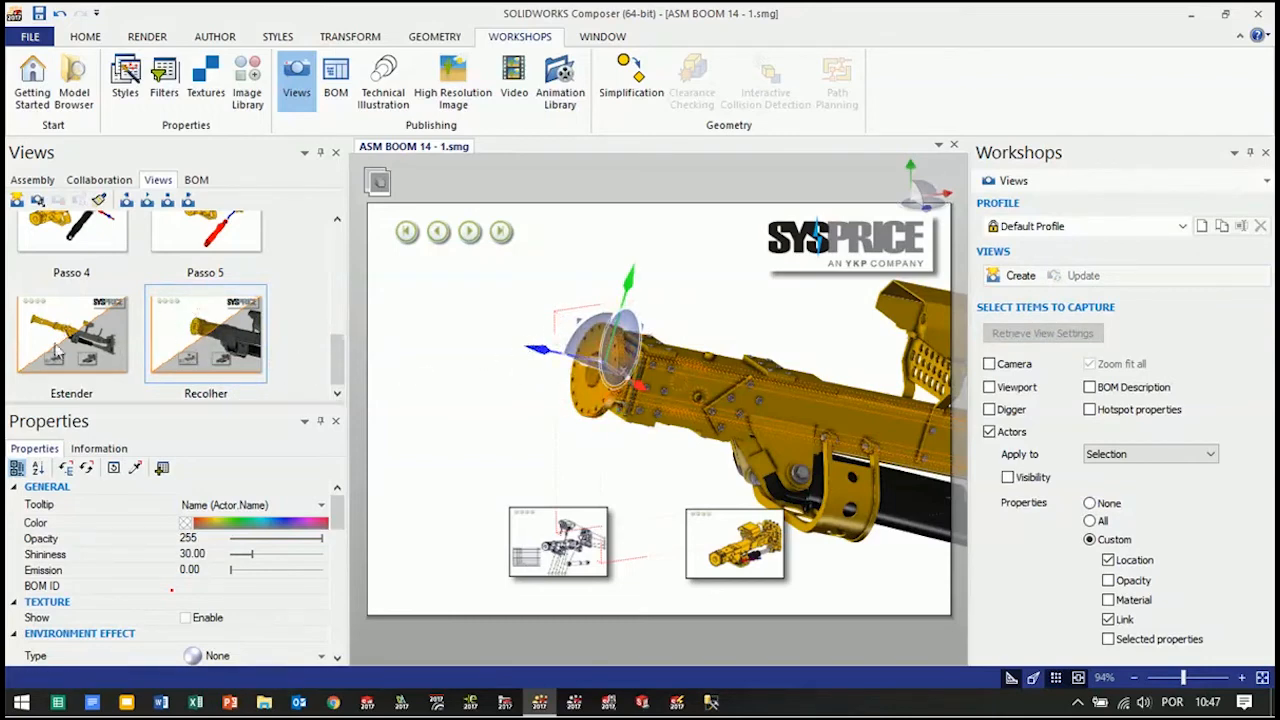
Point the link of the selected flange and inner tube parts to the Estender view
{"action": "left_click_drag", "start_coordinate": [343, 497], "coordinate": [342, 577]}
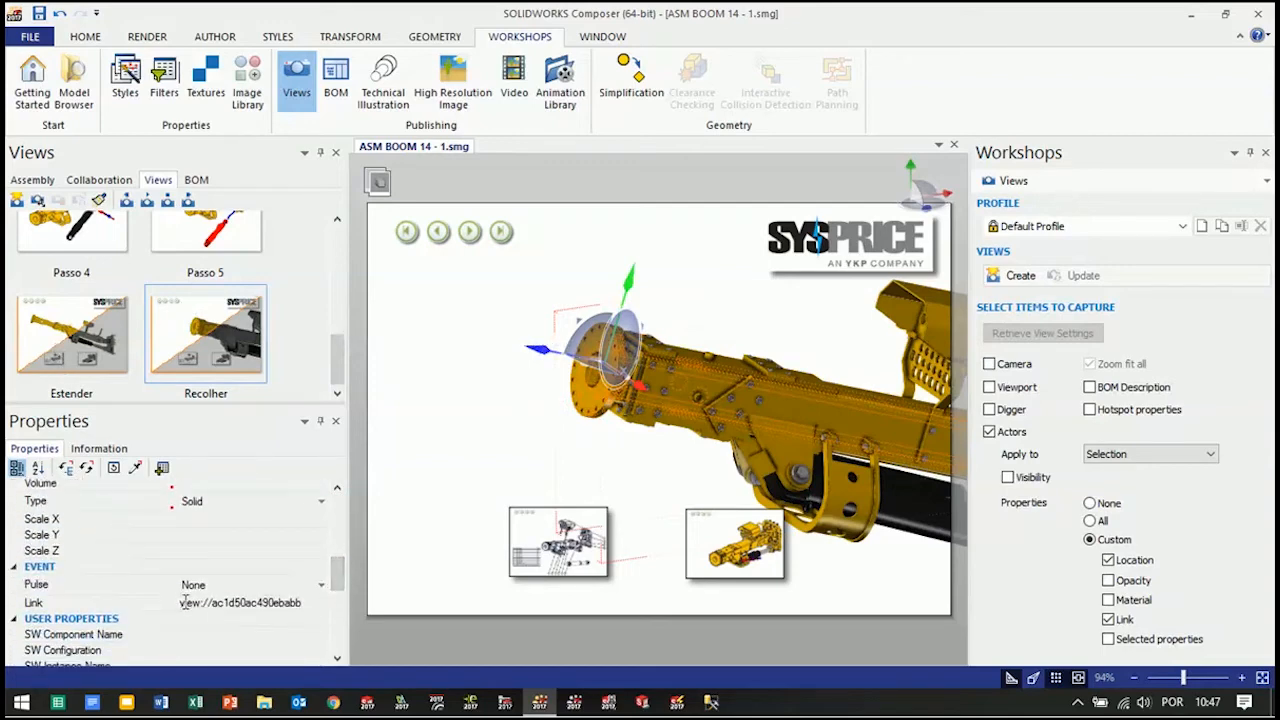
{"action": "left_click", "coordinate": [281, 600]}
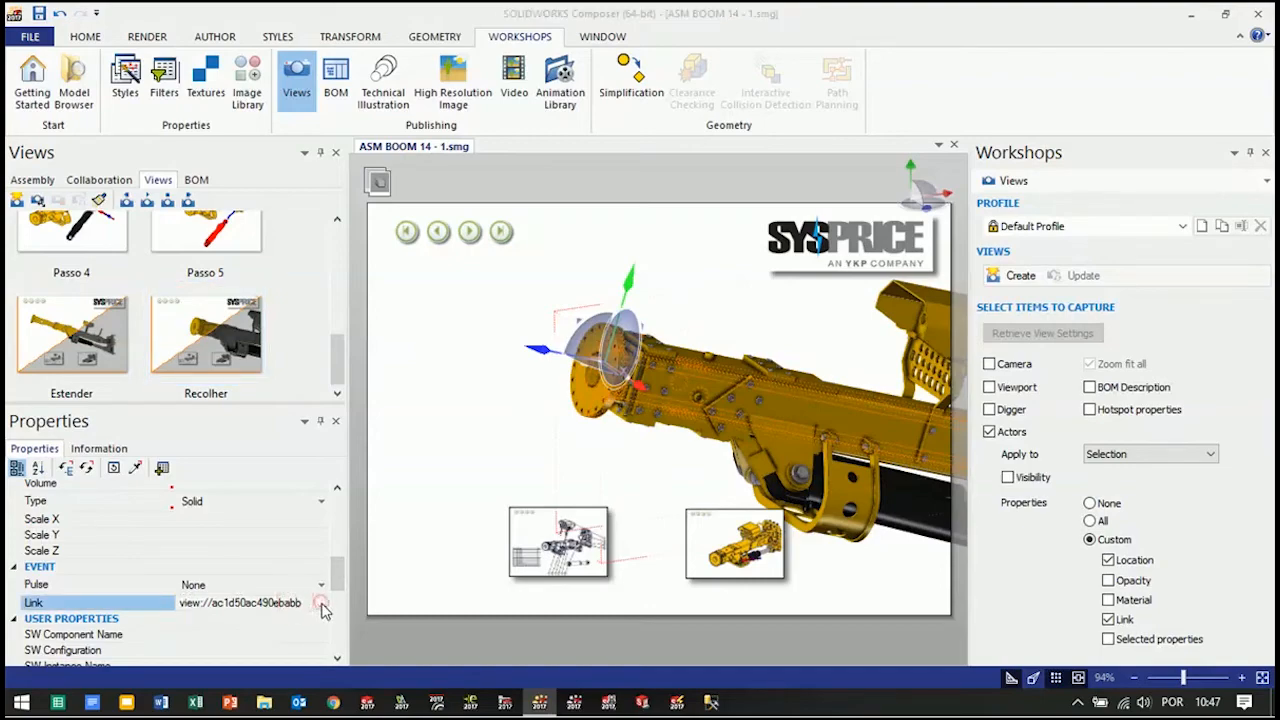
{"action": "left_click", "coordinate": [323, 605]}
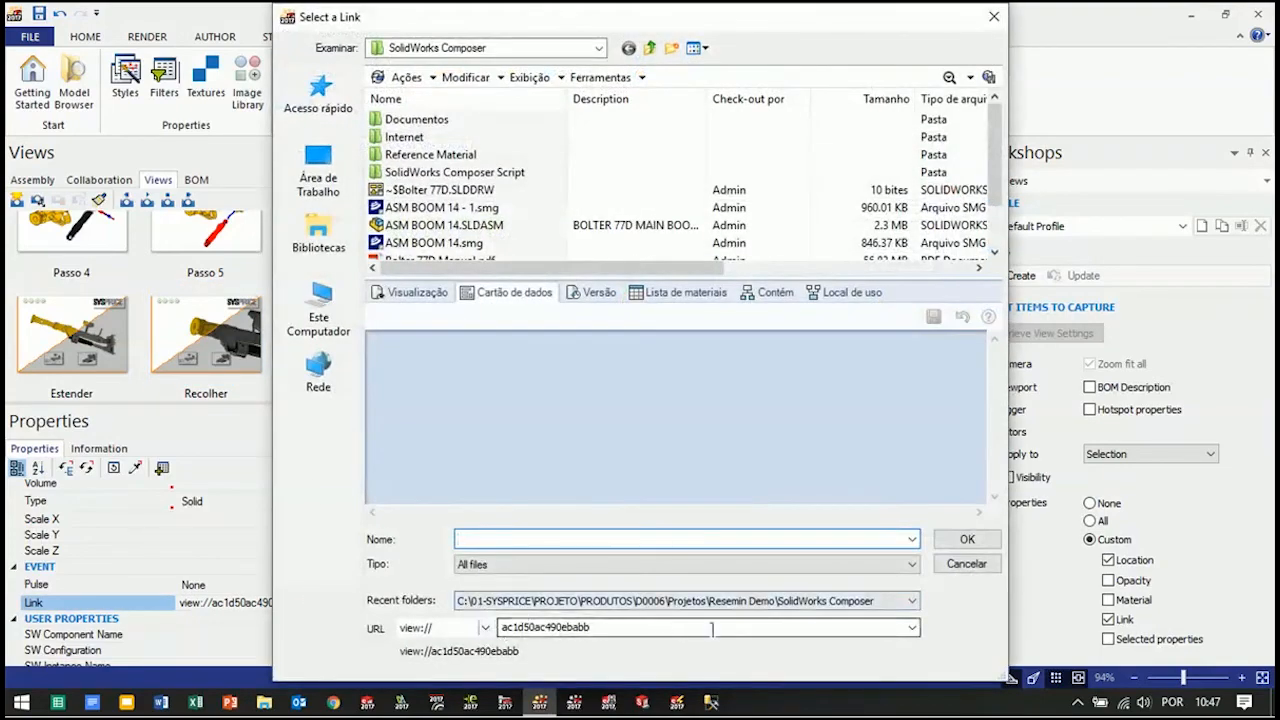
{"action": "left_click", "coordinate": [912, 627]}
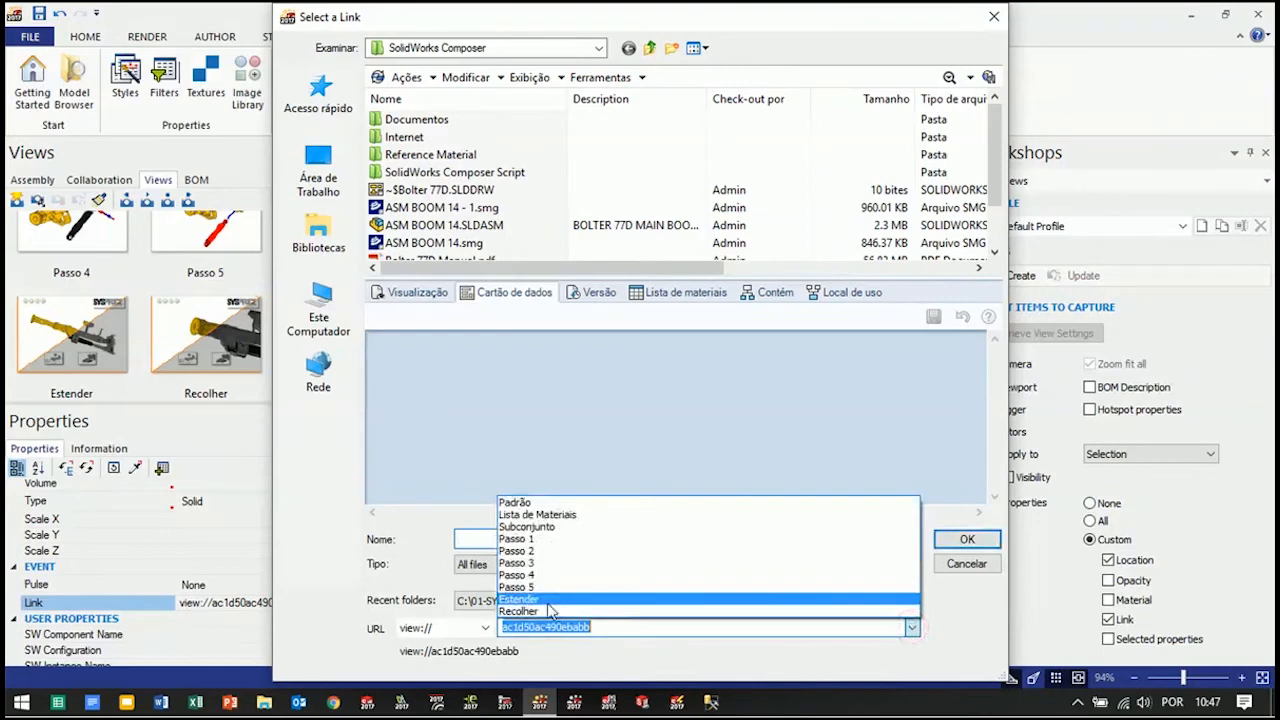
{"action": "left_click", "coordinate": [545, 607]}
{"action": "left_click", "coordinate": [967, 539]}
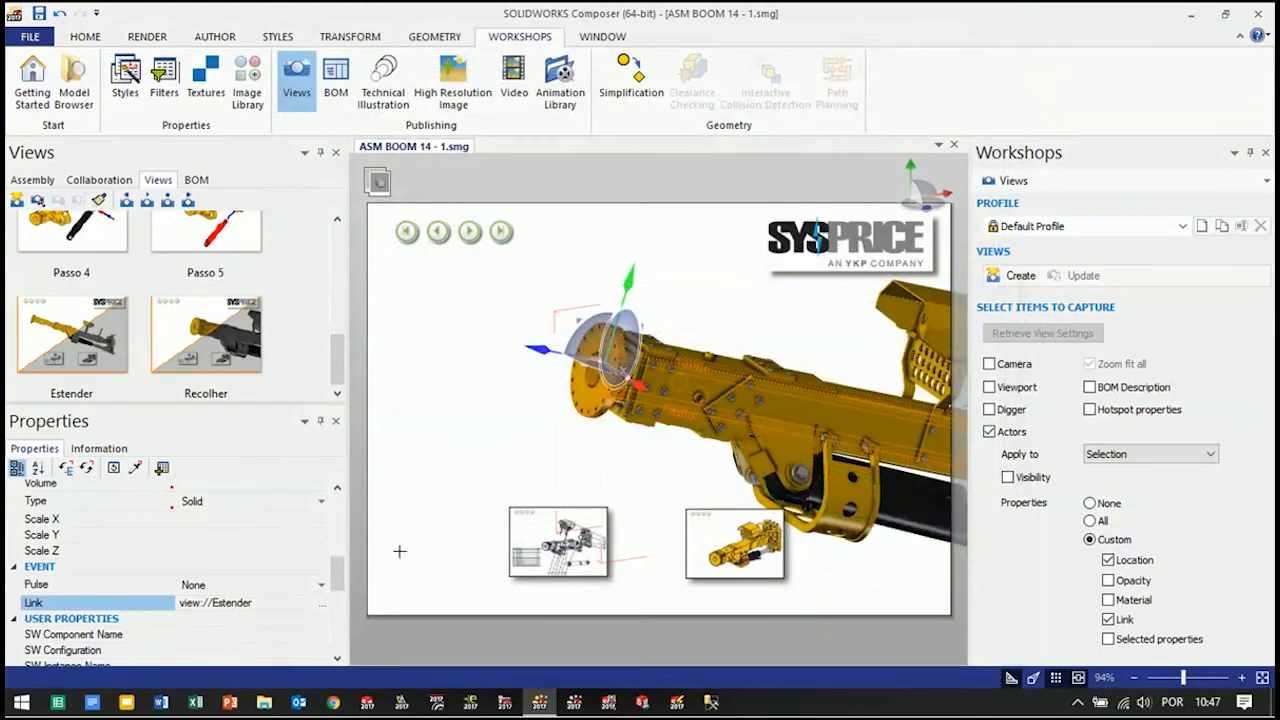
Restore the Estender view, link its extended boom parts to the Recolher view, and update Estender with that link
{"action": "left_click", "coordinate": [87, 335]}
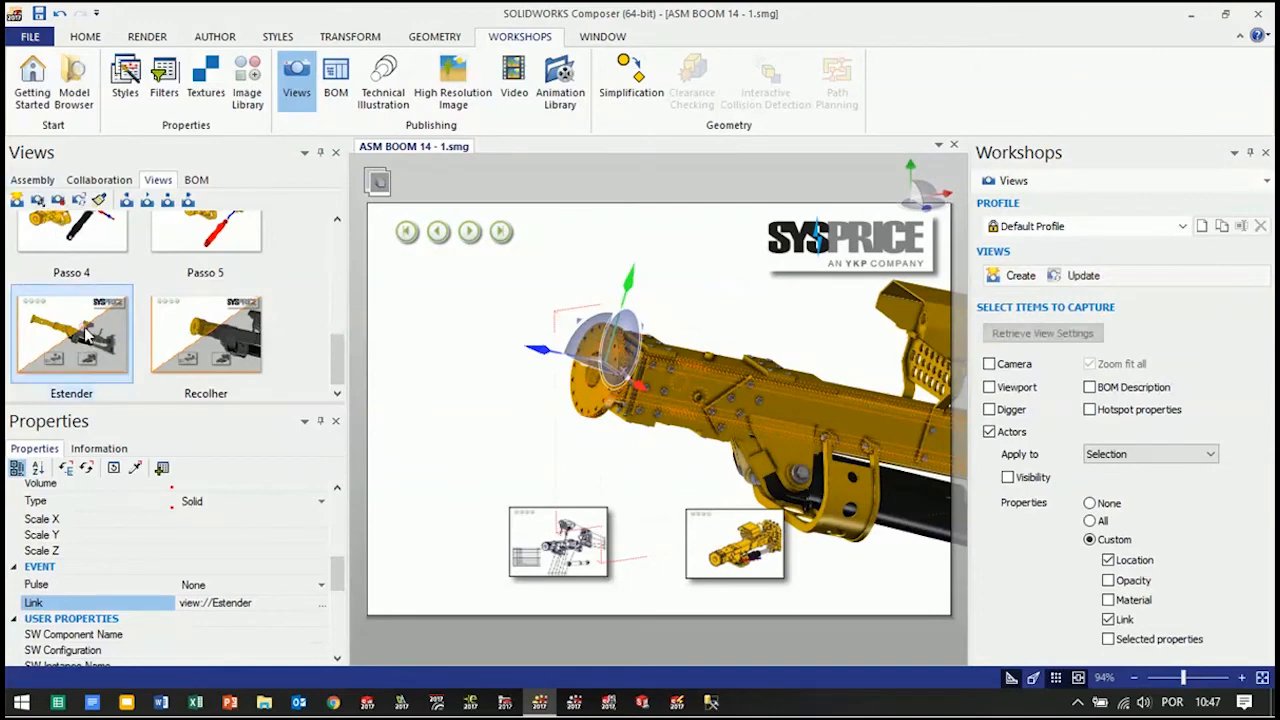
{"action": "left_click", "coordinate": [556, 396]}
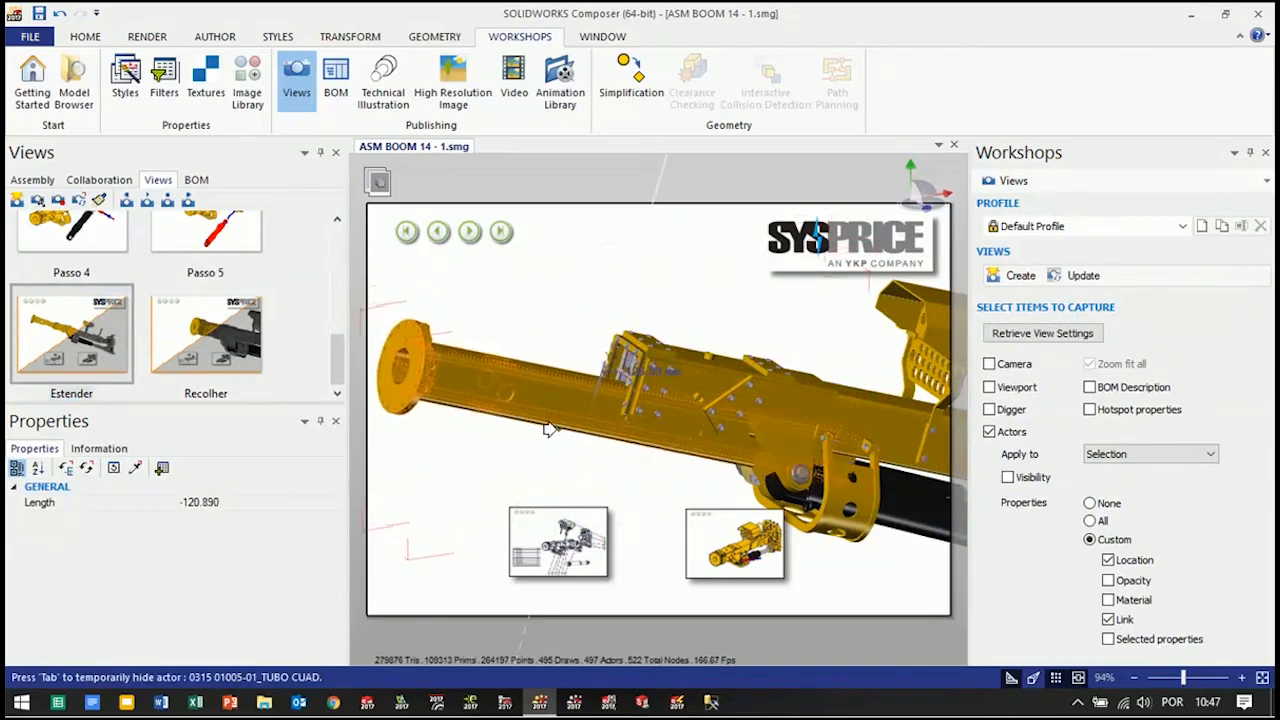
{"action": "left_click", "coordinate": [548, 428]}
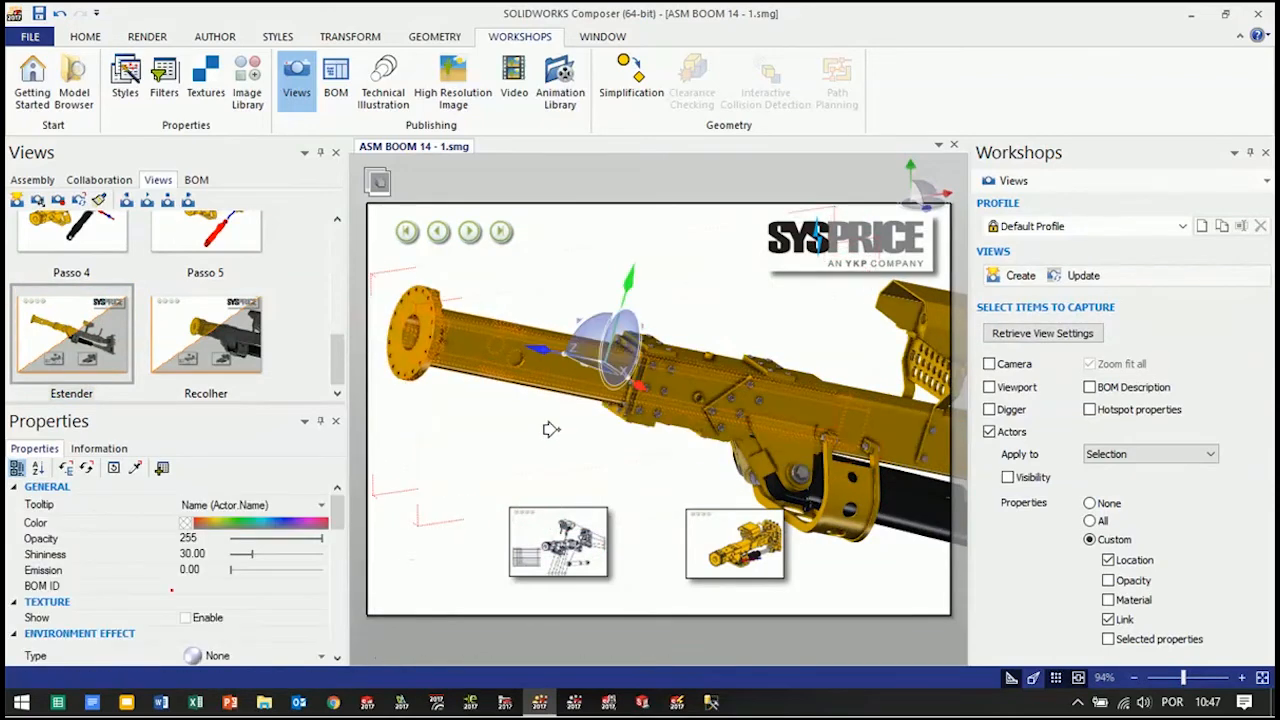
{"action": "left_click_drag", "start_coordinate": [337, 515], "coordinate": [338, 585]}
{"action": "left_click", "coordinate": [297, 572]}
{"action": "left_click", "coordinate": [323, 572]}
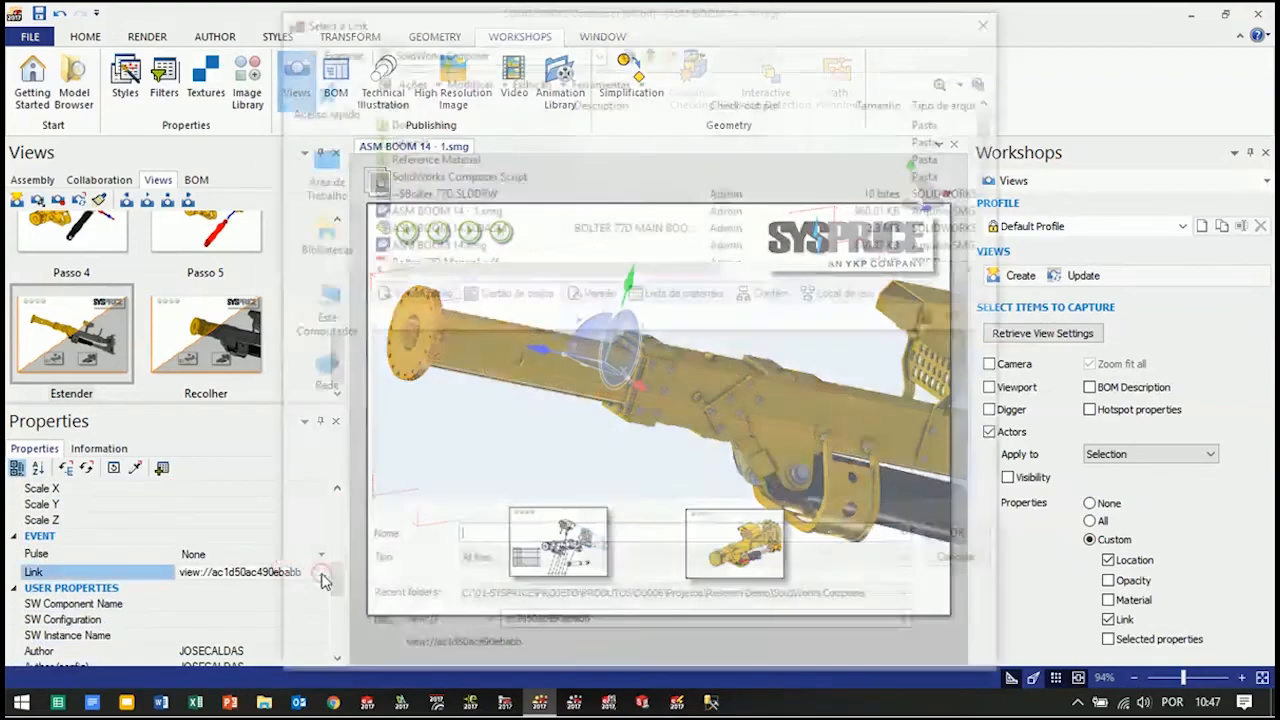
{"action": "left_click", "coordinate": [912, 627]}
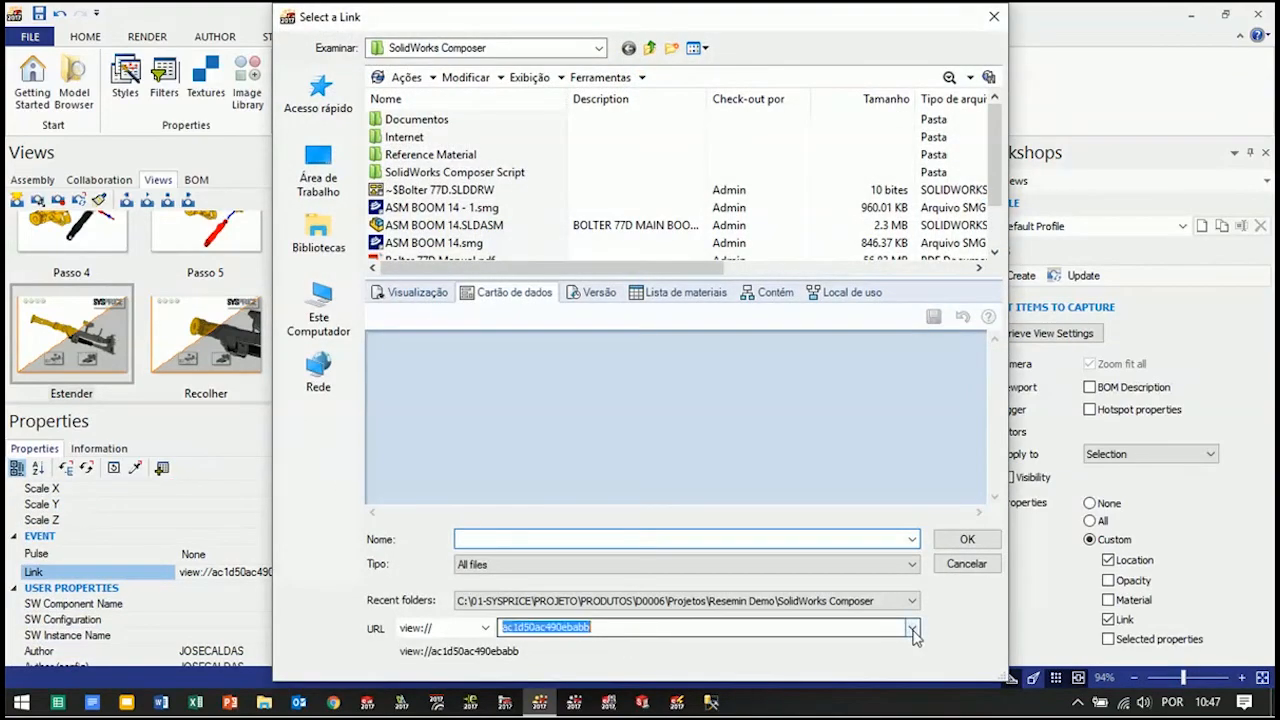
{"action": "left_click", "coordinate": [593, 614]}
{"action": "left_click", "coordinate": [966, 537]}
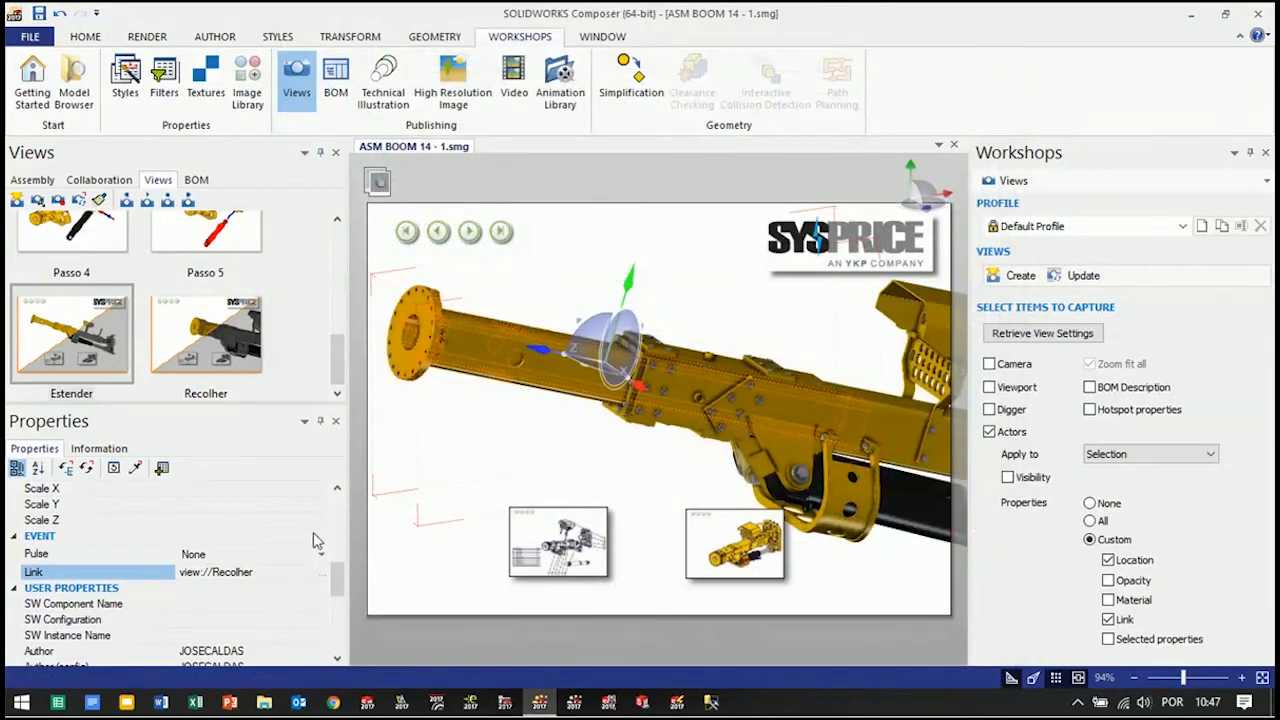
{"action": "left_click", "coordinate": [58, 200]}
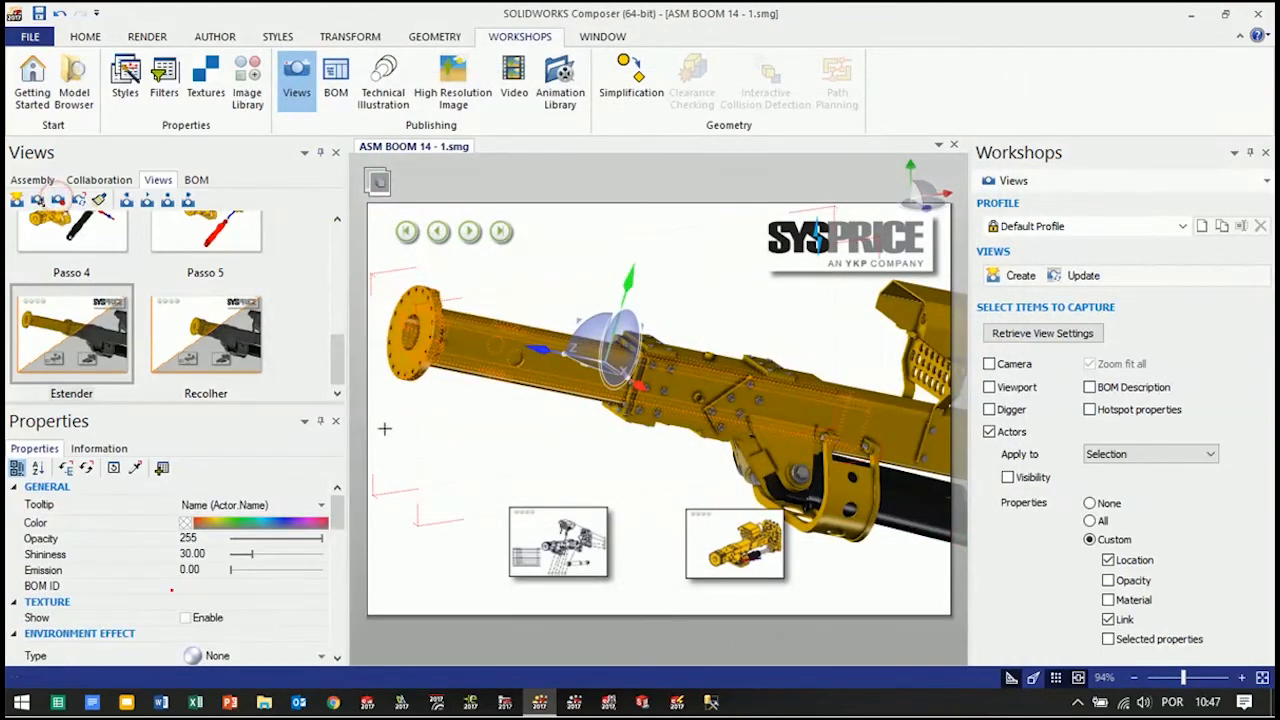
Restore the Recolher view, link its retracted boom parts to the Estender view, and update Recolher with that link
{"action": "left_click", "coordinate": [218, 338]}
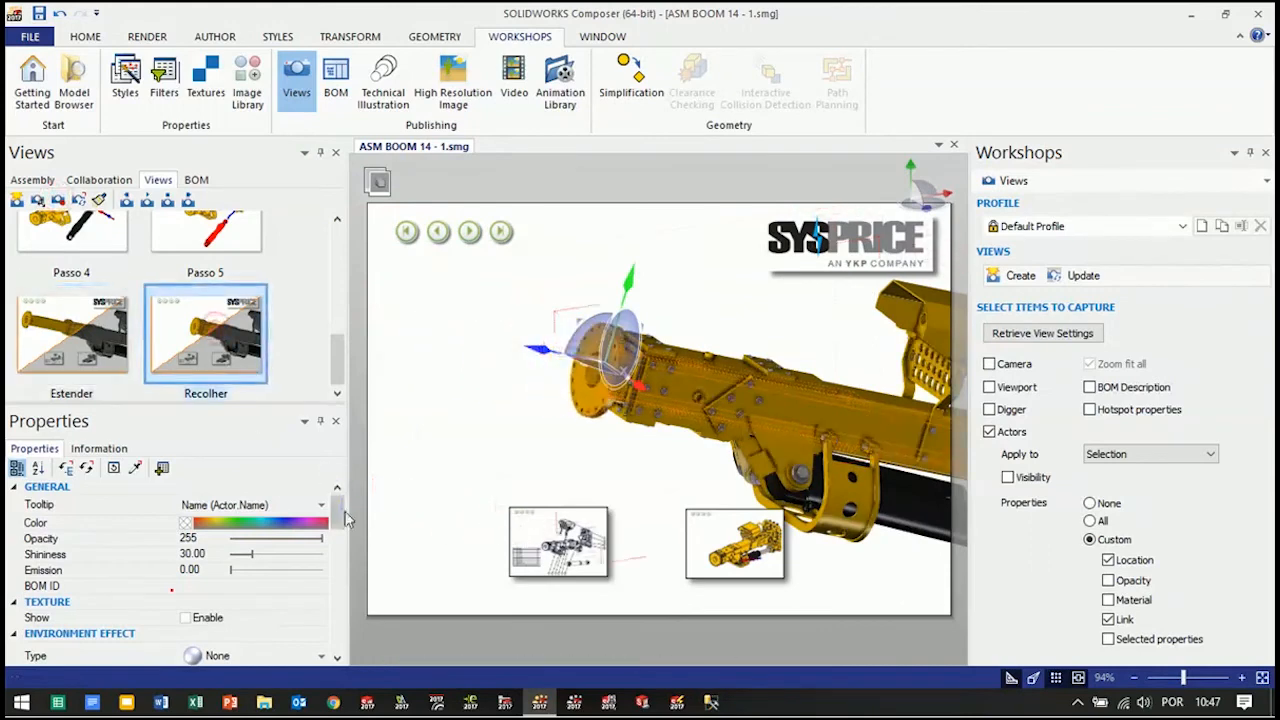
{"action": "left_click_drag", "start_coordinate": [337, 516], "coordinate": [338, 590]}
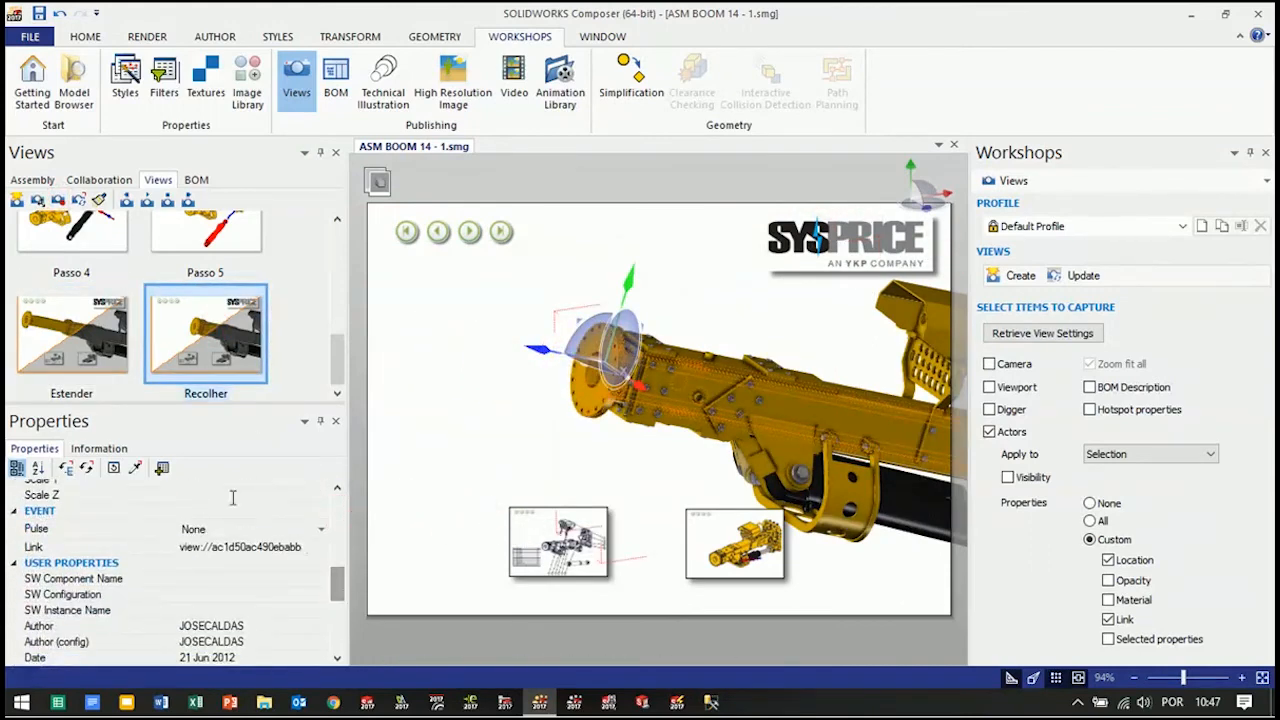
{"action": "left_click", "coordinate": [95, 368]}
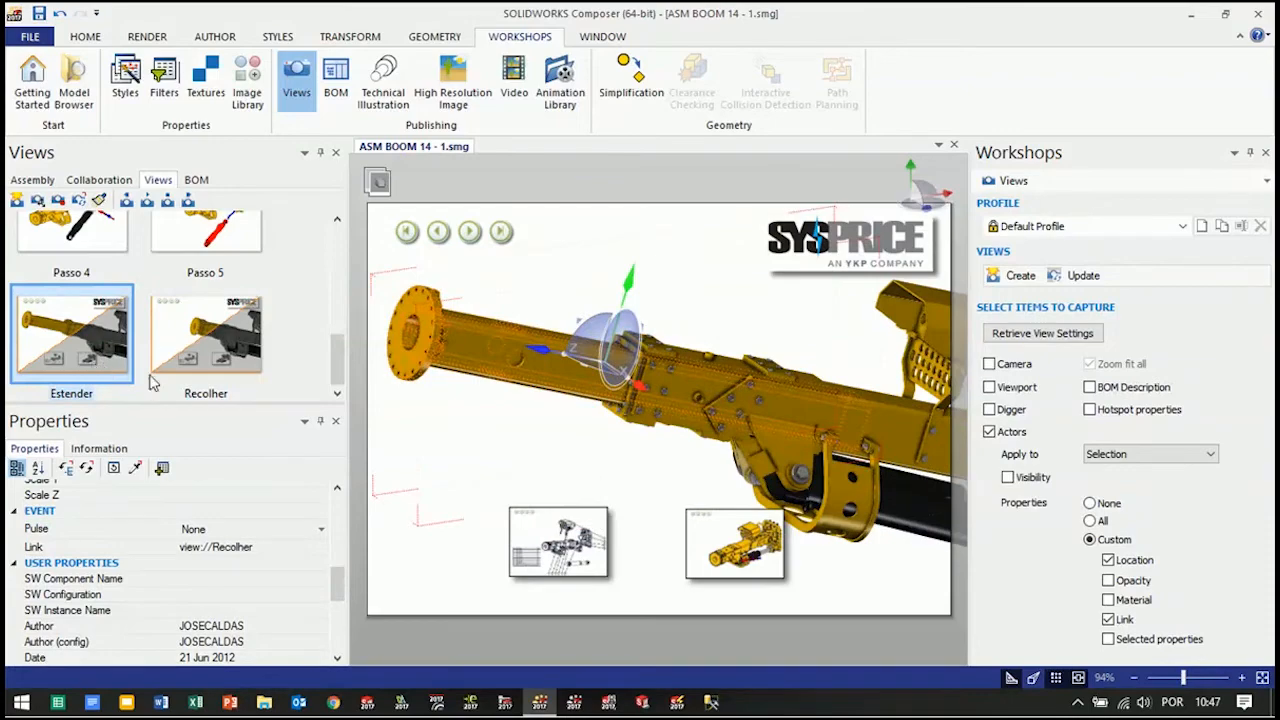
{"action": "left_click", "coordinate": [213, 350]}
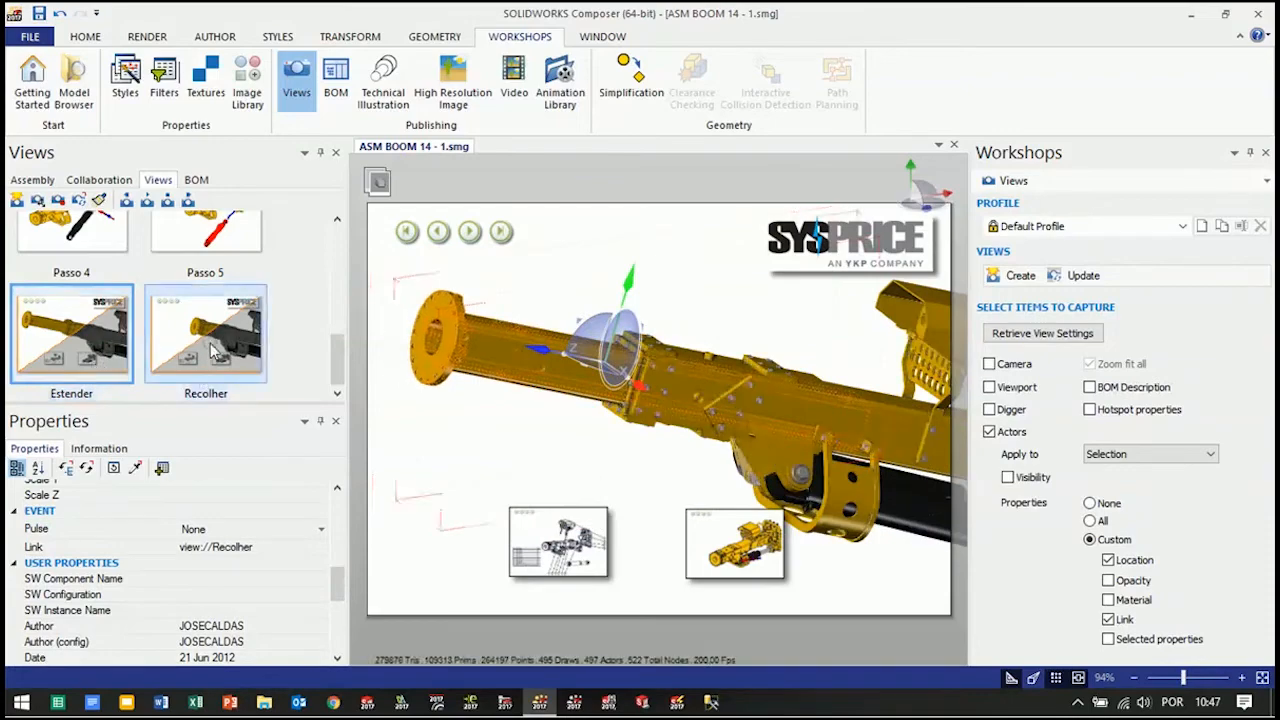
{"action": "left_click", "coordinate": [298, 541]}
{"action": "left_click", "coordinate": [325, 549]}
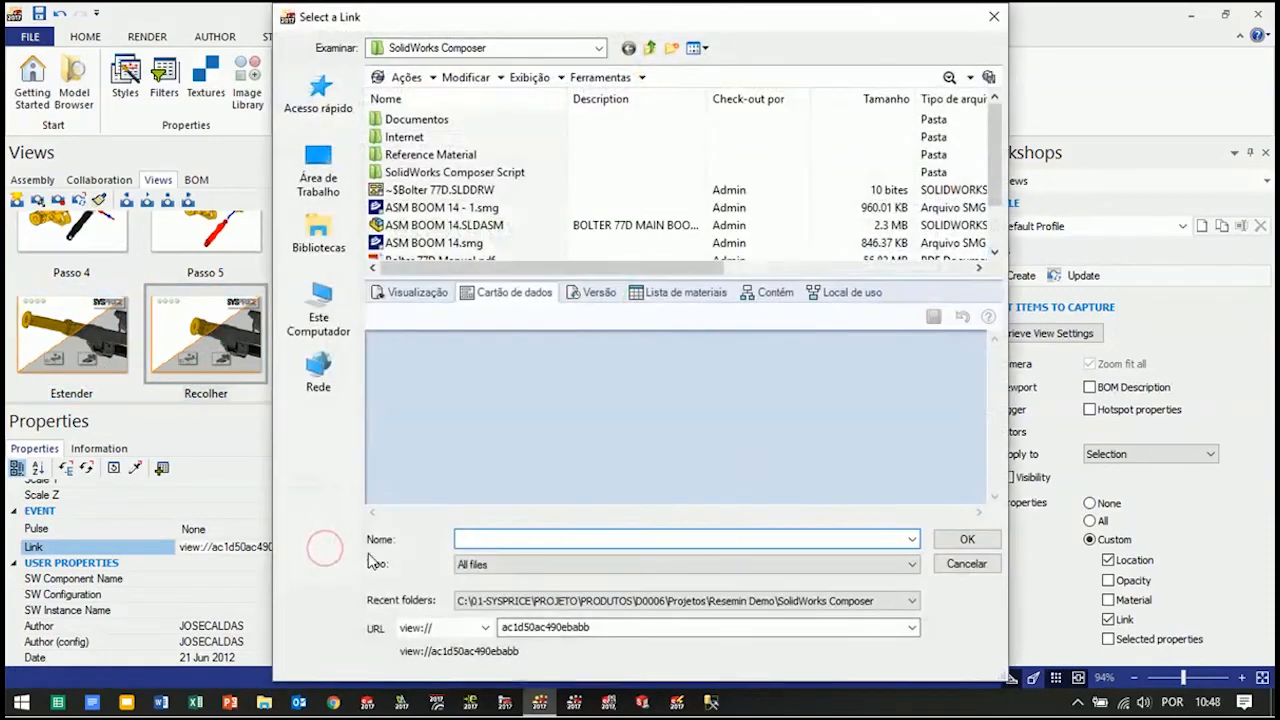
{"action": "double_click", "coordinate": [650, 628]}
{"action": "left_click", "coordinate": [912, 628]}
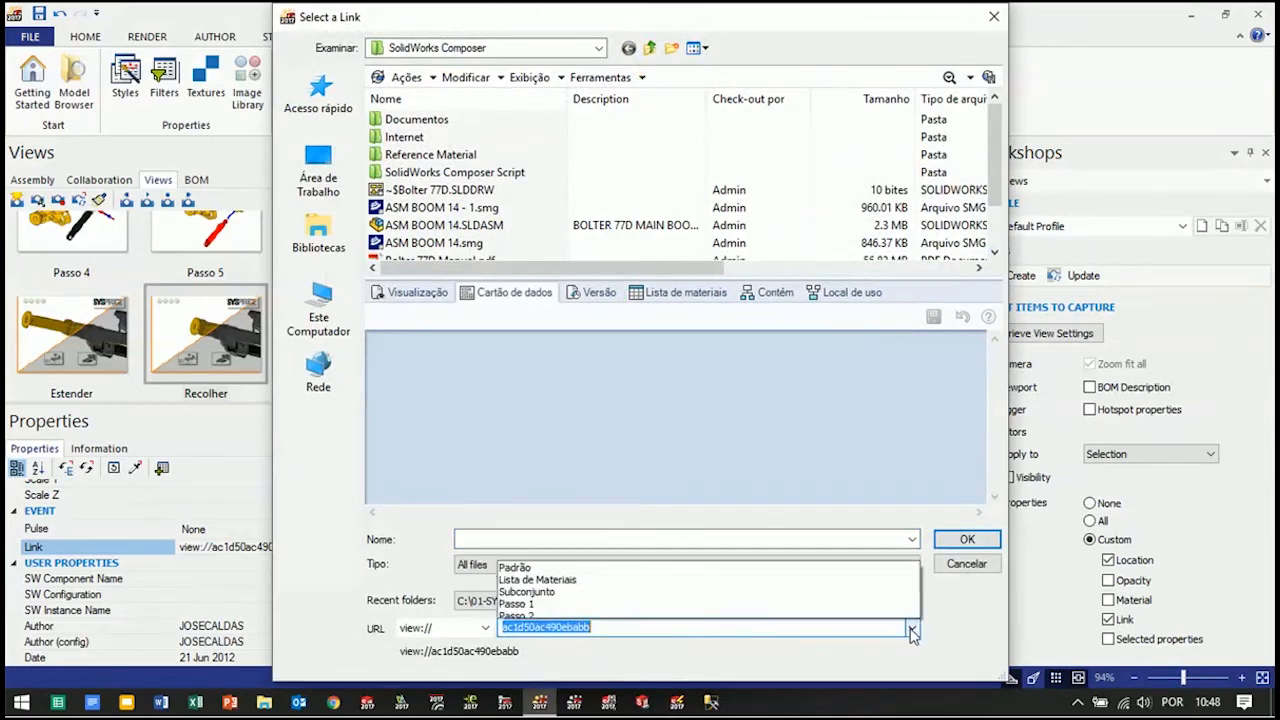
{"action": "left_click", "coordinate": [606, 600]}
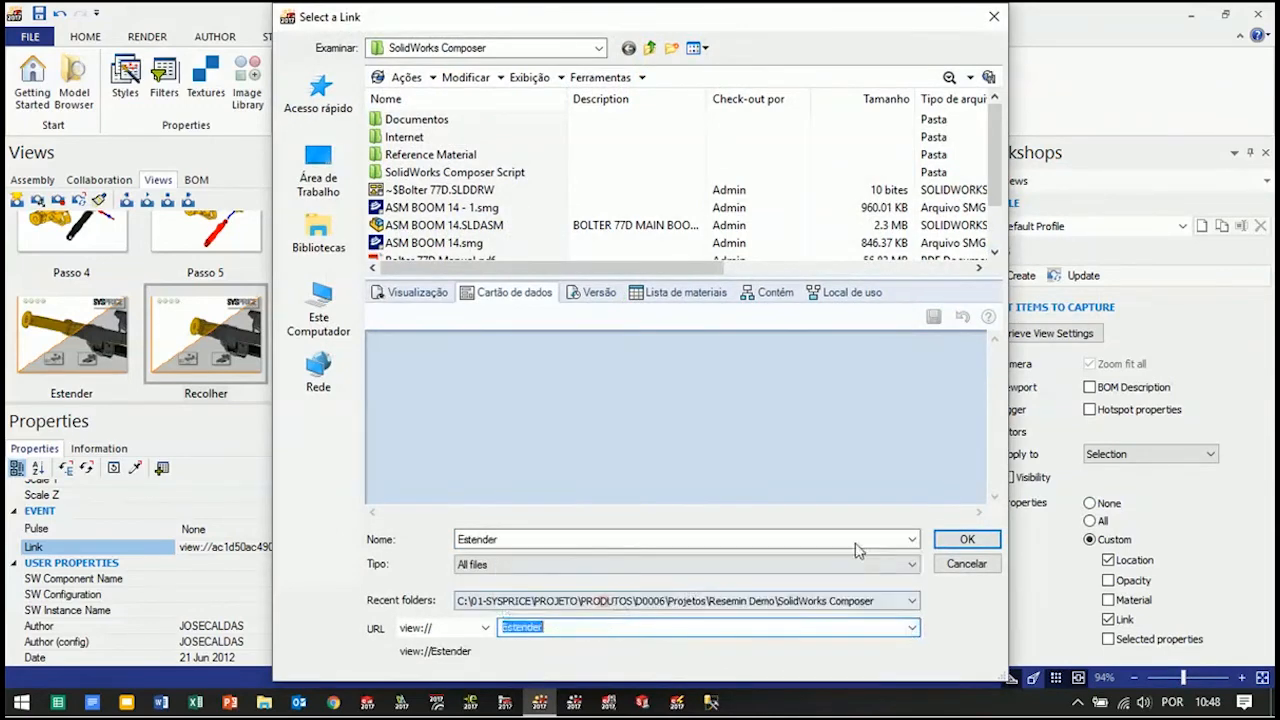
{"action": "left_click", "coordinate": [968, 539]}
{"action": "left_click", "coordinate": [58, 199]}
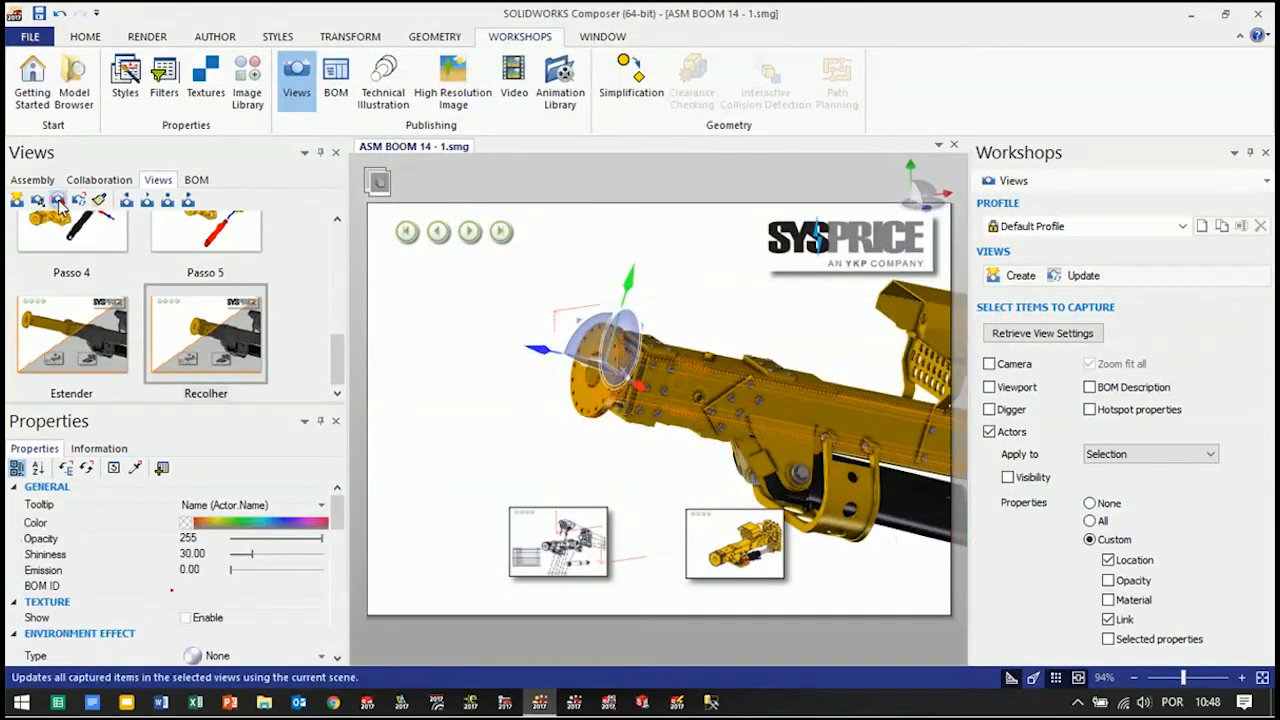
Check the Link property of the selected boom parts in the Recolher, Estender and Padrão views
{"action": "left_click_drag", "start_coordinate": [337, 503], "coordinate": [340, 578]}
{"action": "left_click", "coordinate": [77, 350]}
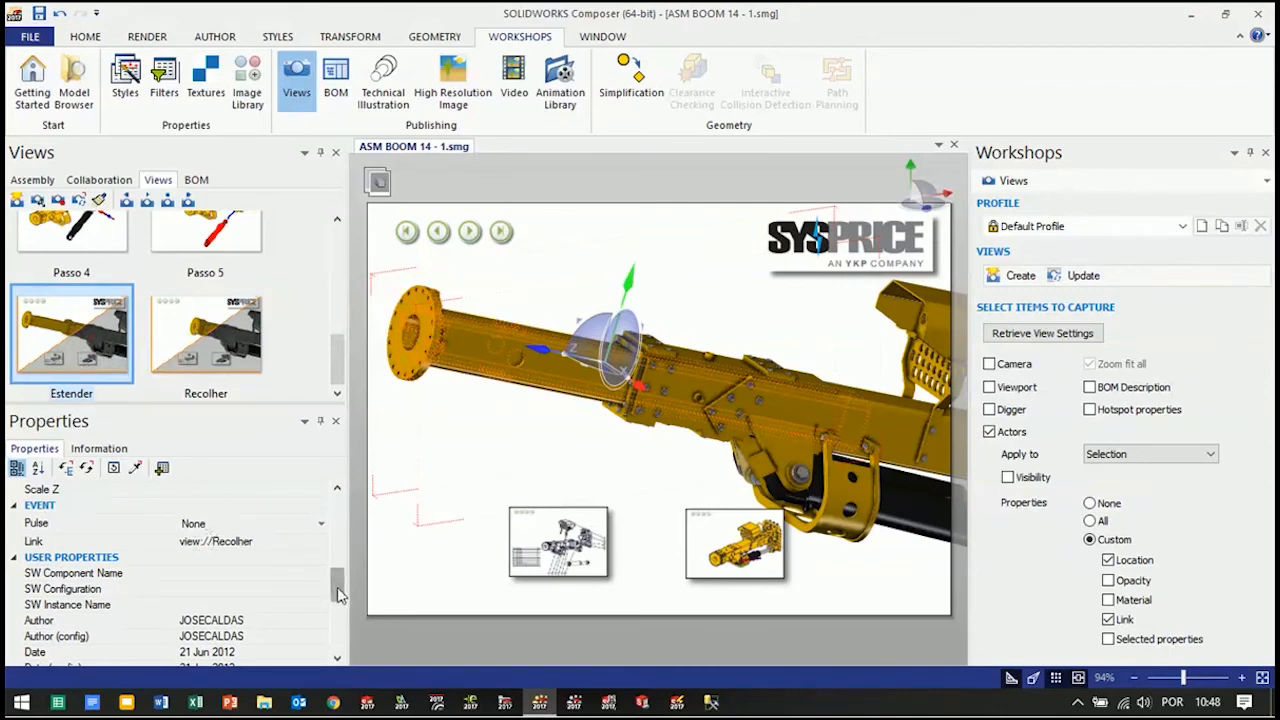
{"action": "left_click_drag", "start_coordinate": [337, 590], "coordinate": [337, 505]}
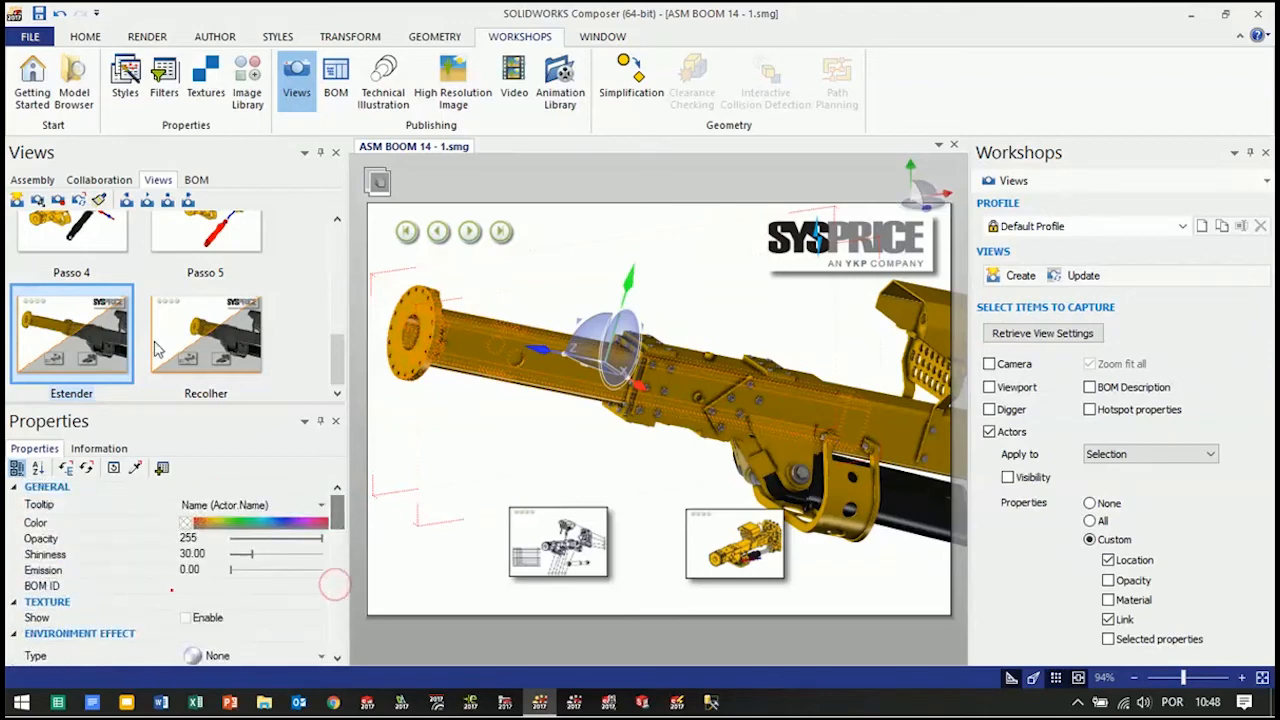
{"action": "left_click_drag", "start_coordinate": [337, 373], "coordinate": [337, 263]}
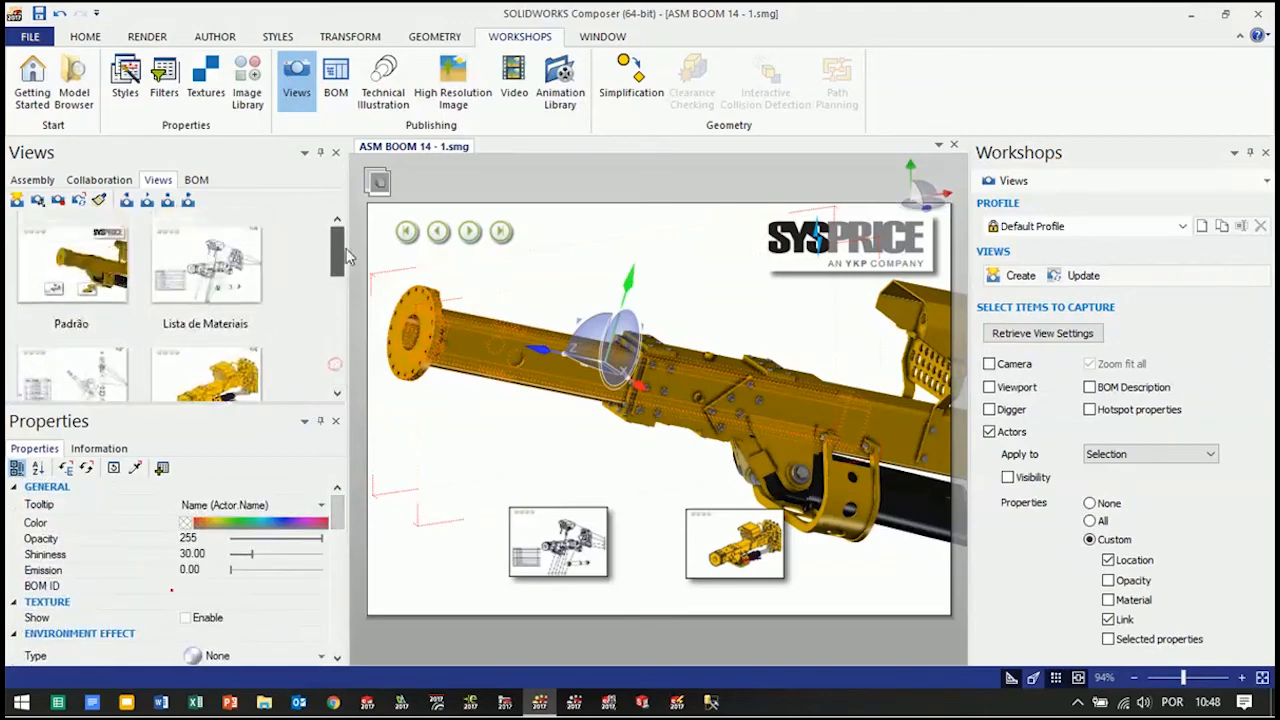
{"action": "left_click", "coordinate": [59, 267]}
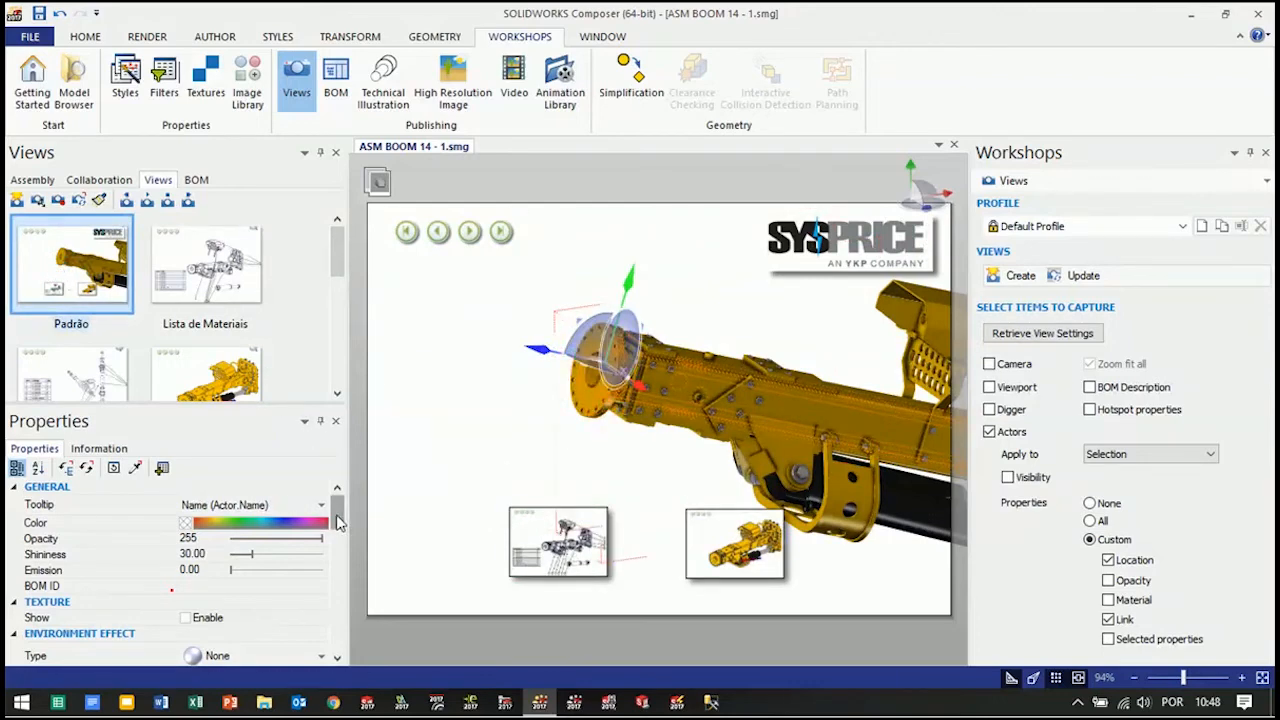
{"action": "scroll", "coordinate": [338, 522], "scroll_direction": "down", "scroll_amount": 5}
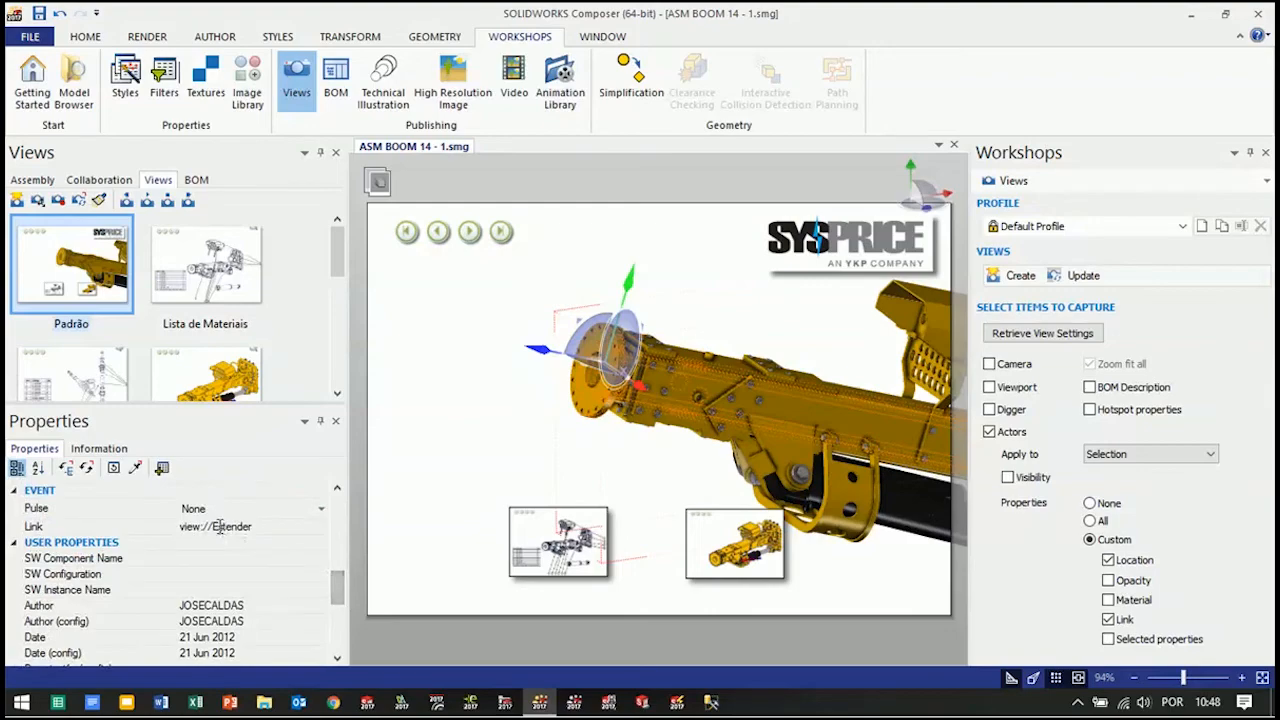
{"action": "left_click", "coordinate": [218, 527]}
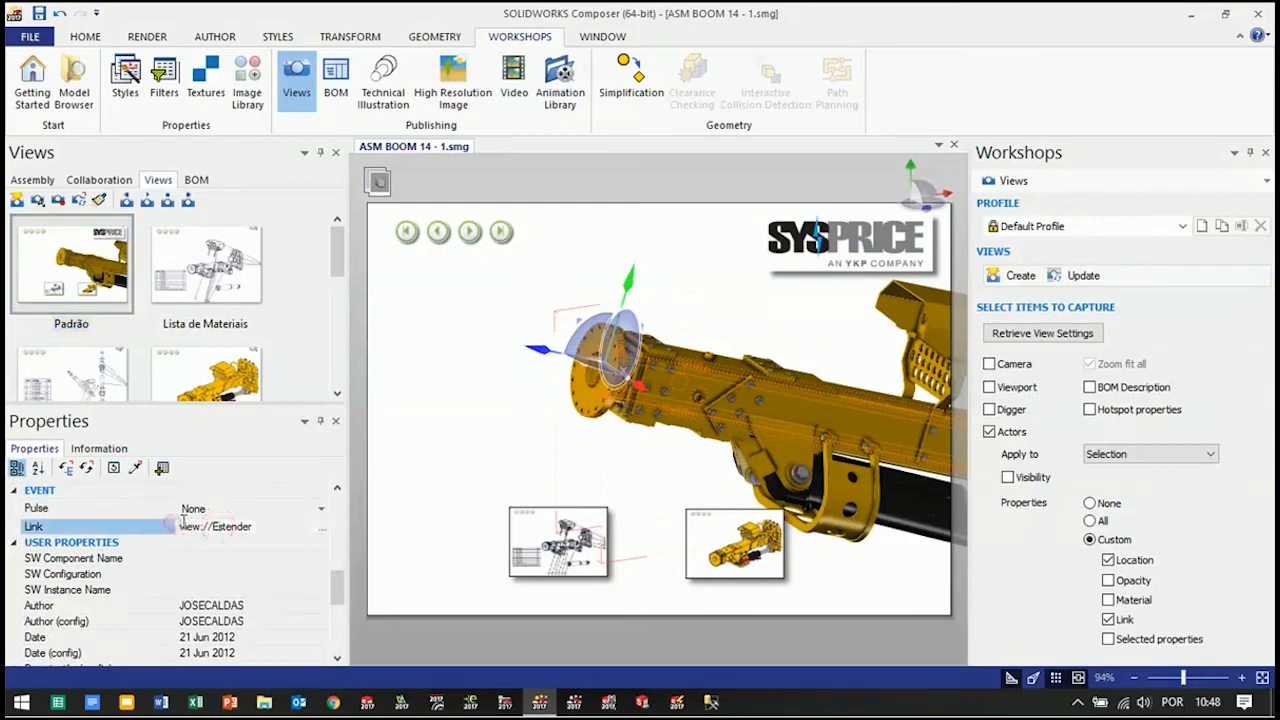
{"action": "left_click", "coordinate": [321, 528]}
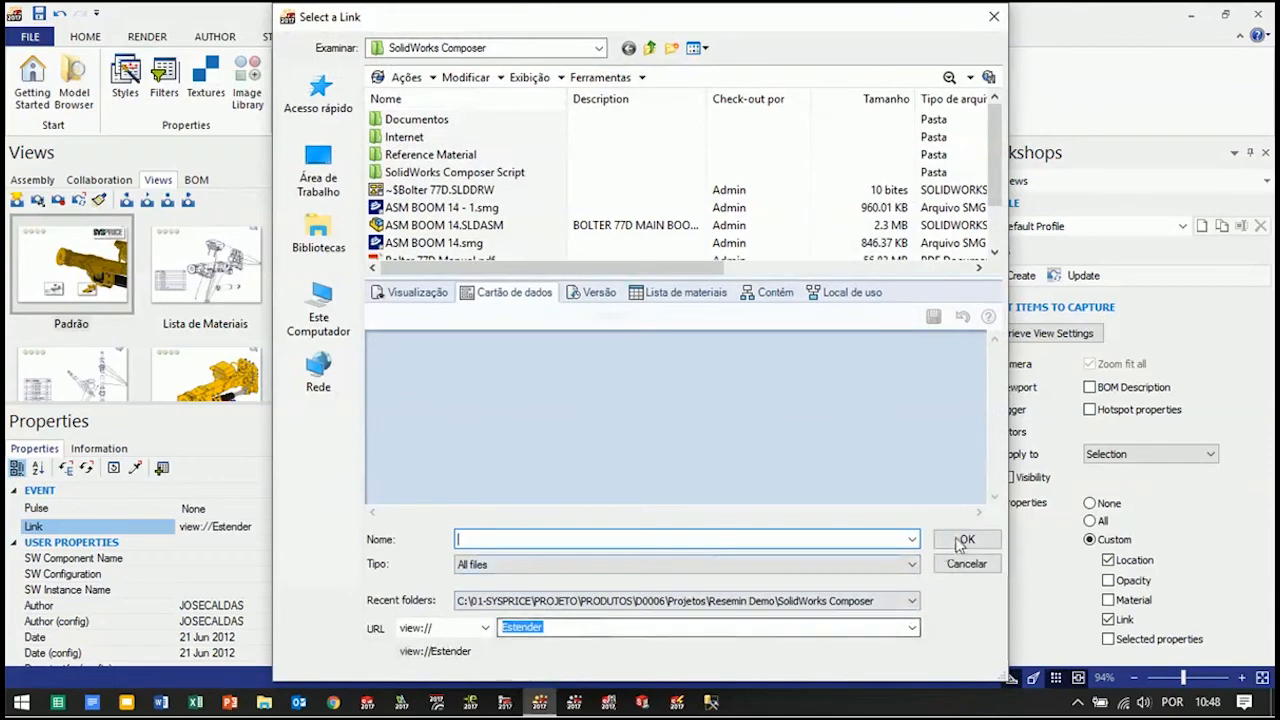
{"action": "left_click", "coordinate": [994, 16]}
Deselect the boom parts and save the ASM BOOM 14 - 1 document
{"action": "double_click", "coordinate": [461, 367]}
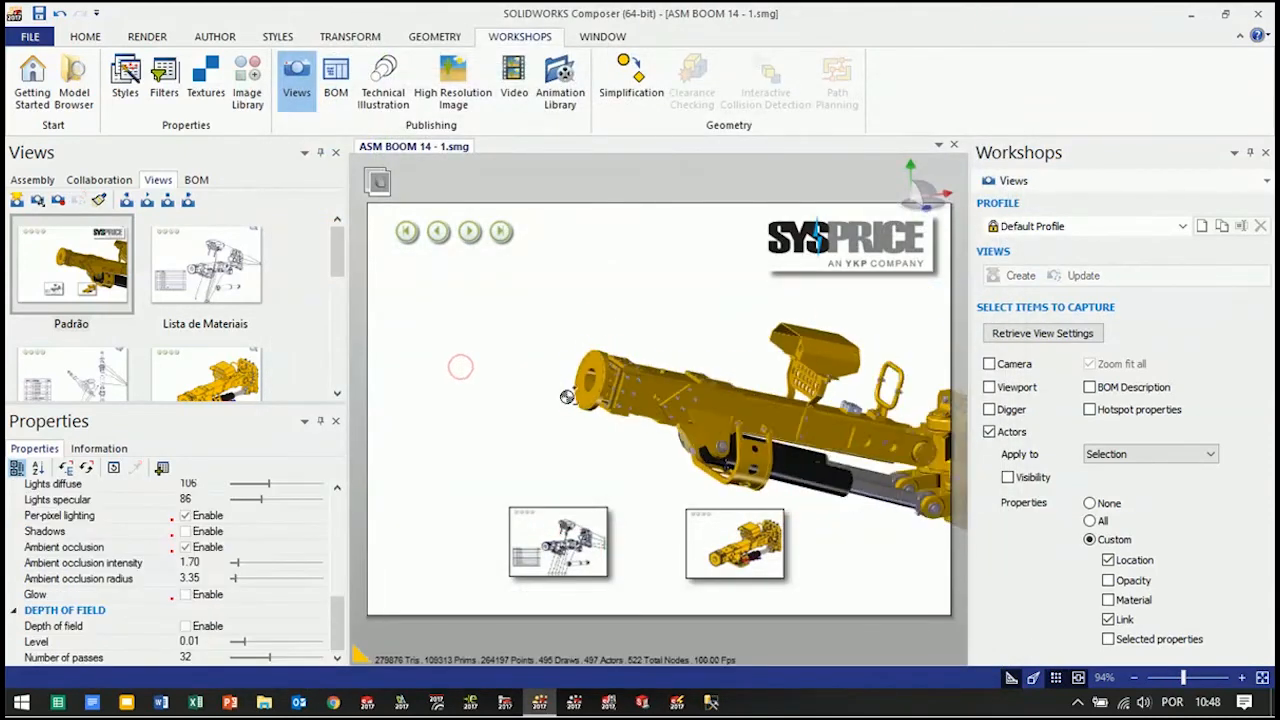
{"action": "right_click_drag", "start_coordinate": [720, 418], "coordinate": [745, 413]}
{"action": "middle_click_drag", "start_coordinate": [727, 417], "coordinate": [655, 388]}
{"action": "scroll", "coordinate": [615, 399], "scroll_direction": "up", "scroll_amount": 2}
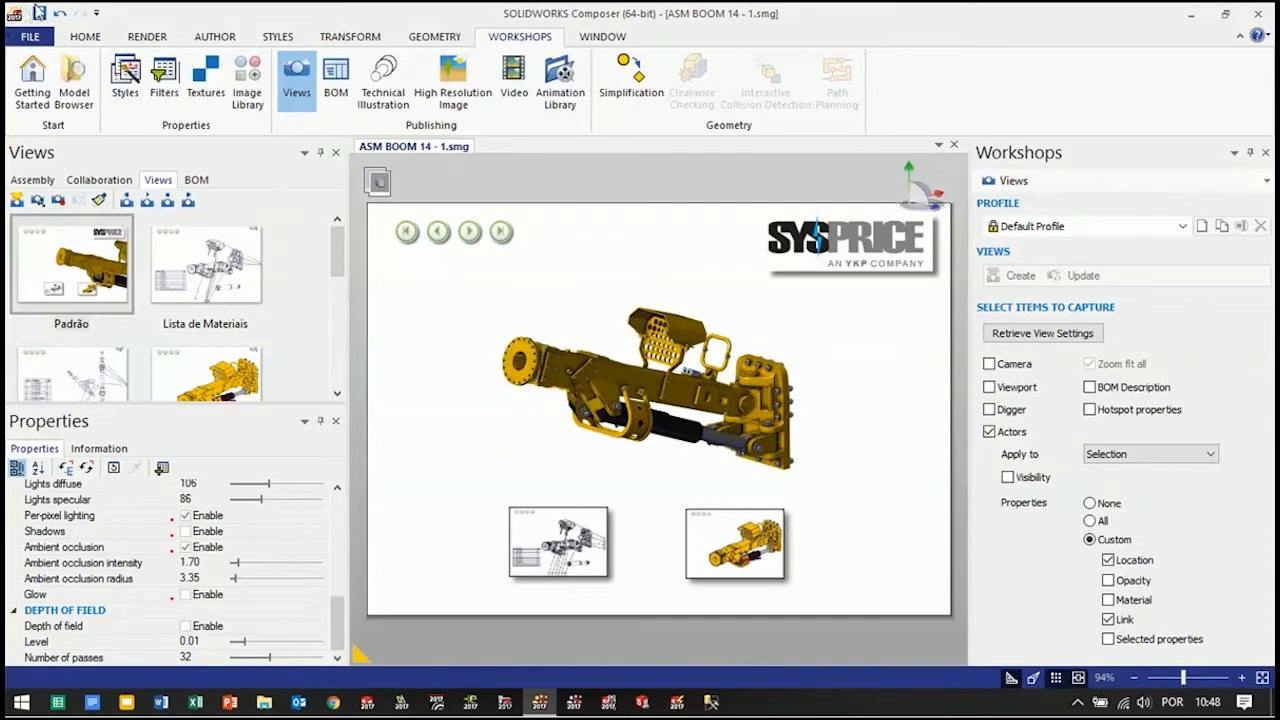
{"action": "left_click", "coordinate": [38, 13]}
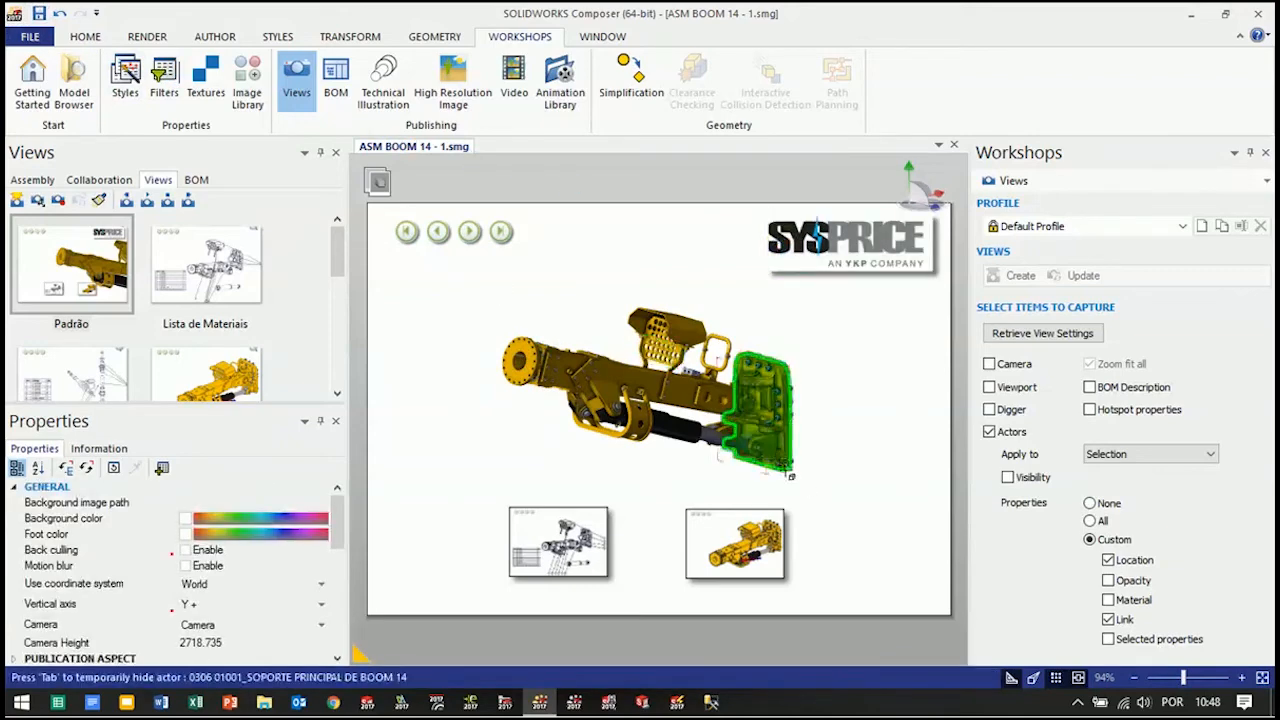
{"action": "left_click", "coordinate": [894, 525]}
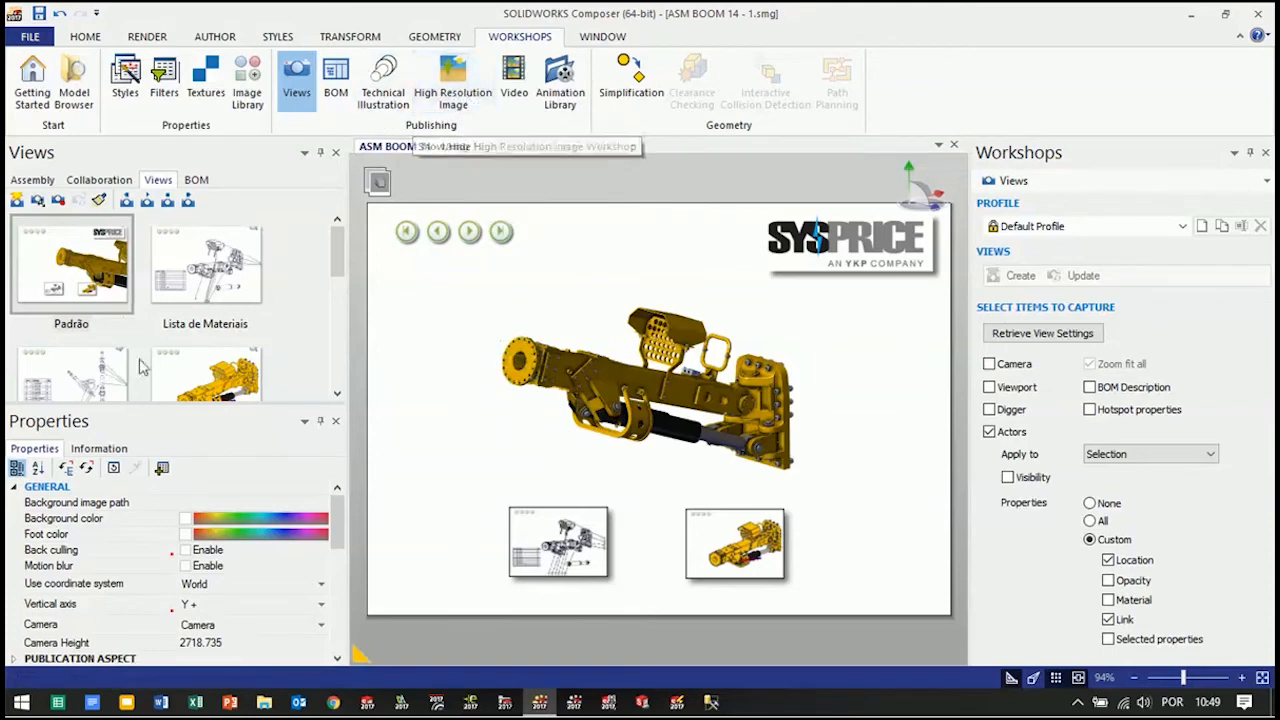
Preview the Padrão view as a high-resolution image using the Default Profile, and close the preview
{"action": "mouse_move", "coordinate": [339, 251]}
{"action": "left_mouse_down"}
{"action": "mouse_move", "coordinate": [350, 380]}
{"action": "mouse_move", "coordinate": [340, 228]}
{"action": "left_mouse_up"}
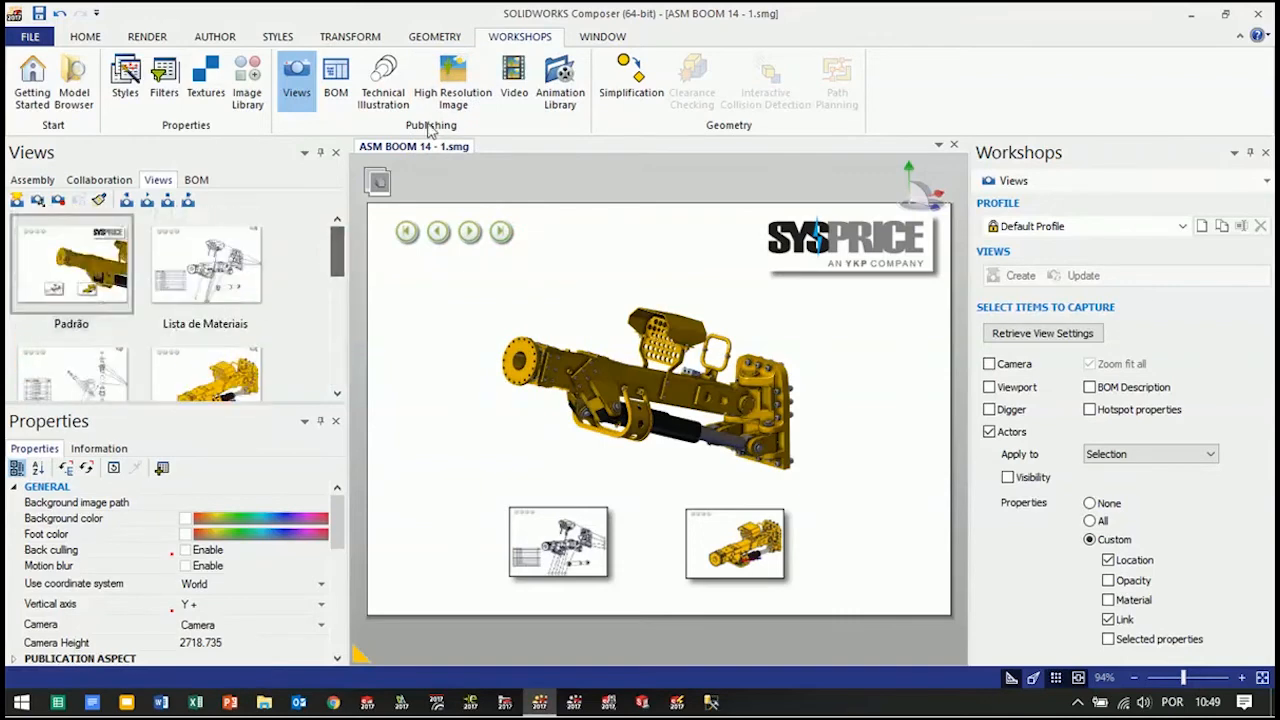
{"action": "left_click", "coordinate": [453, 85]}
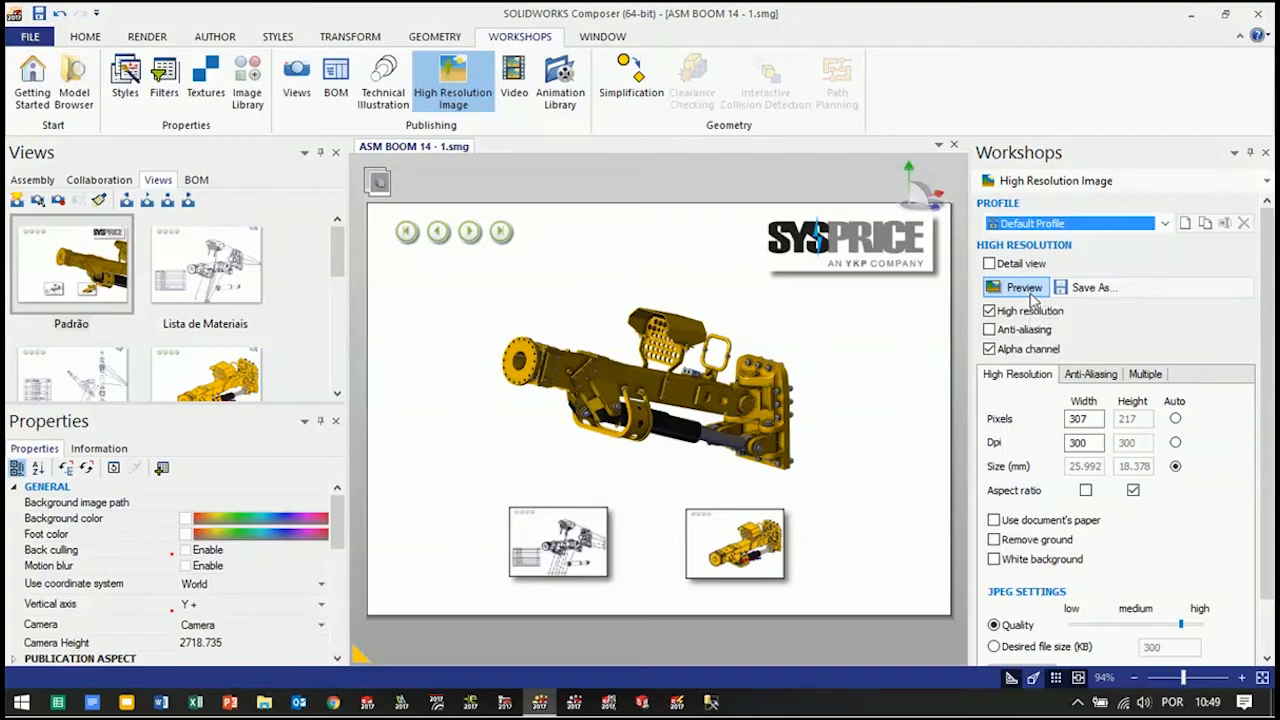
{"action": "left_click", "coordinate": [1027, 288]}
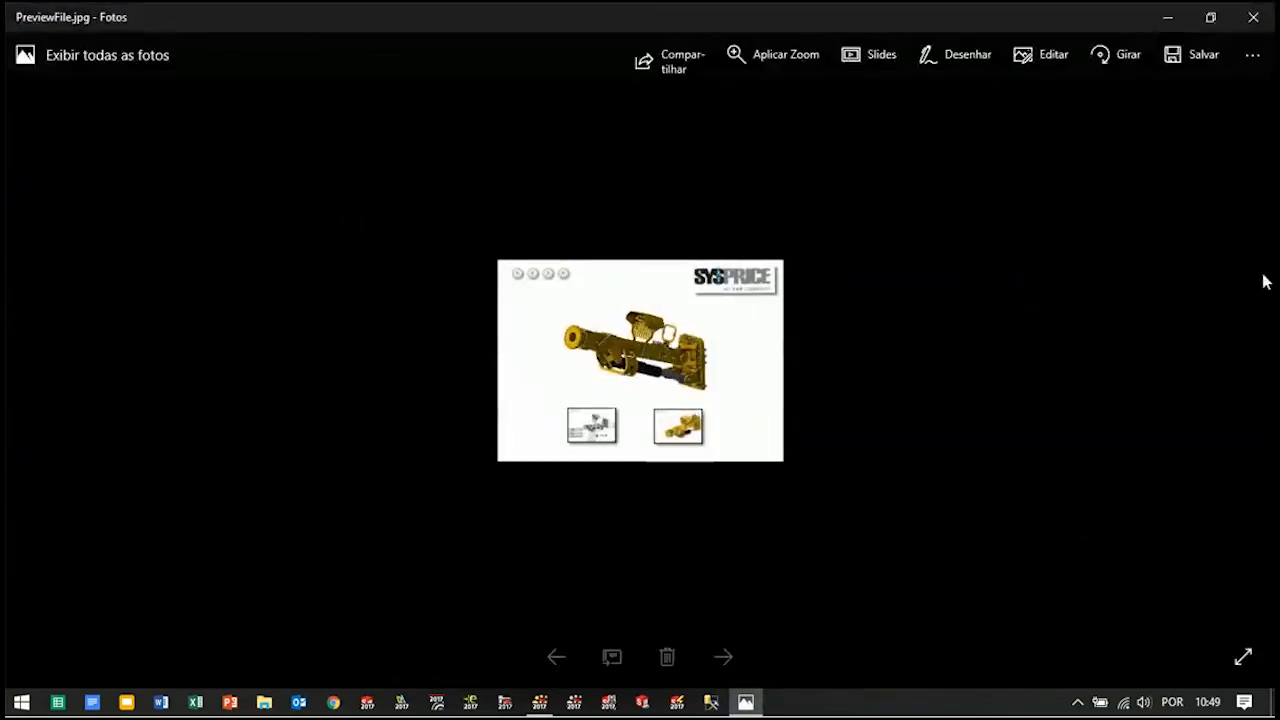
{"action": "left_click", "coordinate": [1253, 17]}
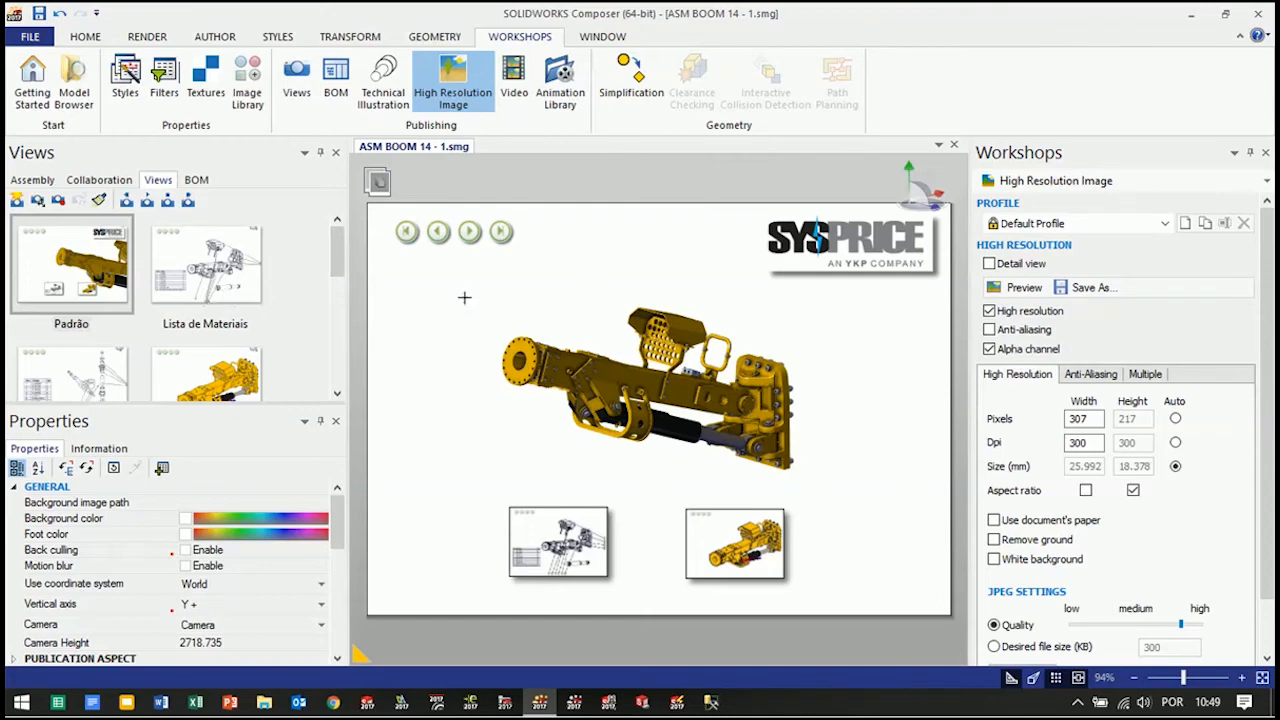
Restore the Lista de Materiais view and bring up the KNUCKLE KIT entries in the assembly tree
{"action": "left_click", "coordinate": [222, 284]}
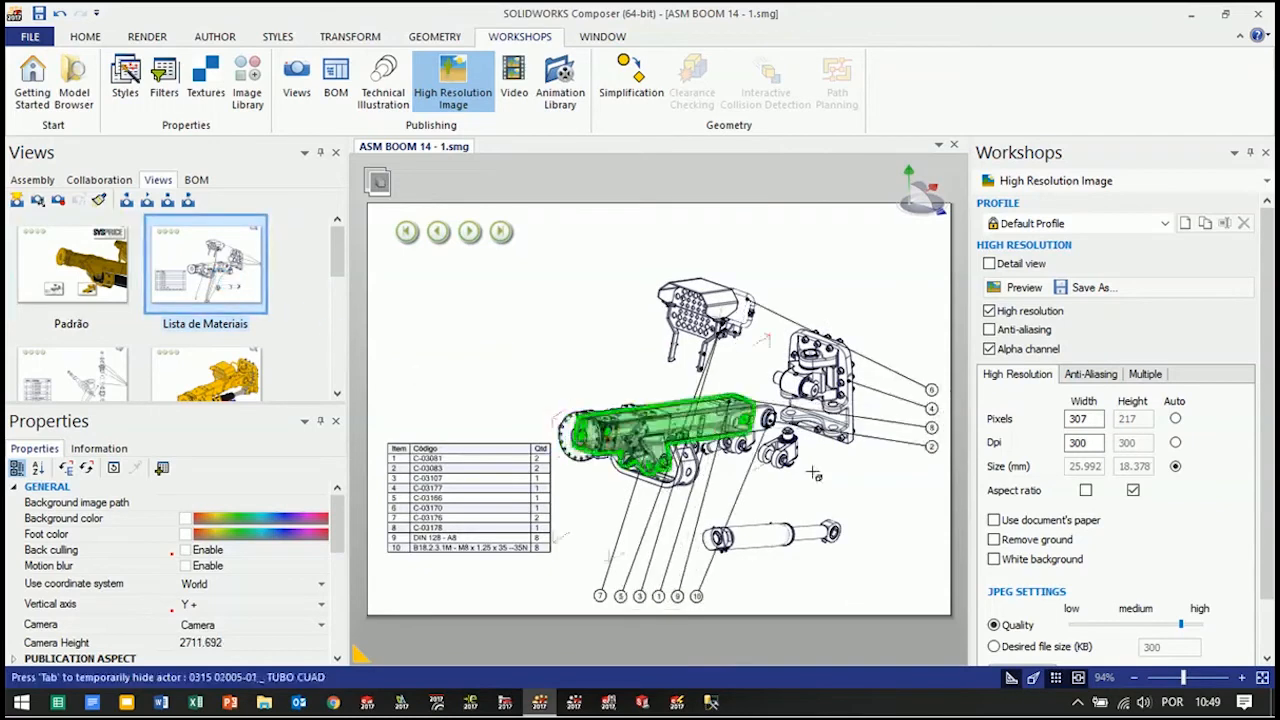
{"action": "left_click", "coordinate": [33, 179]}
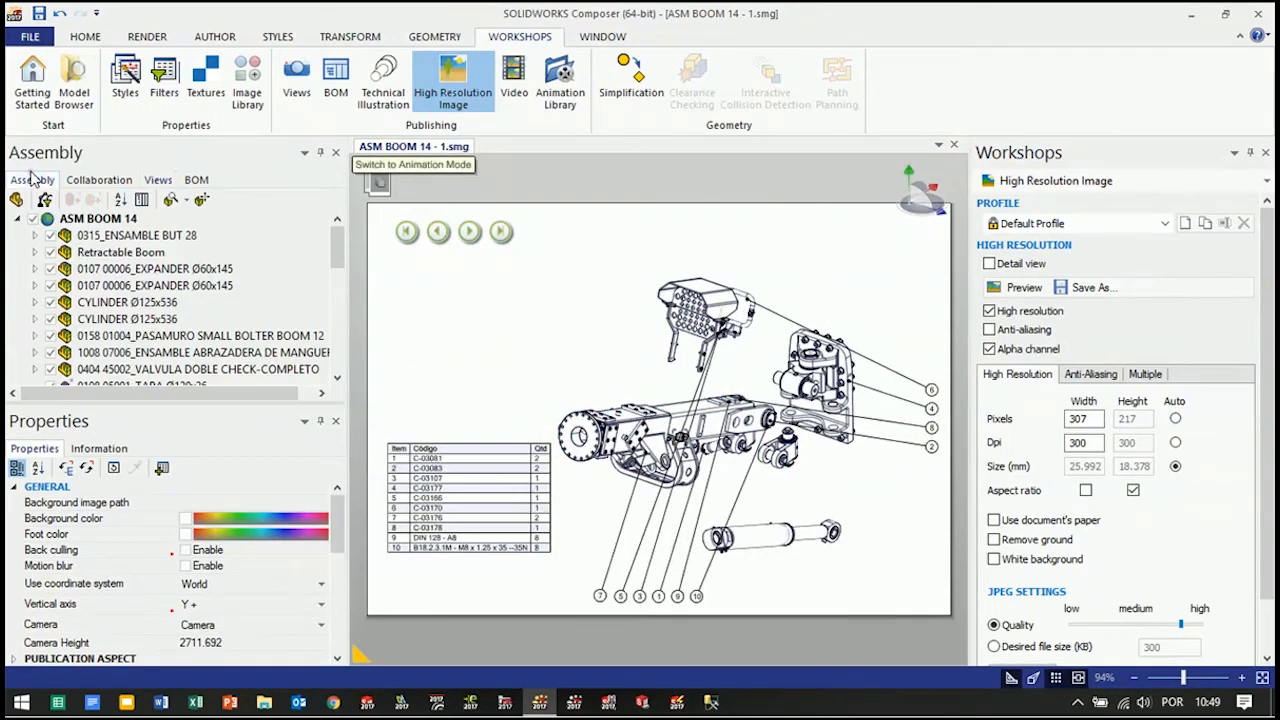
{"action": "left_click_drag", "start_coordinate": [338, 243], "coordinate": [339, 342]}
{"action": "left_click", "coordinate": [99, 318]}
{"action": "left_click", "coordinate": [107, 304], "text": "ctrl"}
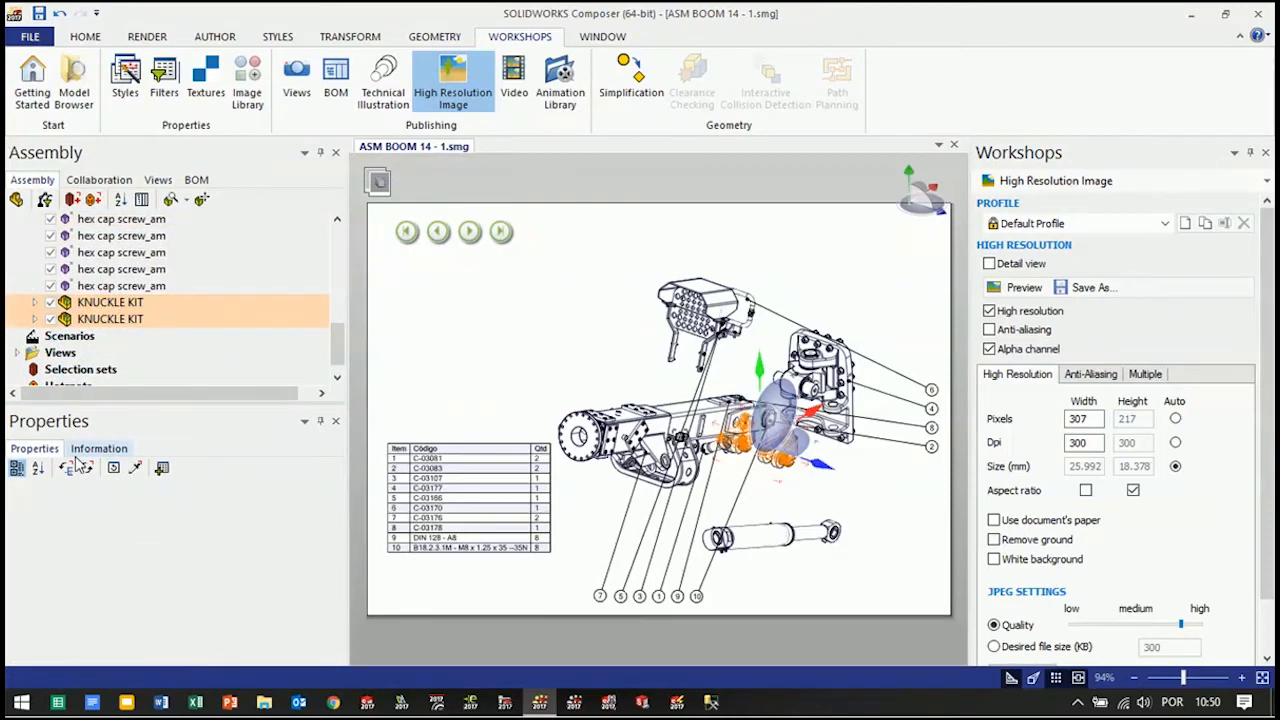
{"action": "left_click", "coordinate": [43, 455]}
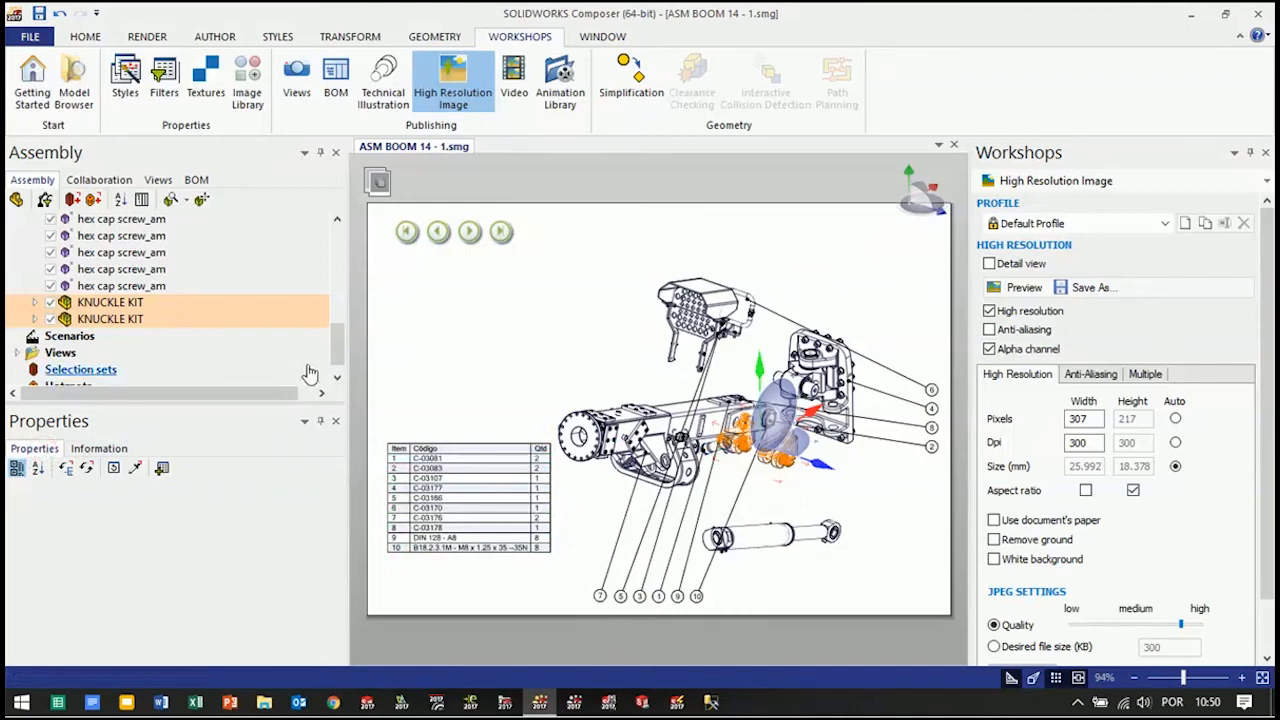
{"action": "left_click", "coordinate": [99, 449]}
{"action": "left_click", "coordinate": [52, 448]}
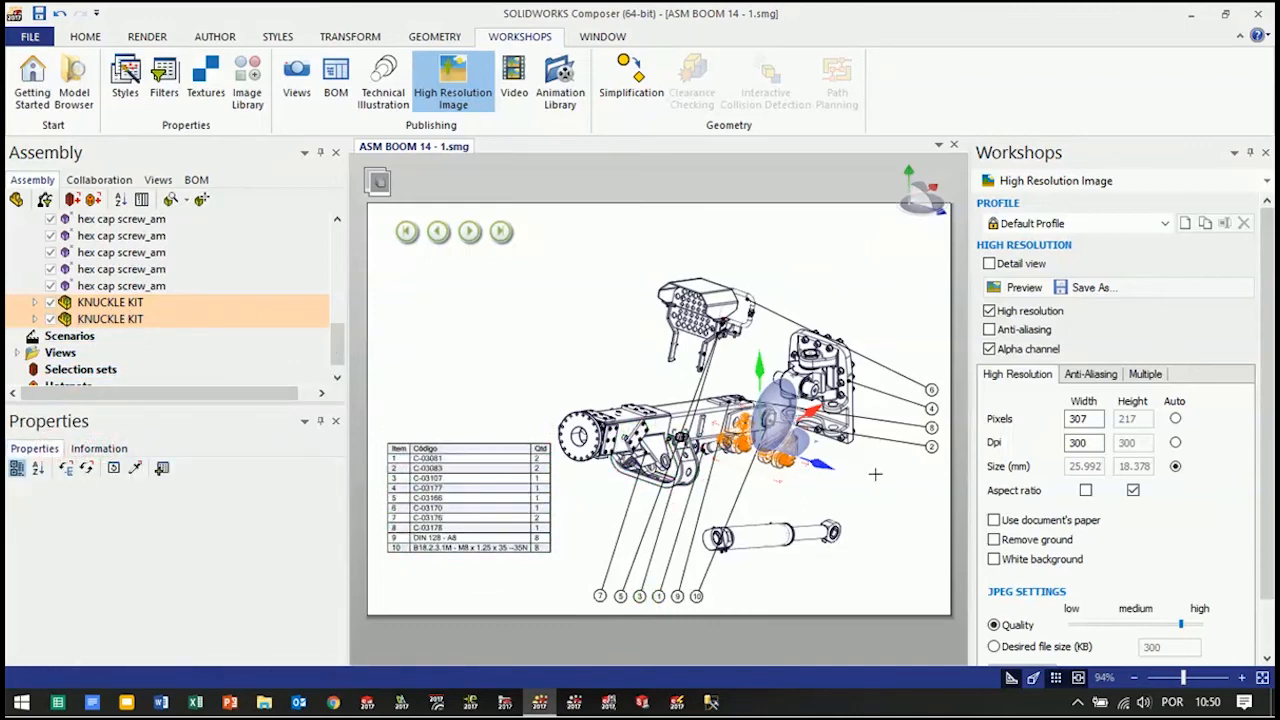
{"action": "left_click", "coordinate": [872, 471]}
Link the last KNUCKLE KIT in the assembly tree to the Subconjunto view using a view:// link
{"action": "left_click", "coordinate": [112, 320]}
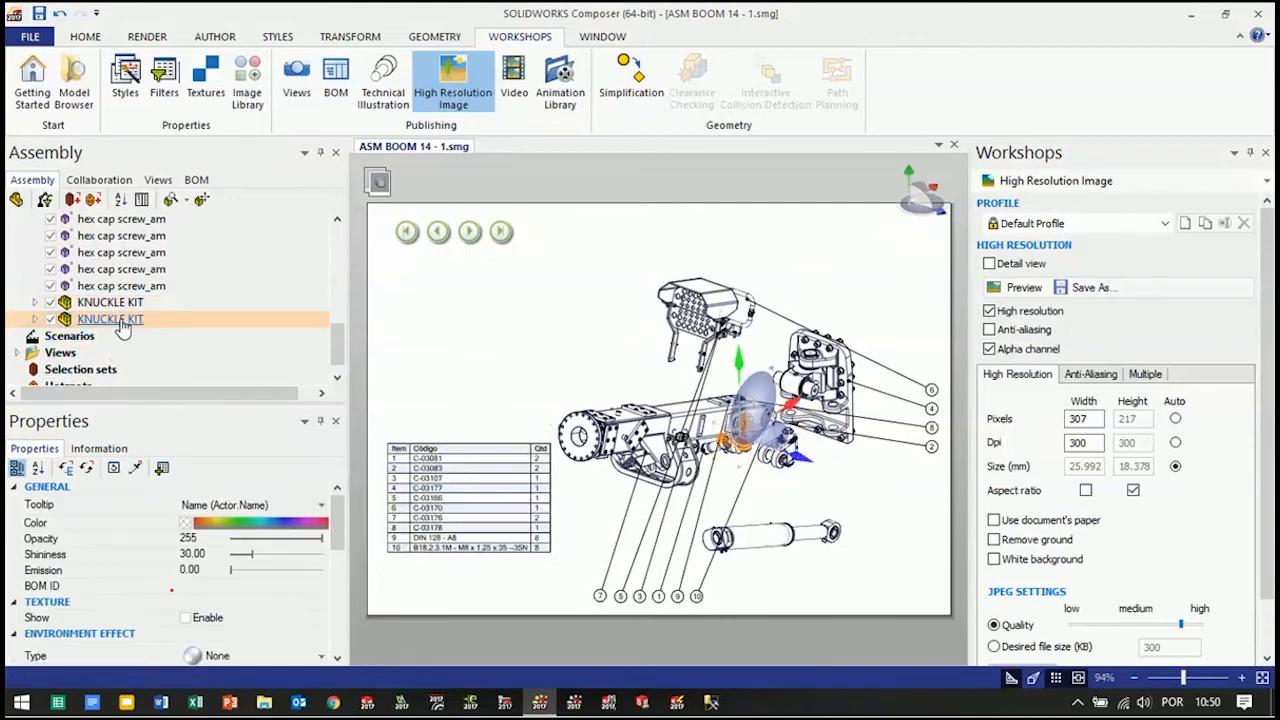
{"action": "scroll", "coordinate": [310, 550], "scroll_direction": "down", "scroll_amount": 8}
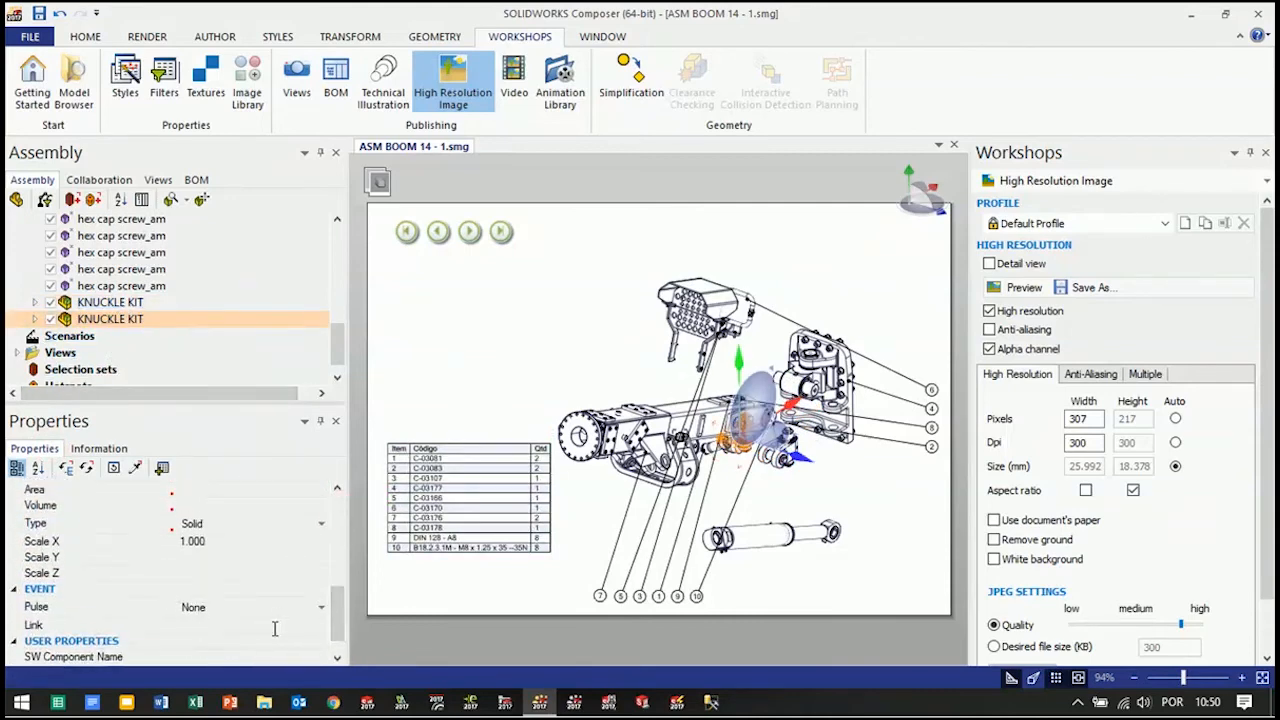
{"action": "left_click", "coordinate": [275, 628]}
{"action": "left_click", "coordinate": [272, 624]}
{"action": "left_click", "coordinate": [323, 630]}
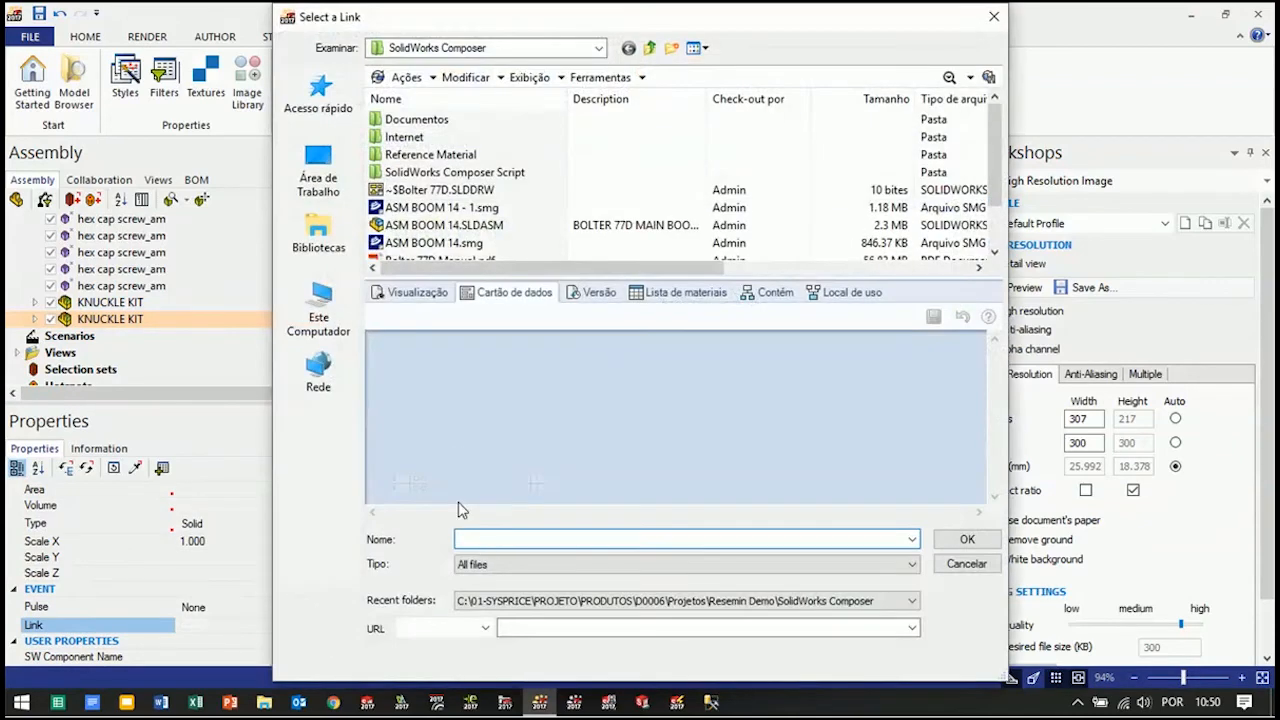
{"action": "left_click", "coordinate": [485, 629]}
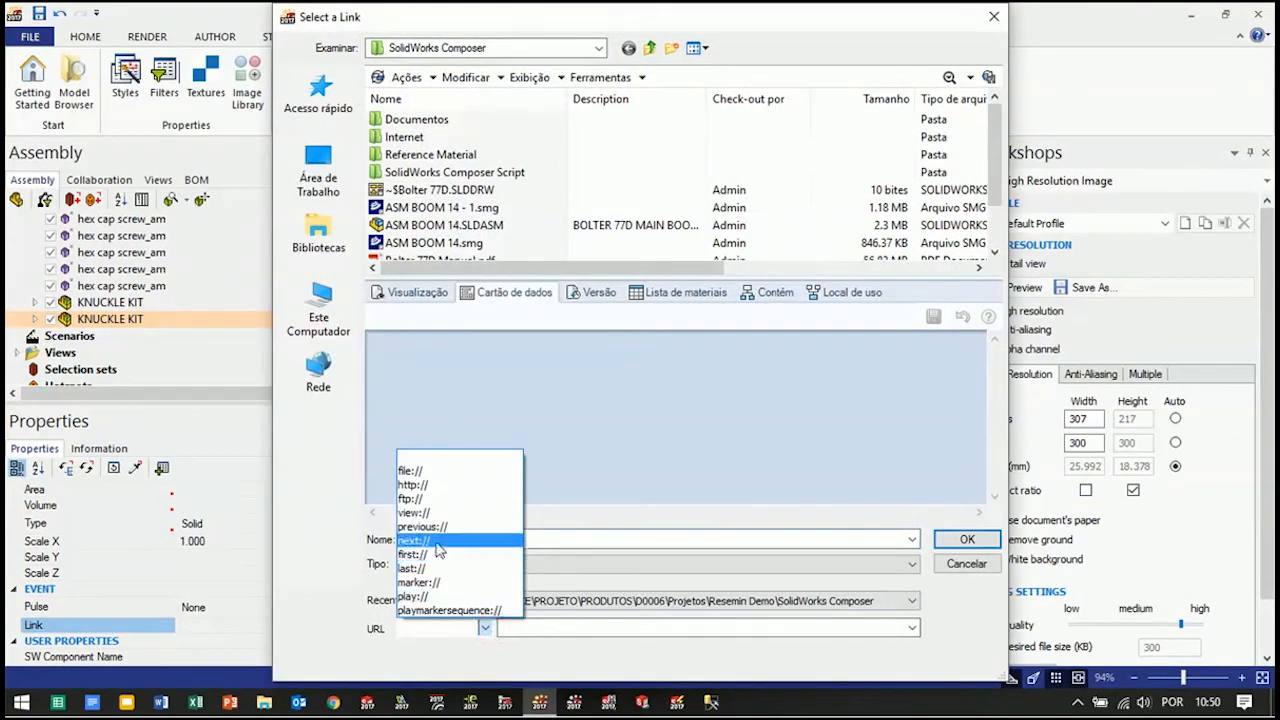
{"action": "left_click", "coordinate": [430, 512]}
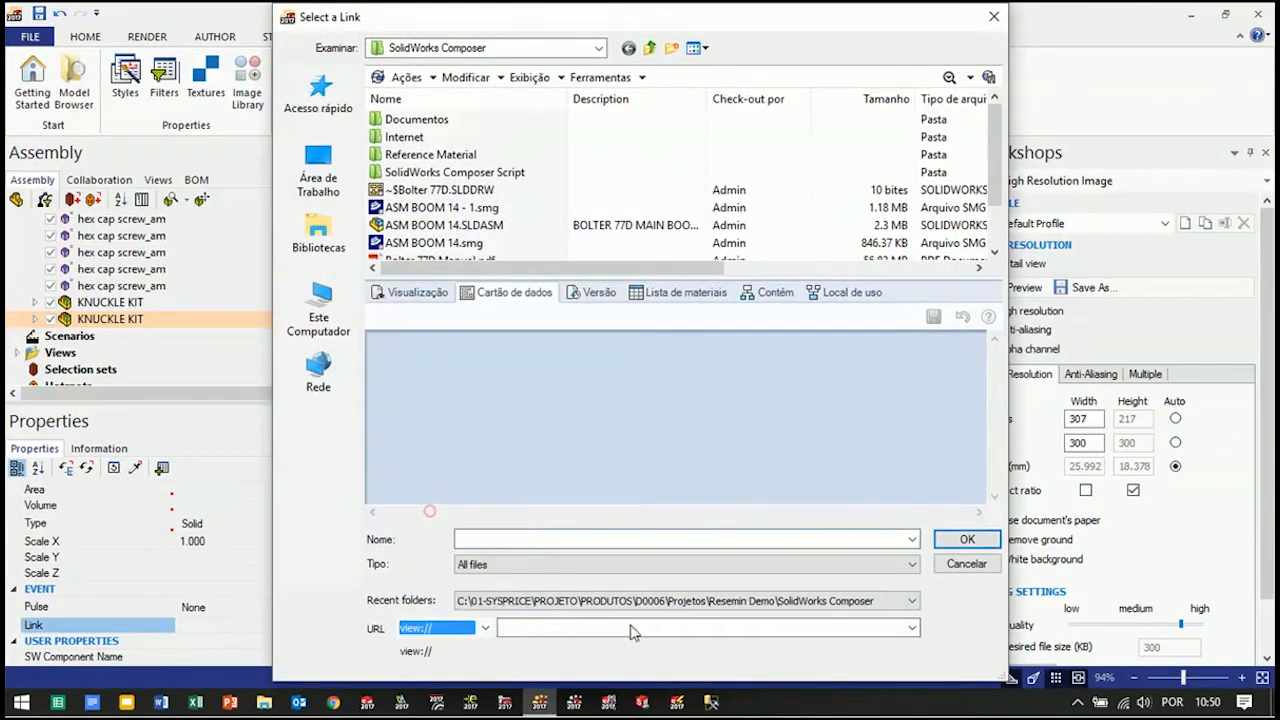
{"action": "left_click", "coordinate": [912, 628]}
{"action": "left_click", "coordinate": [628, 528]}
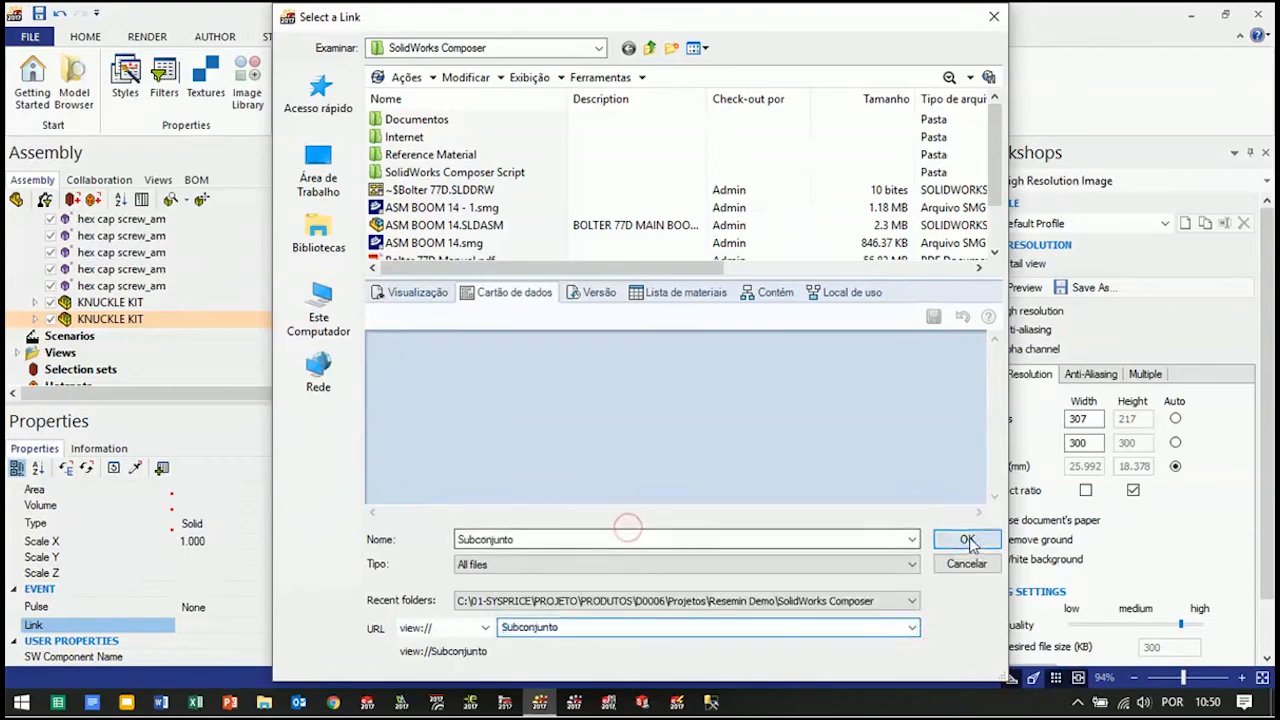
{"action": "left_click", "coordinate": [966, 540]}
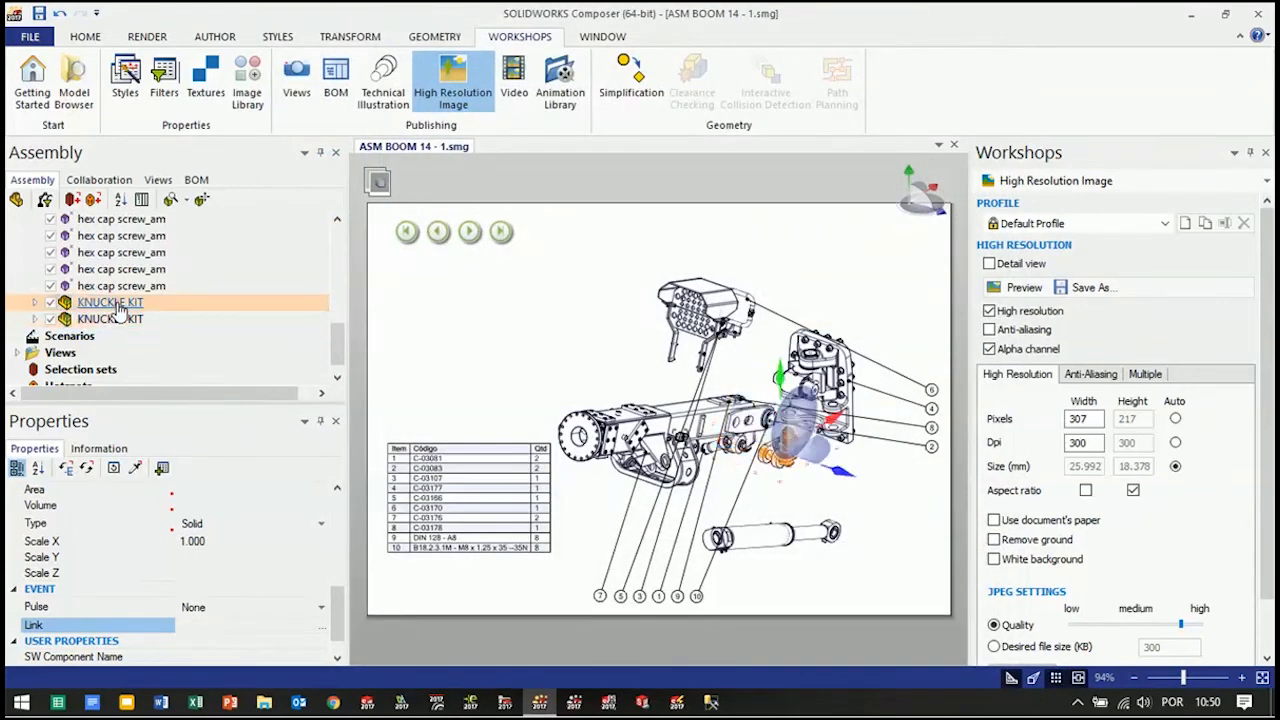
Give the other KNUCKLE KIT the link view://Subconjunto
{"action": "left_click", "coordinate": [328, 625]}
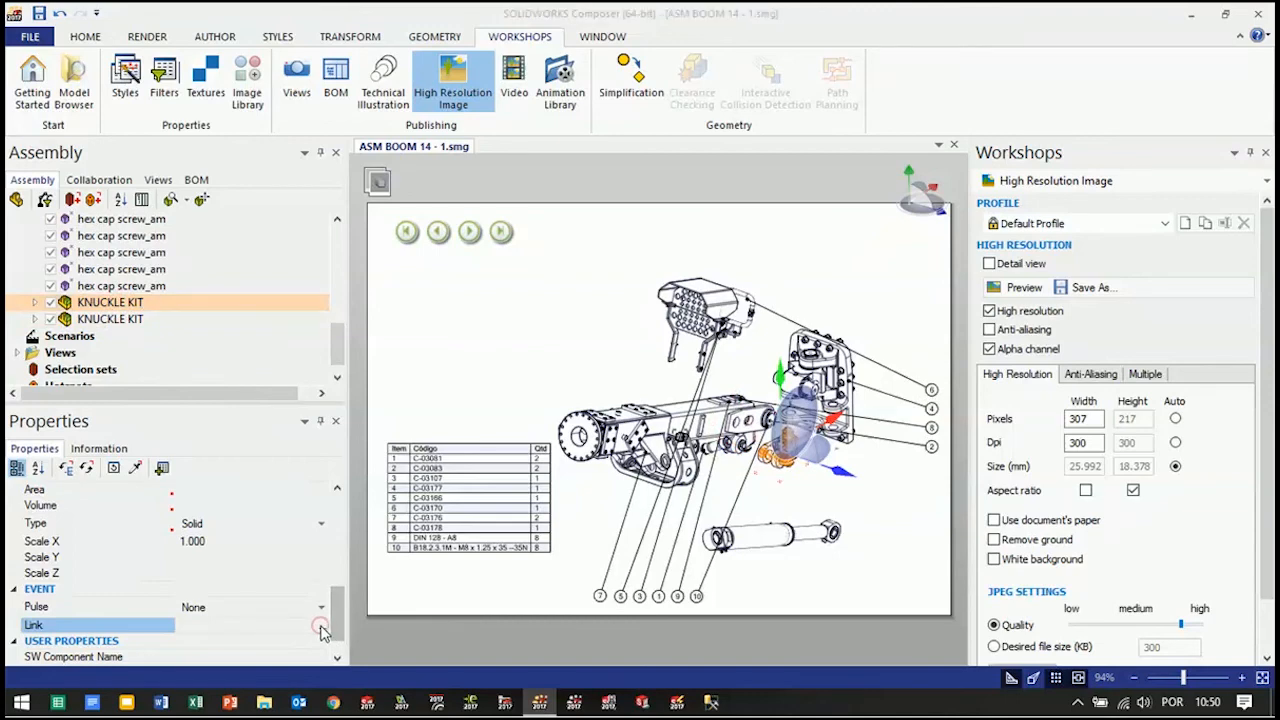
{"action": "left_click", "coordinate": [485, 628]}
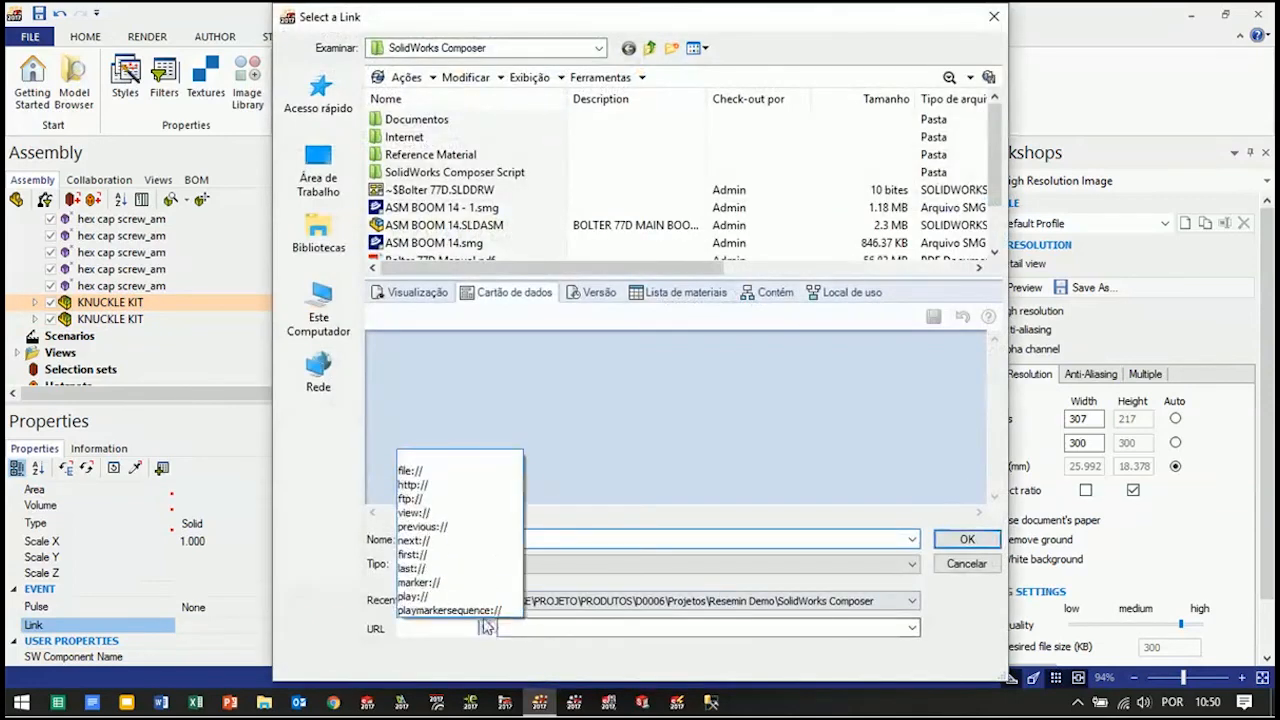
{"action": "left_click", "coordinate": [429, 513]}
{"action": "left_click", "coordinate": [912, 627]}
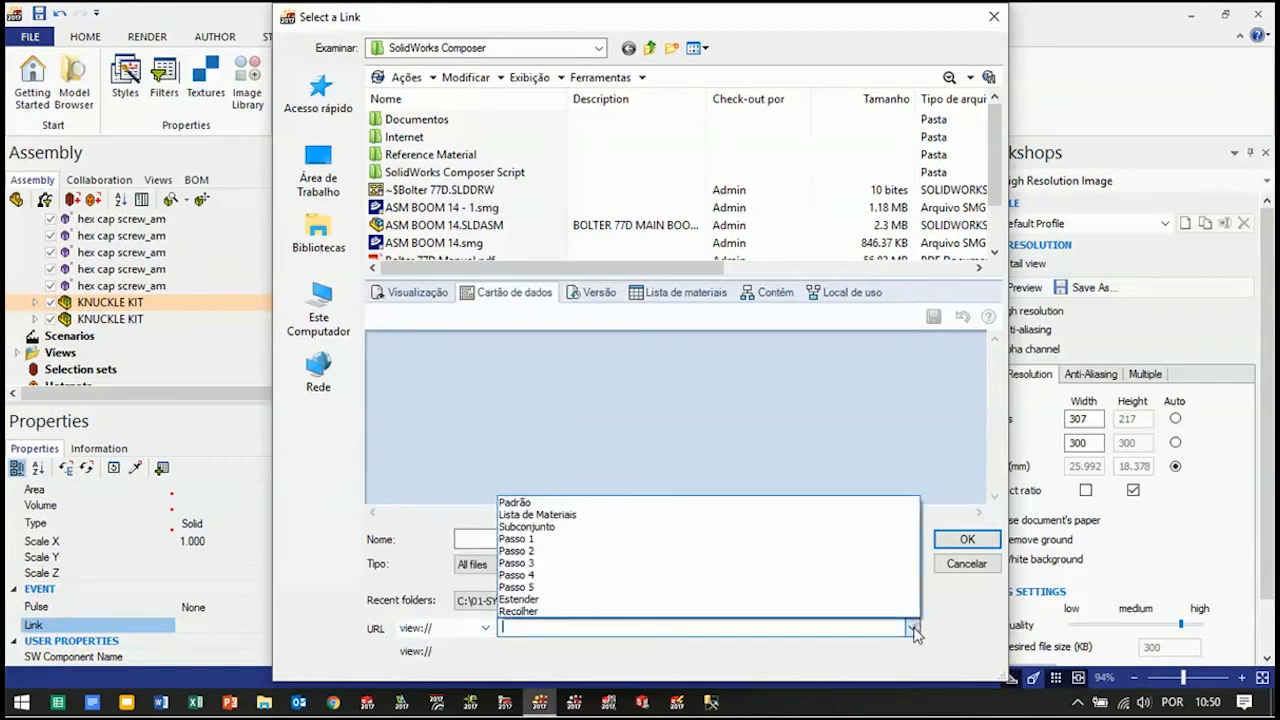
{"action": "left_click", "coordinate": [590, 527]}
{"action": "left_click", "coordinate": [950, 539]}
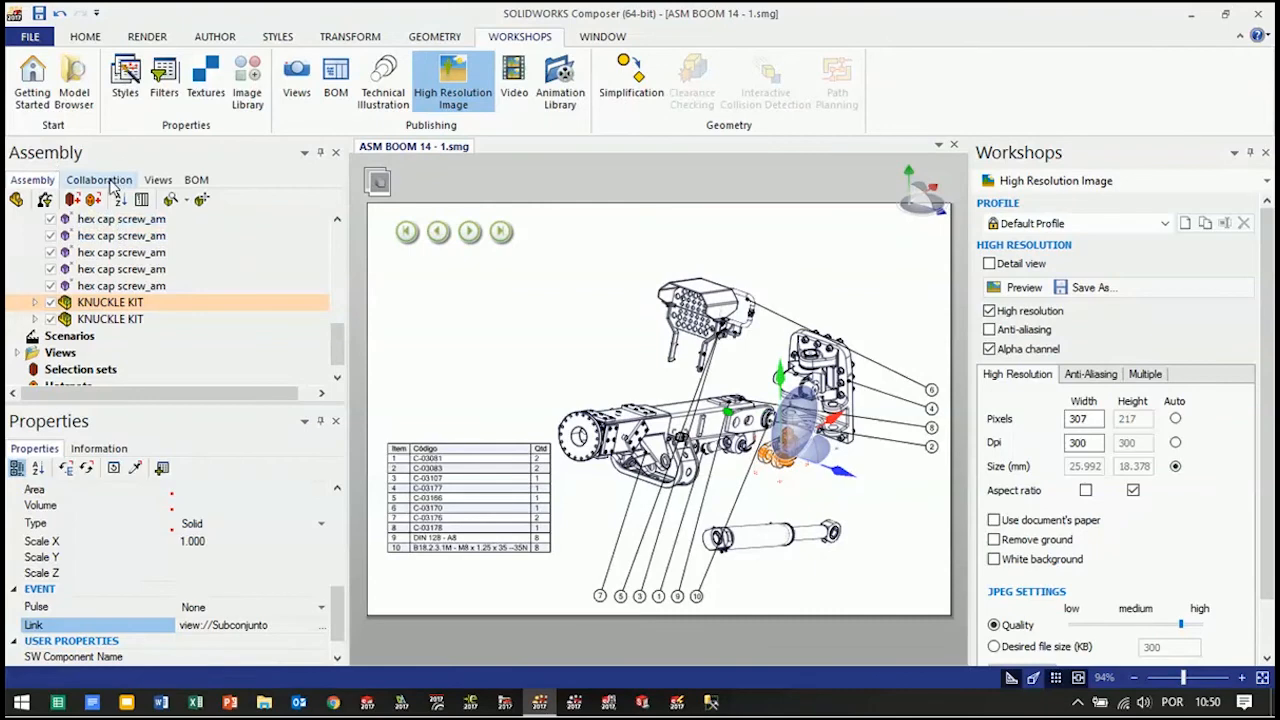
Update the Lista de Materiais view with the knuckle kit links, save the document and clear the selection
{"action": "left_click", "coordinate": [158, 180]}
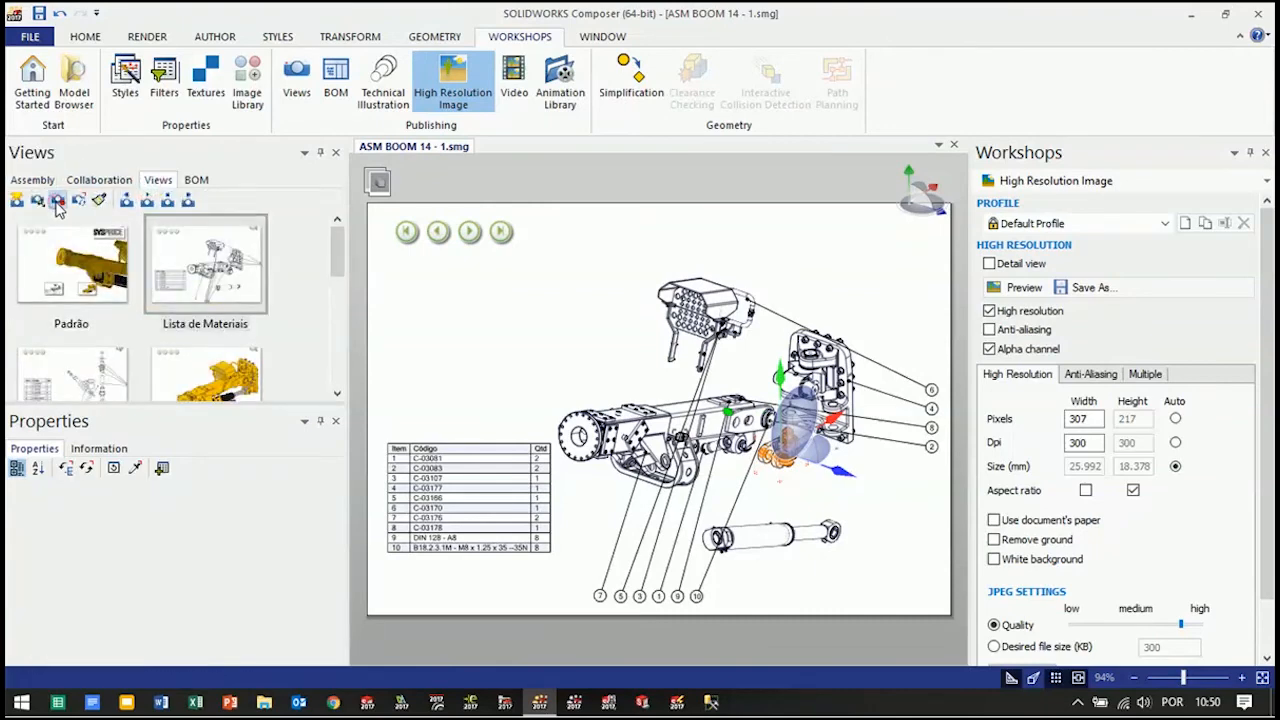
{"action": "left_click", "coordinate": [57, 201]}
{"action": "left_click", "coordinate": [39, 14]}
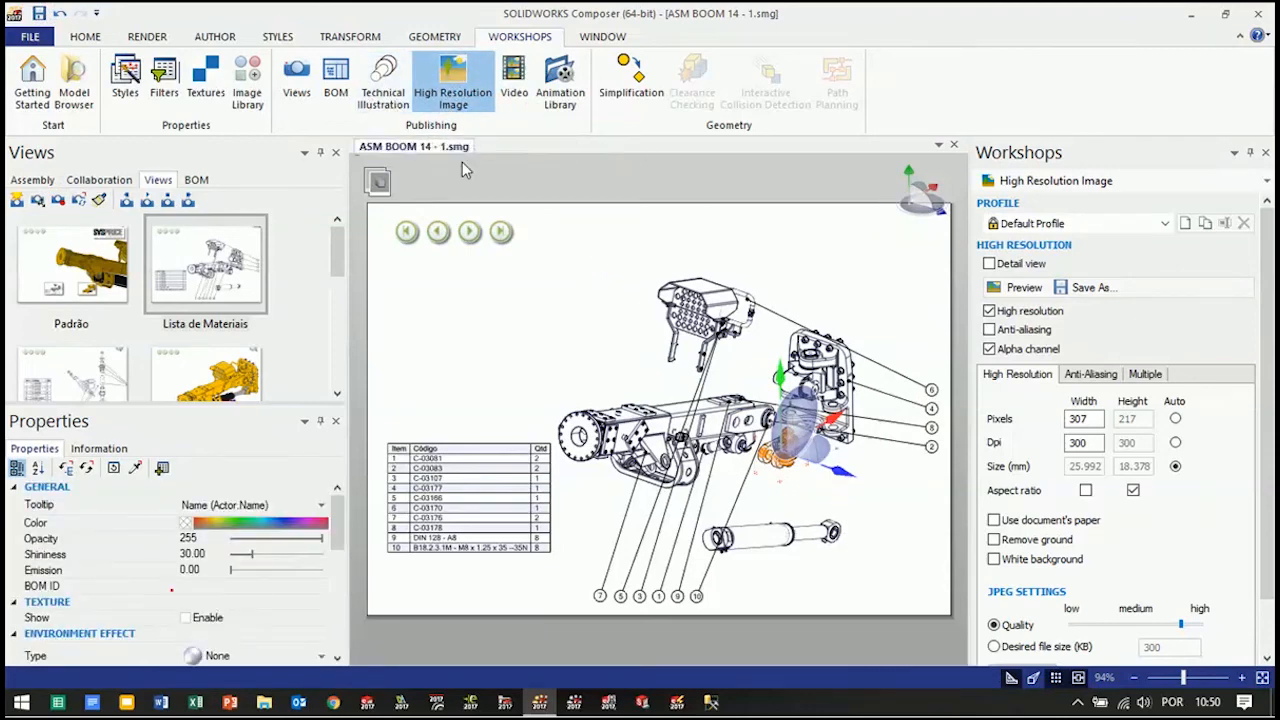
{"action": "left_click", "coordinate": [631, 174]}
Start publishing the document to HTML and choose the Full profile for the HTML output
{"action": "left_click", "coordinate": [22, 37]}
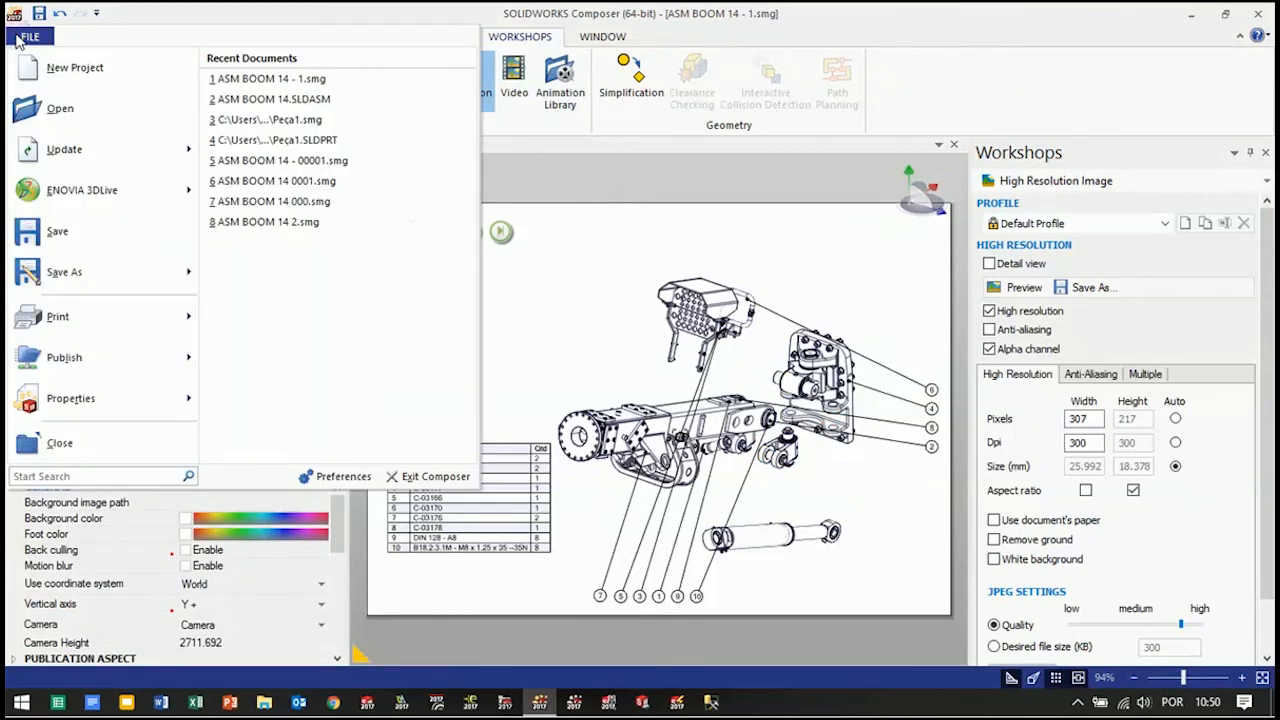
{"action": "mouse_move", "coordinate": [65, 366]}
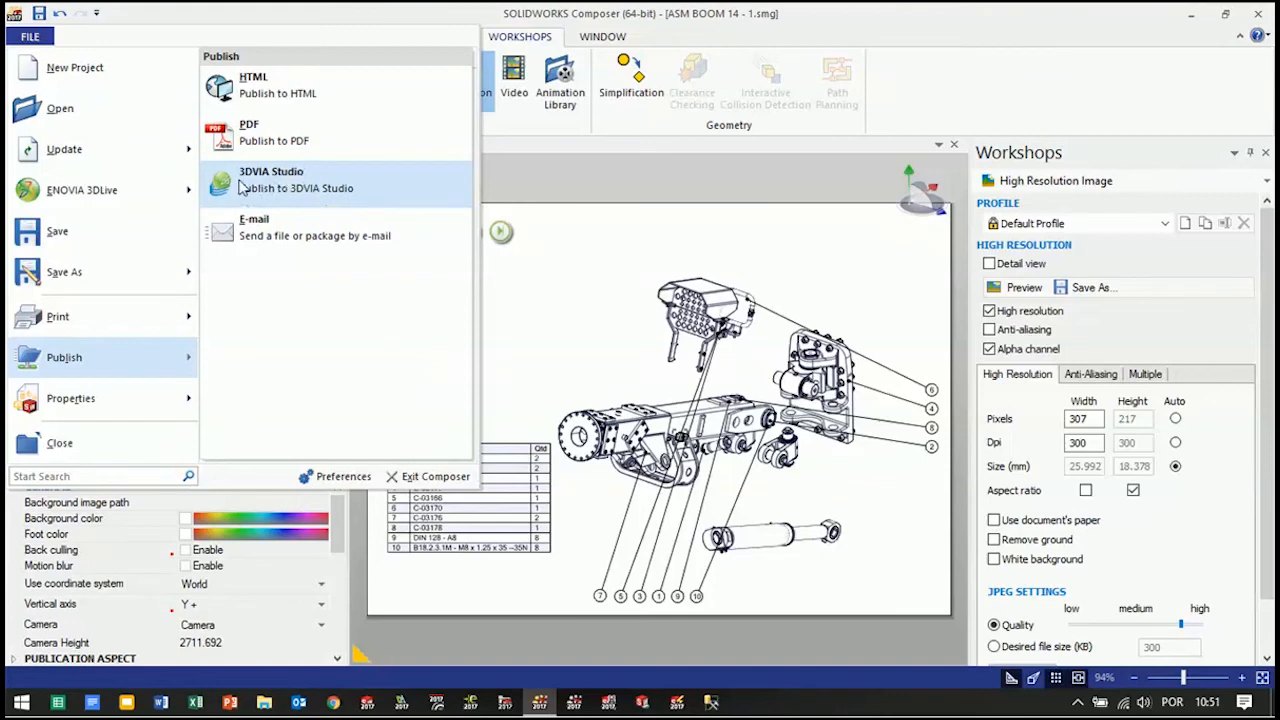
{"action": "left_click", "coordinate": [305, 95]}
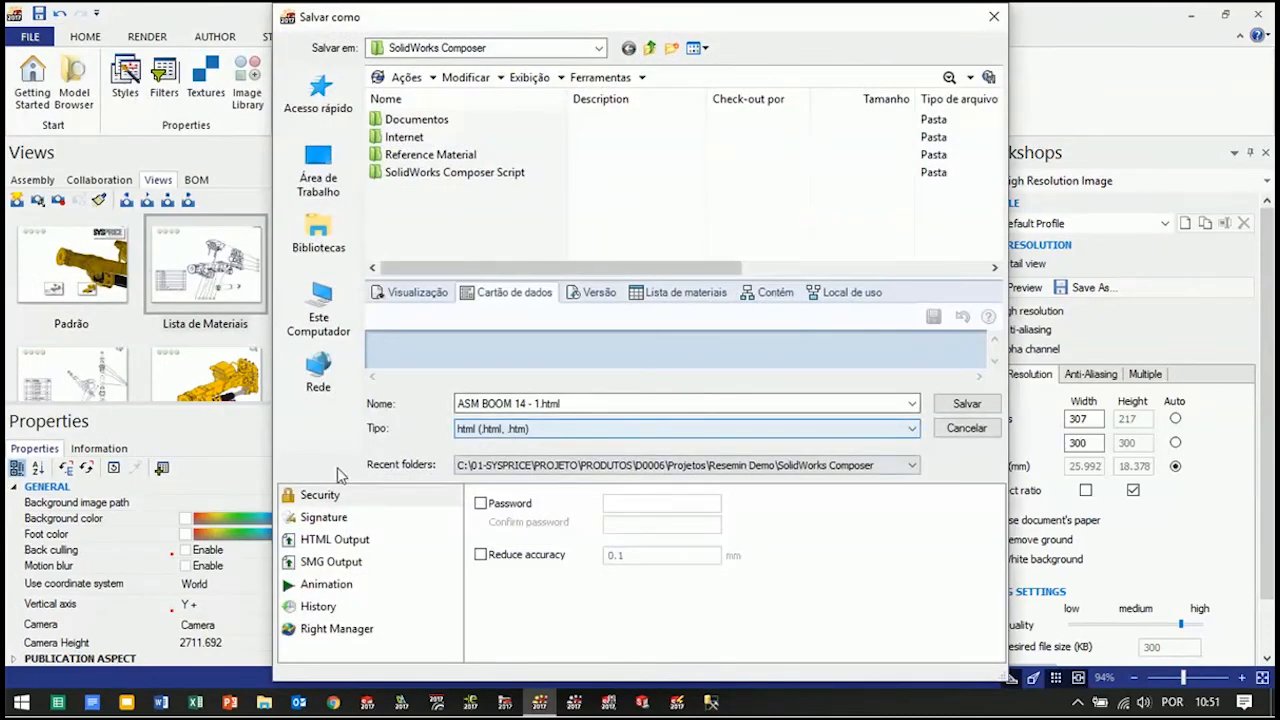
{"action": "left_click", "coordinate": [322, 518]}
{"action": "left_click", "coordinate": [323, 540]}
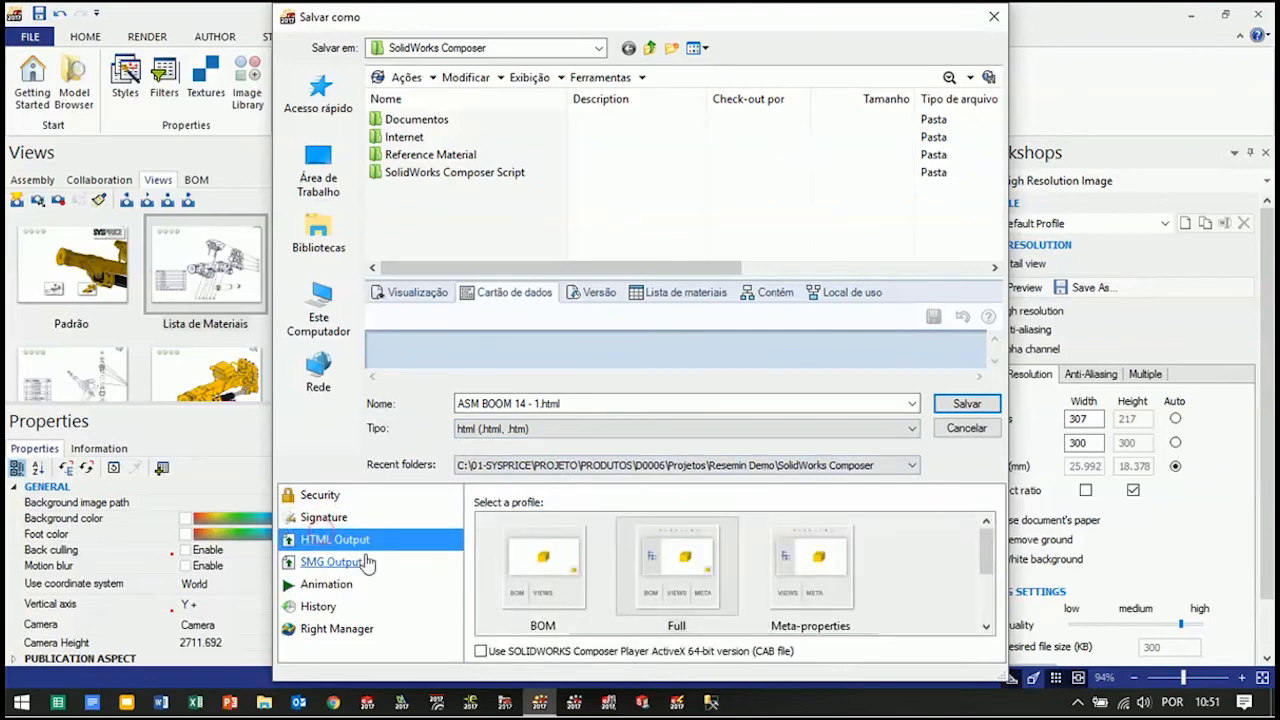
{"action": "mouse_move", "coordinate": [991, 552]}
{"action": "left_mouse_down"}
{"action": "mouse_move", "coordinate": [995, 617]}
{"action": "mouse_move", "coordinate": [985, 552]}
{"action": "left_mouse_up"}
{"action": "left_click", "coordinate": [670, 574]}
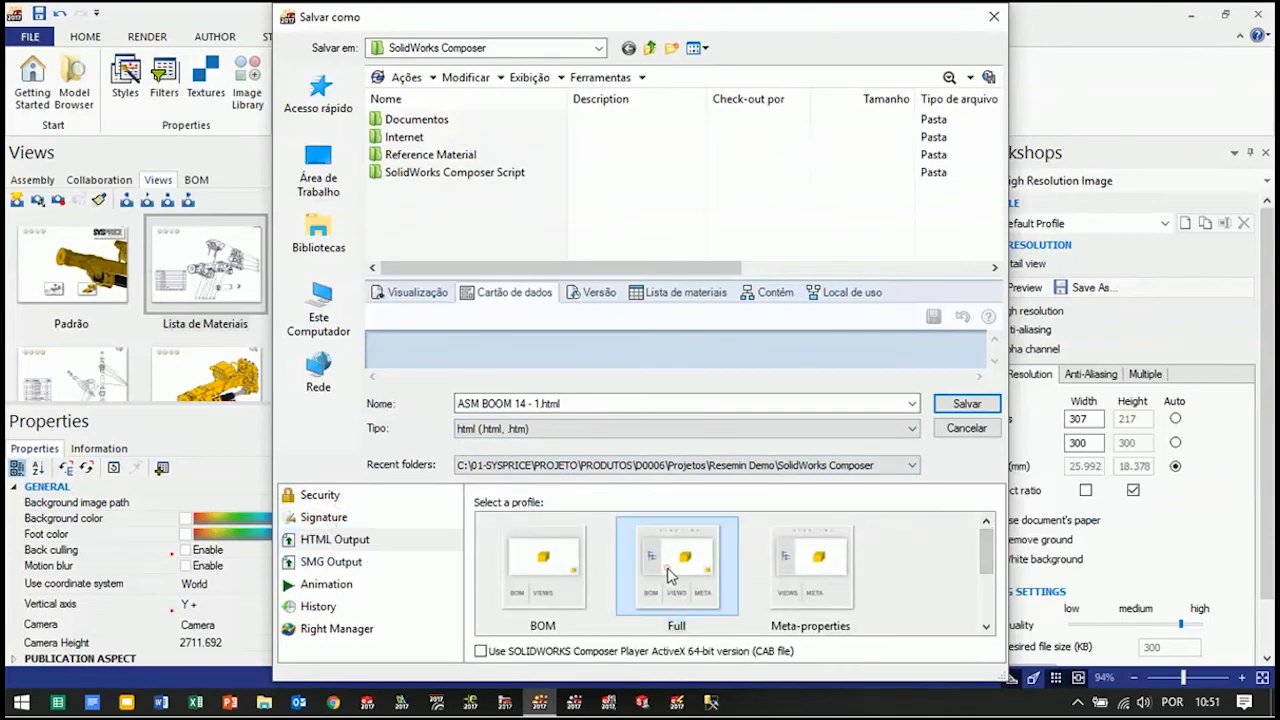
Create a new folder named Nova pasta on the desktop and save ASM BOOM 14 - 1.html in it
{"action": "left_click", "coordinate": [318, 172]}
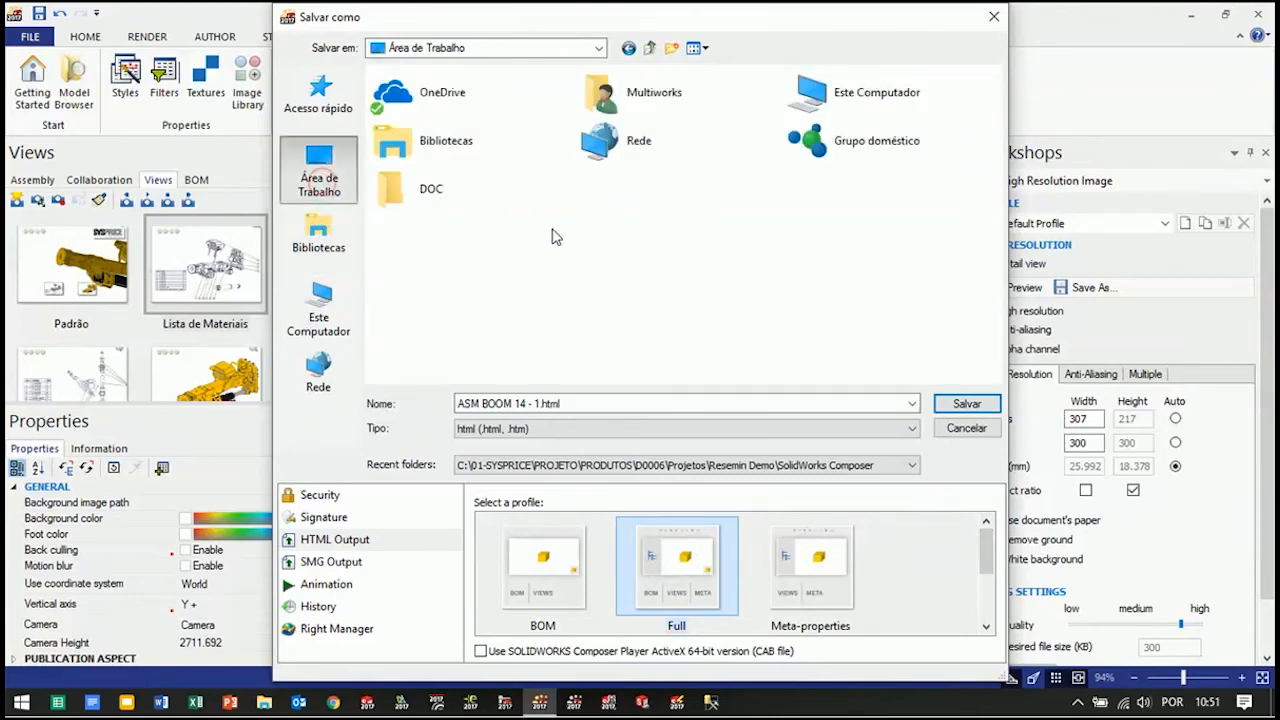
{"action": "left_click", "coordinate": [671, 48]}
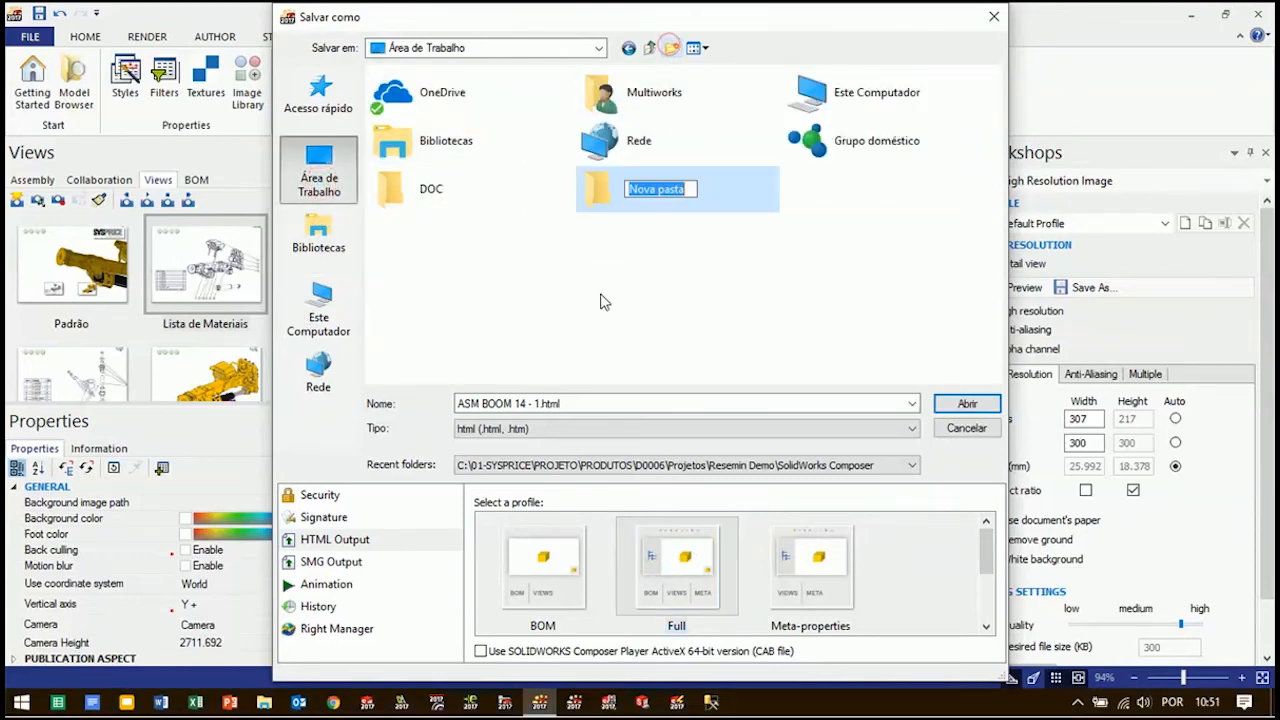
{"action": "left_click", "coordinate": [640, 289]}
{"action": "double_click", "coordinate": [628, 200]}
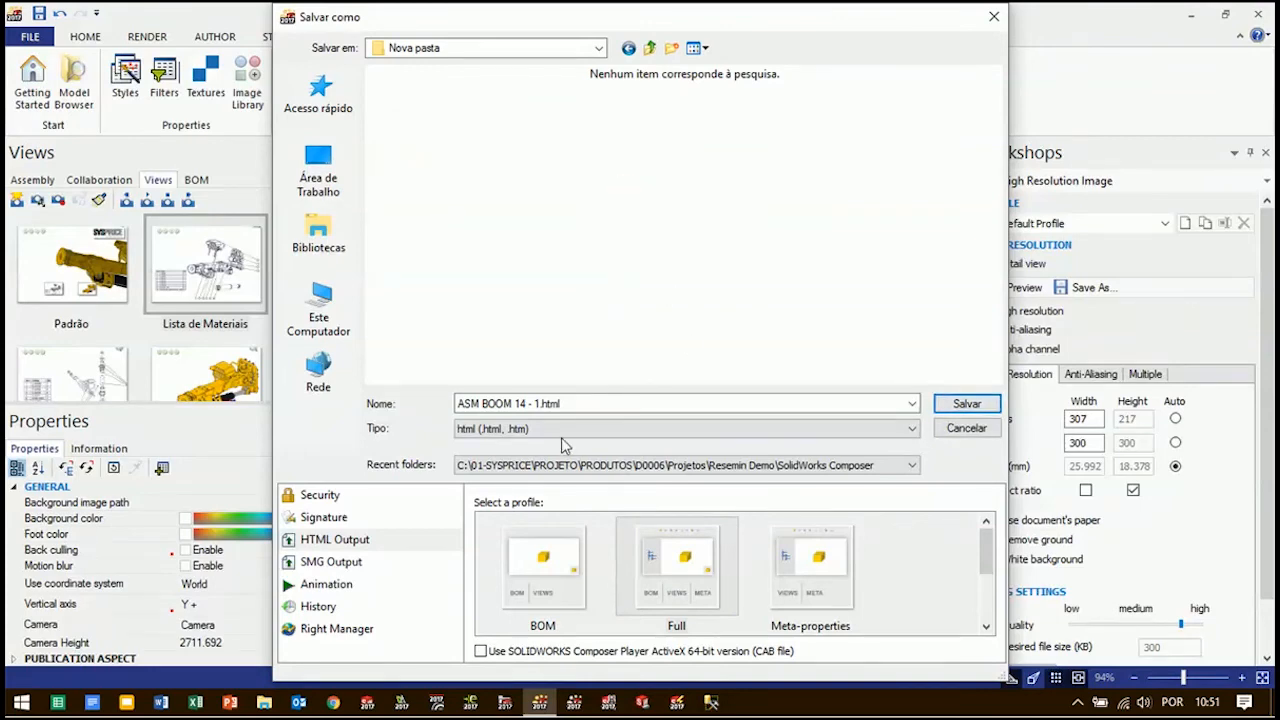
{"action": "left_click", "coordinate": [965, 403]}
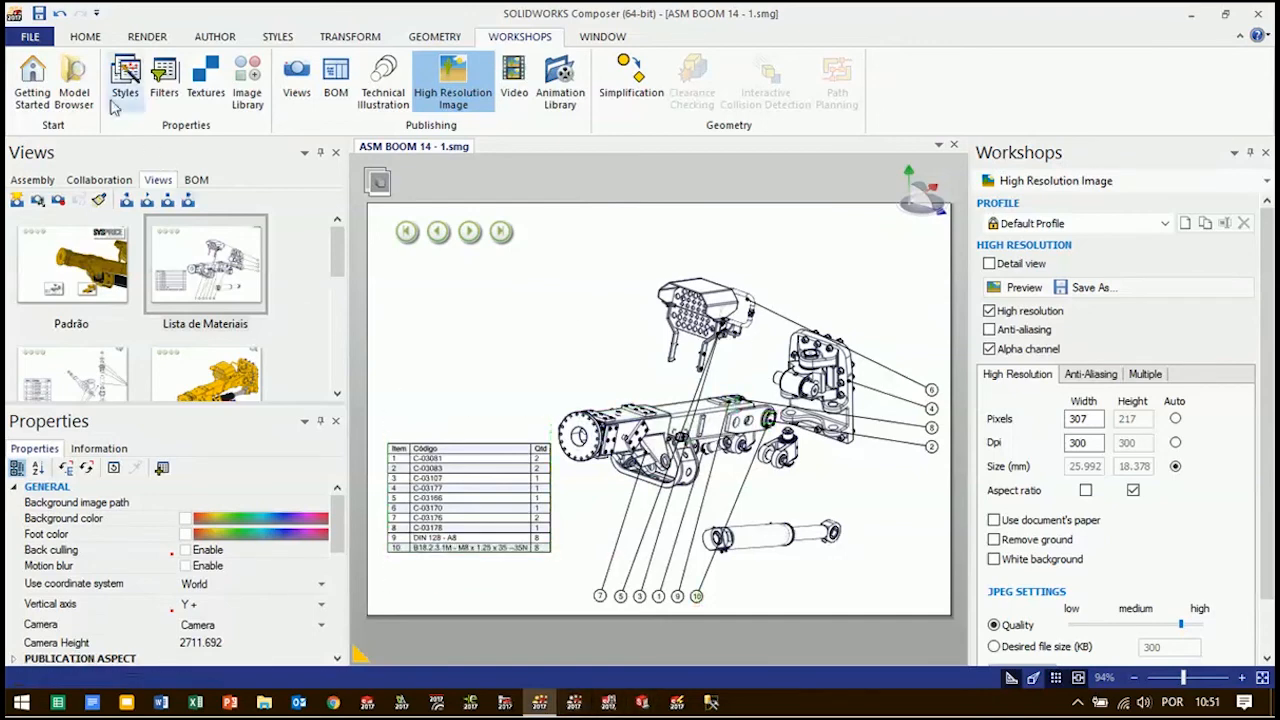
Save the document, updating the changed Lista de Materiais view
{"action": "left_click", "coordinate": [39, 13]}
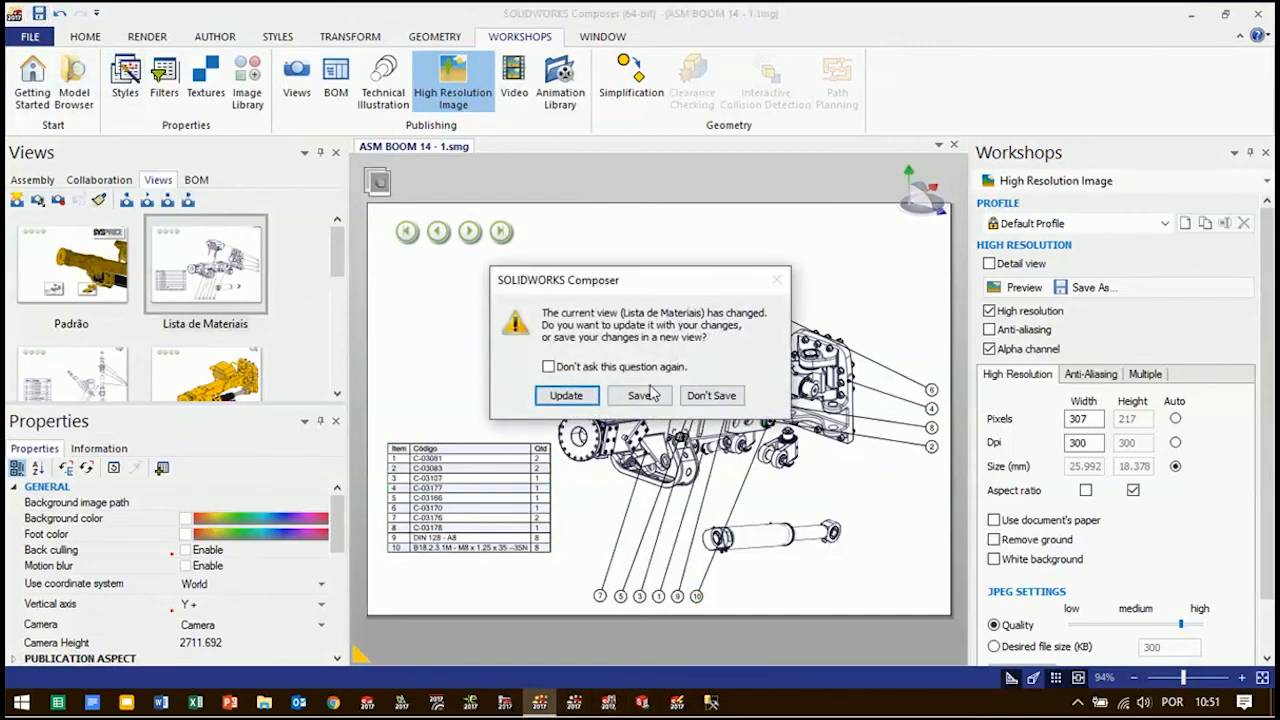
{"action": "left_click", "coordinate": [588, 399]}
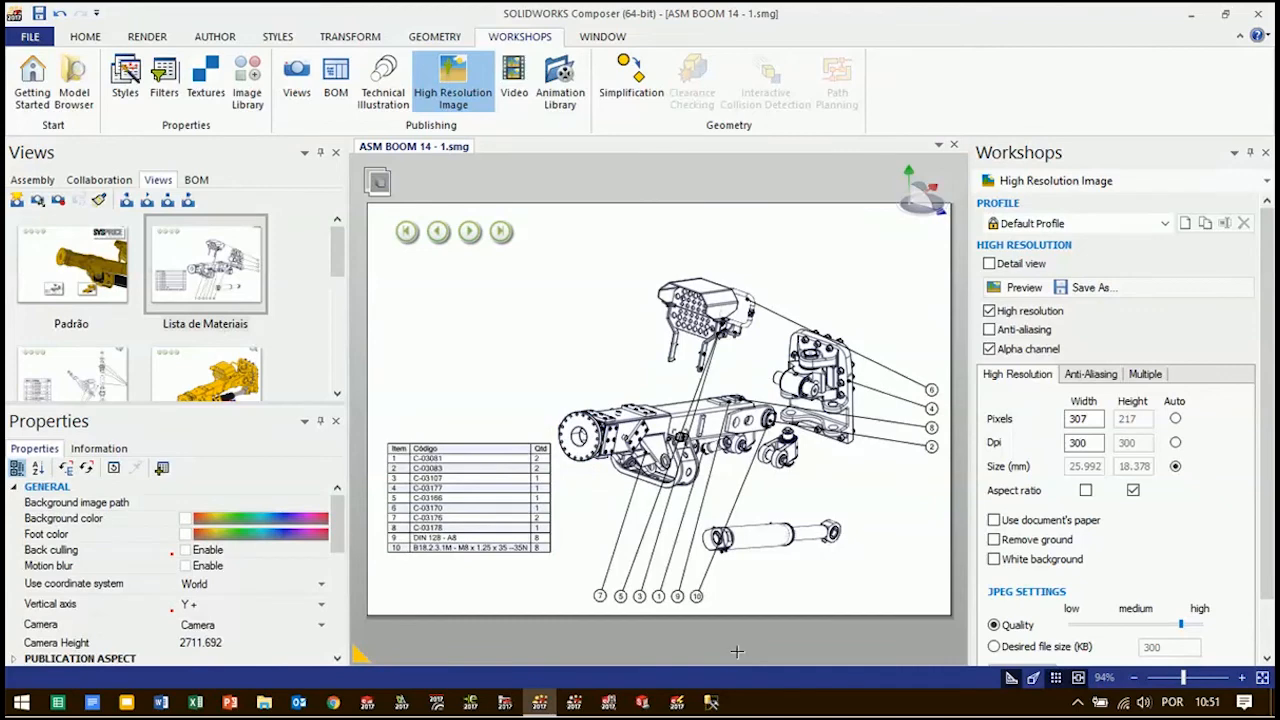
Switch to Composer Player and open ASM BOOM 14 - 1.smg from the SolidWorks Composer folder
{"action": "left_click", "coordinate": [575, 705]}
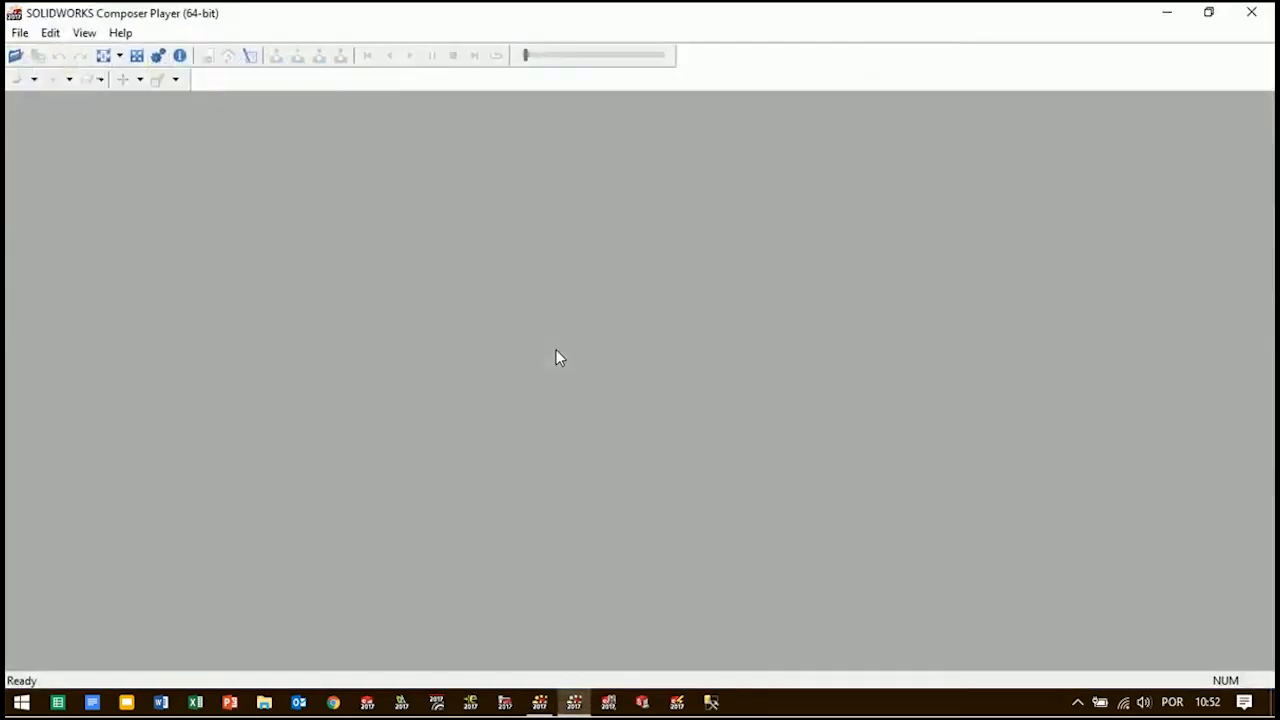
{"action": "left_click", "coordinate": [15, 56]}
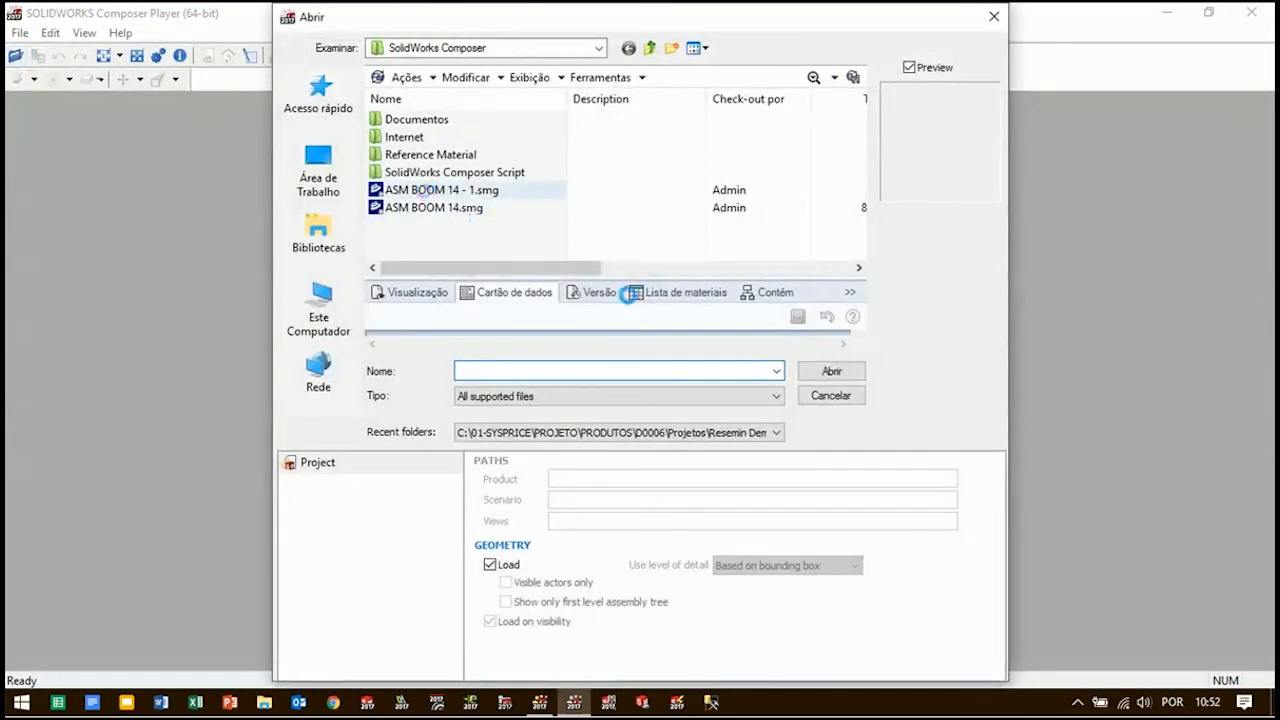
{"action": "left_click", "coordinate": [415, 190]}
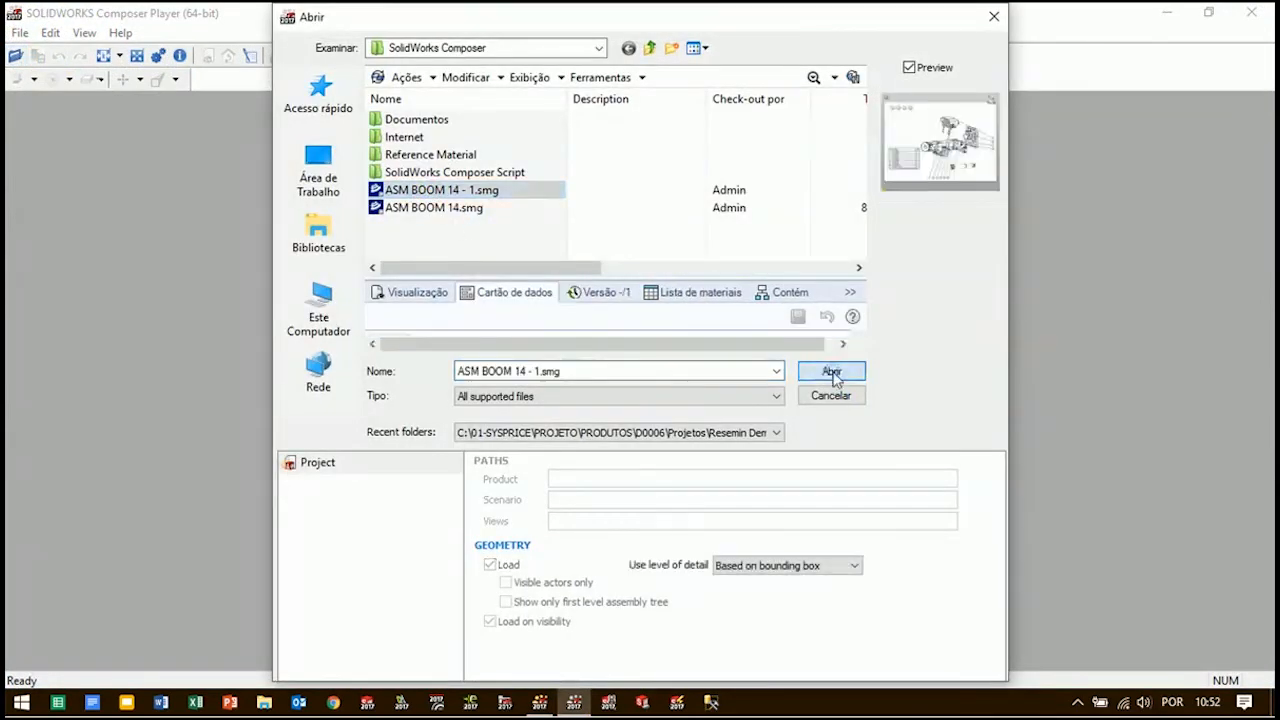
{"action": "left_click", "coordinate": [832, 371]}
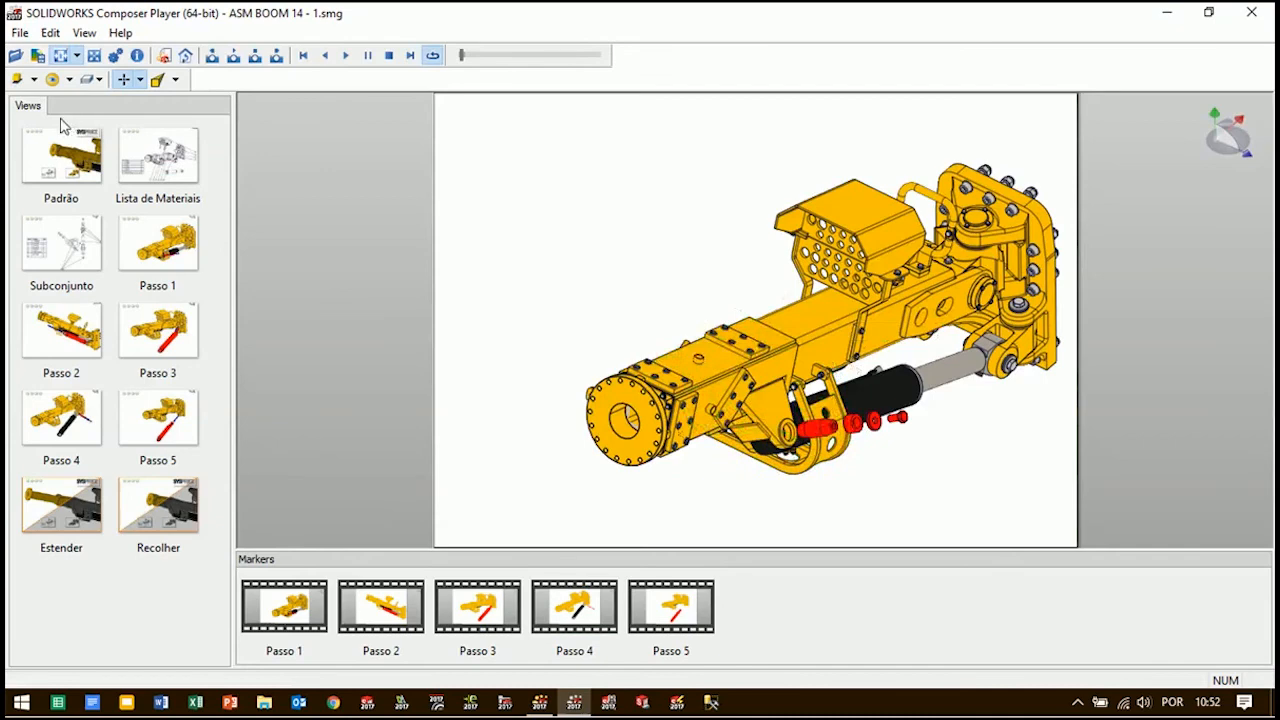
Display the Padrão view, frame the whole boom, and test the links on its end that extend and retract it
{"action": "left_click", "coordinate": [60, 156]}
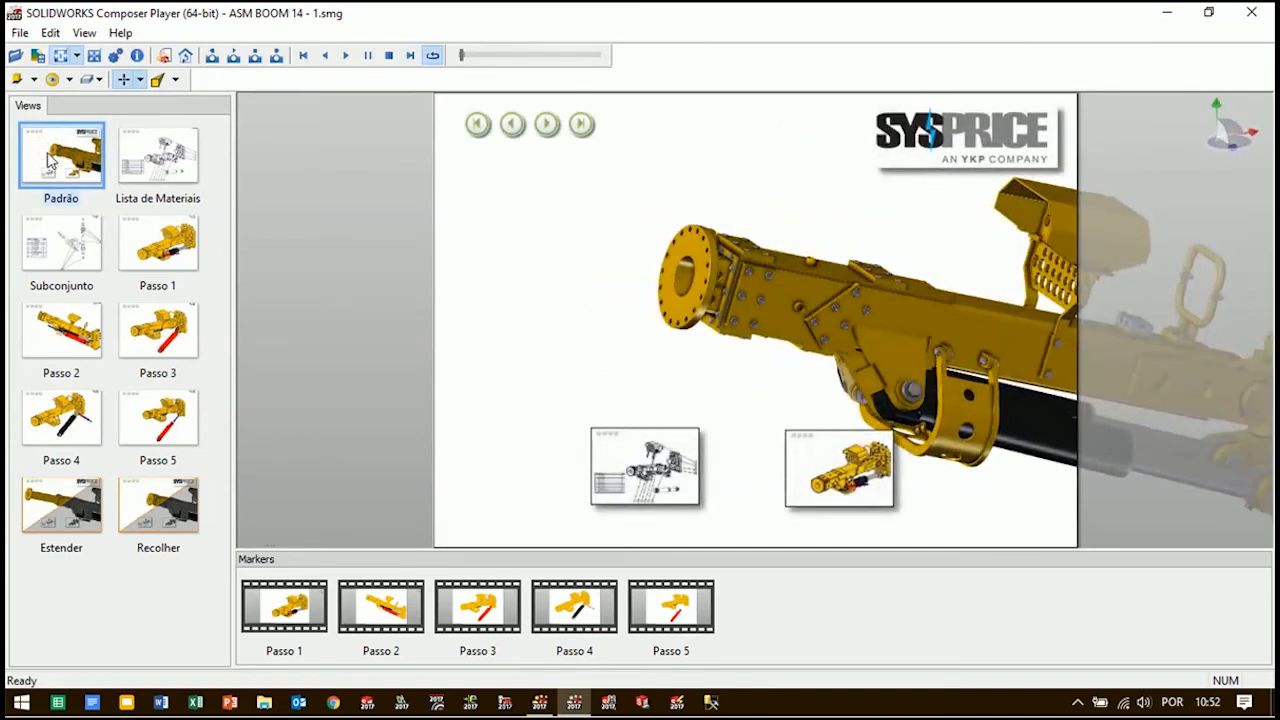
{"action": "middle_click_drag", "start_coordinate": [942, 302], "coordinate": [687, 281]}
{"action": "scroll", "coordinate": [688, 284], "scroll_direction": "down", "scroll_amount": 3}
{"action": "right_click_drag", "start_coordinate": [729, 340], "coordinate": [700, 322]}
{"action": "left_click", "coordinate": [514, 243]}
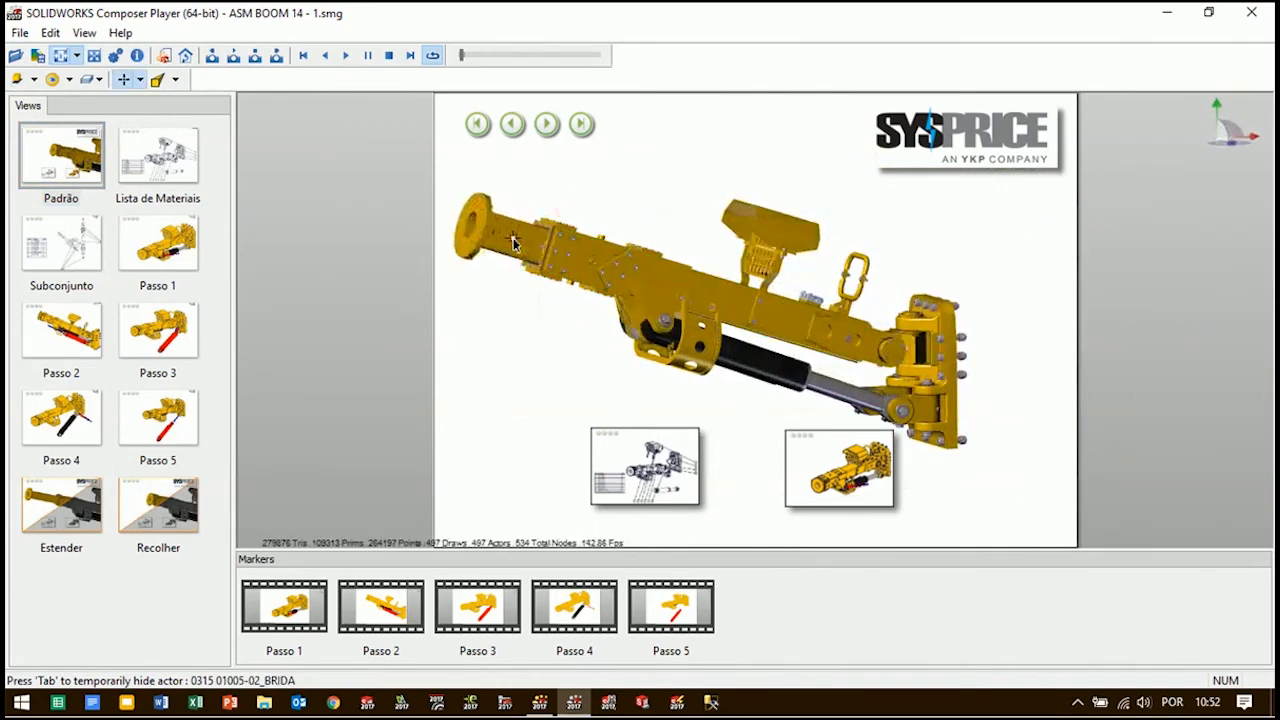
{"action": "left_click", "coordinate": [503, 231]}
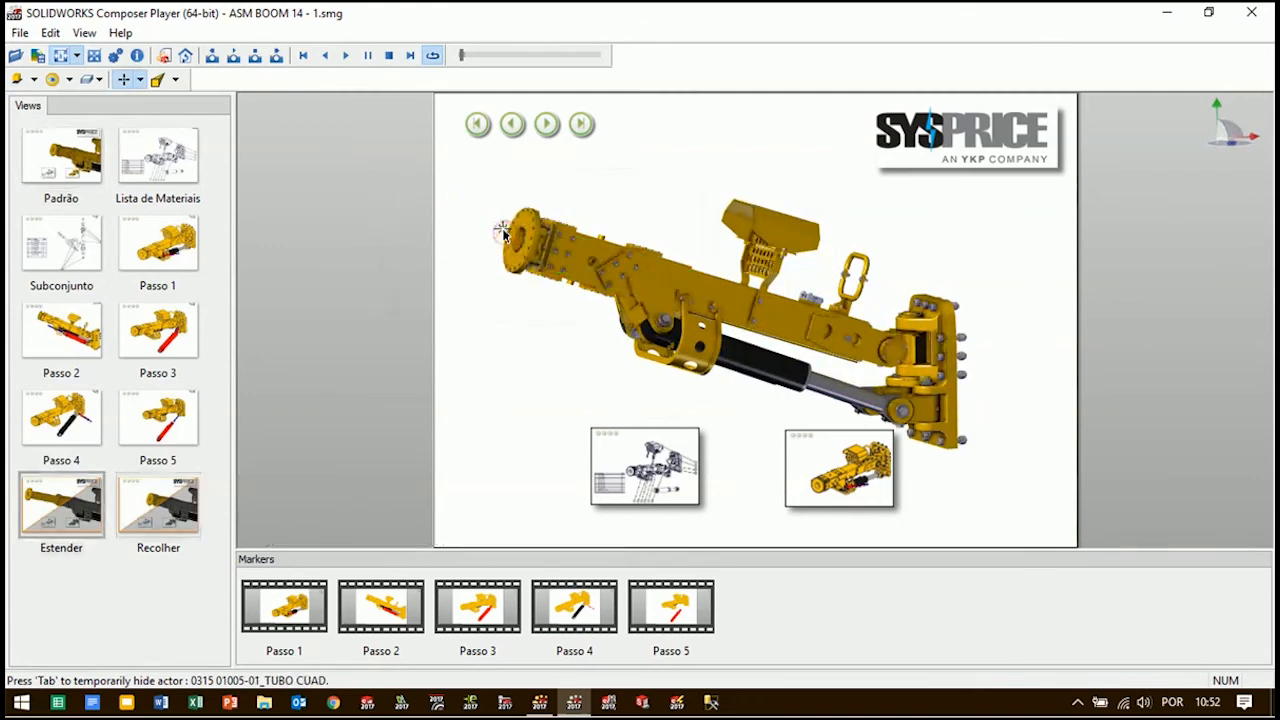
{"action": "right_click_drag", "start_coordinate": [741, 368], "coordinate": [674, 311]}
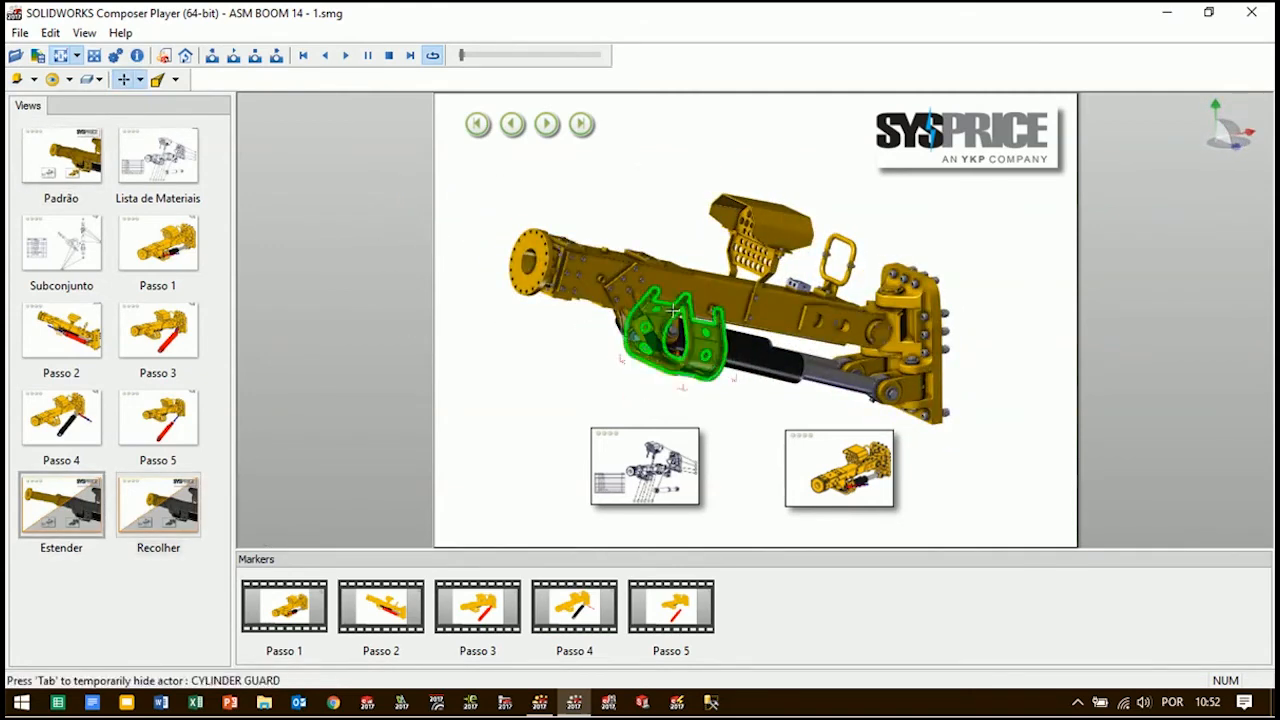
Go through the document's views from Padrão to Passo 5 with its Next navigation, ending back at Padrão
{"action": "left_click", "coordinate": [545, 124]}
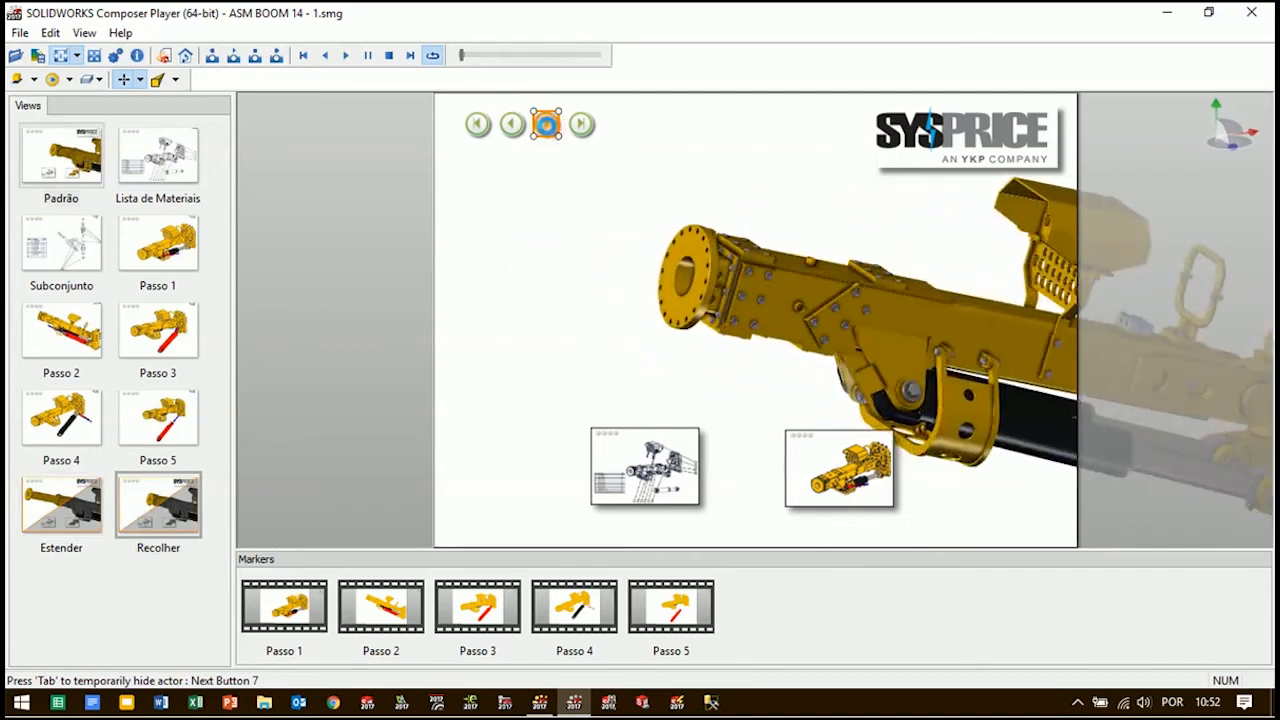
{"action": "left_click", "coordinate": [545, 121]}
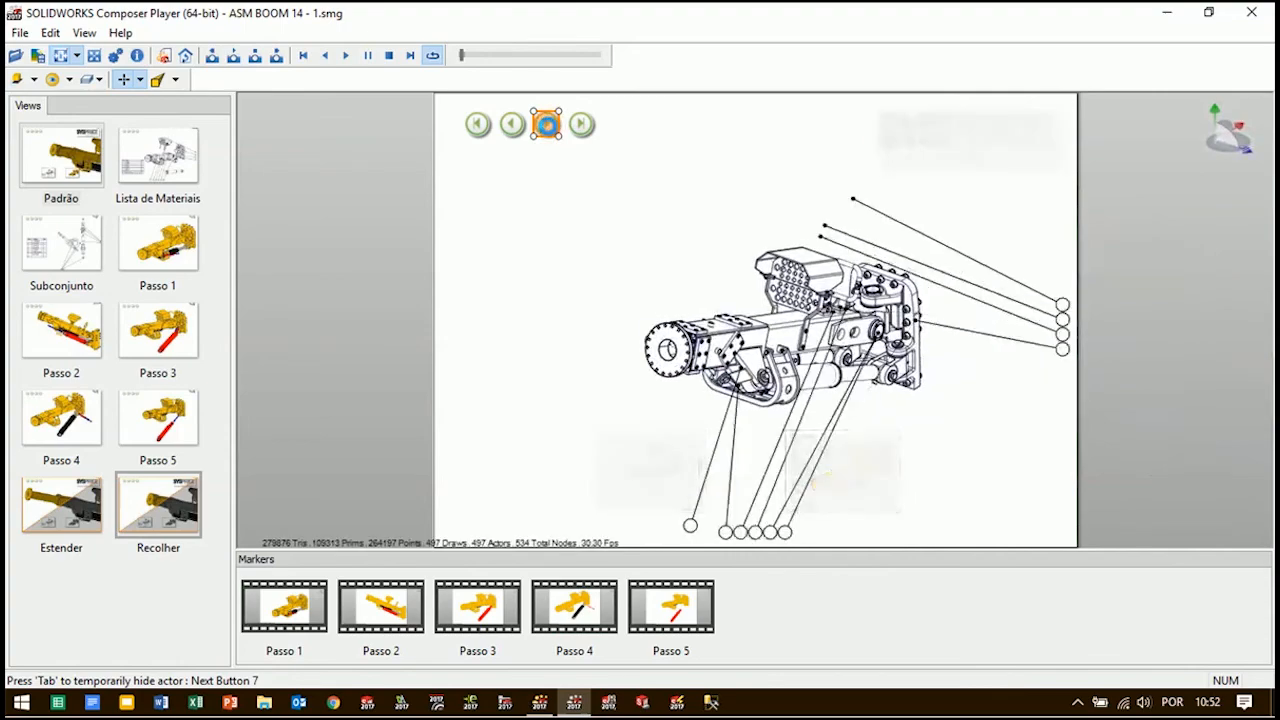
{"action": "left_click", "coordinate": [545, 121]}
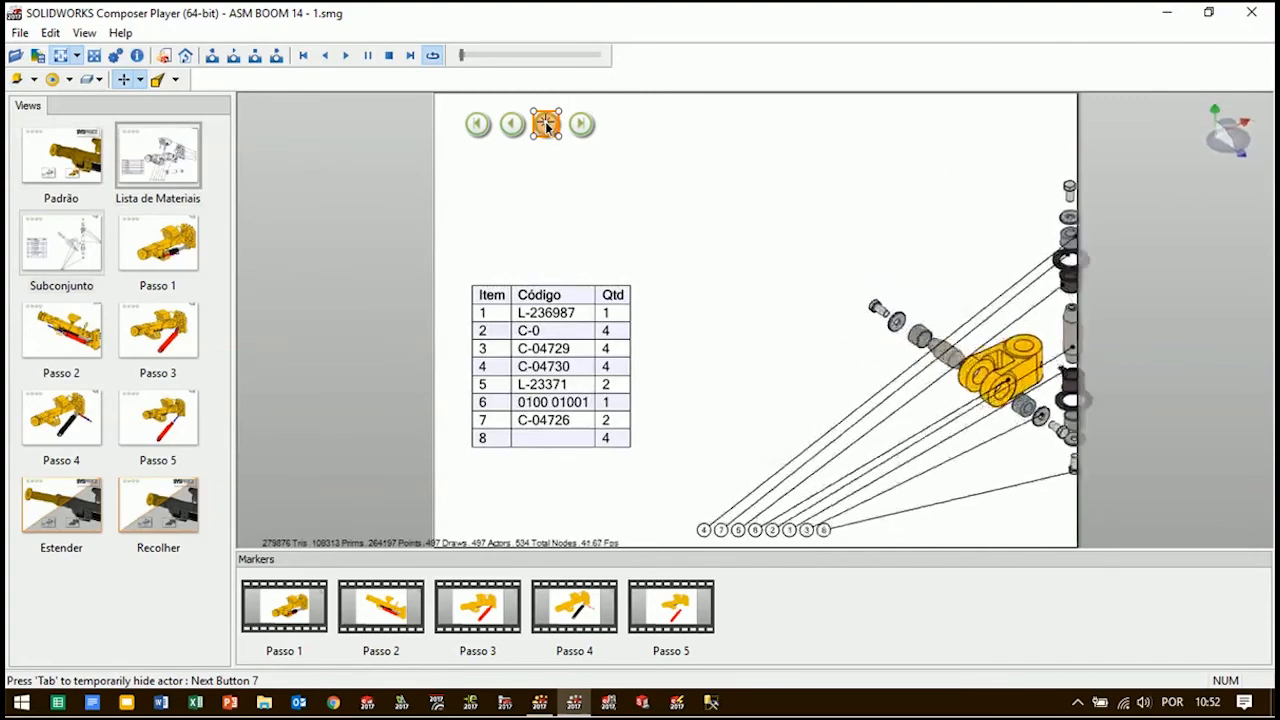
{"action": "left_click", "coordinate": [545, 121]}
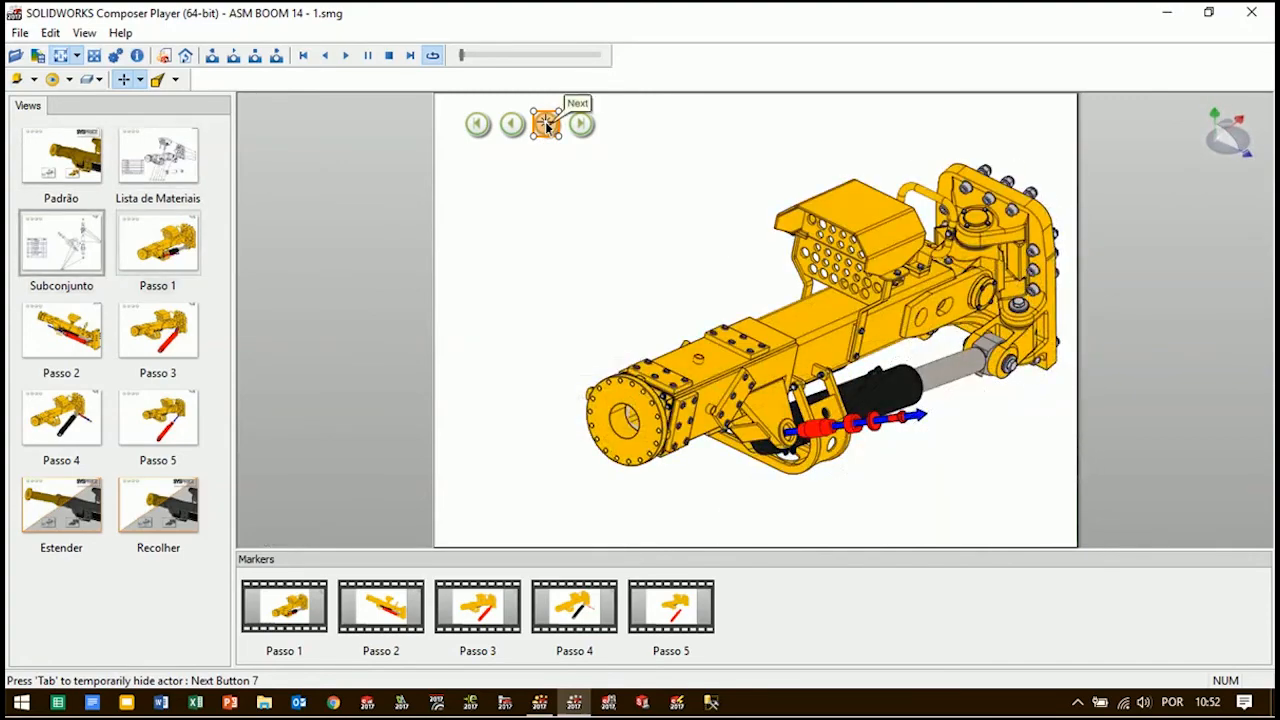
{"action": "left_click", "coordinate": [545, 121]}
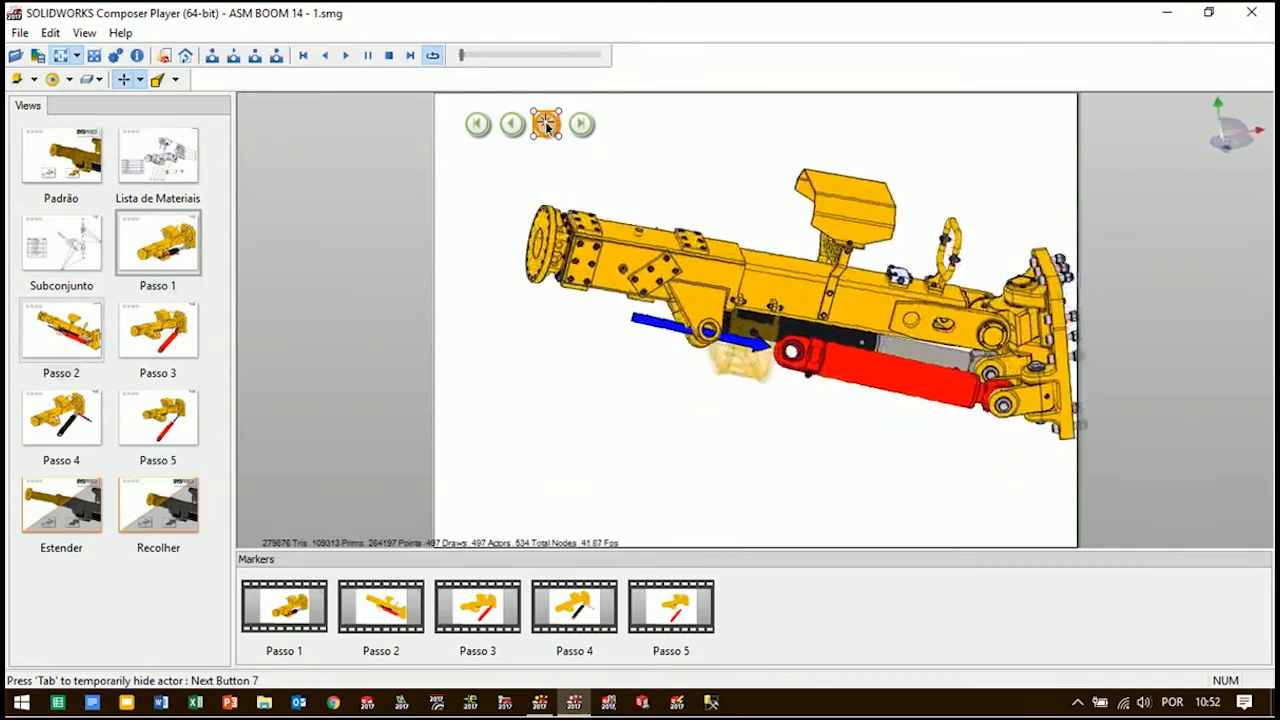
{"action": "left_click", "coordinate": [545, 121]}
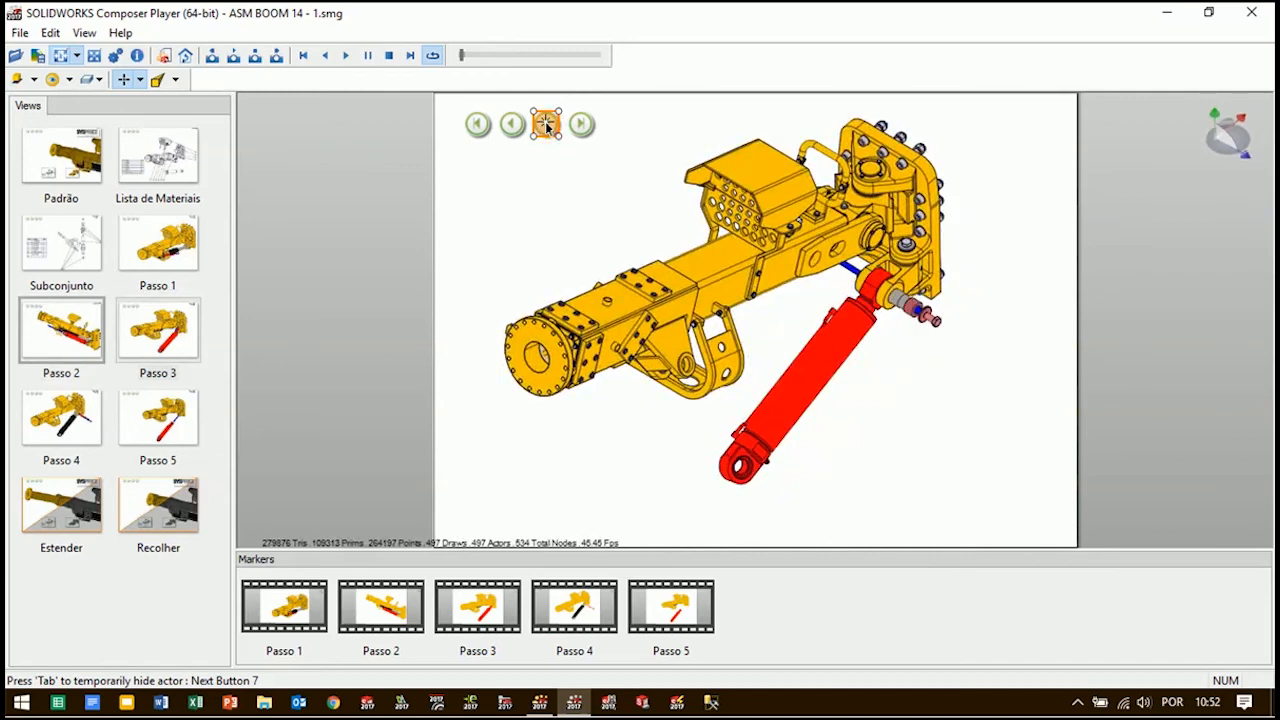
{"action": "left_click", "coordinate": [545, 121]}
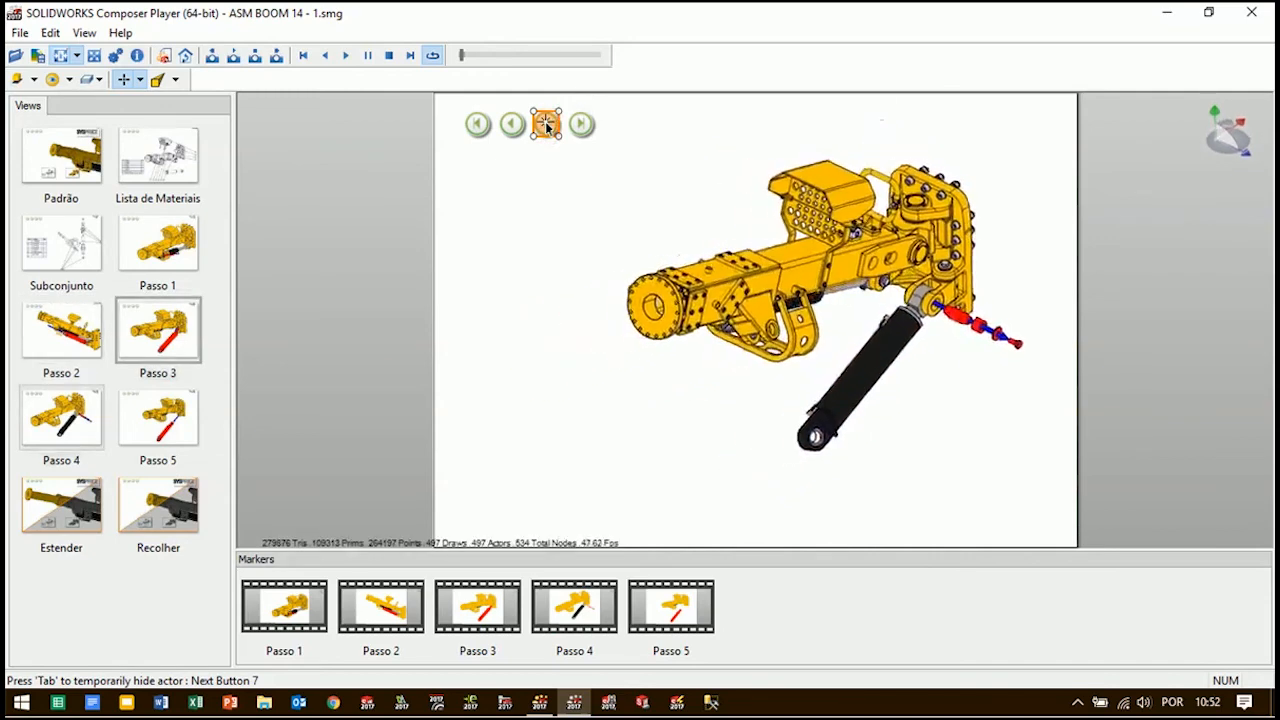
{"action": "left_click", "coordinate": [545, 121]}
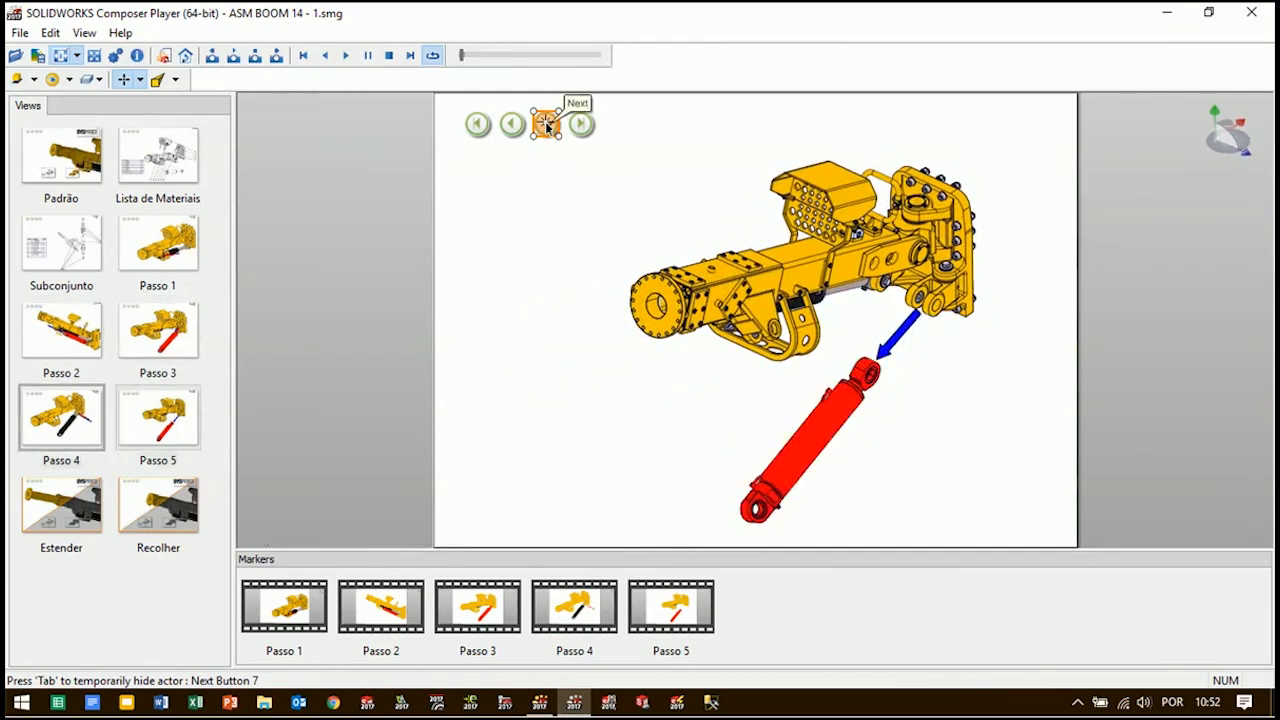
{"action": "left_click", "coordinate": [545, 121]}
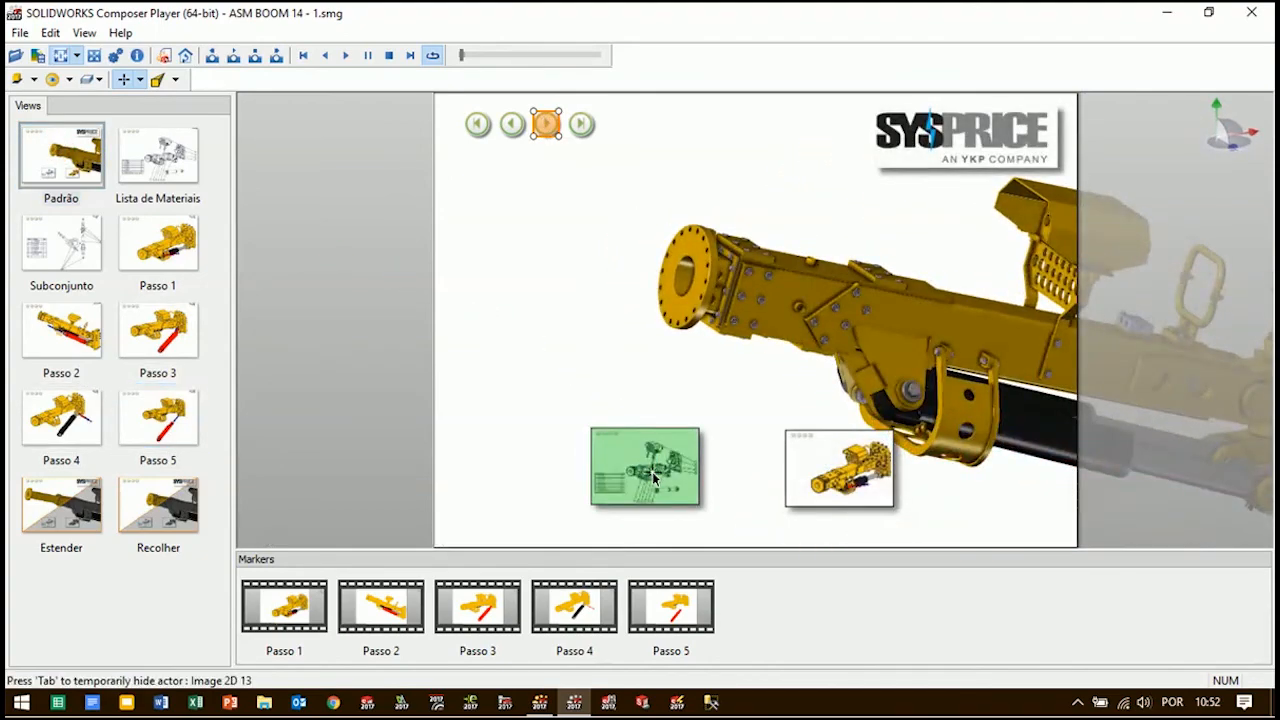
Test the Padrão view's image links to Lista de Materiais and Passo 1, and play and stop the animation
{"action": "left_click", "coordinate": [654, 478]}
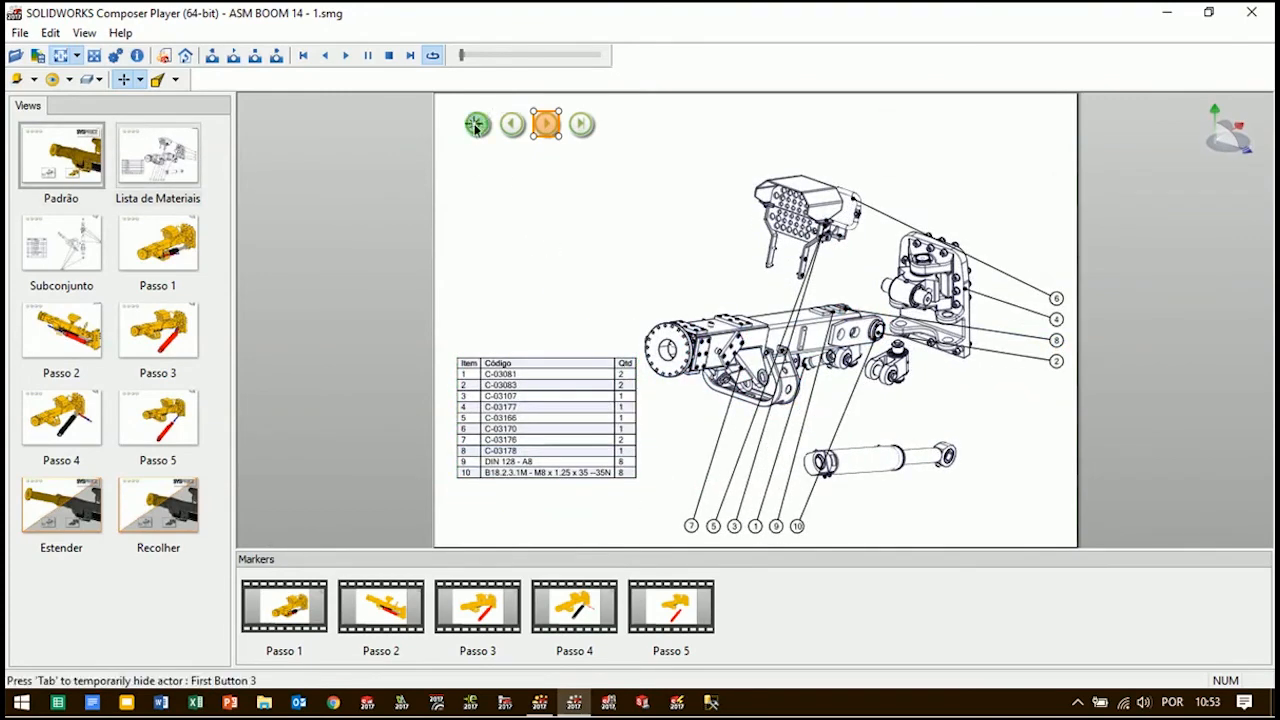
{"action": "left_click", "coordinate": [476, 126]}
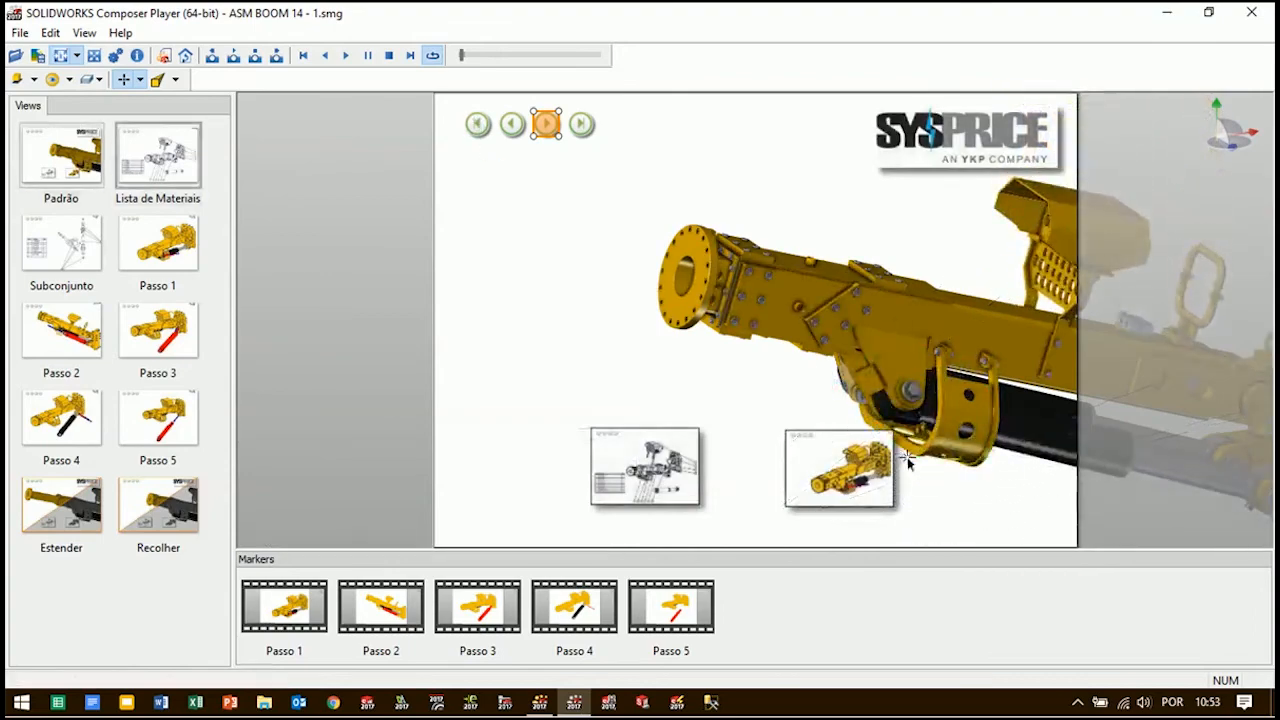
{"action": "left_click", "coordinate": [849, 467]}
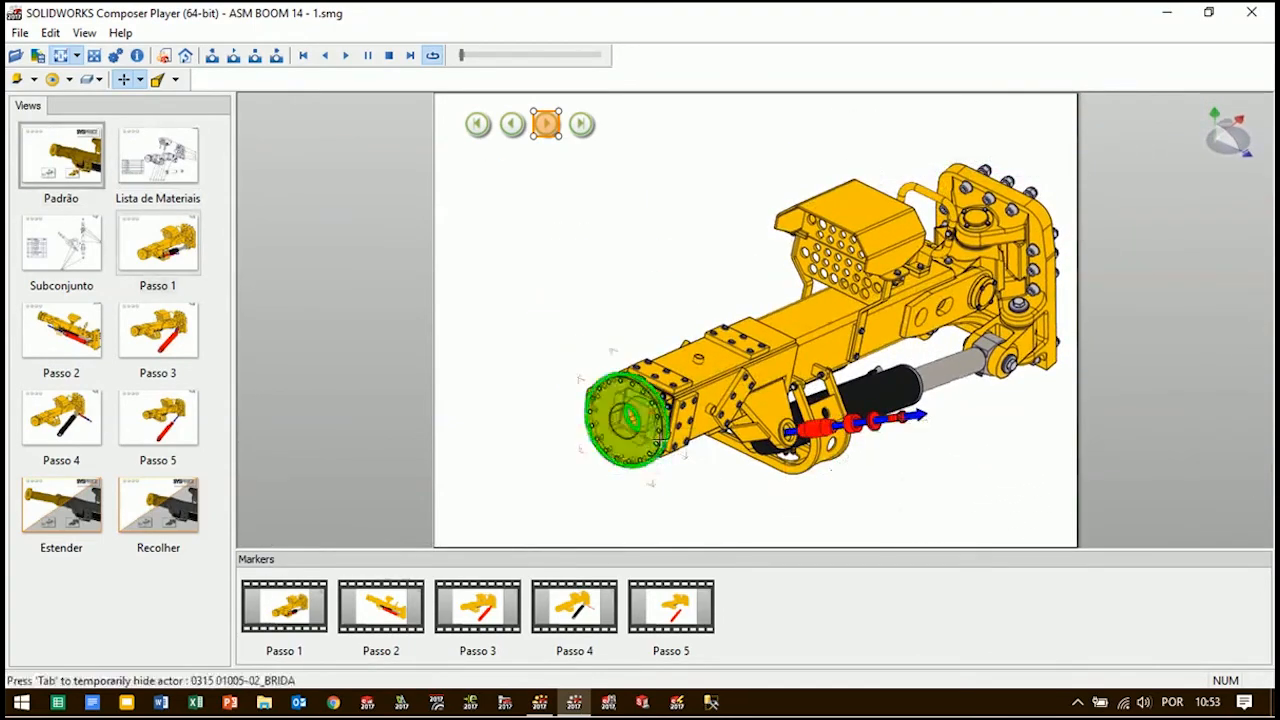
{"action": "left_click", "coordinate": [346, 57]}
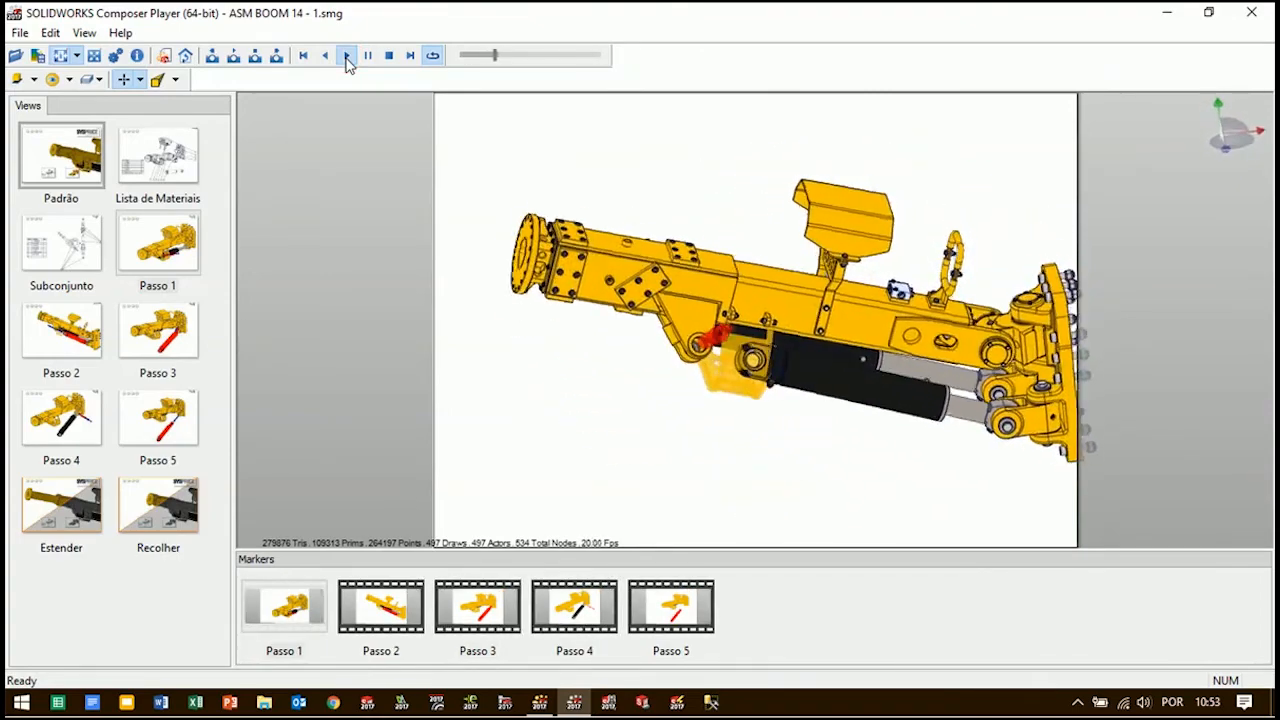
{"action": "left_click", "coordinate": [389, 56]}
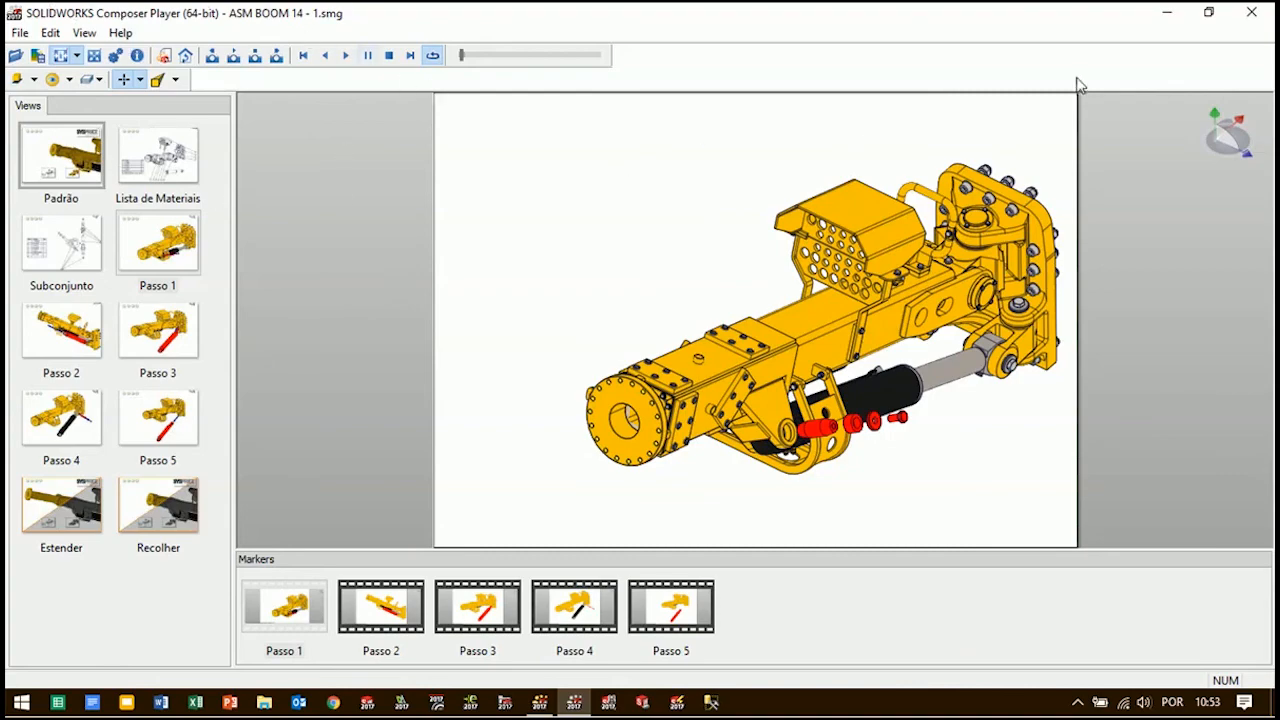
Switch to the desktop and open the published ASM BOOM 14 - 1.html from Nova pasta in Internet Explorer
{"action": "left_click", "coordinate": [1166, 12]}
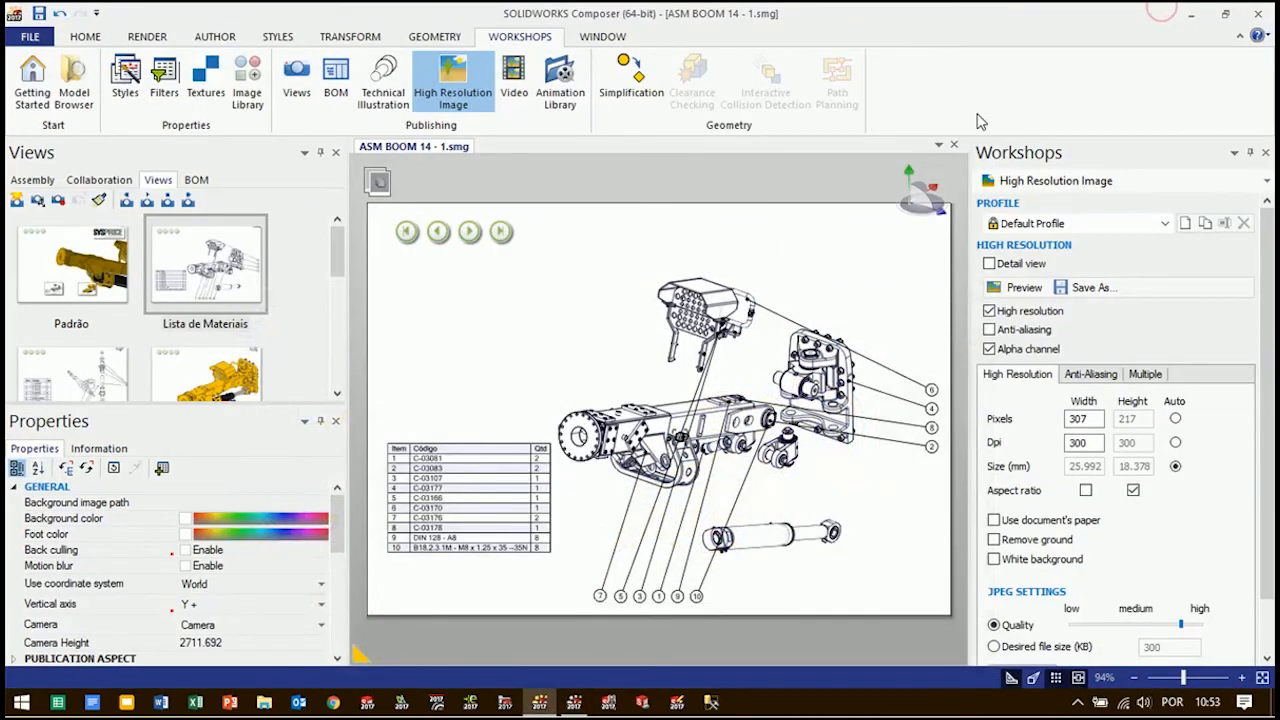
{"action": "left_click", "coordinate": [1191, 14]}
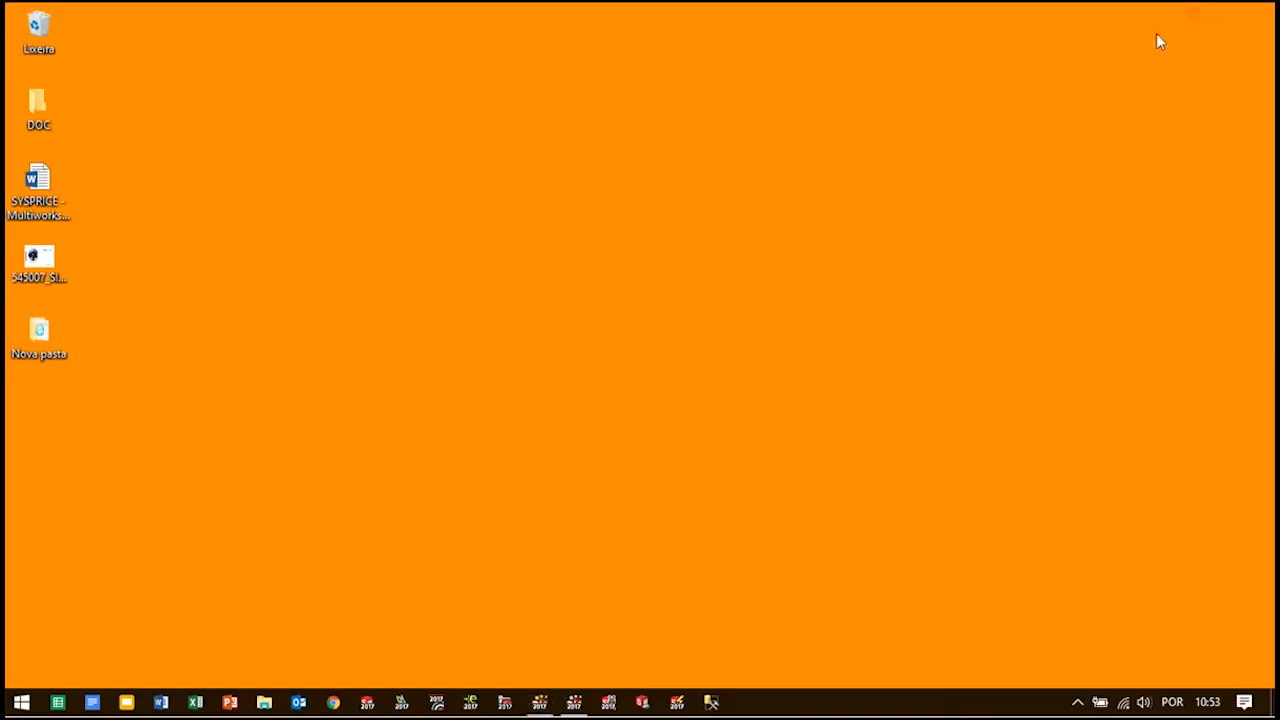
{"action": "double_click", "coordinate": [40, 335]}
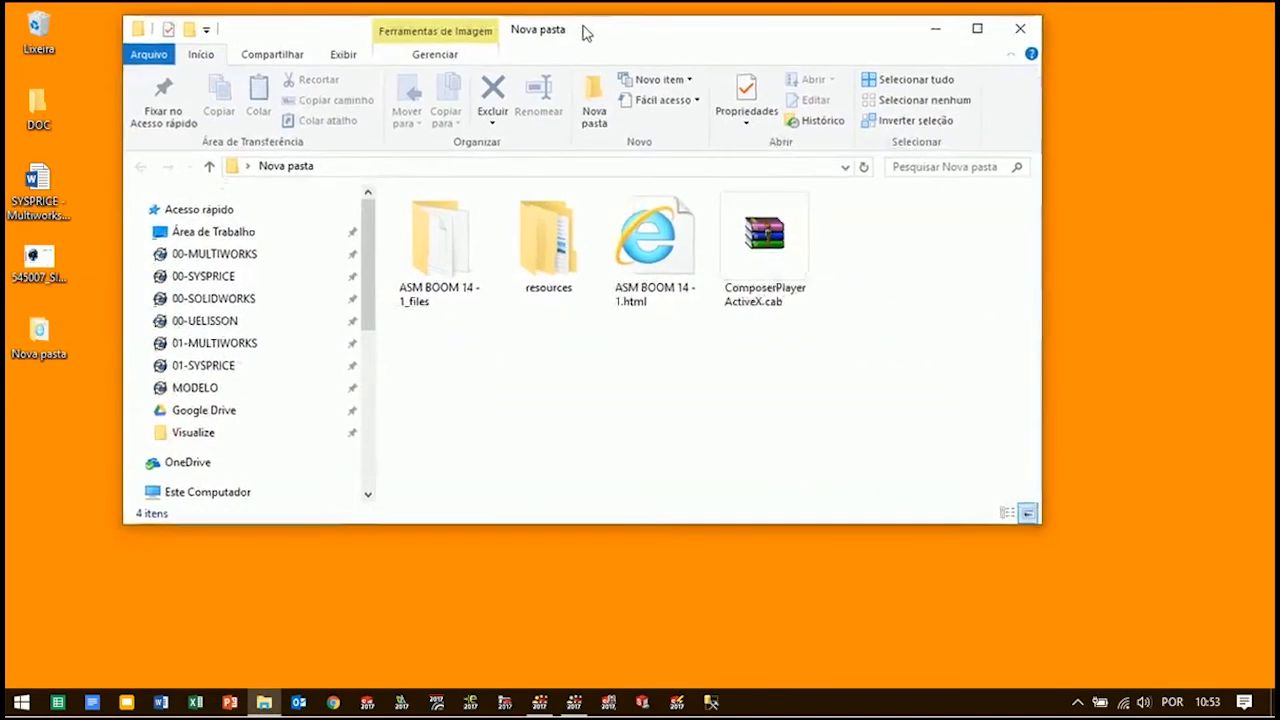
{"action": "double_click", "coordinate": [580, 31]}
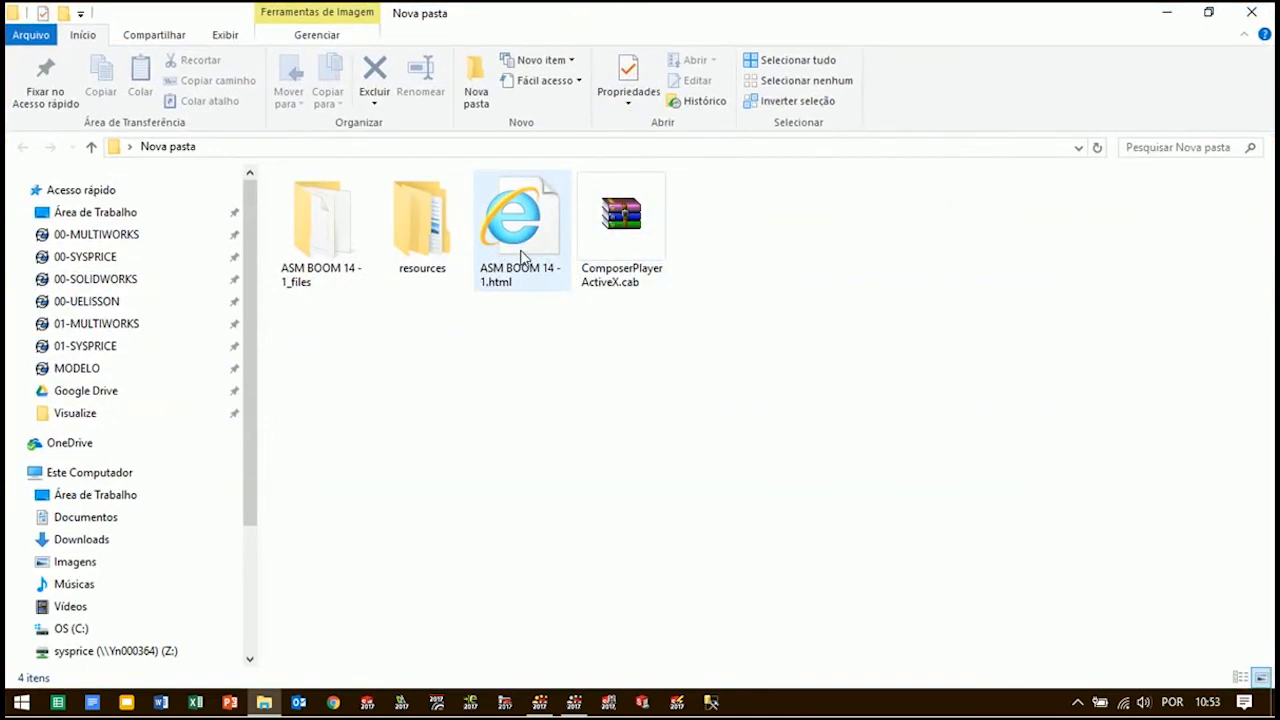
{"action": "right_click", "coordinate": [520, 258]}
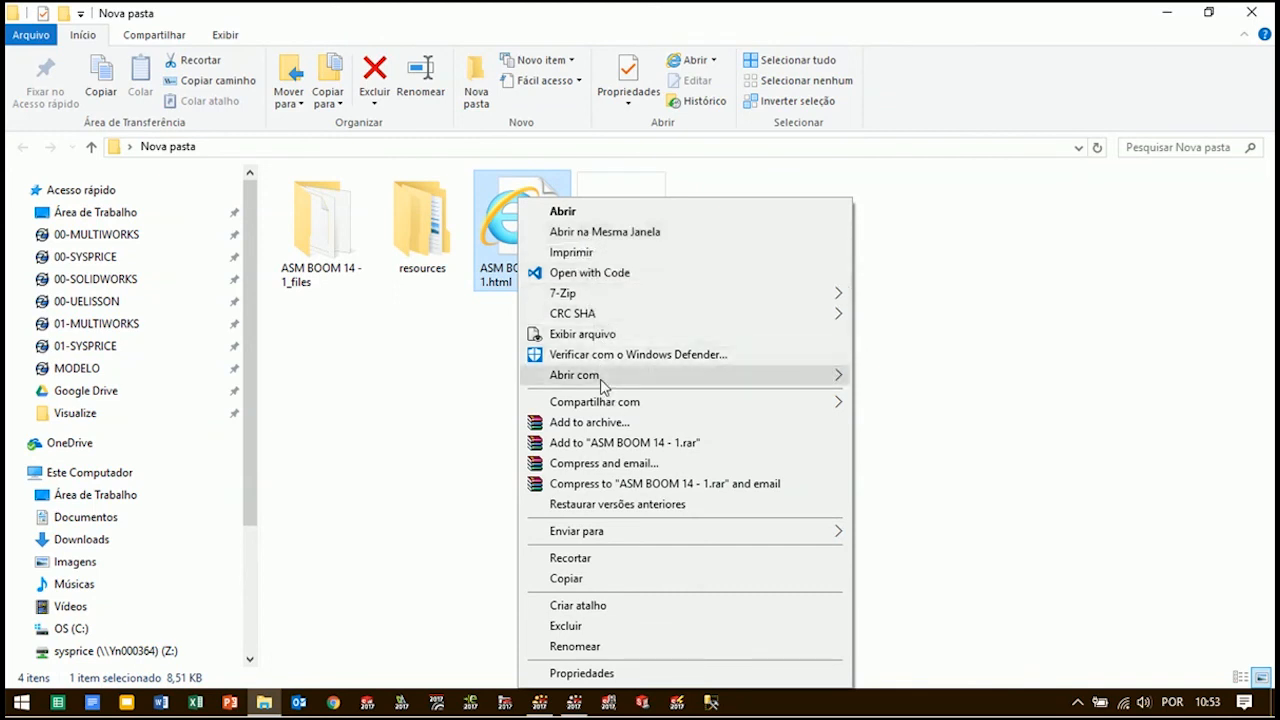
{"action": "left_click", "coordinate": [502, 252]}
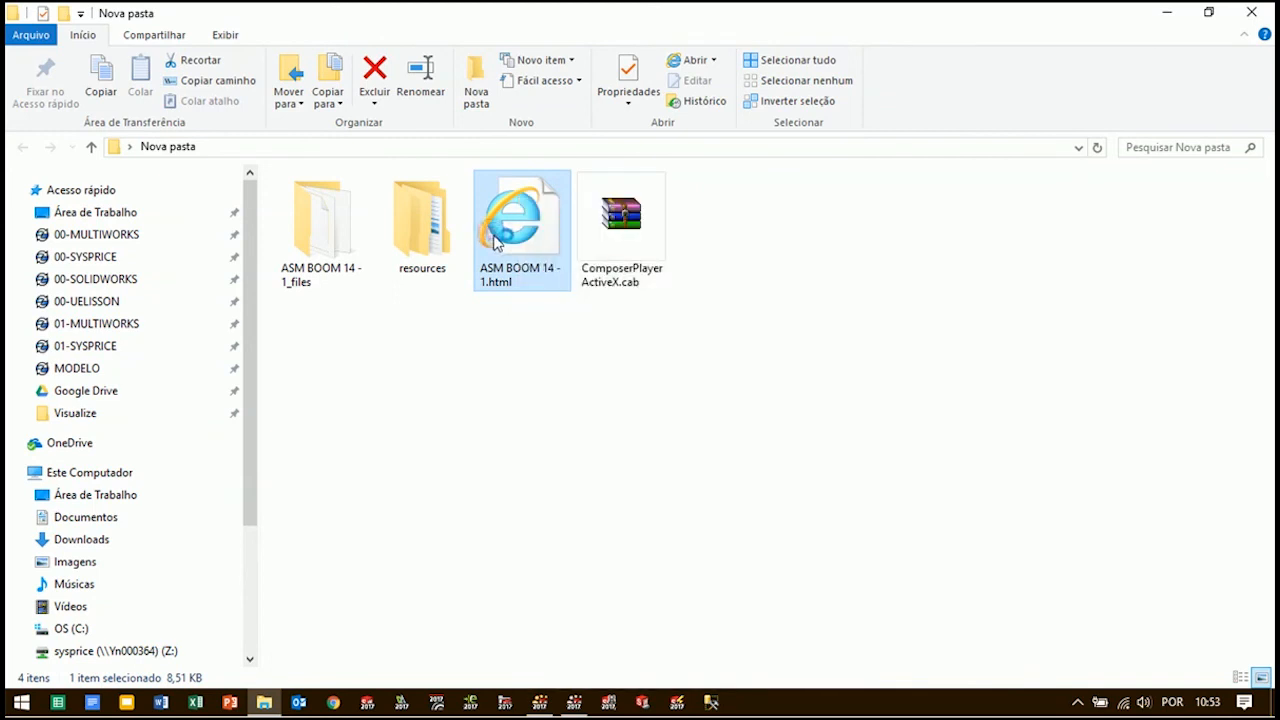
{"action": "double_click", "coordinate": [497, 244]}
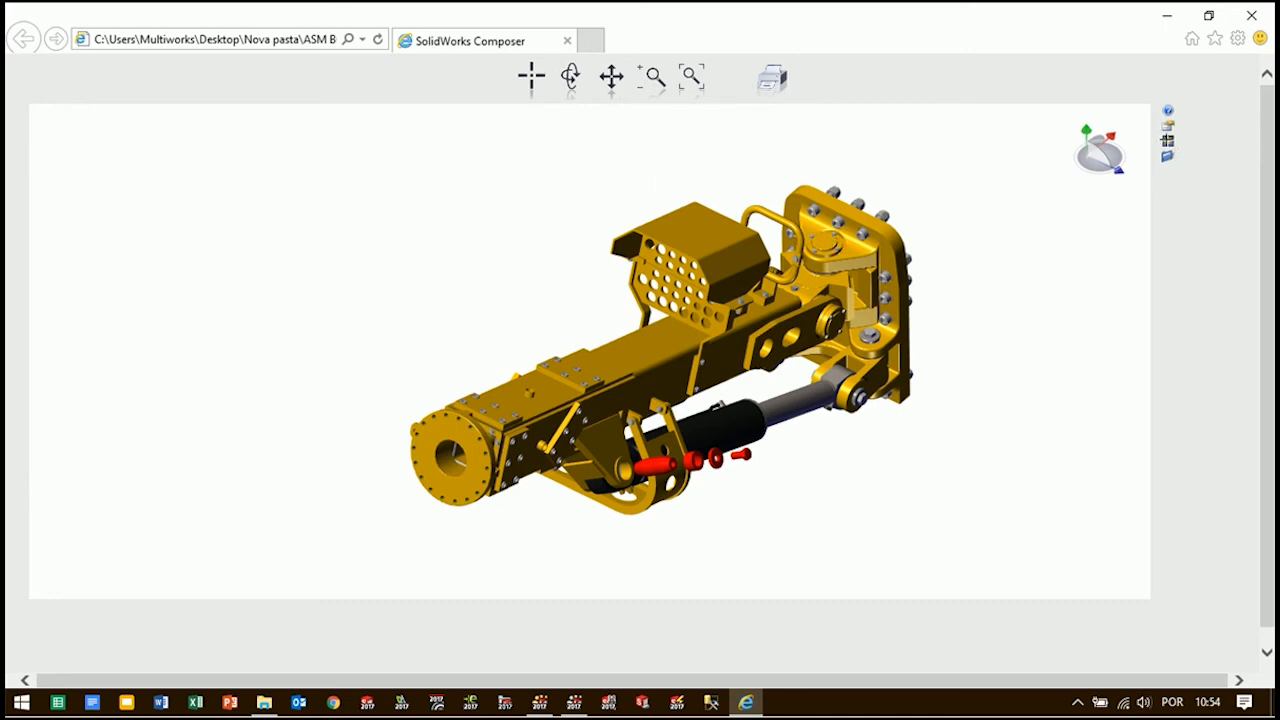
Show the player's toolbar in the HTML page and test the Padrão view with its boom-end link
{"action": "left_click", "coordinate": [1167, 141]}
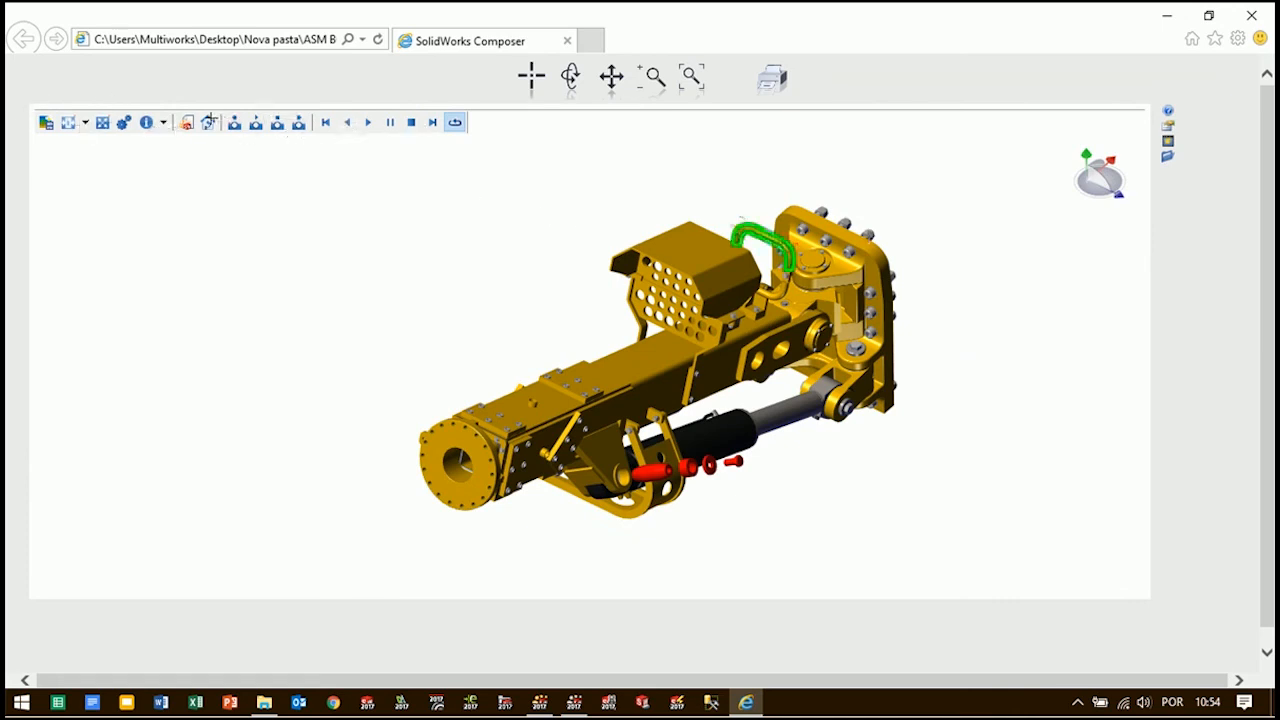
{"action": "left_click", "coordinate": [299, 123]}
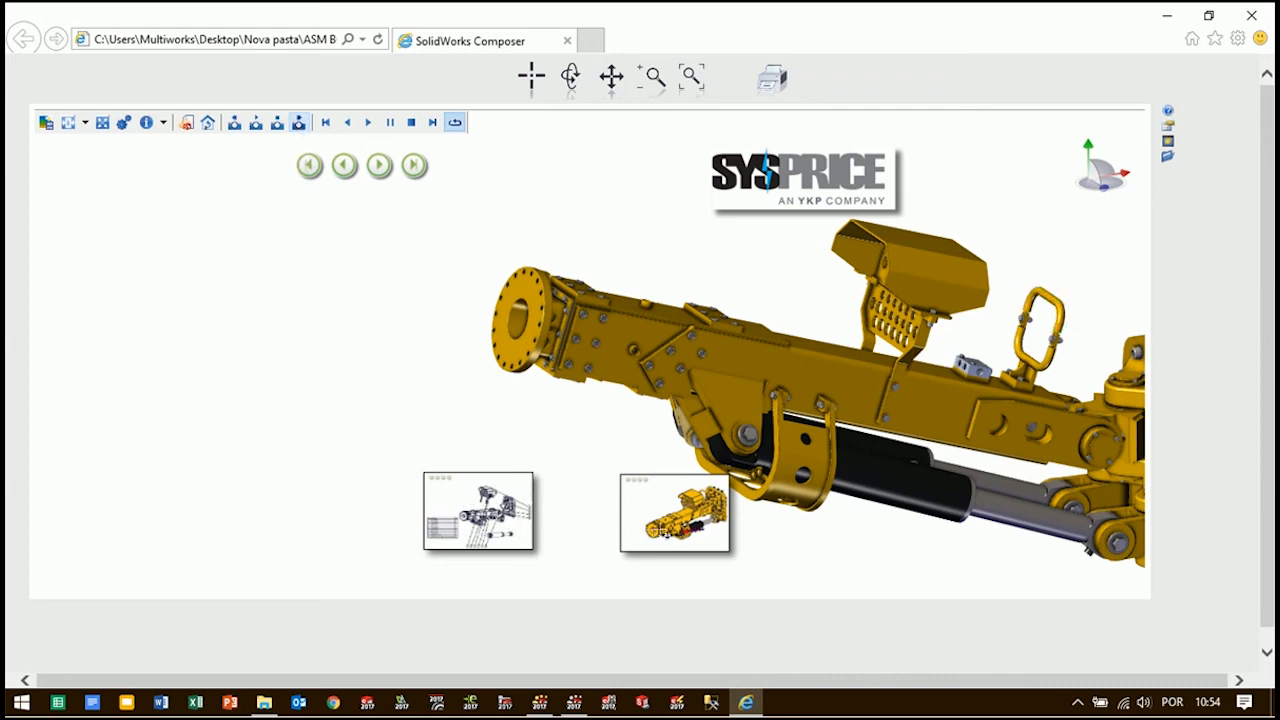
{"action": "left_click", "coordinate": [533, 351]}
{"action": "left_click", "coordinate": [298, 123]}
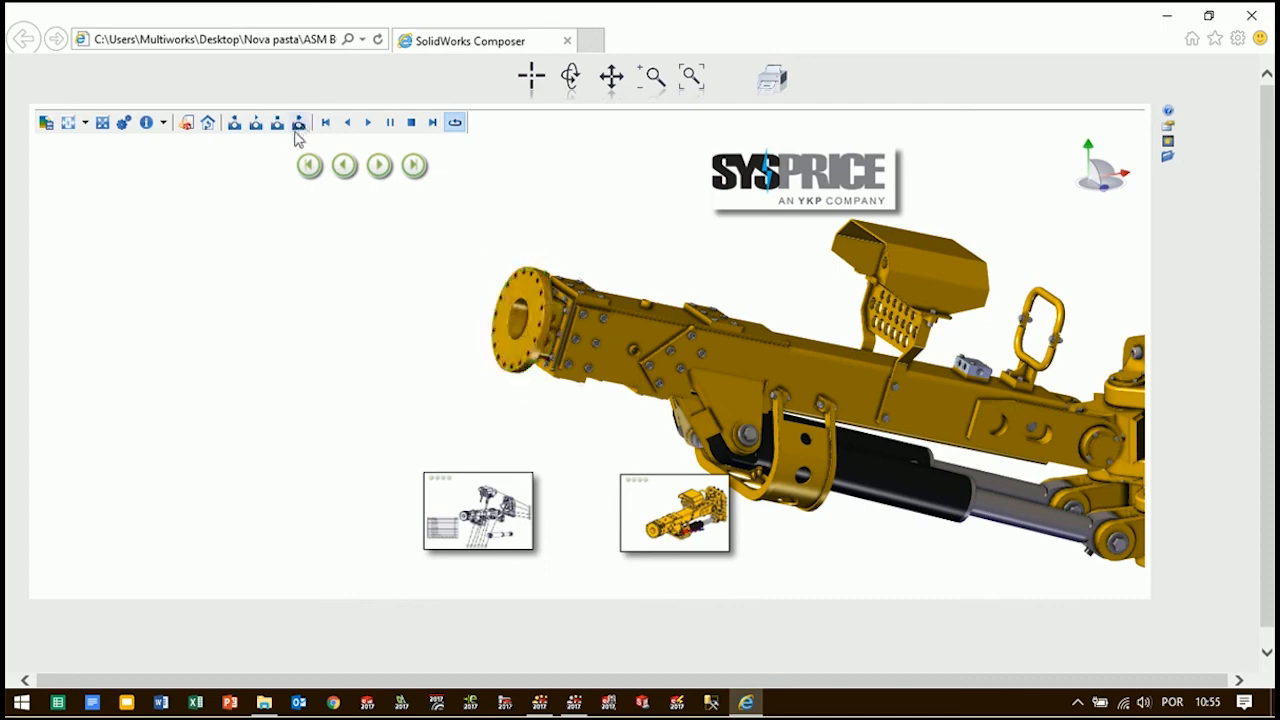